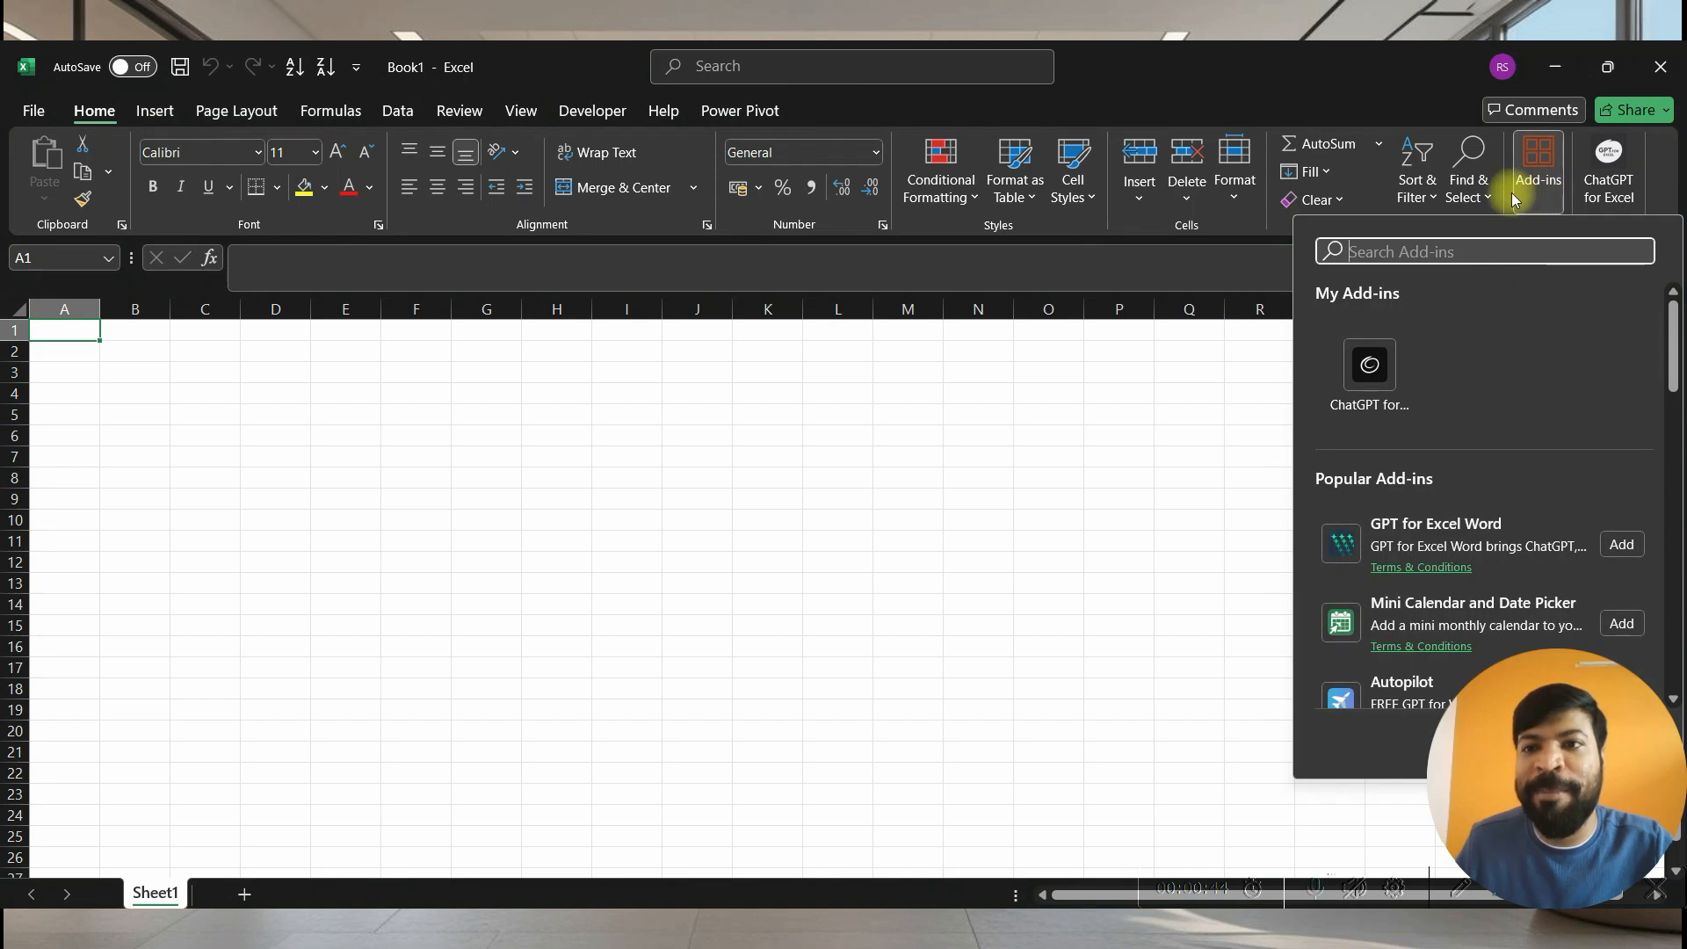
- Open the ChatGPT for Excel add-in and view its subscription plans
left_click(1276, 88)
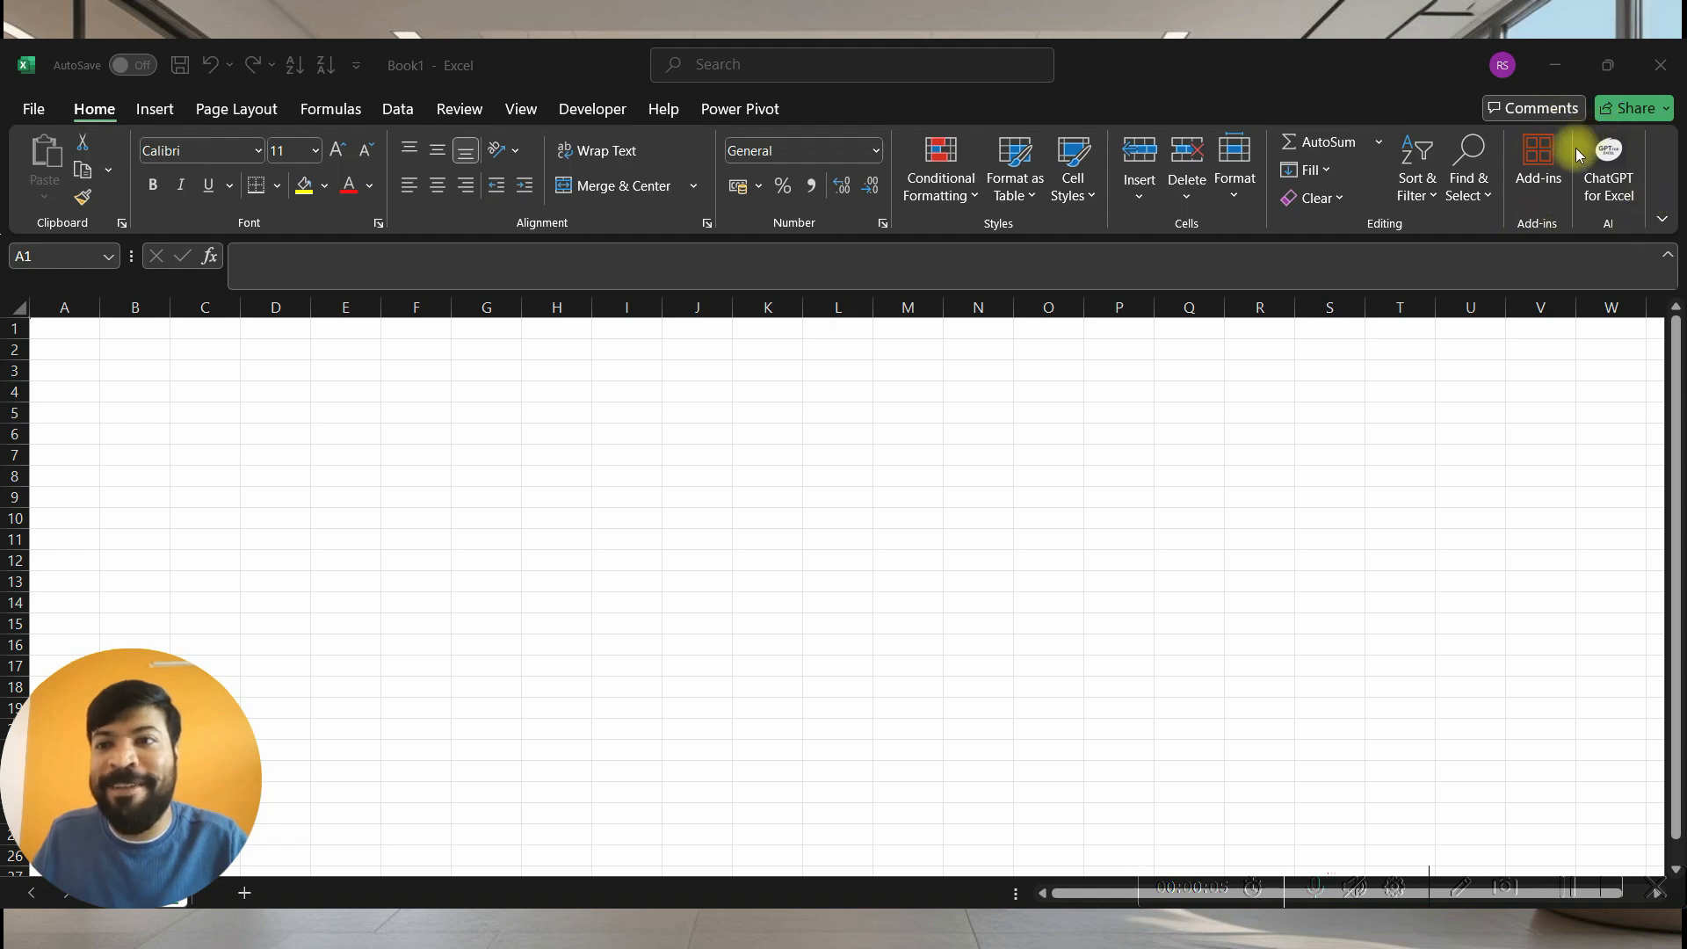
left_click(1612, 169)
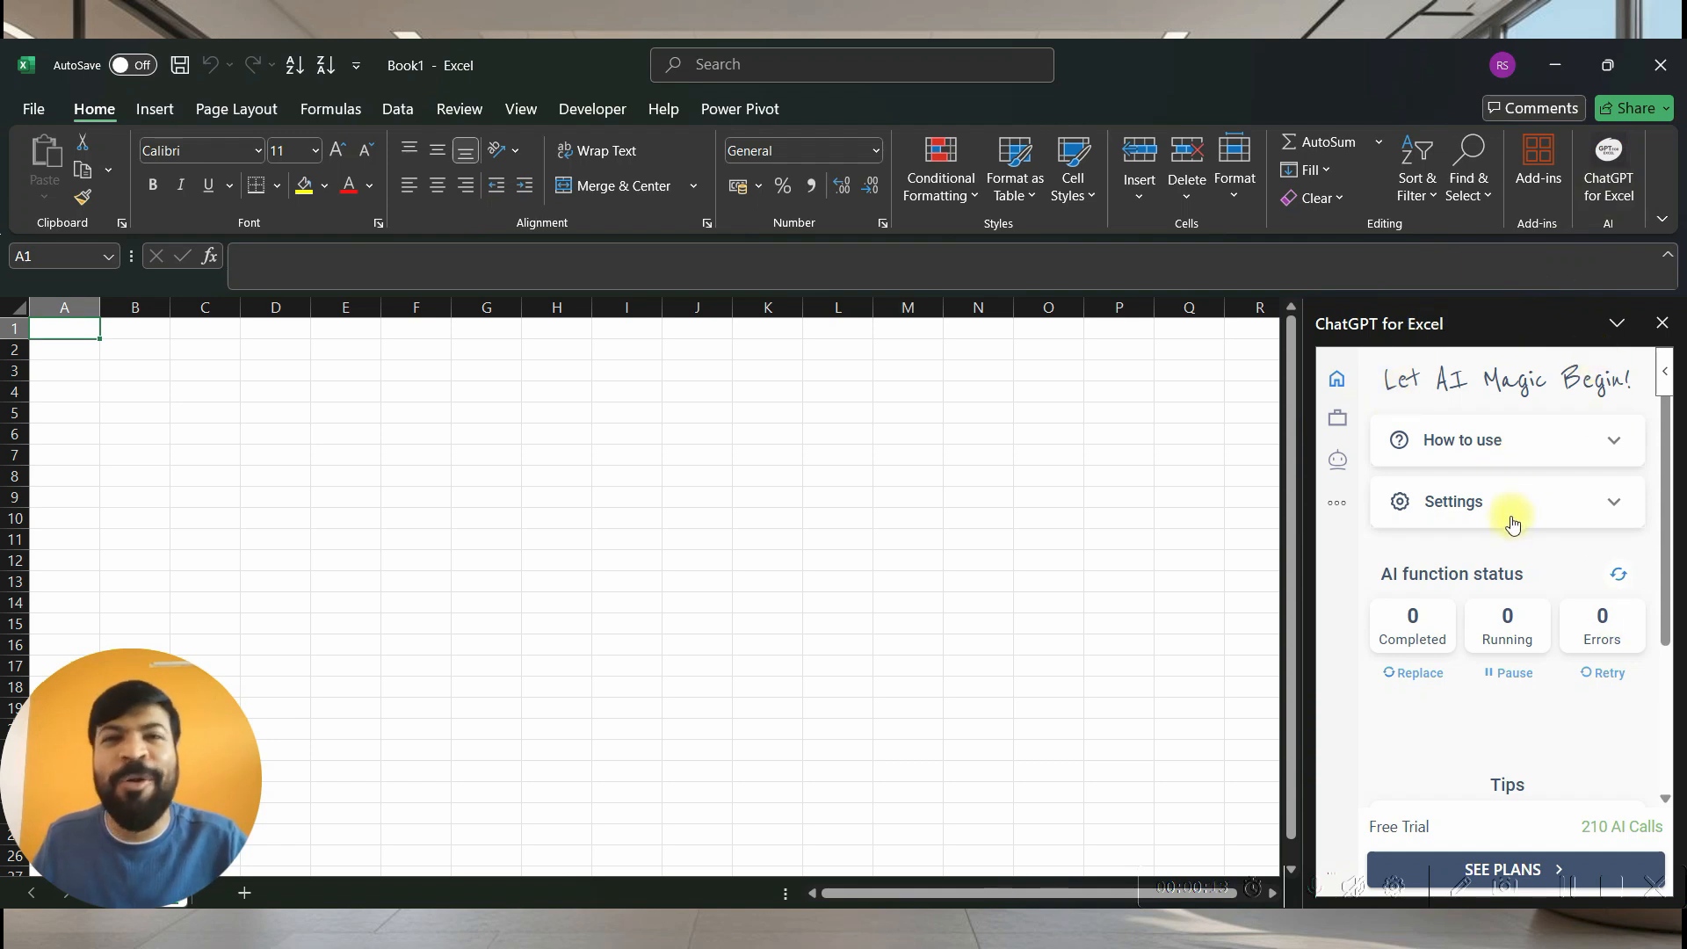
left_click(1337, 420)
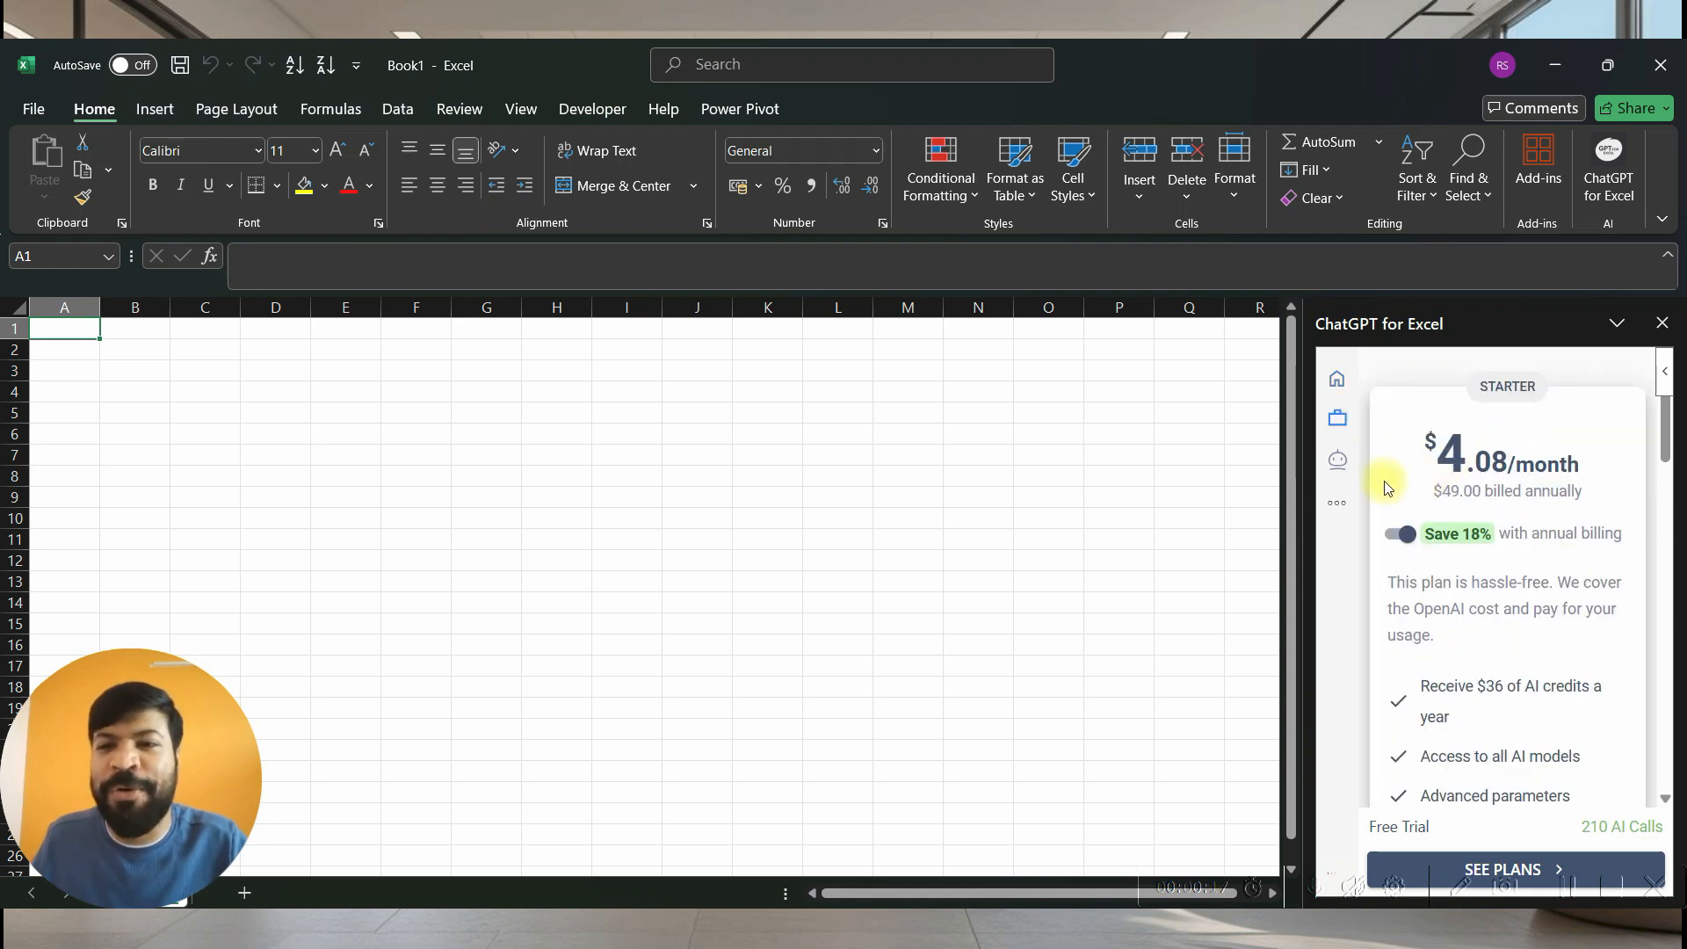
- Ask the add-in's AI chat assistant "How can you analyze my dataset?"
left_click(1341, 464)
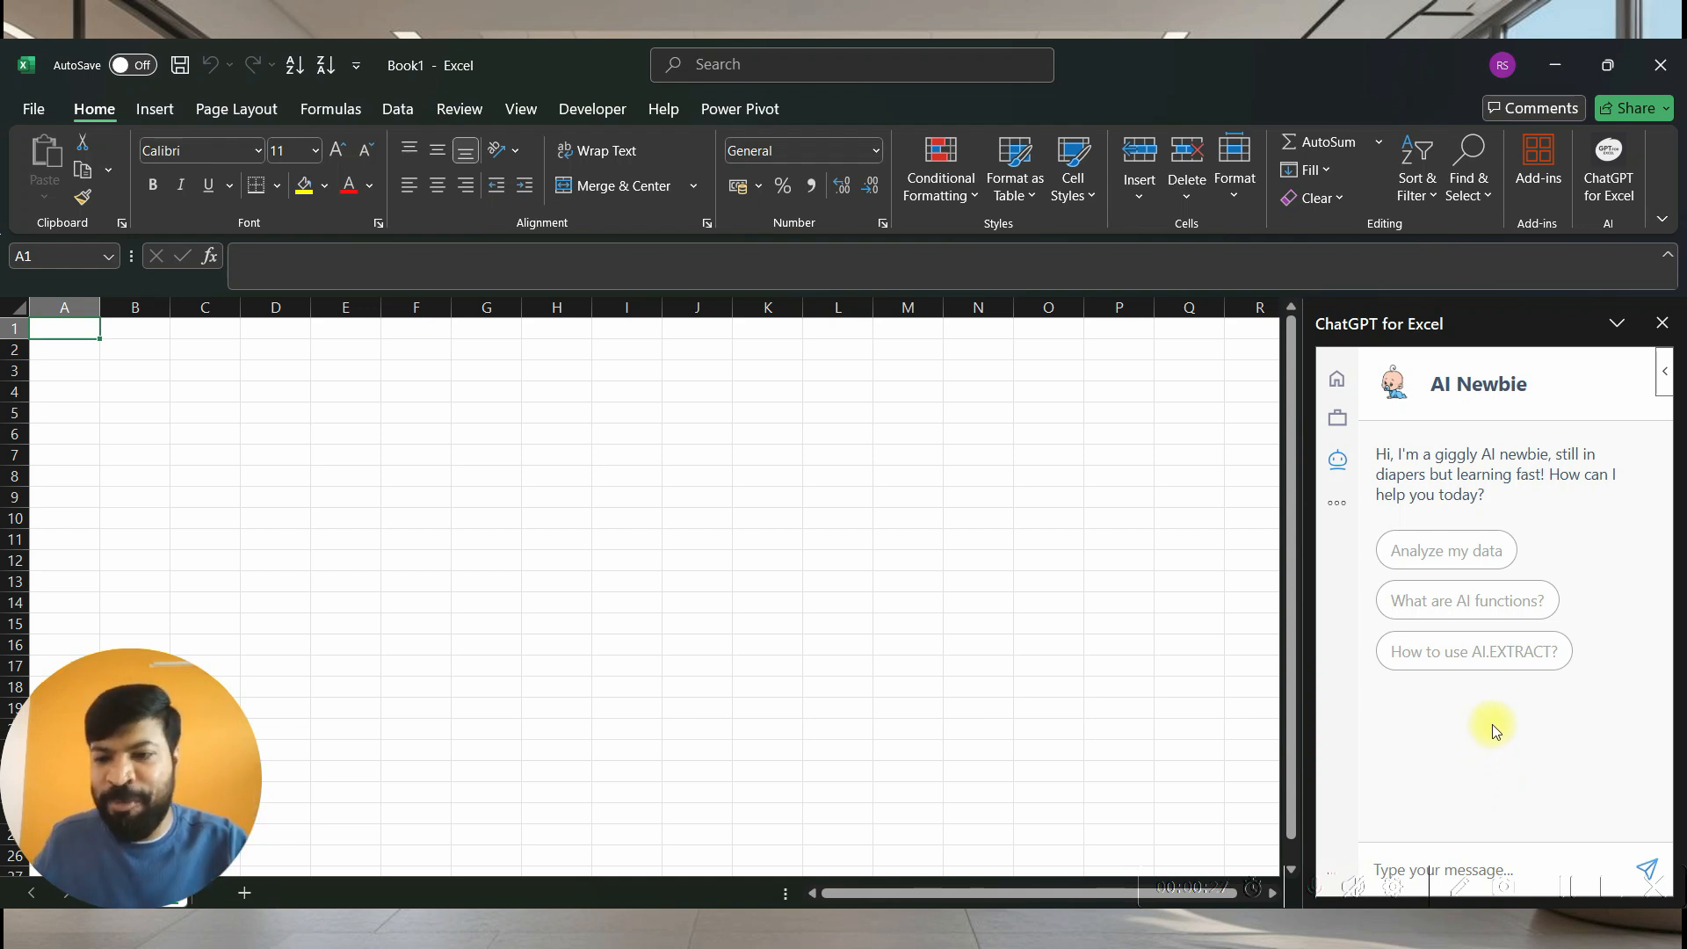
type("Ho")
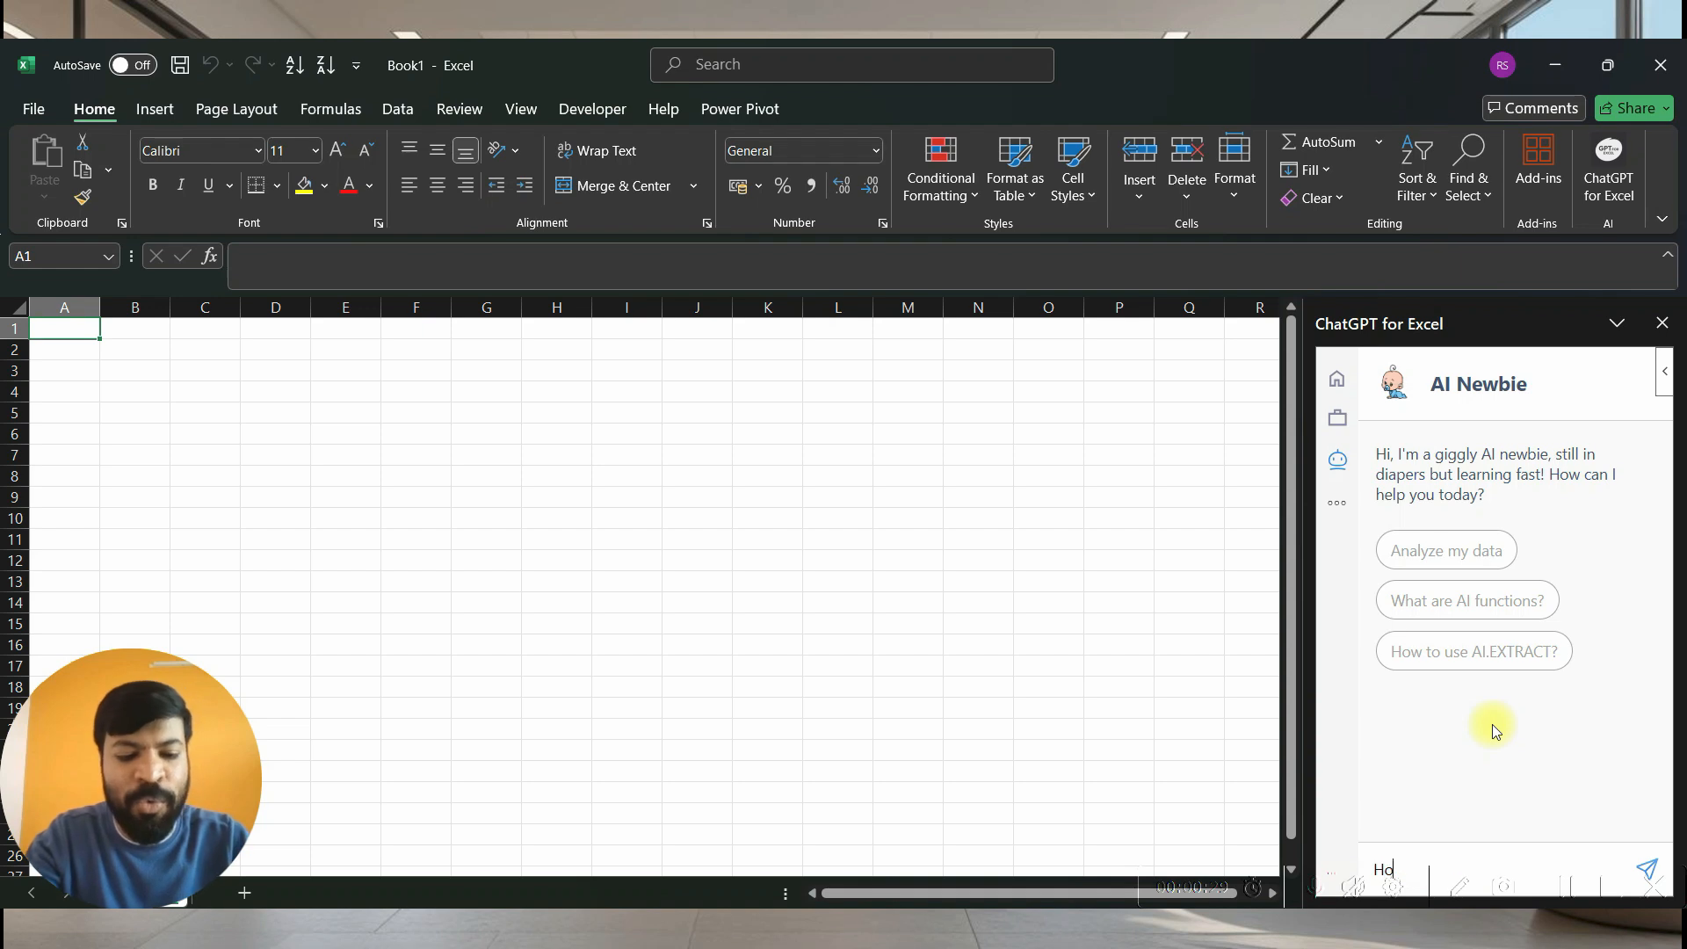
type("w can y")
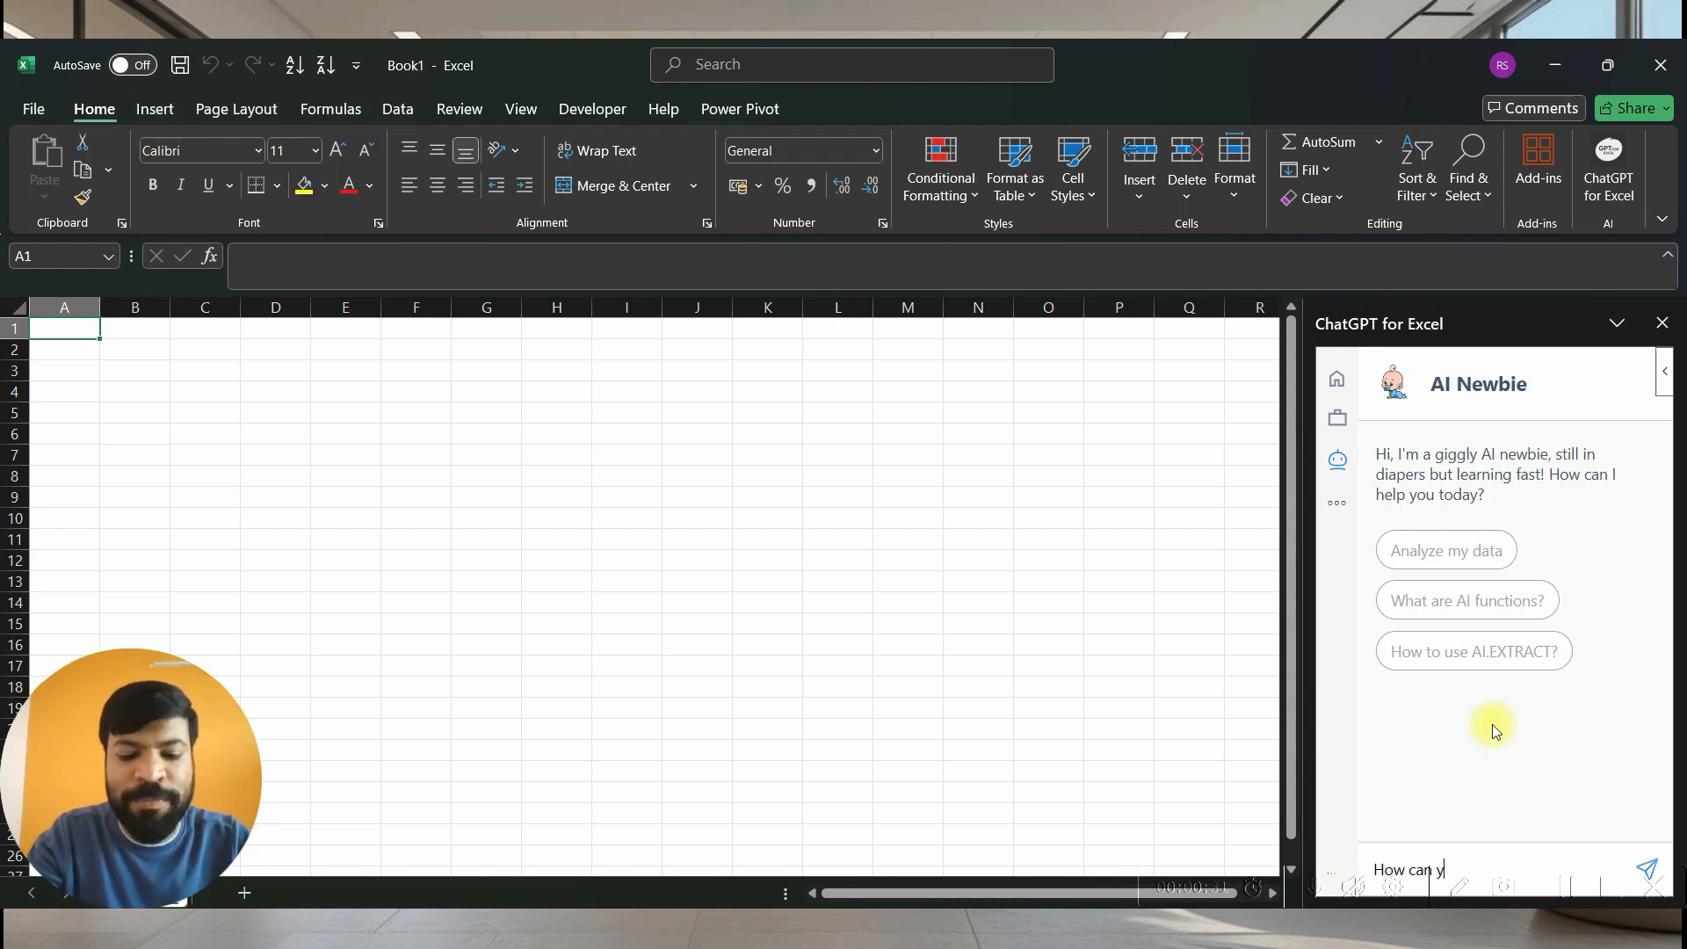
type("ou analyze ")
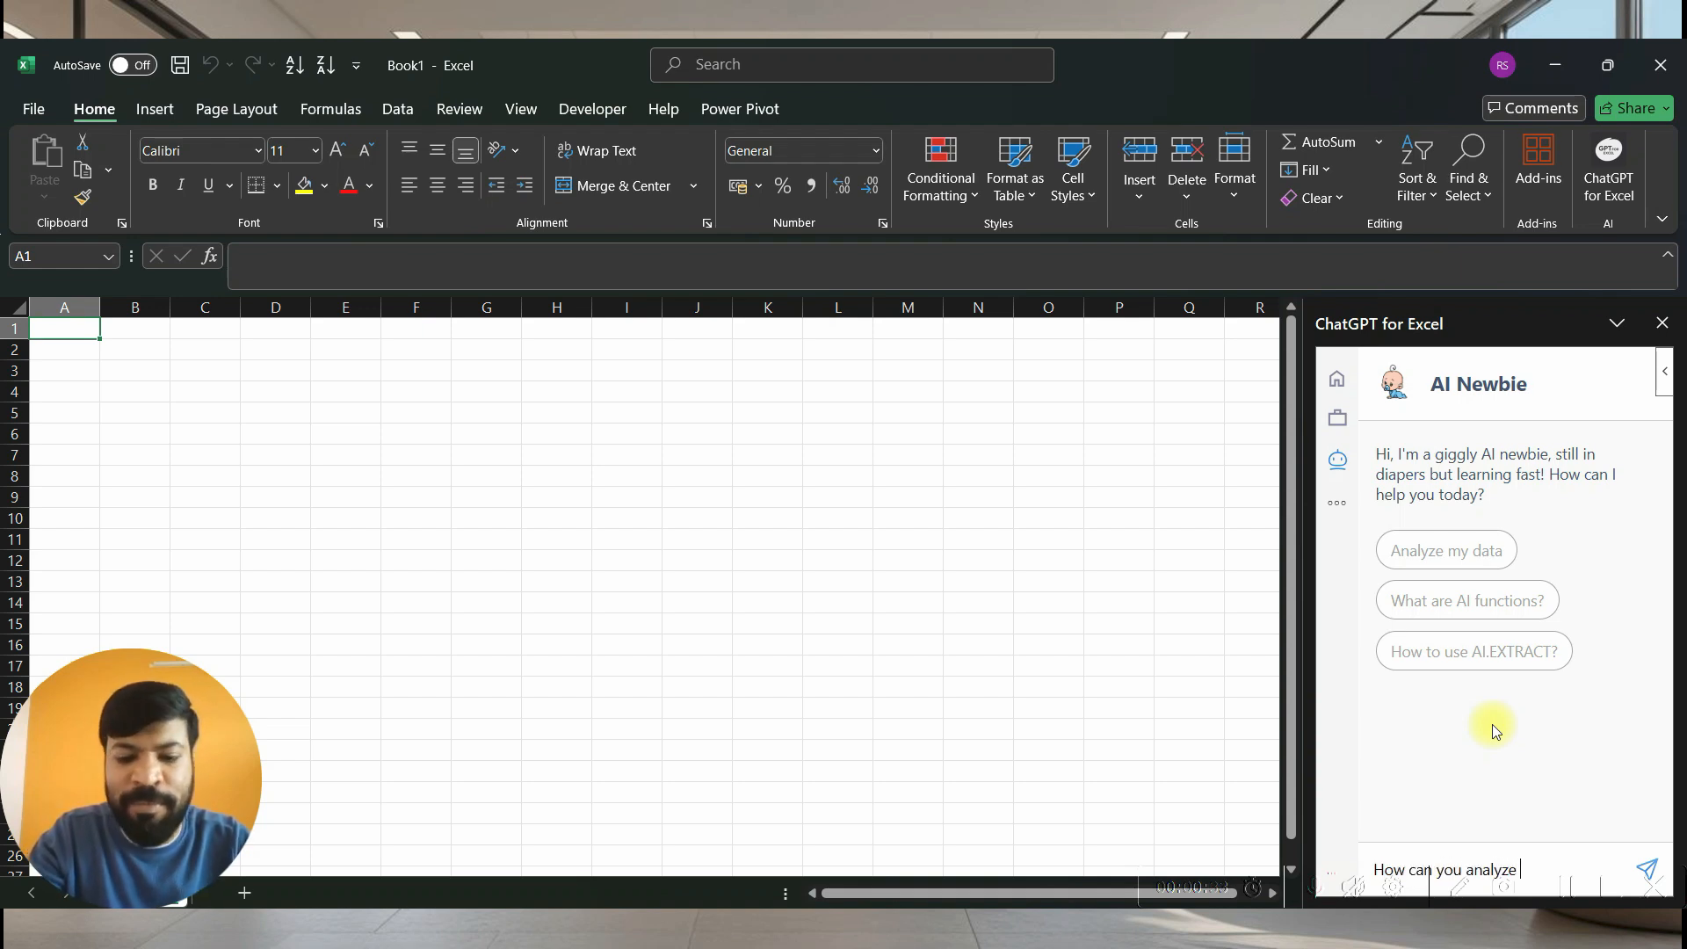
type("my dataset?")
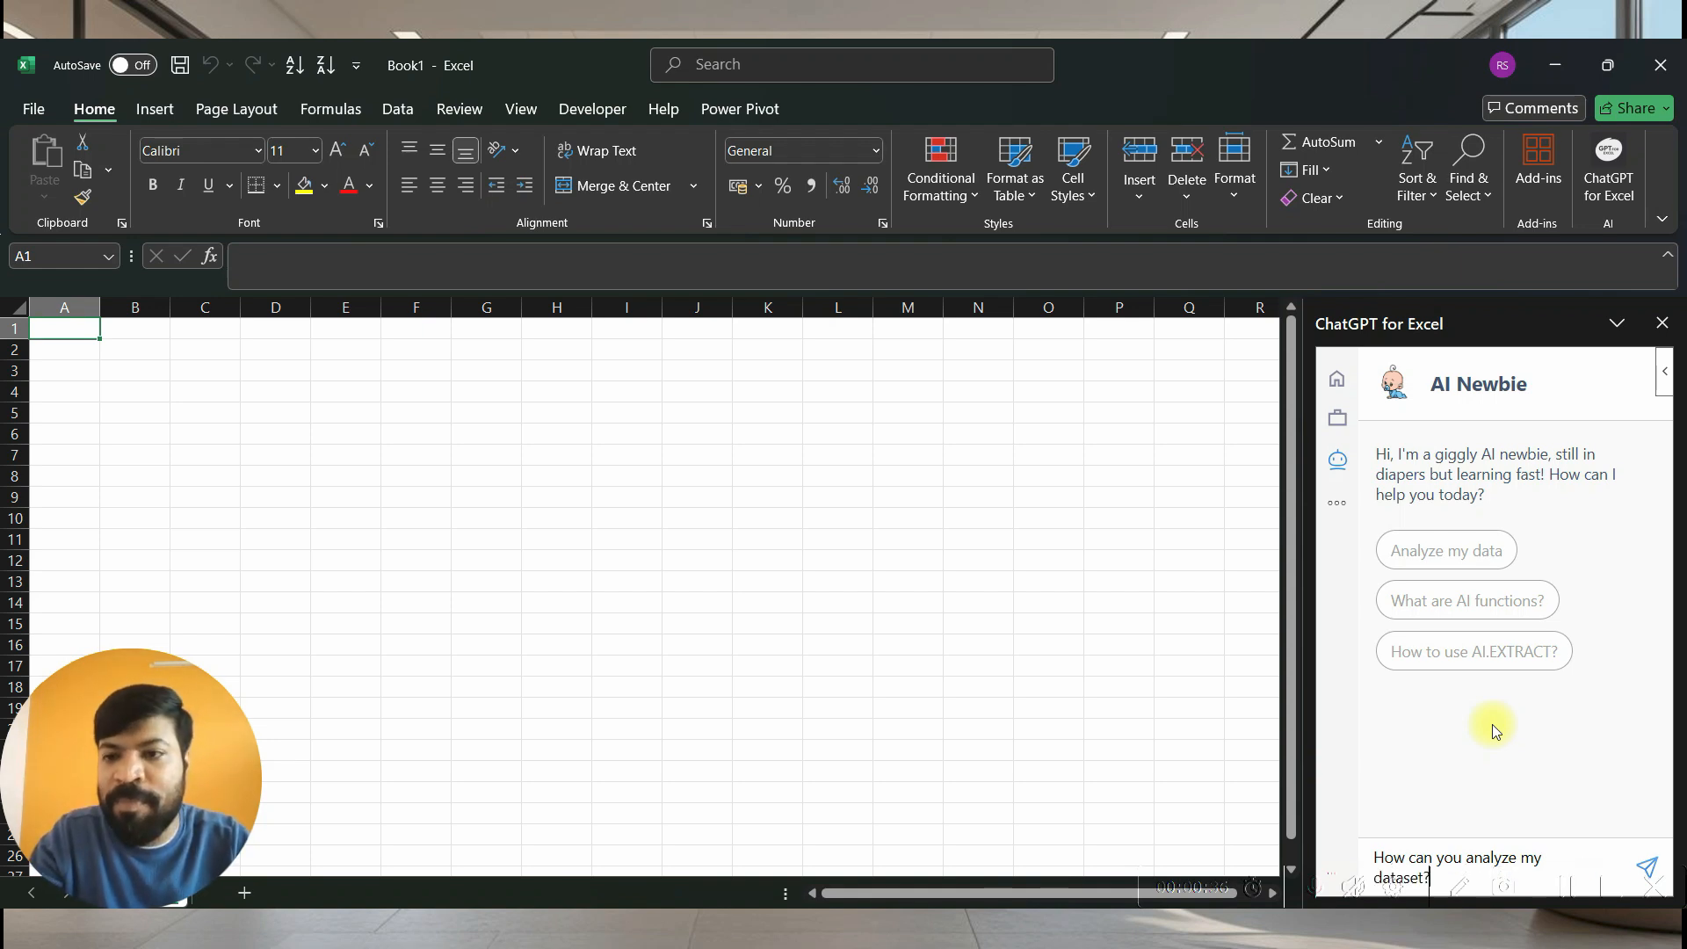
key("Return")
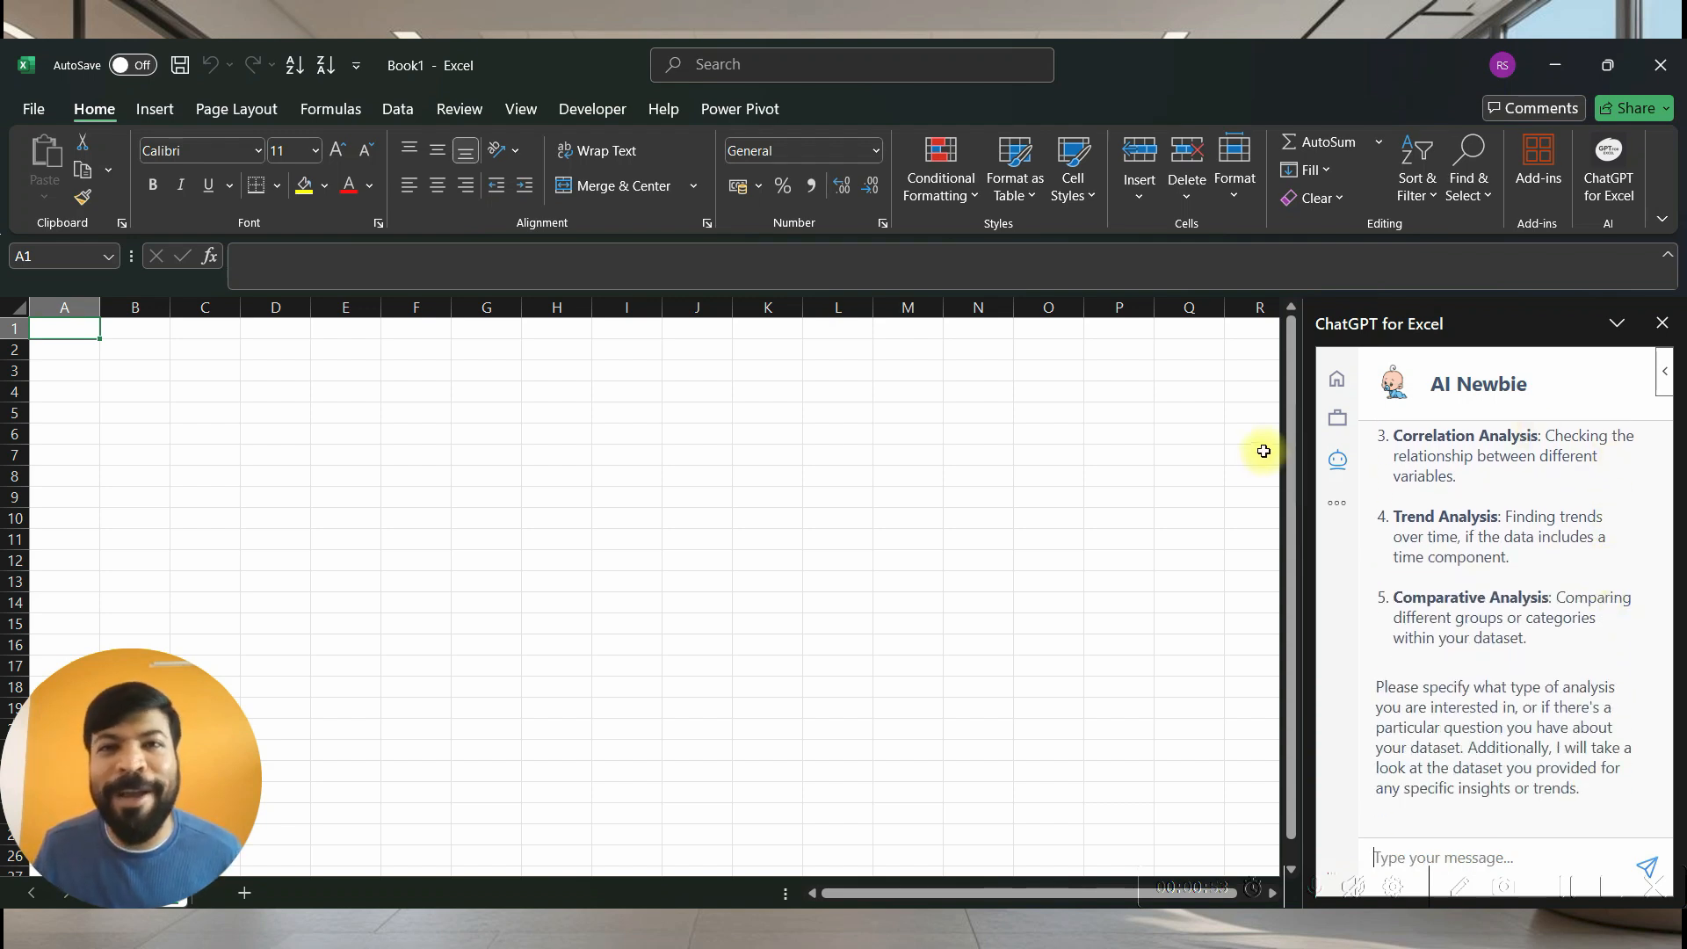
- Close the ChatGPT for Excel add-in and begin an "=ai" formula in cell A1 to look up its AI functions
left_click(1337, 379)
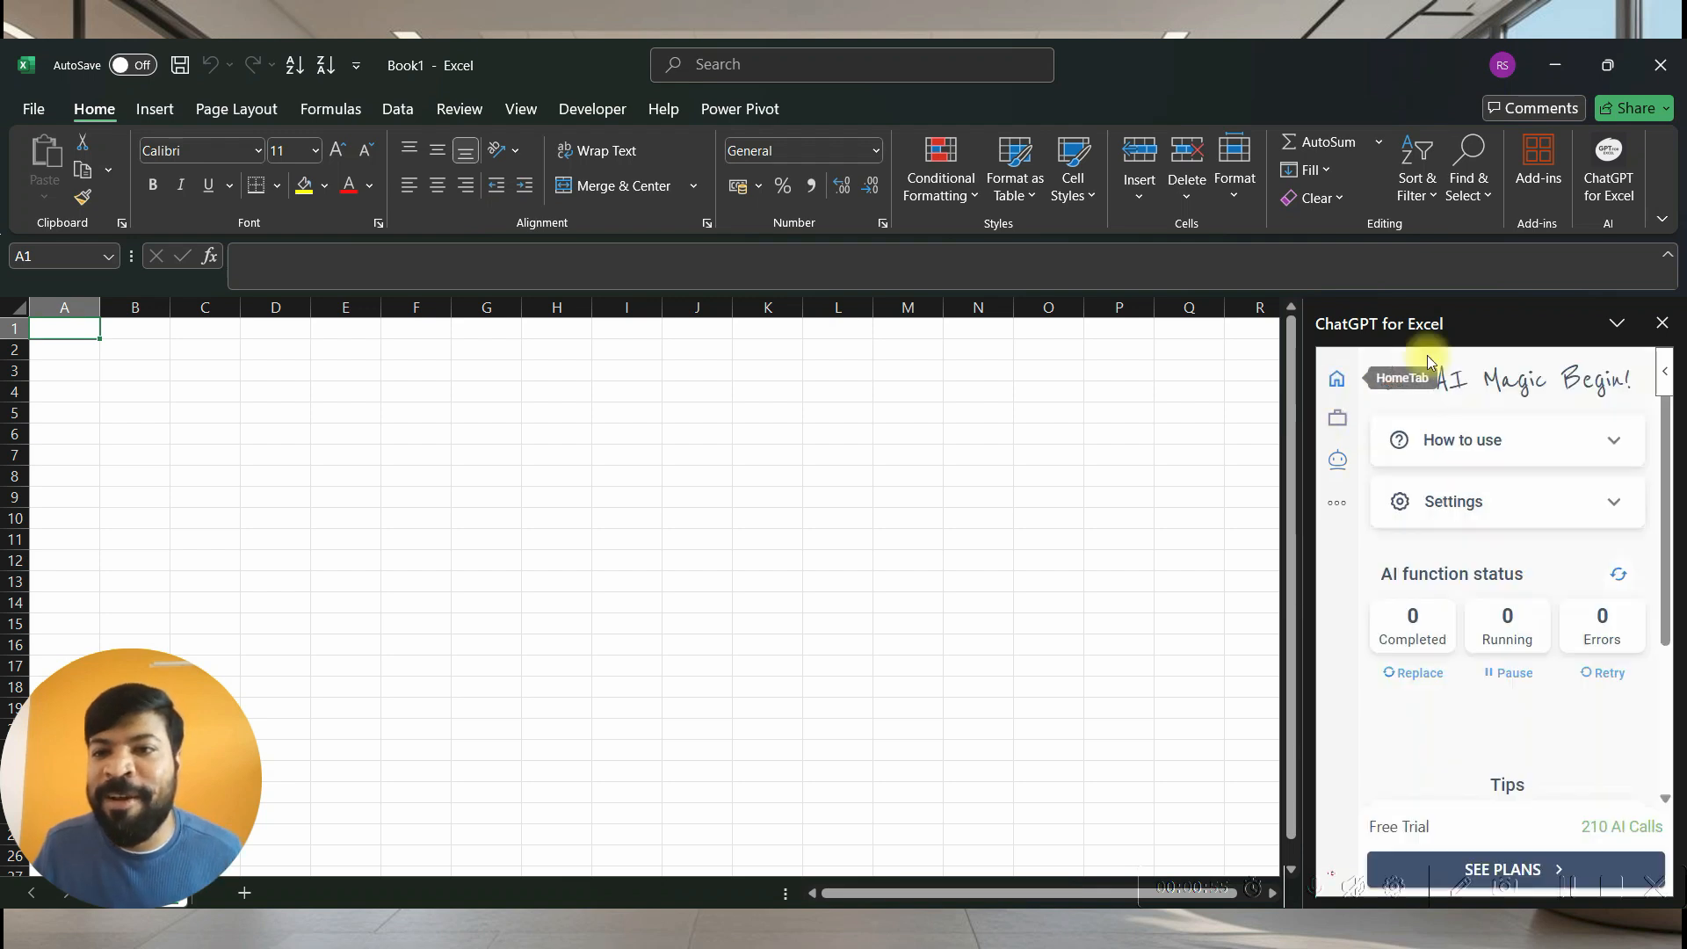
left_click(1663, 324)
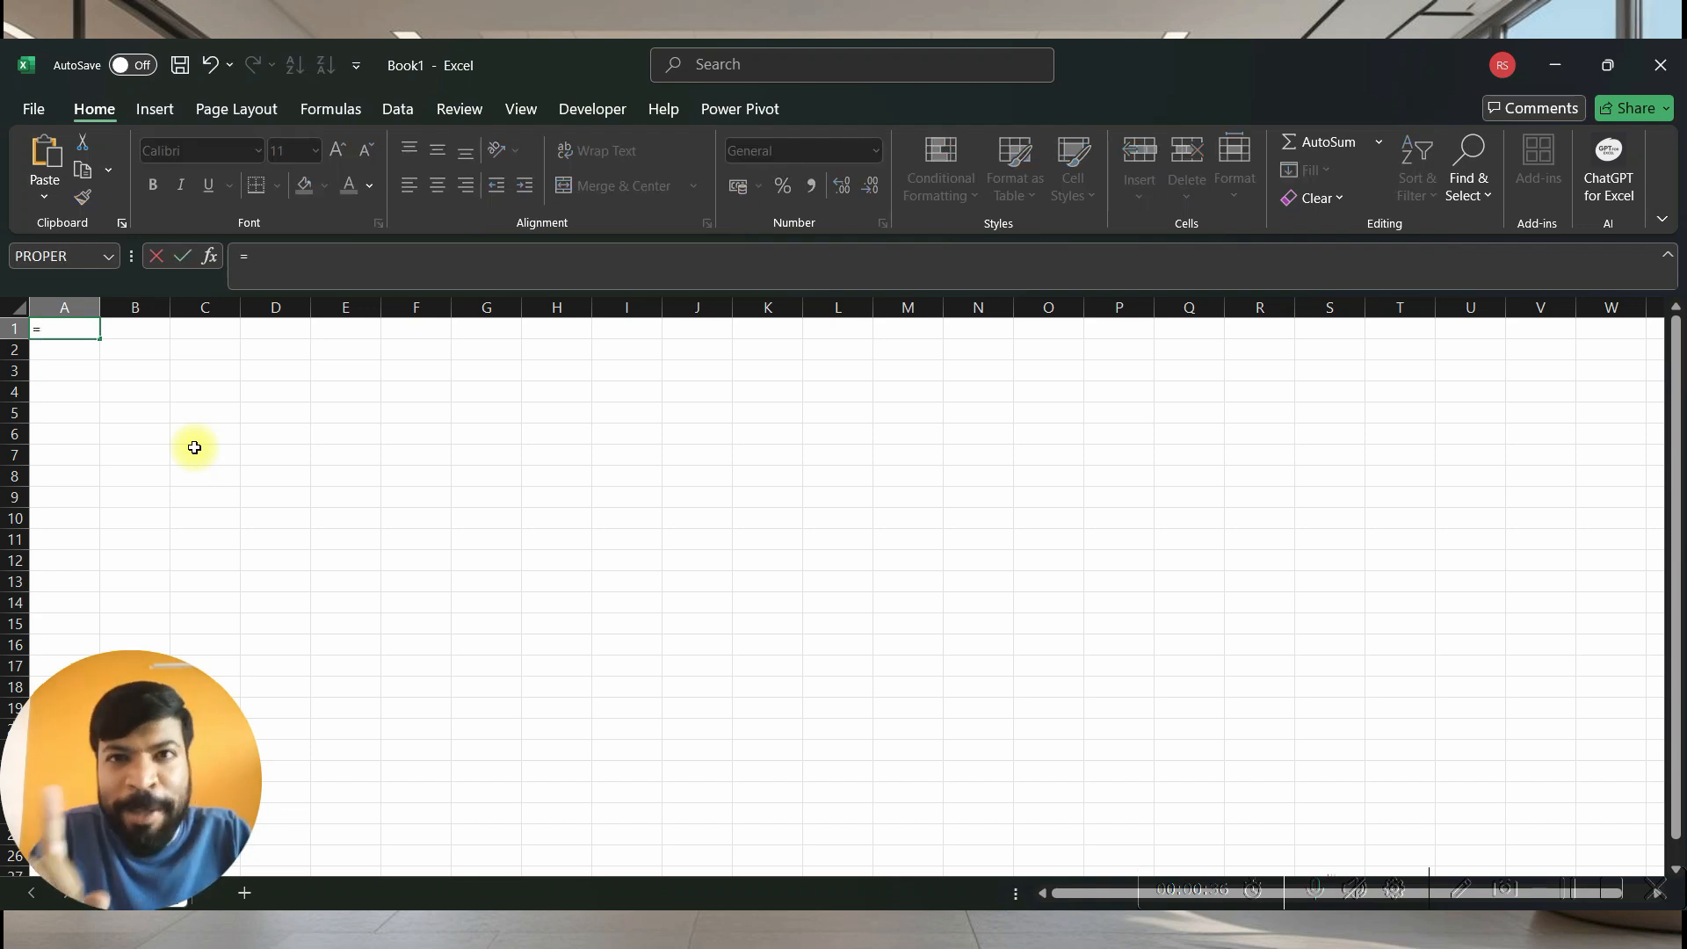
type("ai")
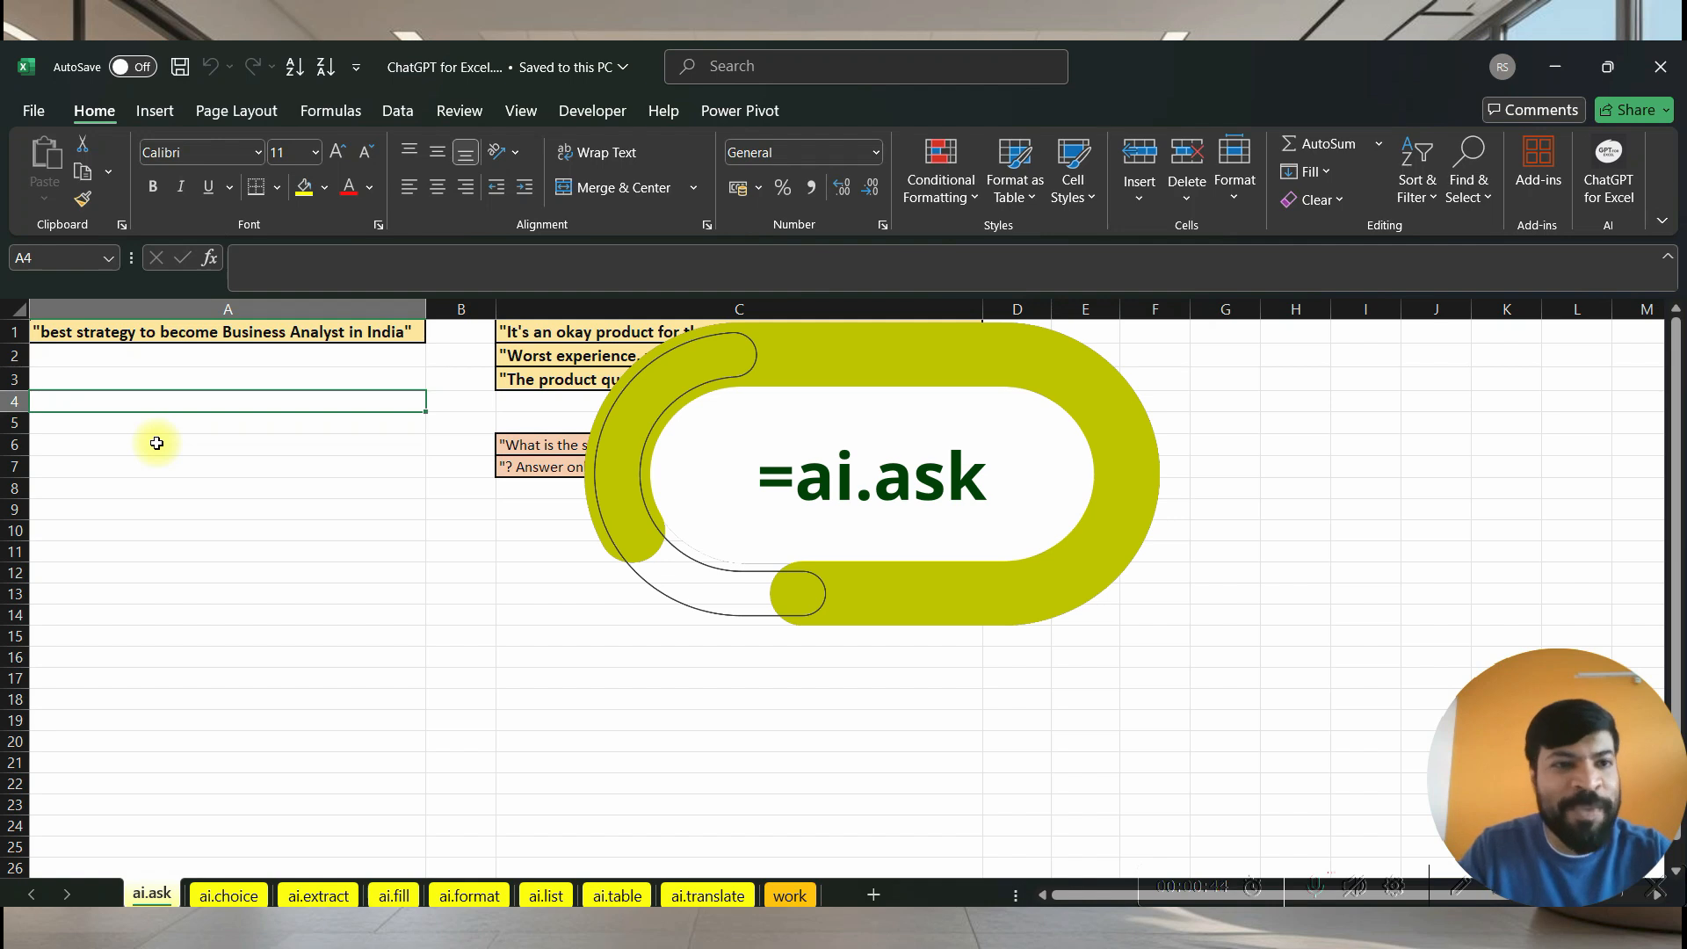
- Check the prompt text in cell A1 and begin an AI.ASK formula in cell A4
left_click(197, 334)
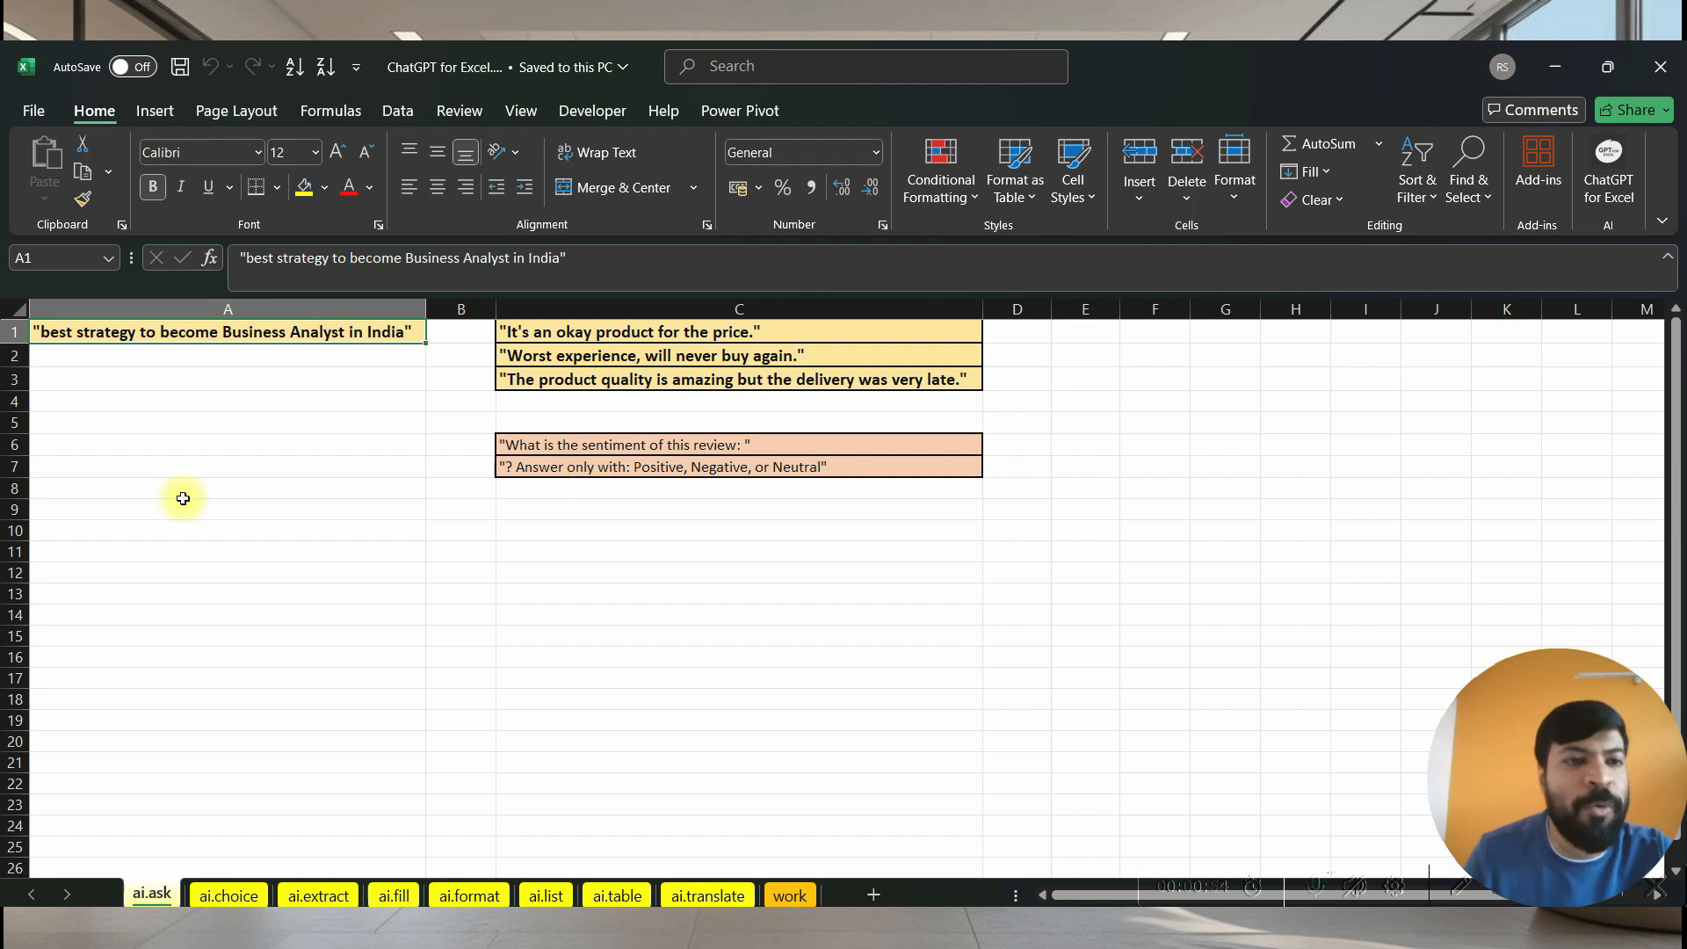
left_click(83, 402)
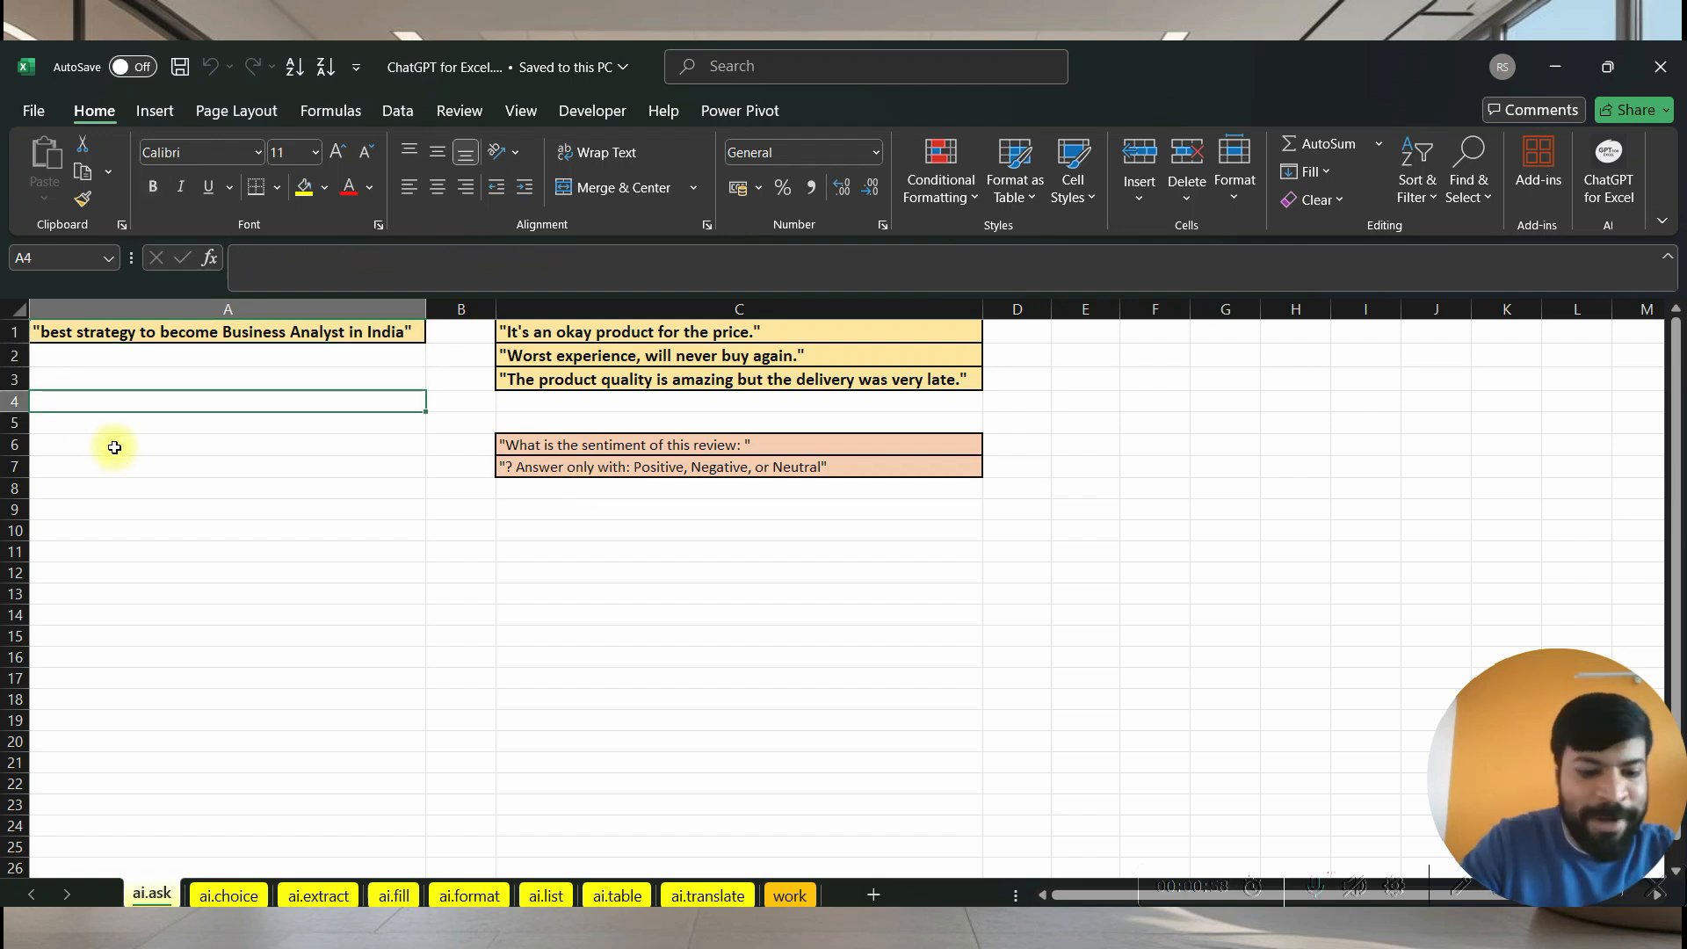
type("=ai")
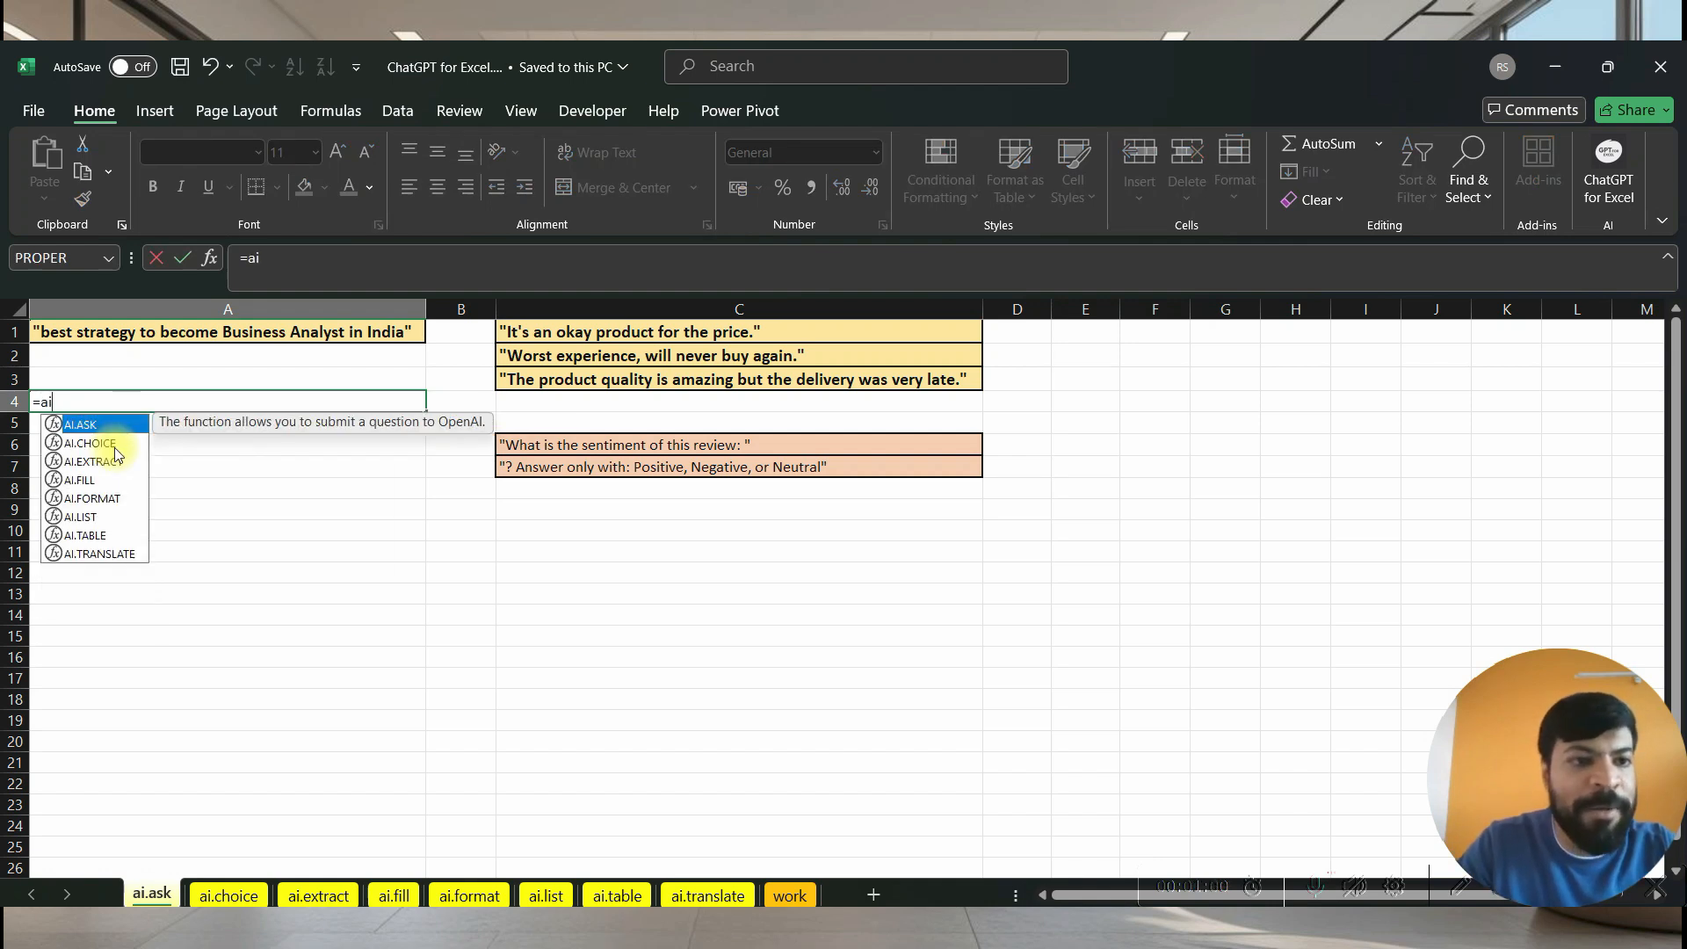
key("Tab")
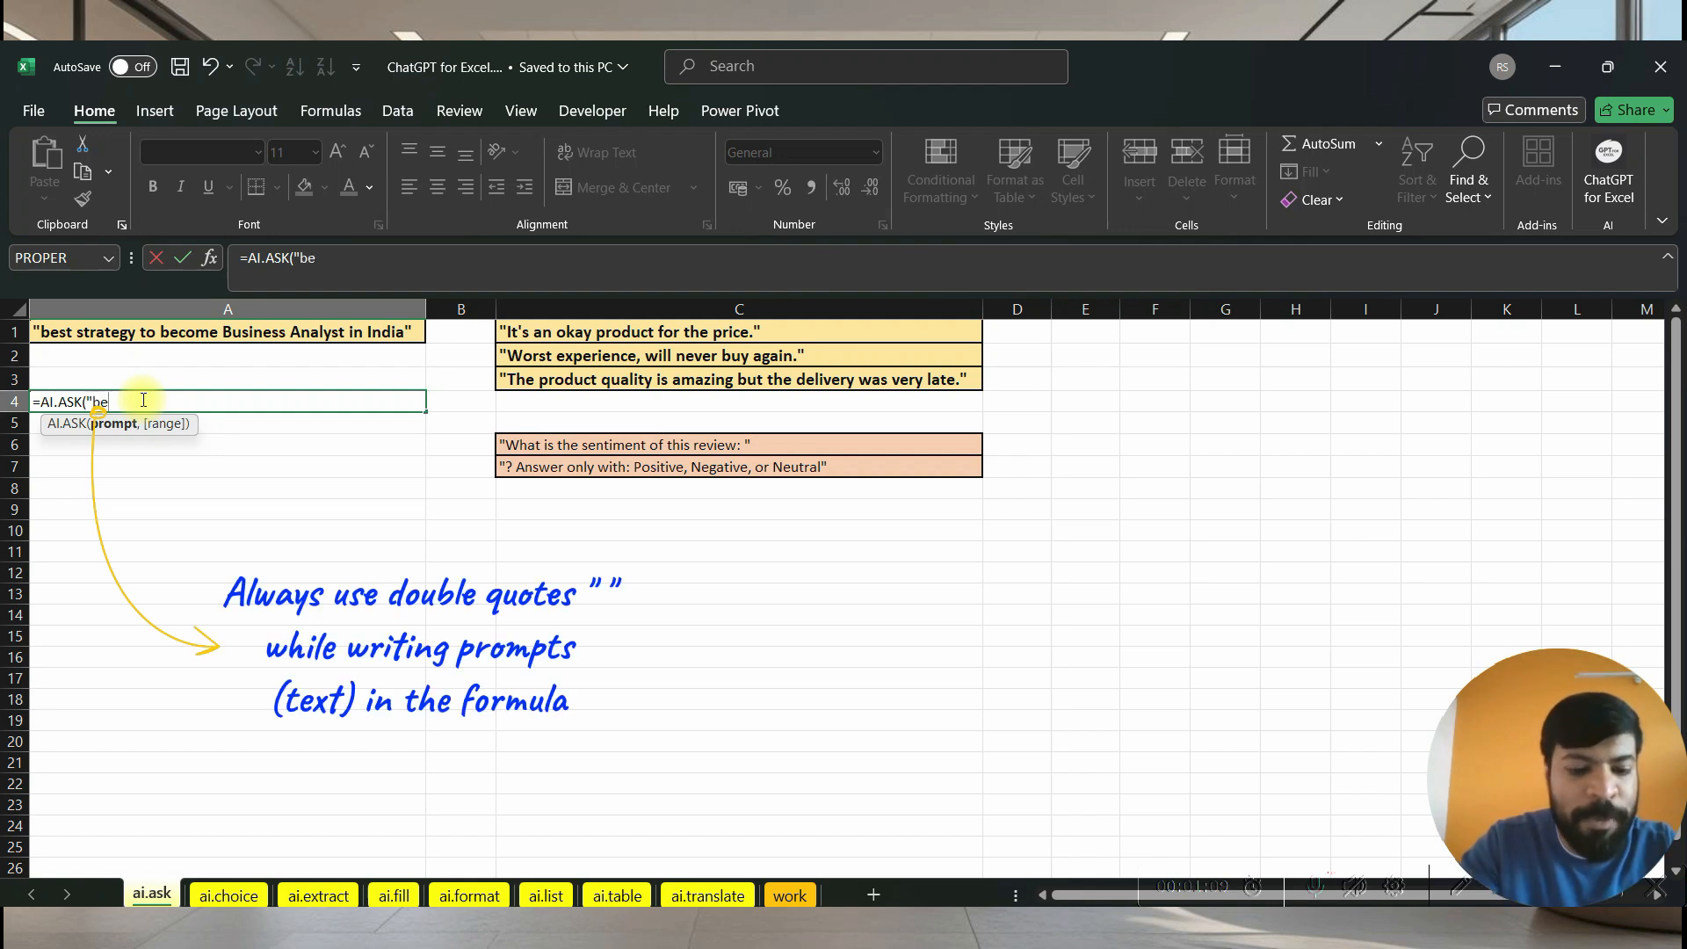
type("trateg")
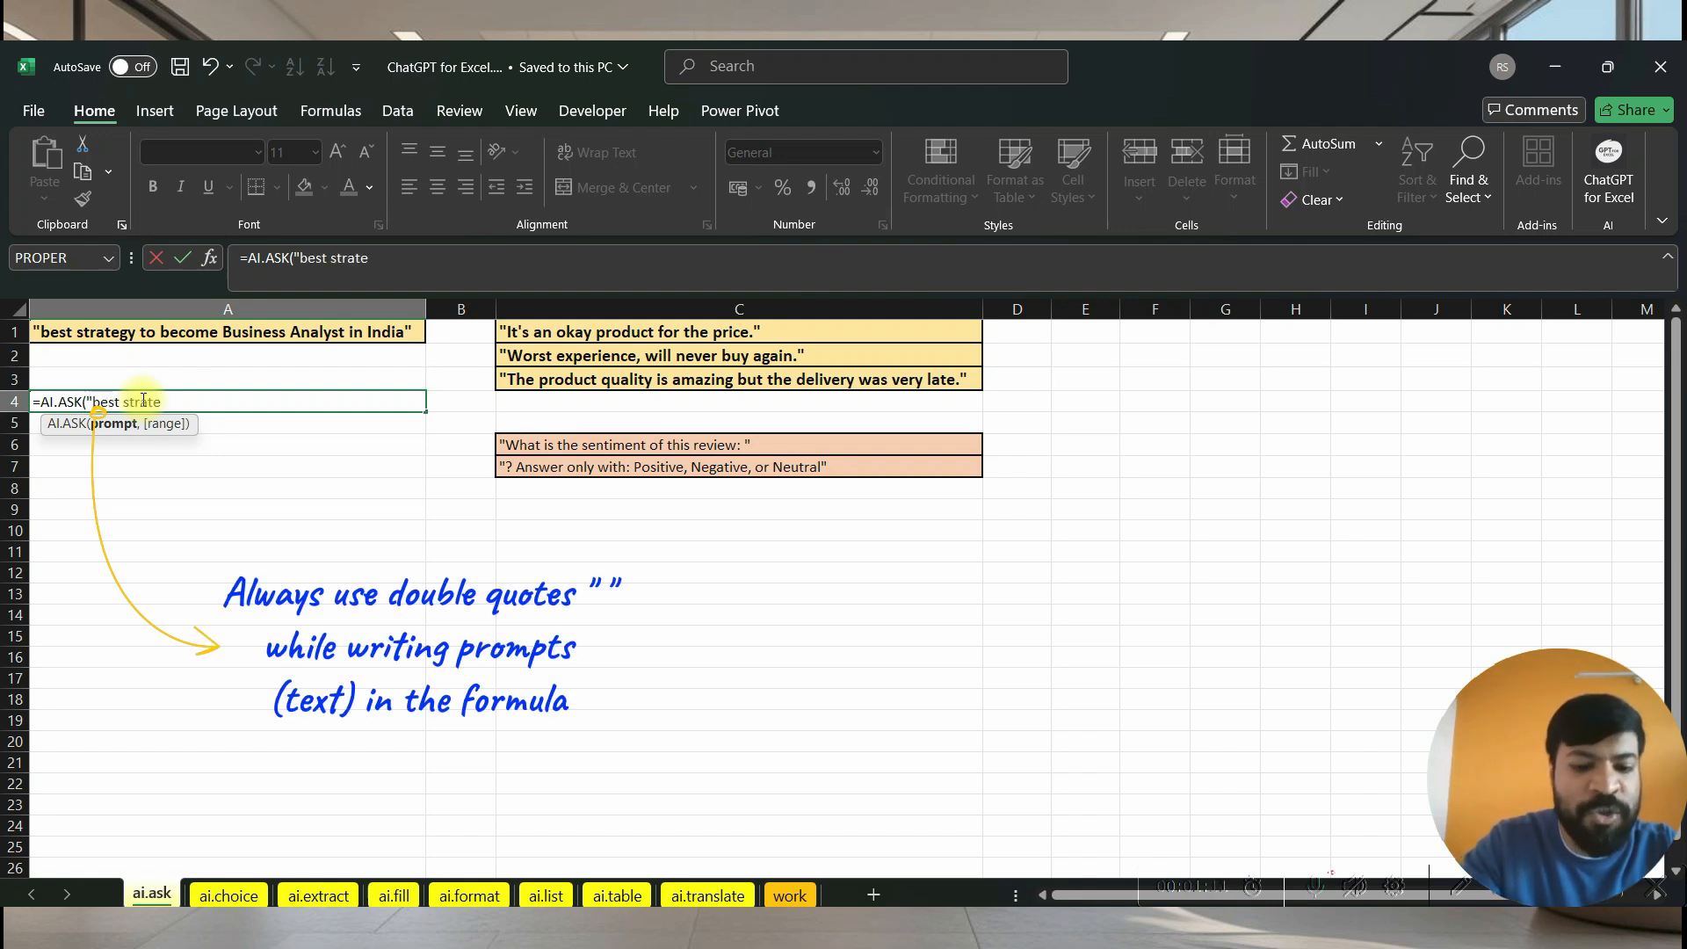
key("BackSpace")
key("BackSpace")
key("BackSpace")
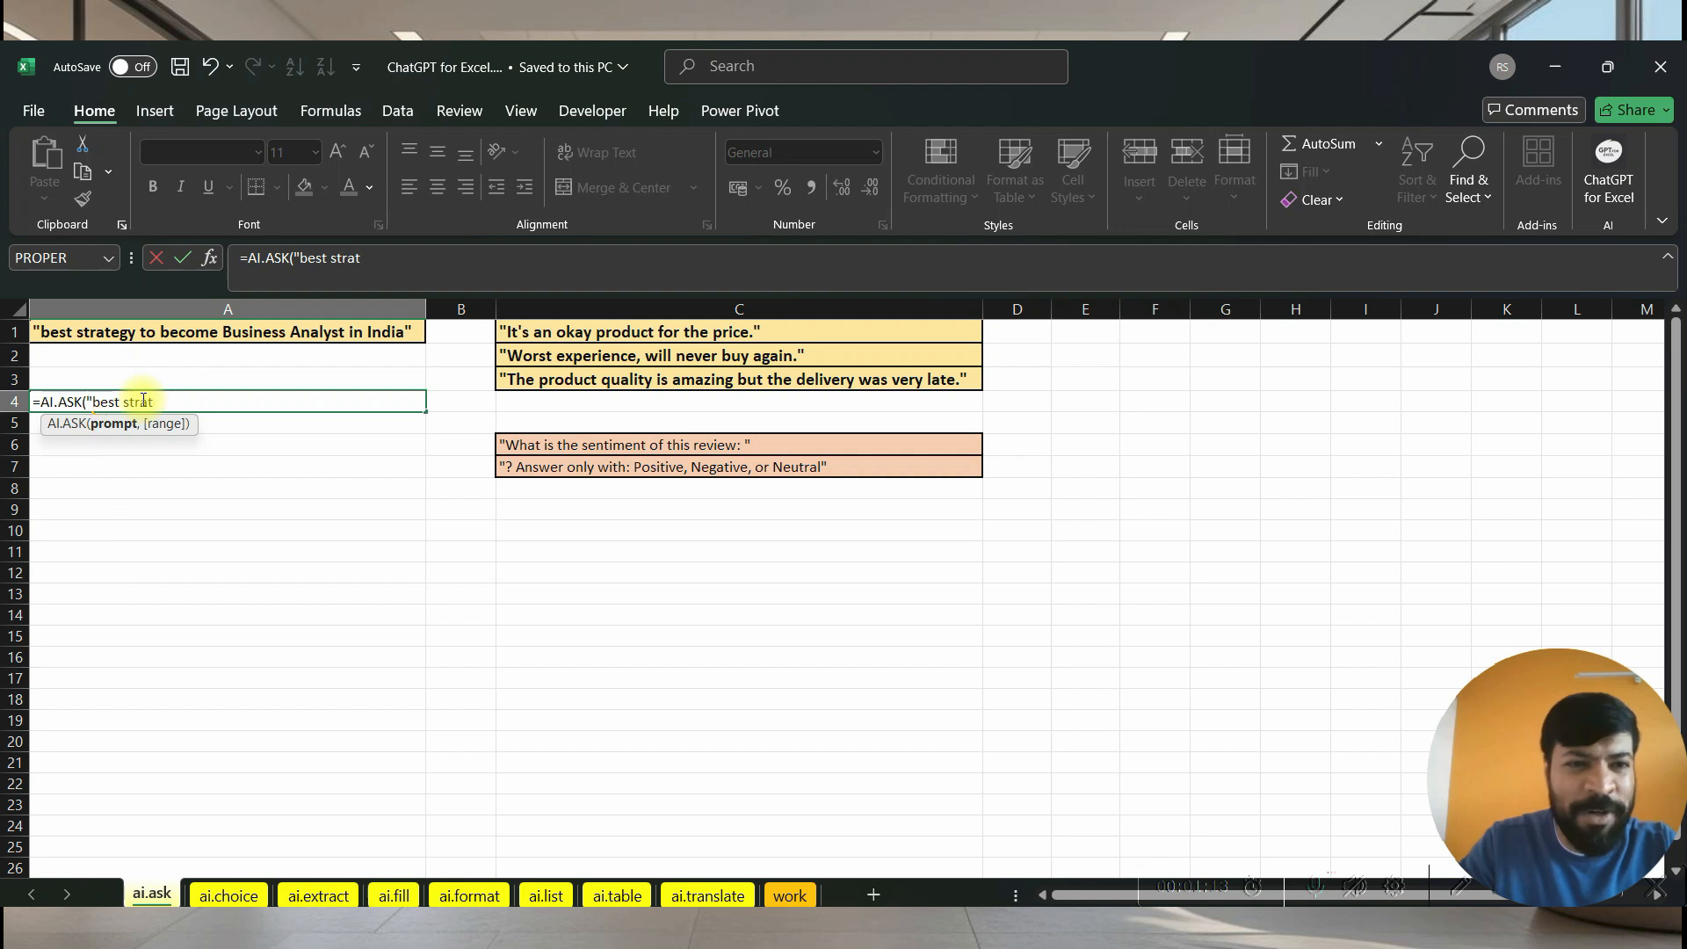
key("BackSpace")
key("BackSpace")
key("BackSpace")
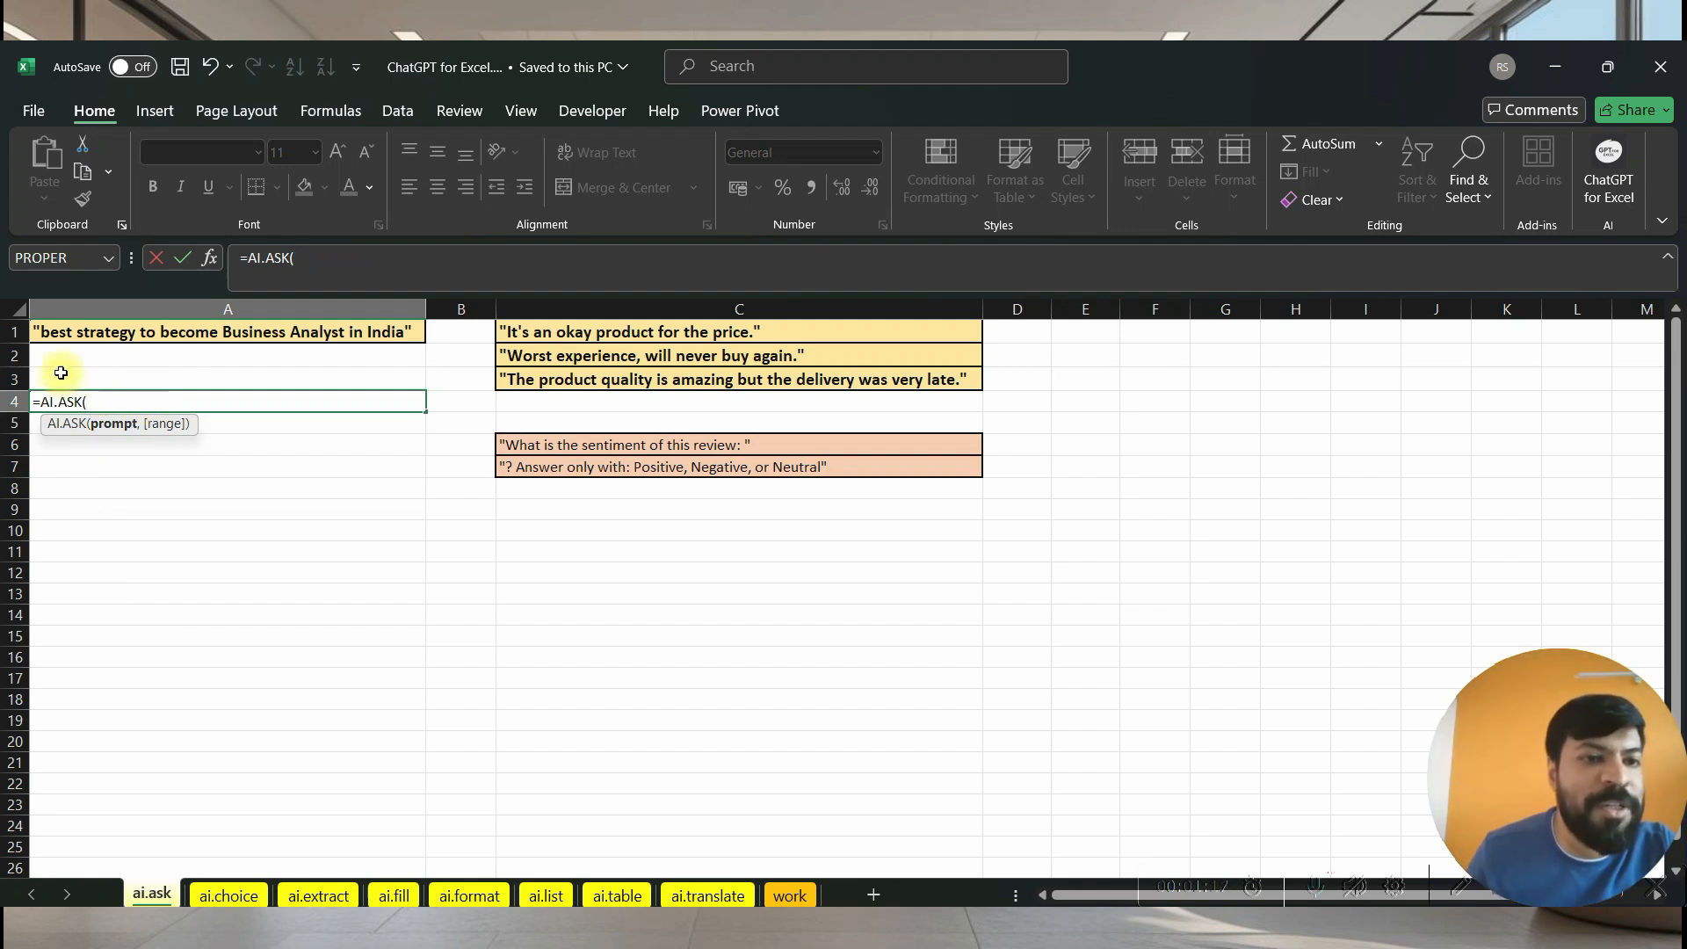
- Complete the formula in cell A4 as =AI.ASK(A1), using the cell reference as the prompt
left_click(80, 333)
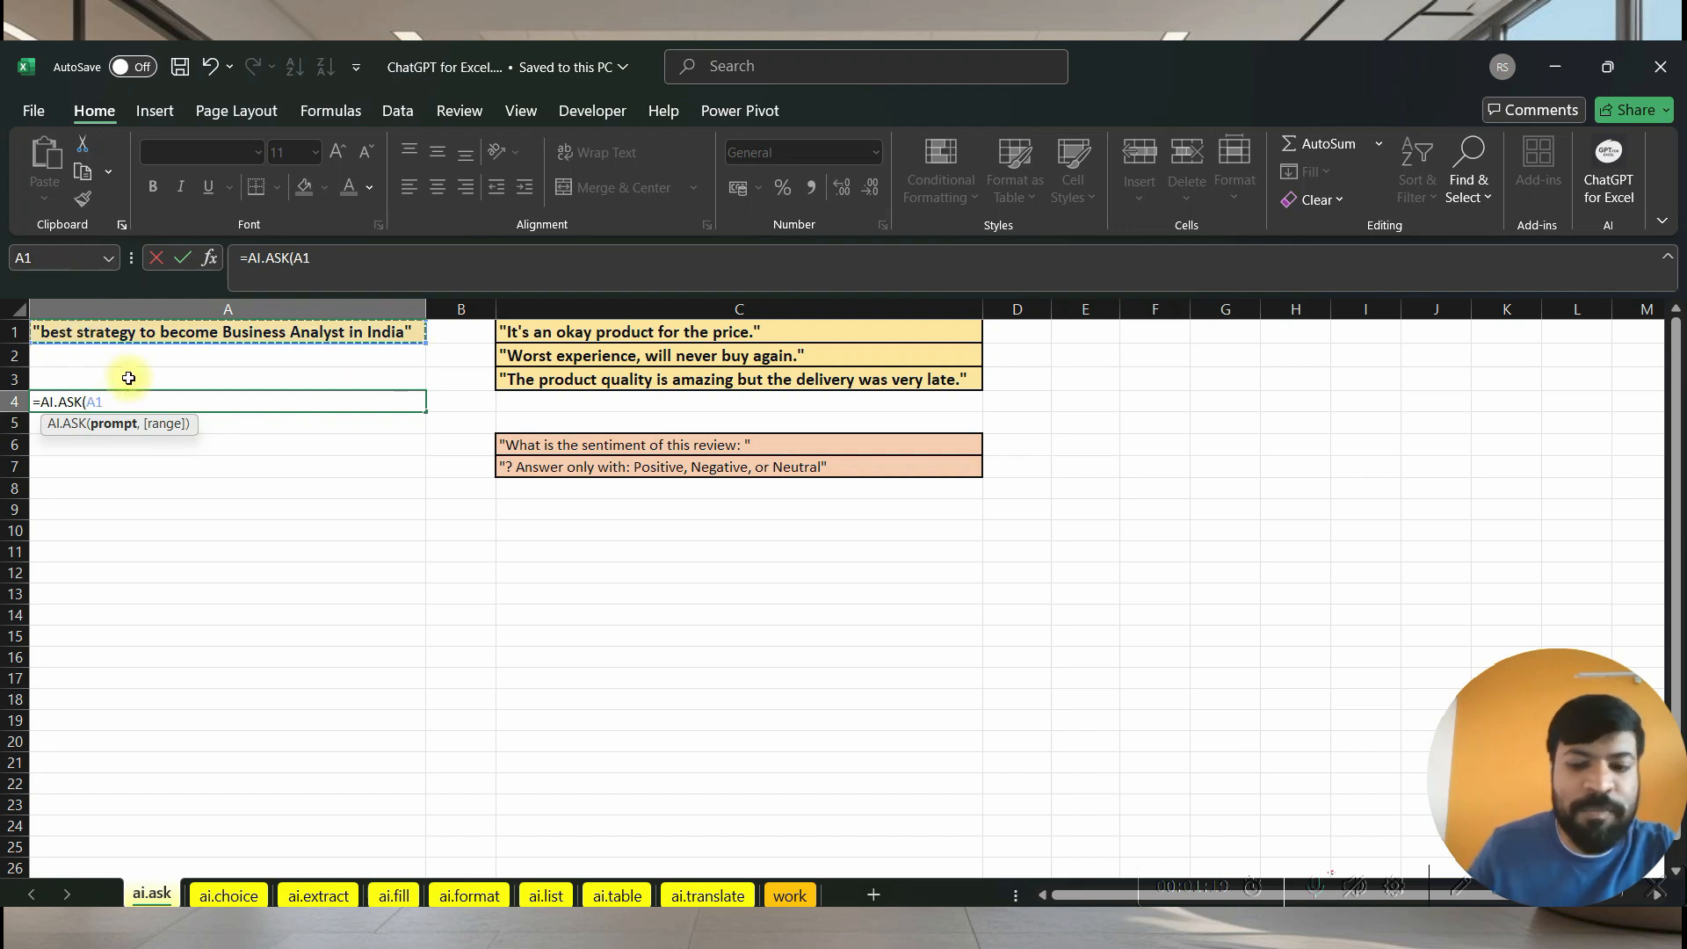
type(")")
key("Return")
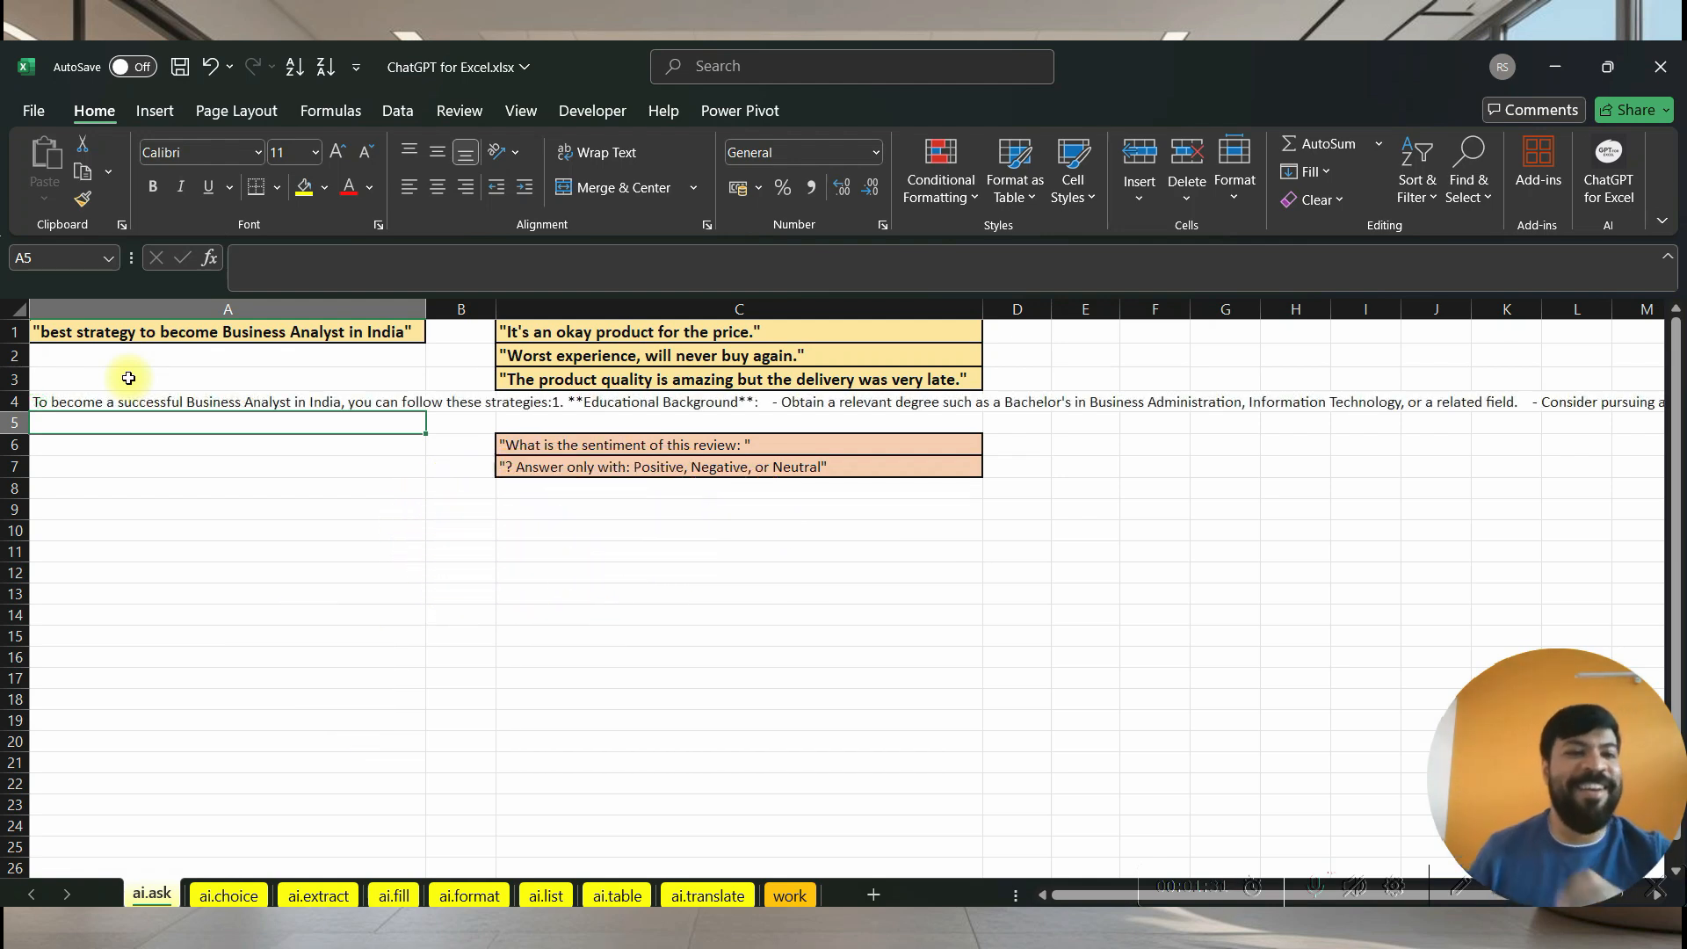
- Wrap the text of the AI answer in cell A4 and read through it
left_click(230, 401)
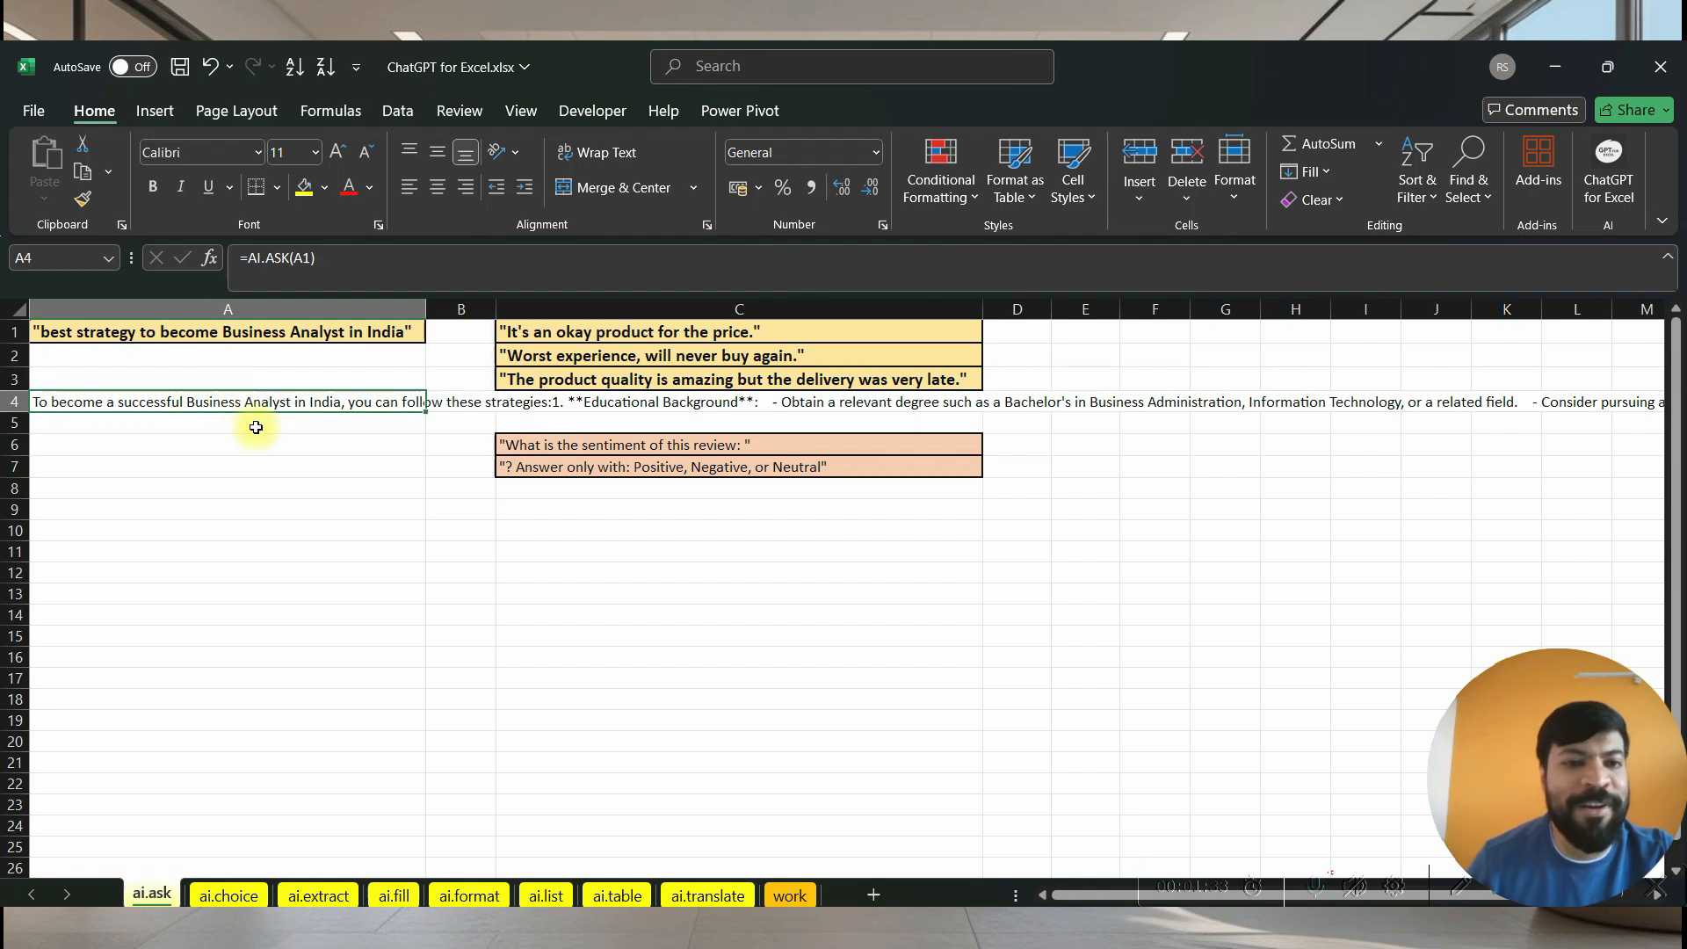
left_click(584, 152)
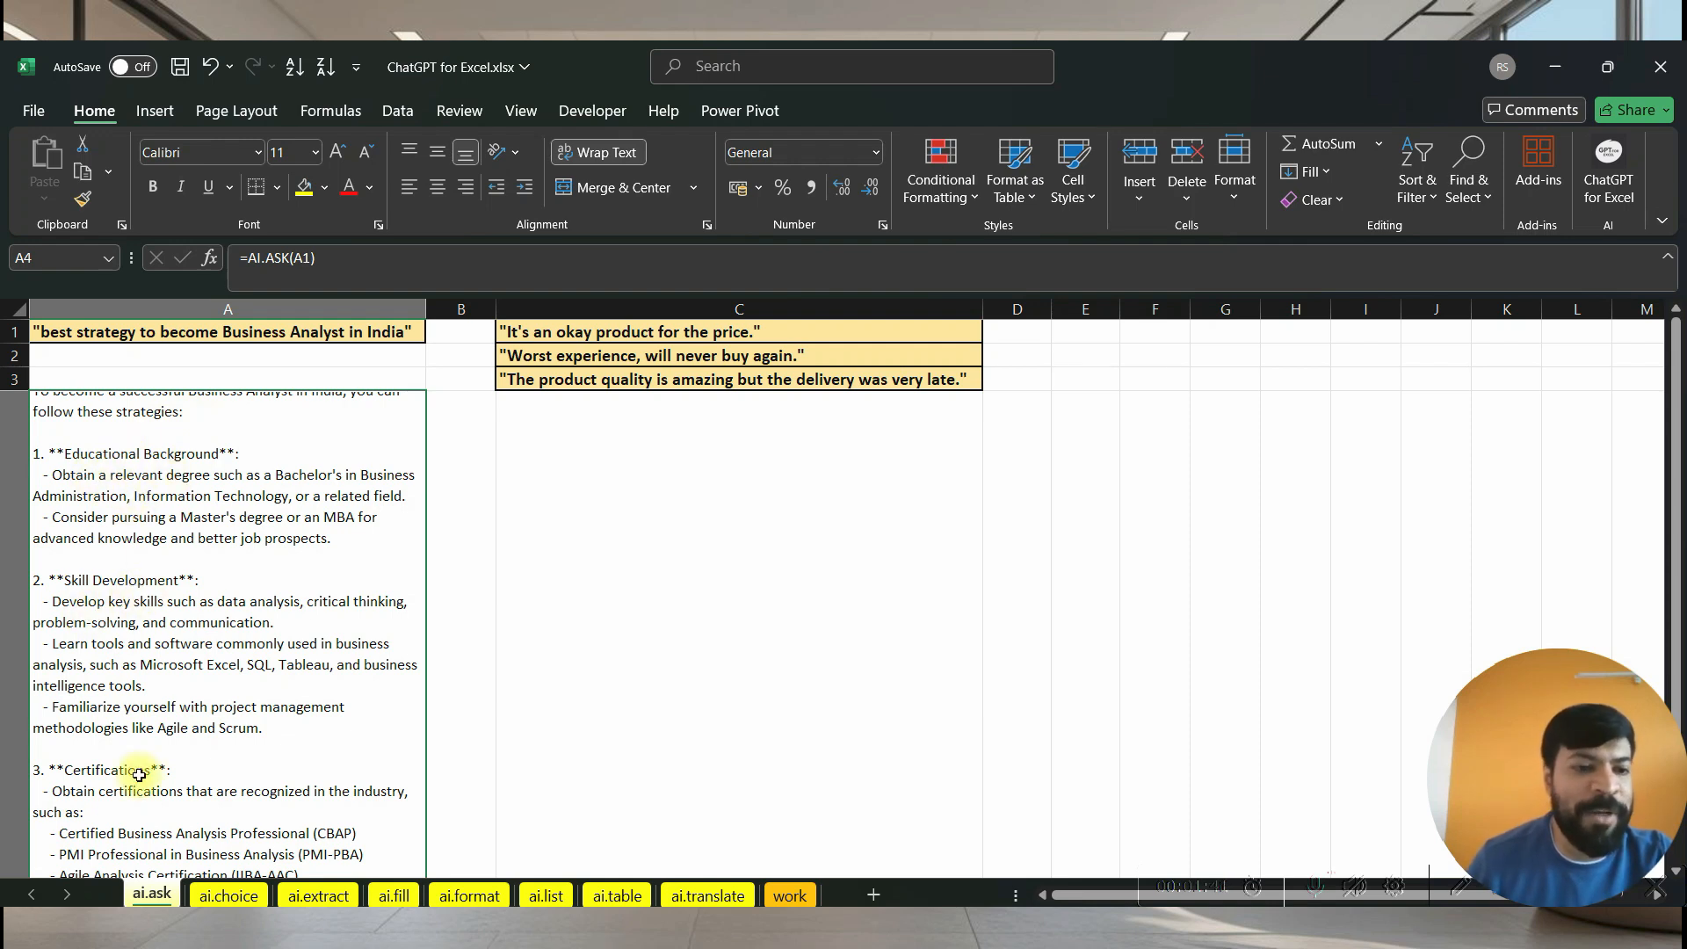
left_click_drag(1677, 496, 1680, 558)
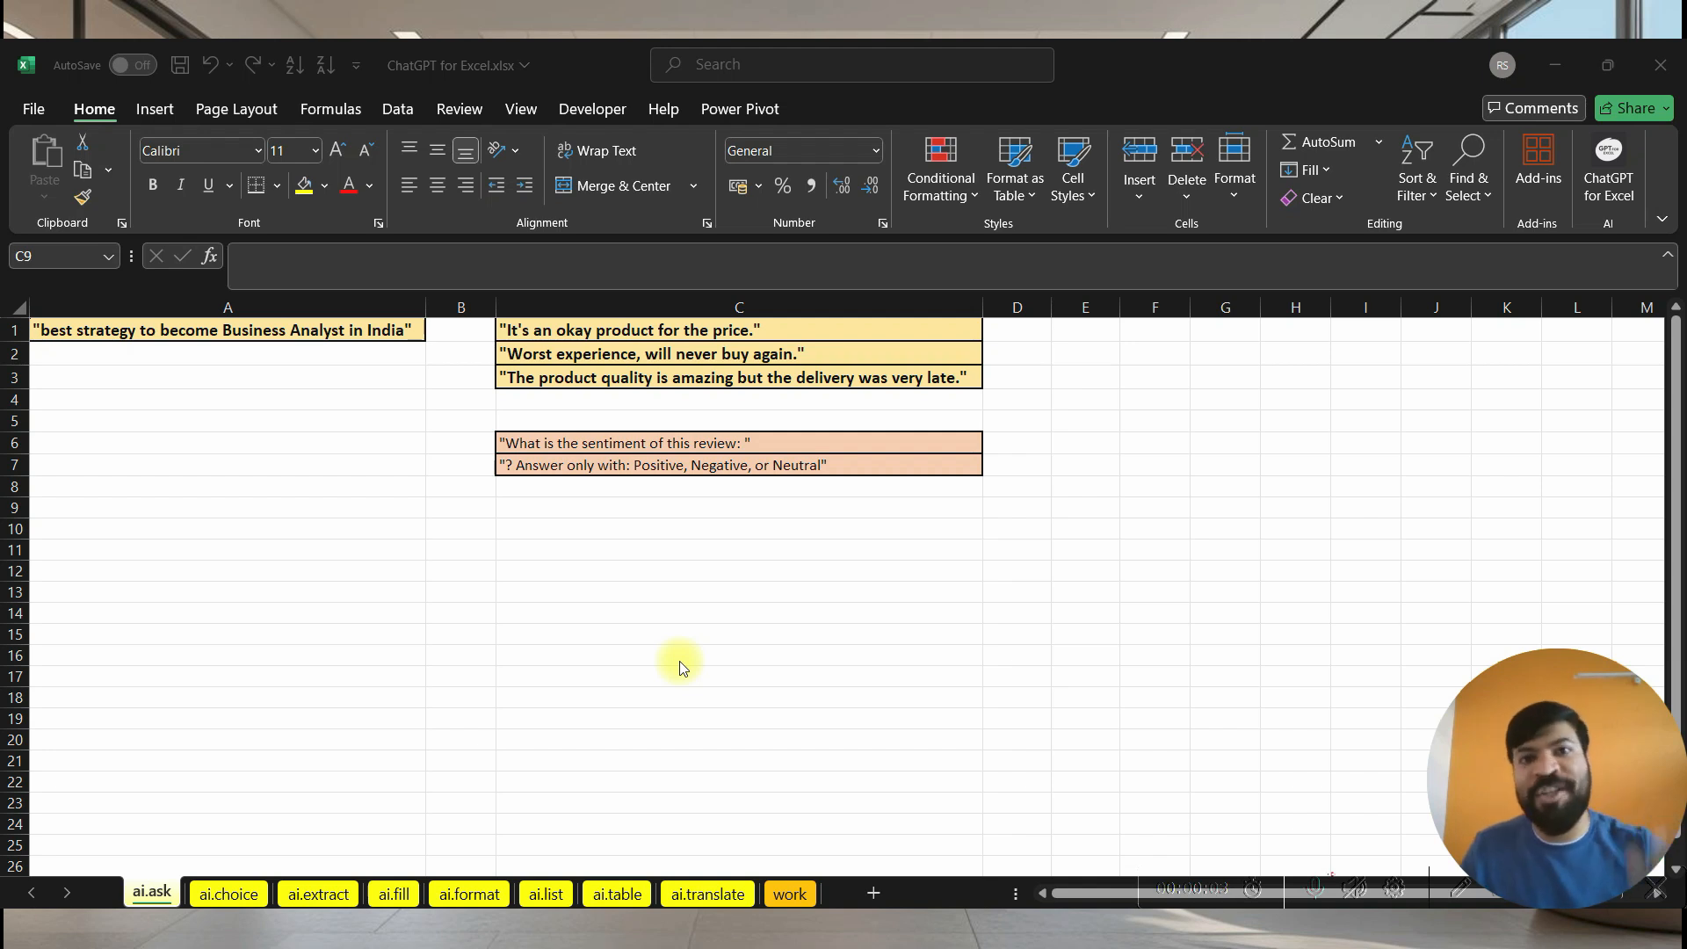
- Examine the product reviews in column C and the two sentiment prompt parts in cells C6 and C7
left_click(605, 529)
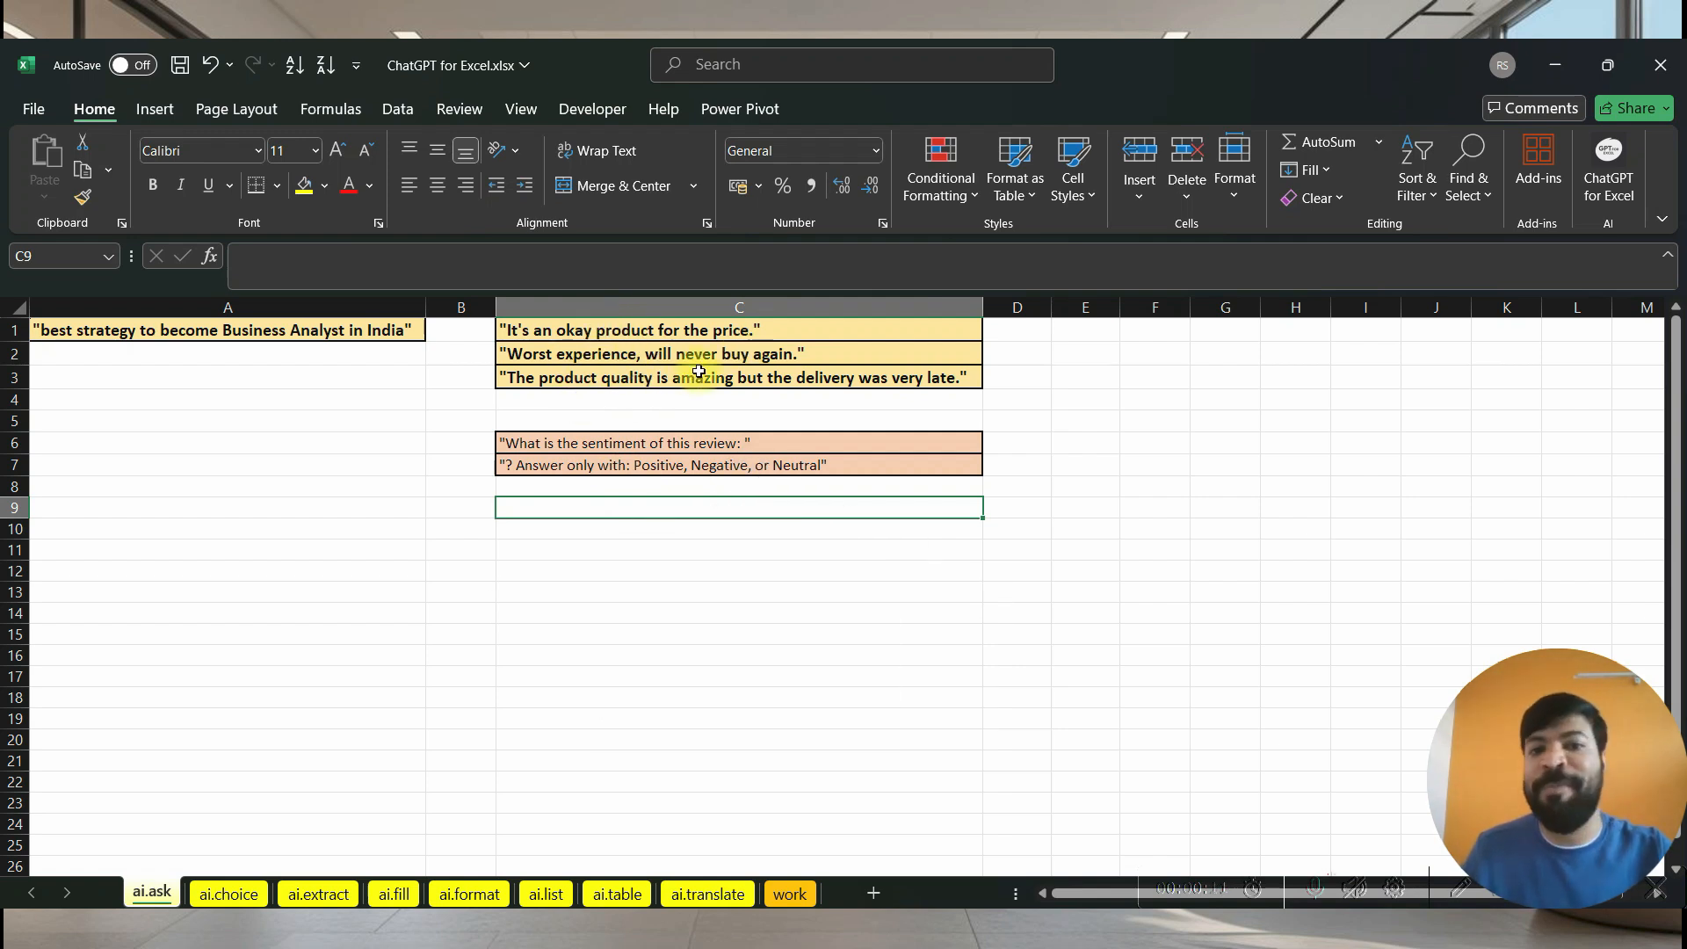
left_click(670, 379)
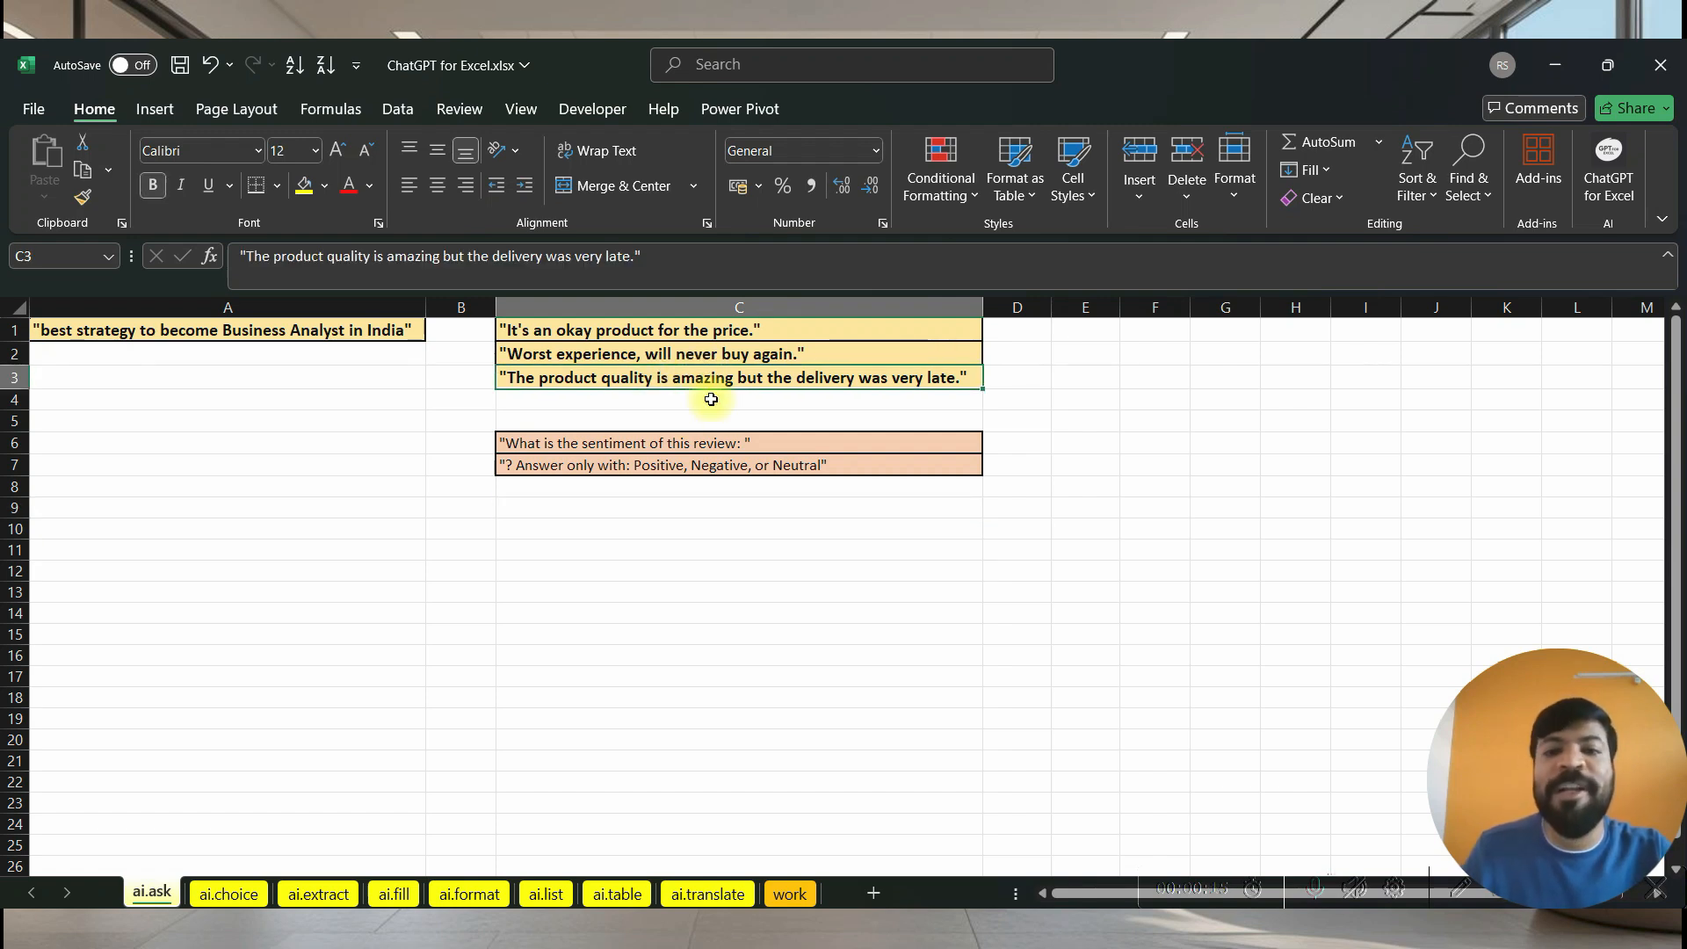
left_click(689, 444)
left_click(691, 463)
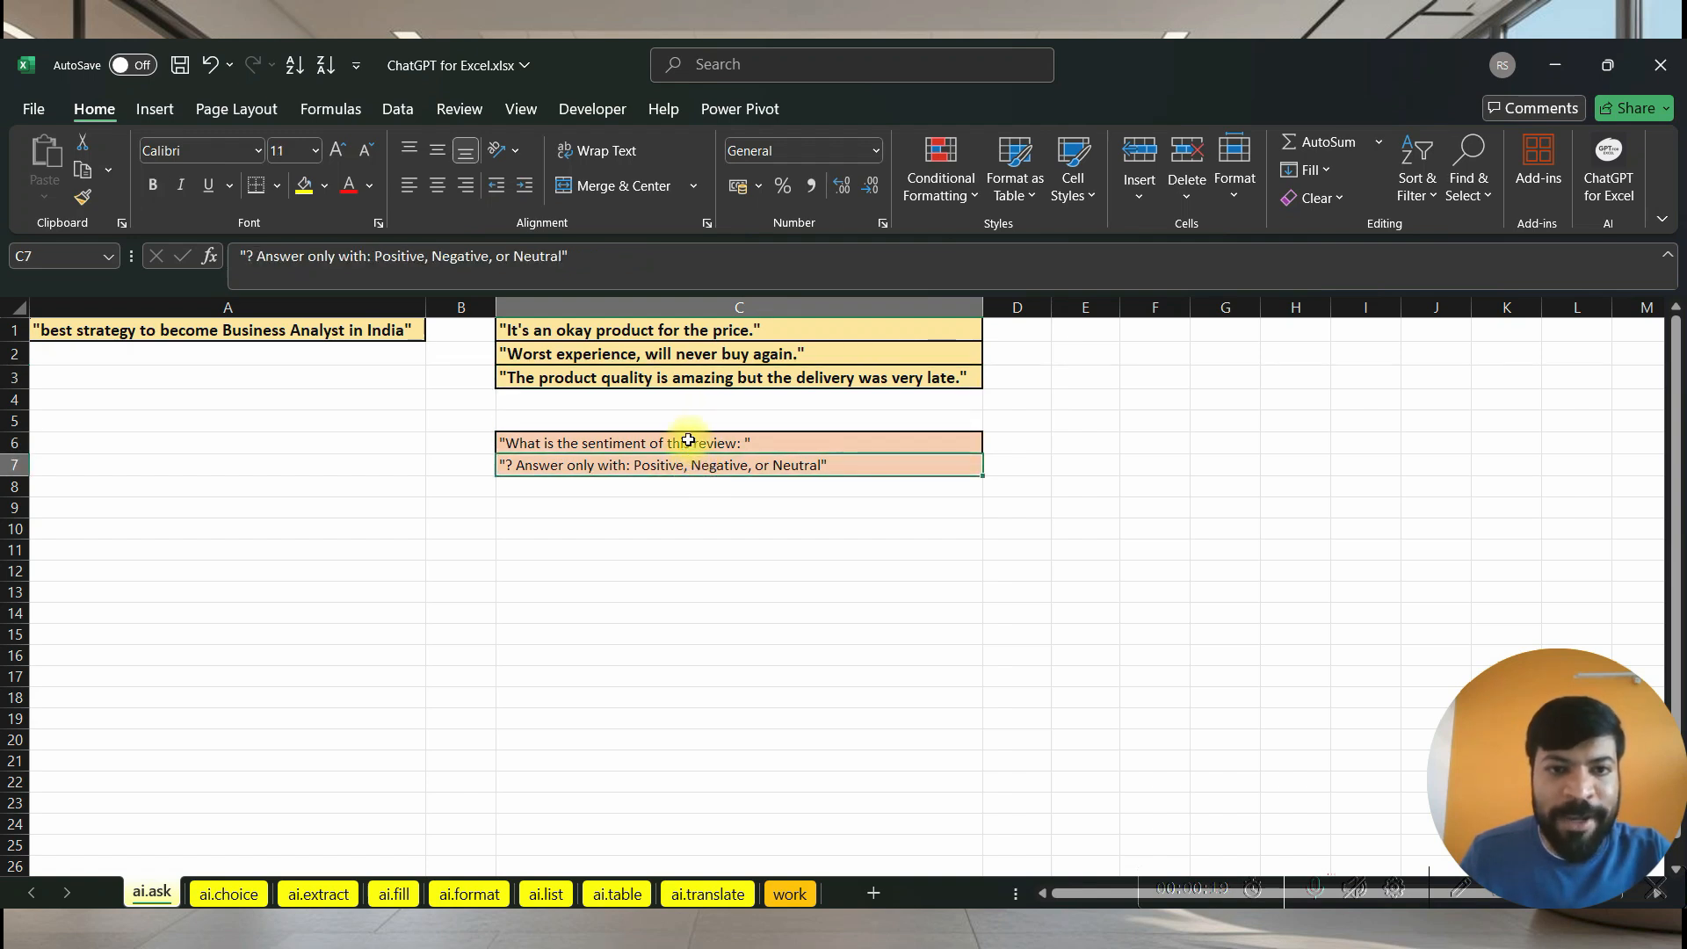
left_click(689, 442)
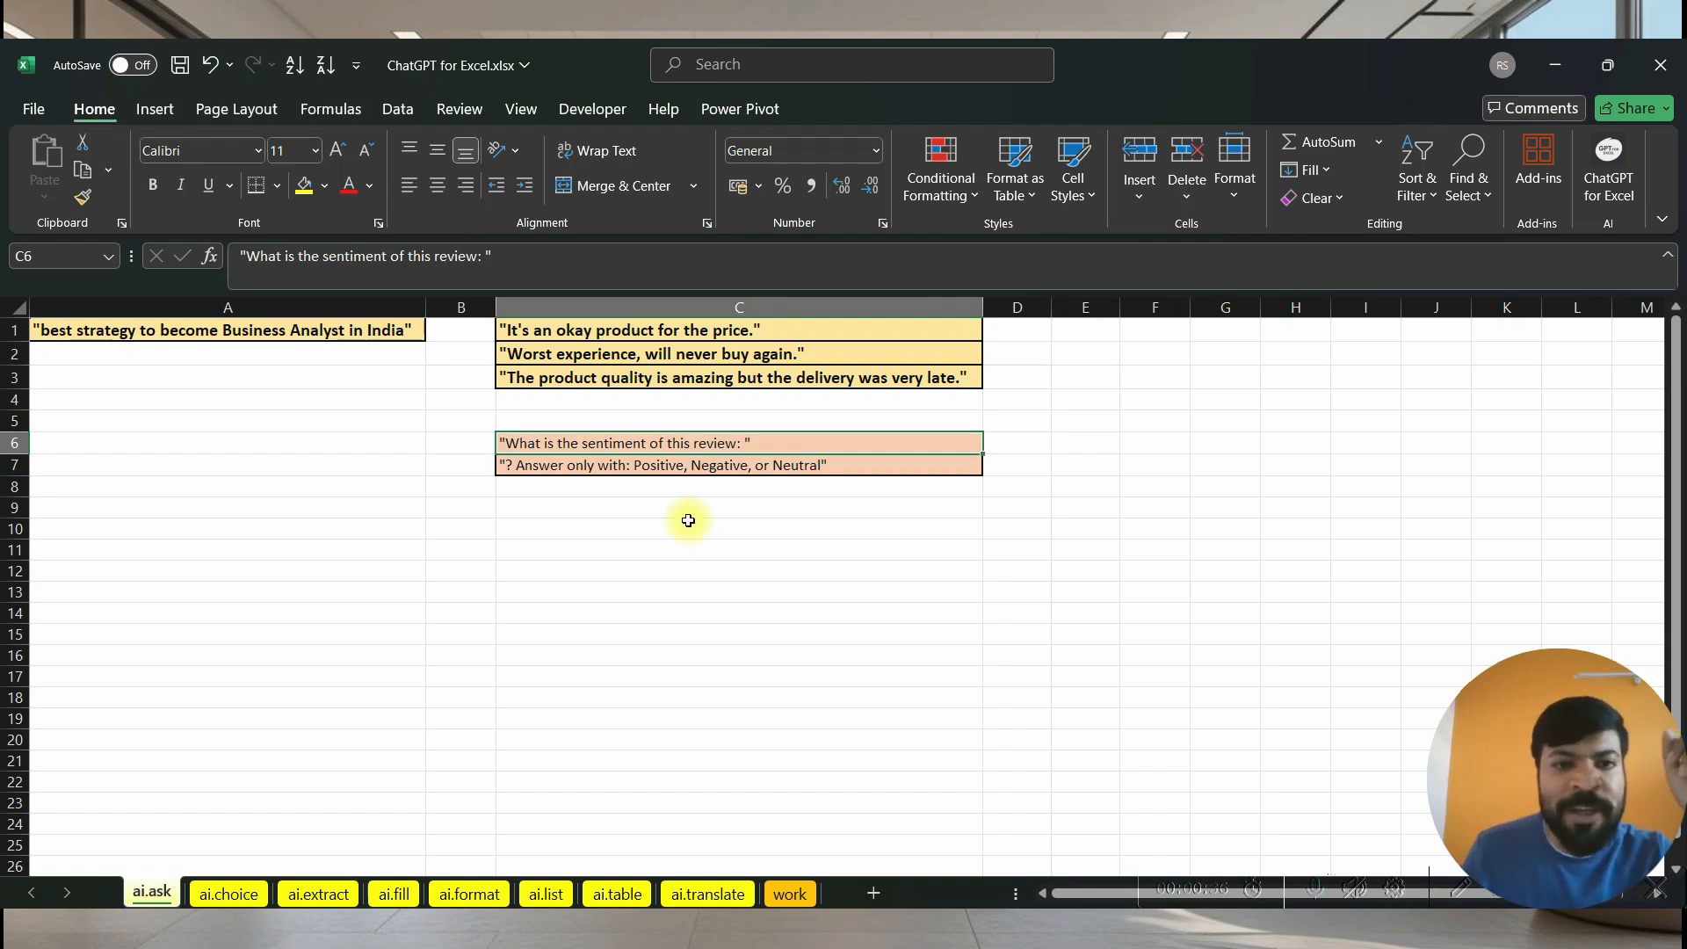
left_click(620, 469)
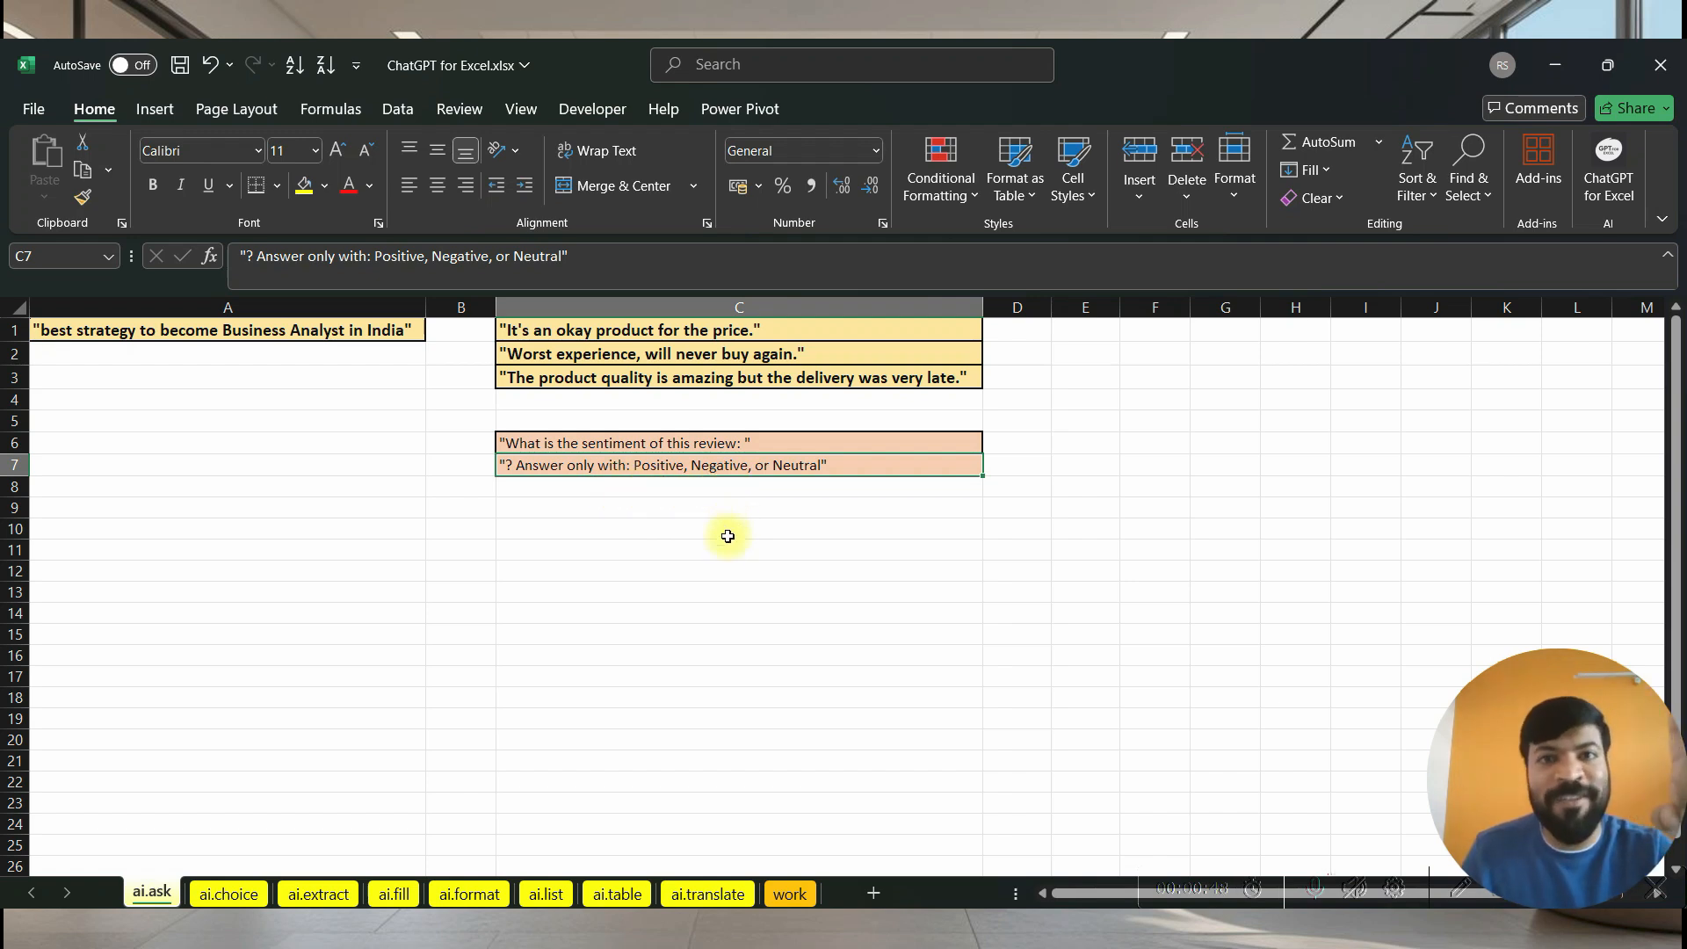
- Enter =AI.ASK(C1 & C6 & C7) in cell C10 to classify the sentiment of the first review
left_click(594, 528)
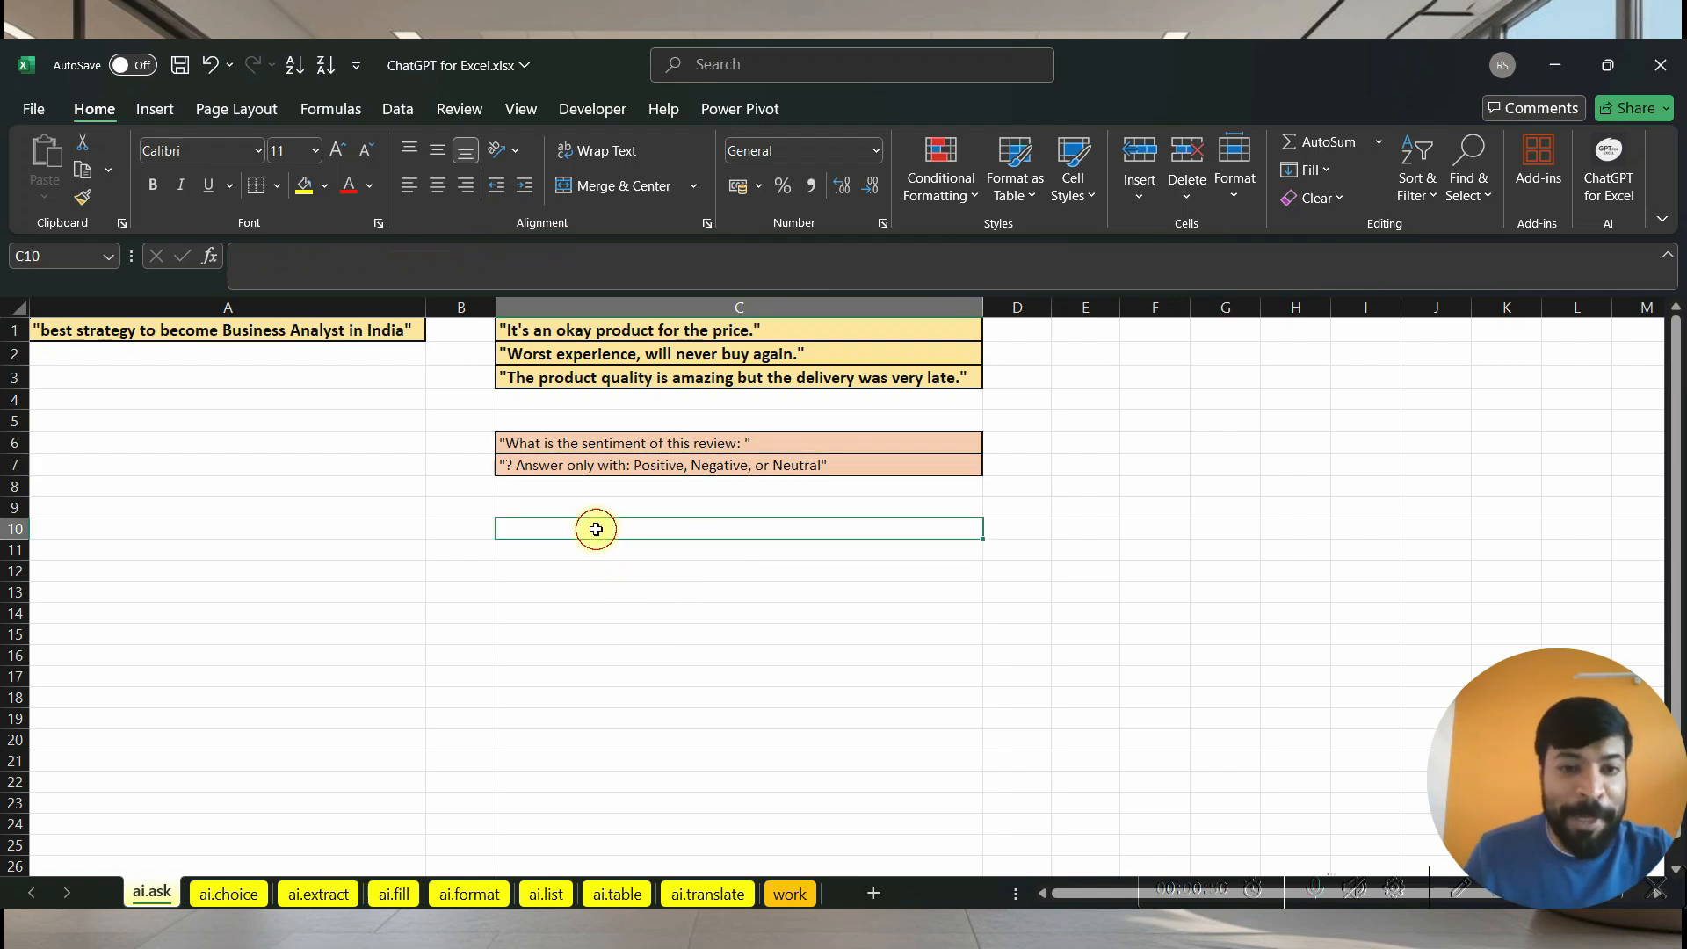
type("=ai")
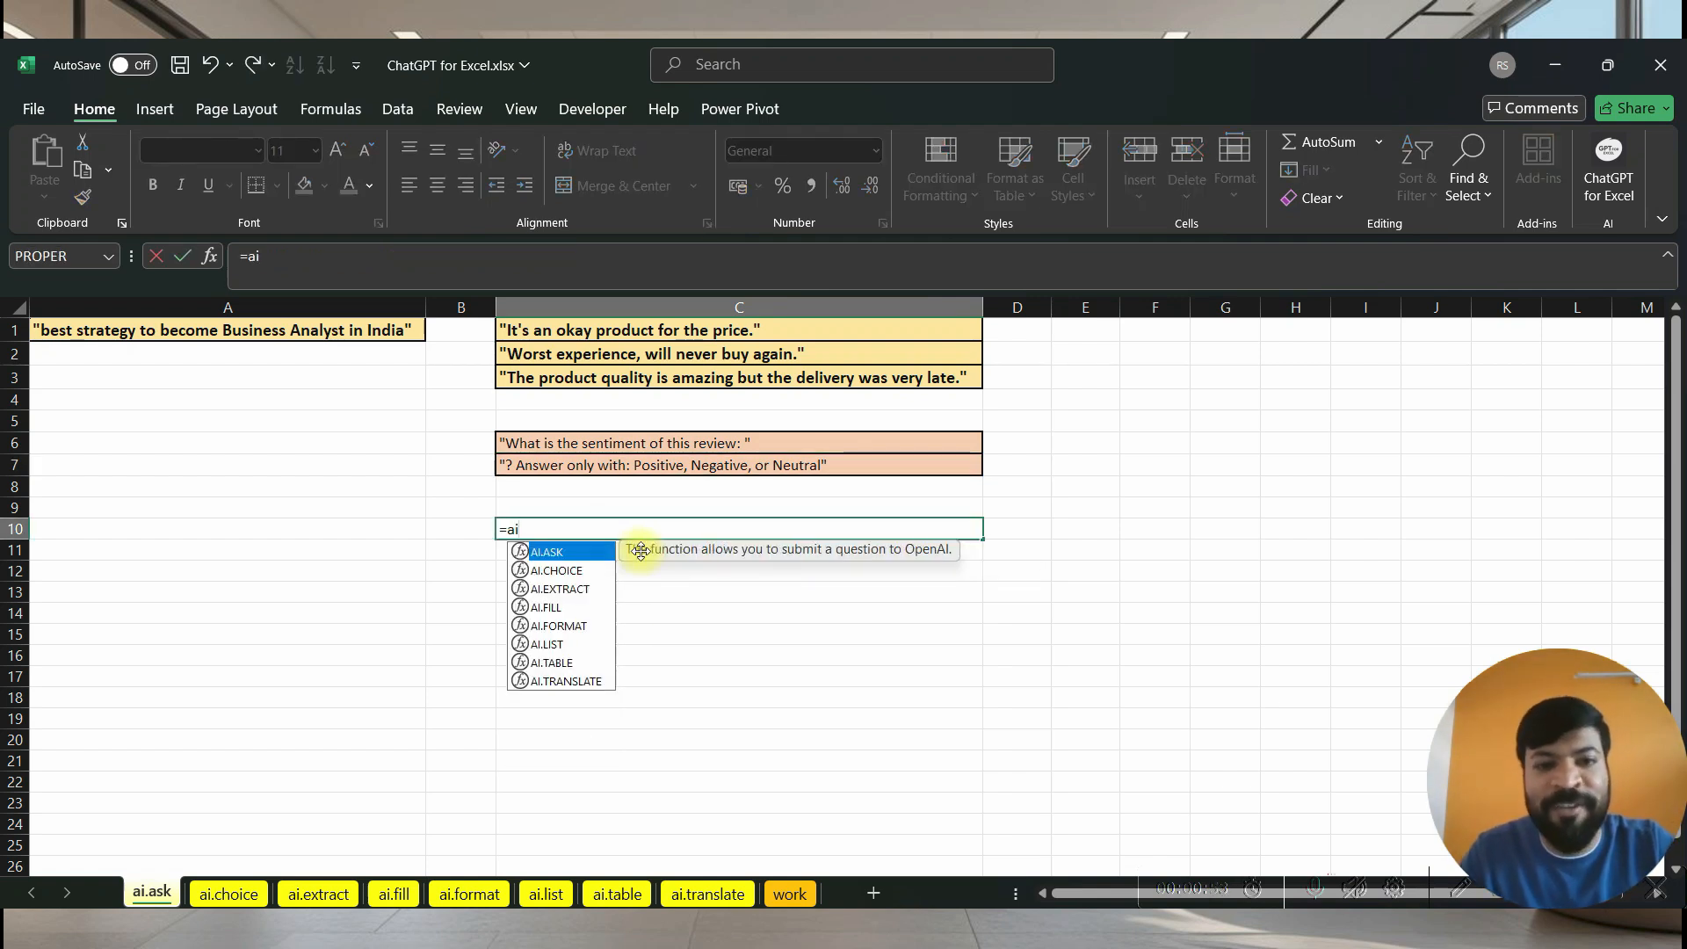
key("Tab")
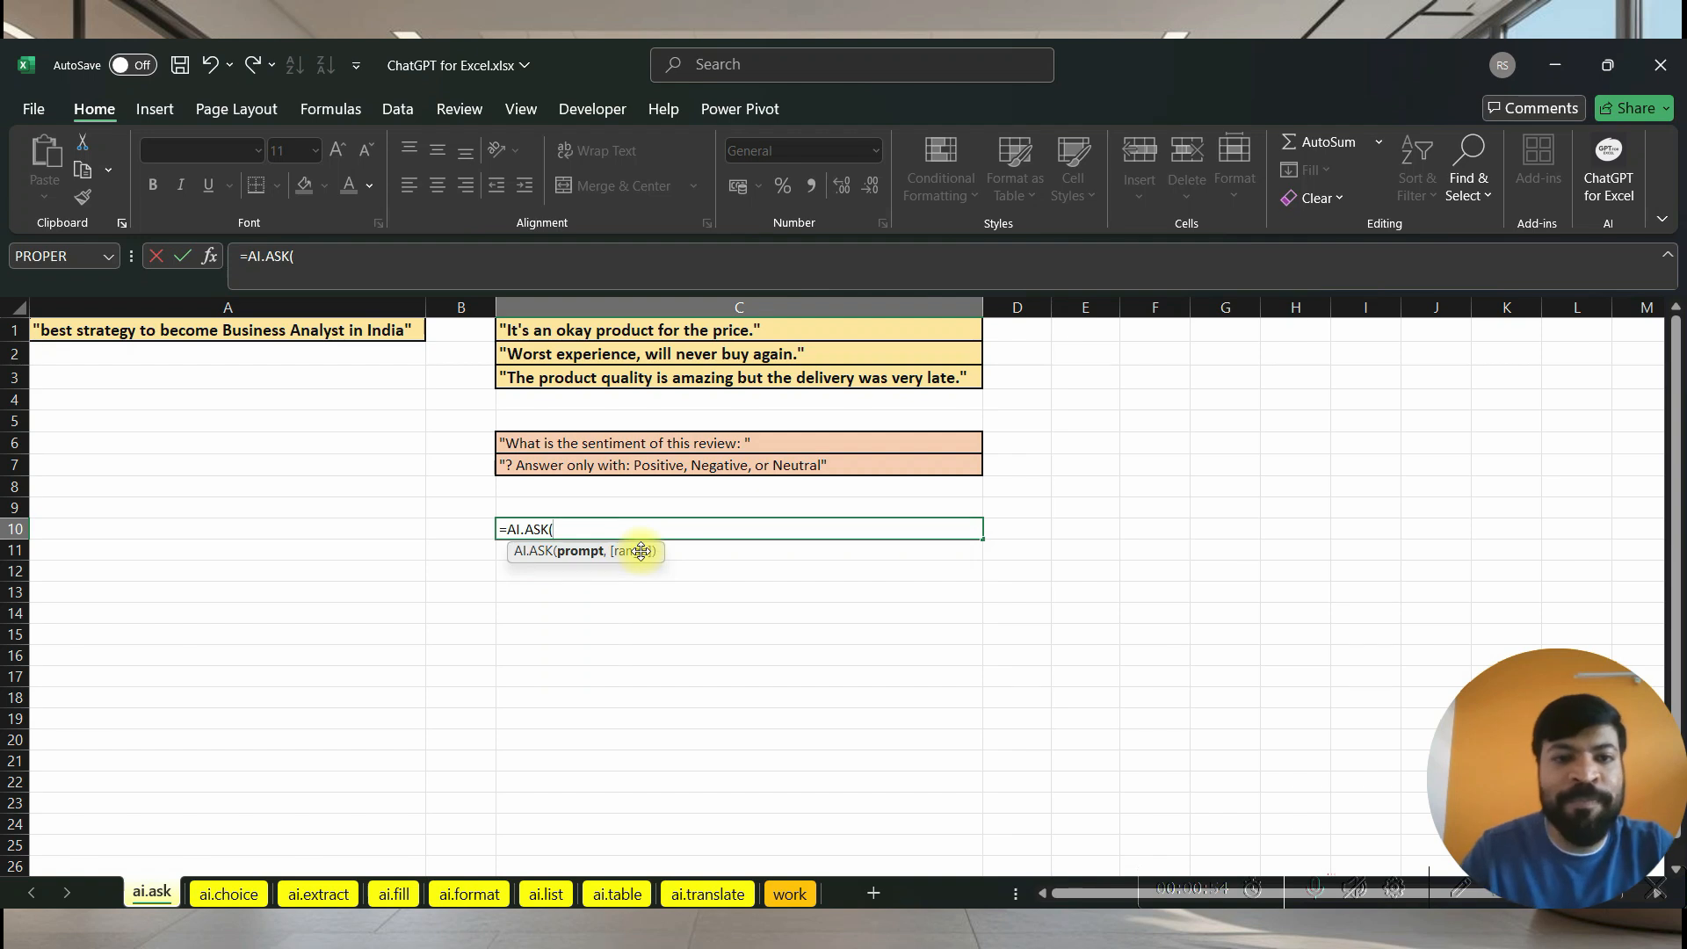
left_click(659, 330)
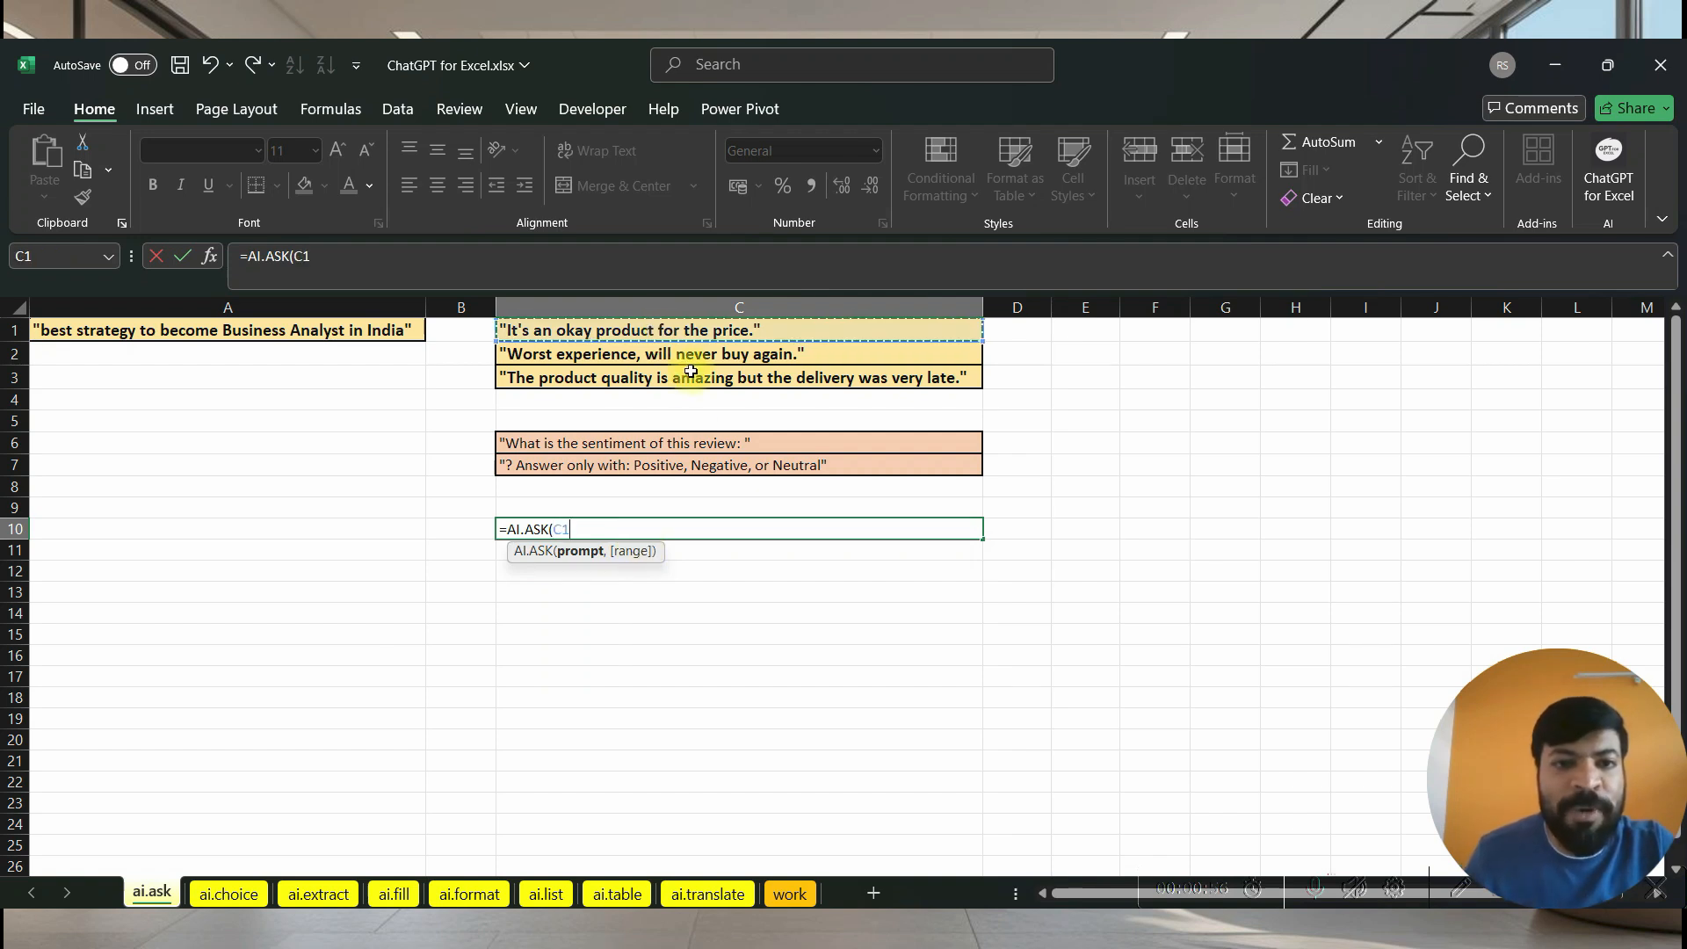
type("&")
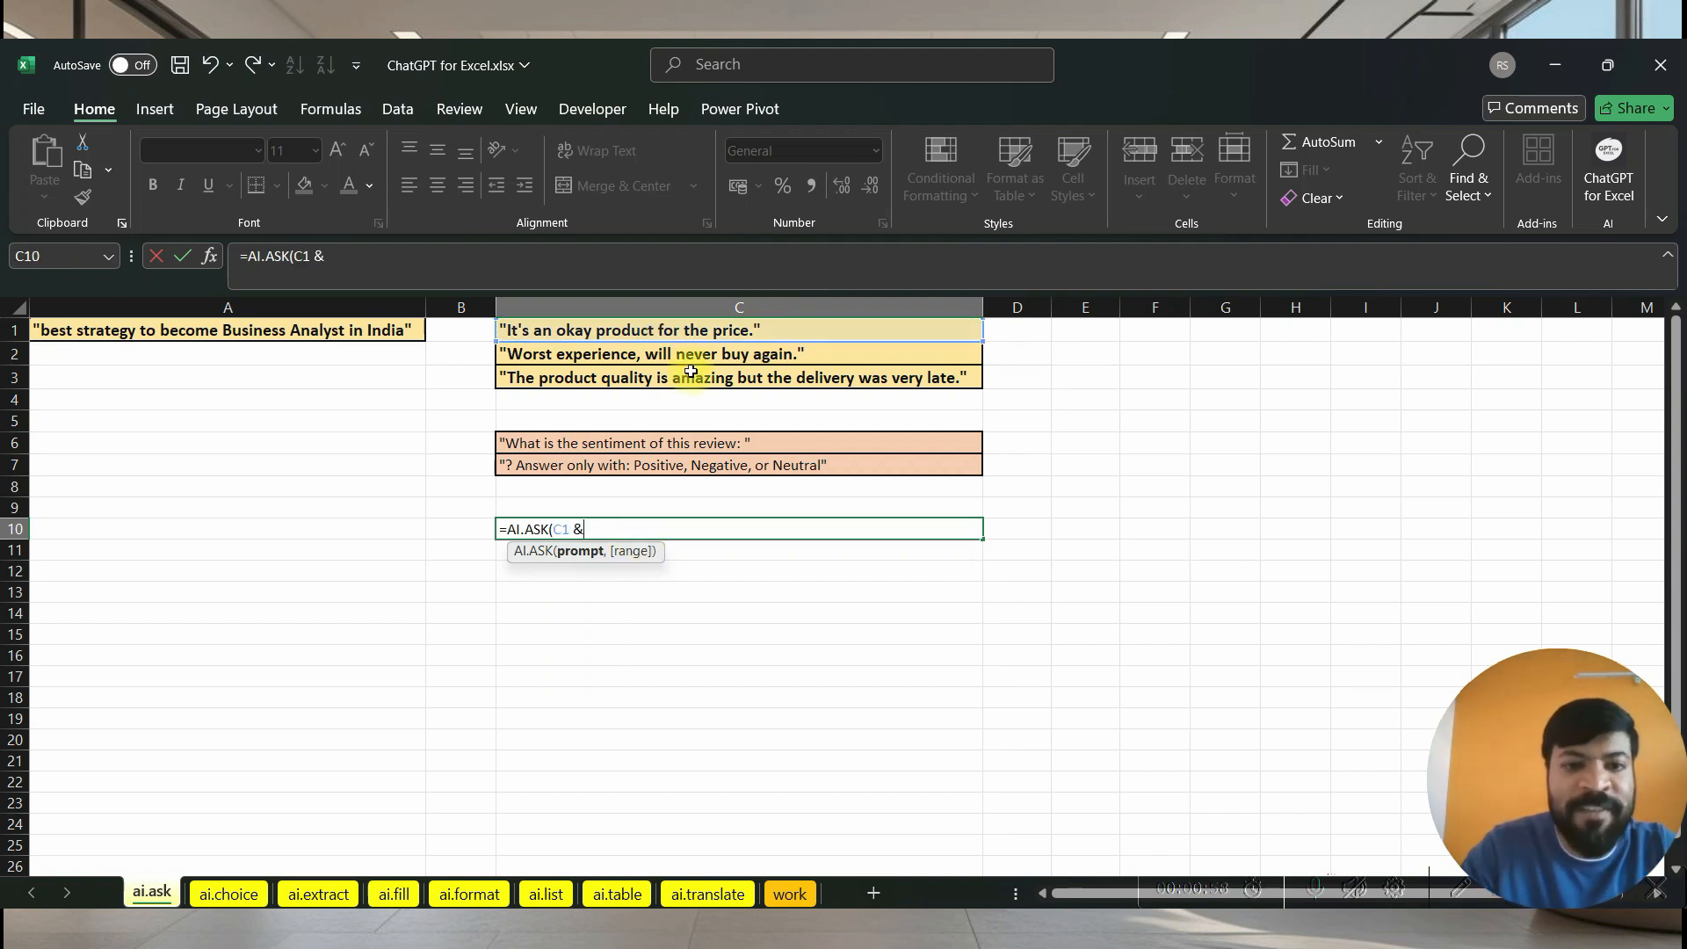
left_click(615, 435)
type("& C7")
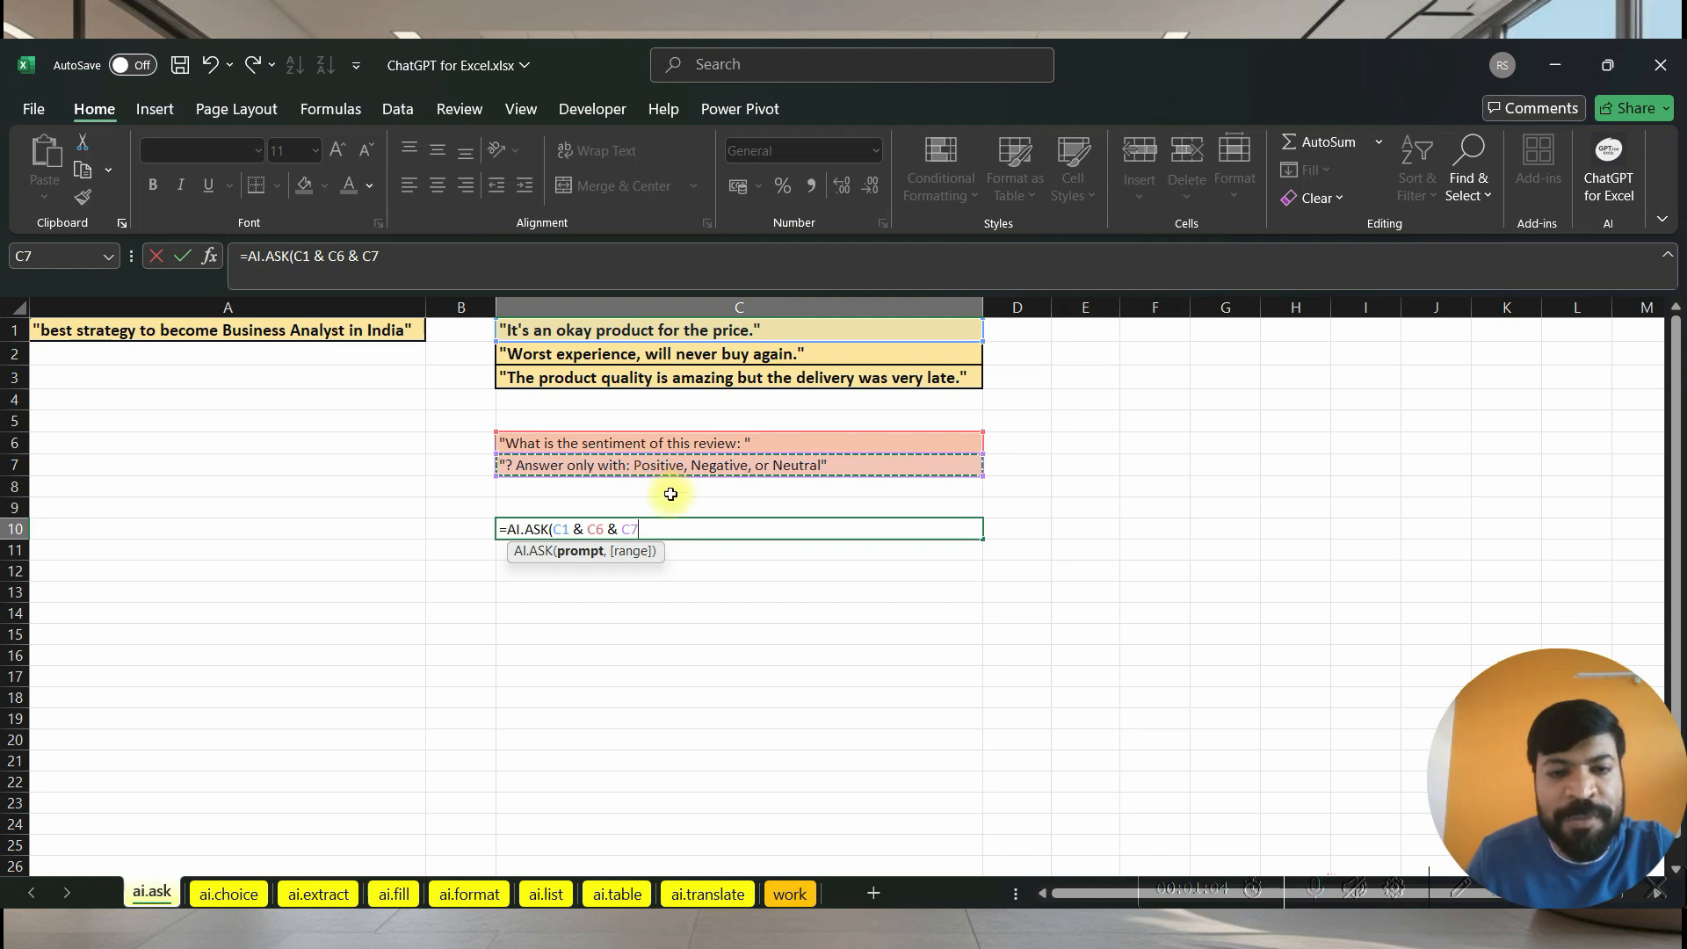
type(")")
key("Return")
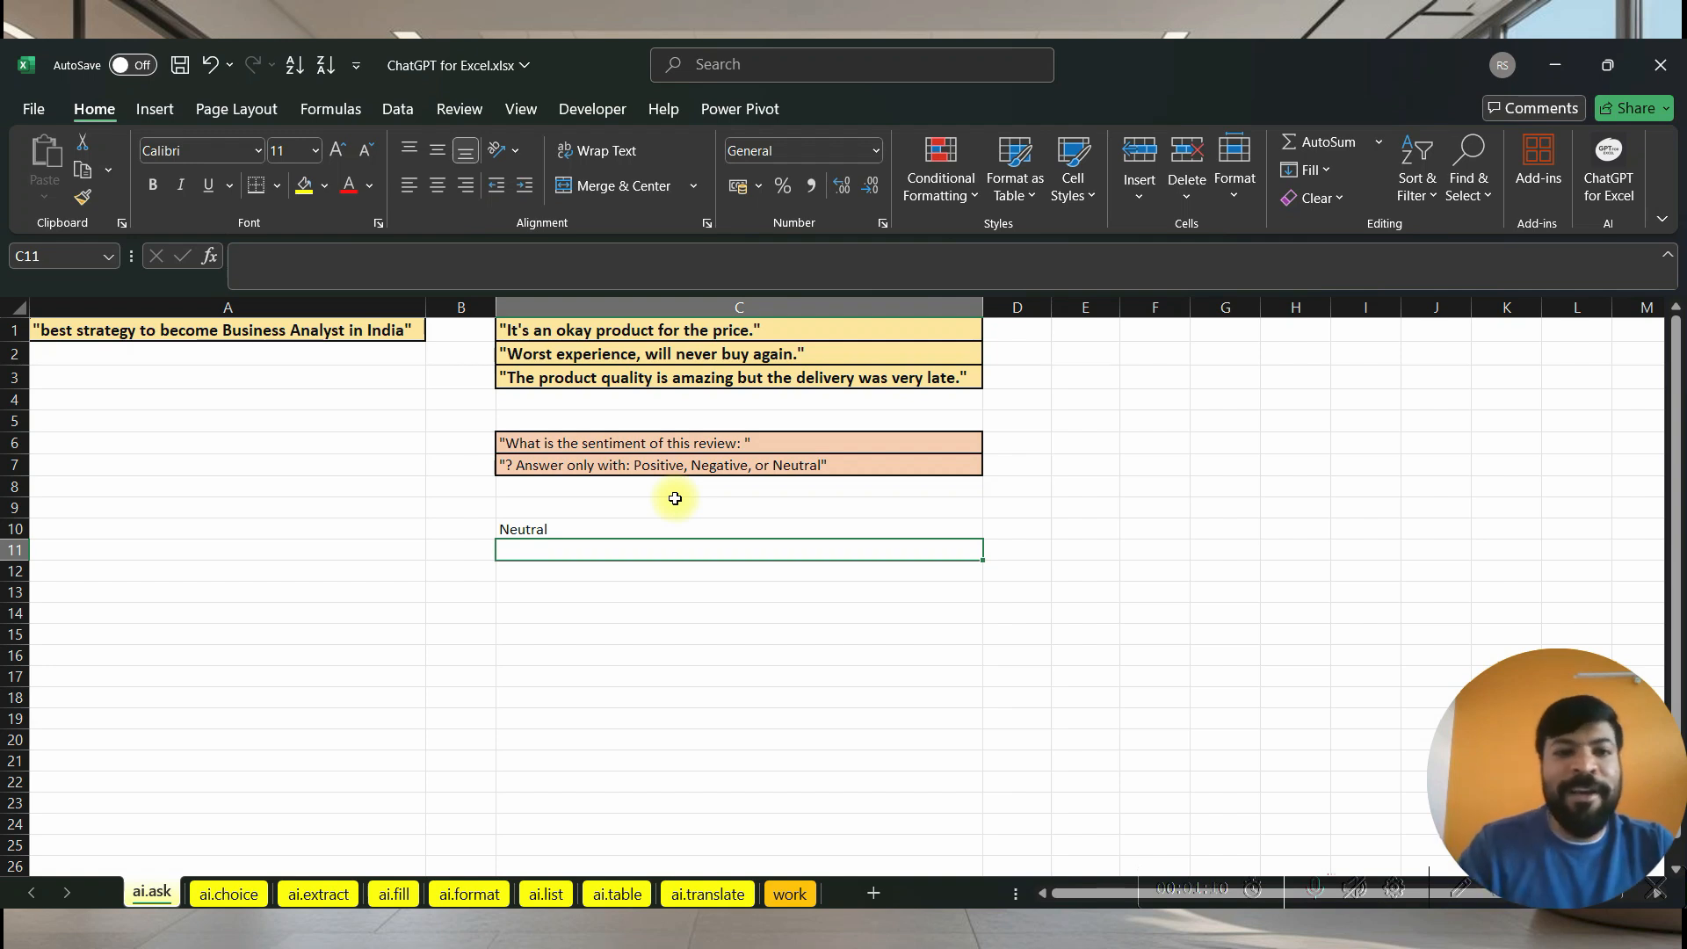
- Review the prompt parts in C7 and C6 and the first product review in C1 against the AI answer
key("Up")
key("Up")
key("Up")
key("Up")
key("Up")
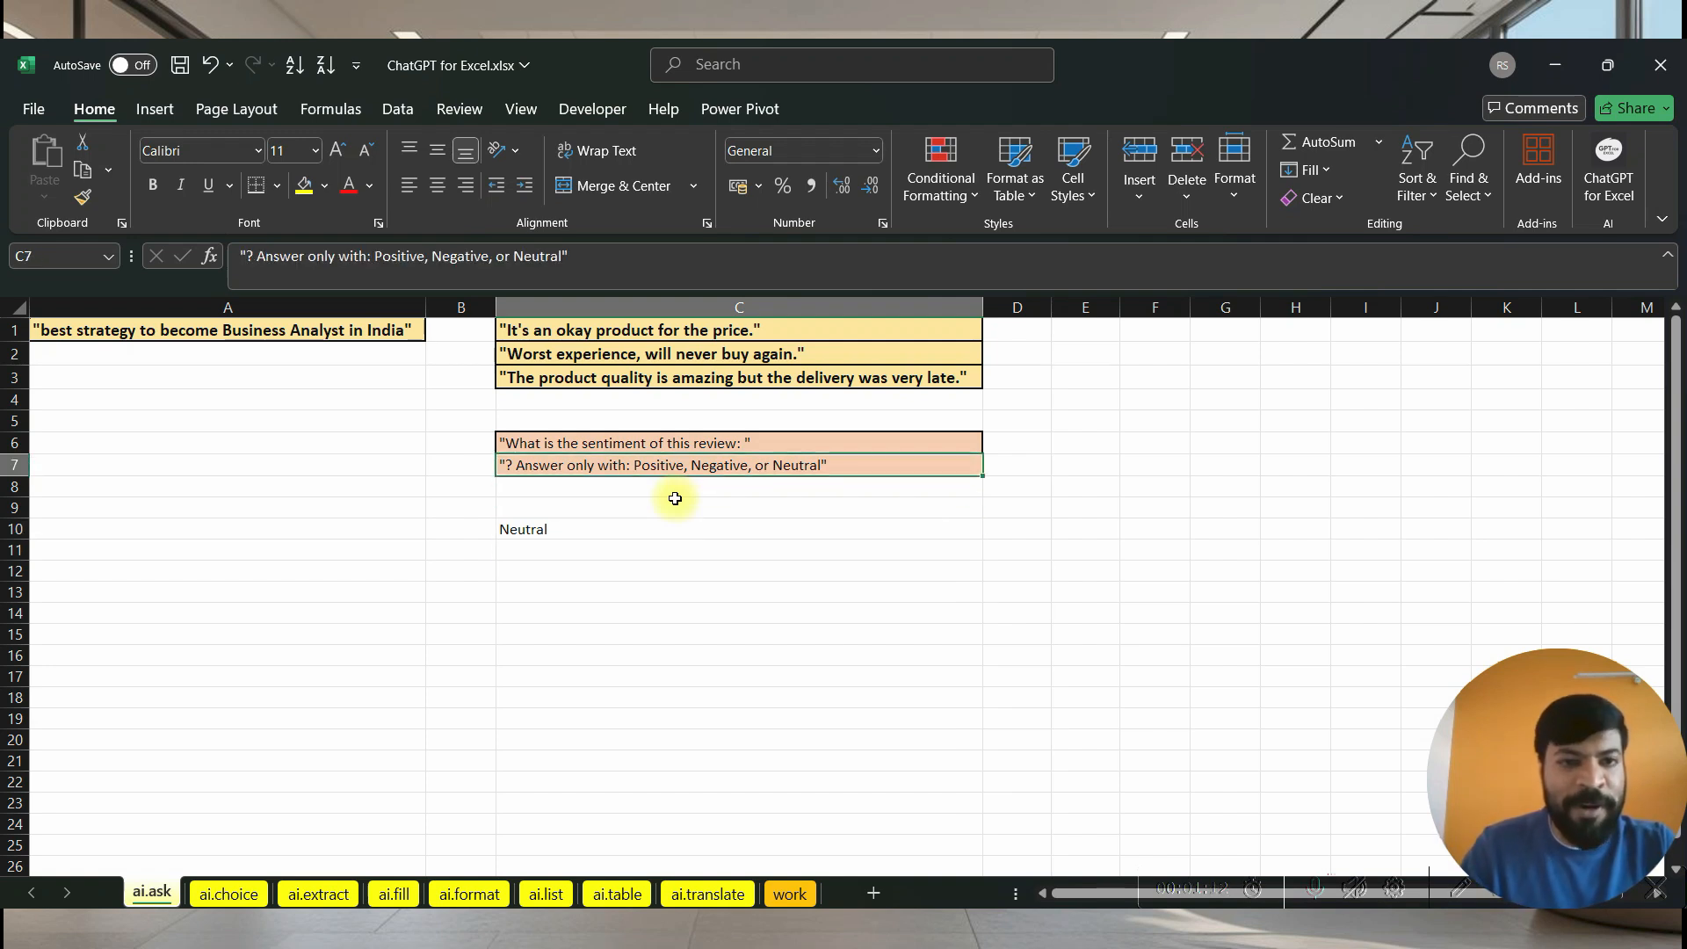
key("Up")
key("Up")
key("Up")
key("Up")
key("Up")
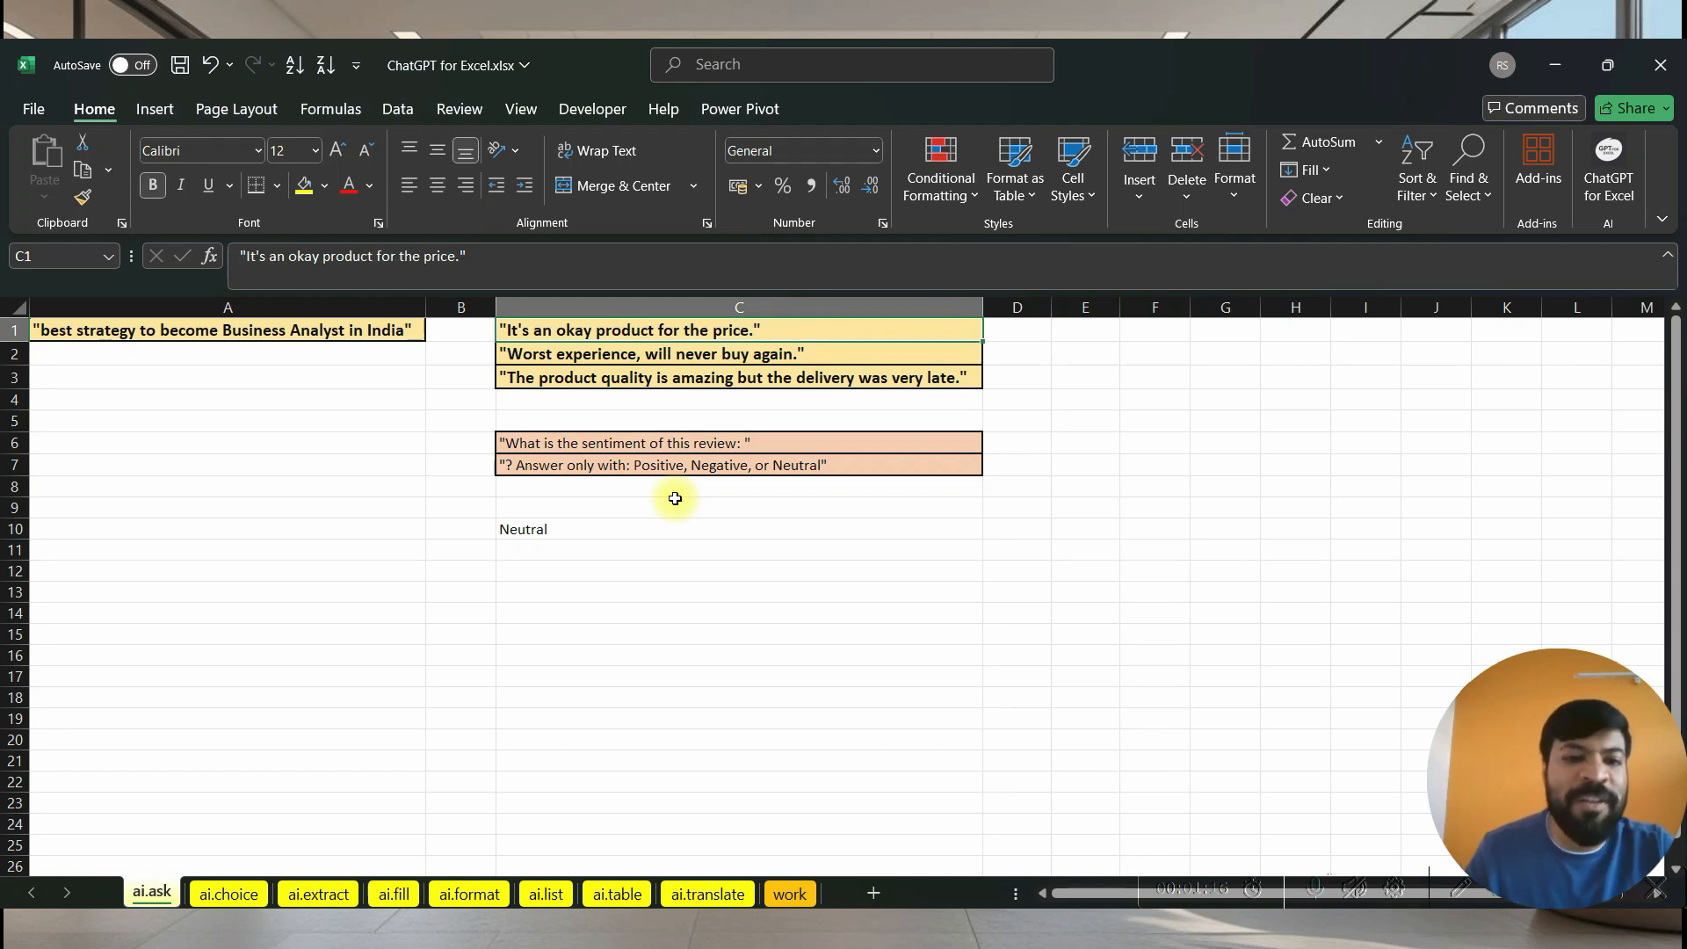
- Change the review reference in the C10 formula to C2 to classify the second review
left_click(625, 528)
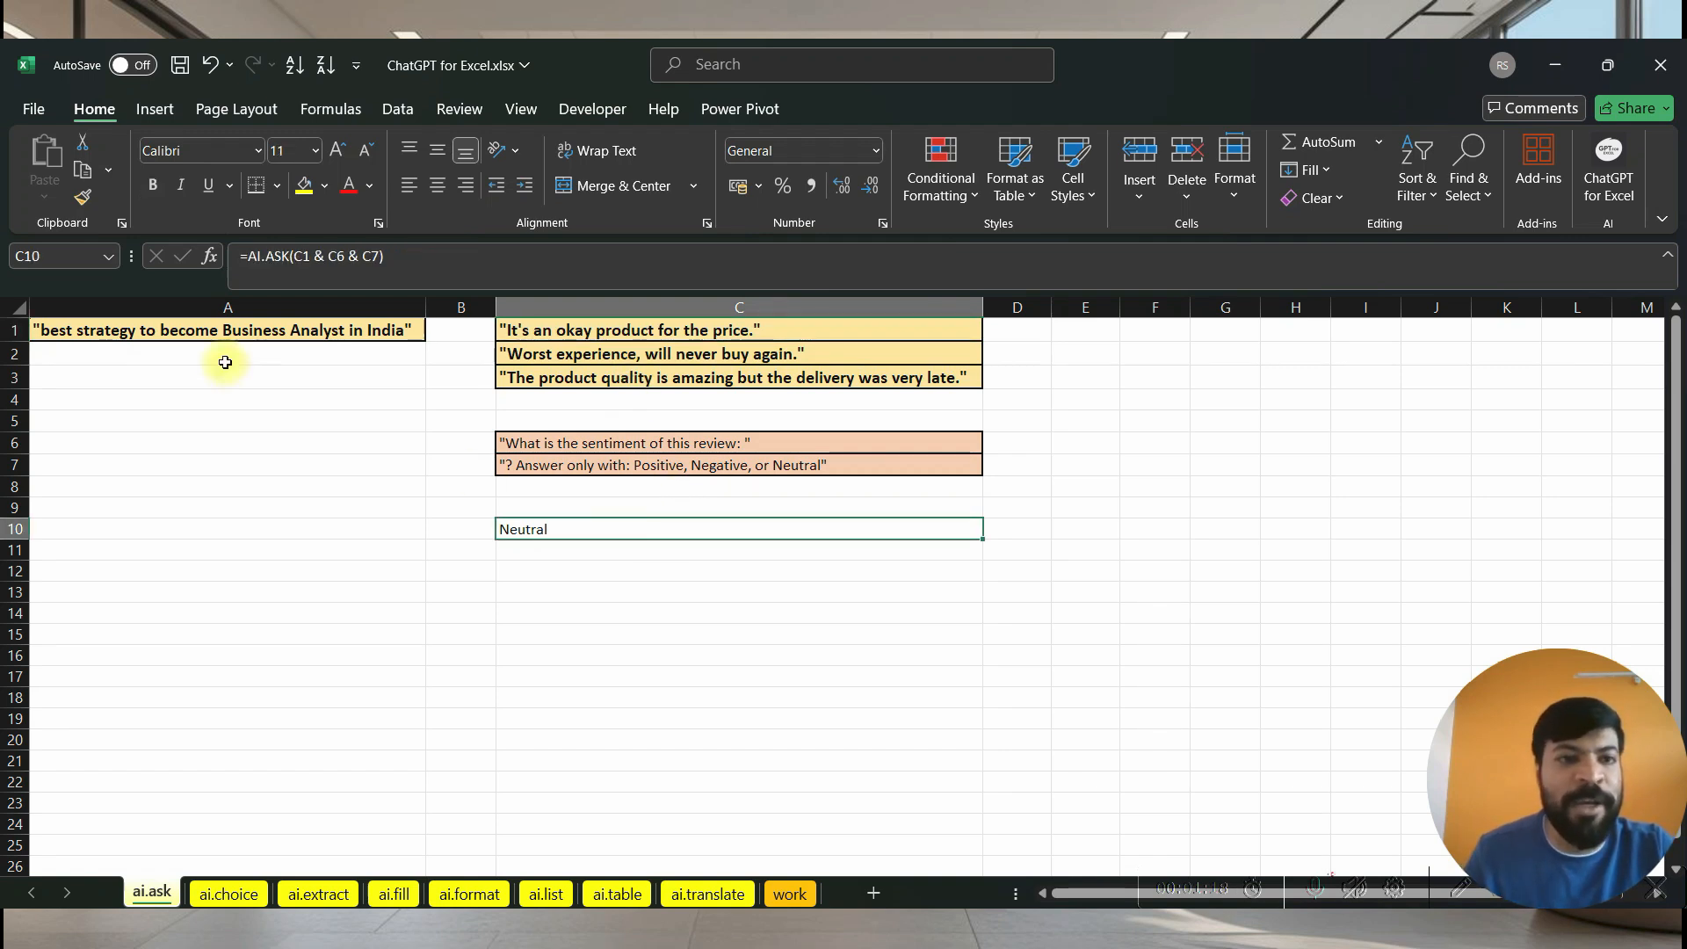
left_click(301, 256)
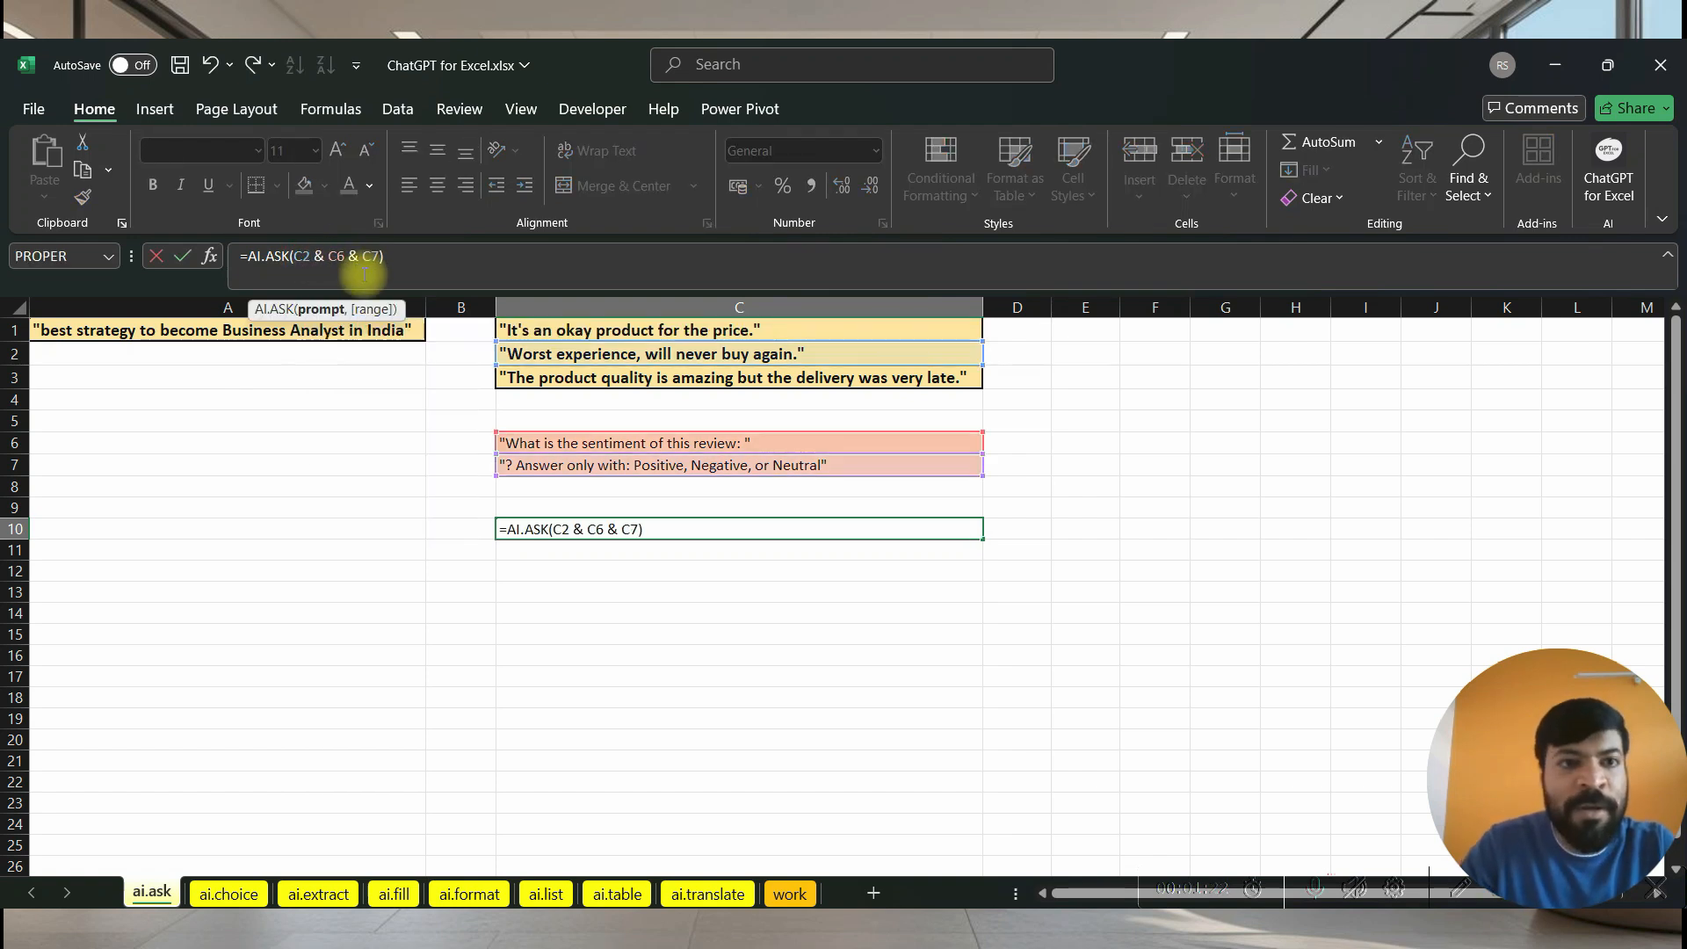
key("Return")
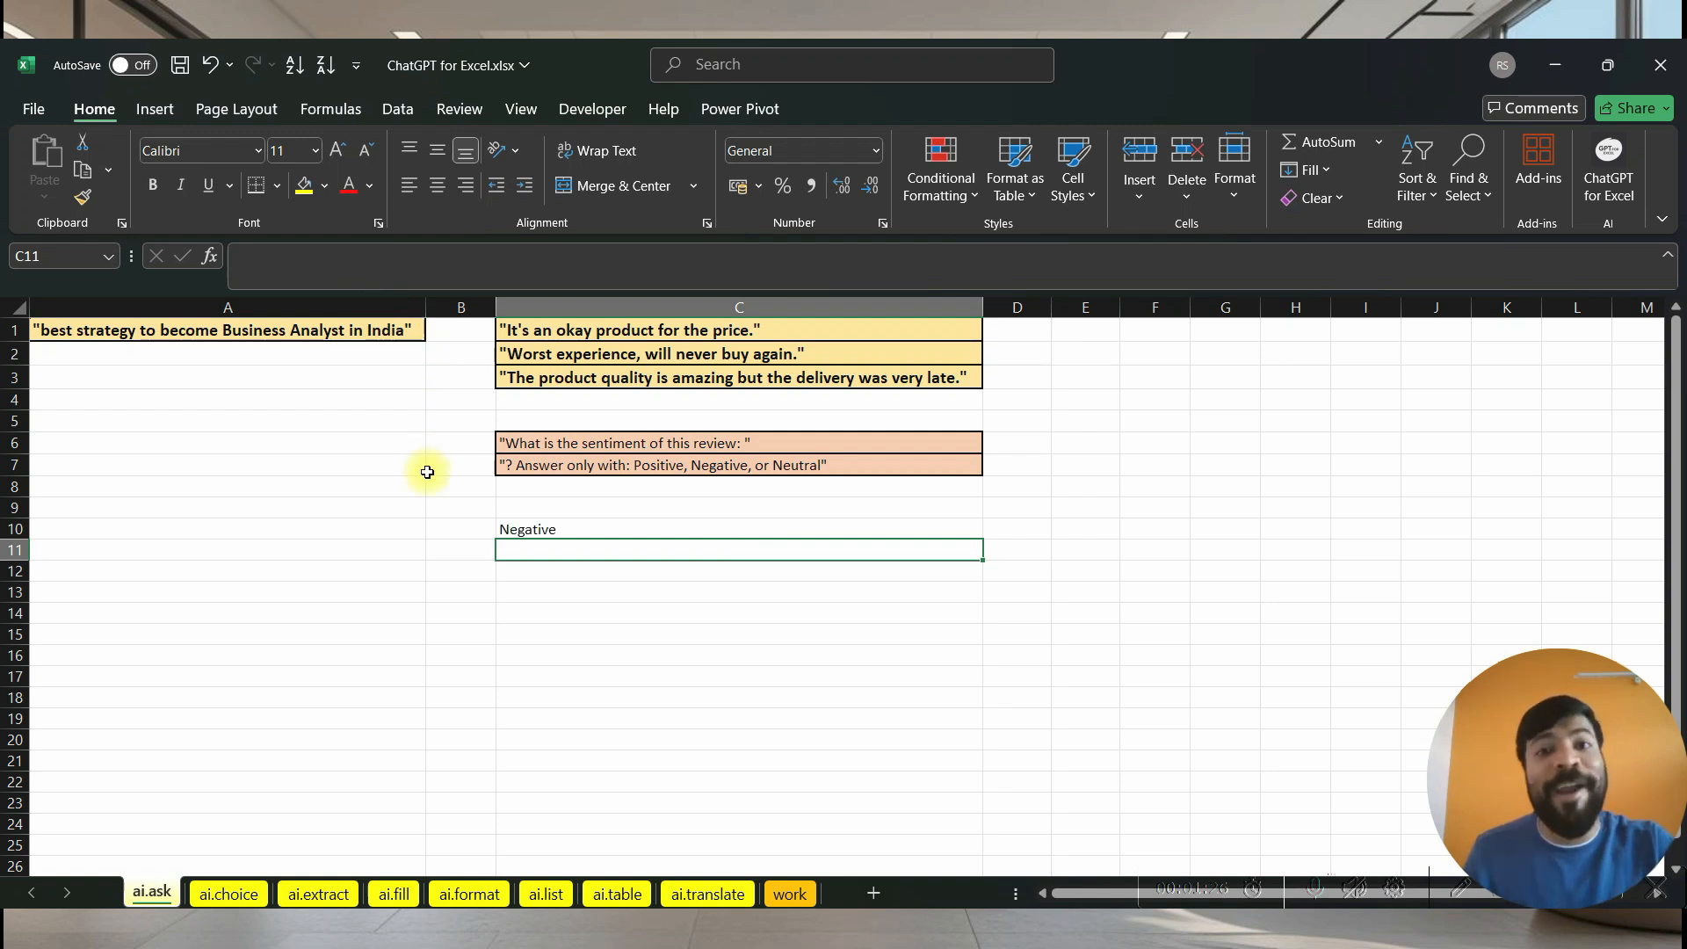
- Point the C10 AI.ASK formula at the third review and compare the answer with the text in C3
left_click(558, 530)
left_click(310, 256)
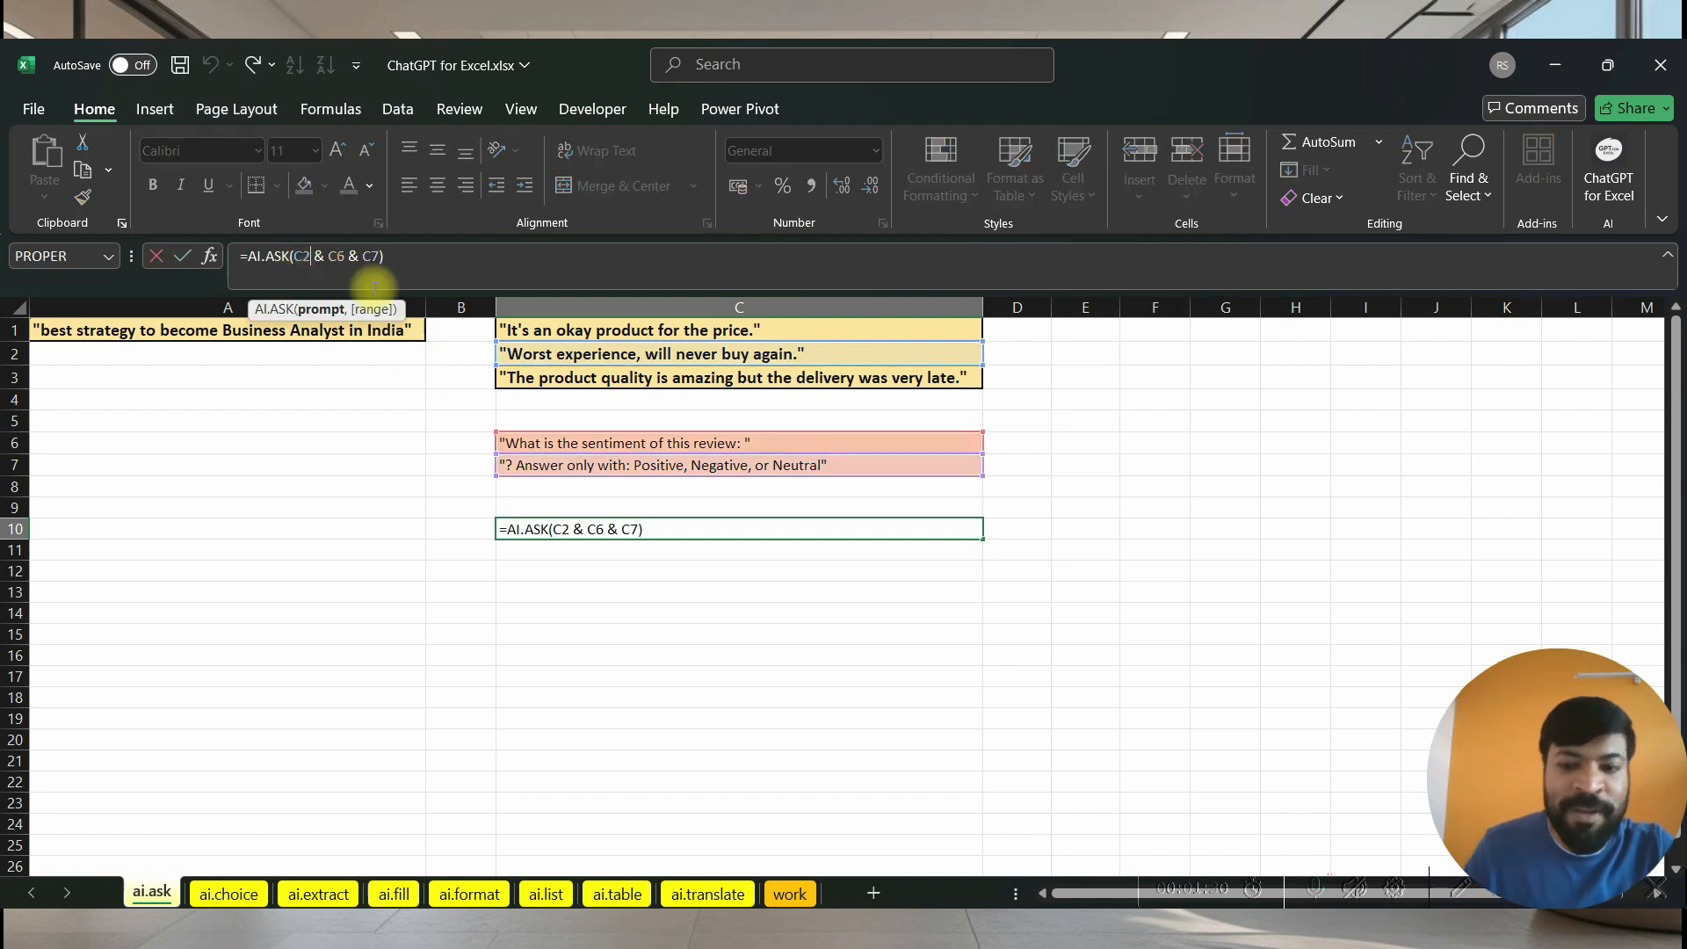
key("Return")
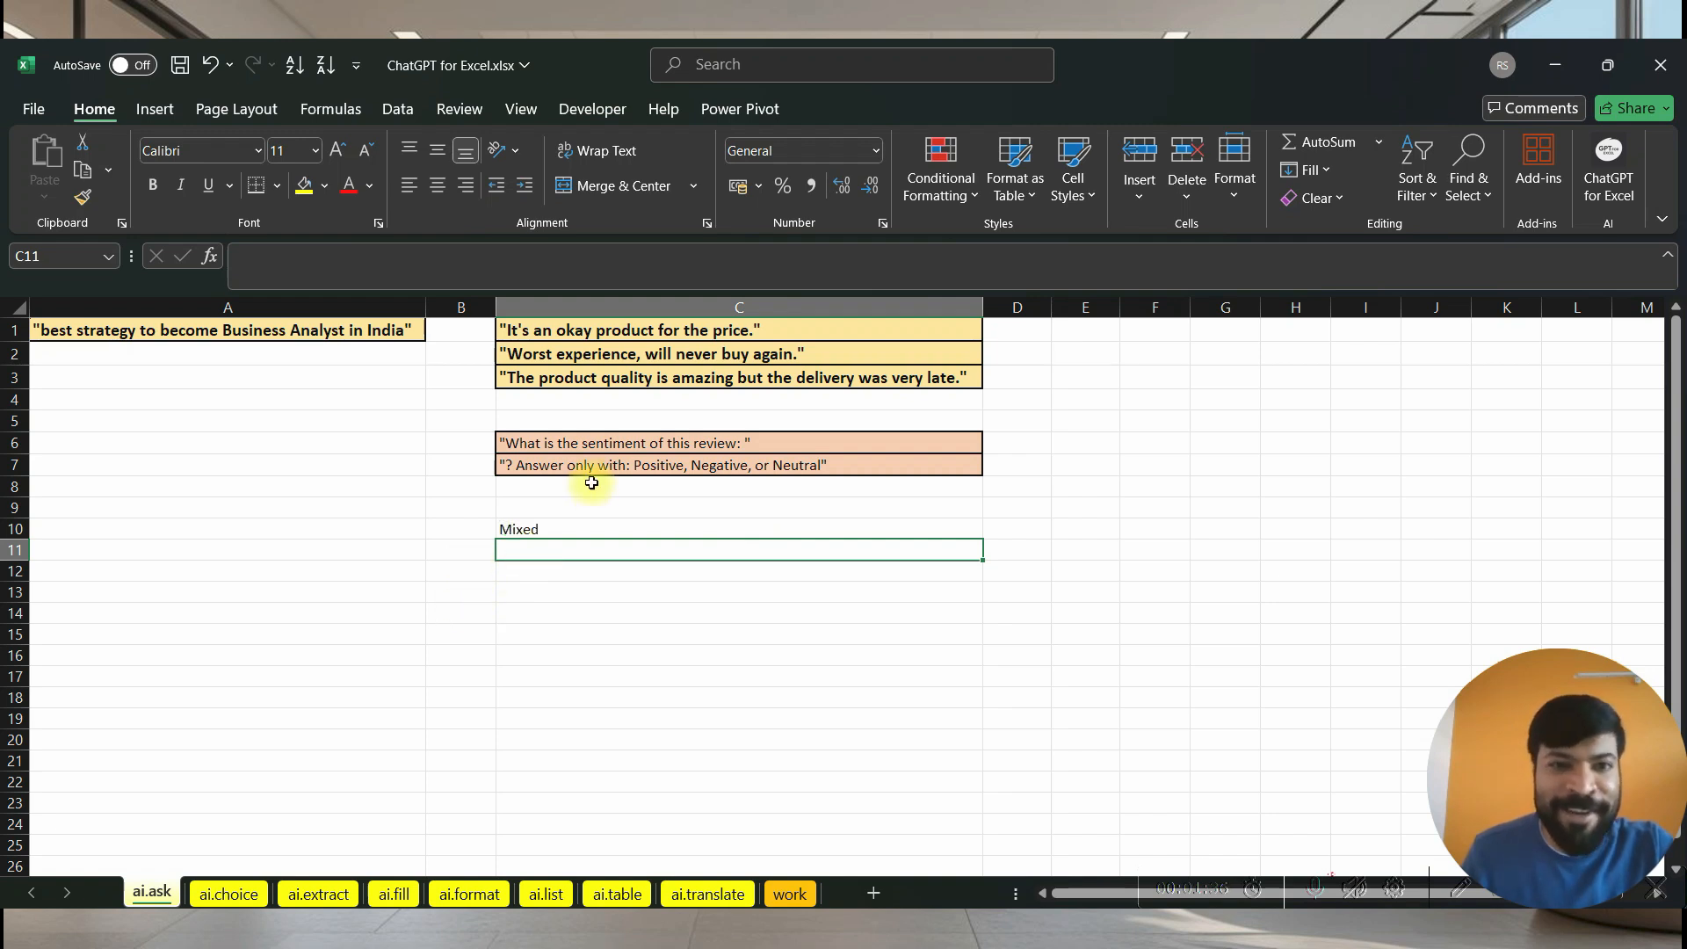
left_click(594, 378)
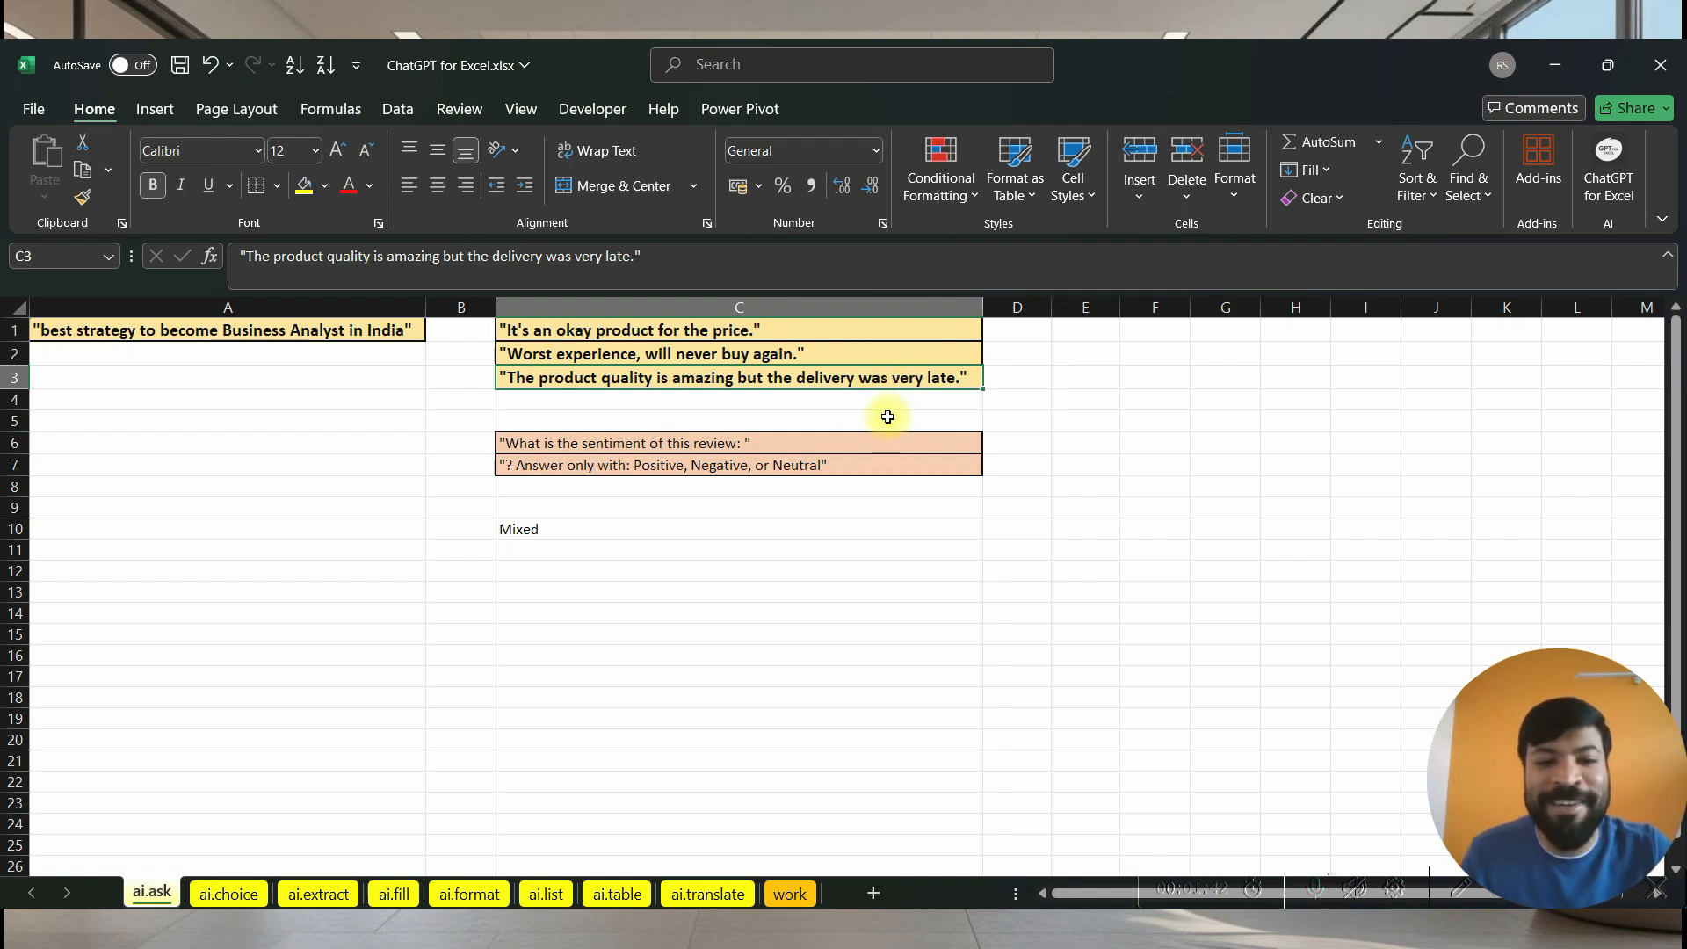
left_click(614, 527)
- Open the ai.choice sheet and read the investment question in A1 and the comma-separated options in A2
key("ctrl+Page_Down")
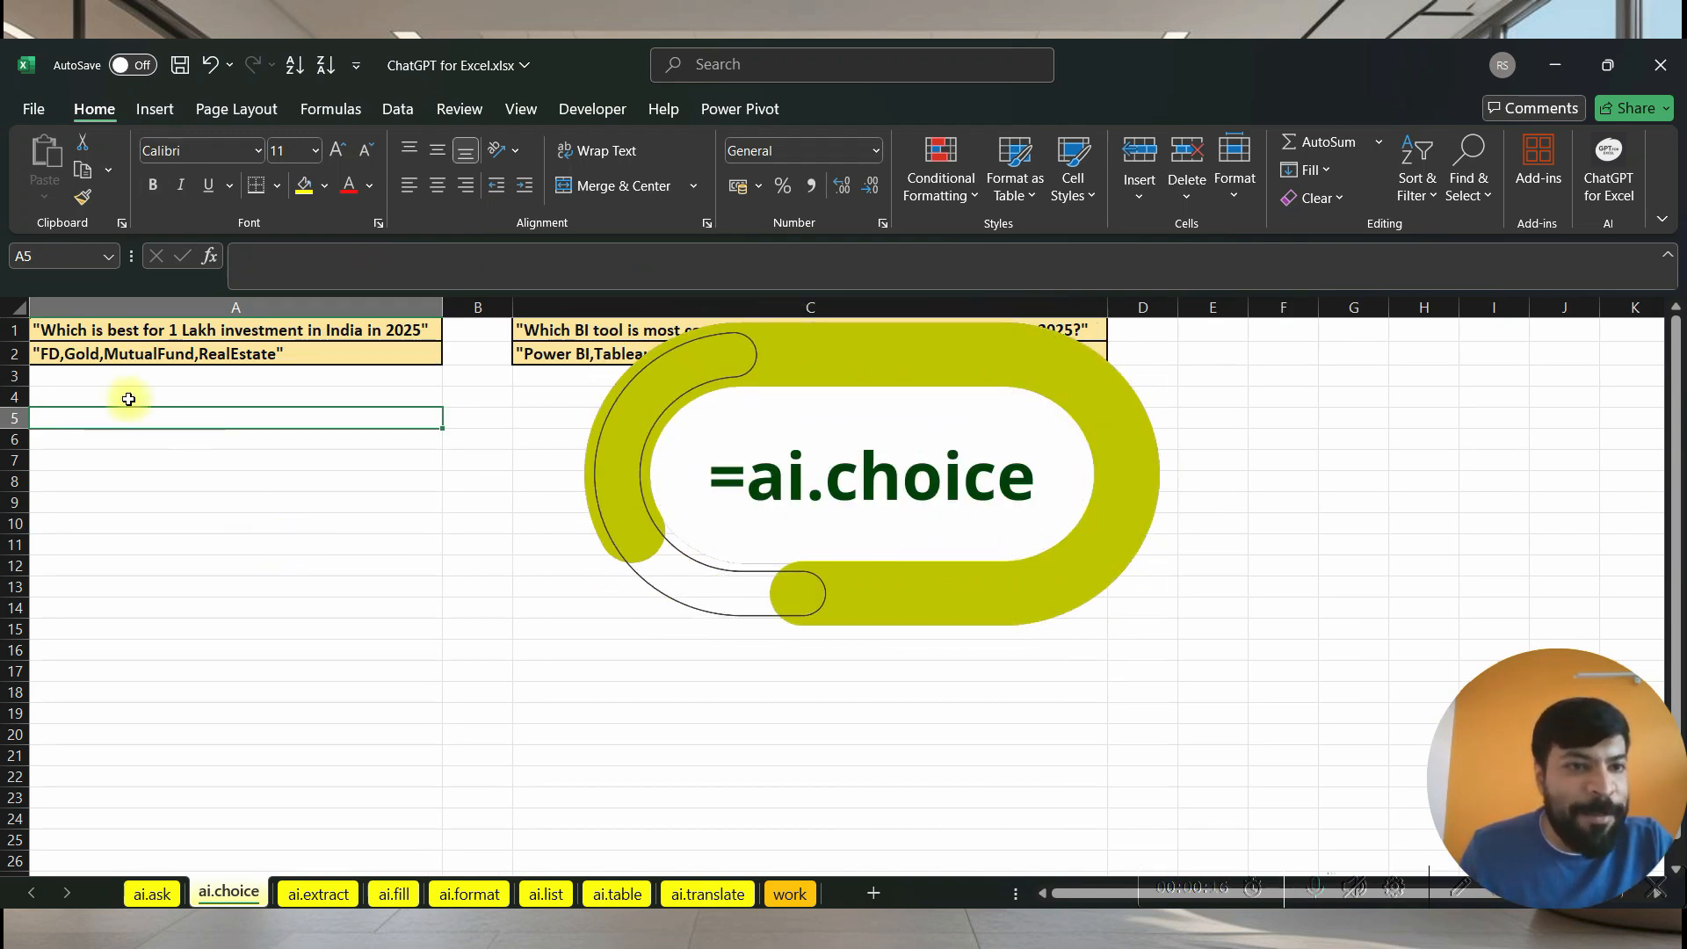
left_click(93, 332)
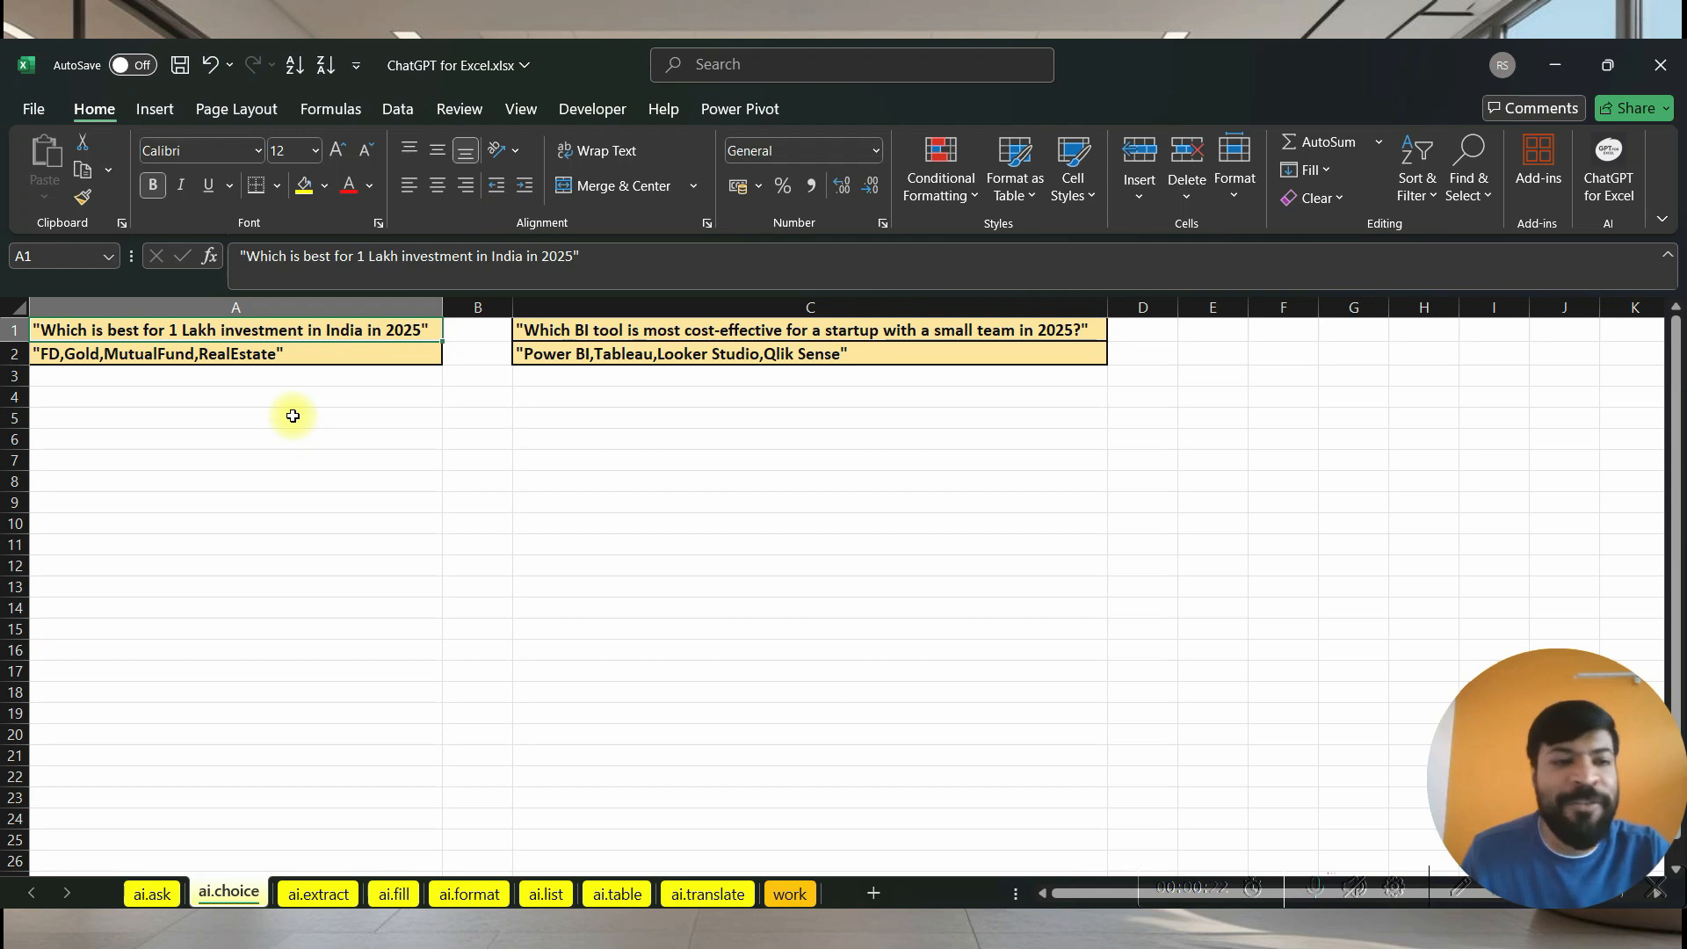
left_click(83, 356)
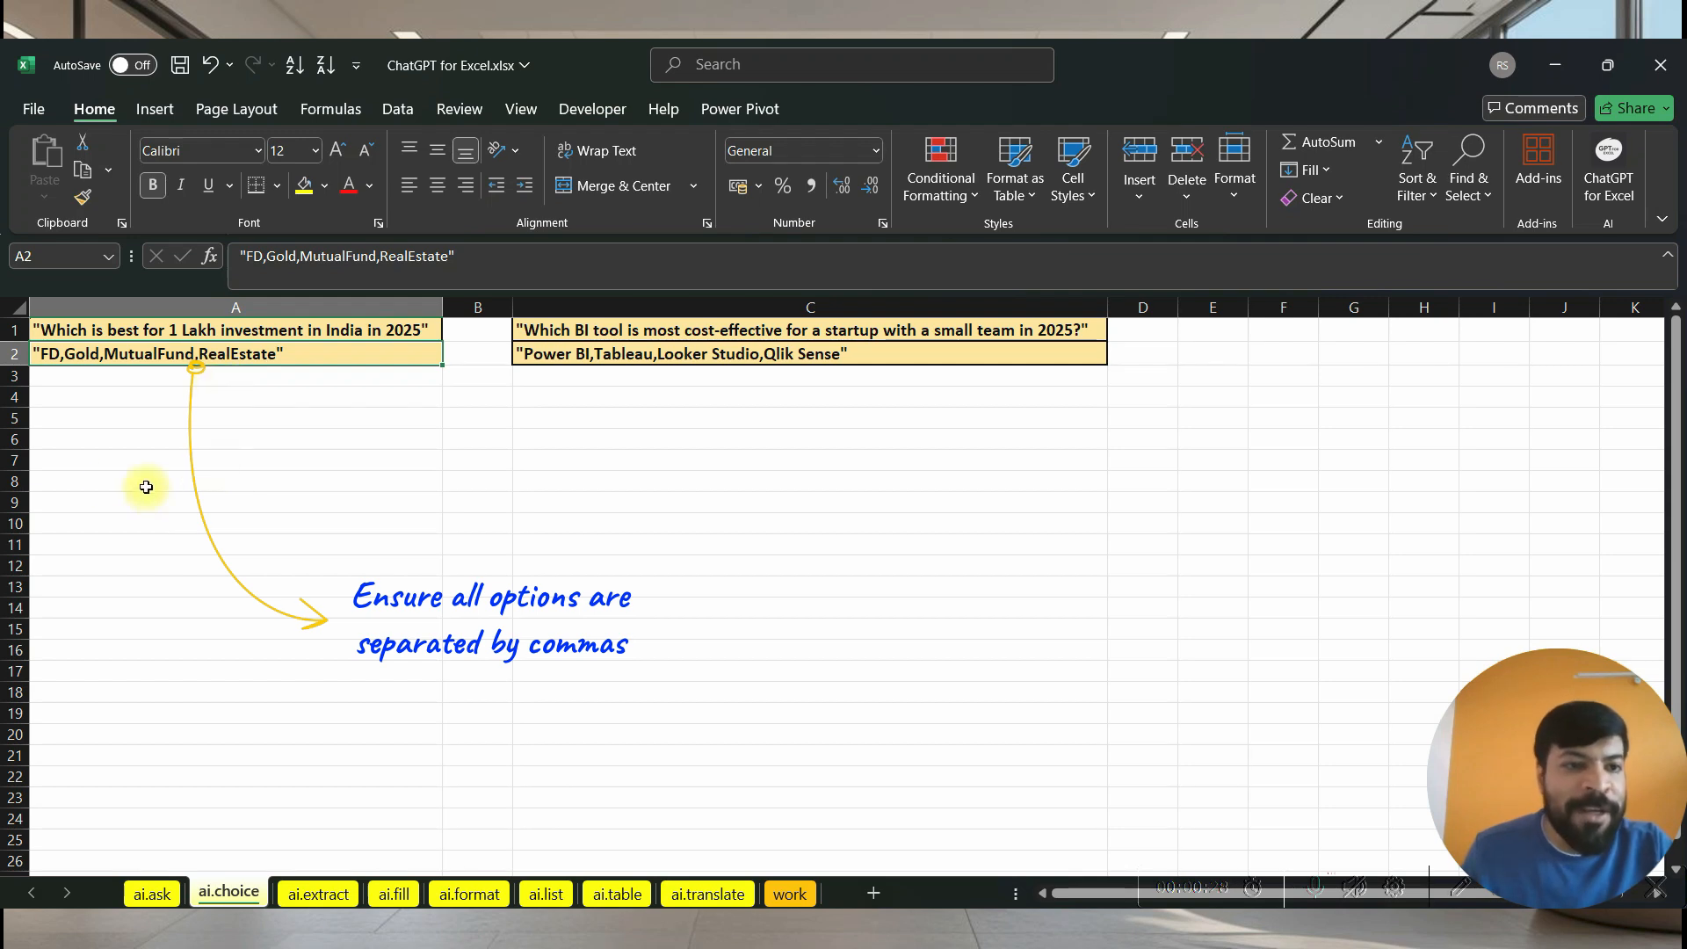
- Enter =AI.CHOICE(A1,A2) in cell A5 to pick the best investment option from the list
left_click(88, 420)
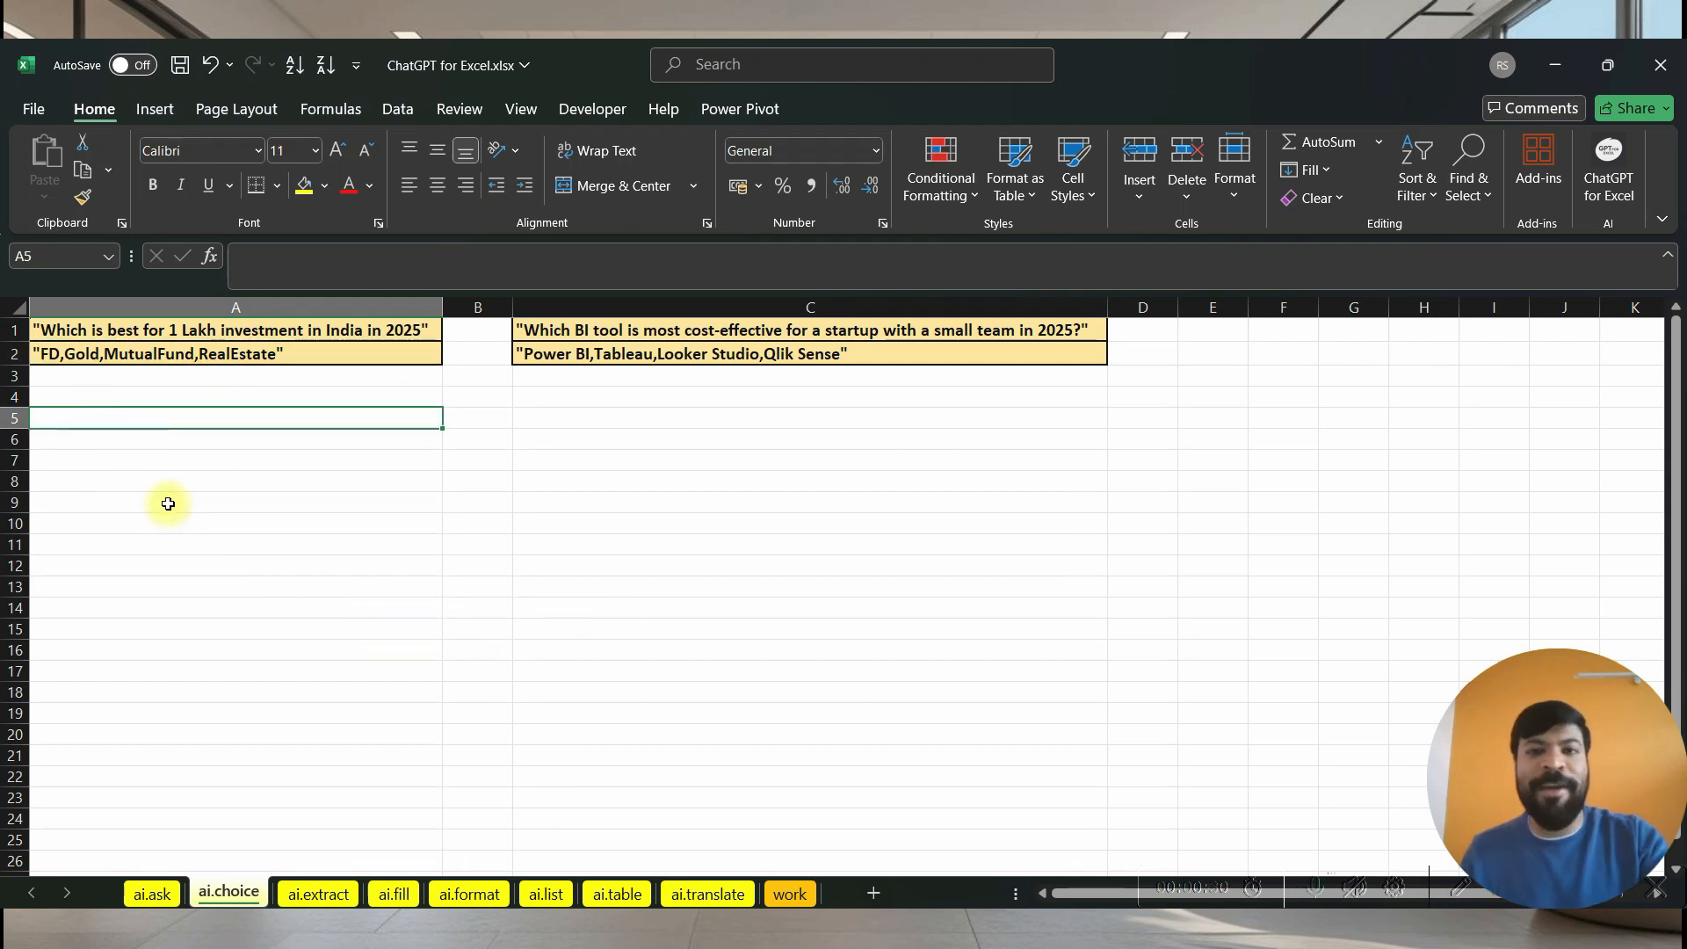
type("=")
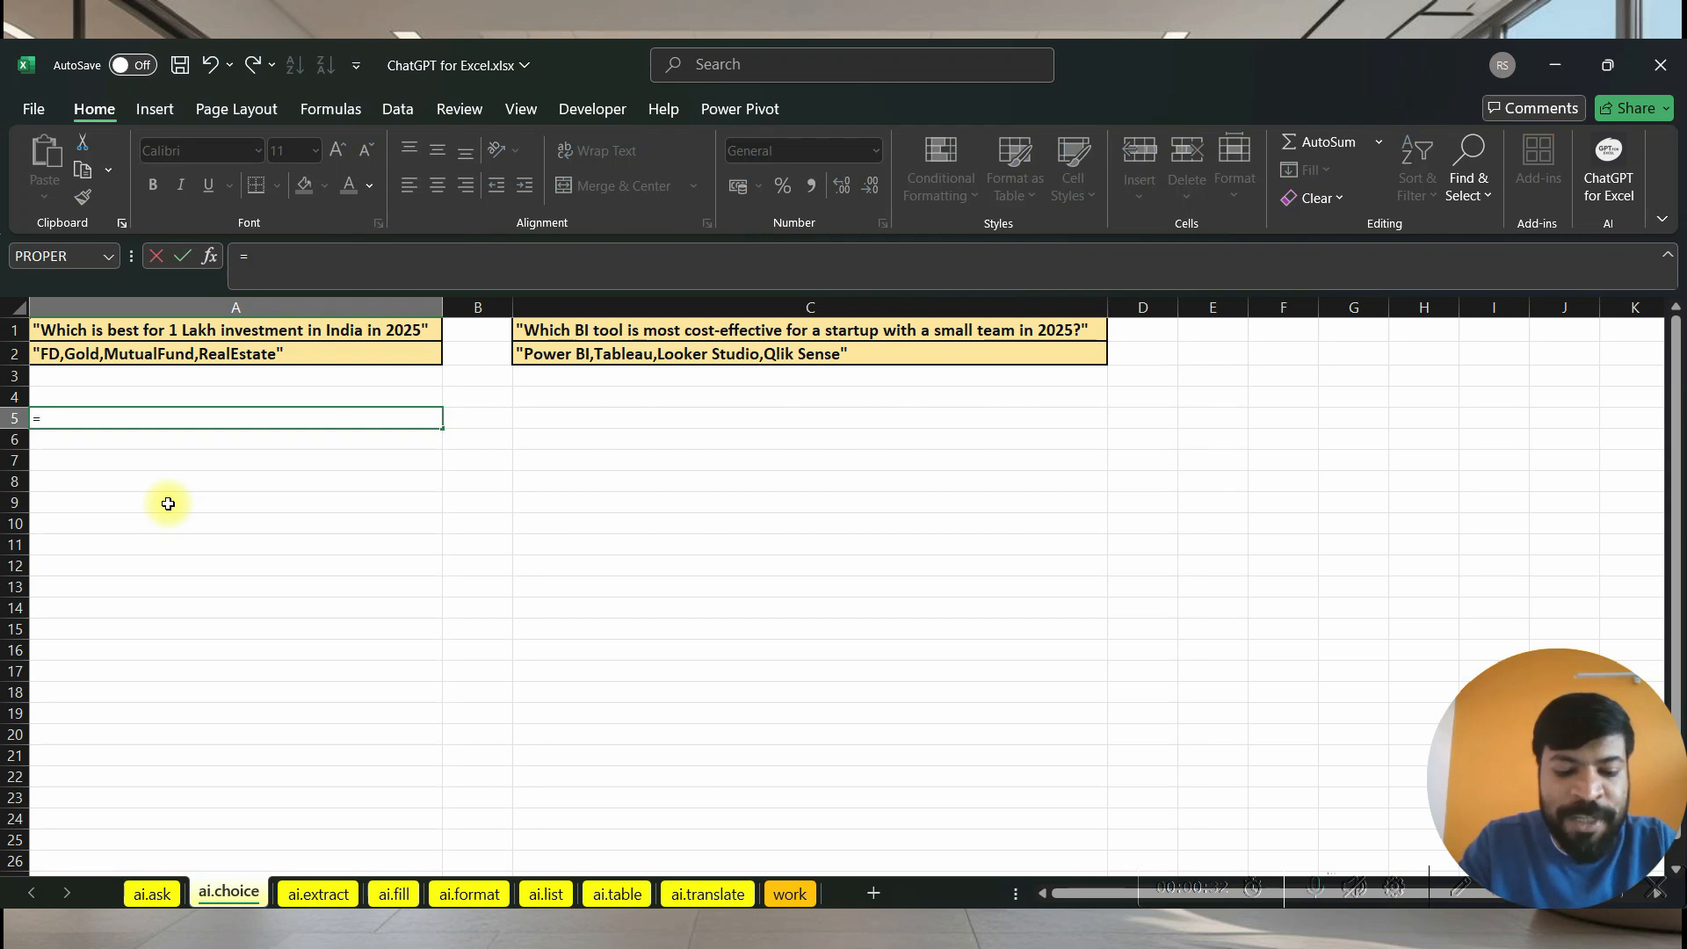
type("ai")
key("Down")
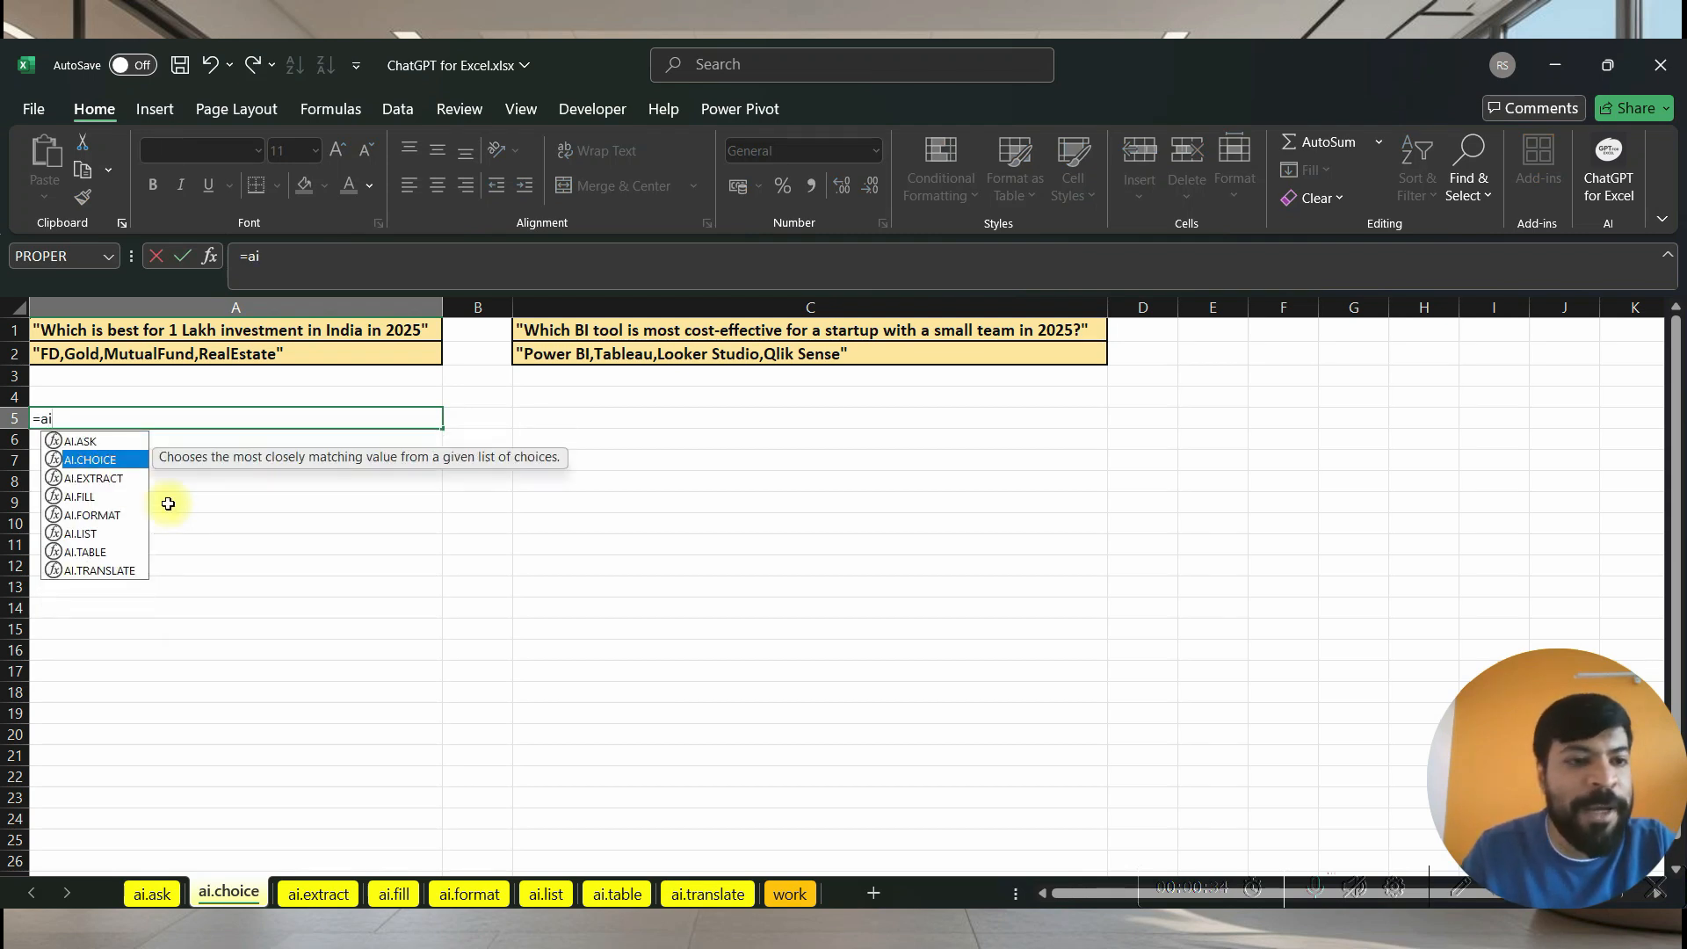
key("Tab")
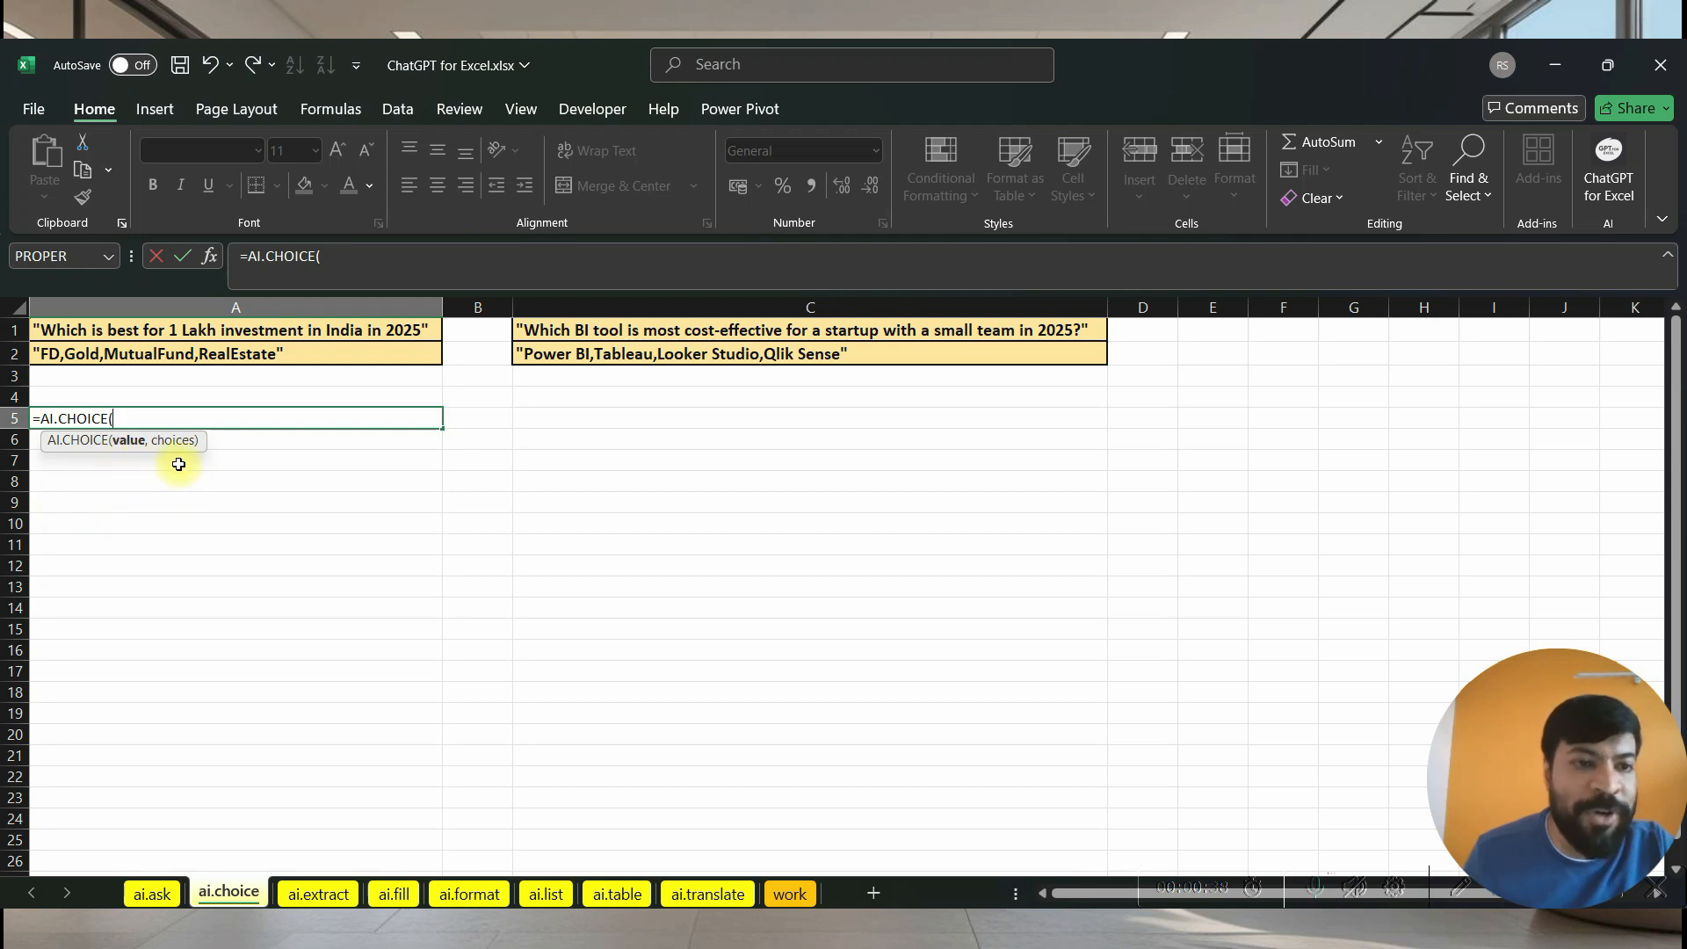
left_click(97, 333)
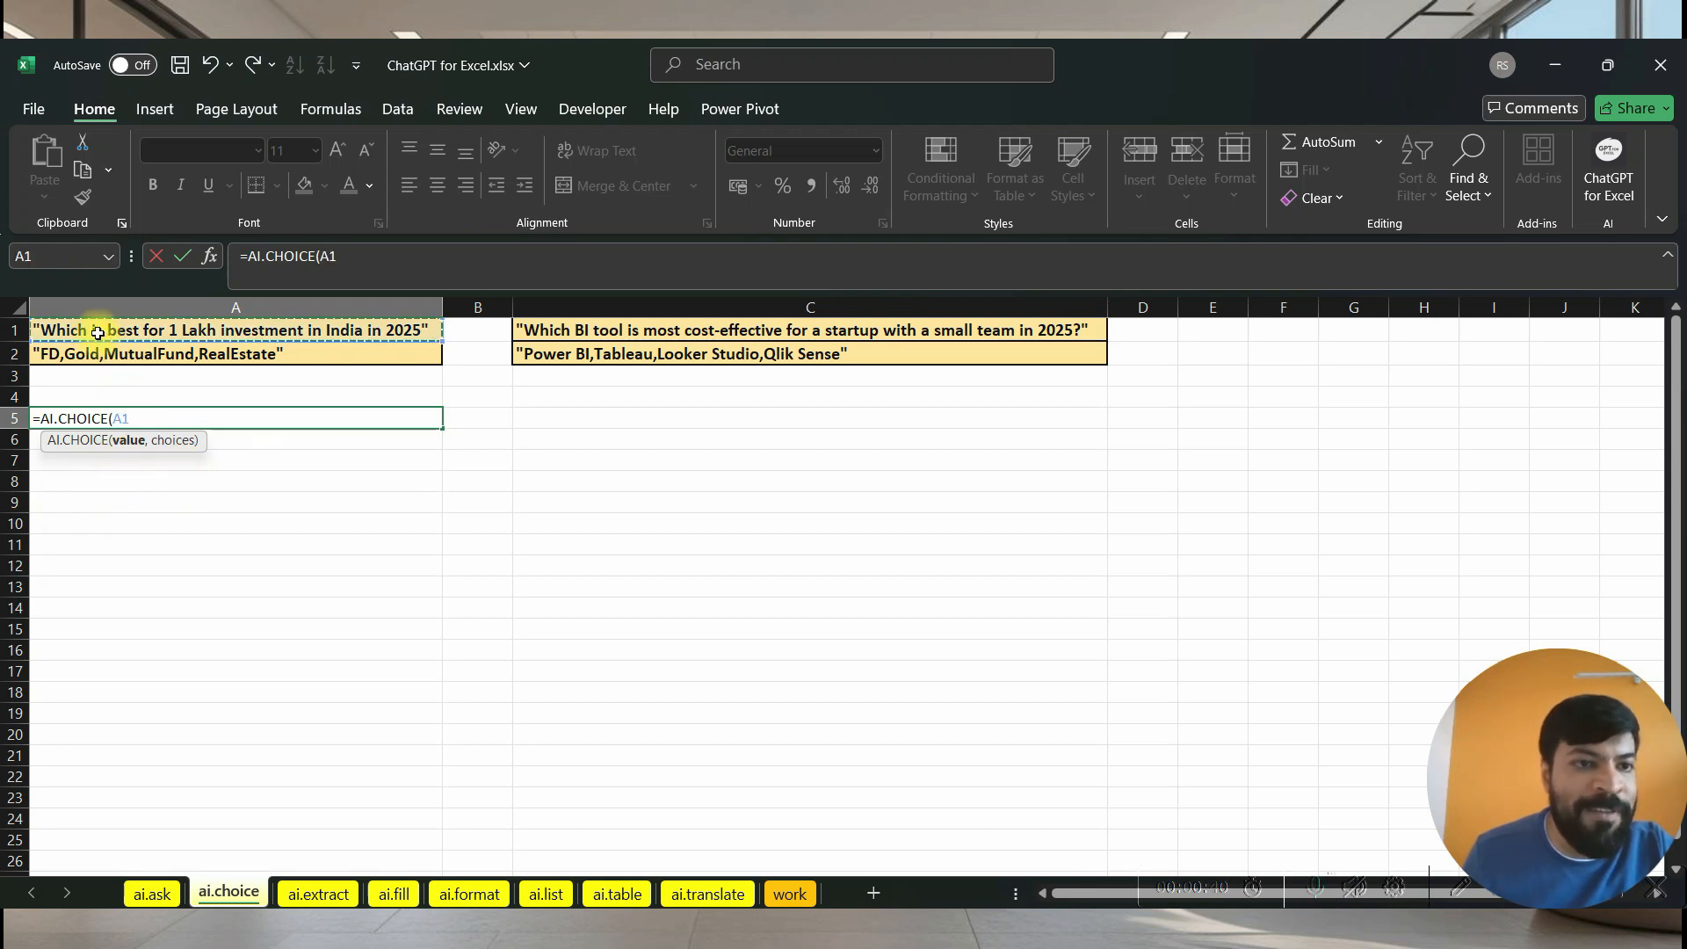
left_click(356, 261)
type(",")
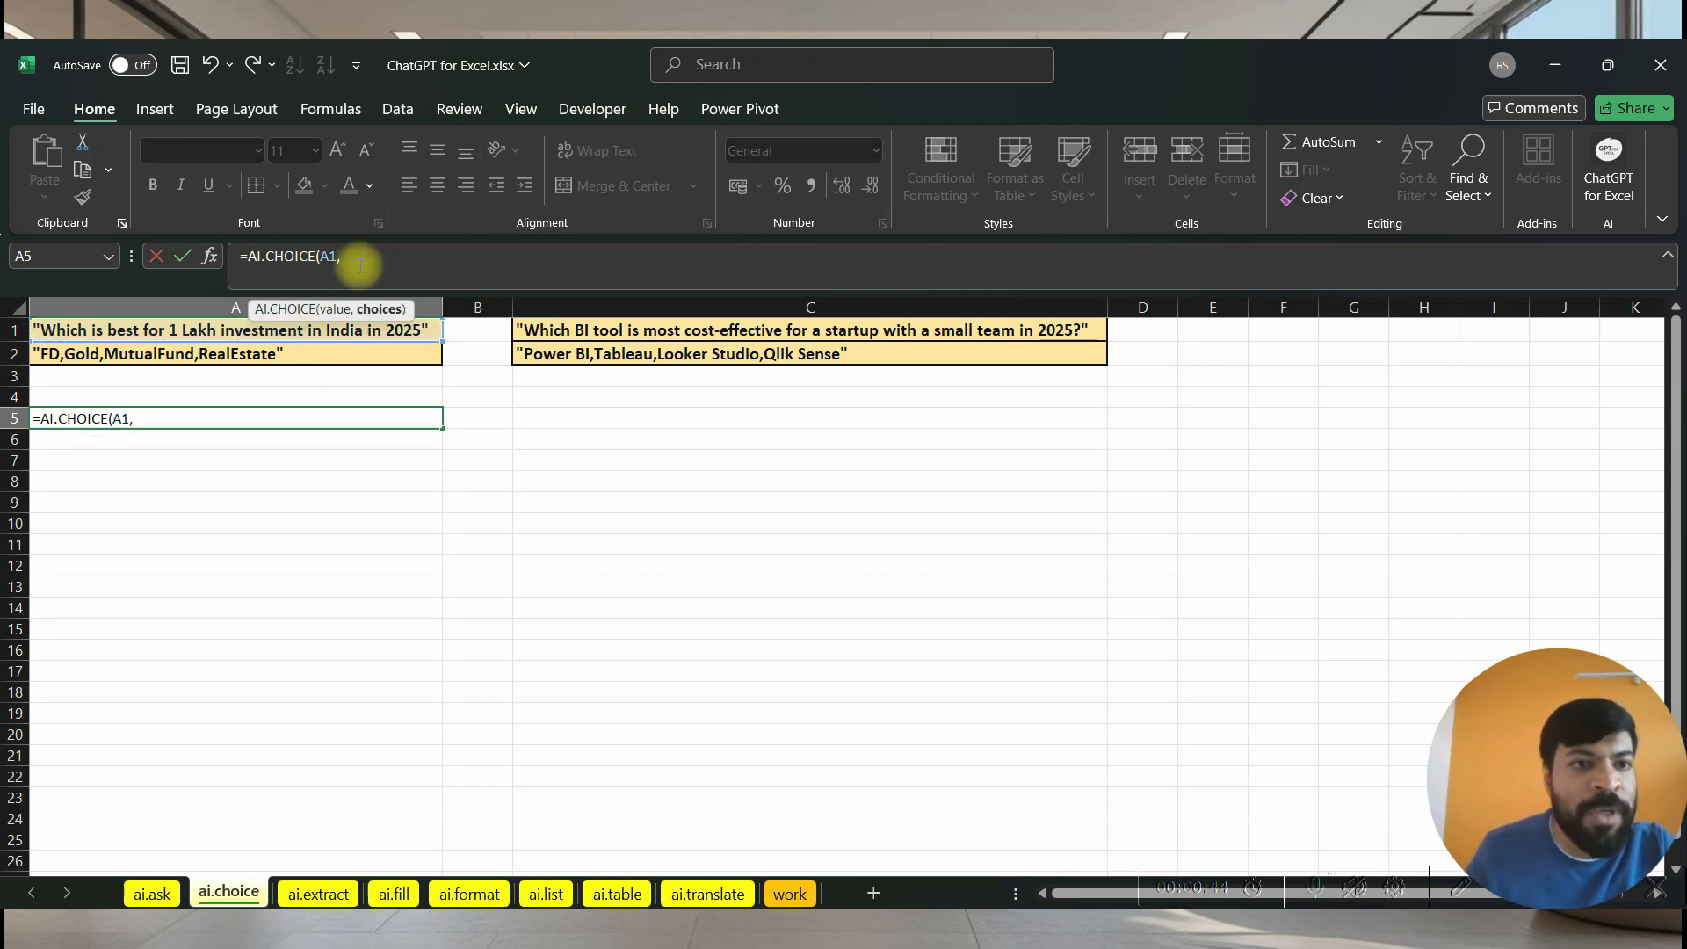
left_click(180, 355)
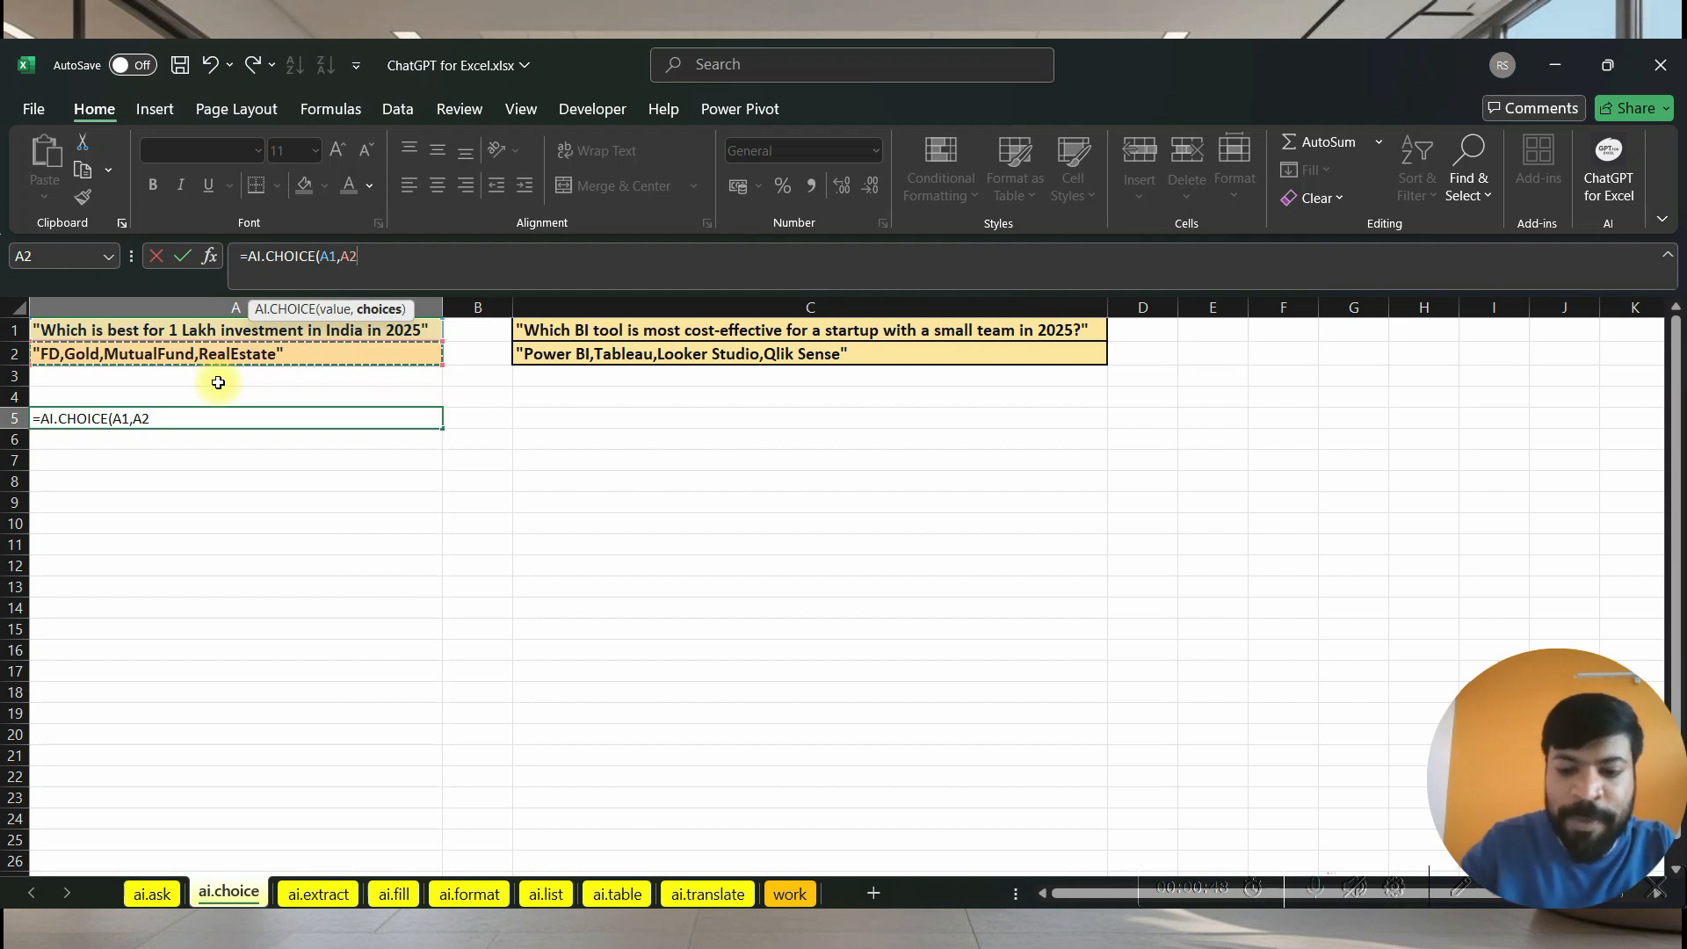
type(")")
key("Return")
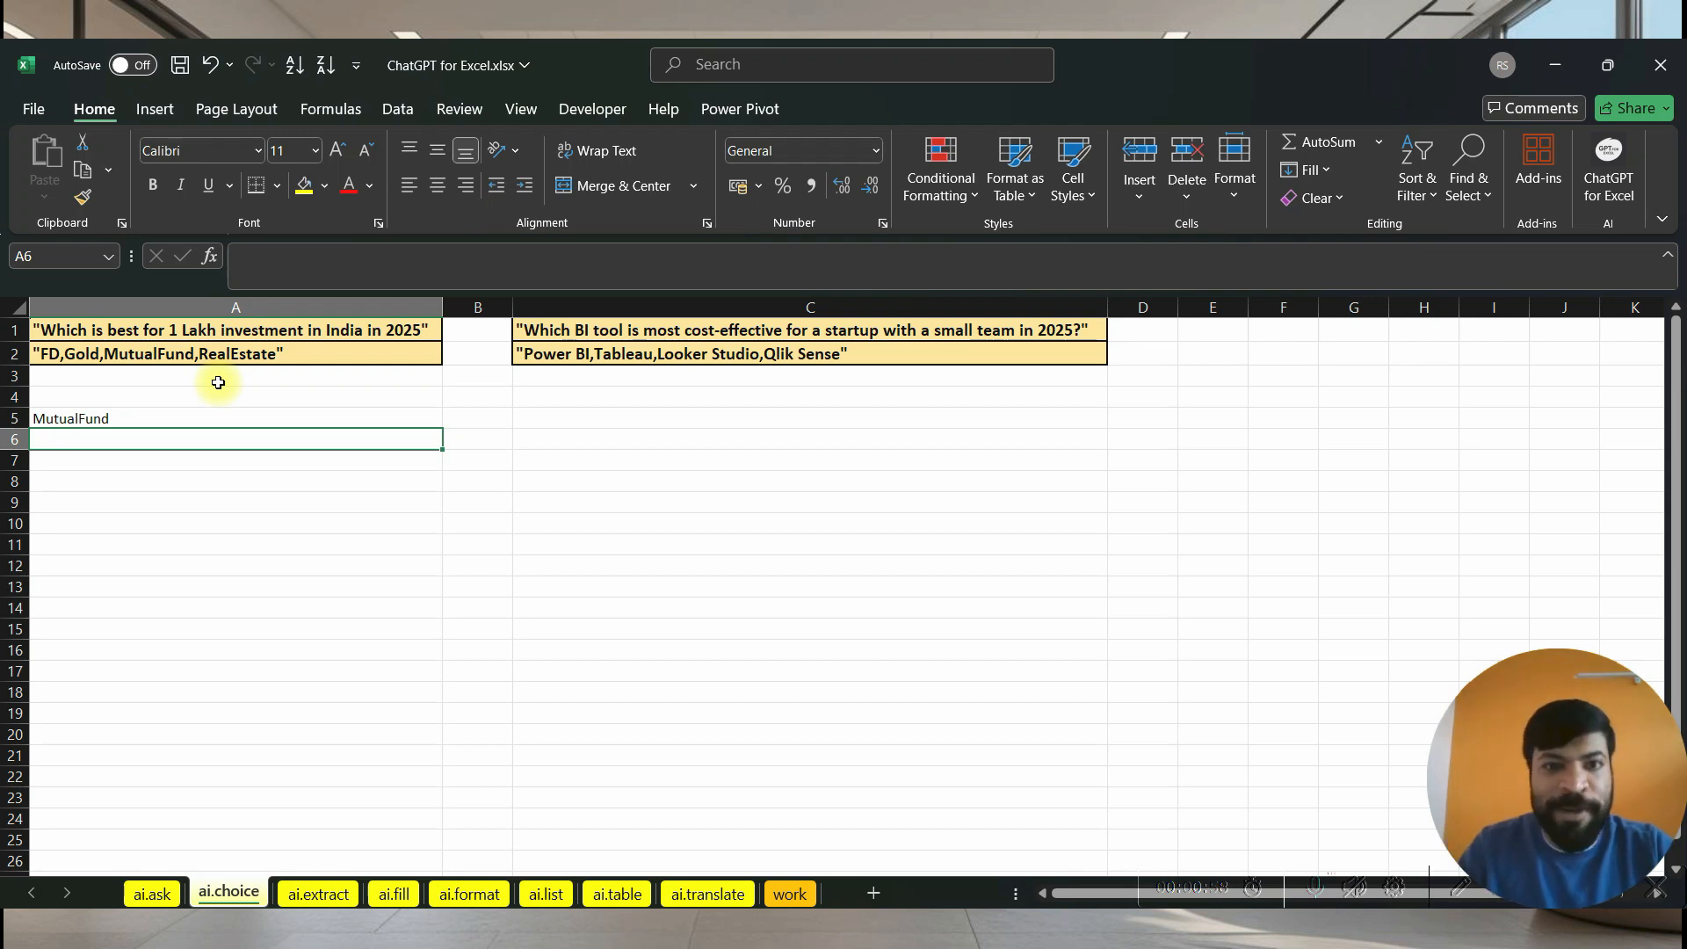
- Read the BI tool question in C1 and its list of choices in C2
key("Right")
key("Right")
key("Up")
key("Up")
key("Up")
key("Up")
key("Up")
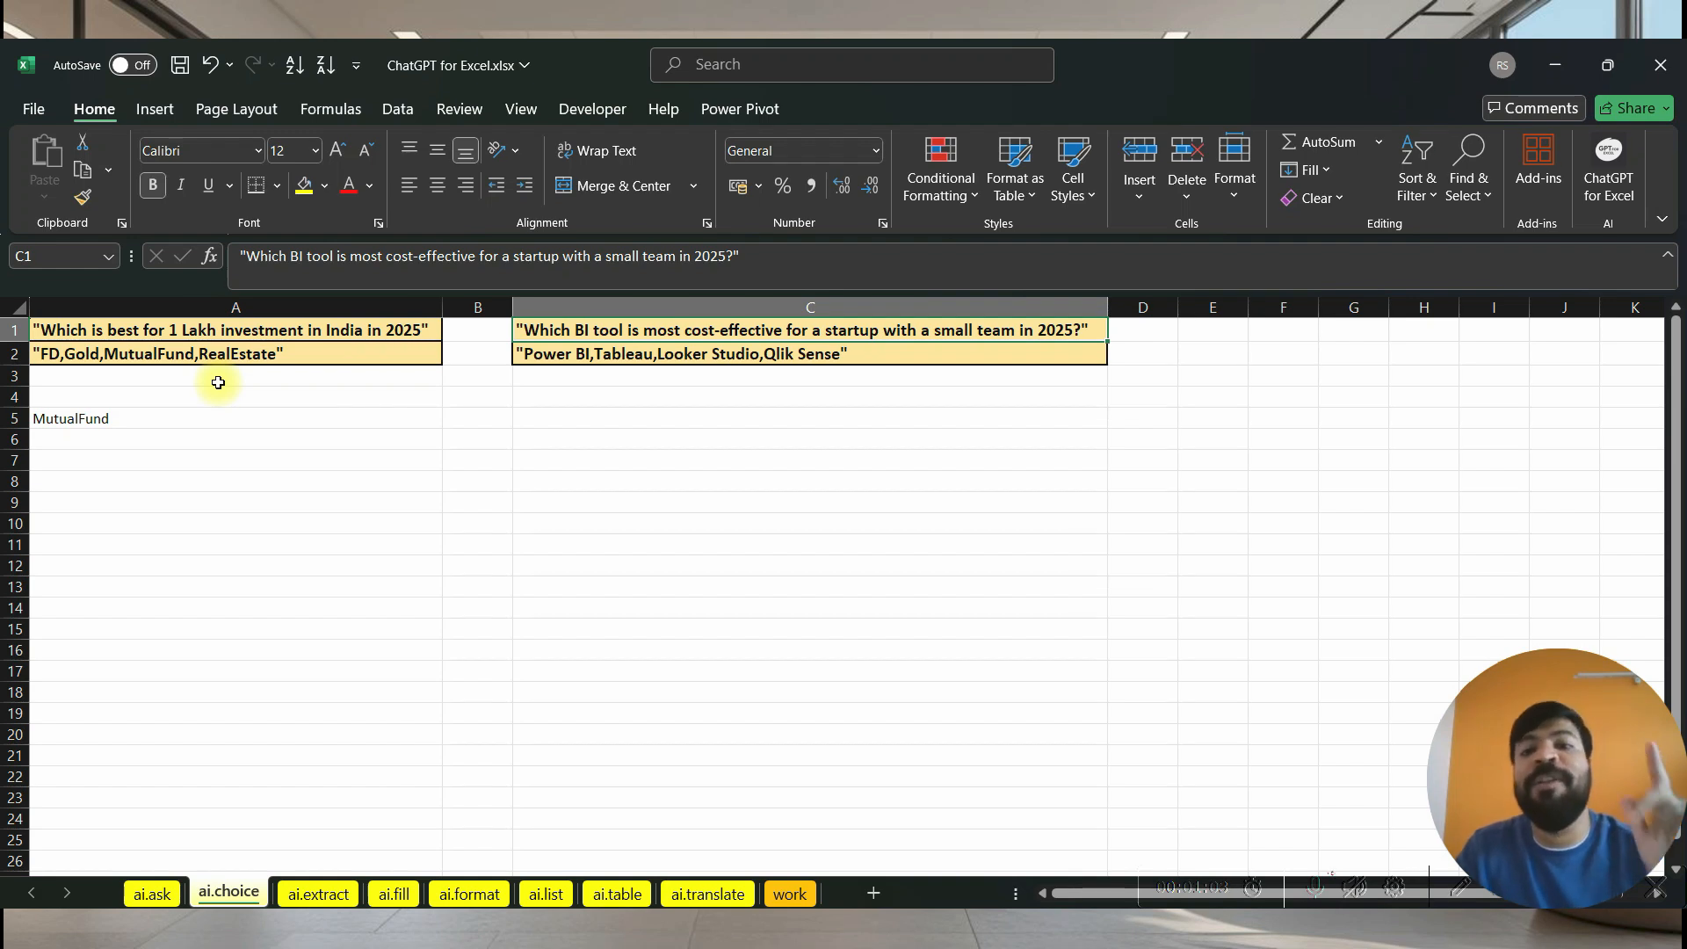
key("Down")
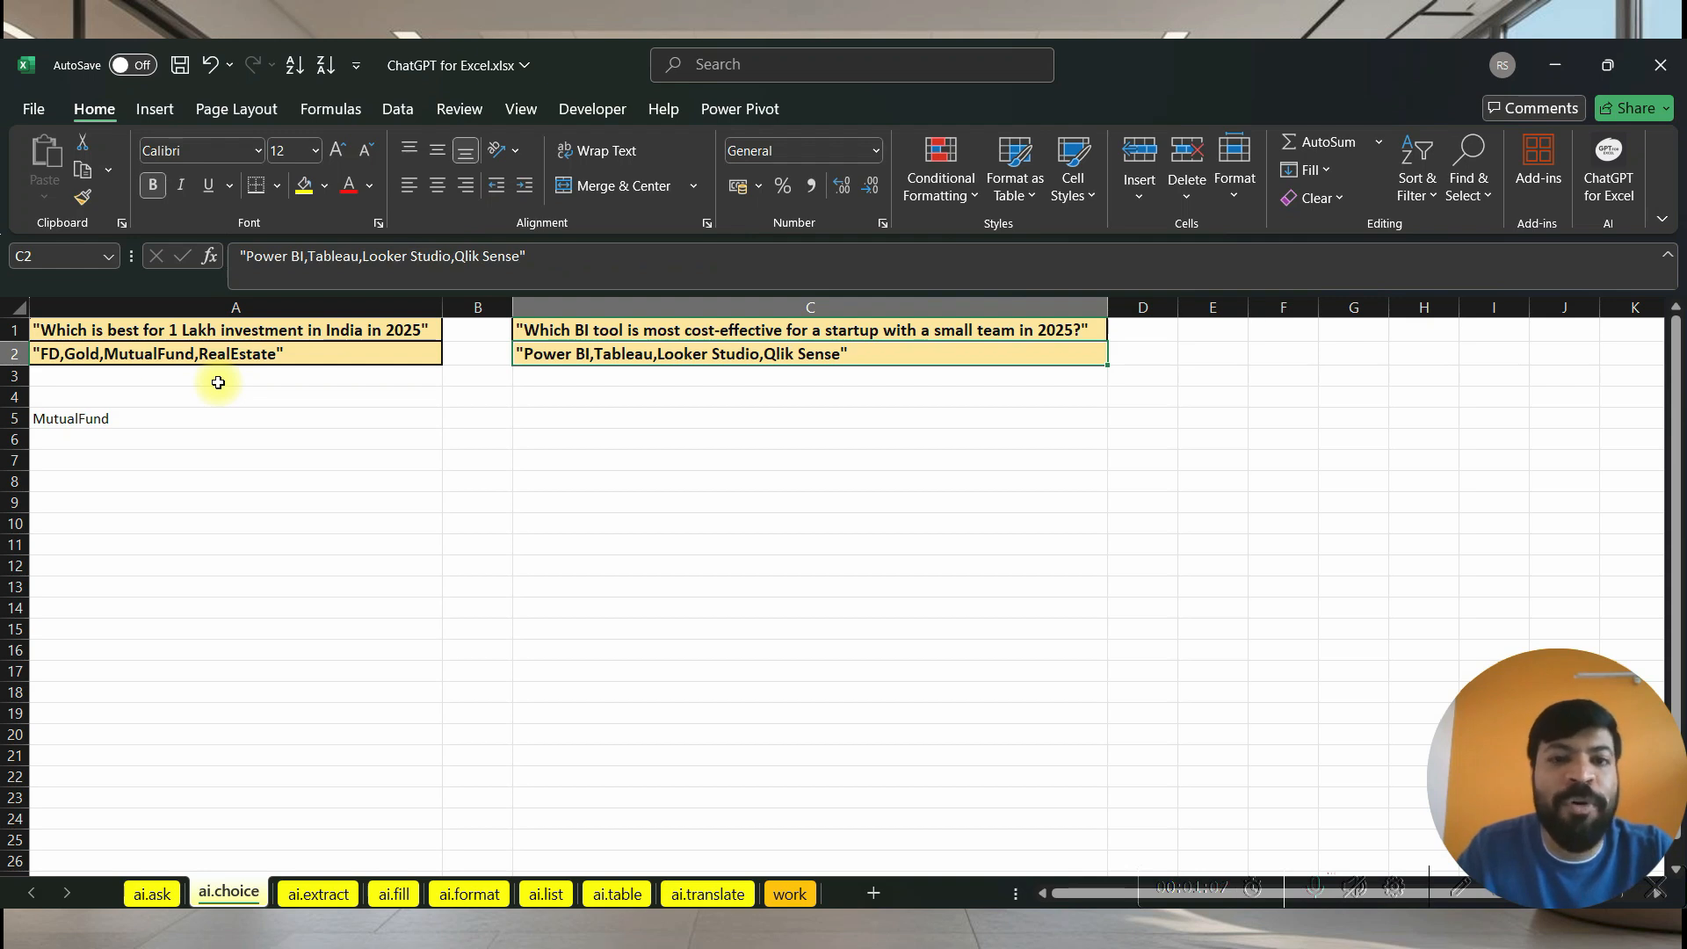
- Enter =AI.CHOICE(C1,C2) in cell C5 to pick the most cost-effective BI tool
key("Down")
key("Down")
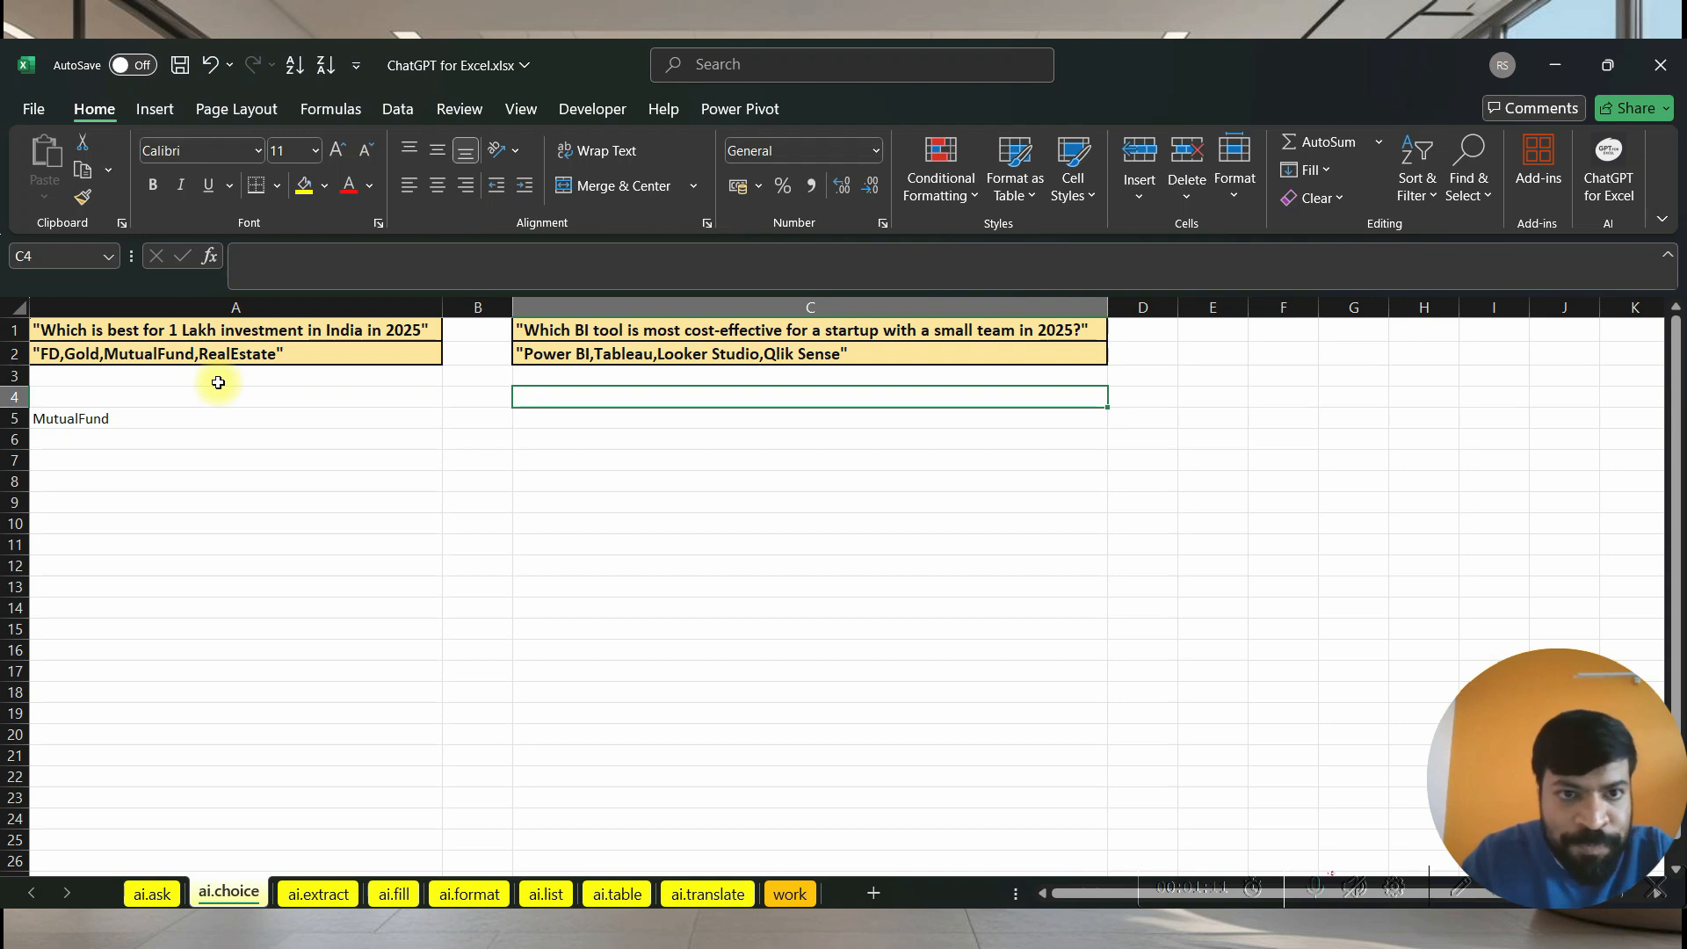
key("Down")
type("=ai")
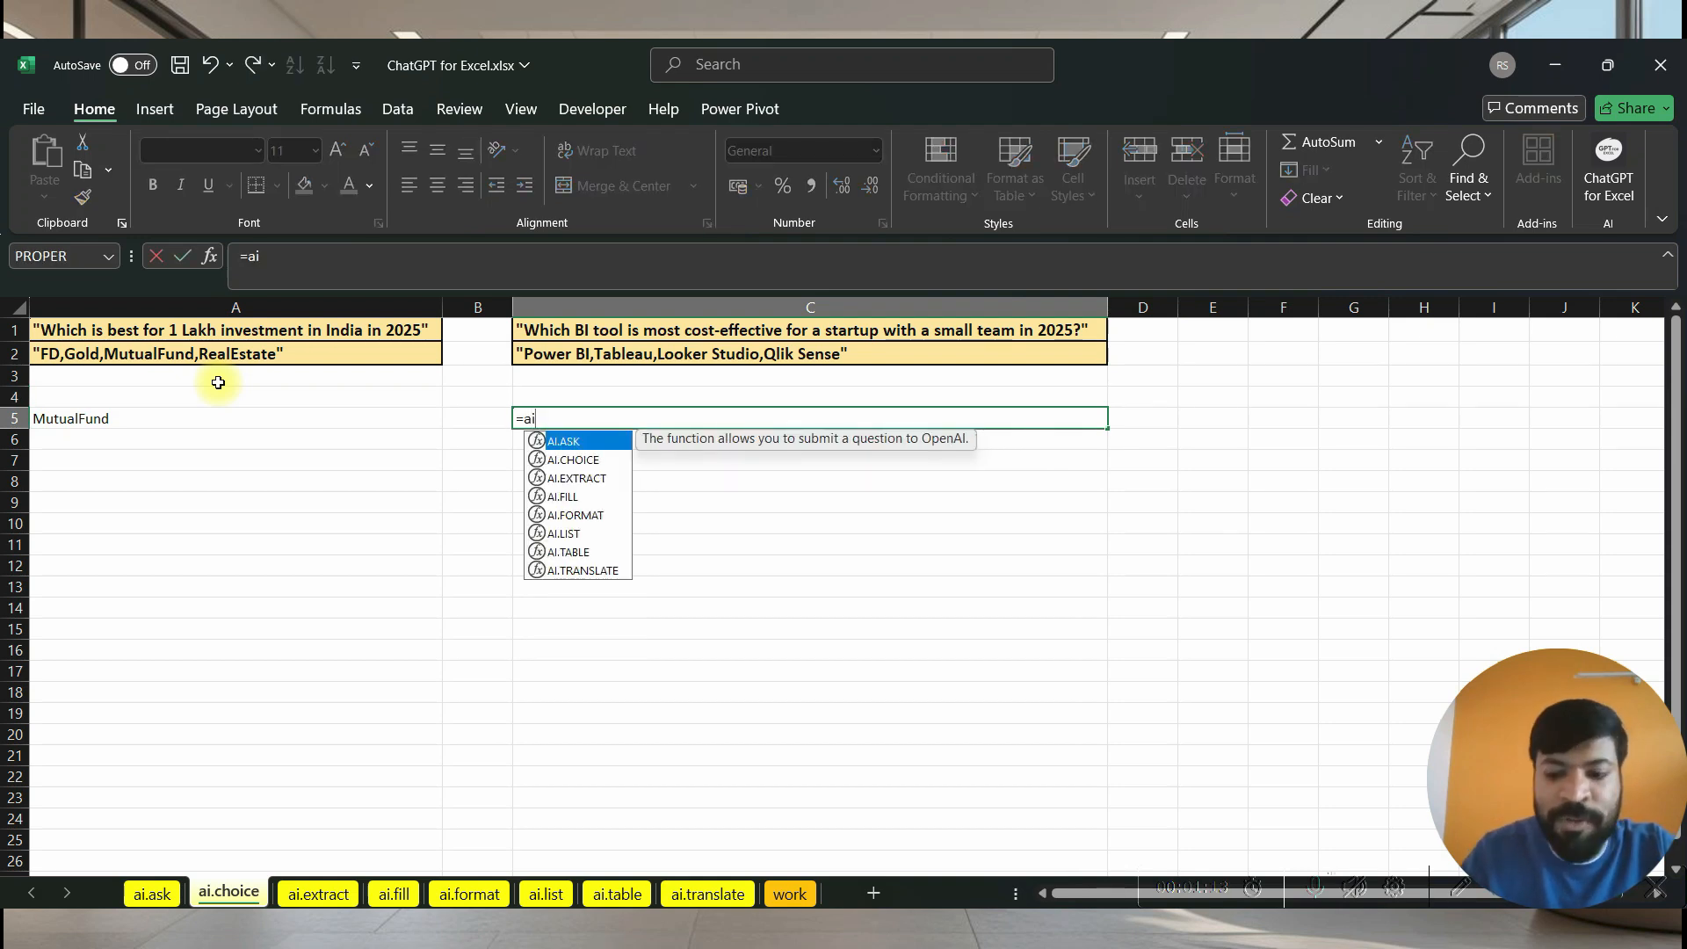
key("Down")
key("Tab")
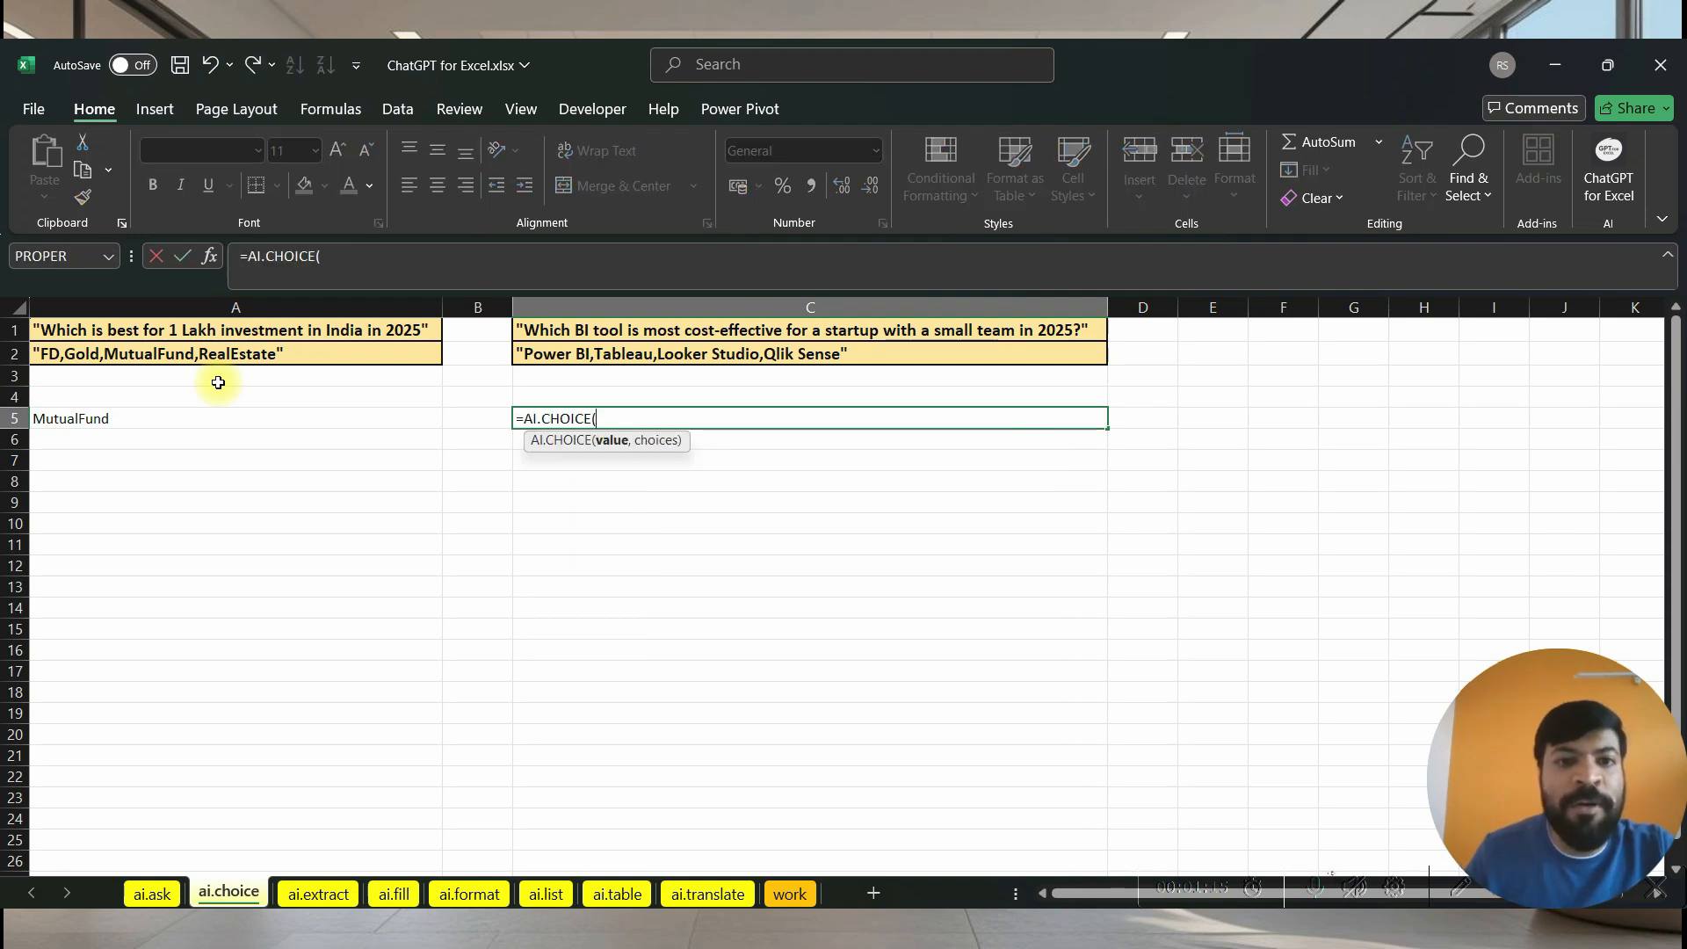
left_click(870, 336)
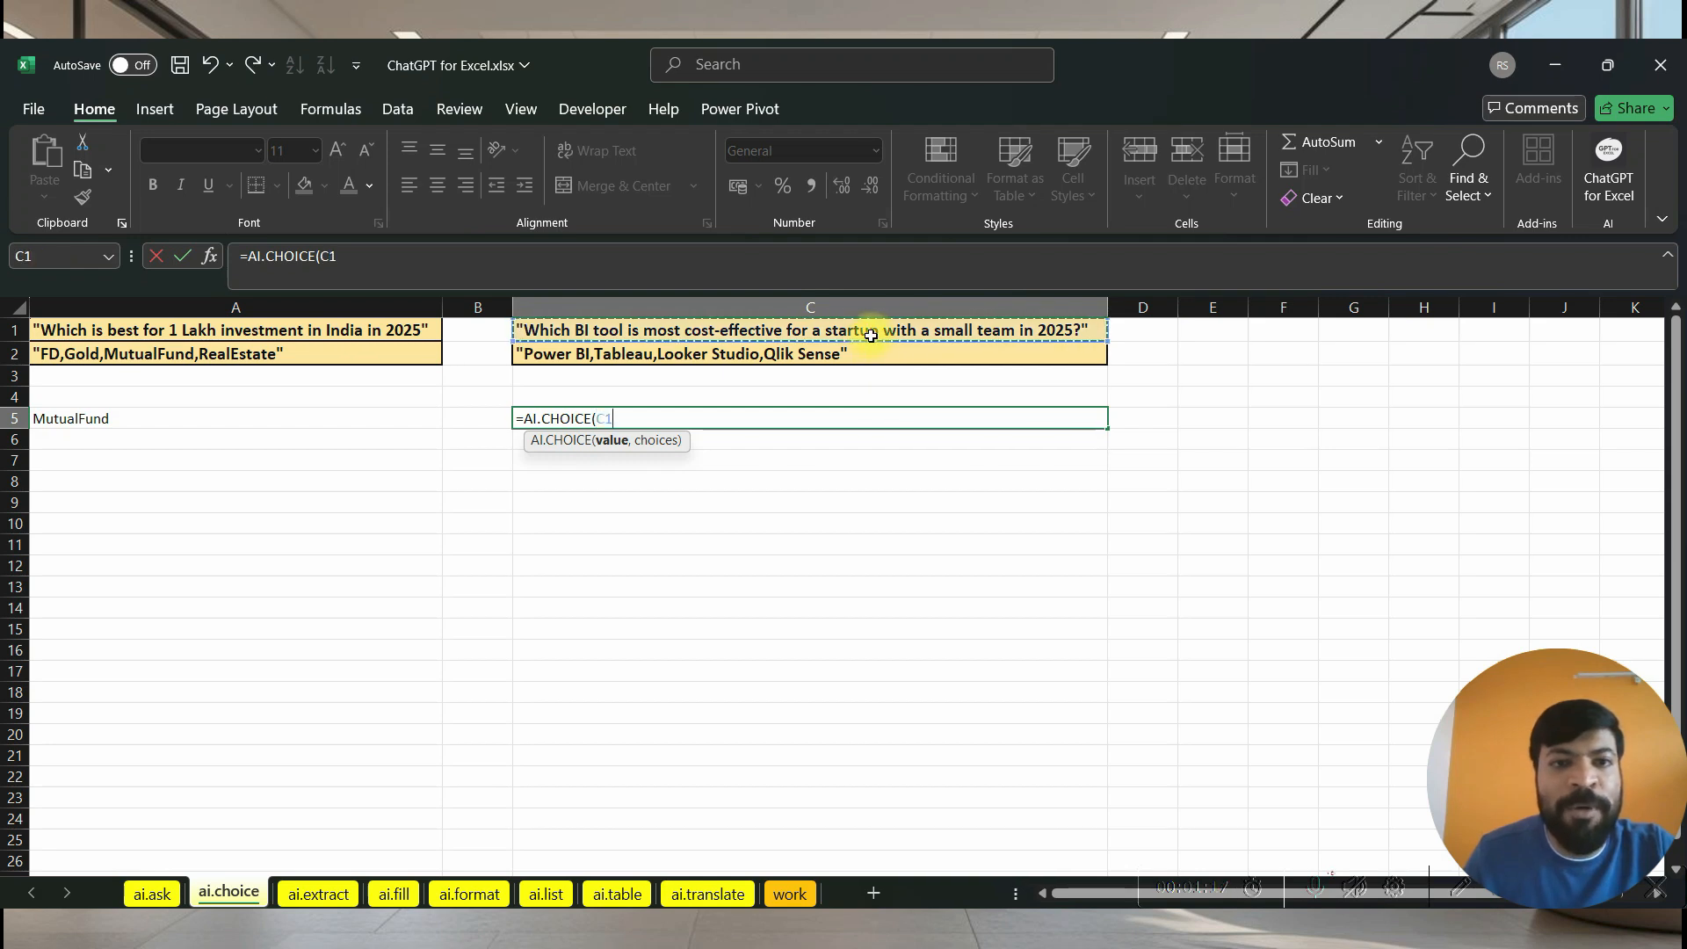
left_click(482, 267)
type(",")
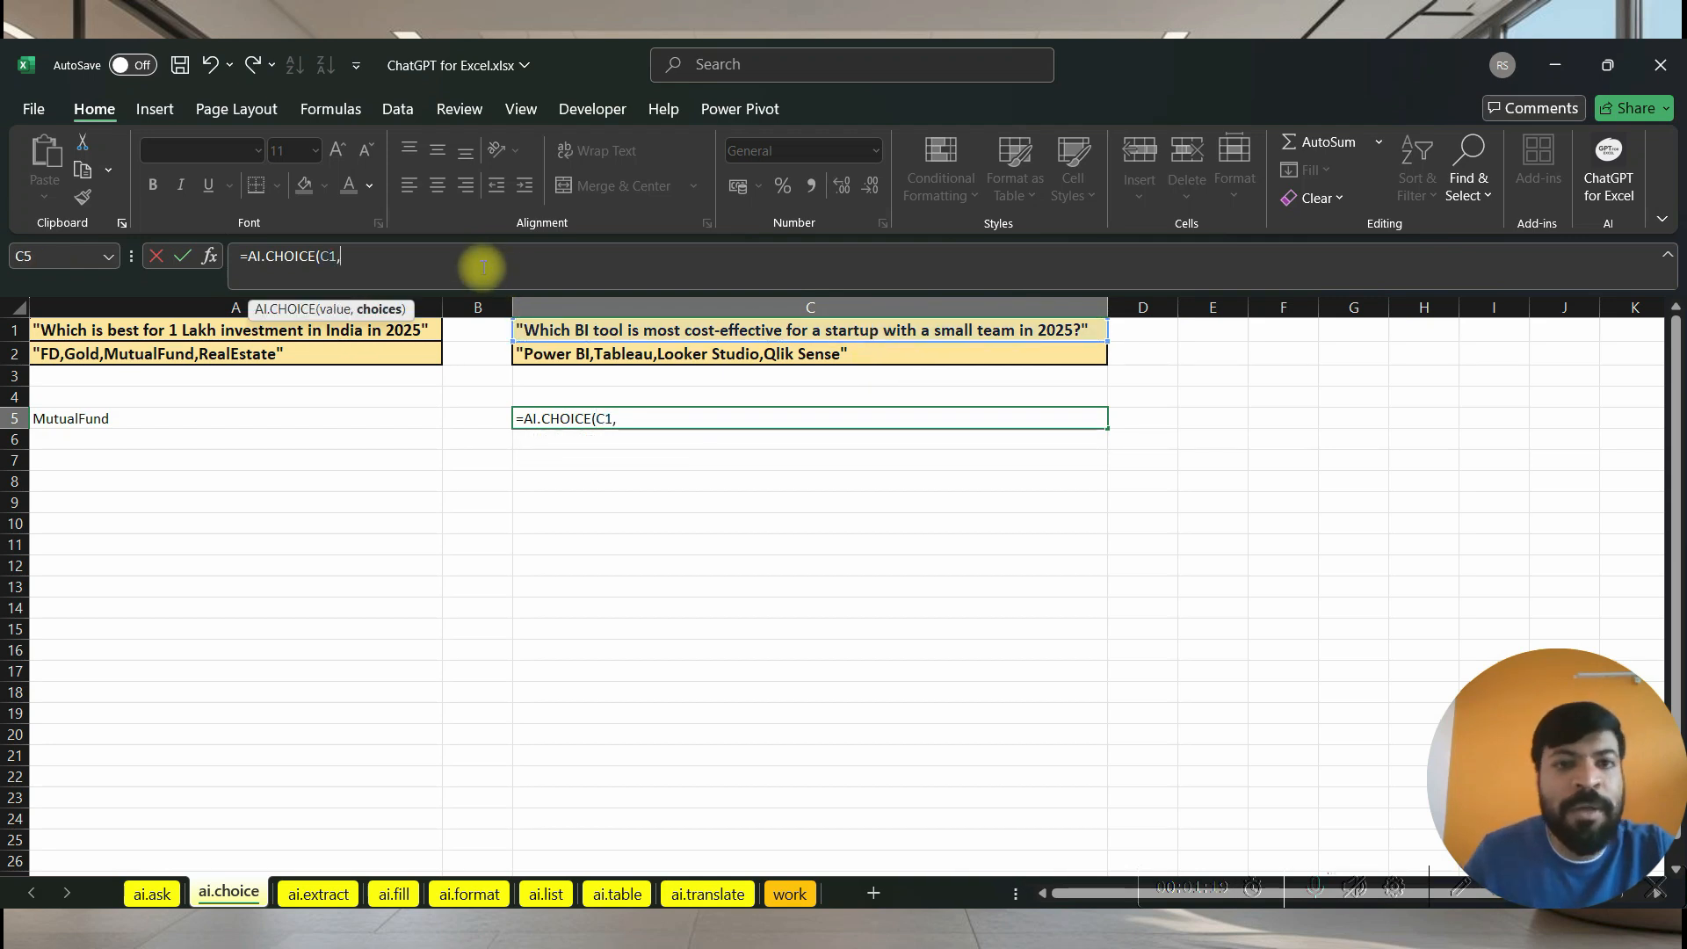
left_click(608, 354)
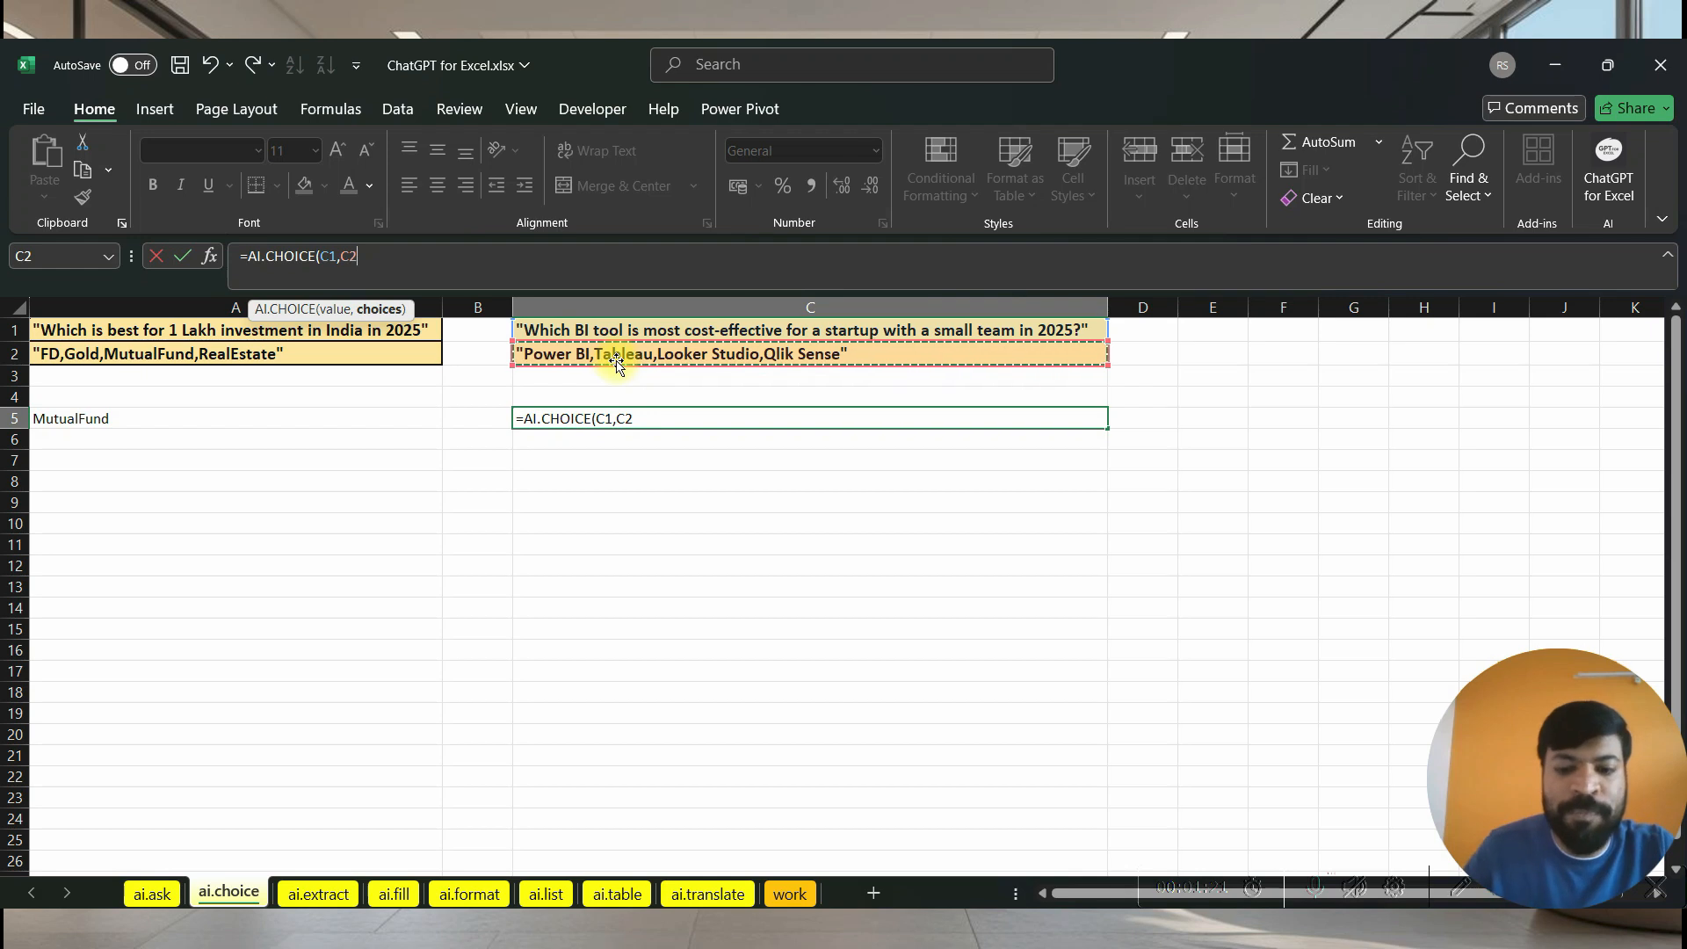
type(")")
key("Return")
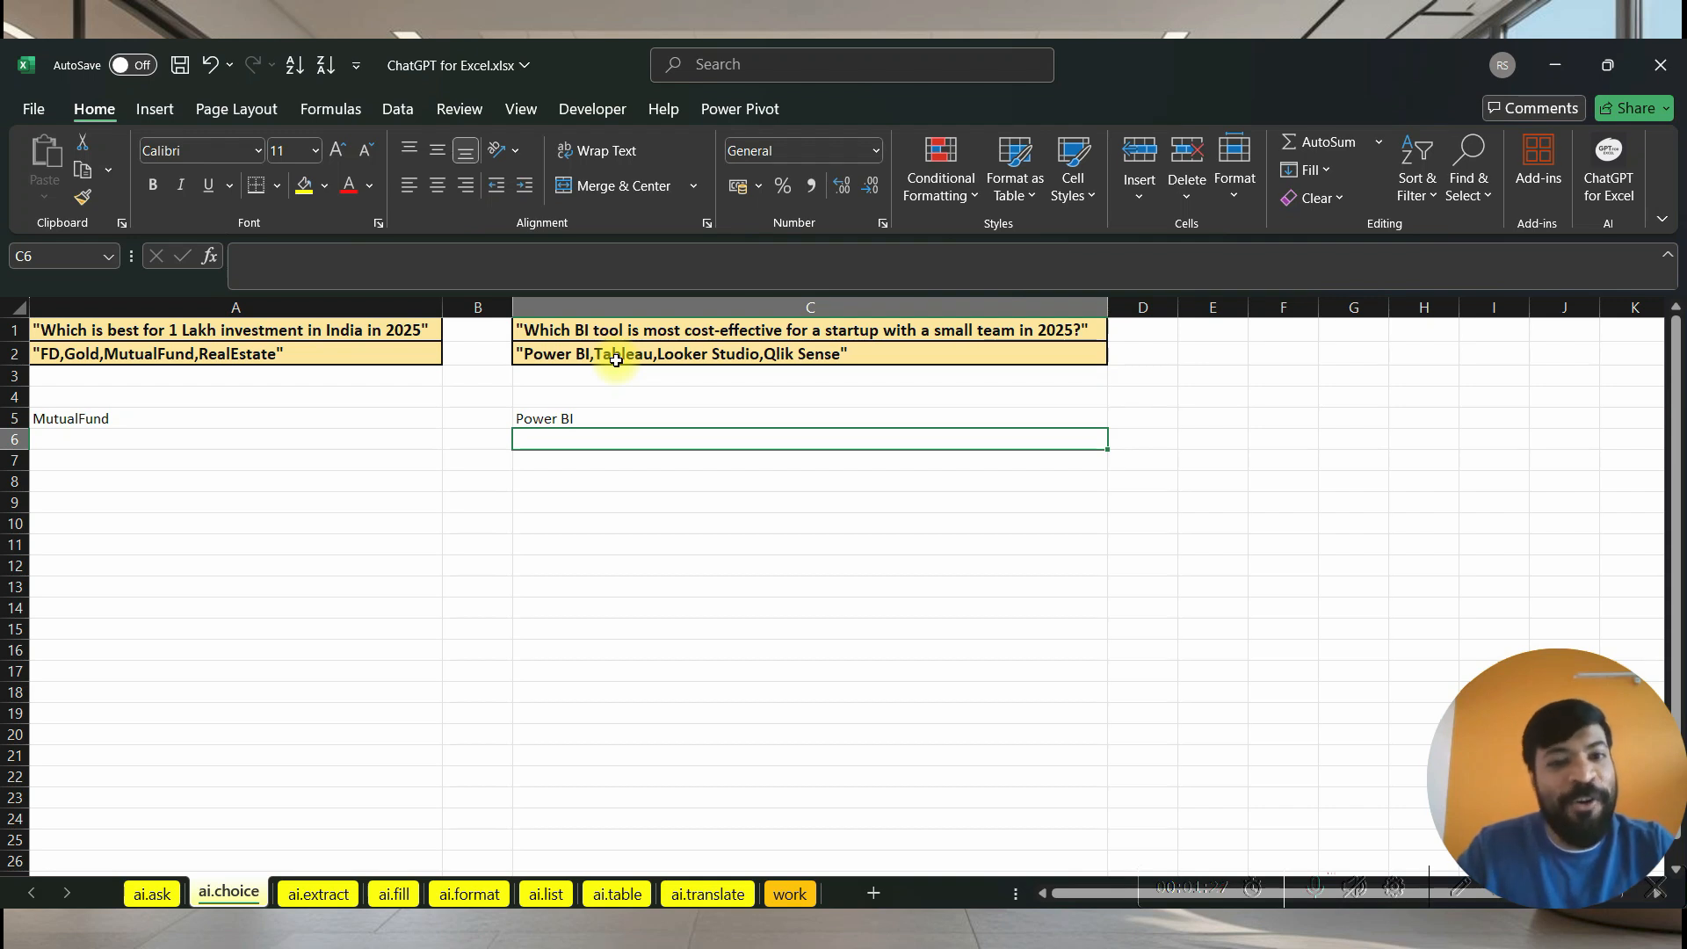
- Reopen the AI.CHOICE formula in C5 and strip its arguments to inspect the function's syntax
key("Up")
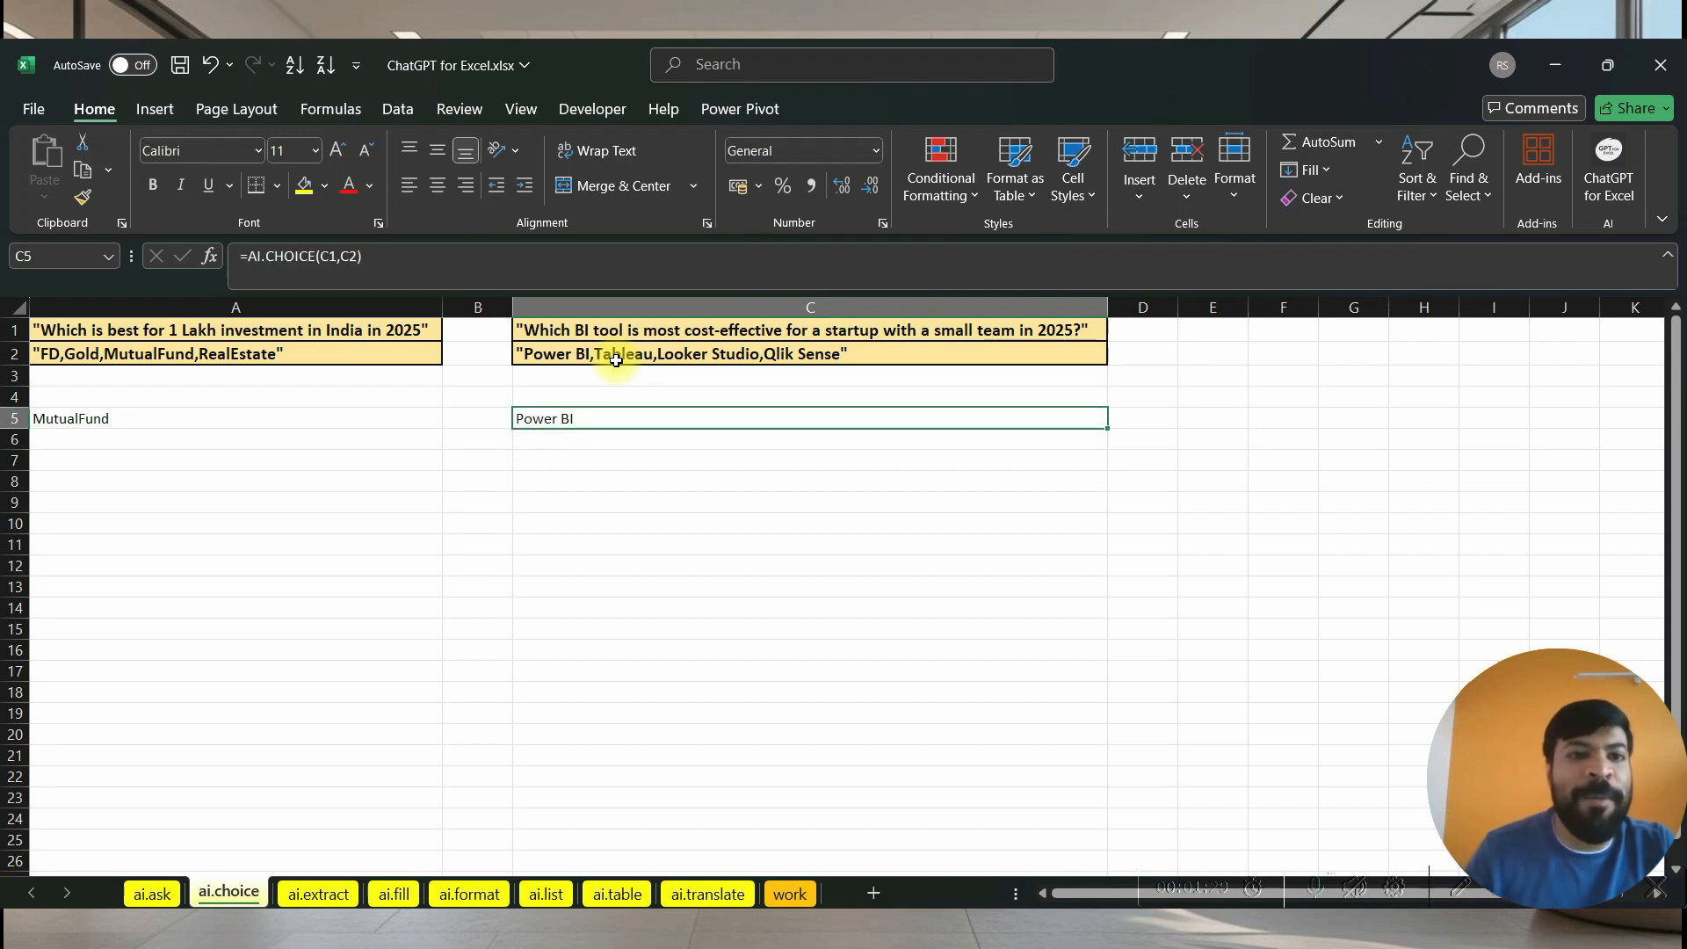
left_click(387, 267)
key("BackSpace")
key("BackSpace")
key("BackSpace")
key("BackSpace")
key("BackSpace")
key("BackSpace")
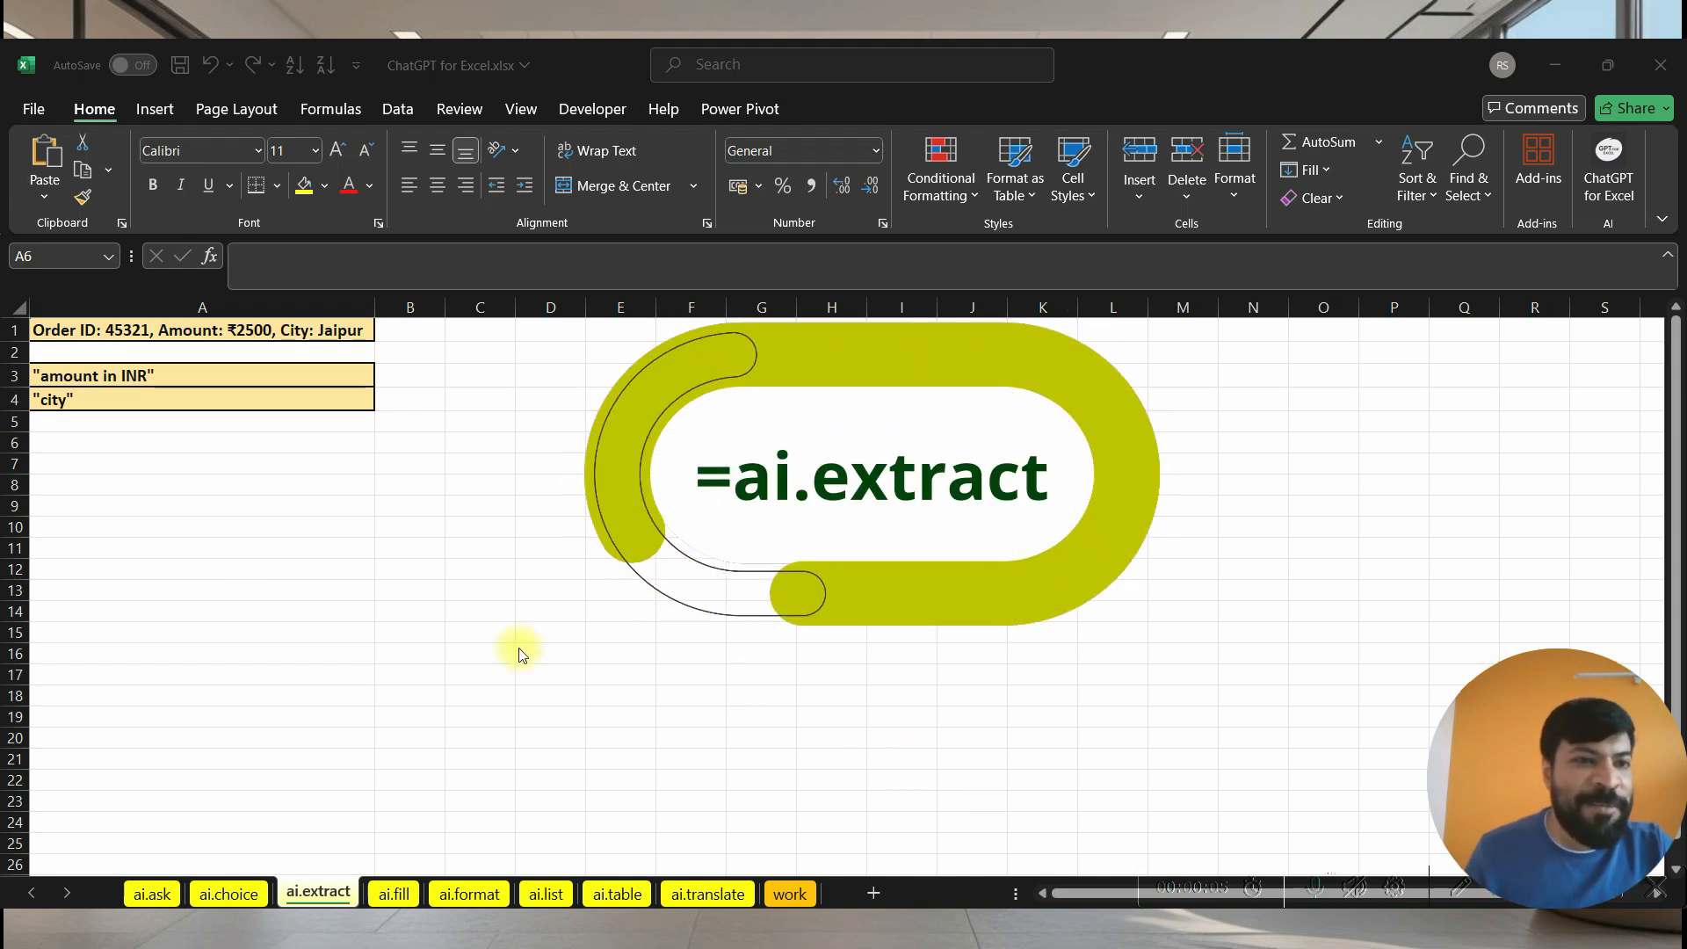
- On the ai.extract sheet, enter =AI.EXTRACT(A1,A3) in cell A7 to extract the amount in INR from the order text
left_click(88, 333)
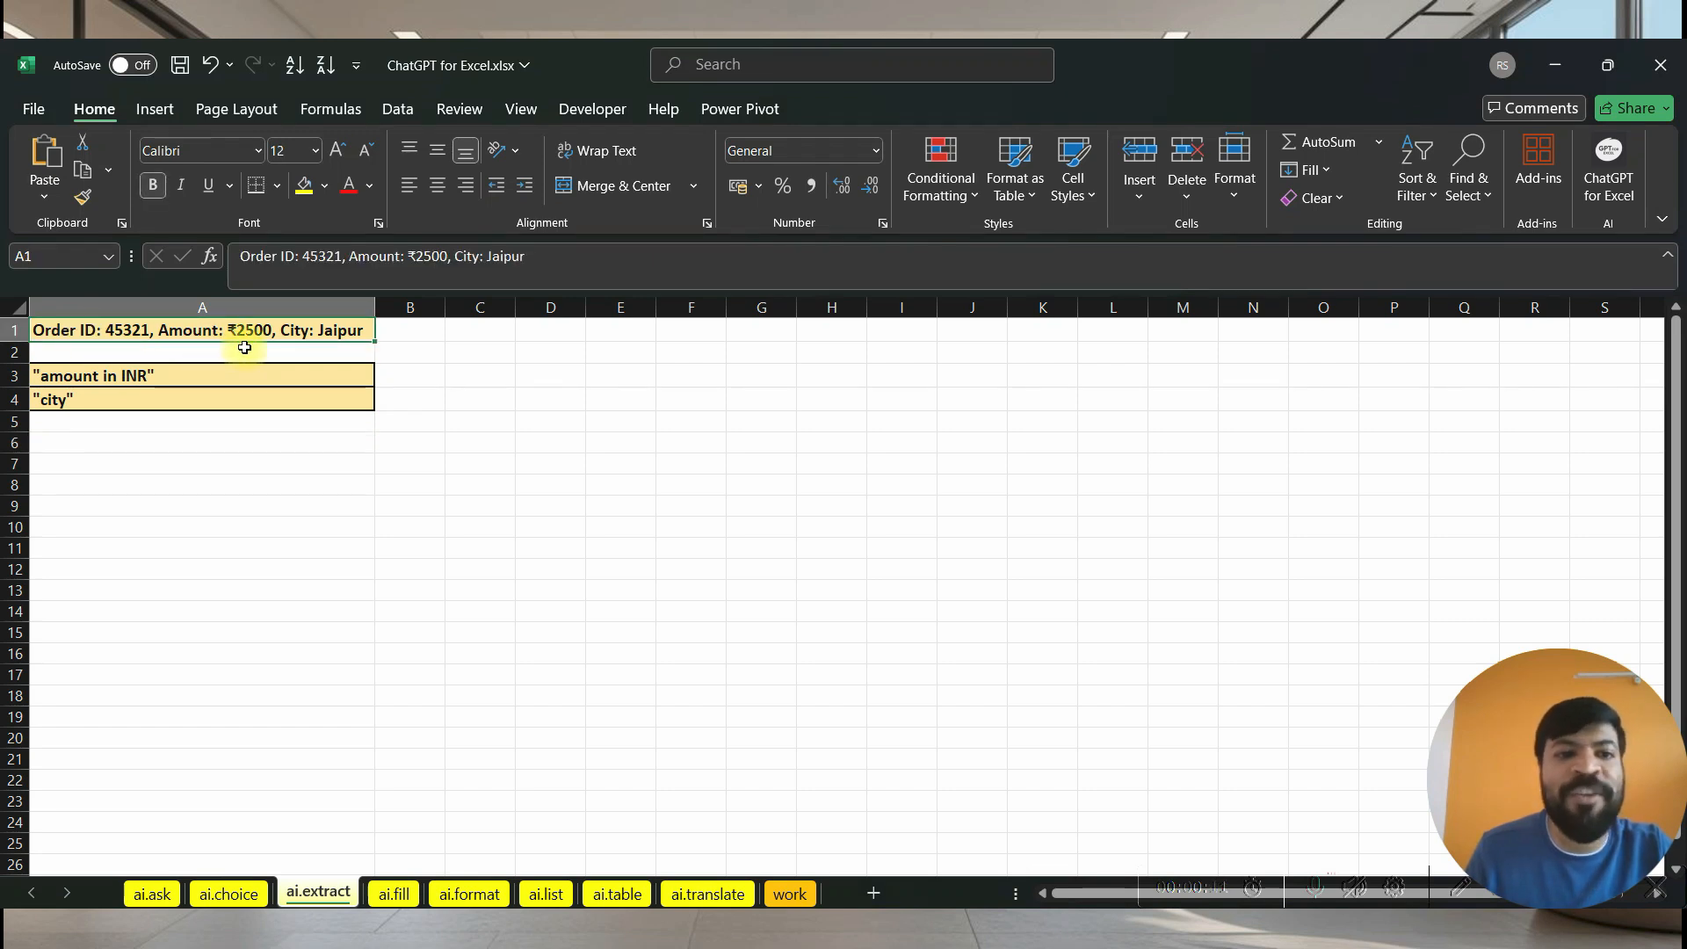
left_click(175, 384)
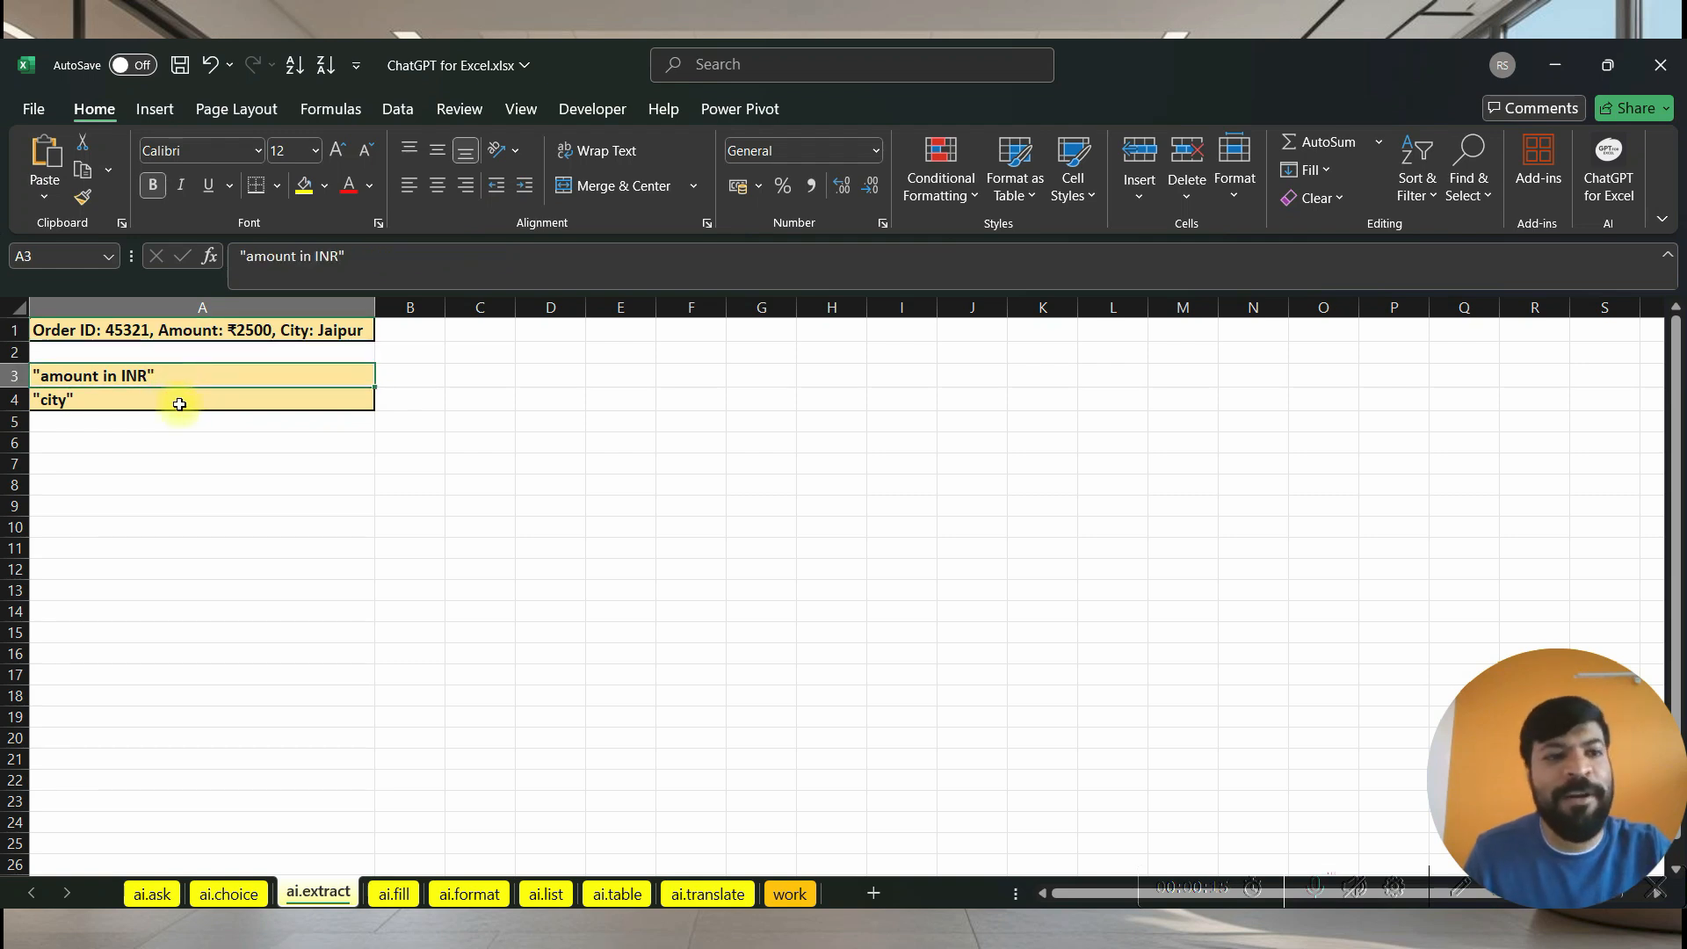
left_click(180, 403)
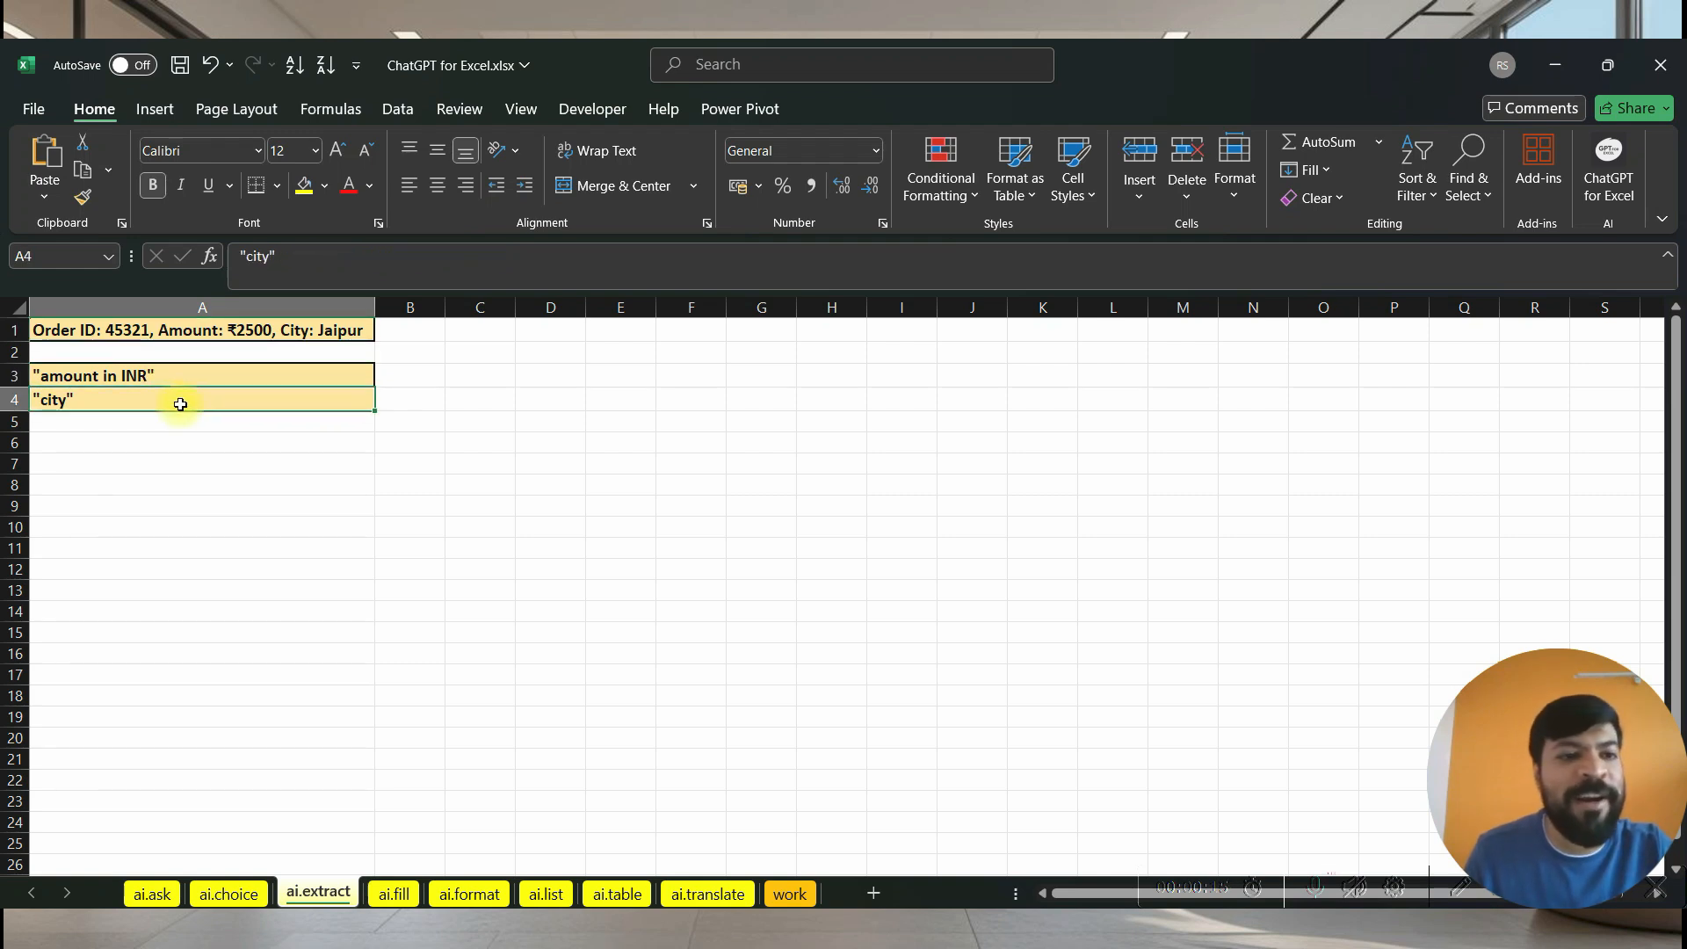
left_click(88, 472)
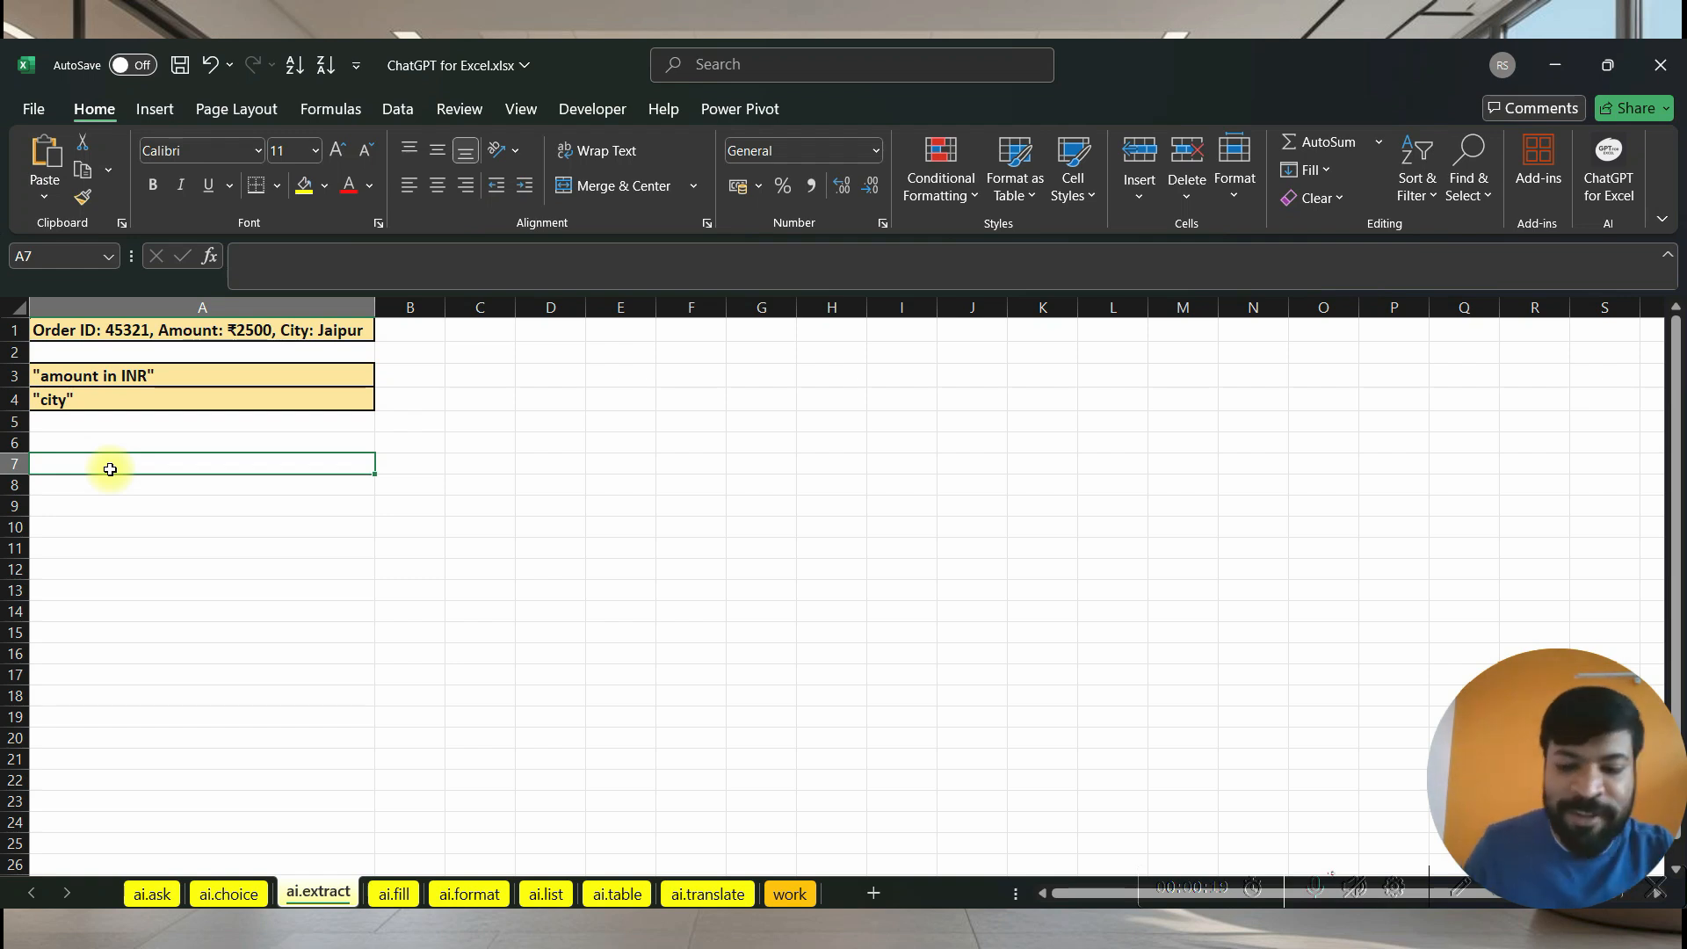
type("=ai")
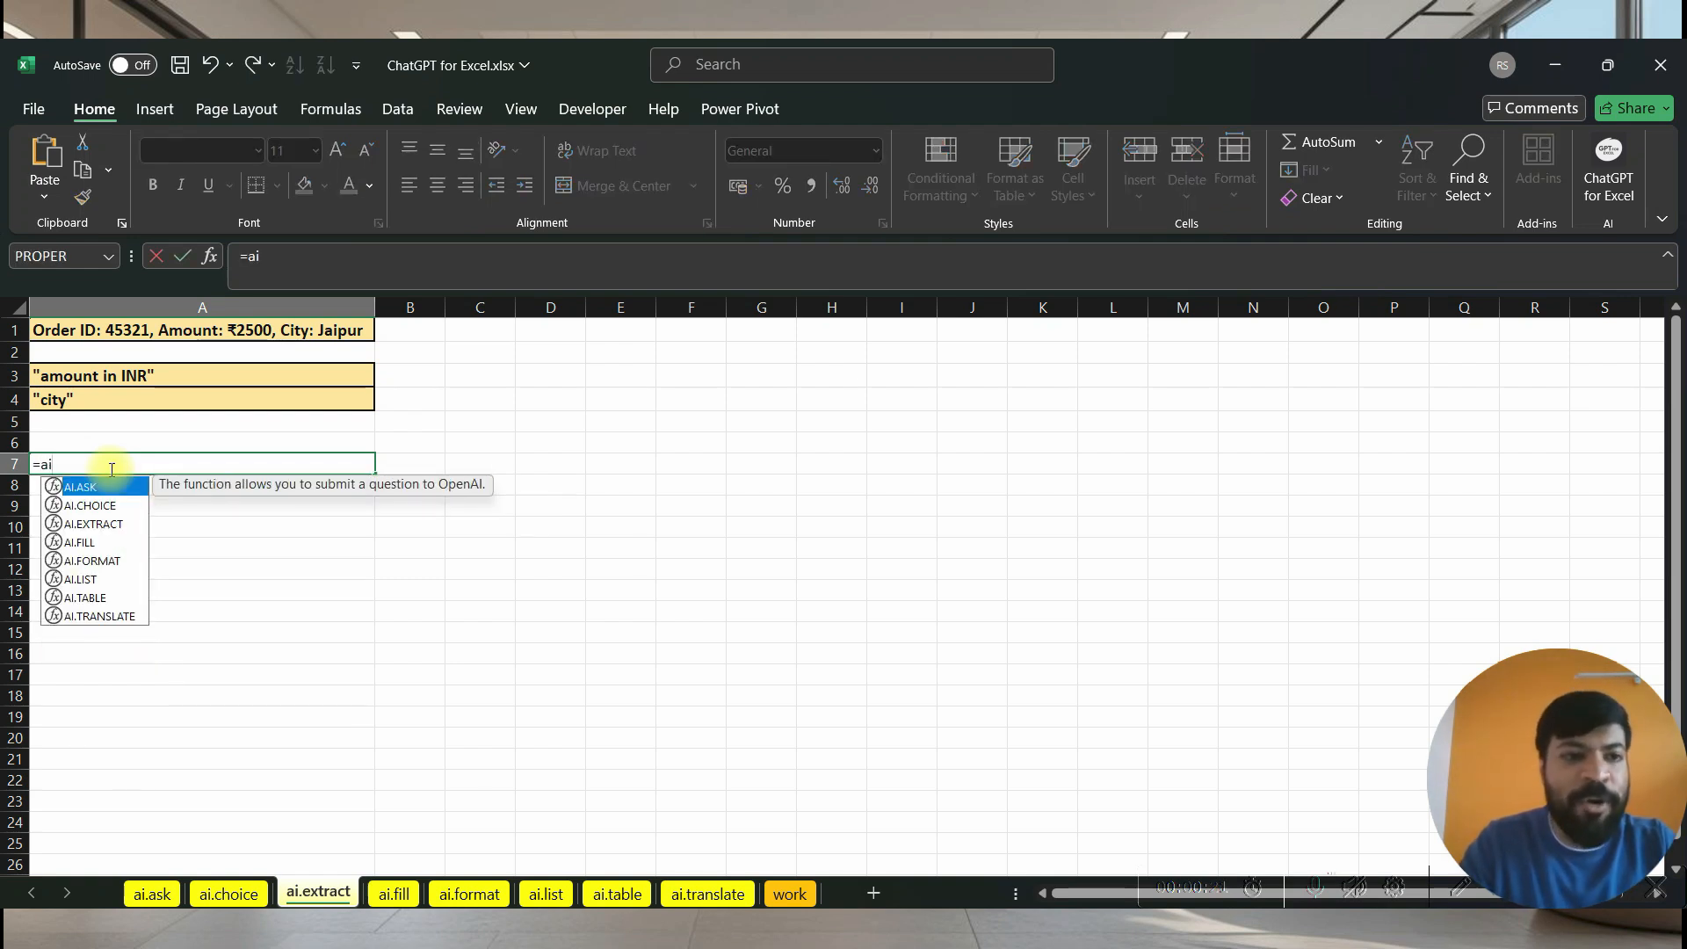
key("Down")
key("Down")
key("Tab")
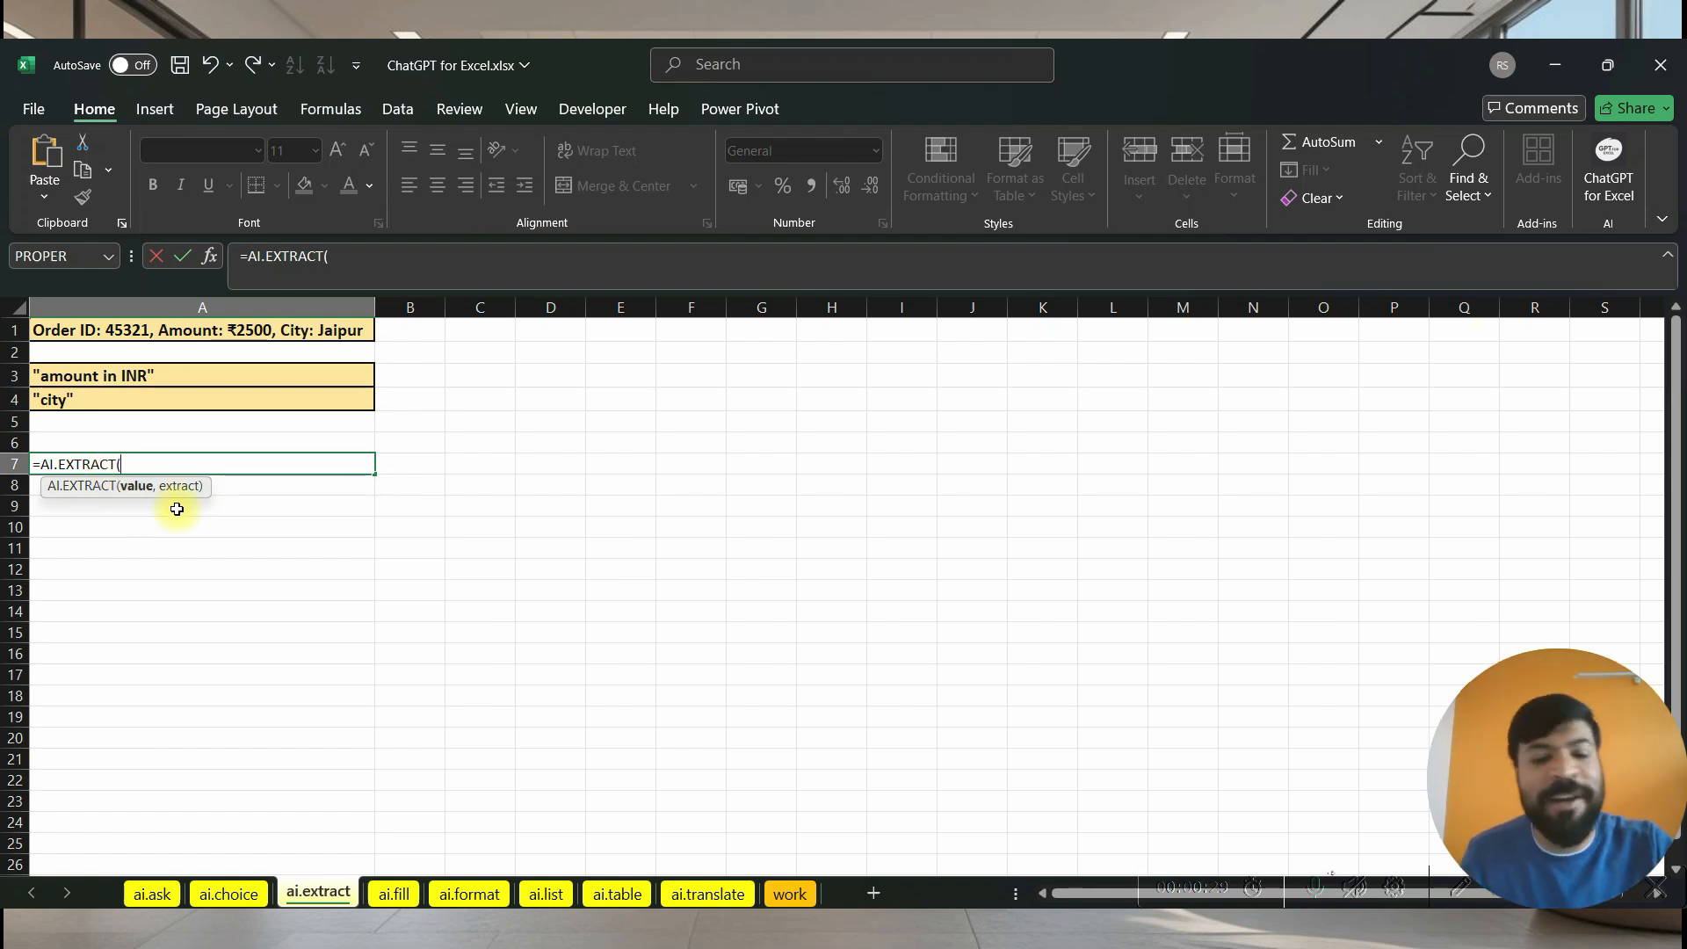
left_click(93, 332)
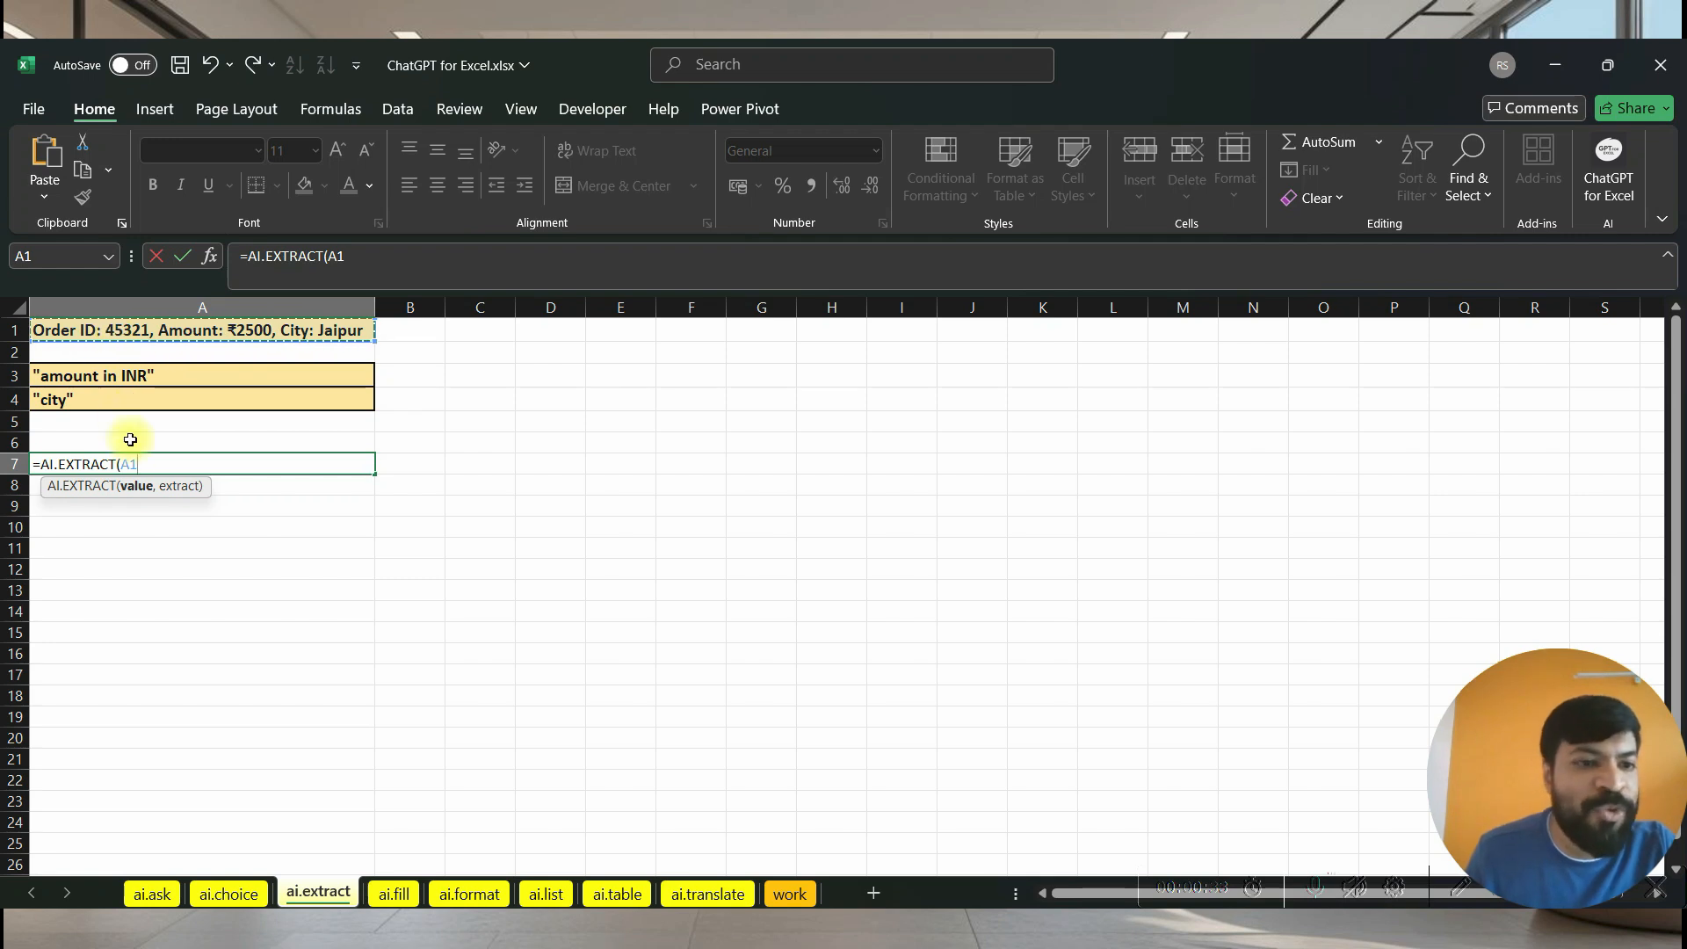
type(",")
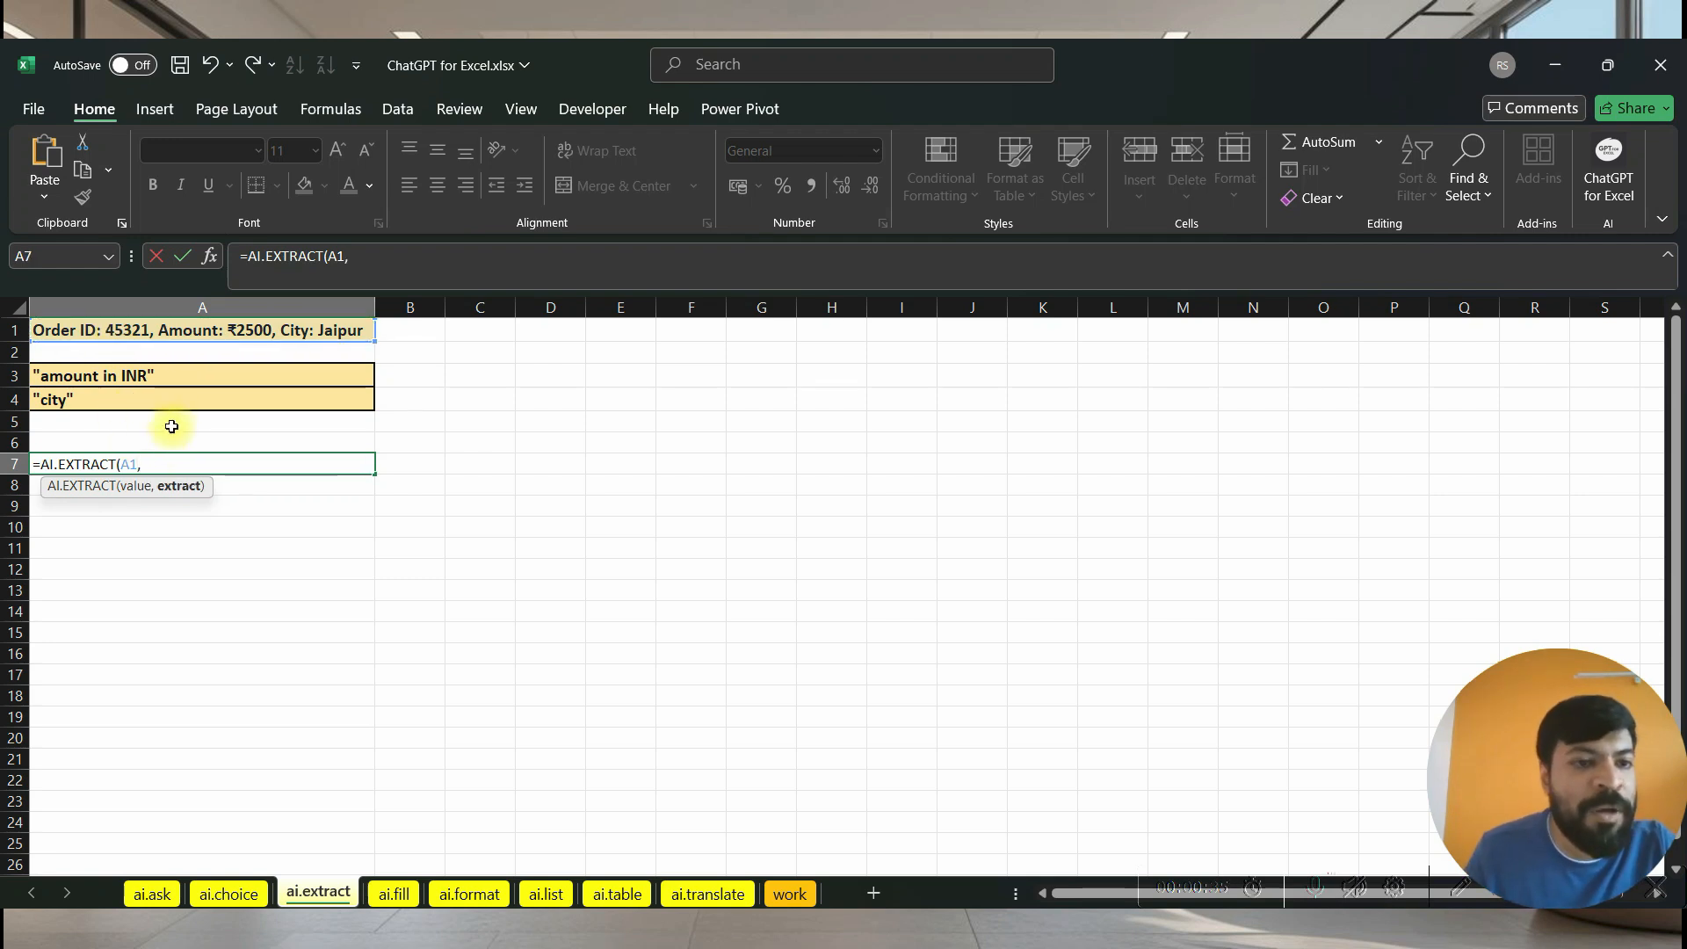
left_click(137, 378)
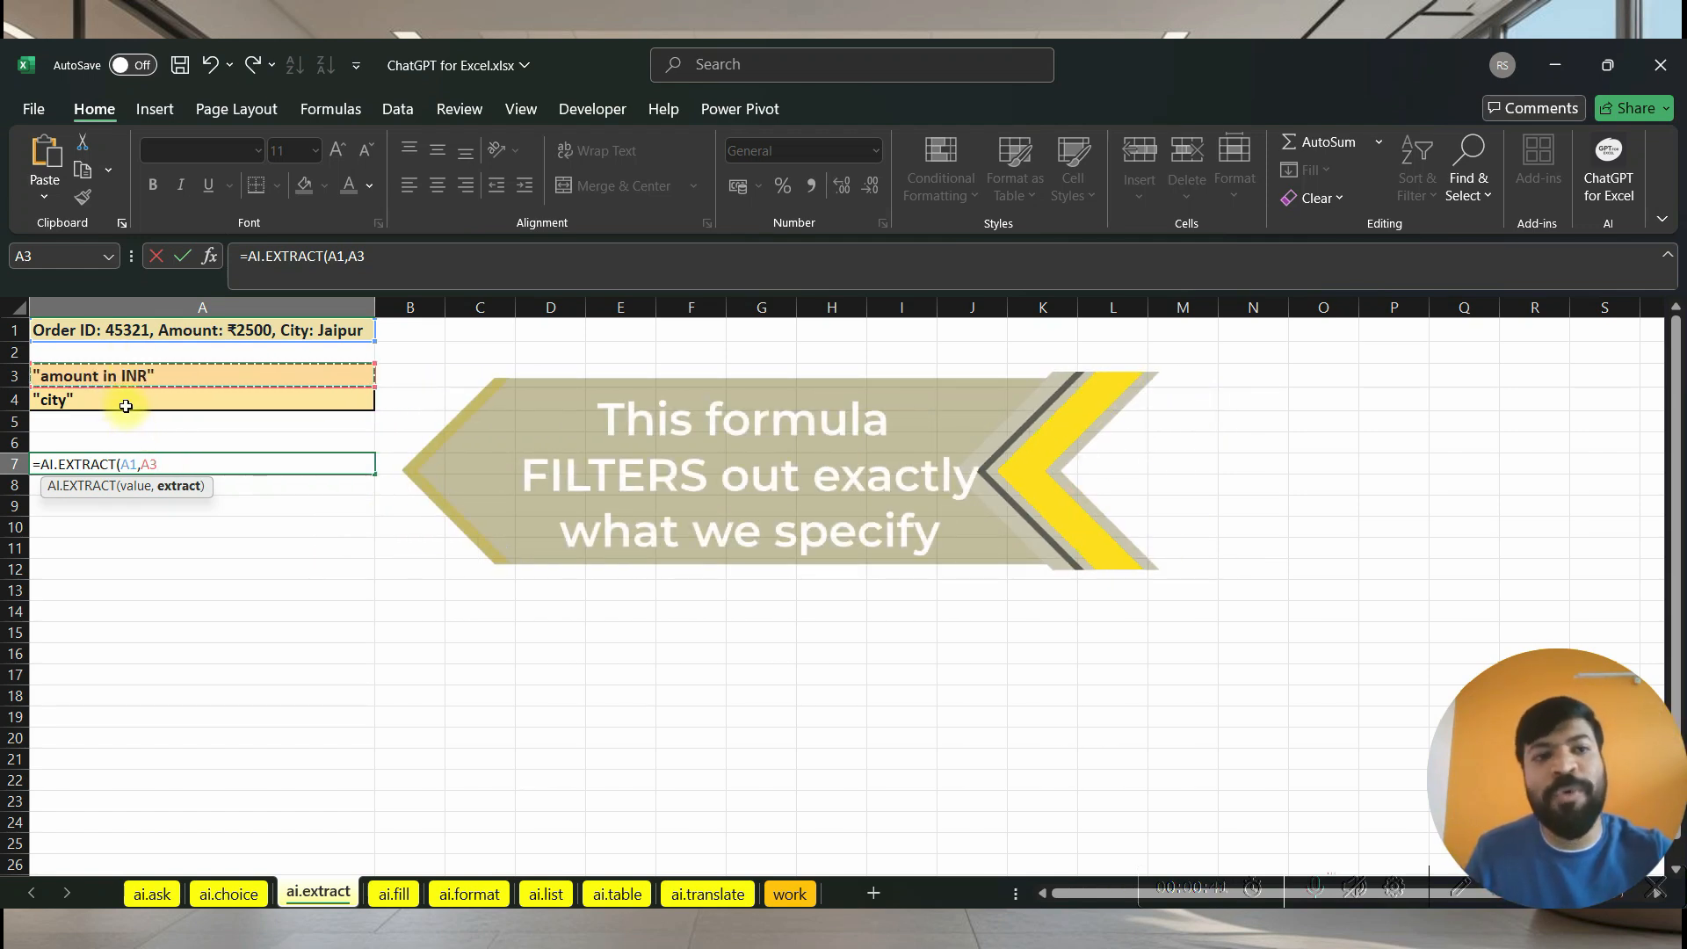
type(")")
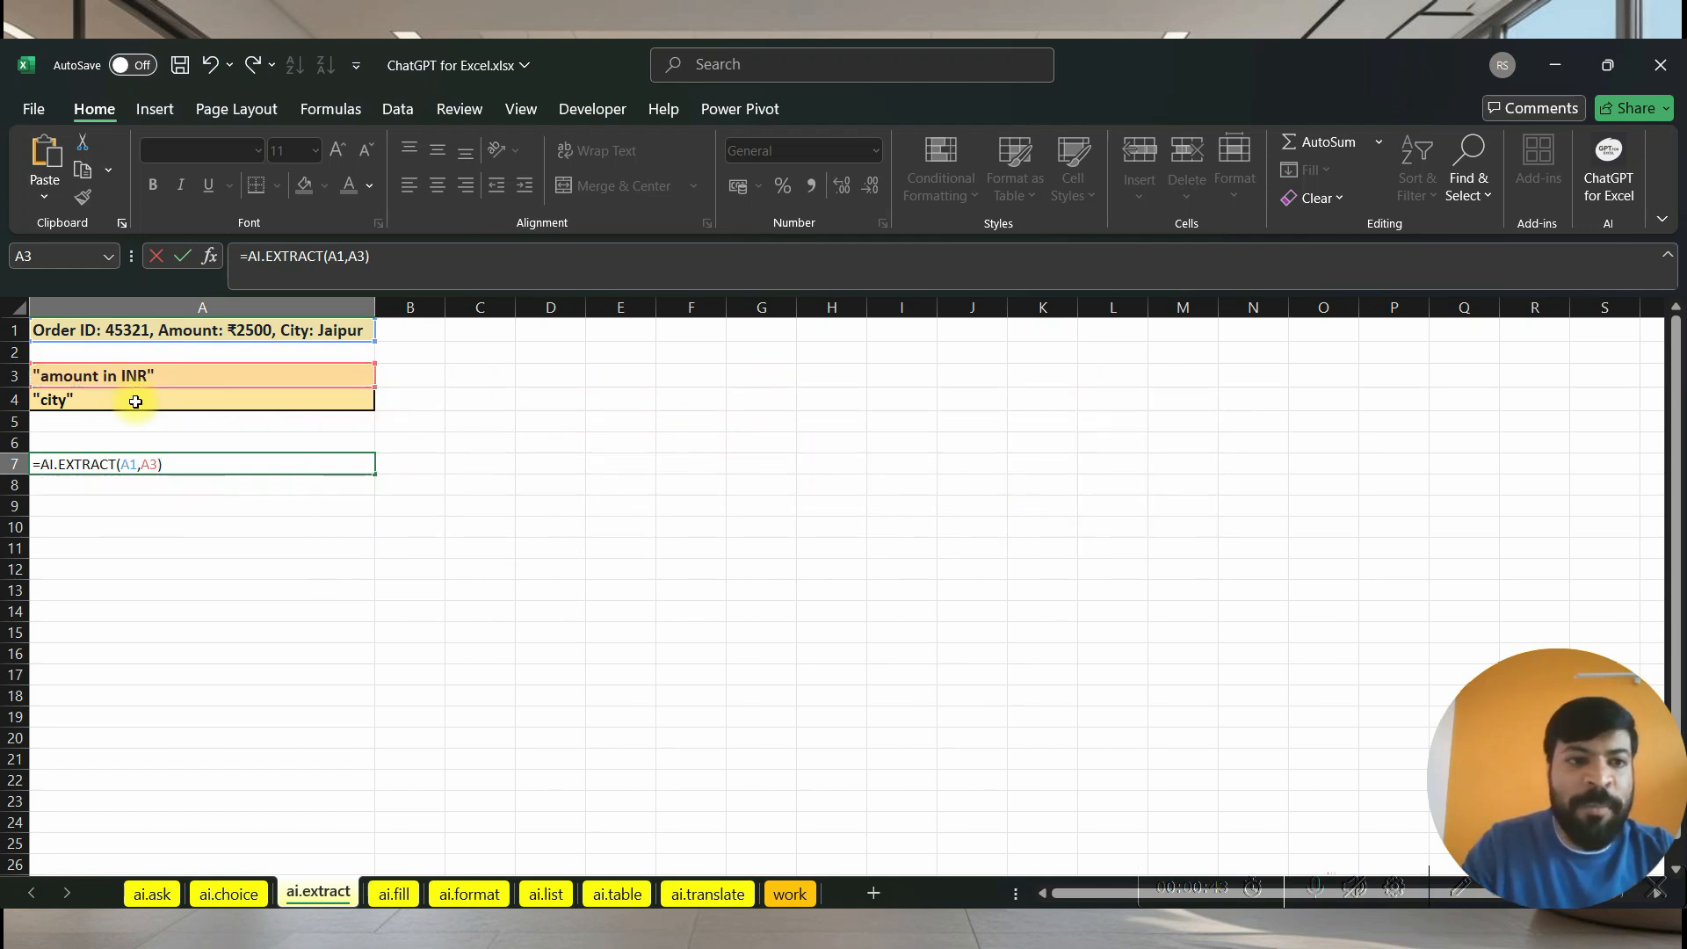
key("Return")
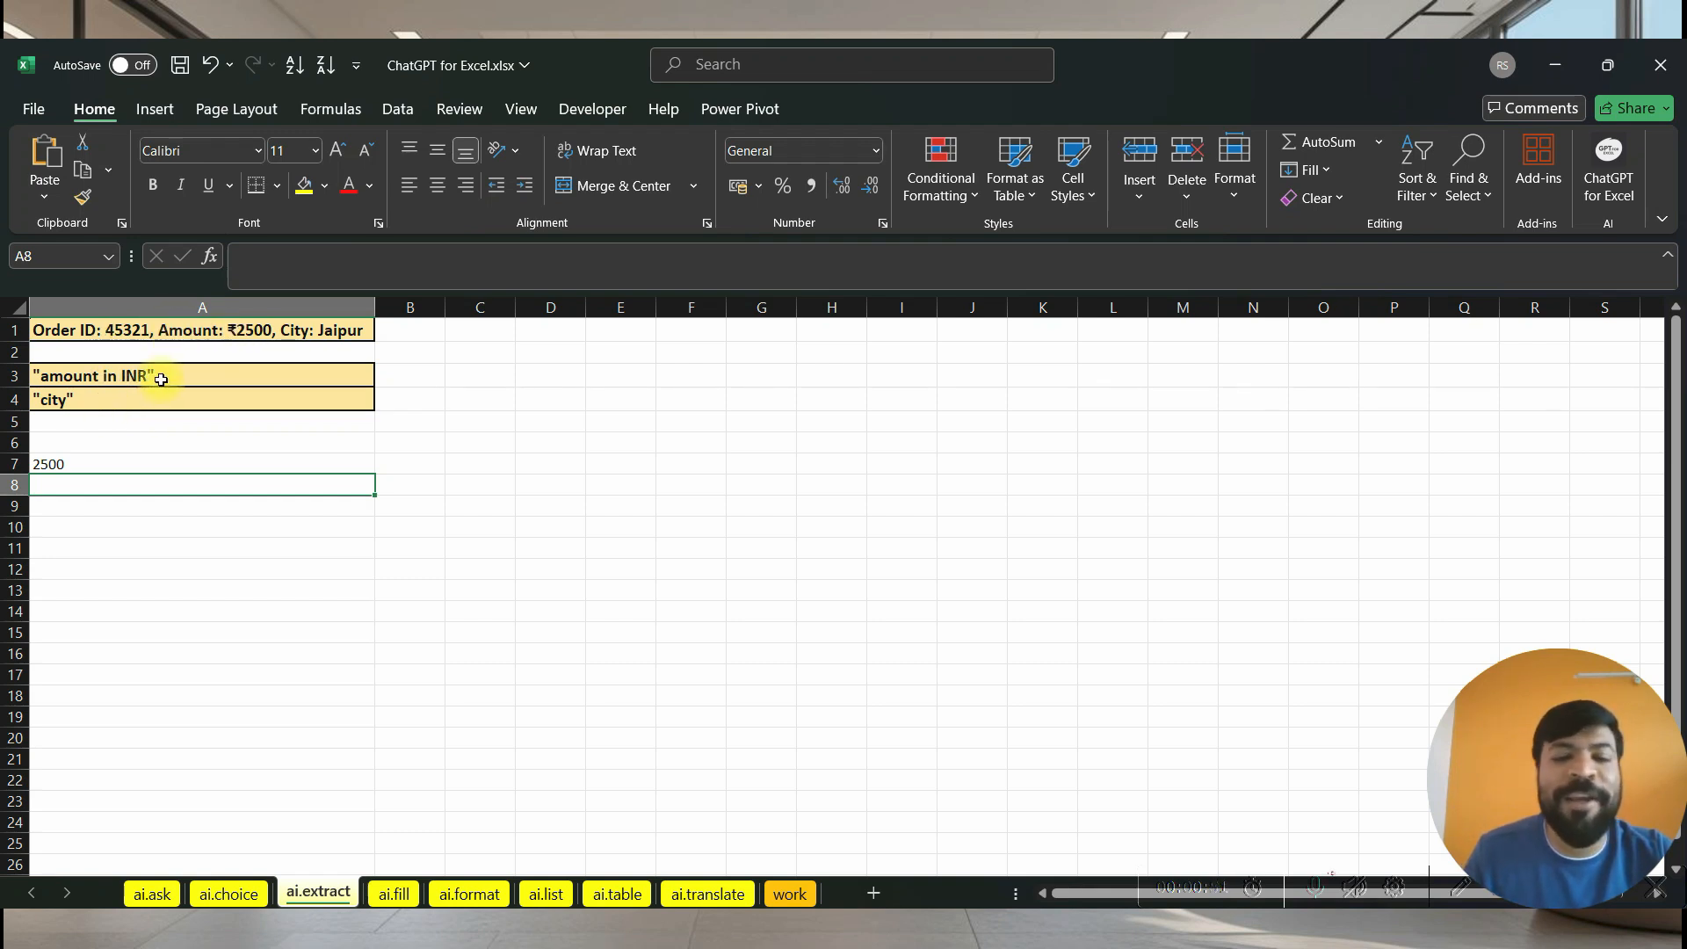
- Enter =AI.EXTRACT(A1,A4) in cell A9 to extract the city from the order text
left_click(72, 507)
type("=ai")
key("Down")
key("Down")
key("Tab")
left_click(139, 329)
type(",")
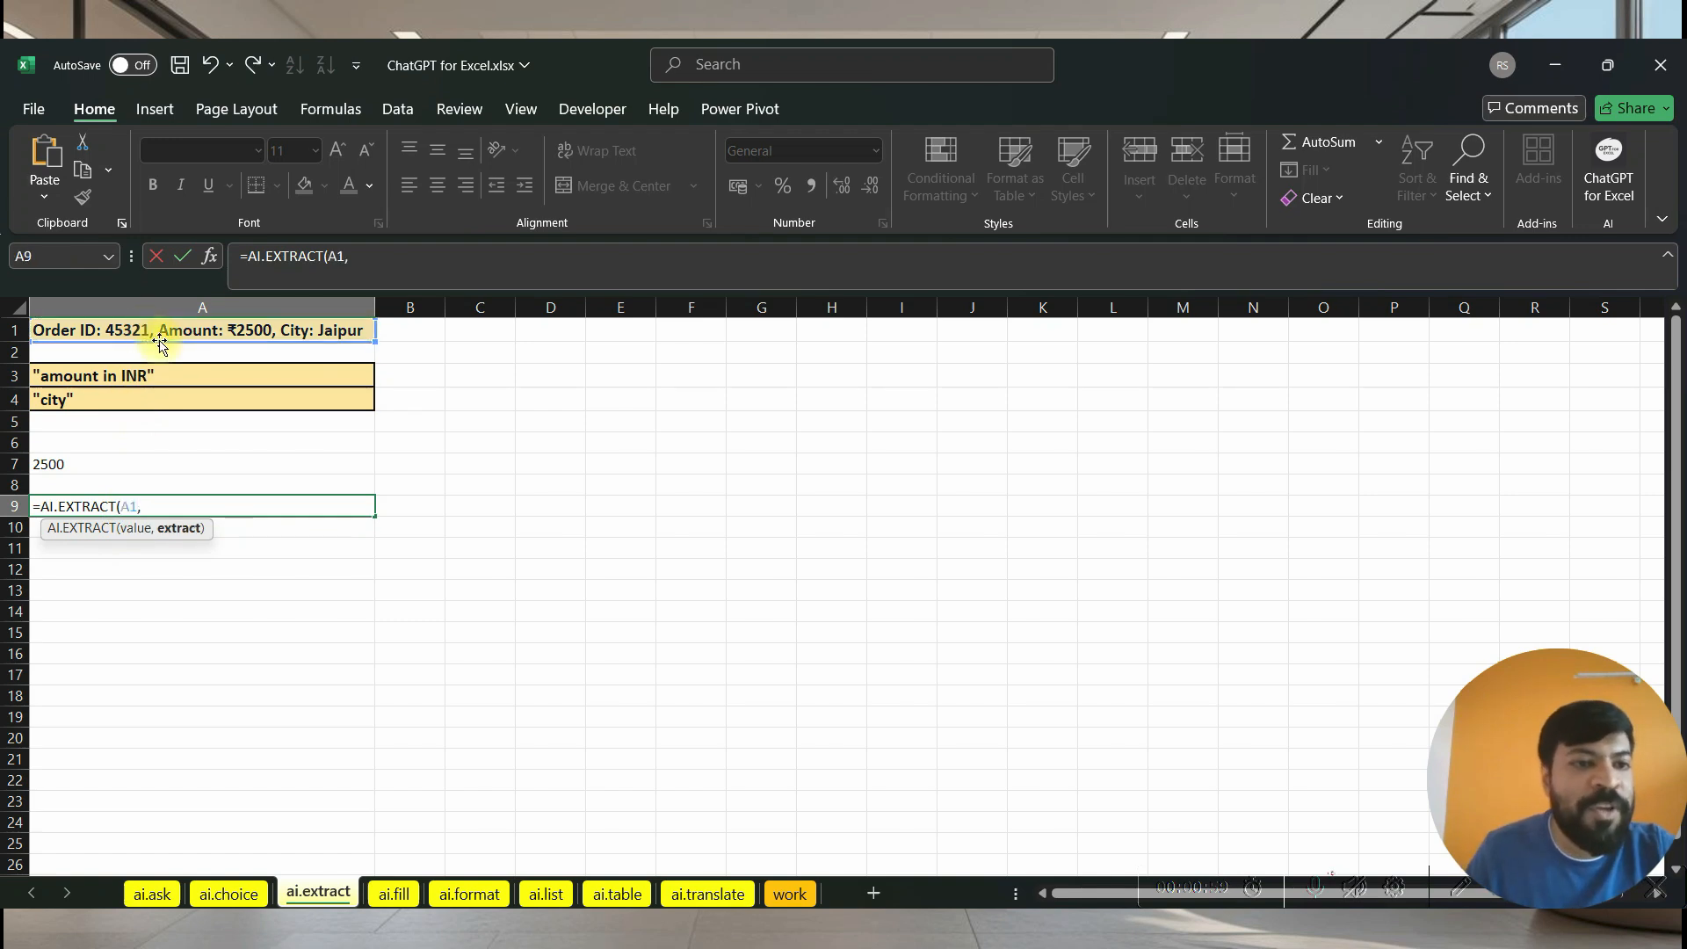
left_click(70, 397)
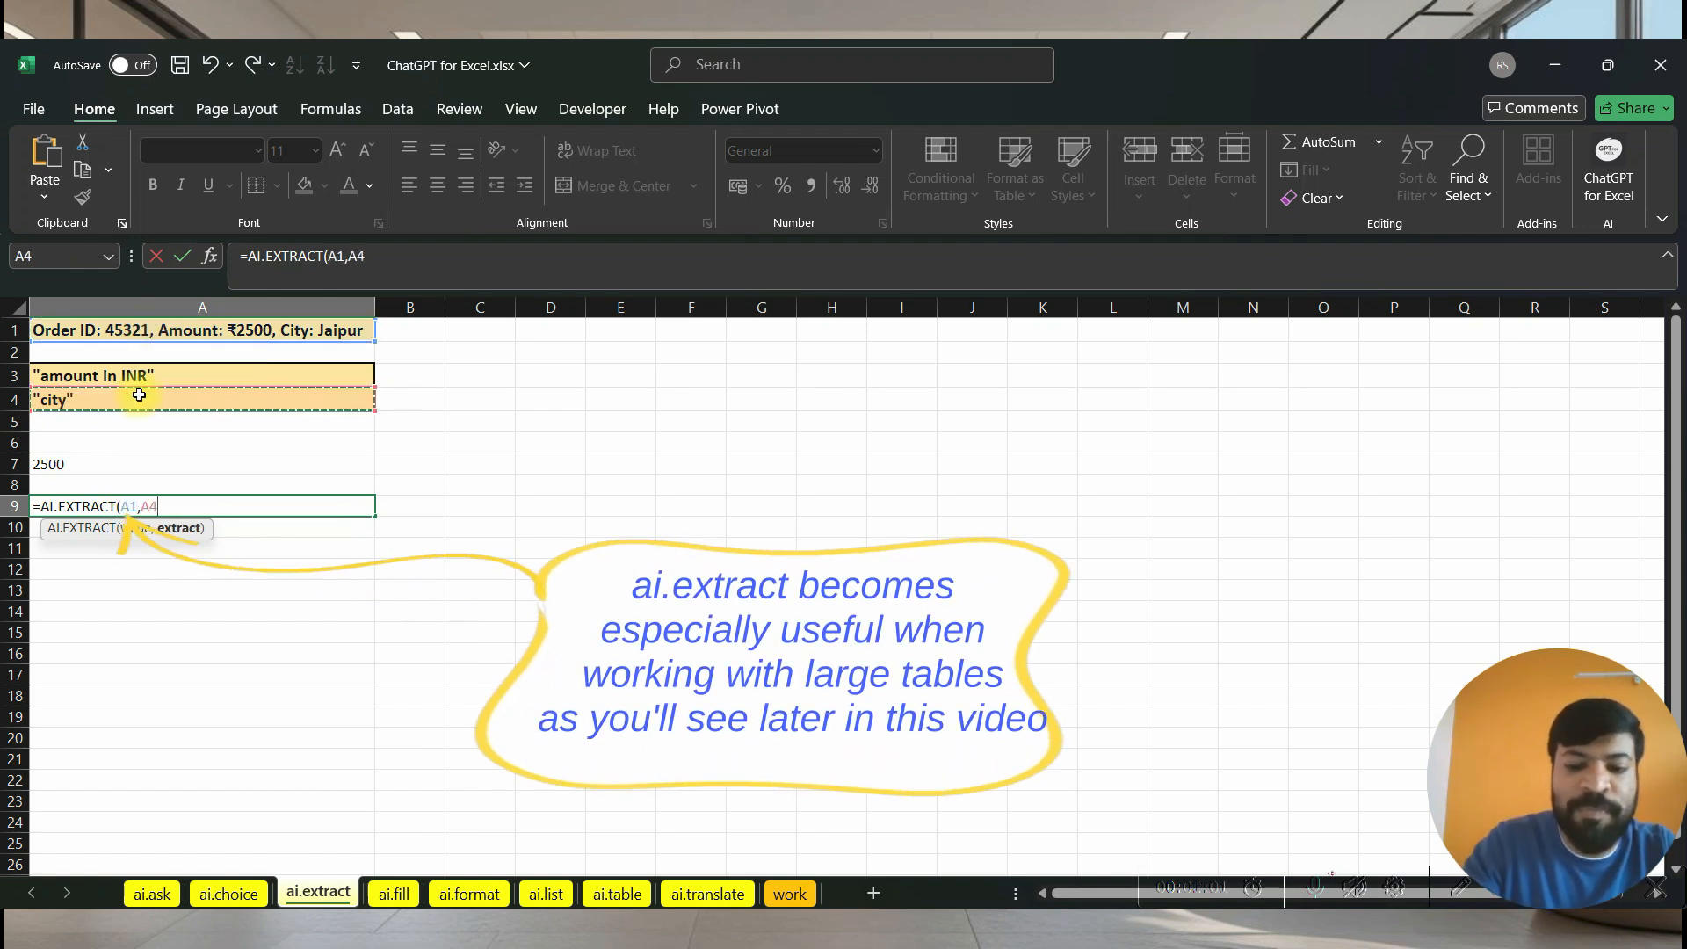
key("Return")
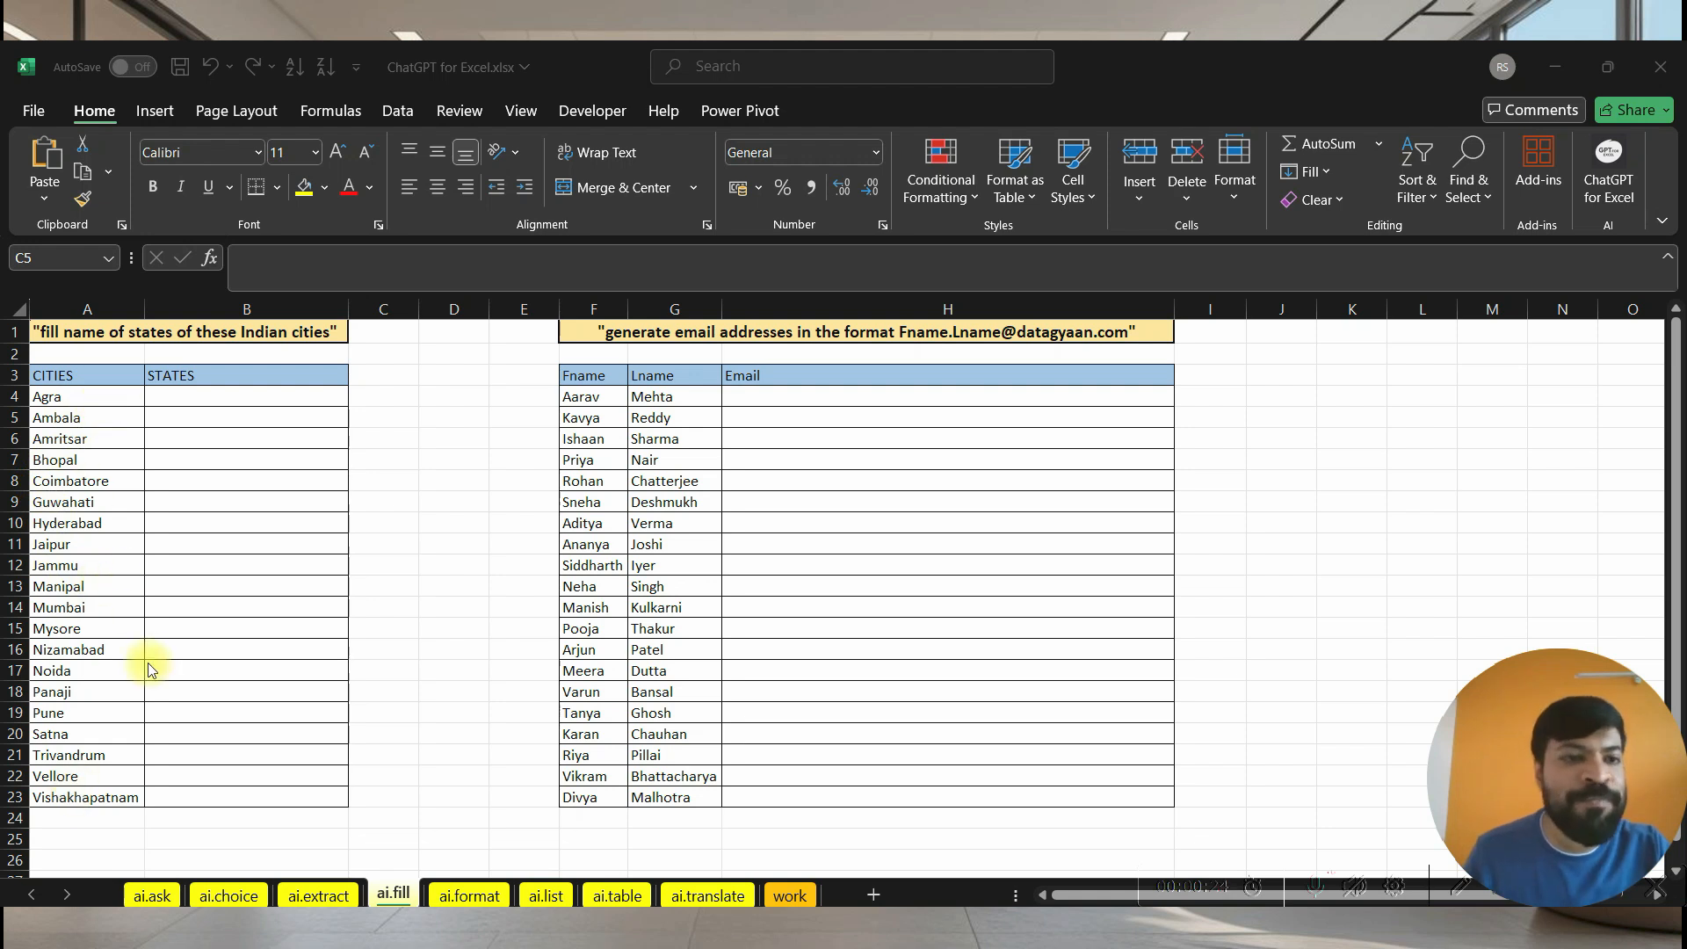
- On the ai.fill sheet, enter =AI.FILL(A4:A23,A1) in cell B4 to fill in the state for each listed city
left_click(200, 400)
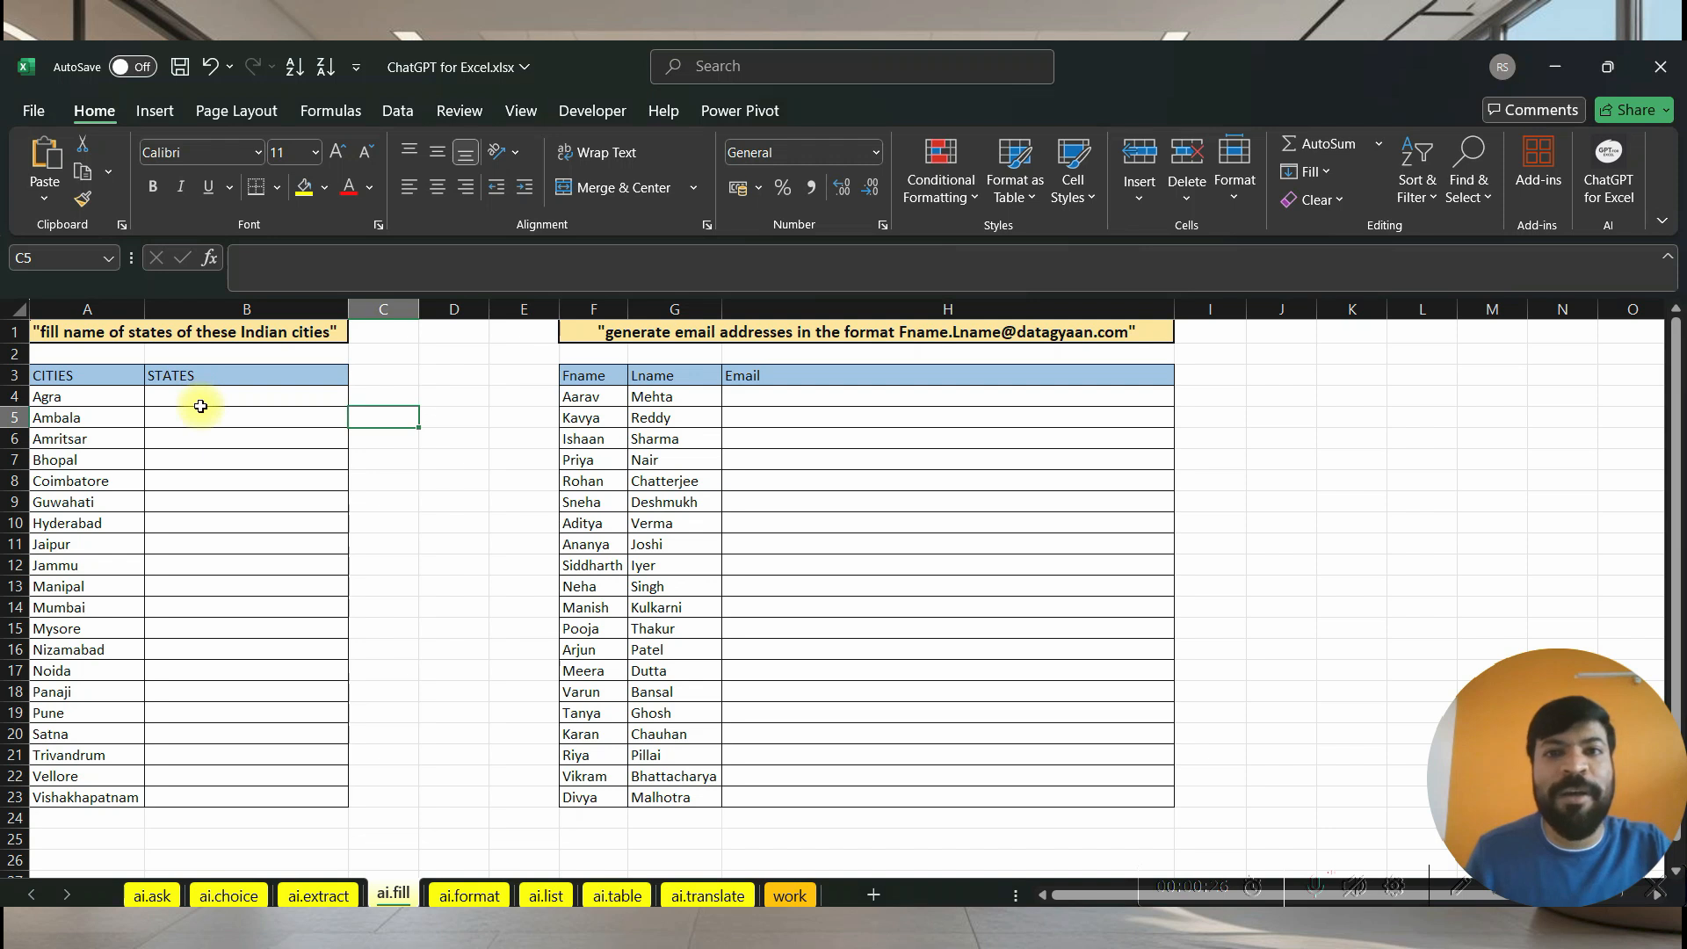
left_click(201, 402)
left_click(179, 396)
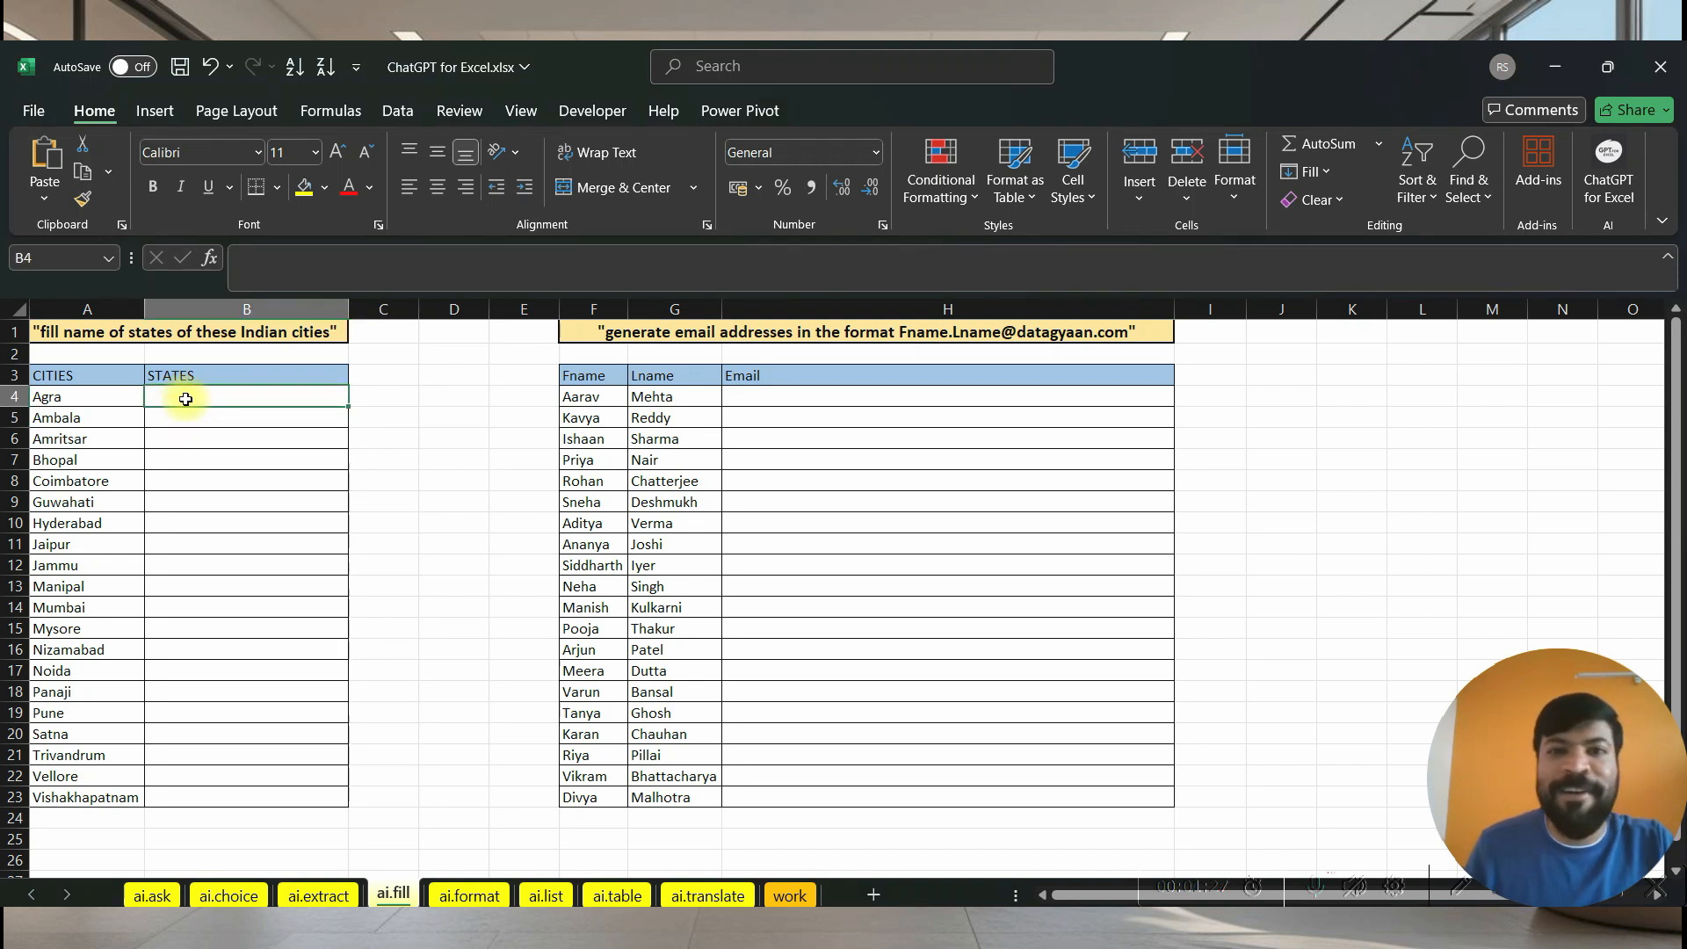
type("=ai")
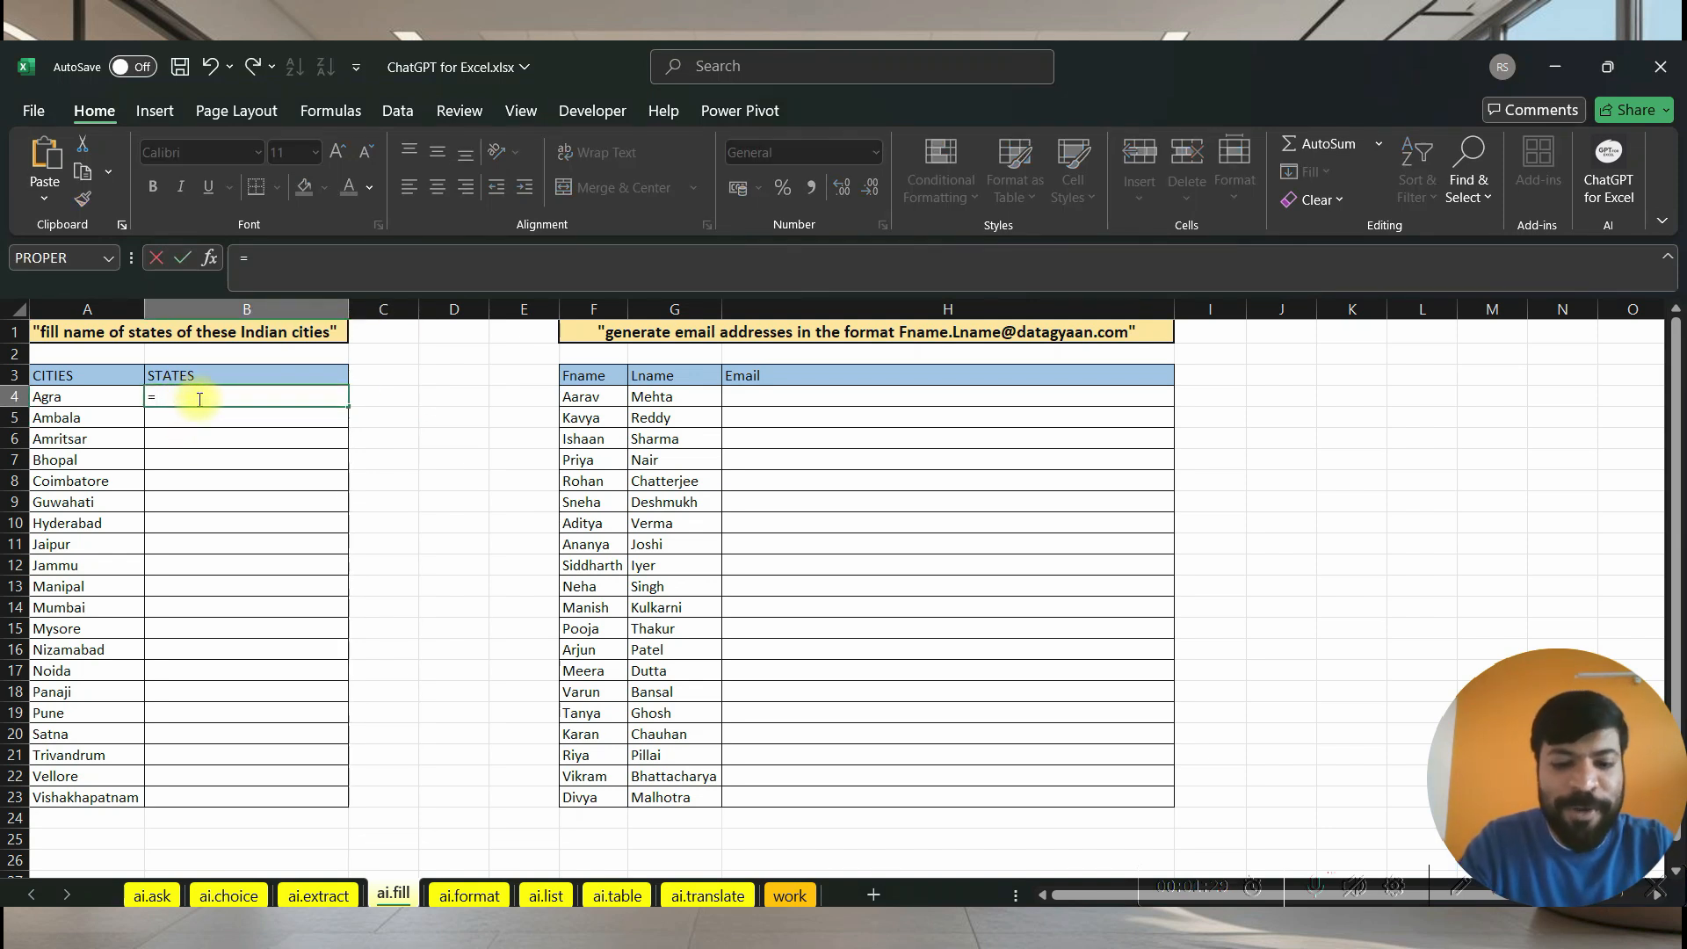
key("Down")
key("Down")
key("Down")
key("Tab")
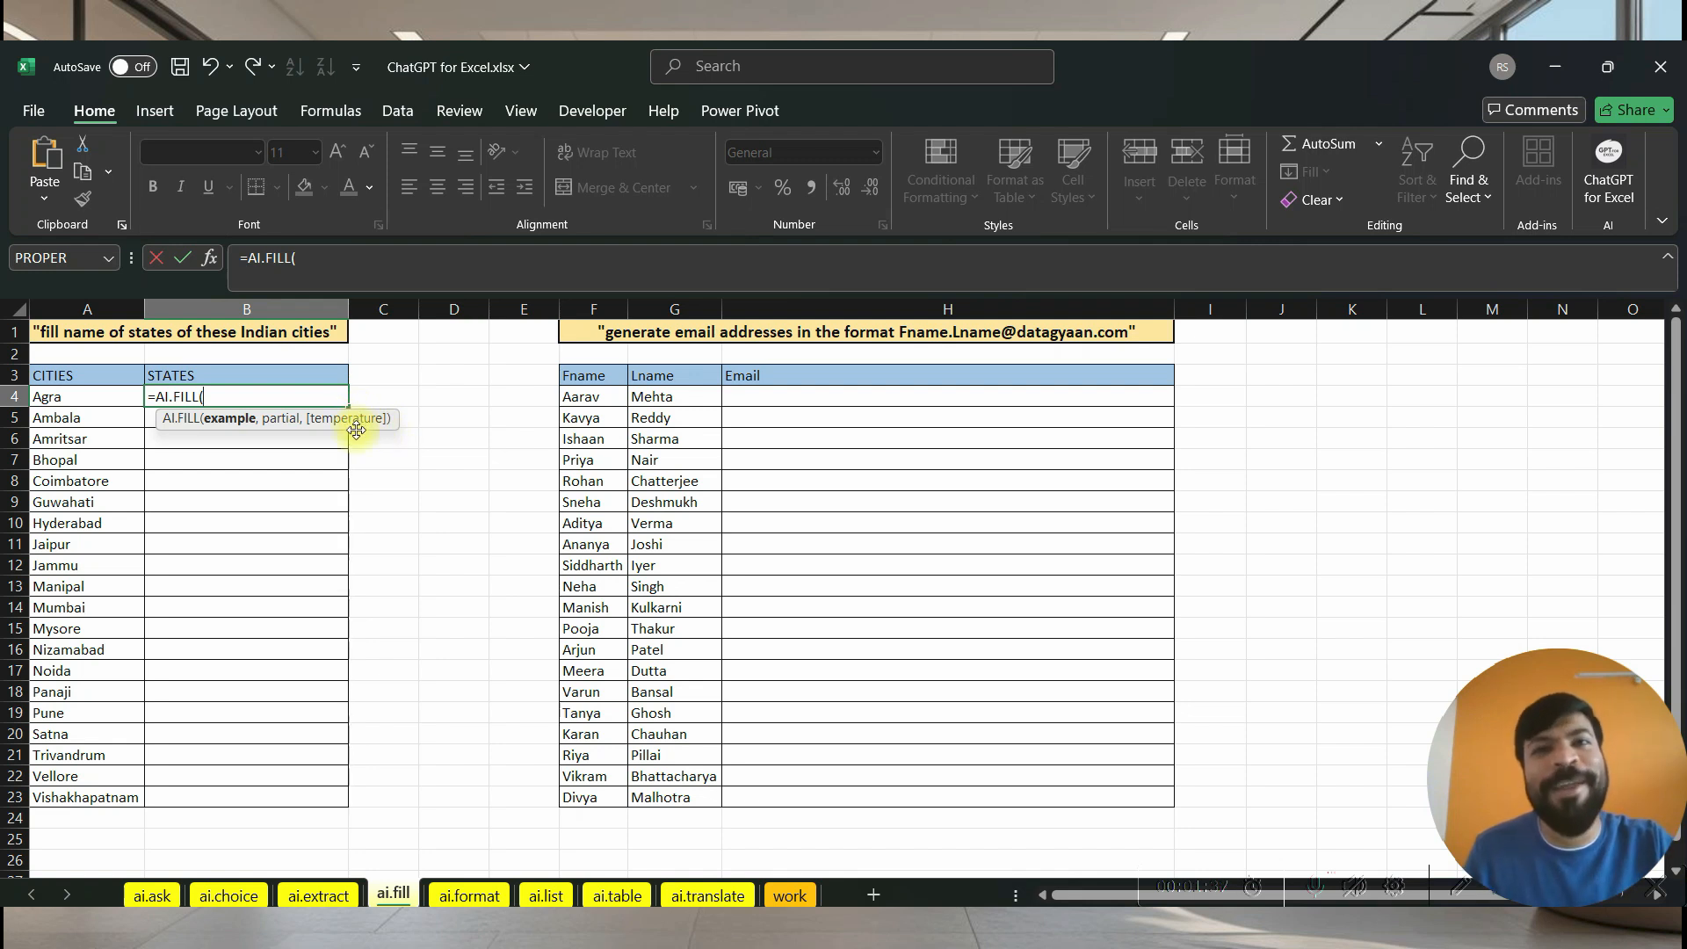
left_click(73, 396)
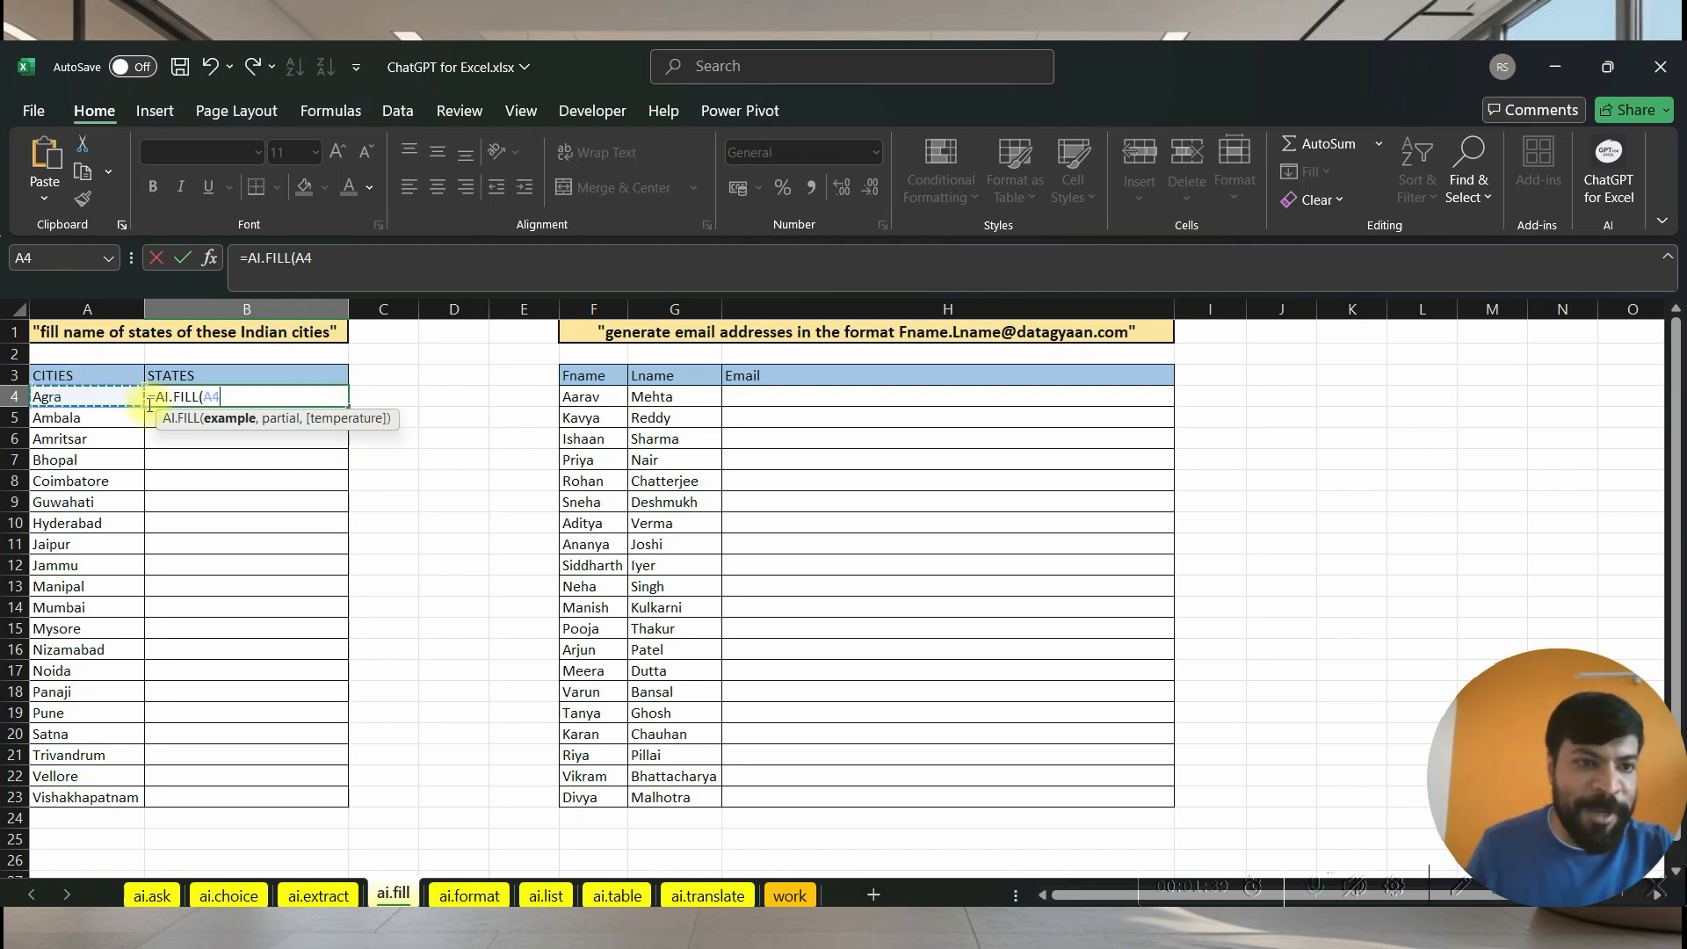
key("ctrl+shift+Down")
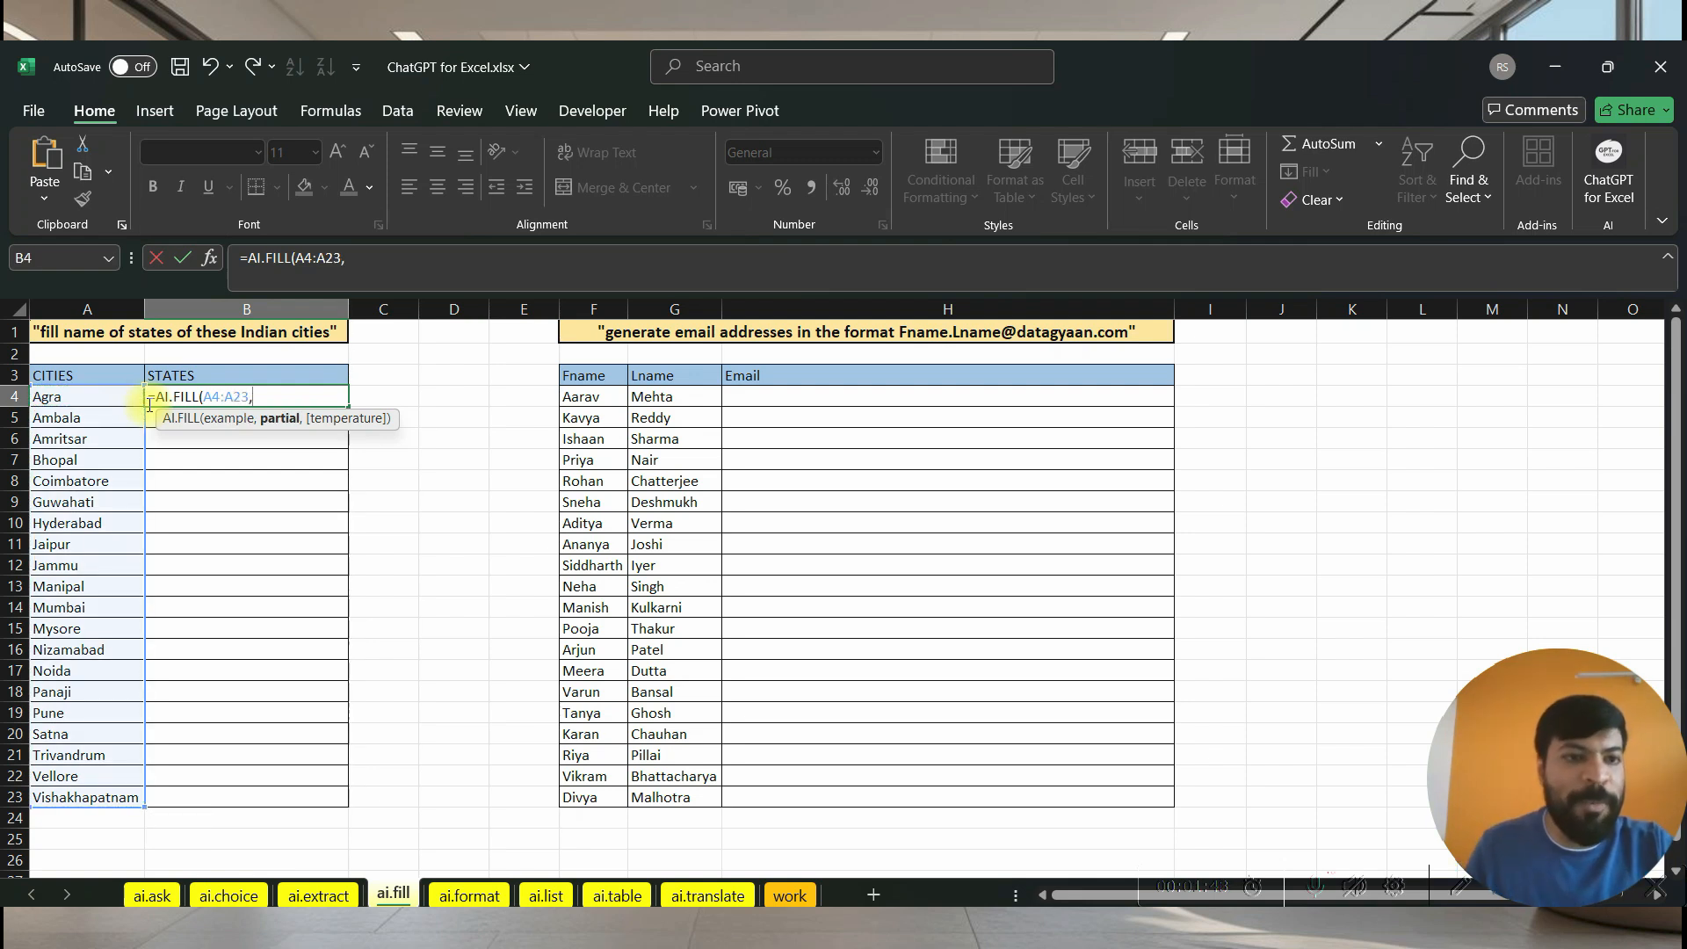
type(",")
left_click(102, 332)
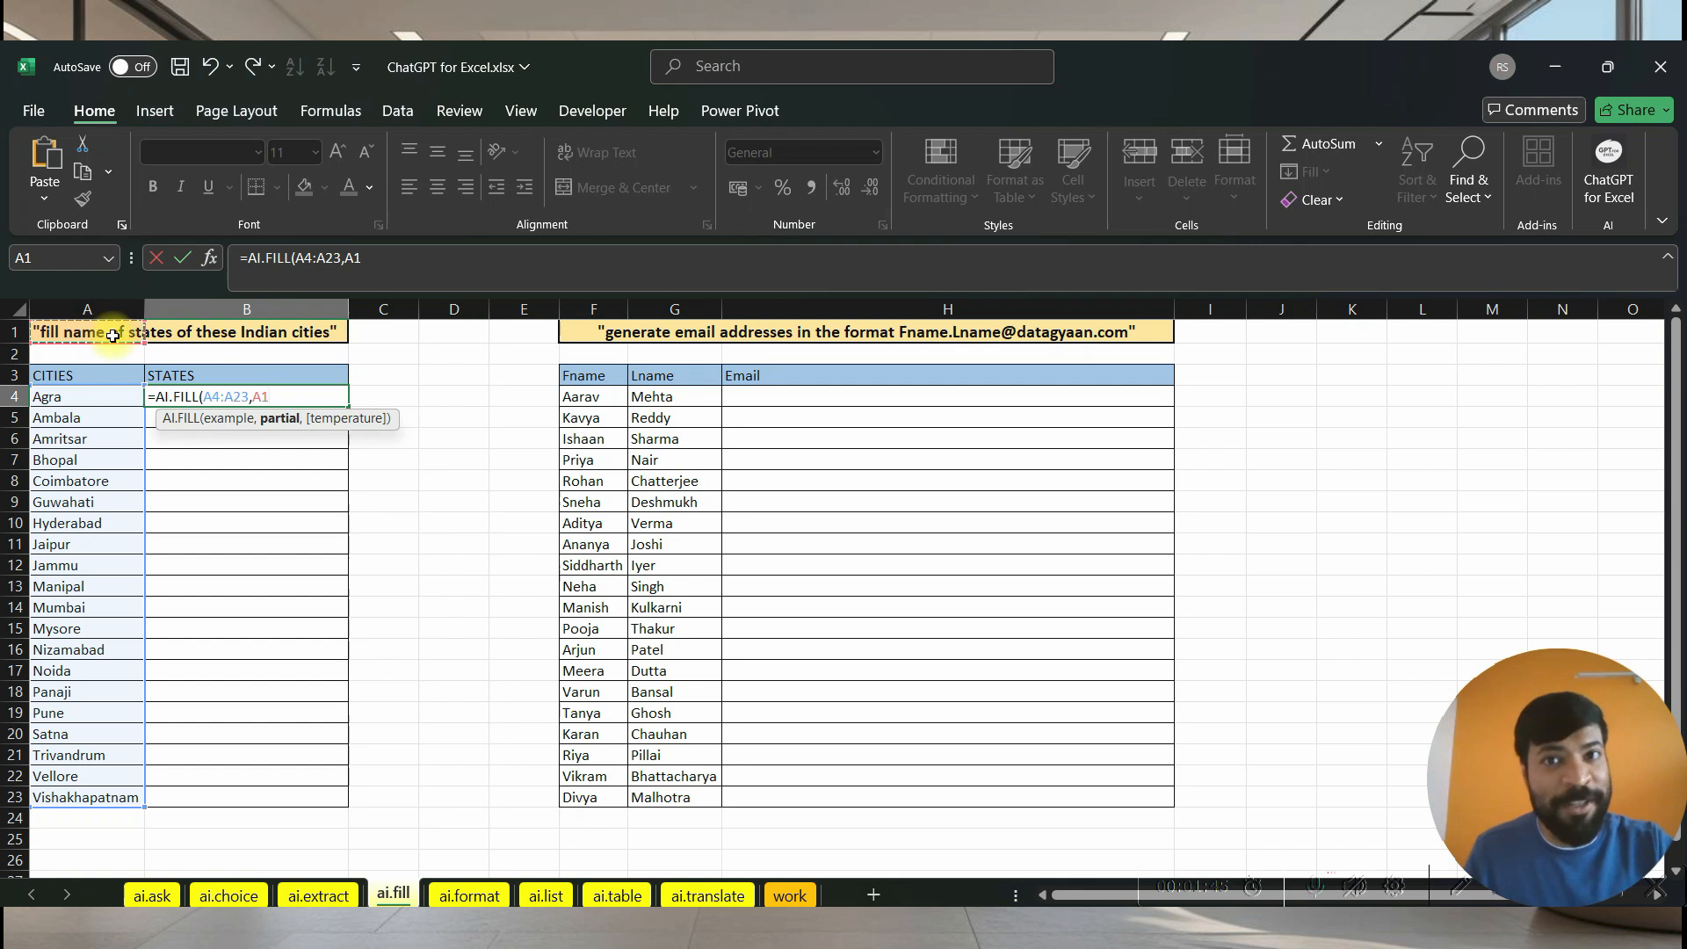
type(")")
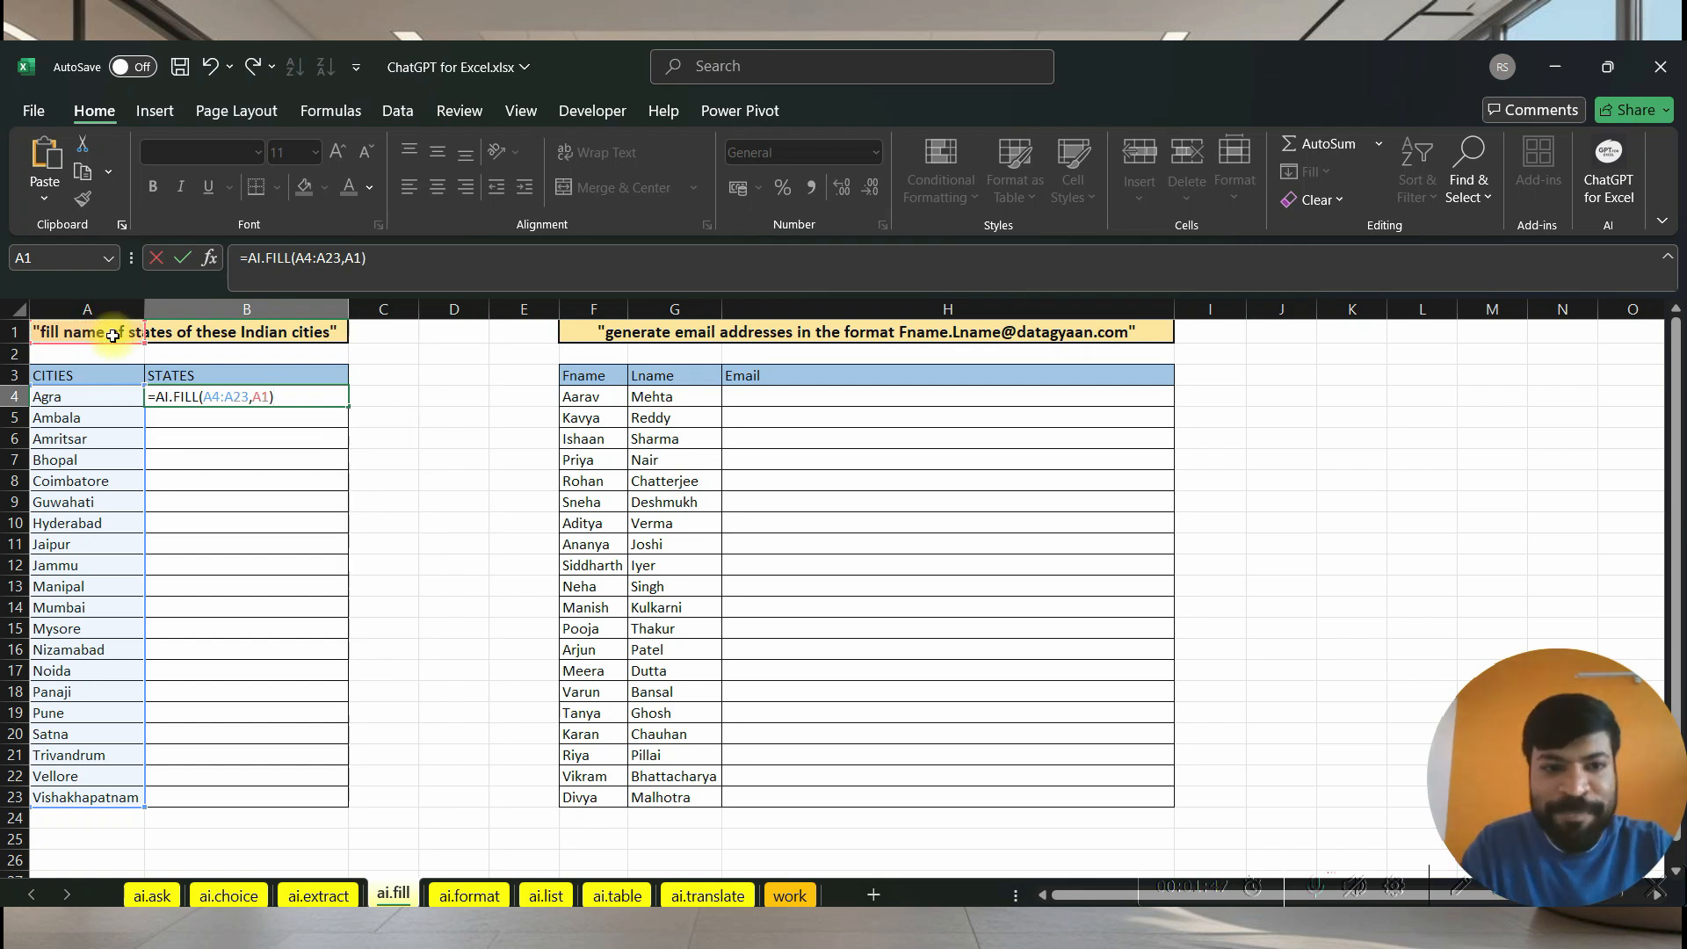
key("Return")
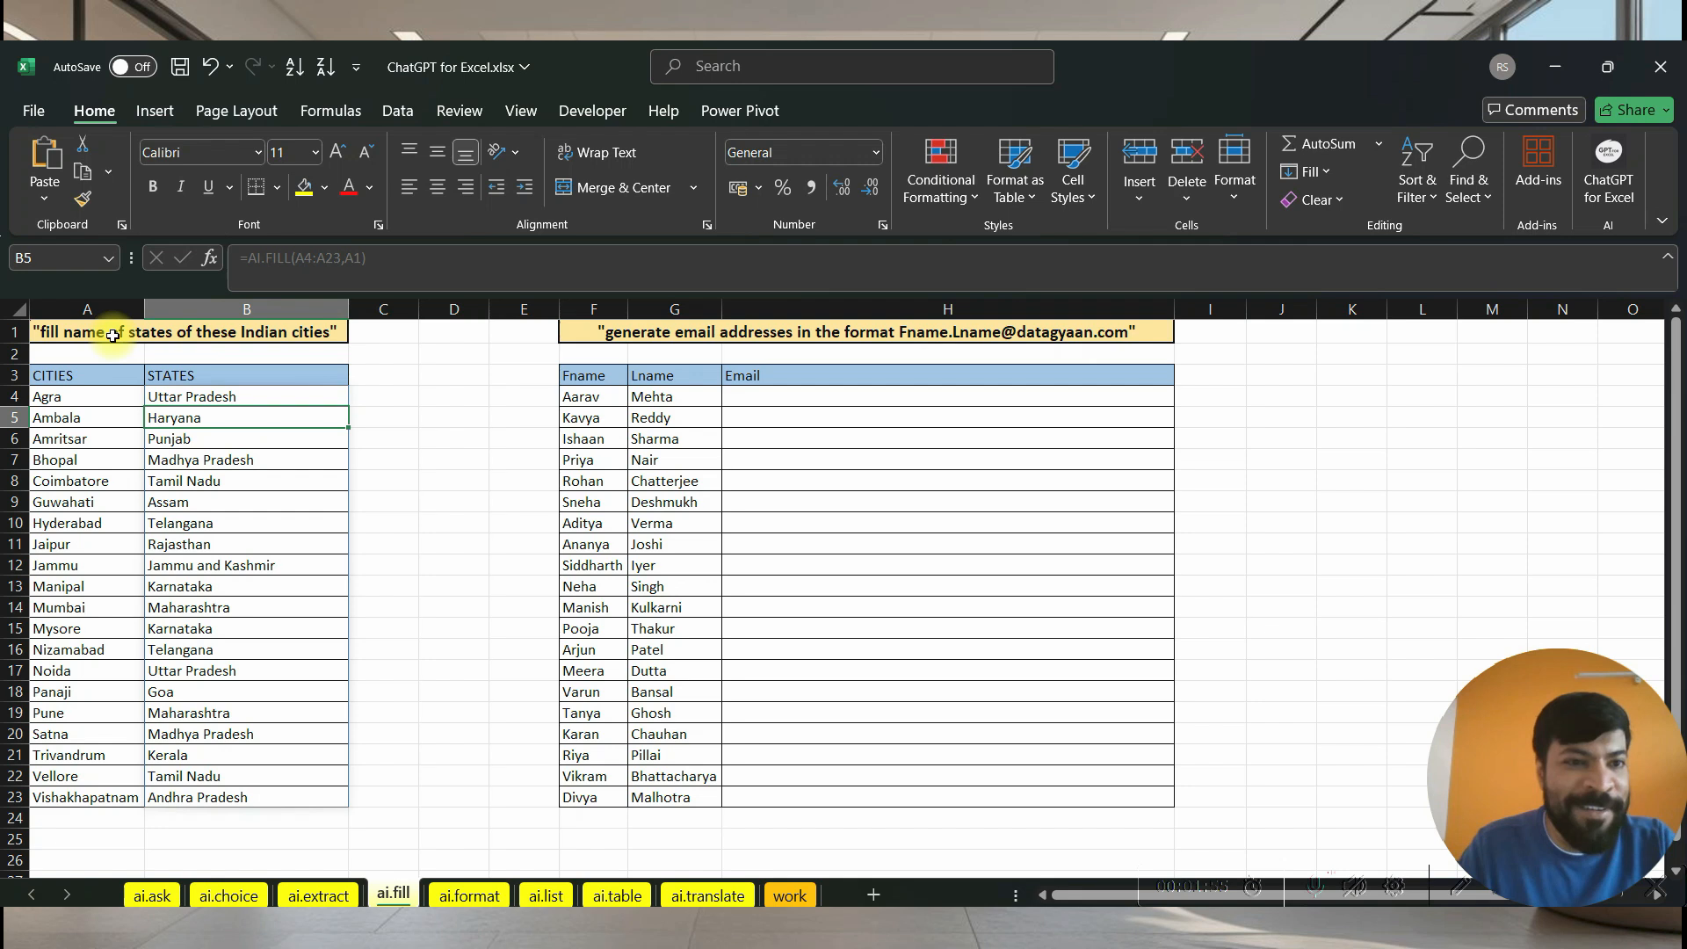
- Read the email-generation prompt in the merged cell F1 above the names table
key("Right")
key("Right")
key("Right")
key("Right")
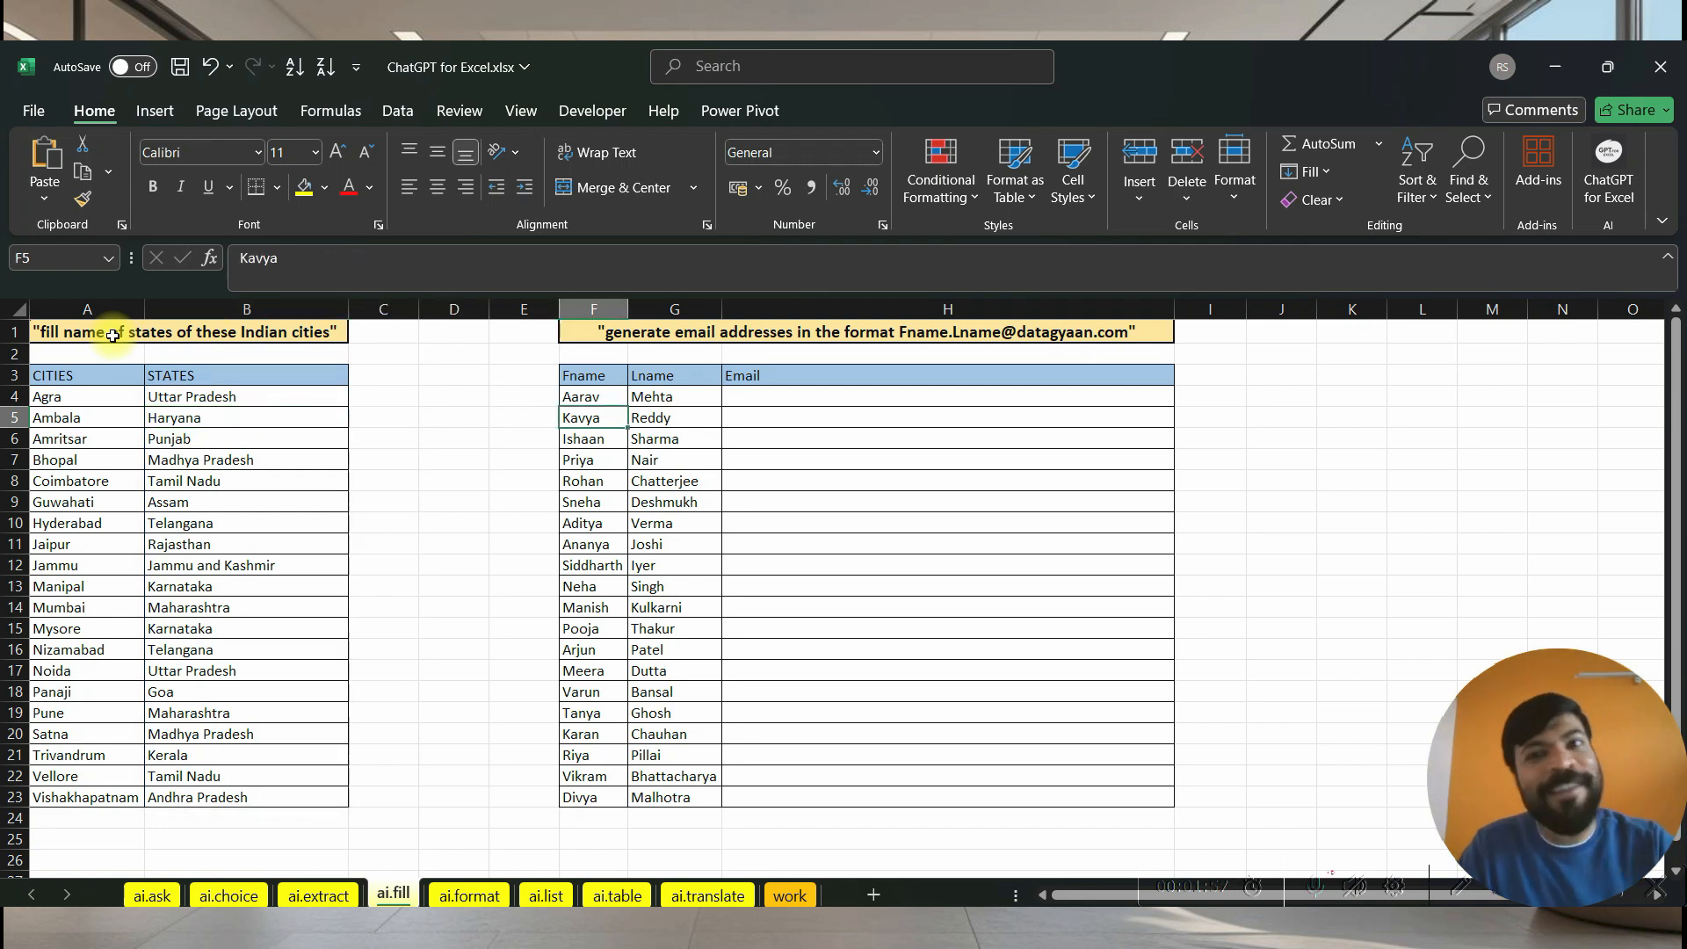
key("Right")
key("Right")
key("Up")
key("Up")
key("Up")
key("Up")
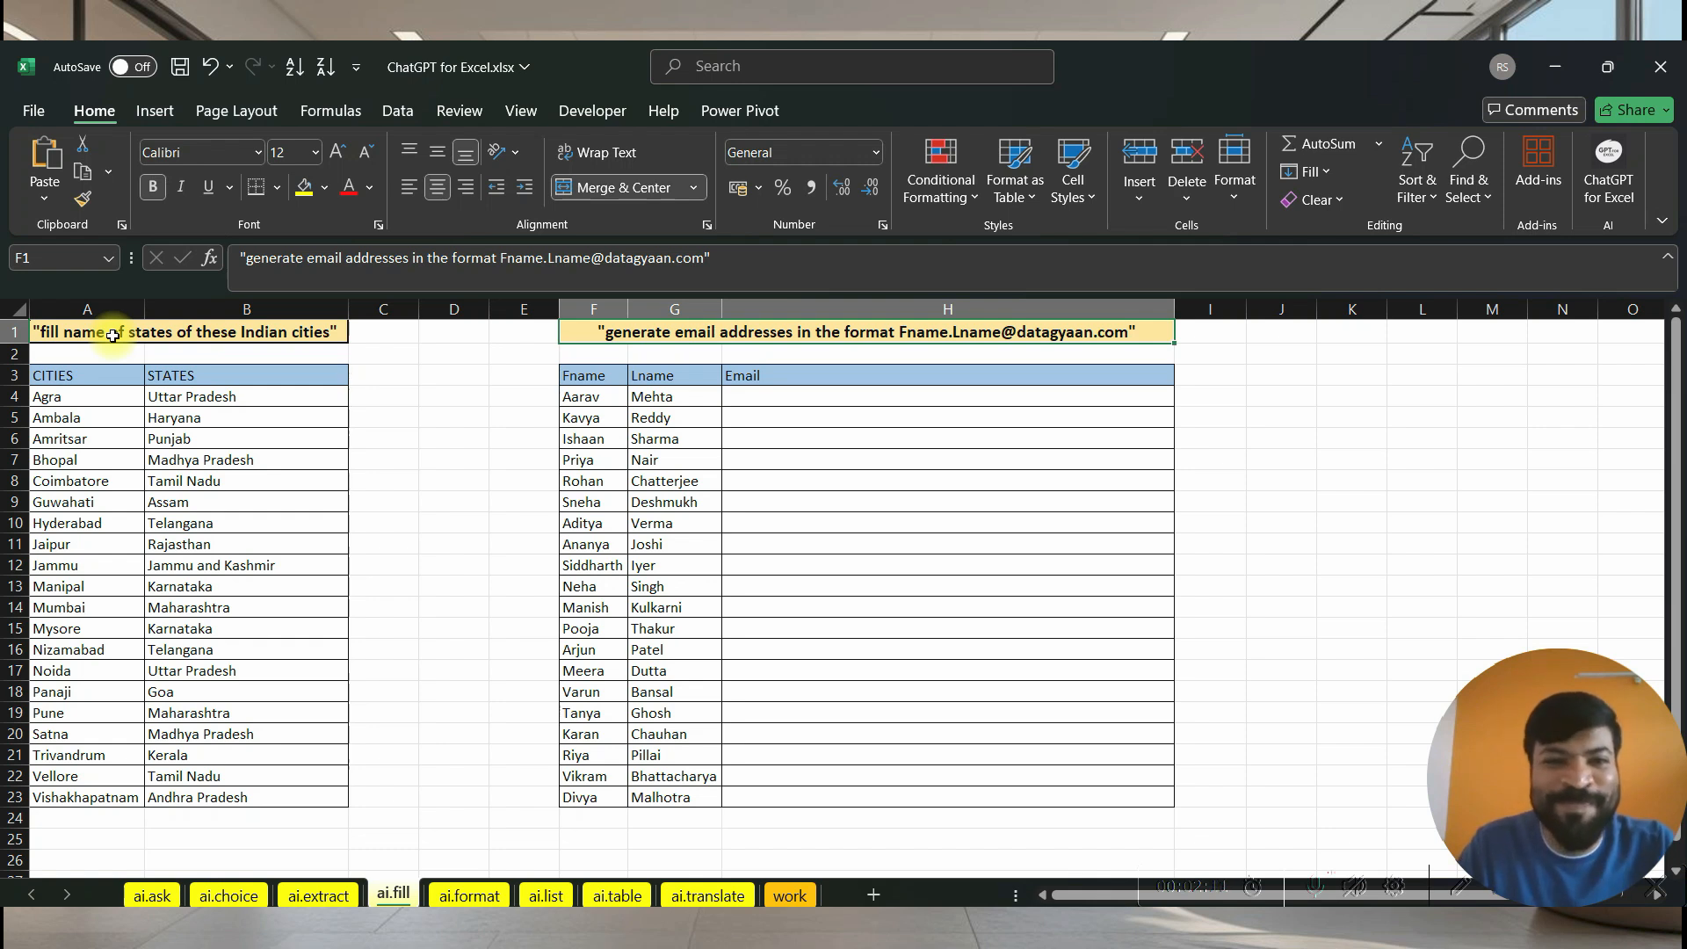
- Look through the first-name and last-name columns of the names table
key("Down")
key("Down")
key("Left")
key("Left")
key("Down")
key("Down")
key("Down")
key("Down")
key("Down")
key("Right")
key("Up")
key("Up")
key("Up")
key("Up")
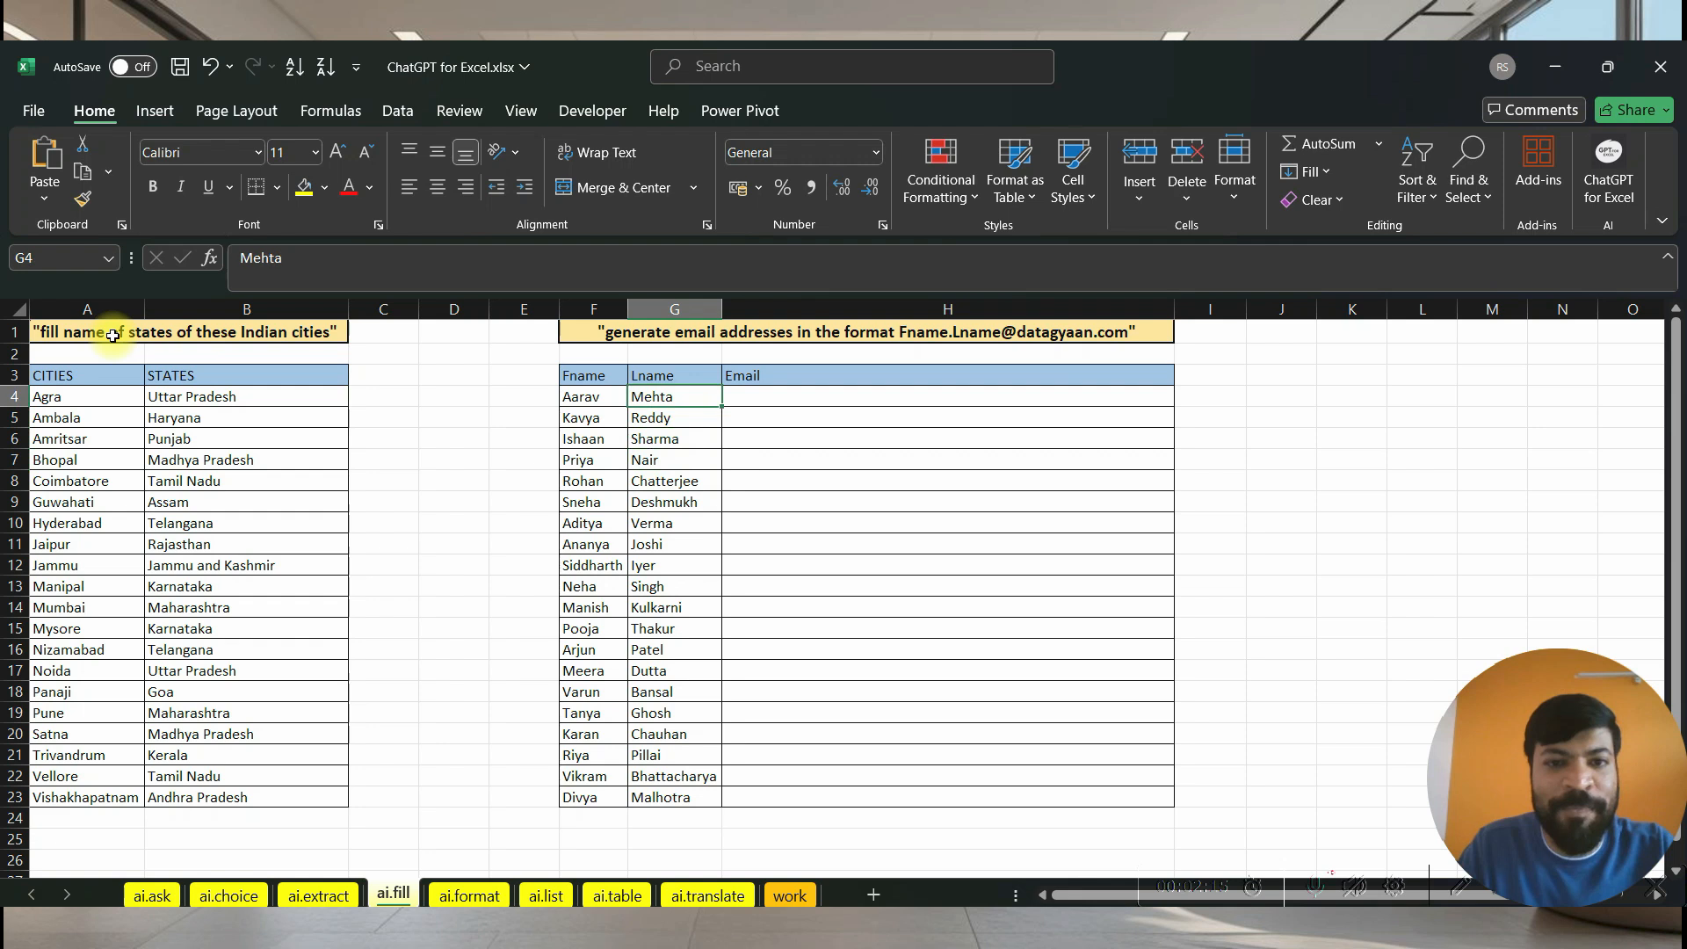
- Enter =AI.FILL(F4:G23,F1) in cell H4 to generate email addresses from the first and last names
key("Right")
type("=")
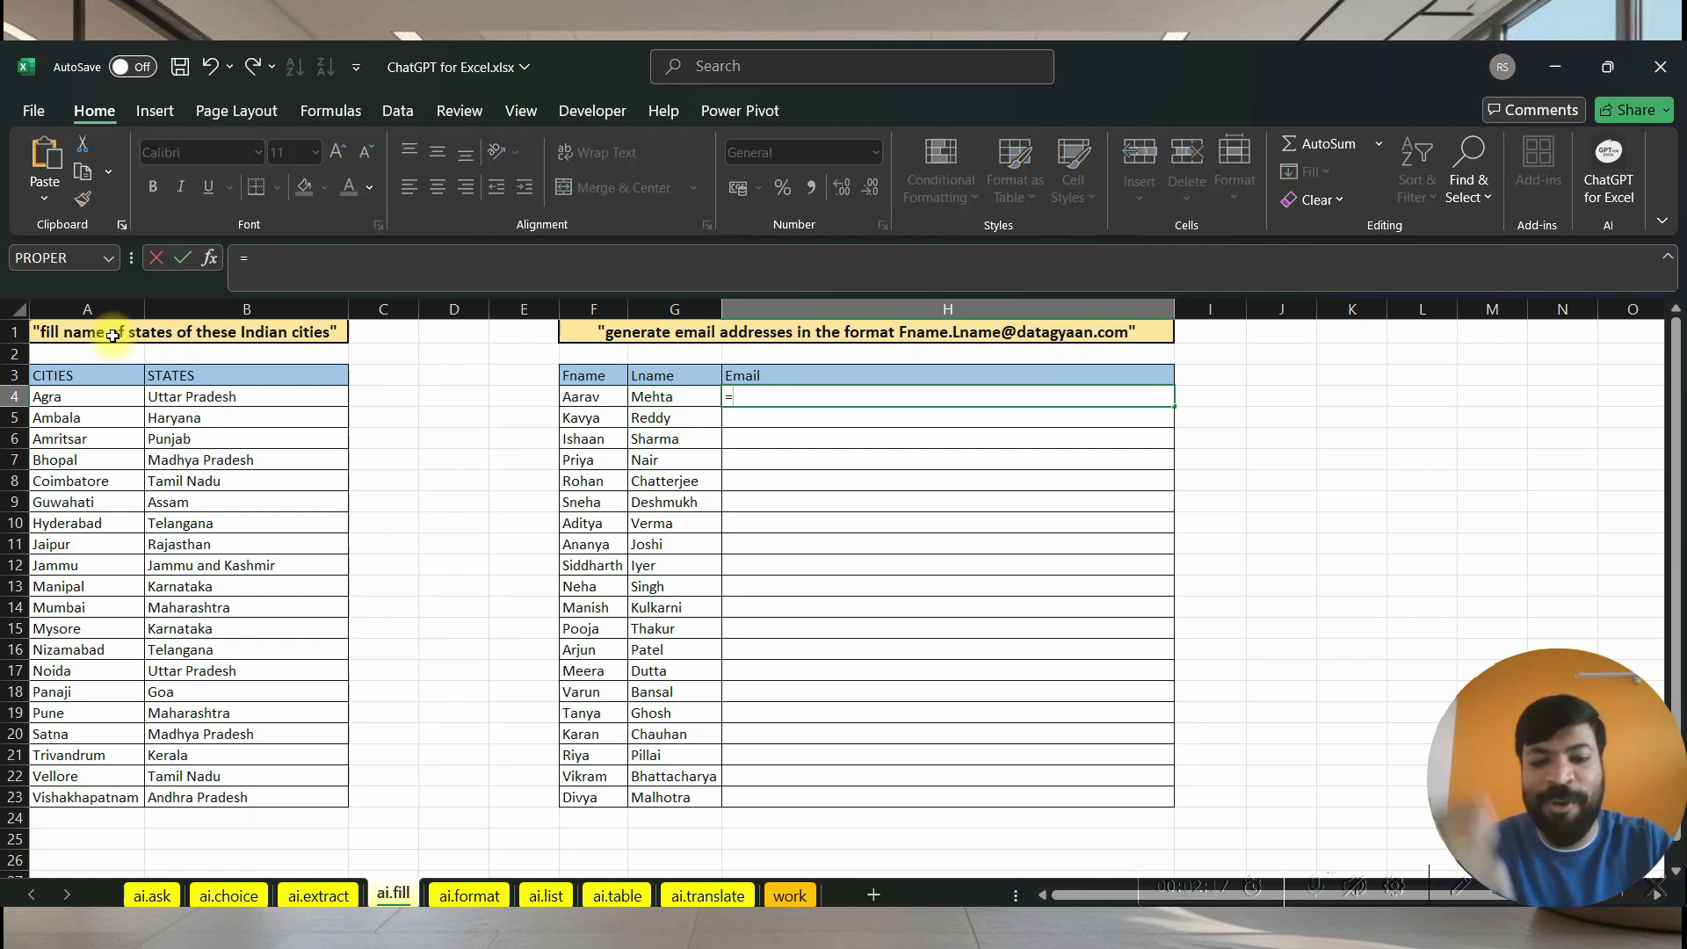
type("ai")
key("Down")
key("Down")
key("Down")
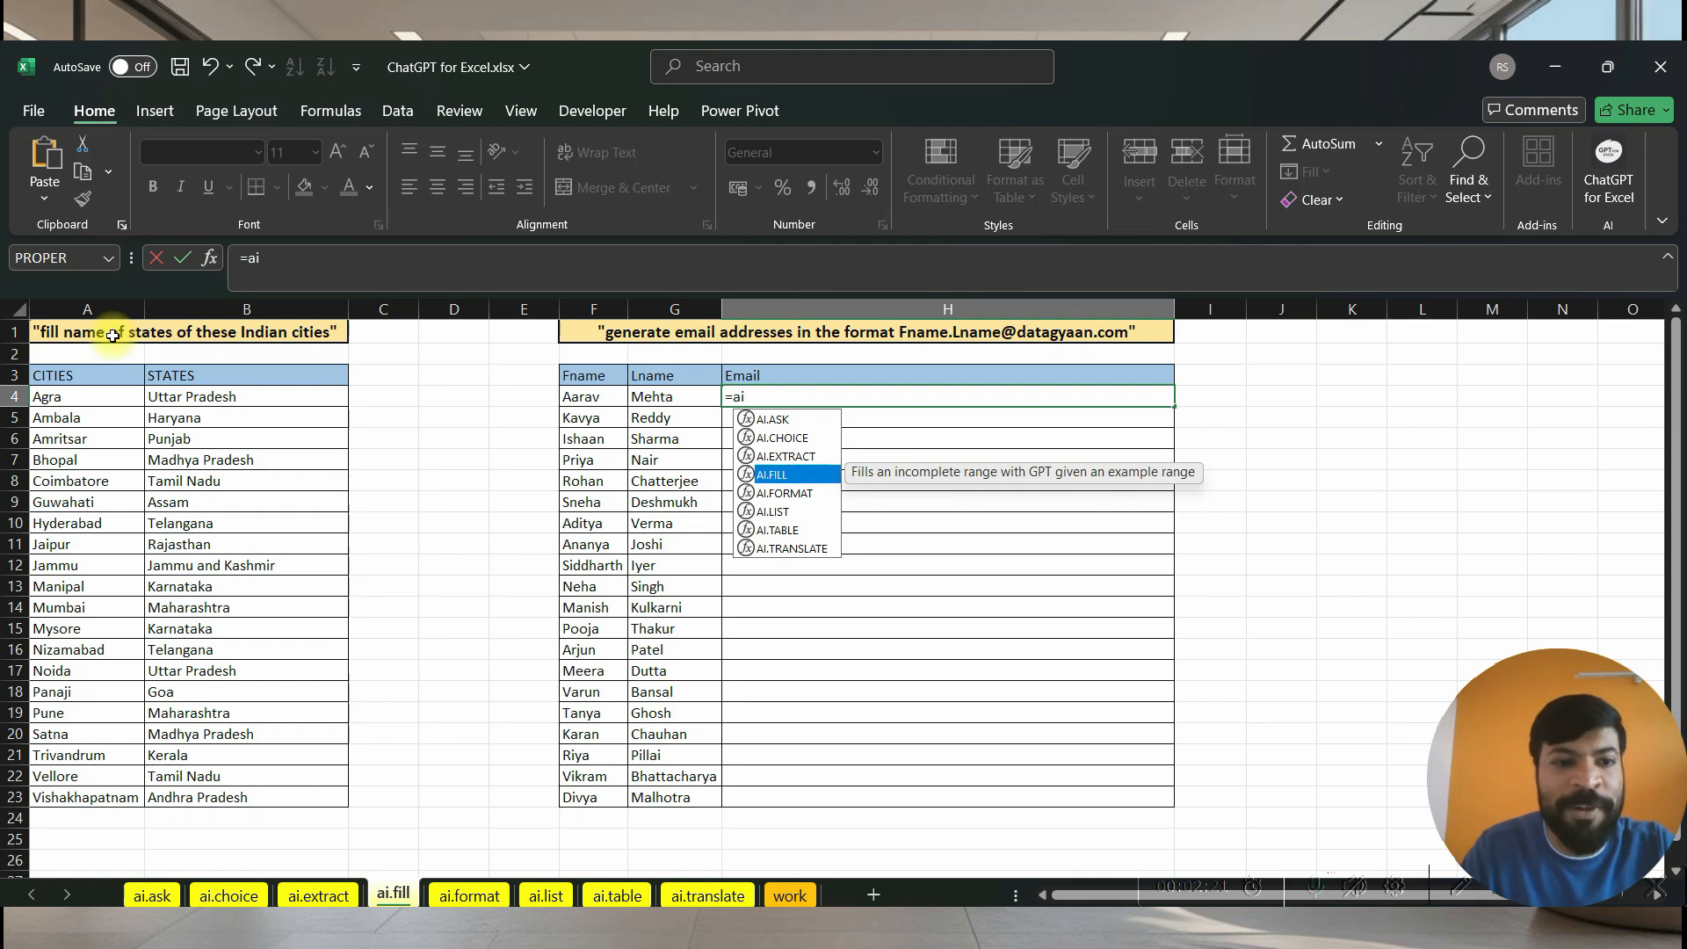
key("Tab")
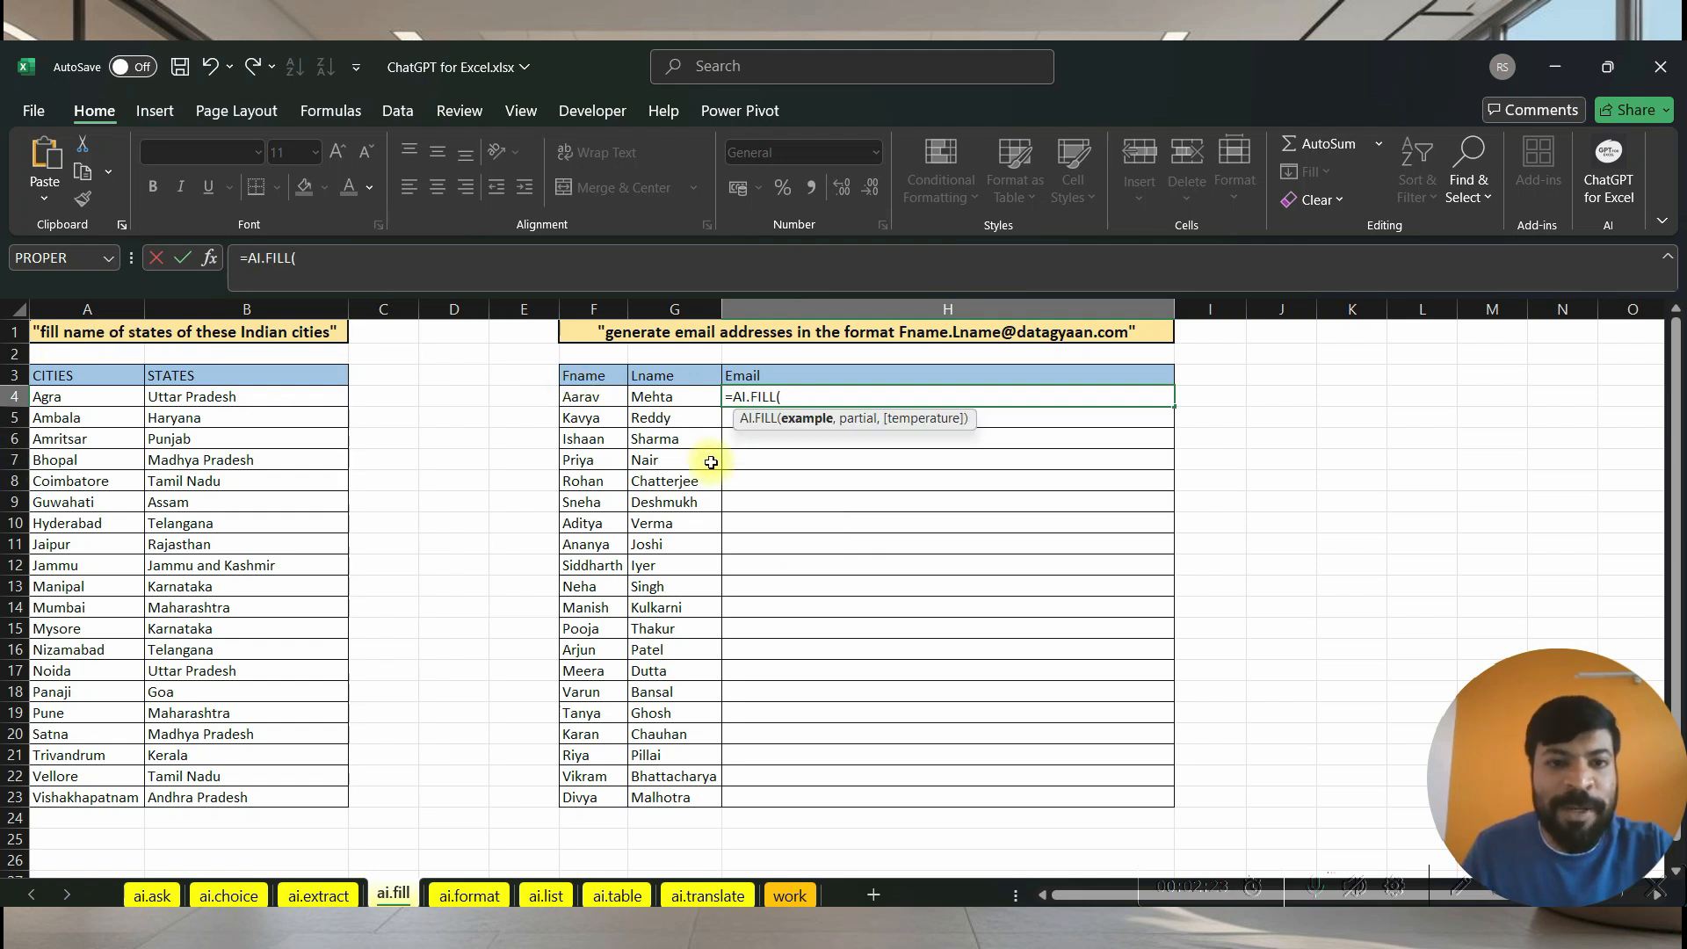
left_click(586, 403)
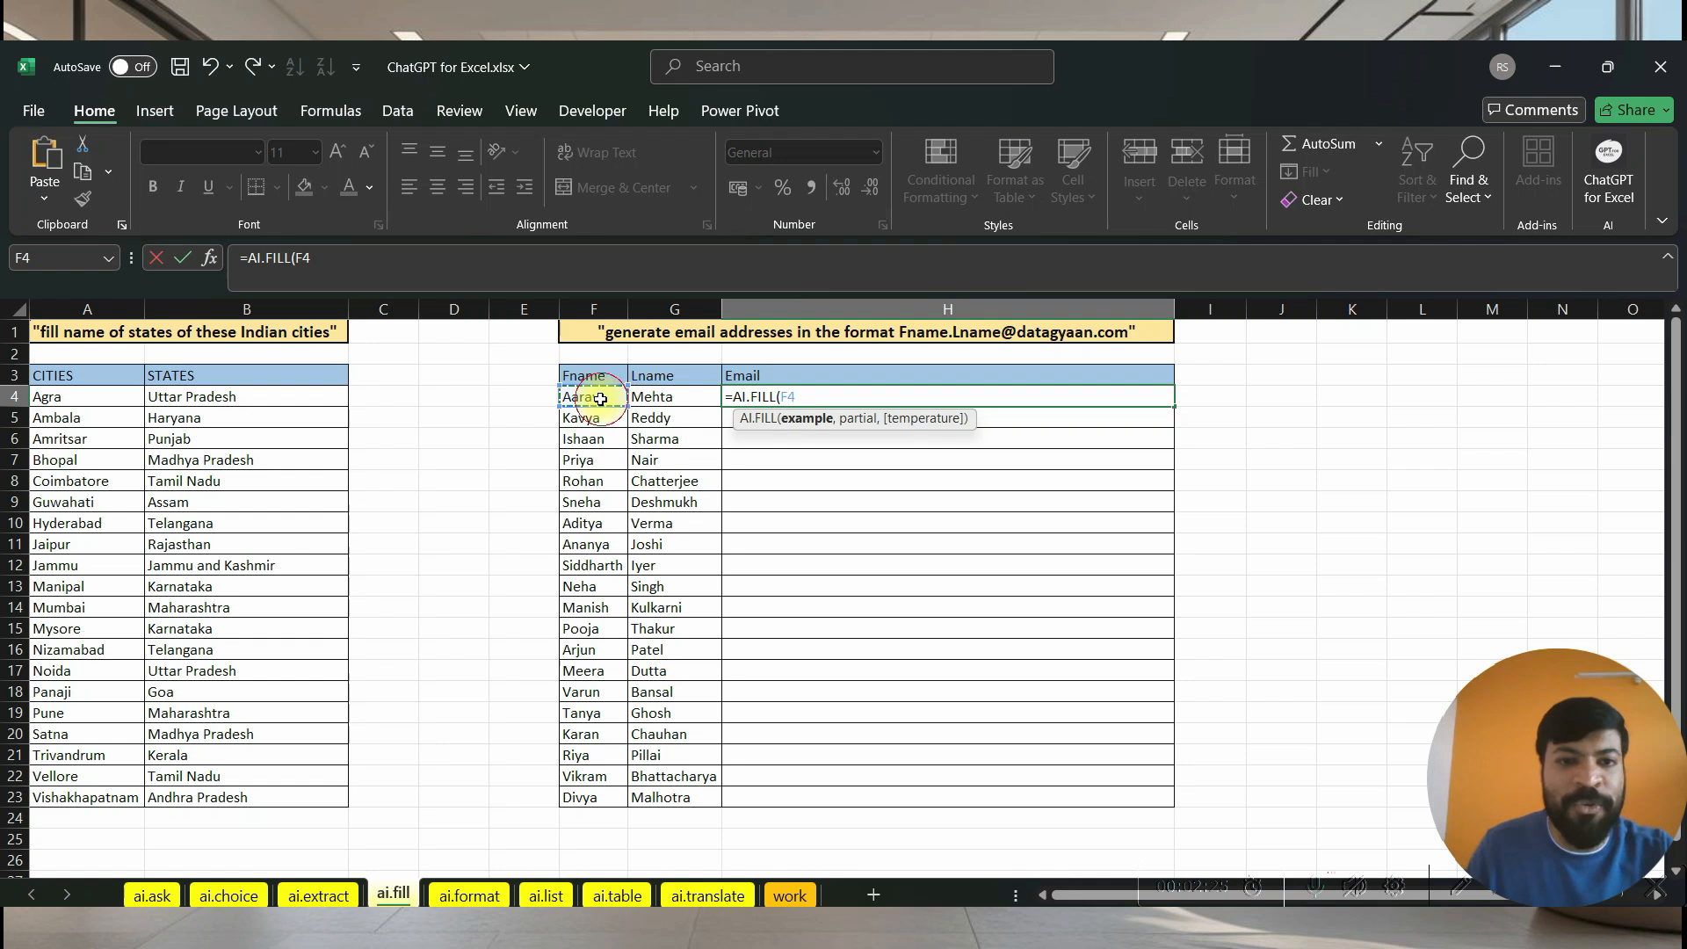
key("ctrl+shift+Right")
key("ctrl+shift+Down")
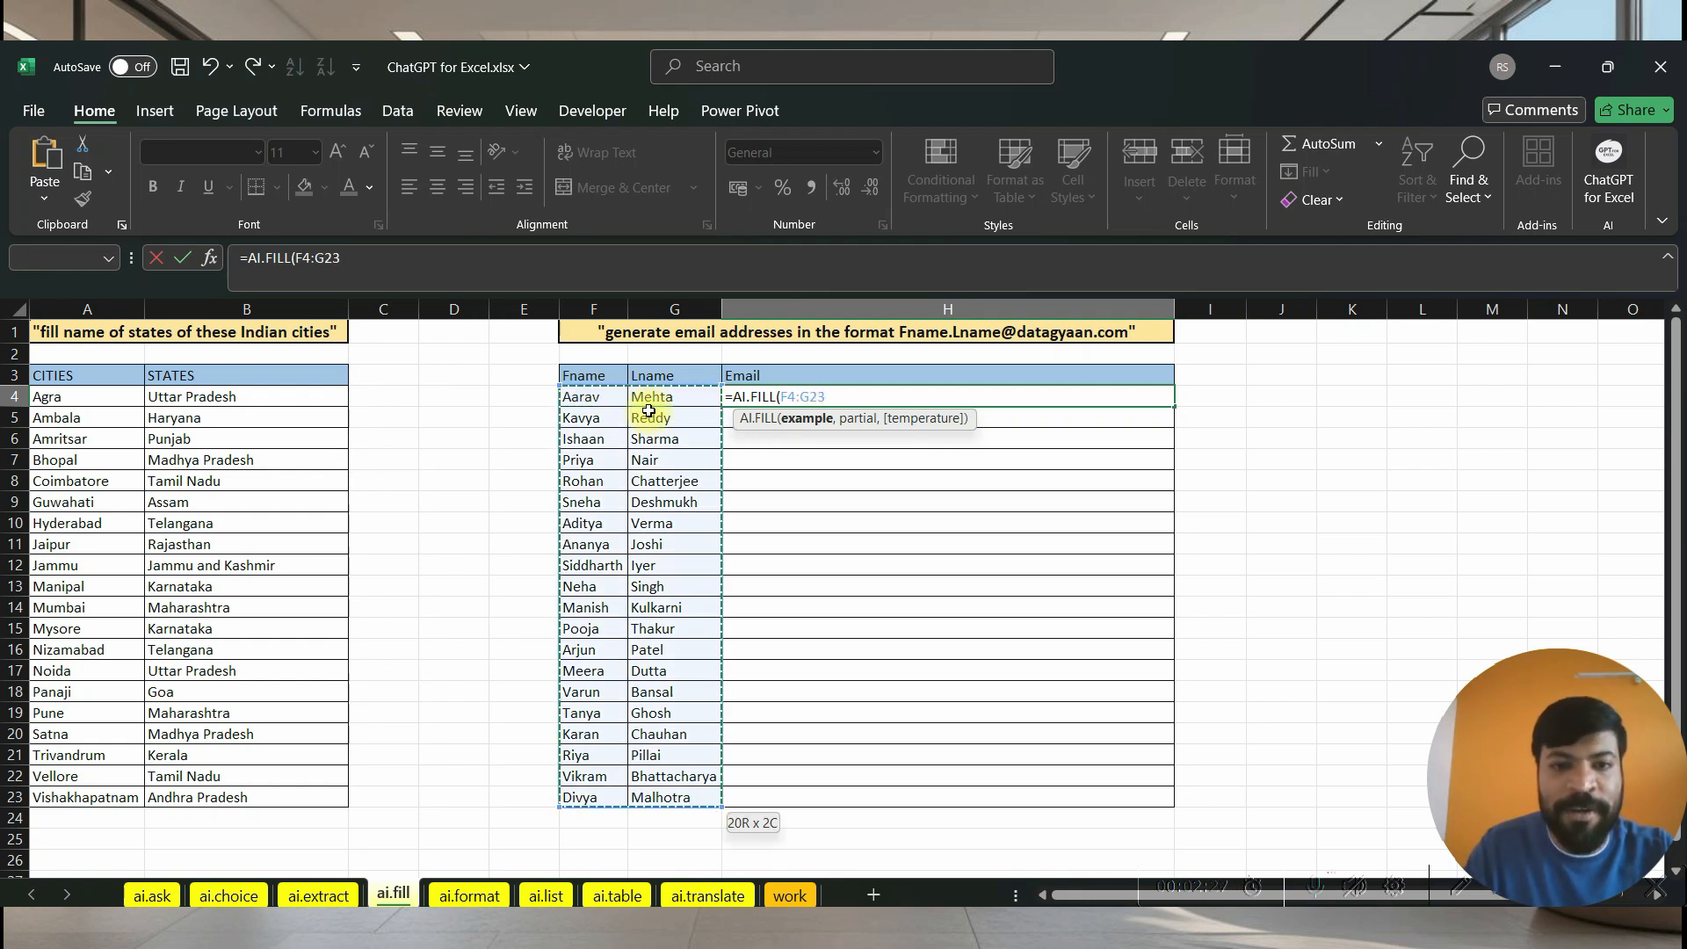
type(",")
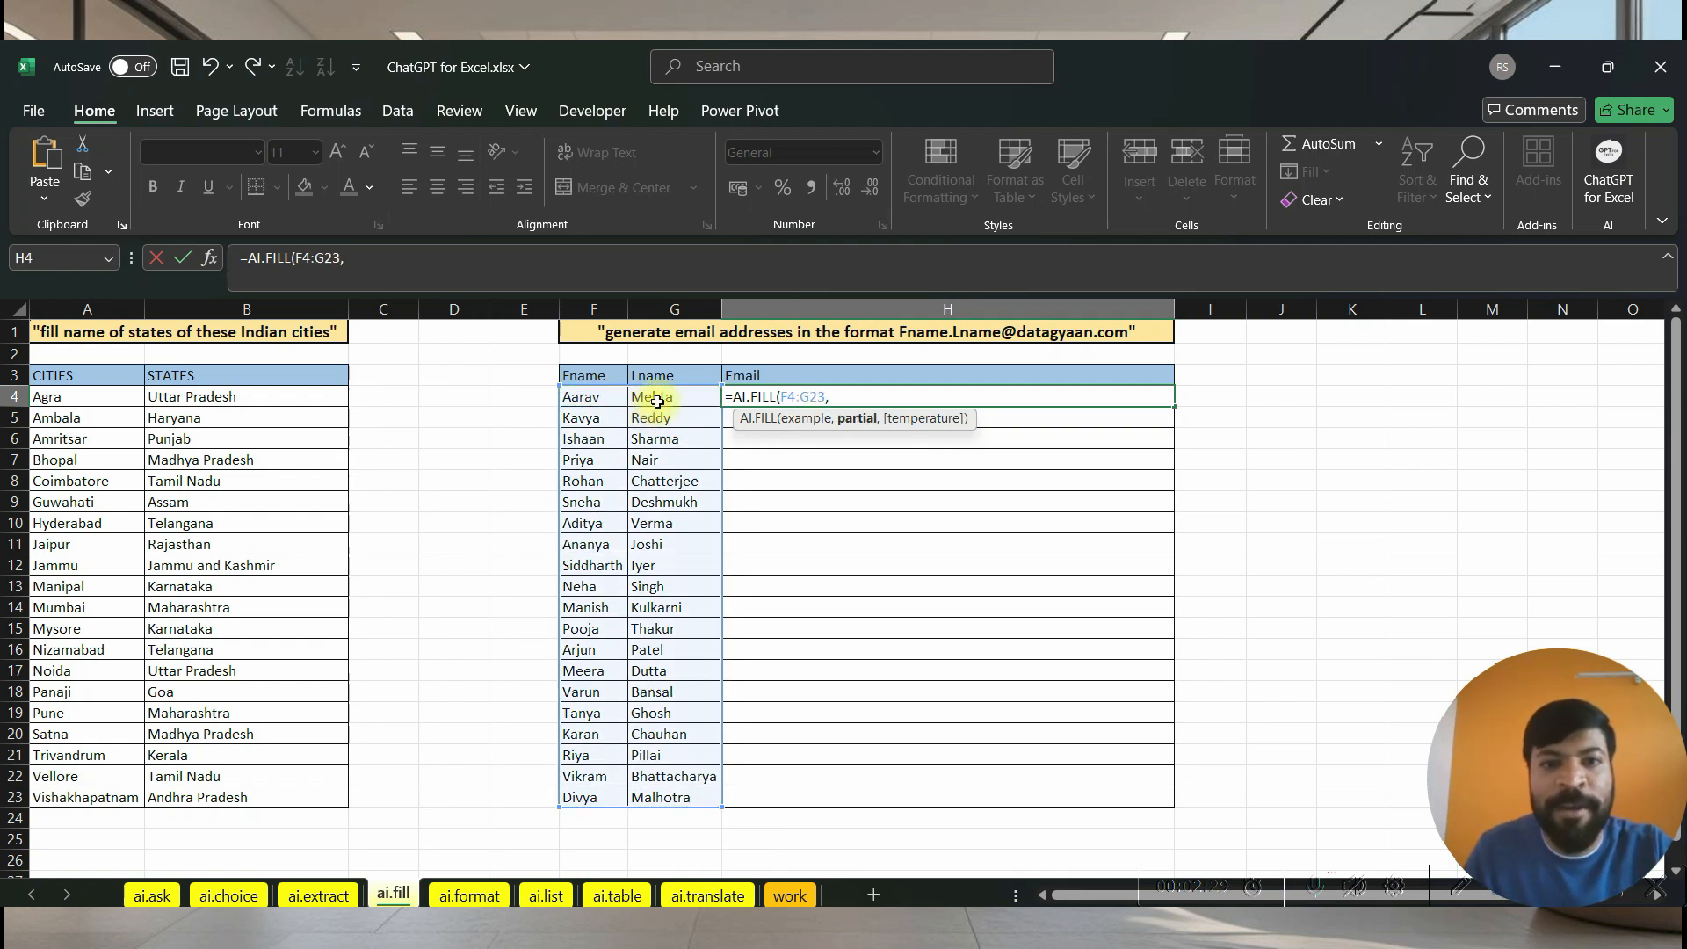
left_click(689, 334)
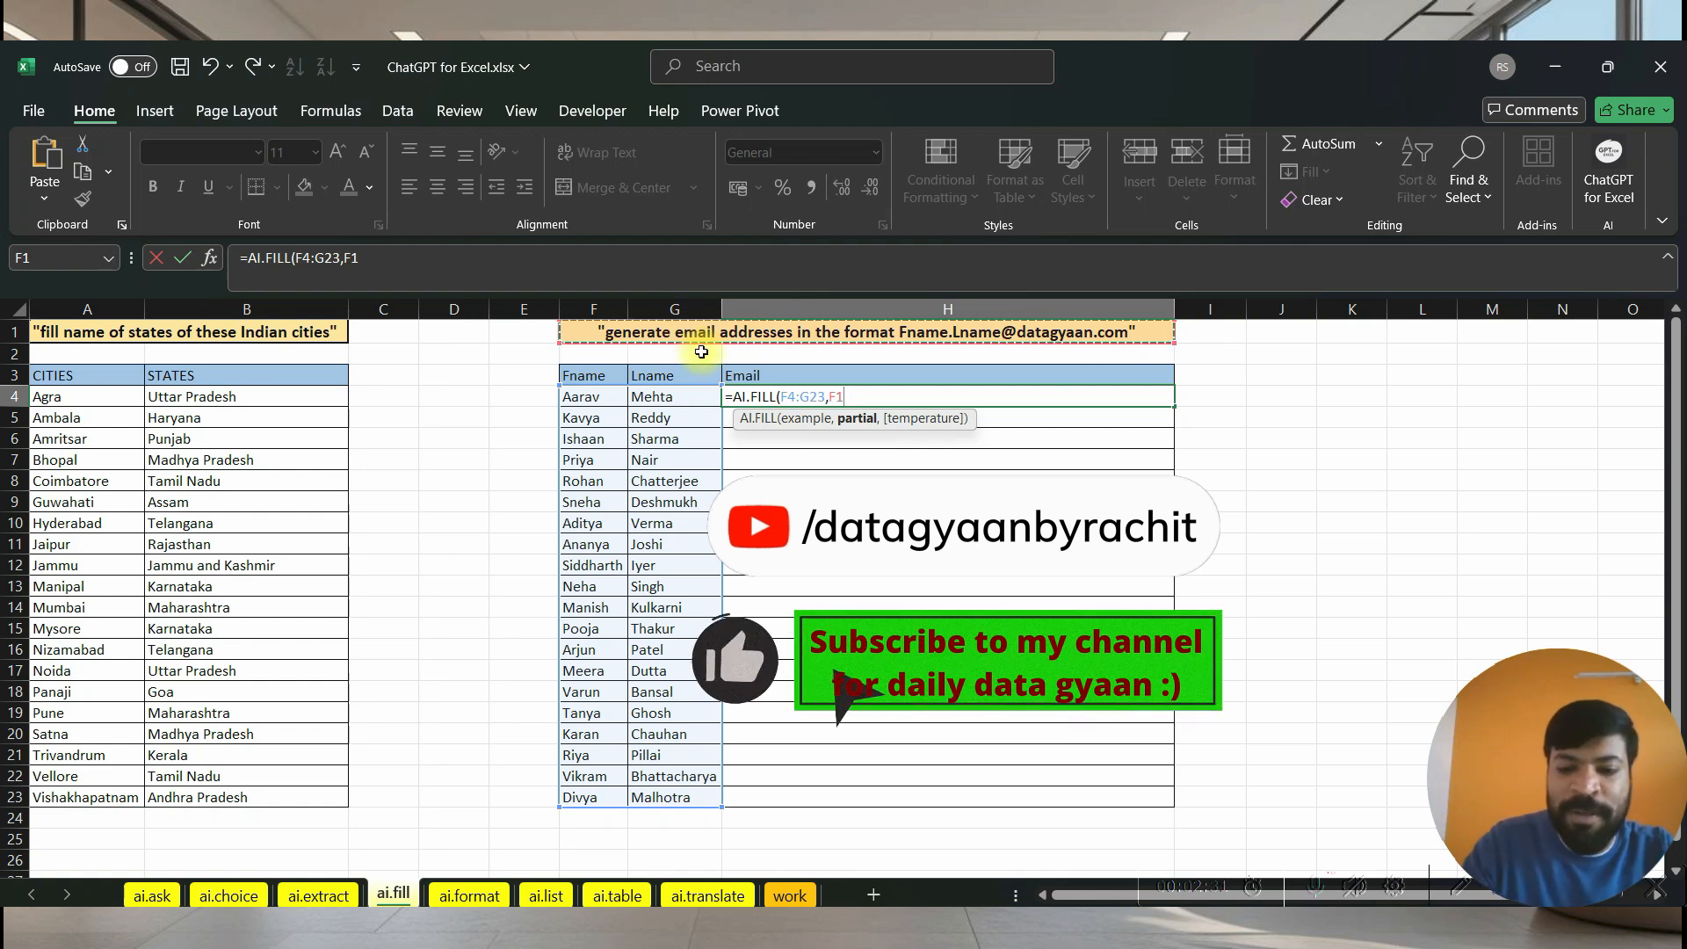
type(")")
key("Return")
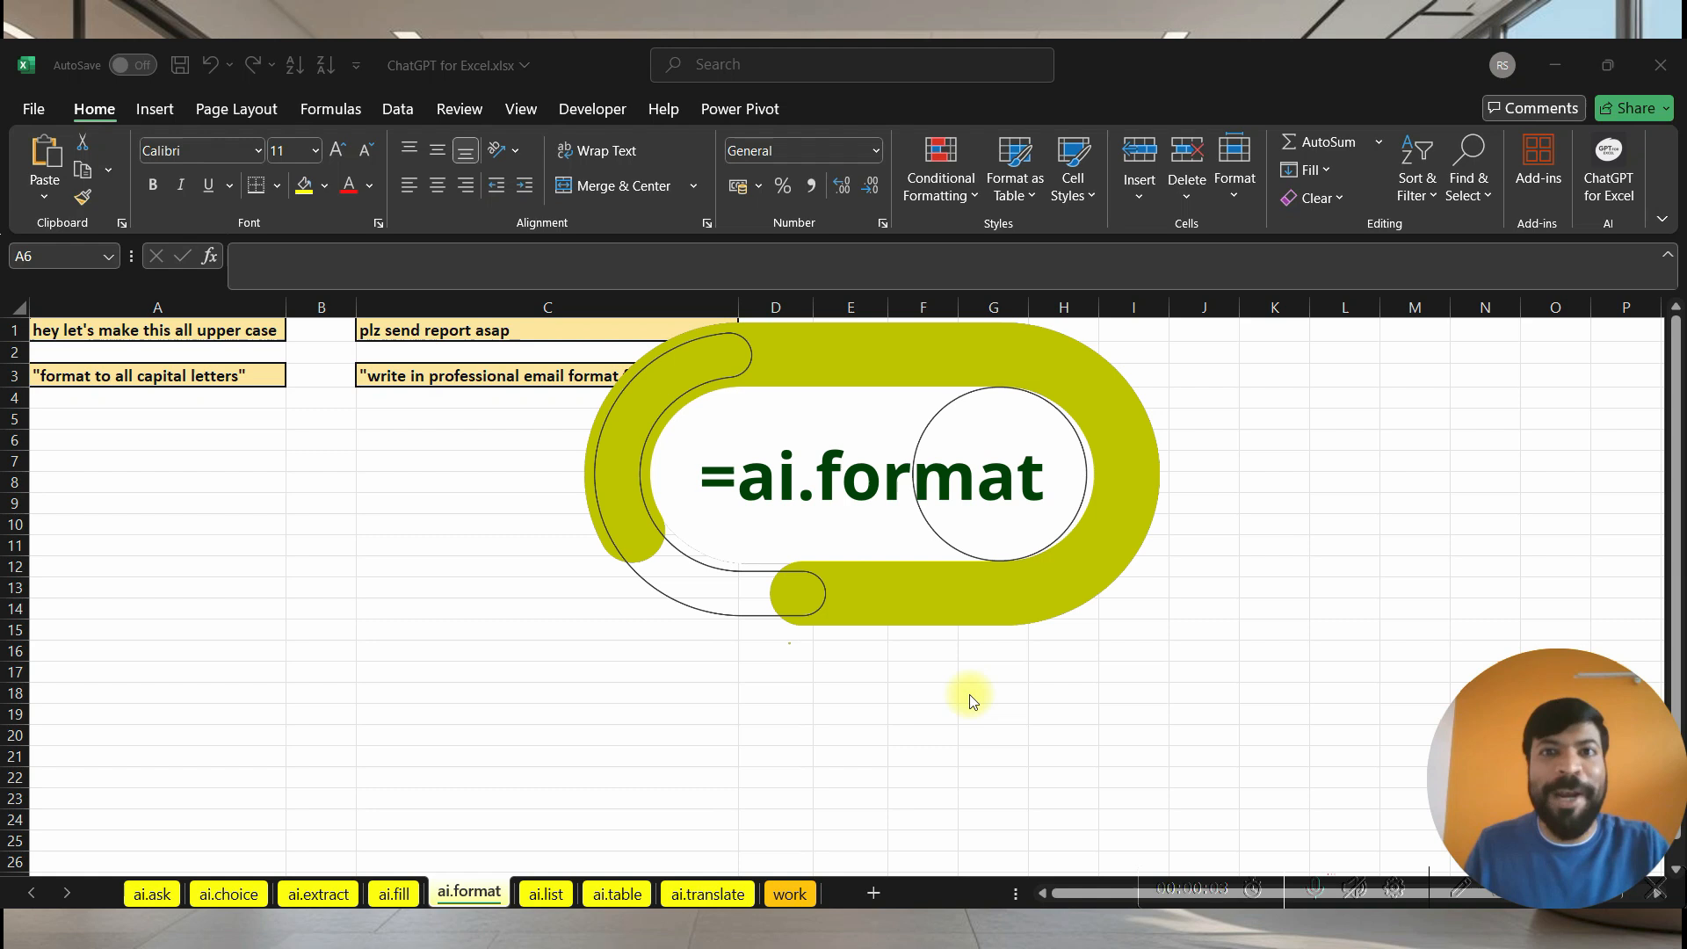
- On the ai.format sheet, enter =AI.FORMAT(A1,A3) in cell A6 to convert the A1 text to all capital letters
left_click(59, 334)
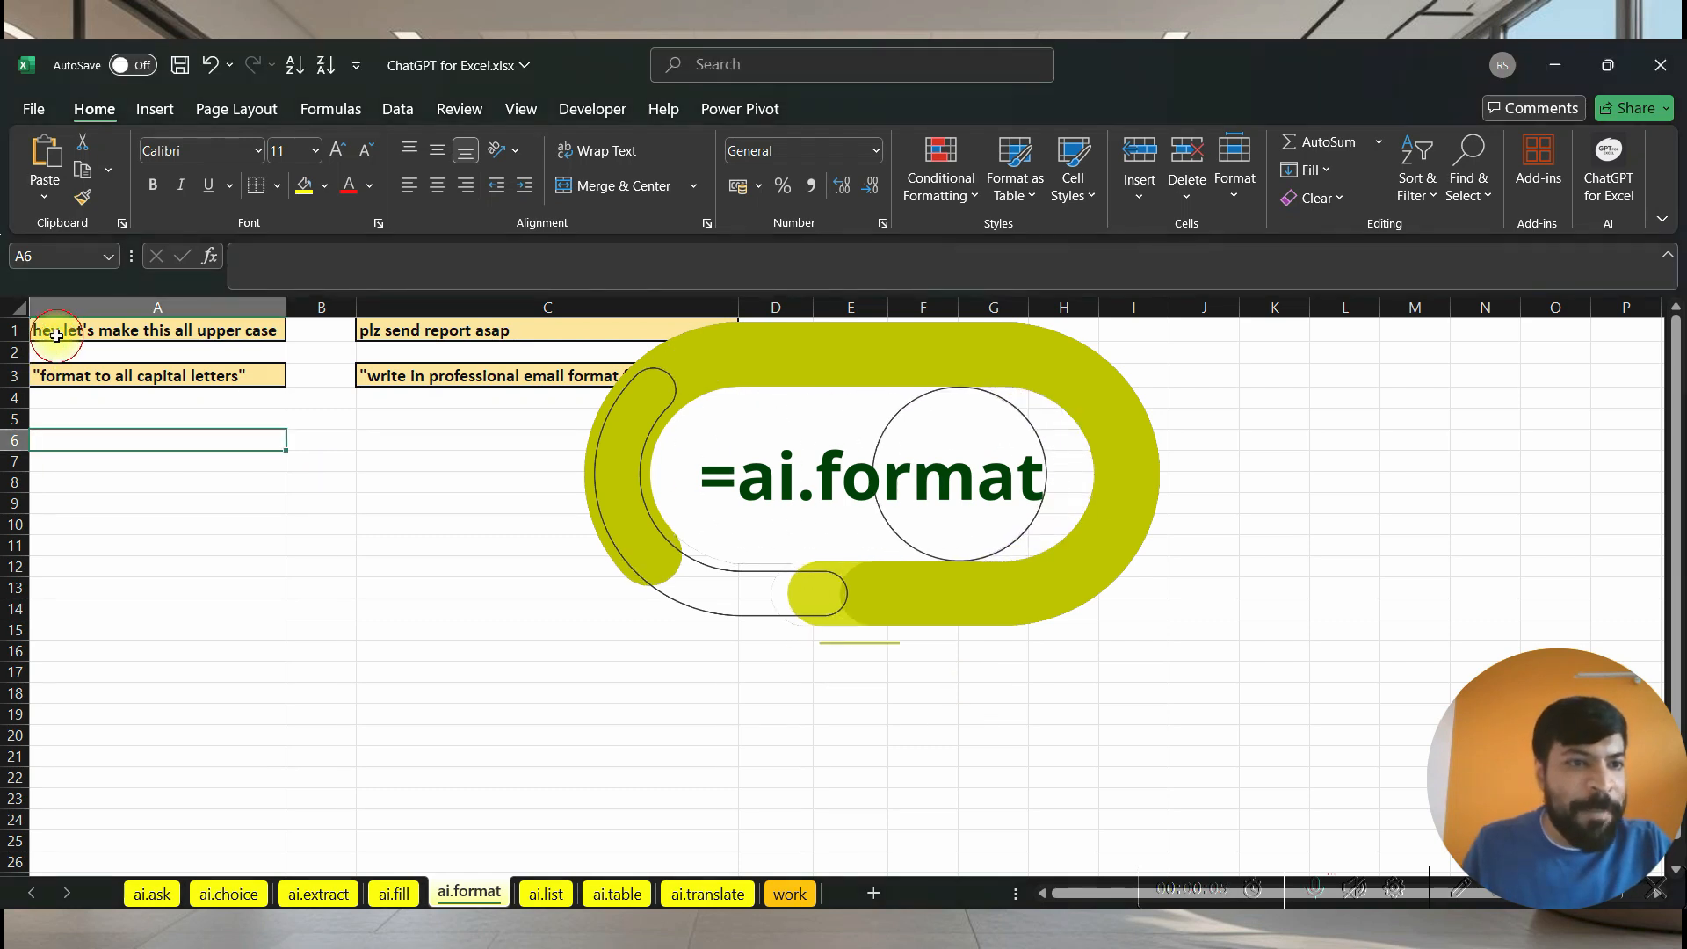
left_click(58, 334)
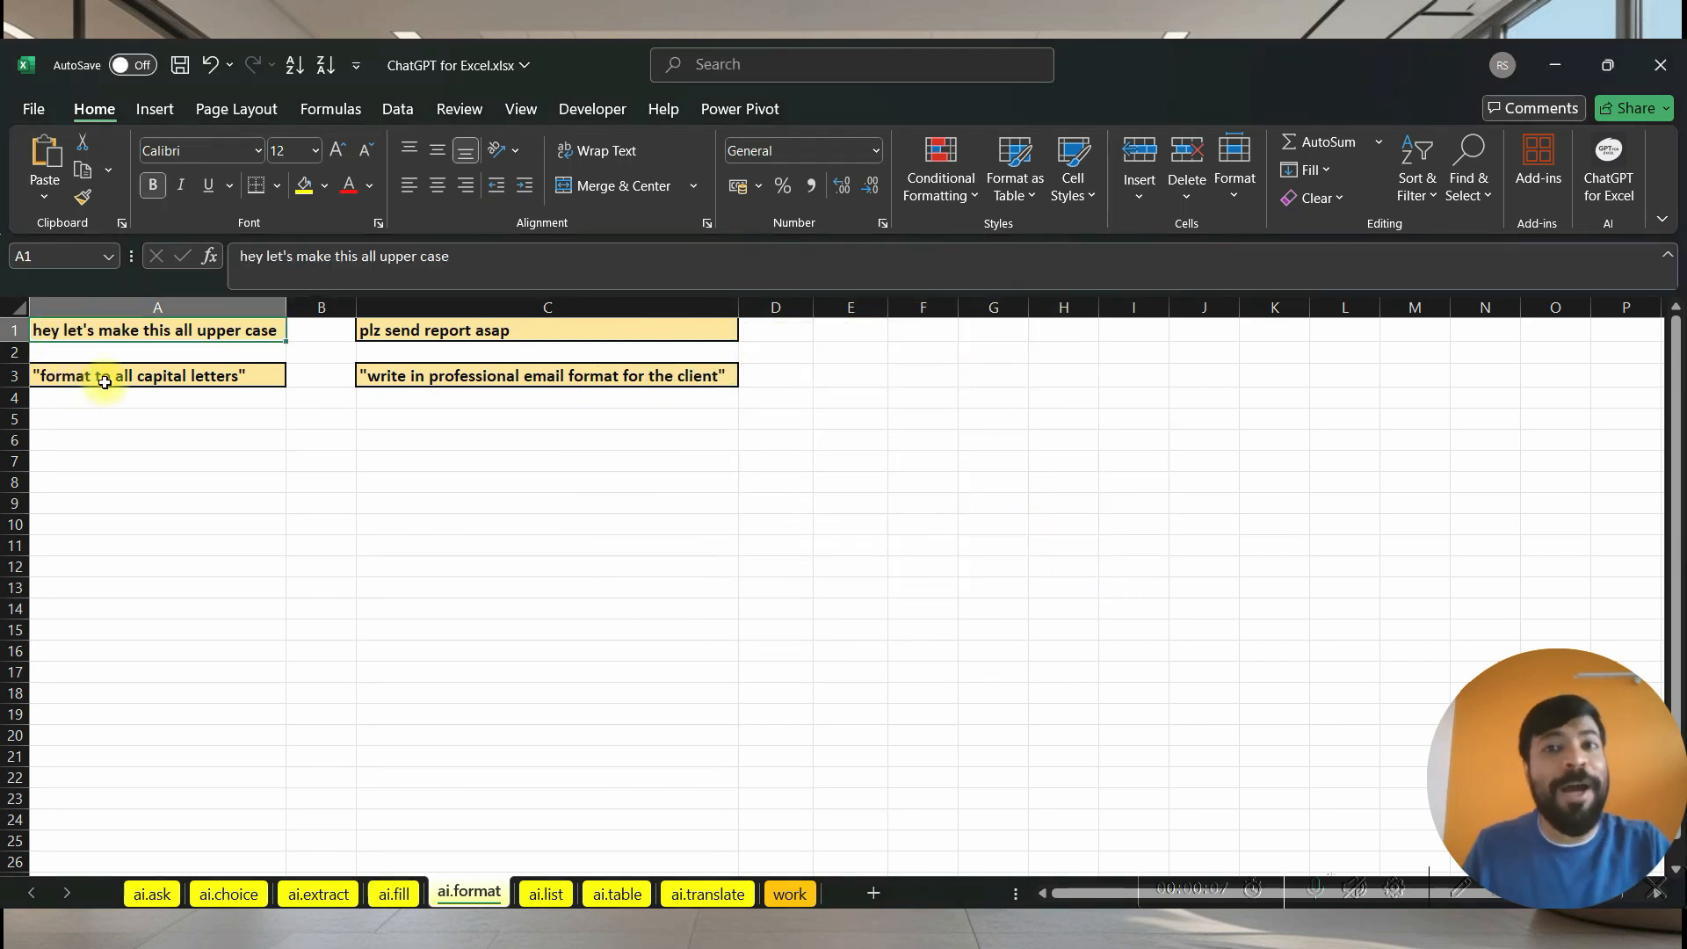
left_click(108, 379)
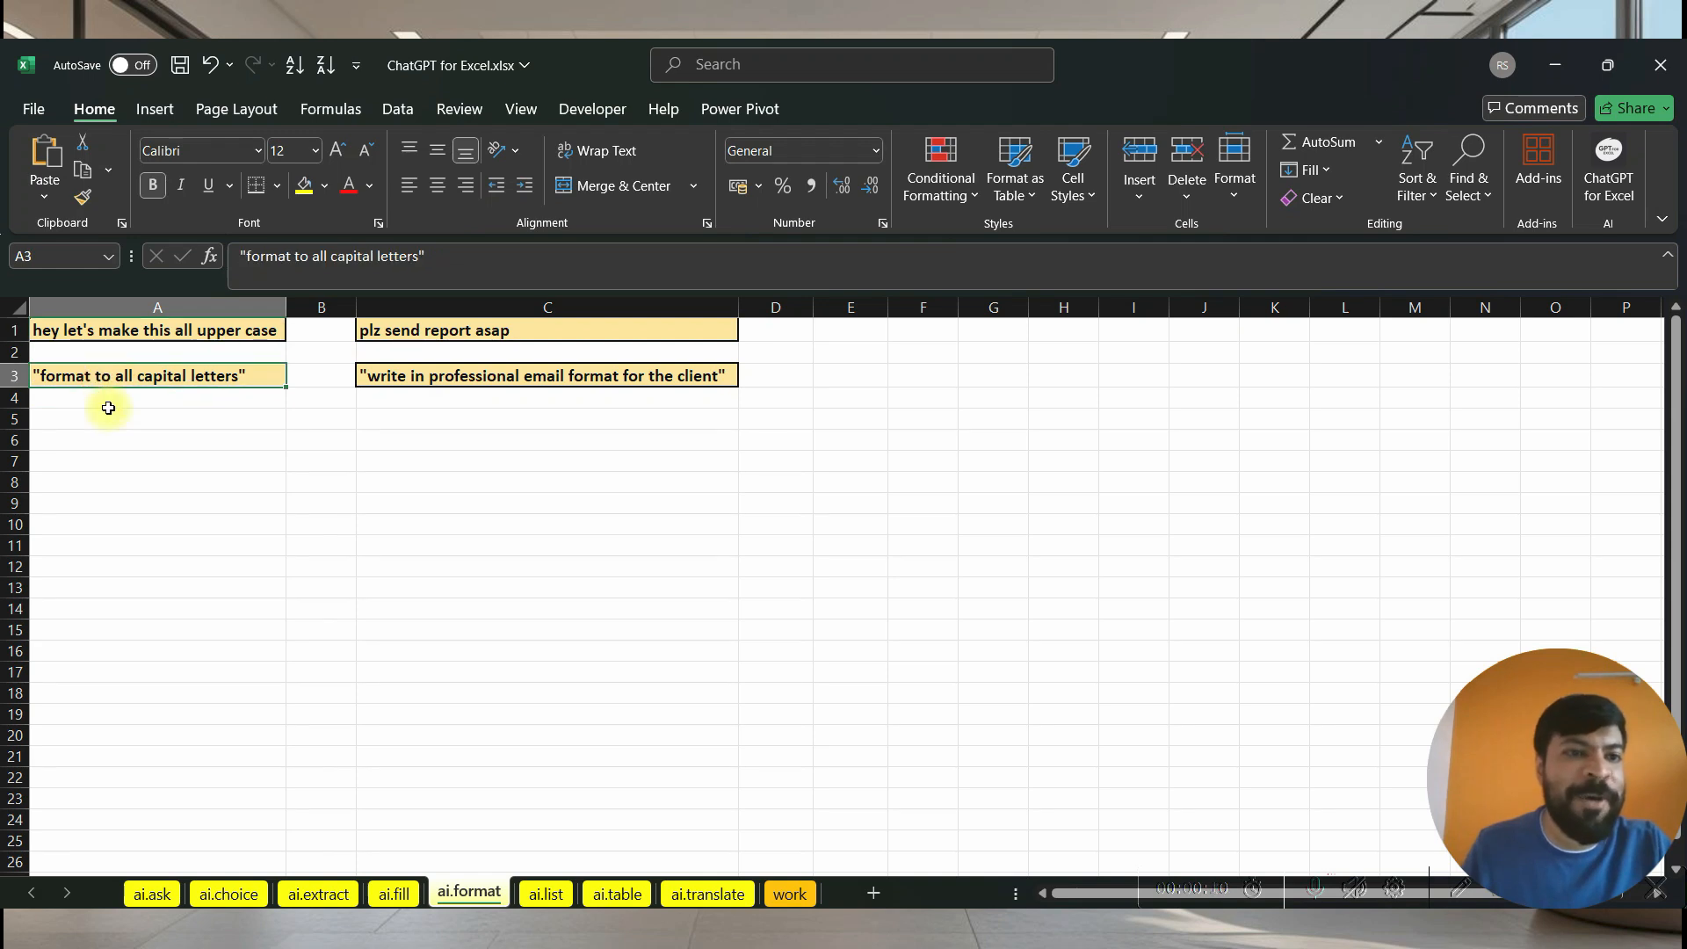
left_click(111, 413)
left_click(109, 442)
type("=ai")
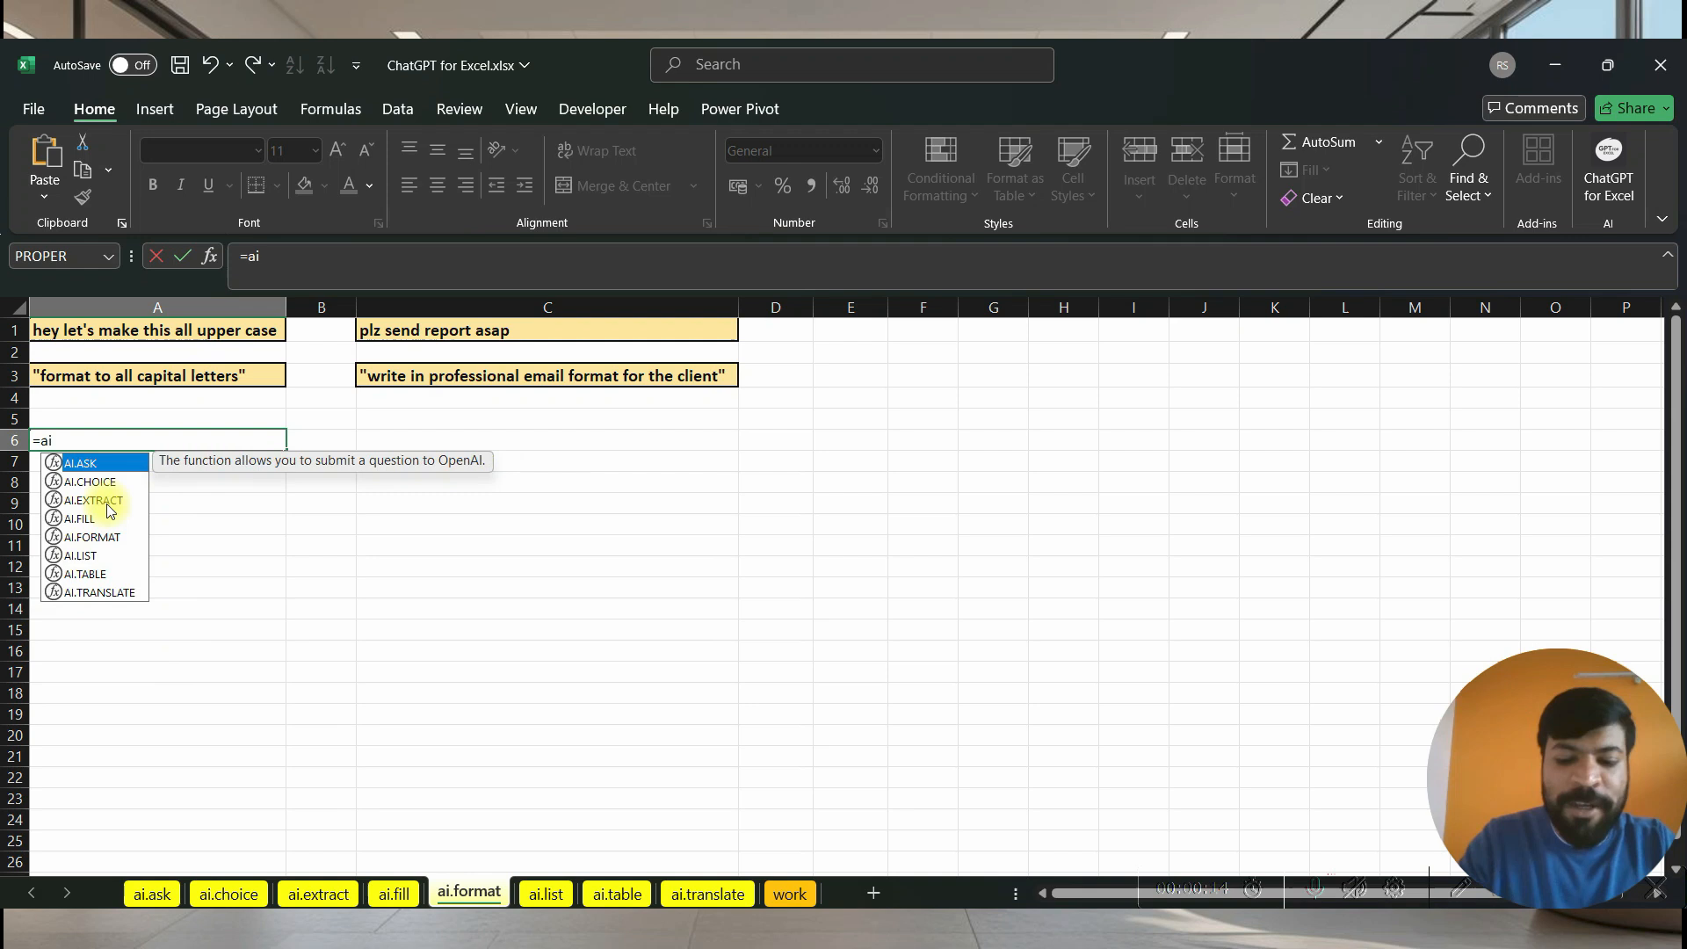
key("Down")
key("Down")
key("Down")
key("Down")
key("Tab")
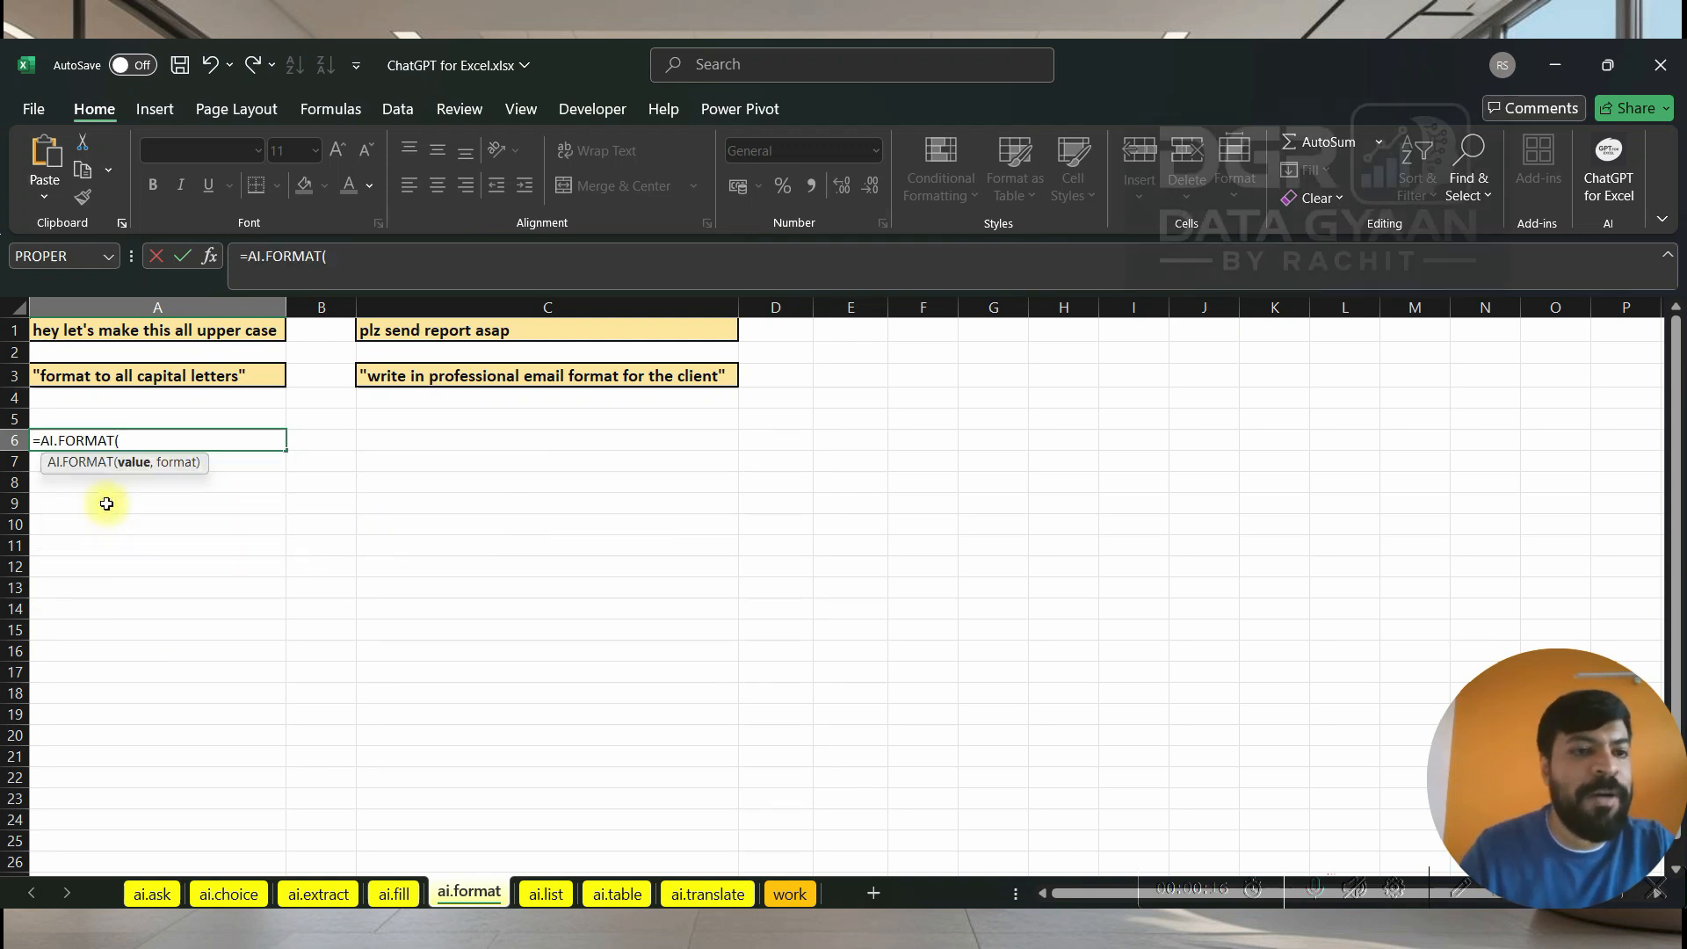
left_click(81, 331)
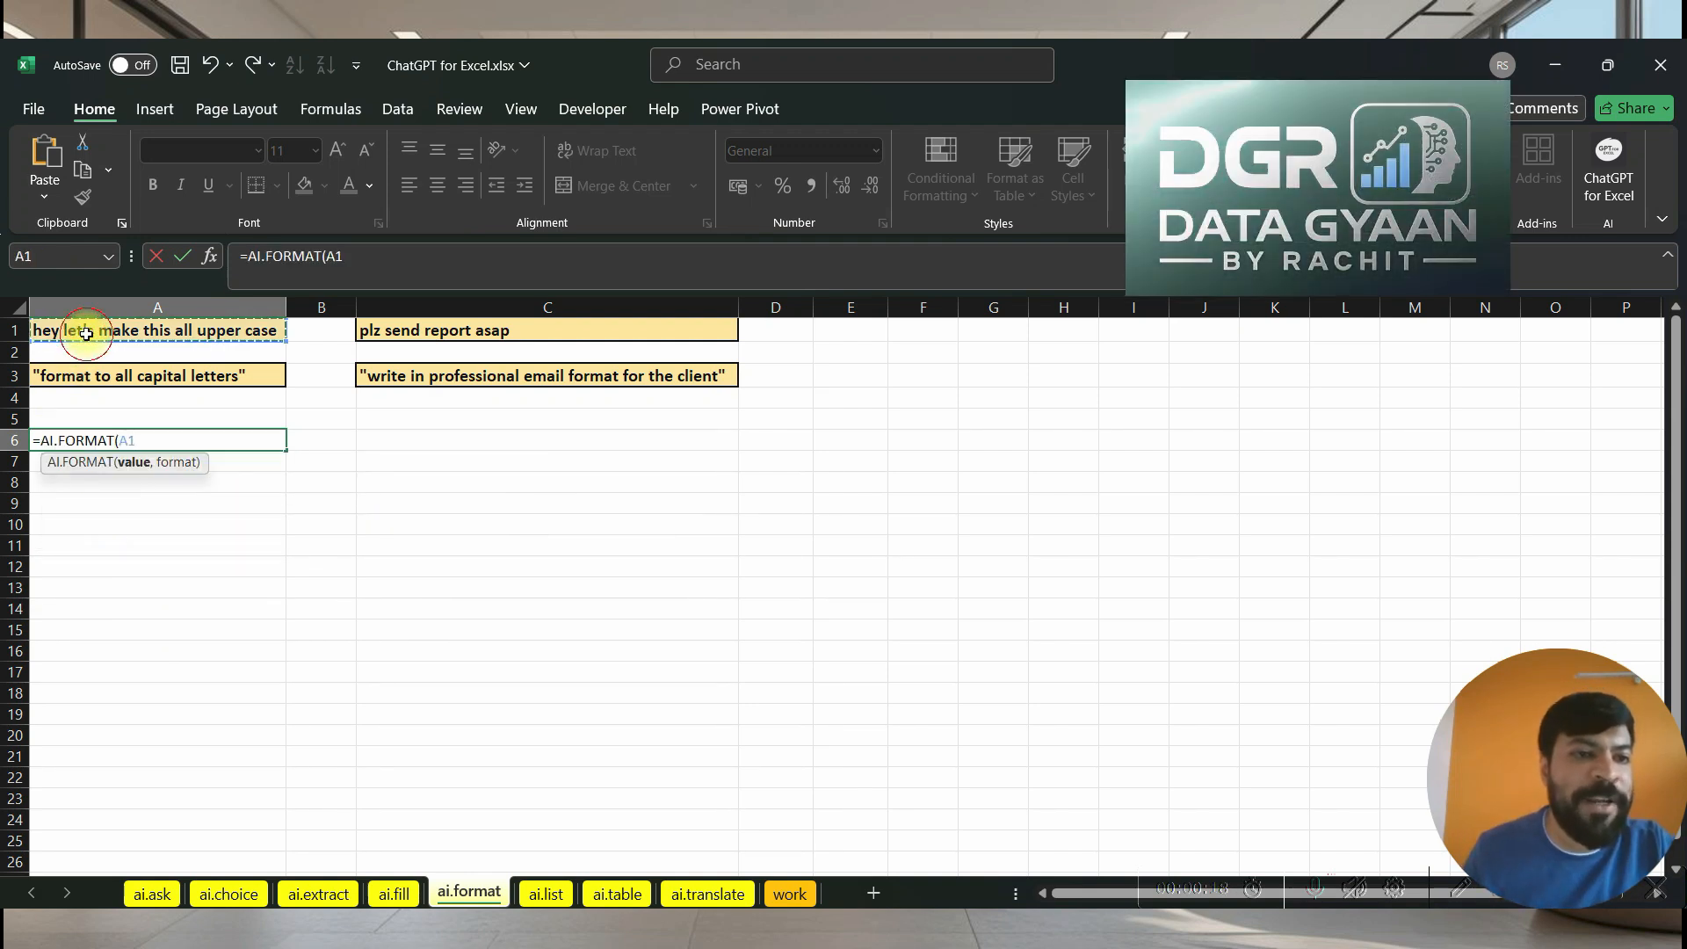
type(",")
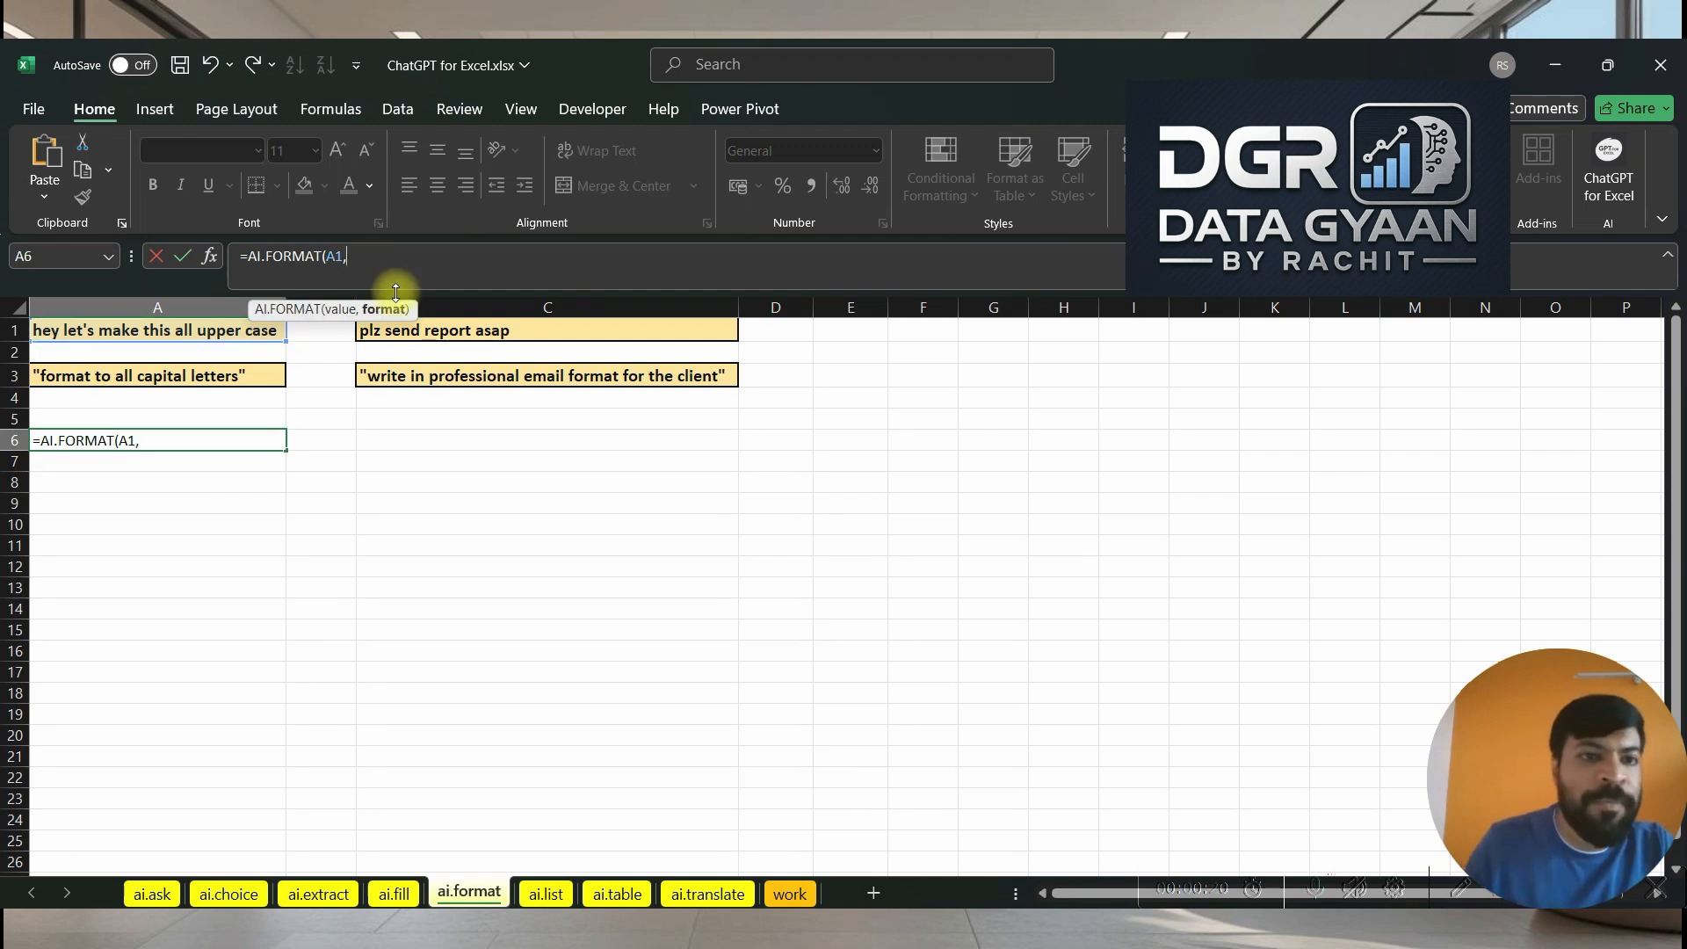
left_click(64, 377)
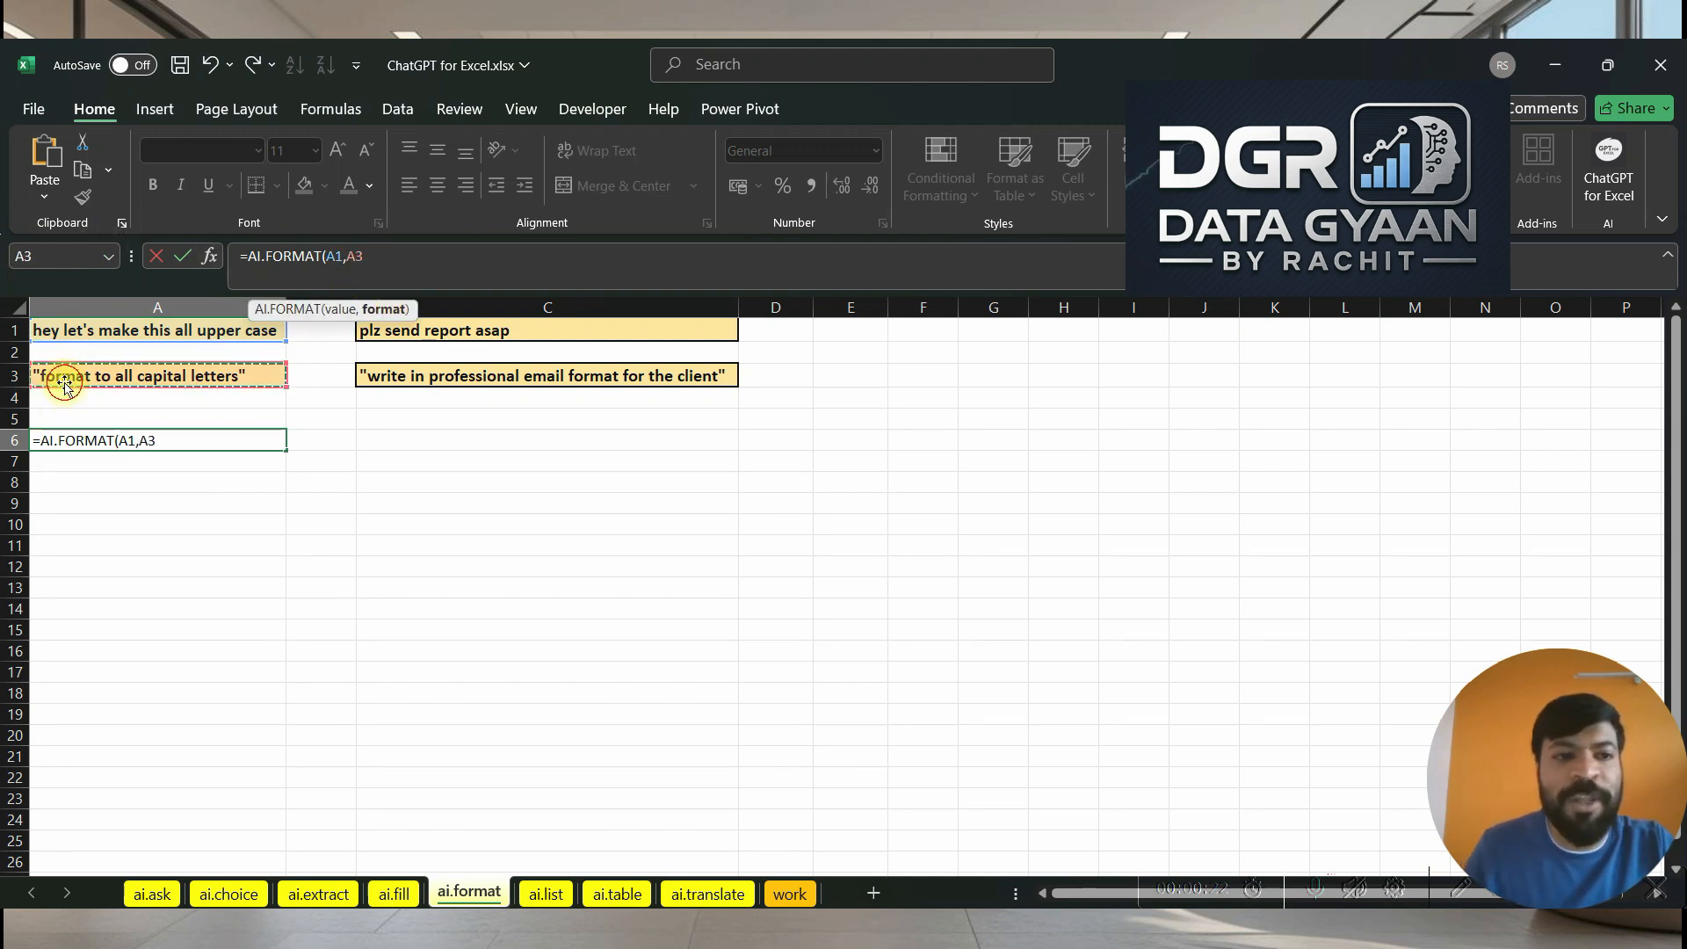
type(")")
key("Return")
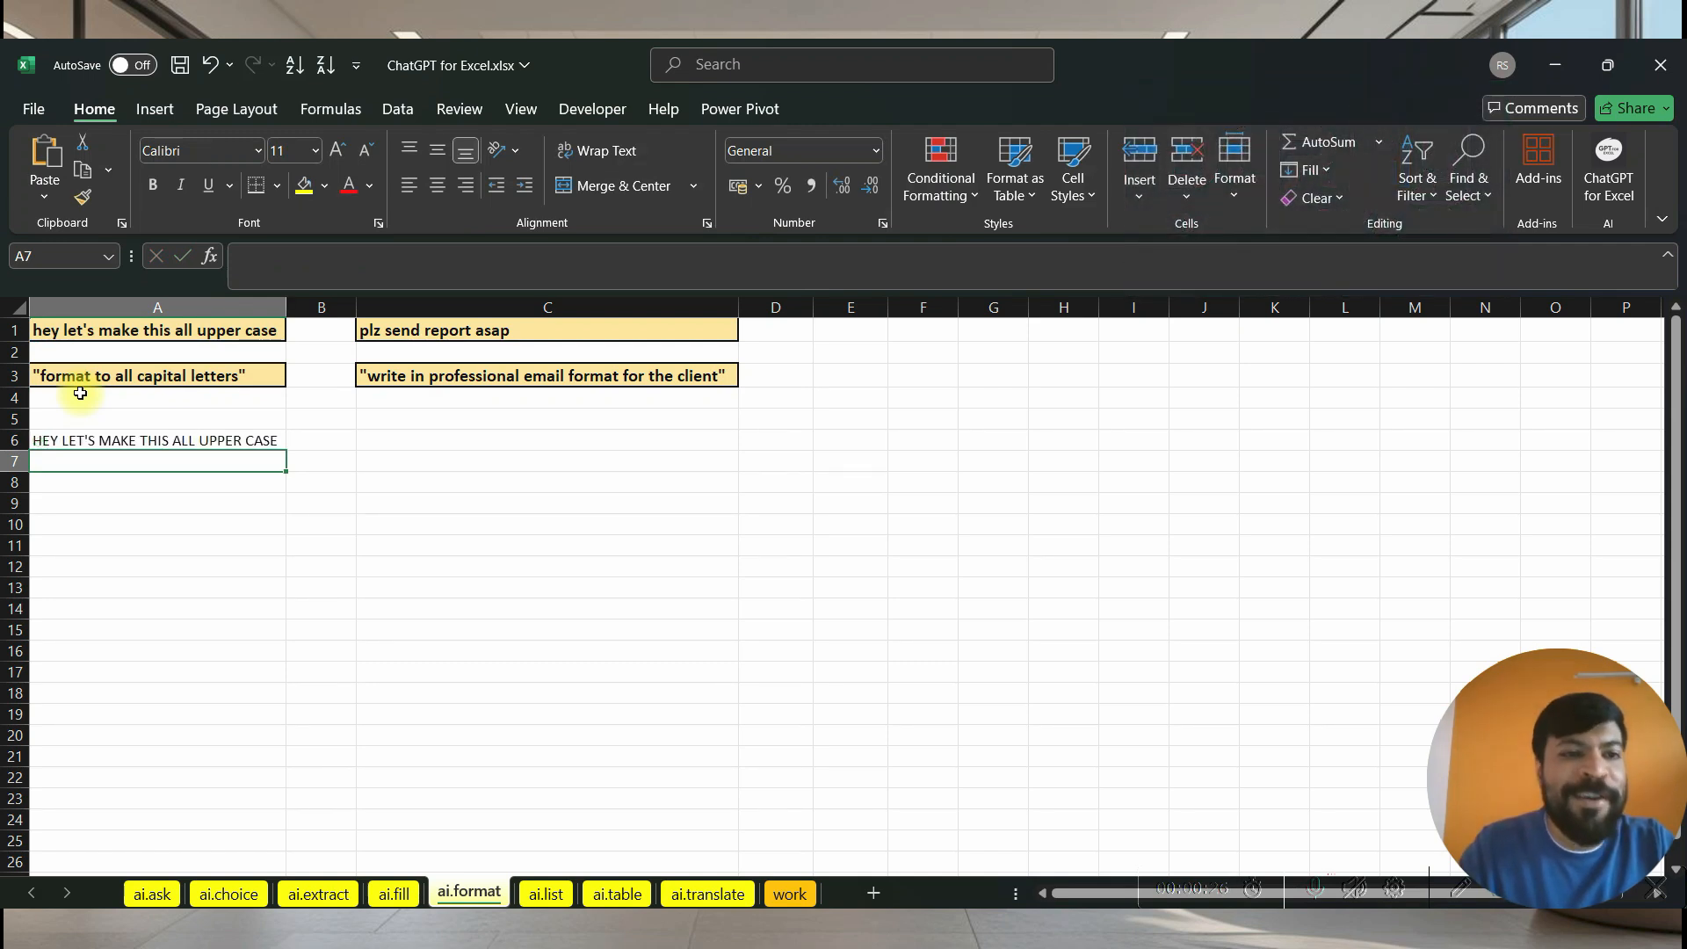
left_click(68, 438)
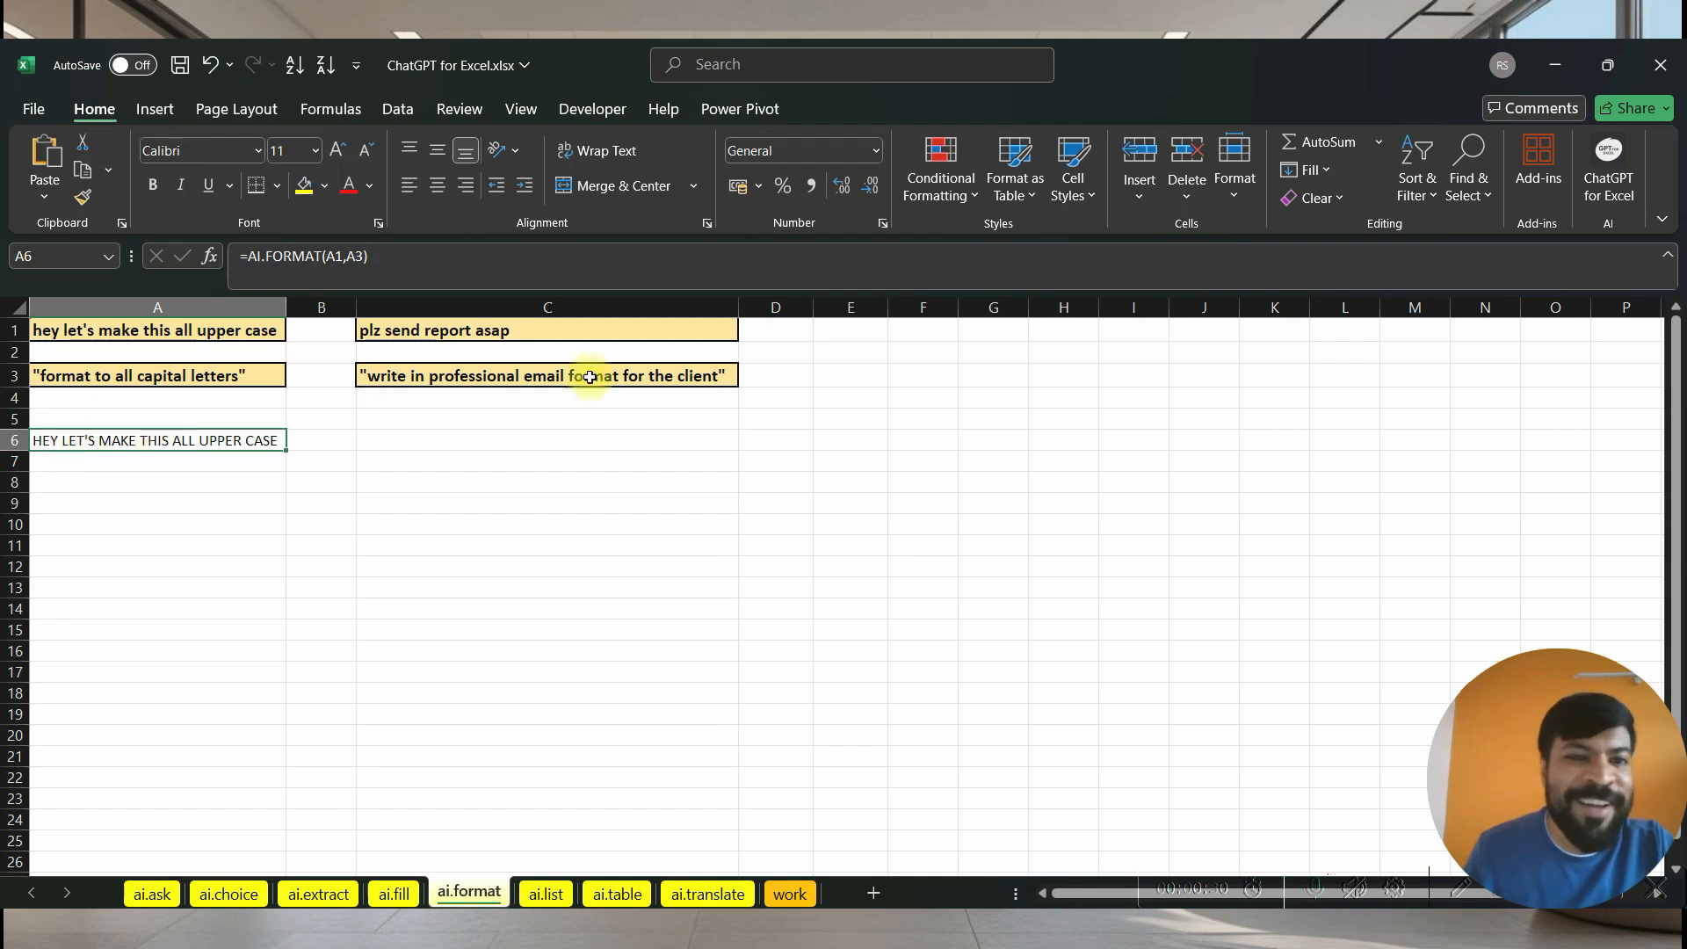
- Enter =AI.FORMAT(C1,C3) in cell C6 to rewrite the short report request as a professional client email
left_click(429, 450)
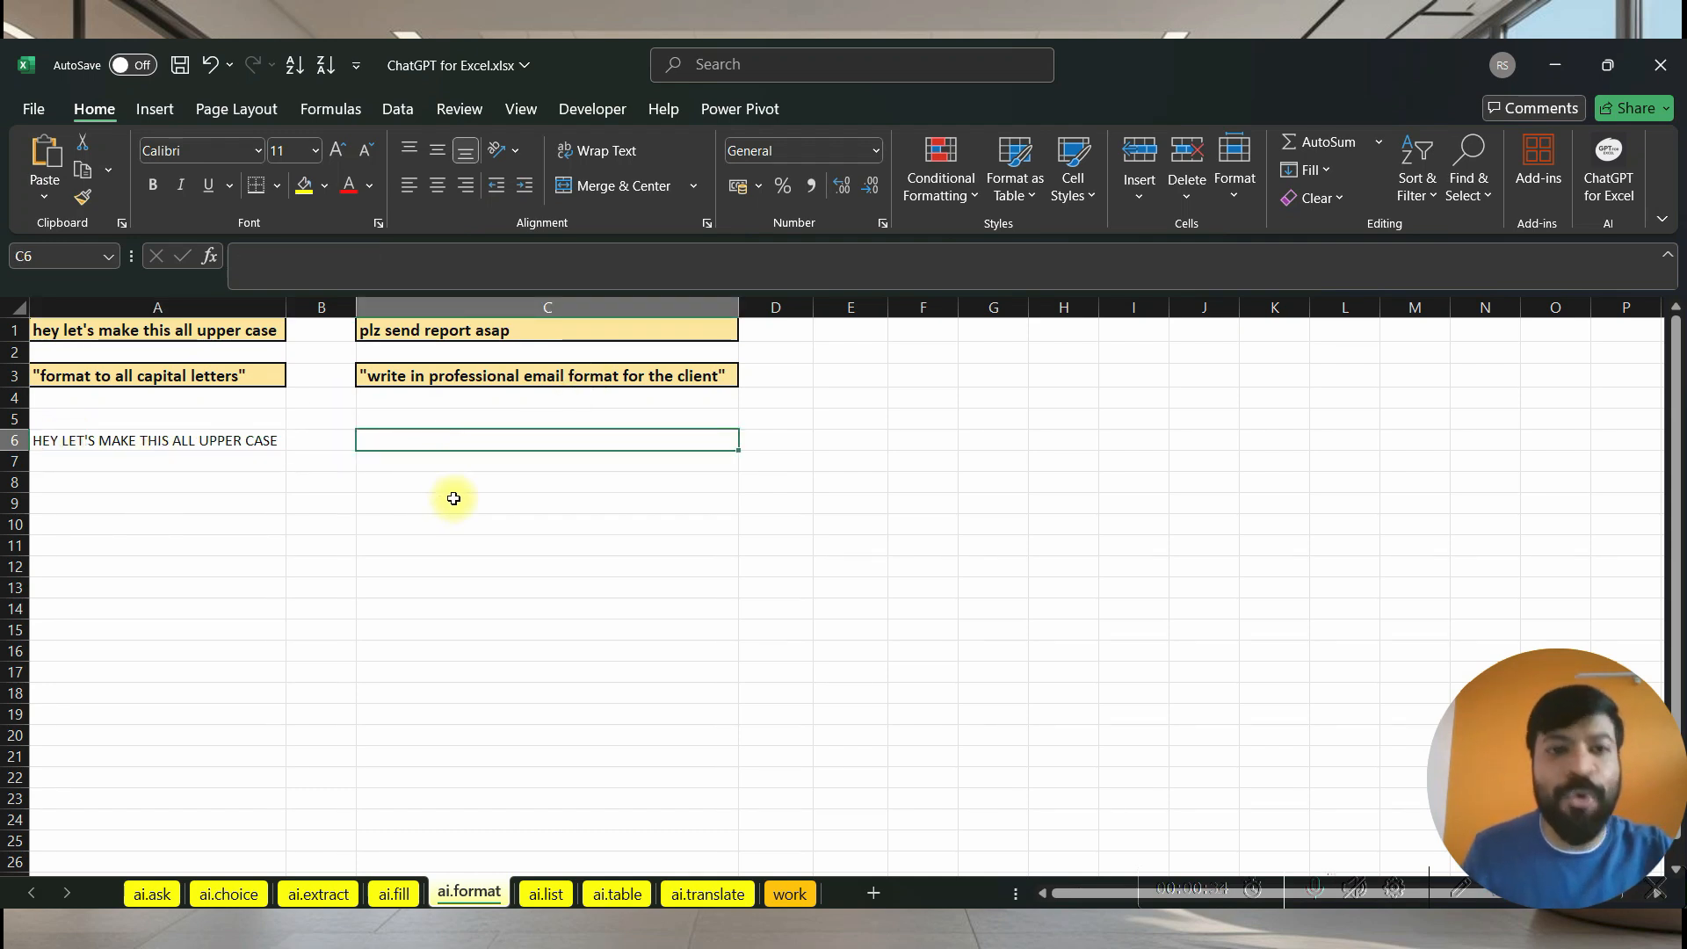
left_click(406, 332)
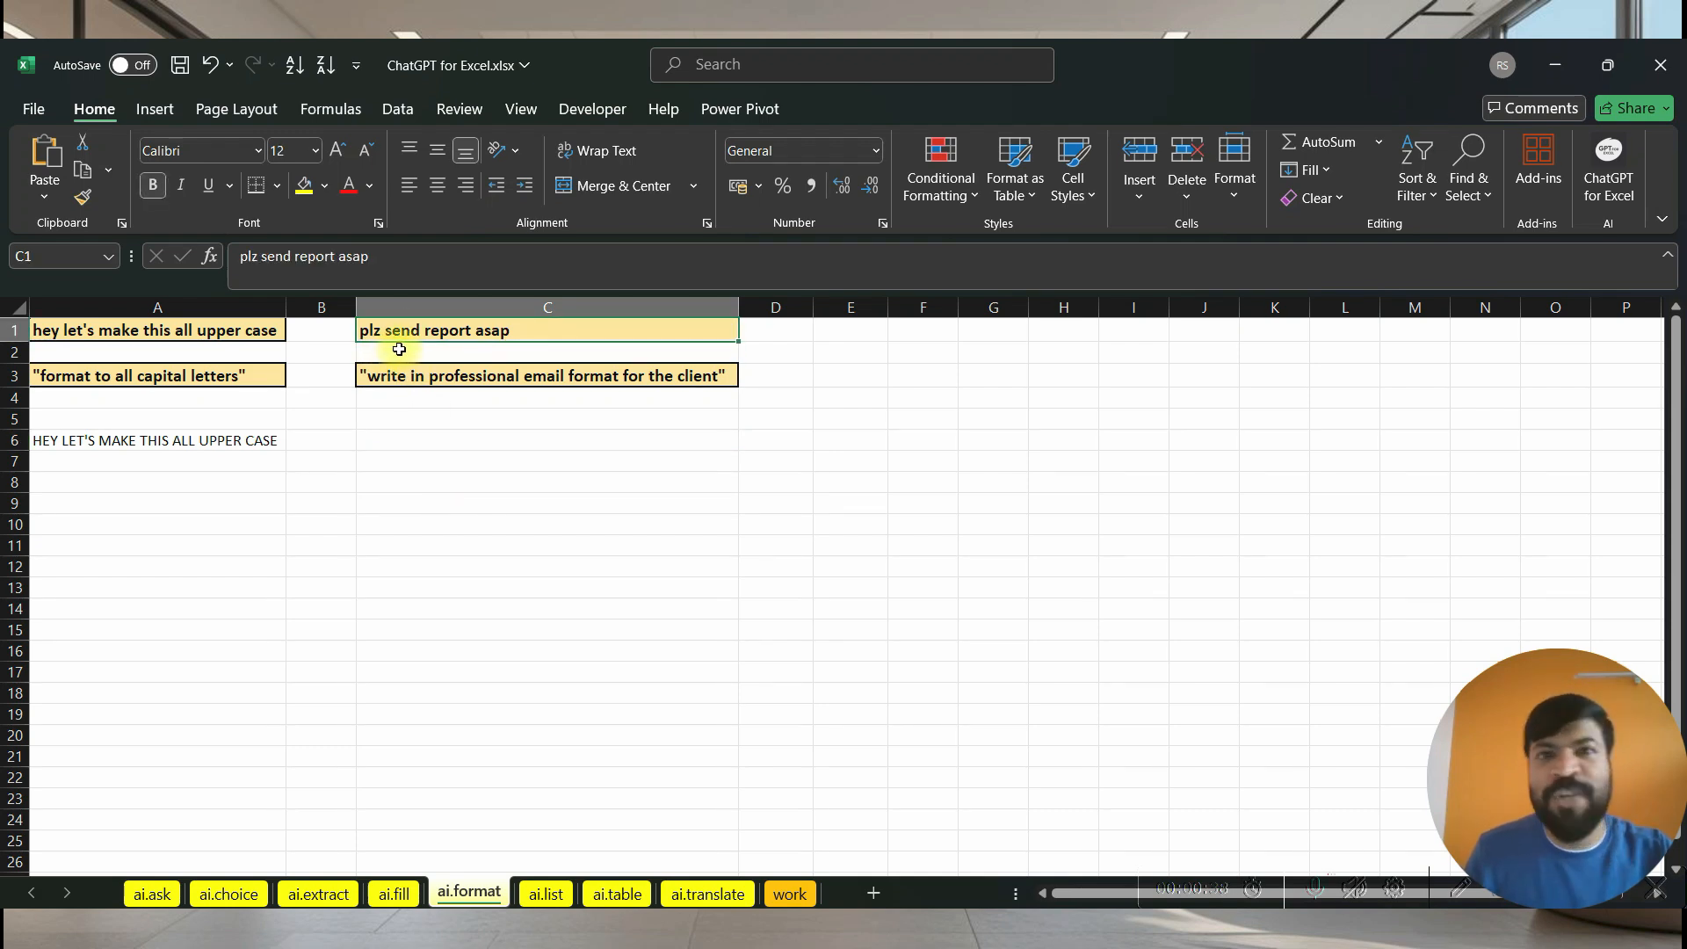
left_click(437, 373)
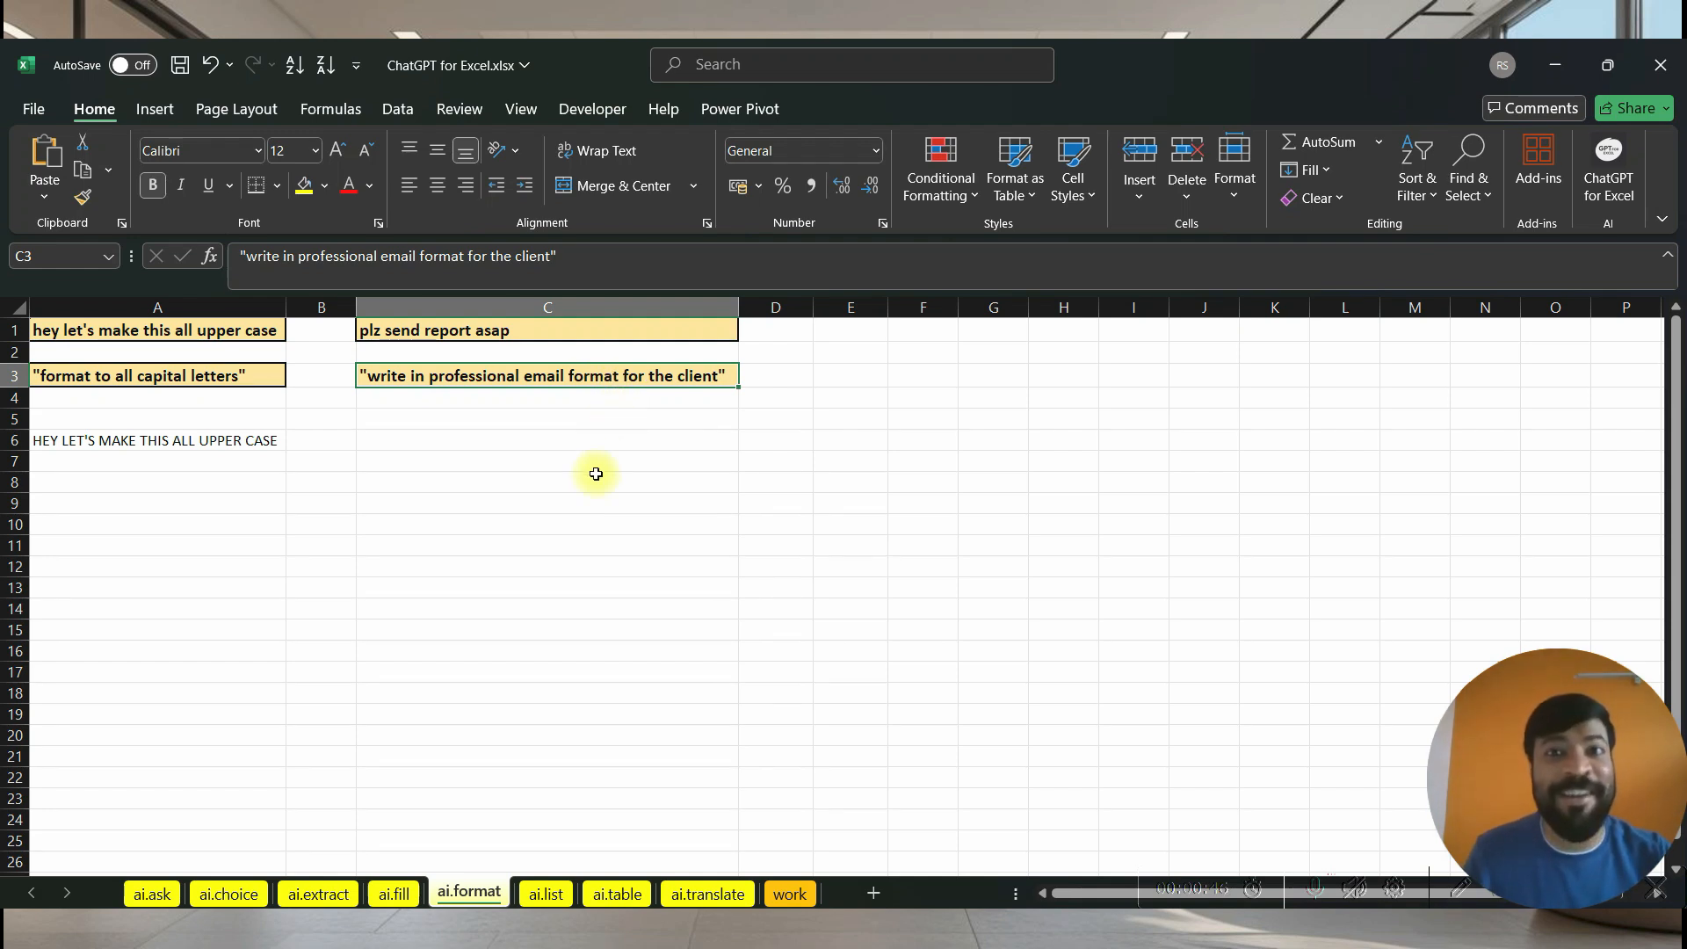
left_click(420, 440)
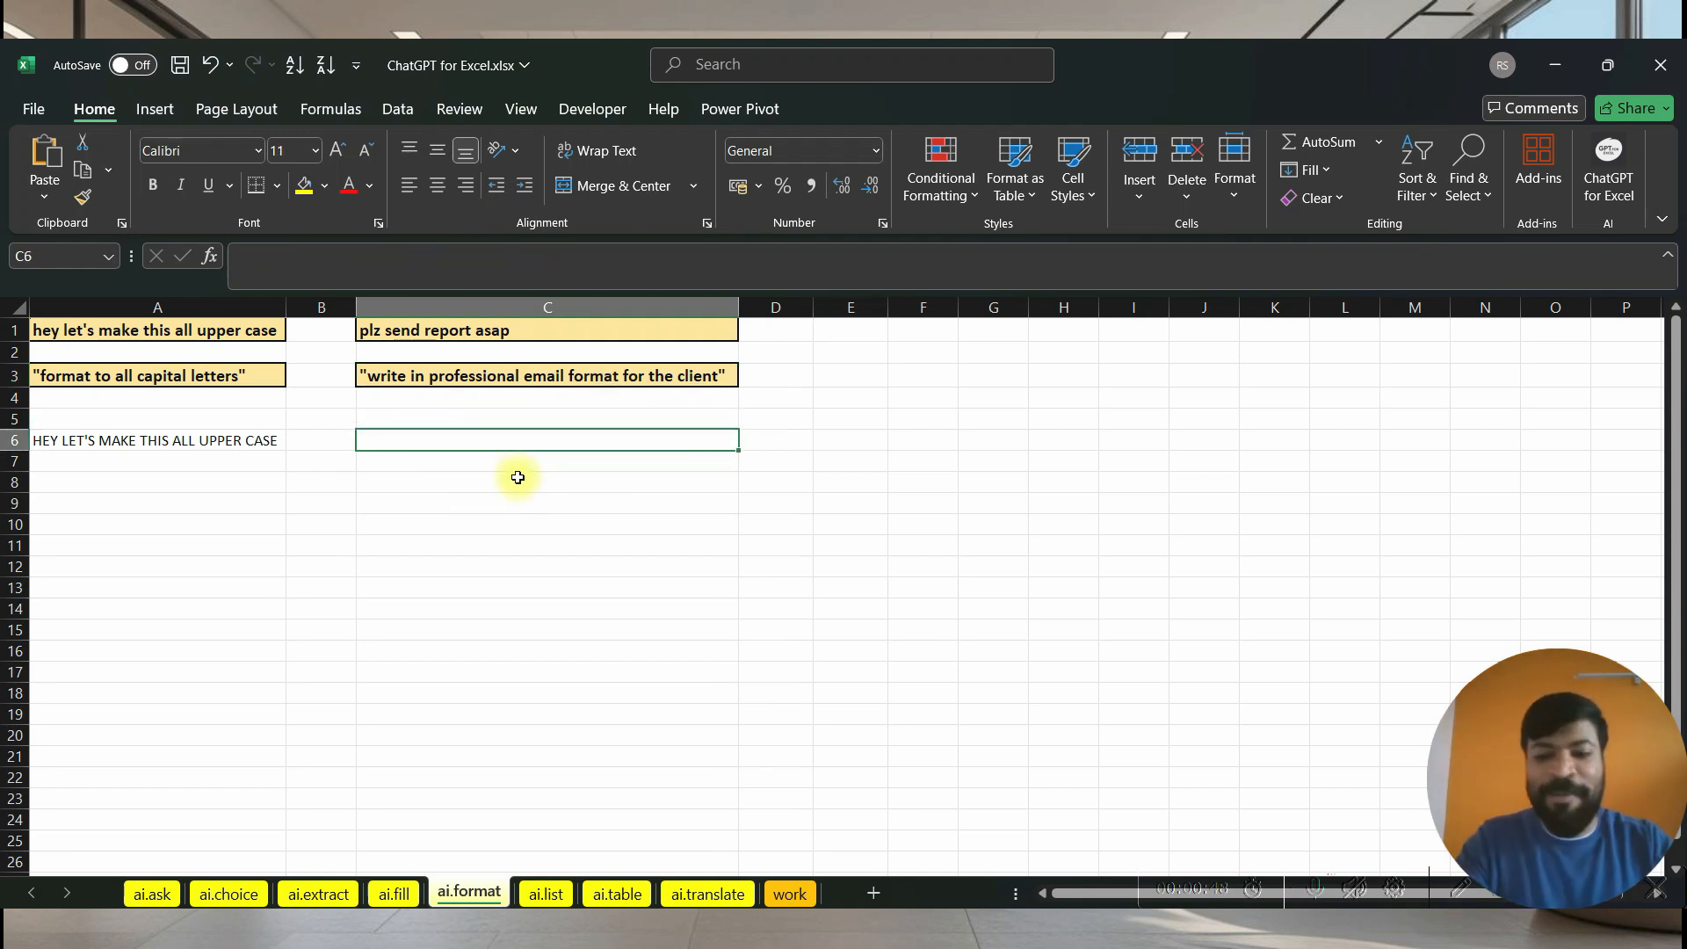
type("=ai")
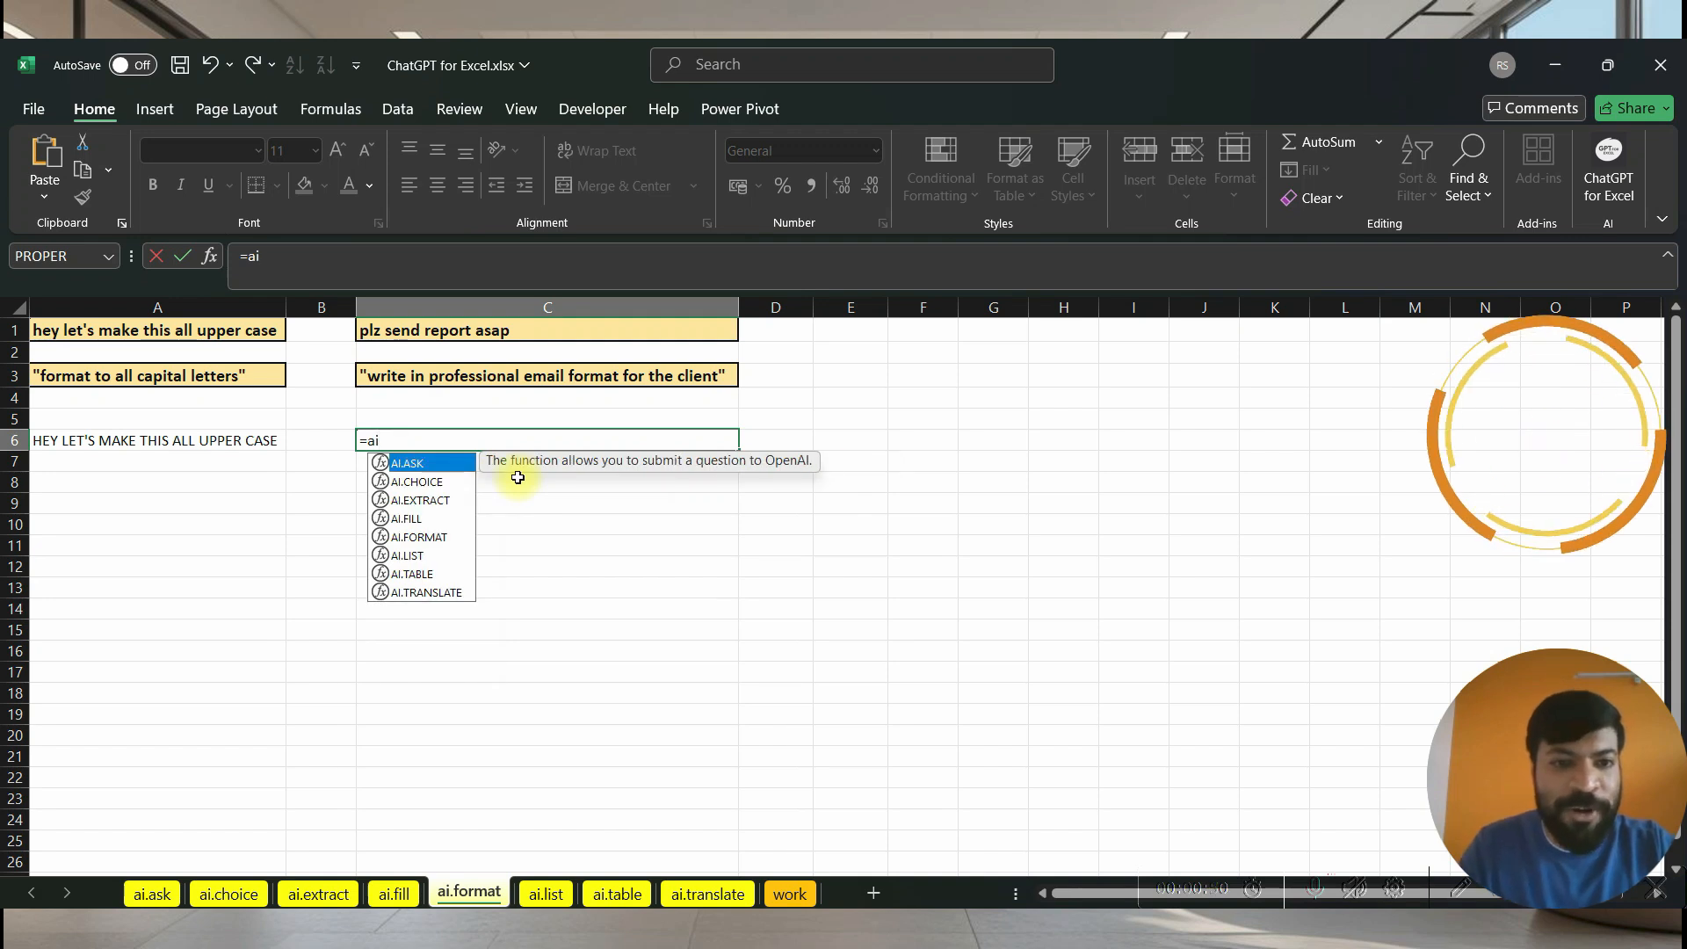
key("Down")
key("Down")
key("Down")
key("Down")
key("Tab")
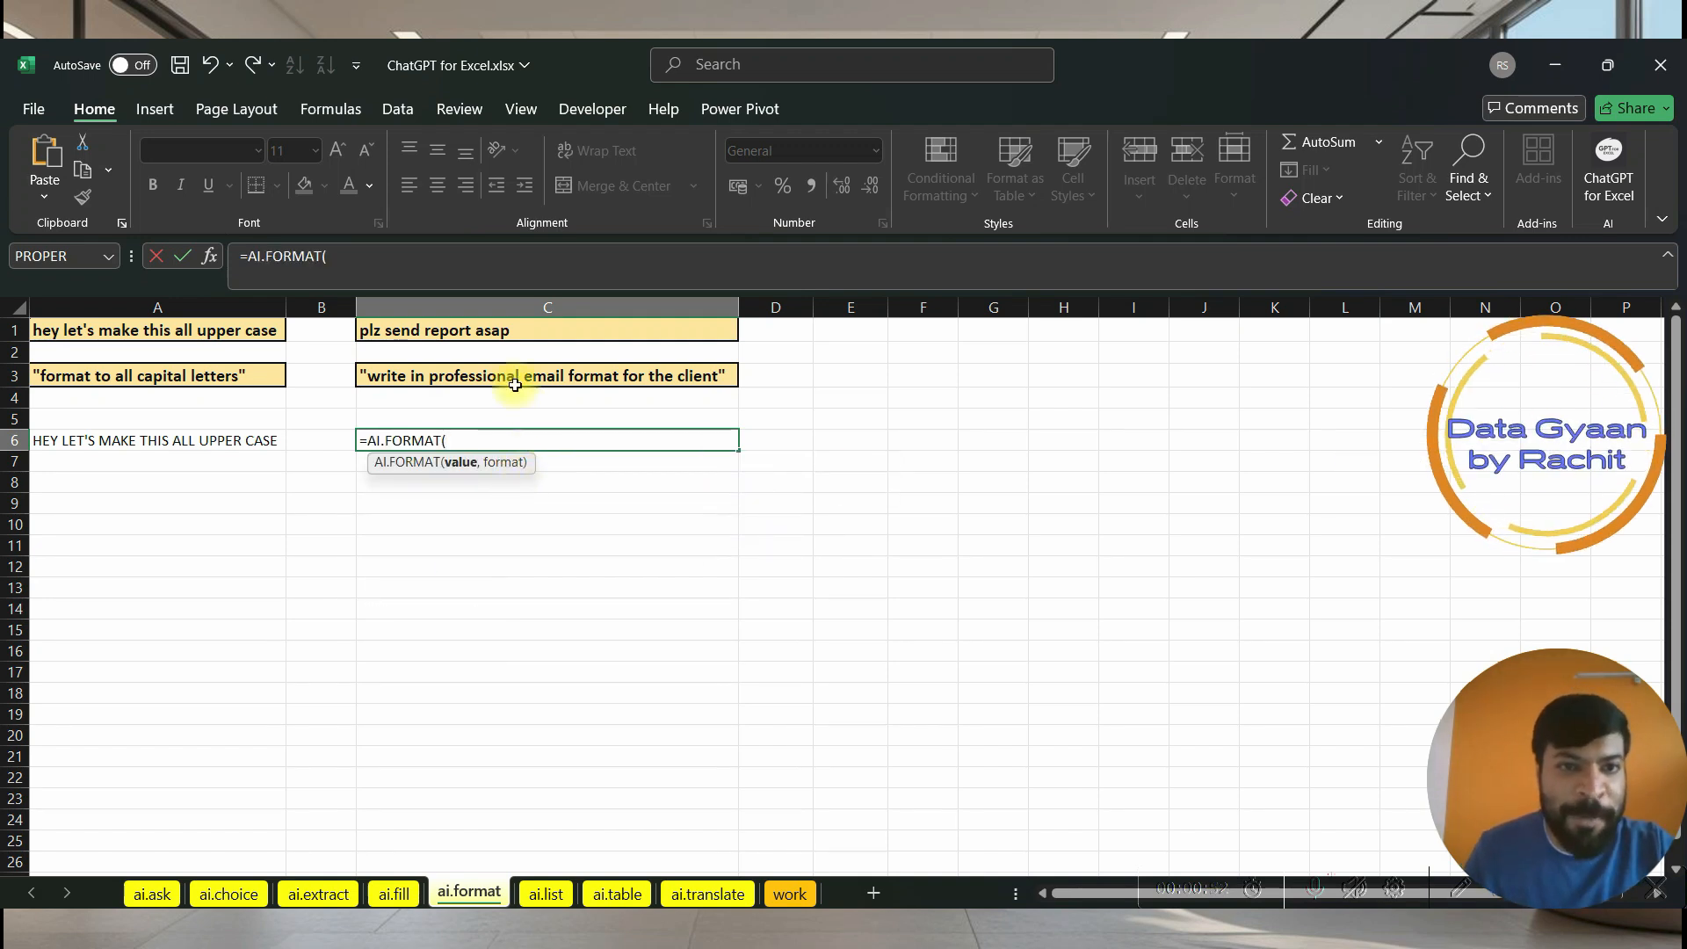
left_click(492, 331)
type(",")
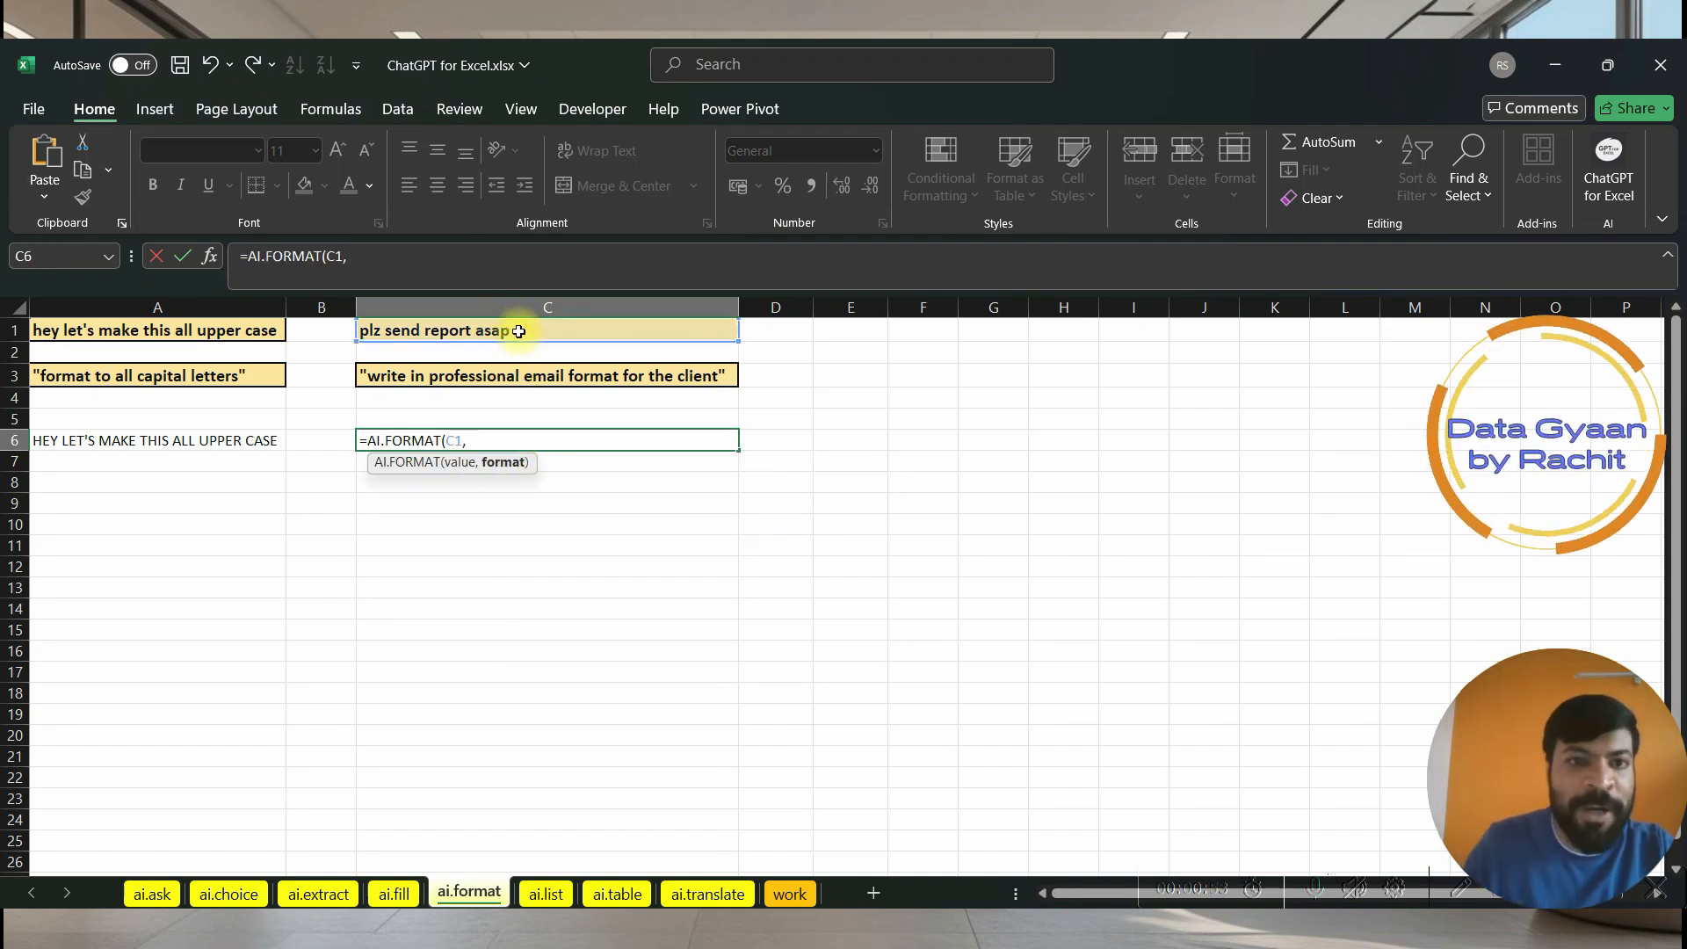
left_click(487, 374)
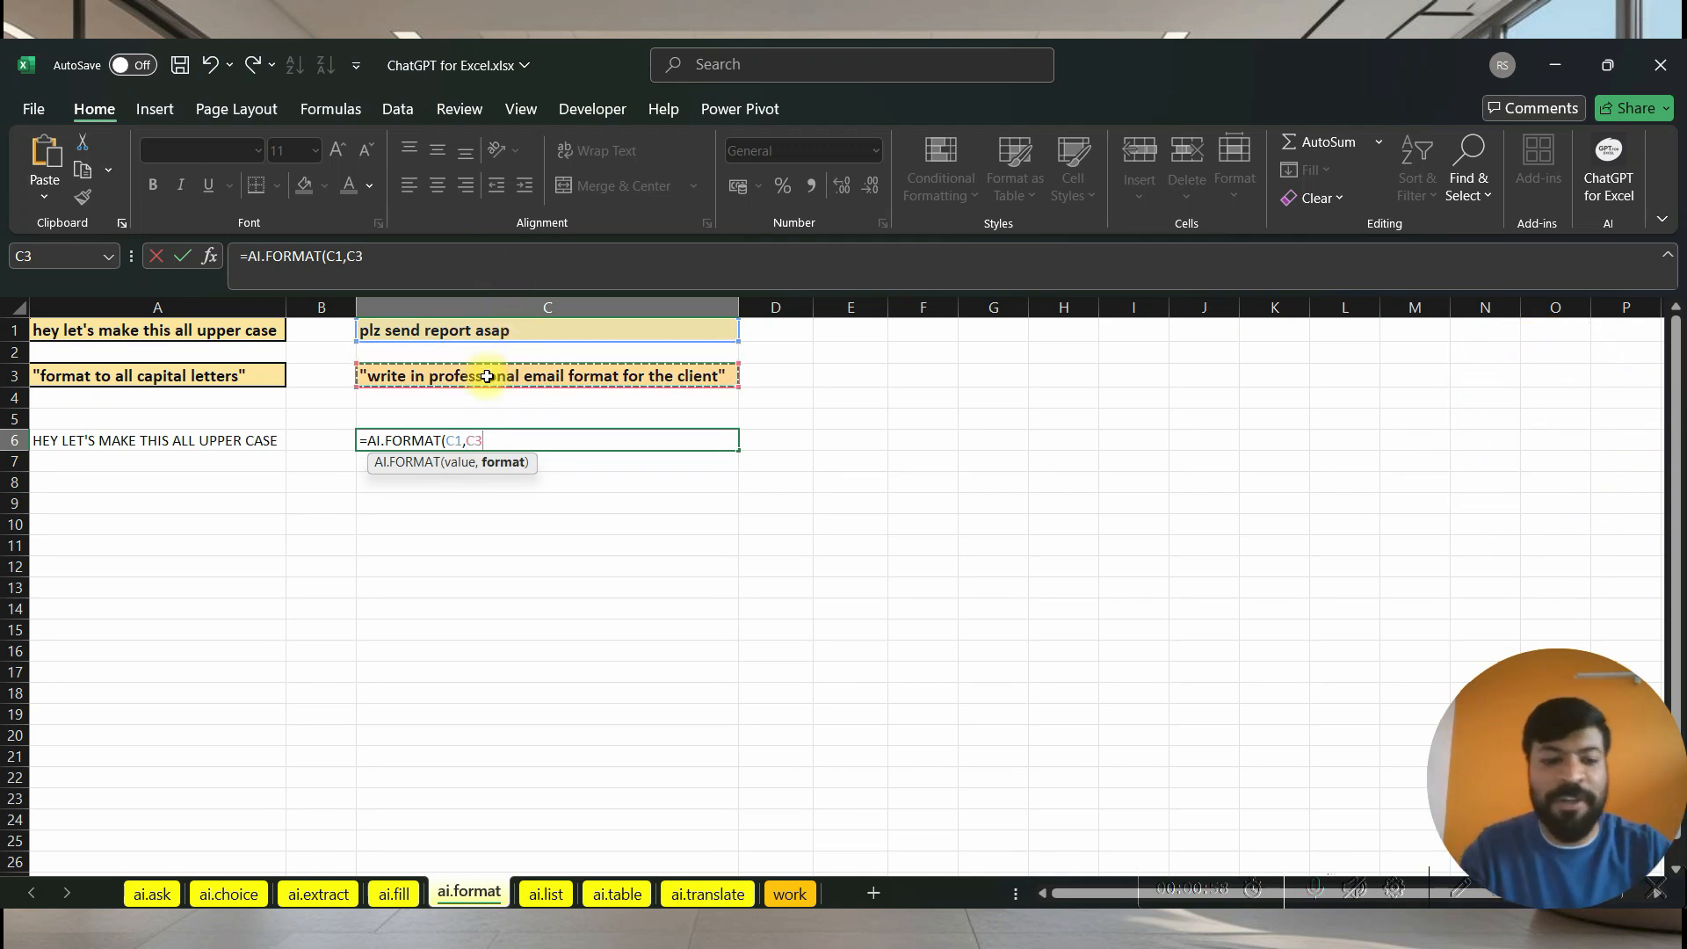
type(")")
key("Return")
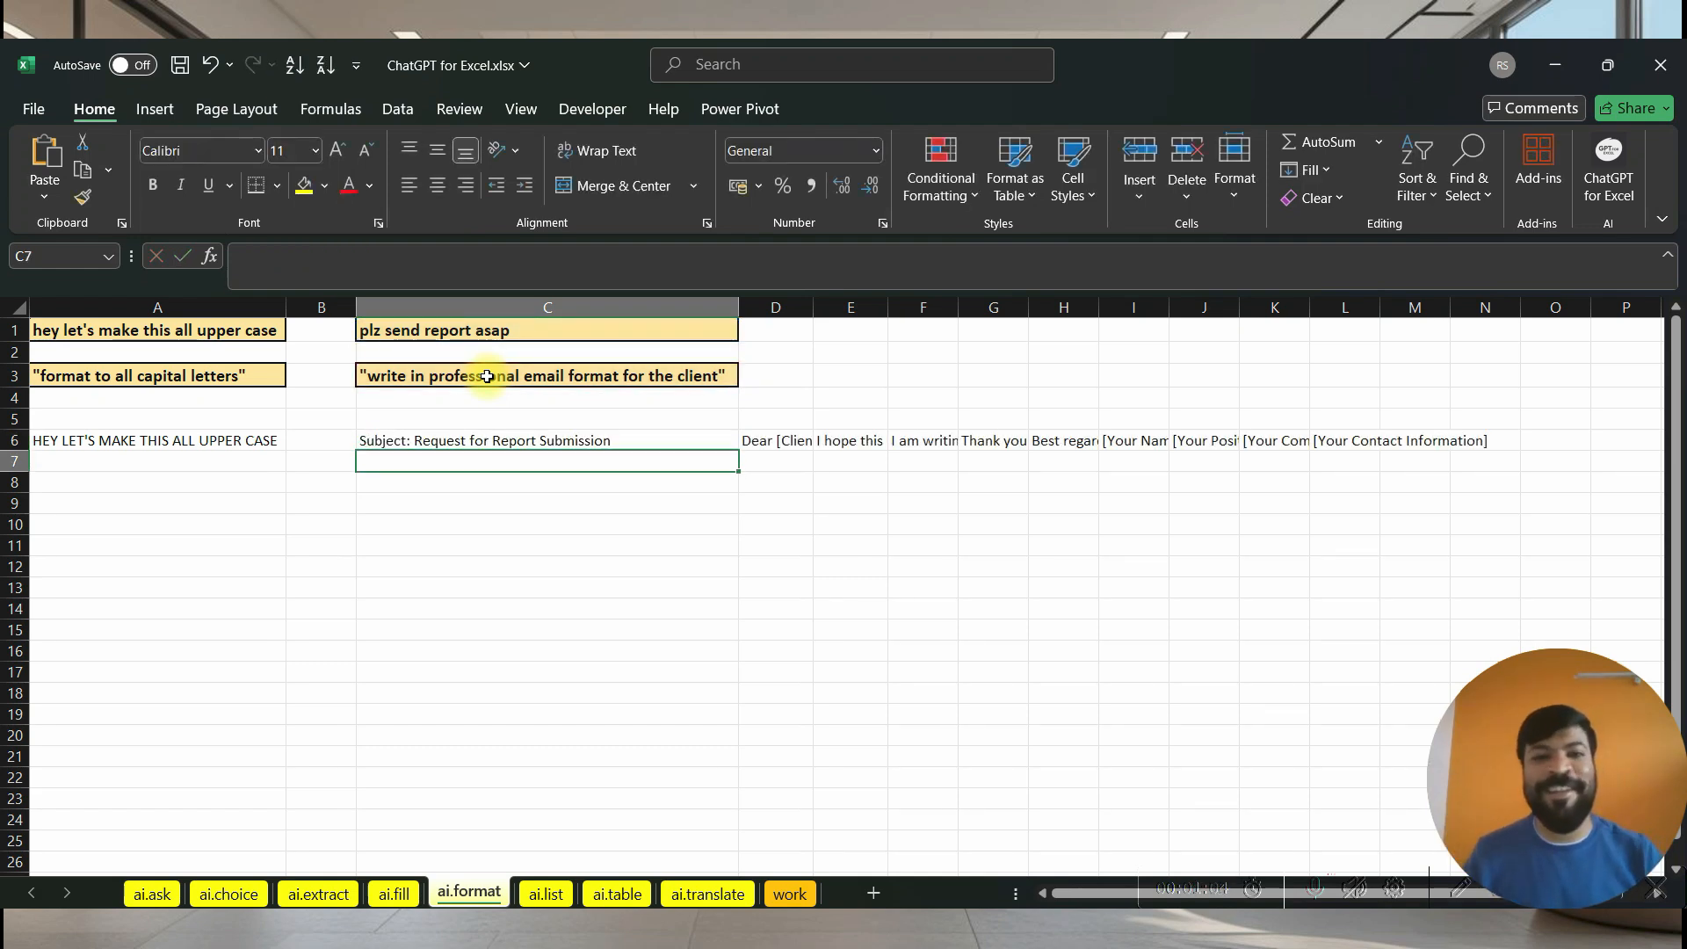
- Make row 6 taller and wrap the text of the generated email cells C6 to L6
left_click(622, 442)
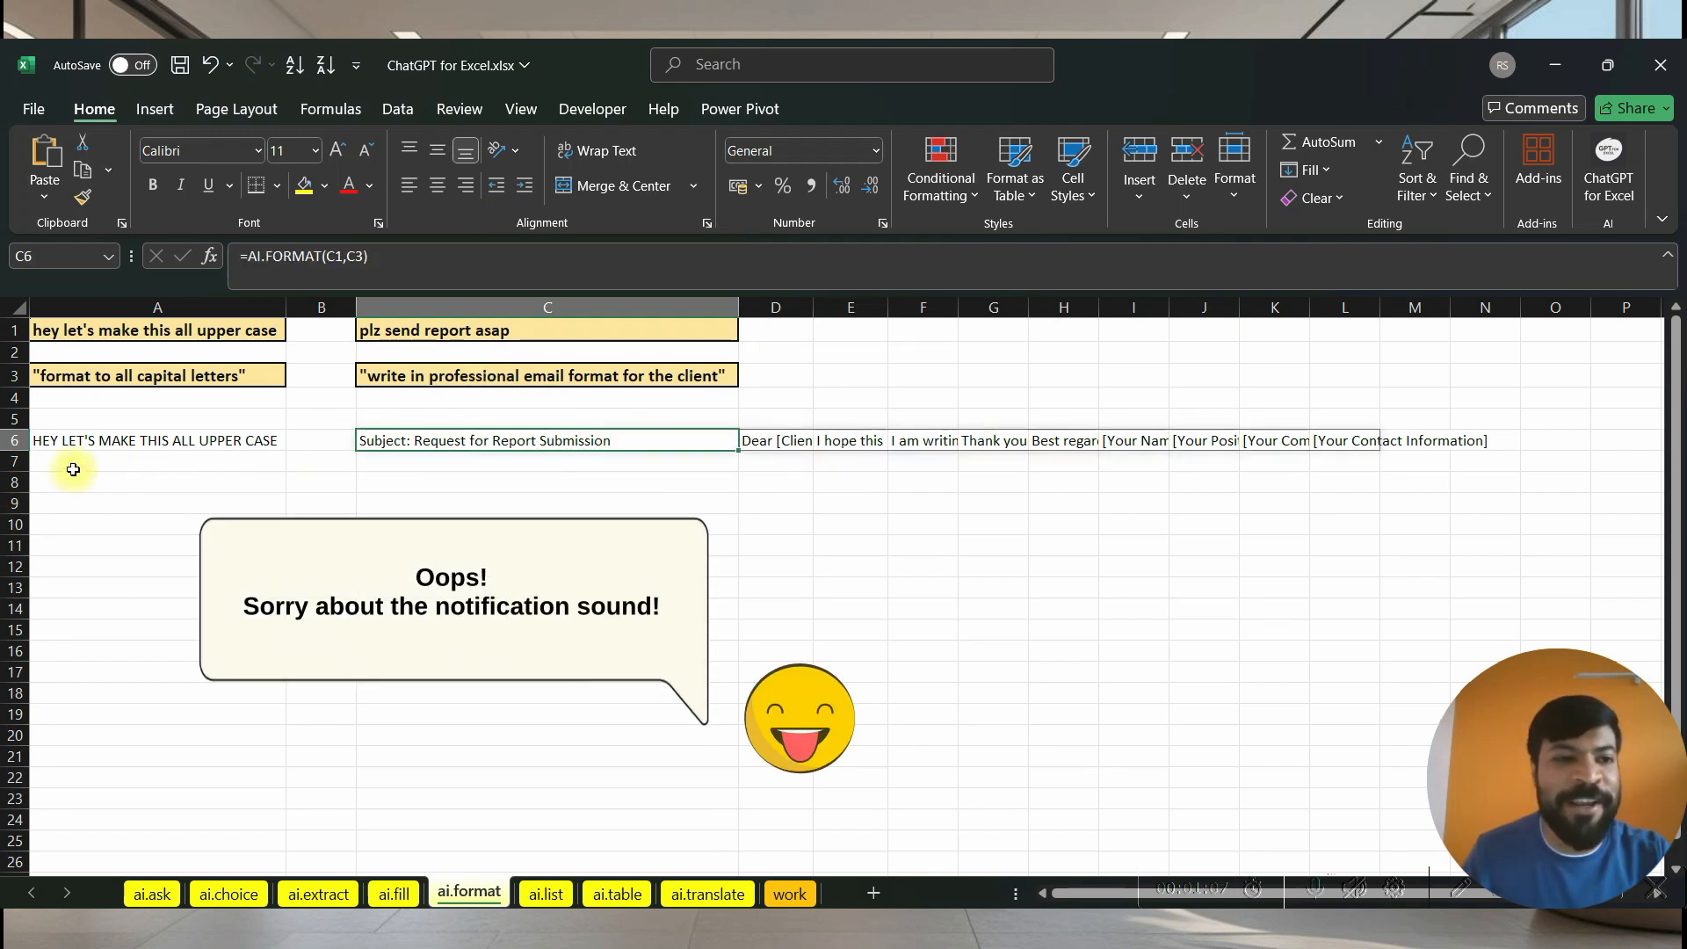
left_click_drag(15, 449, 13, 520)
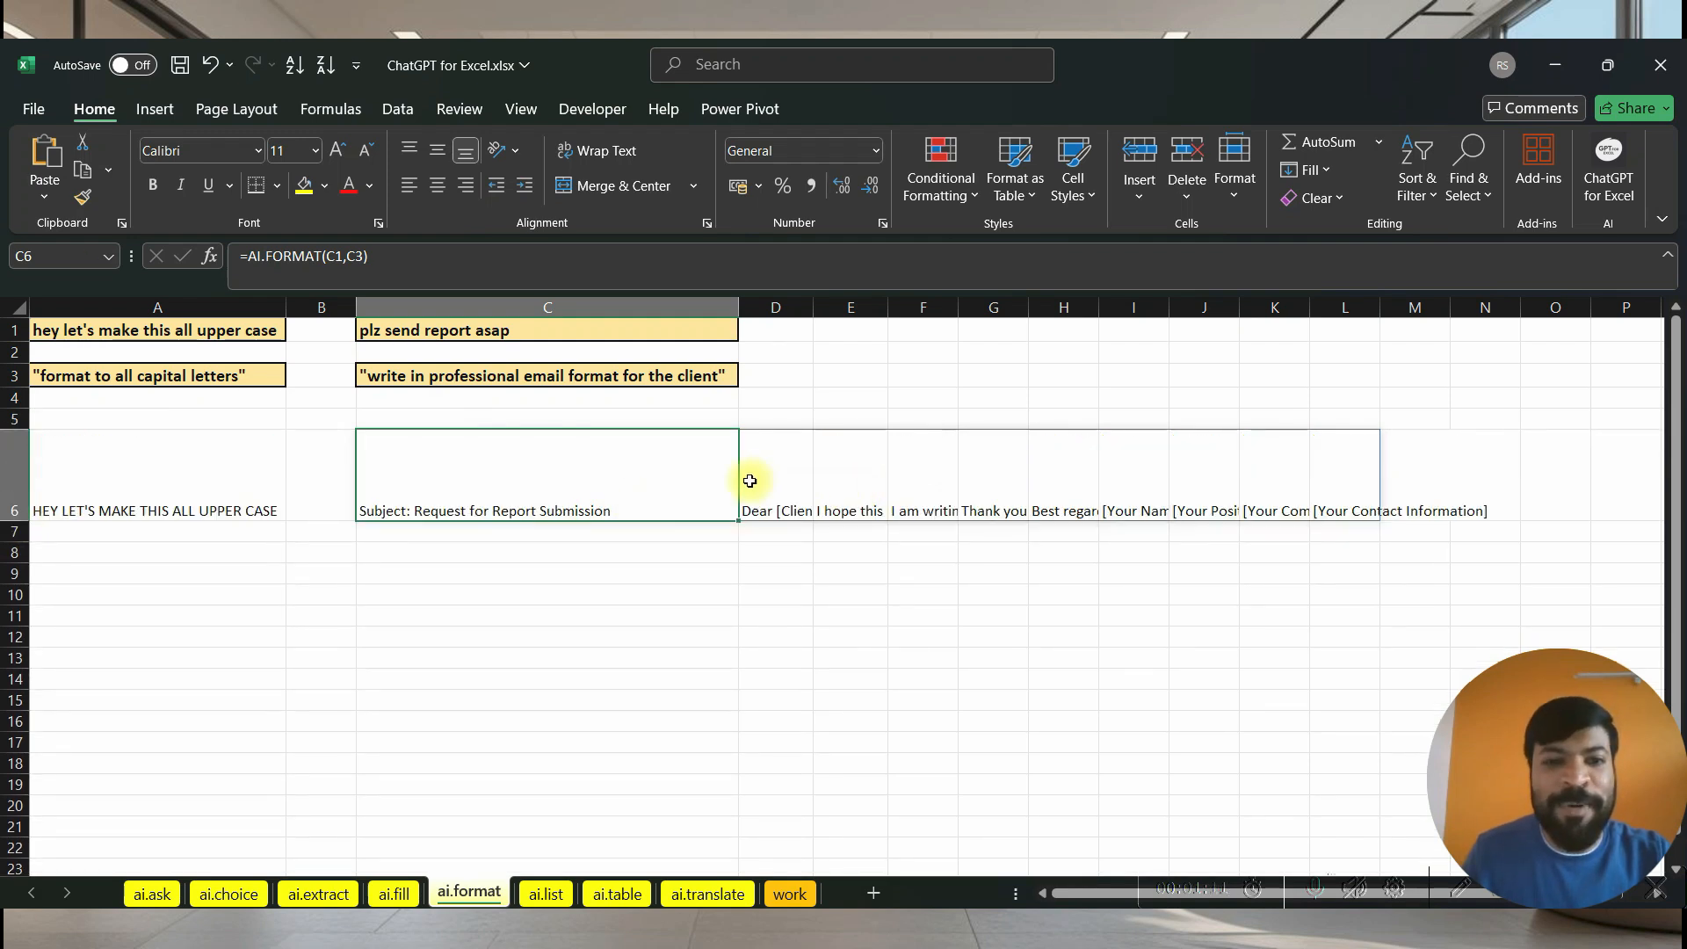
key("ctrl+shift+Right")
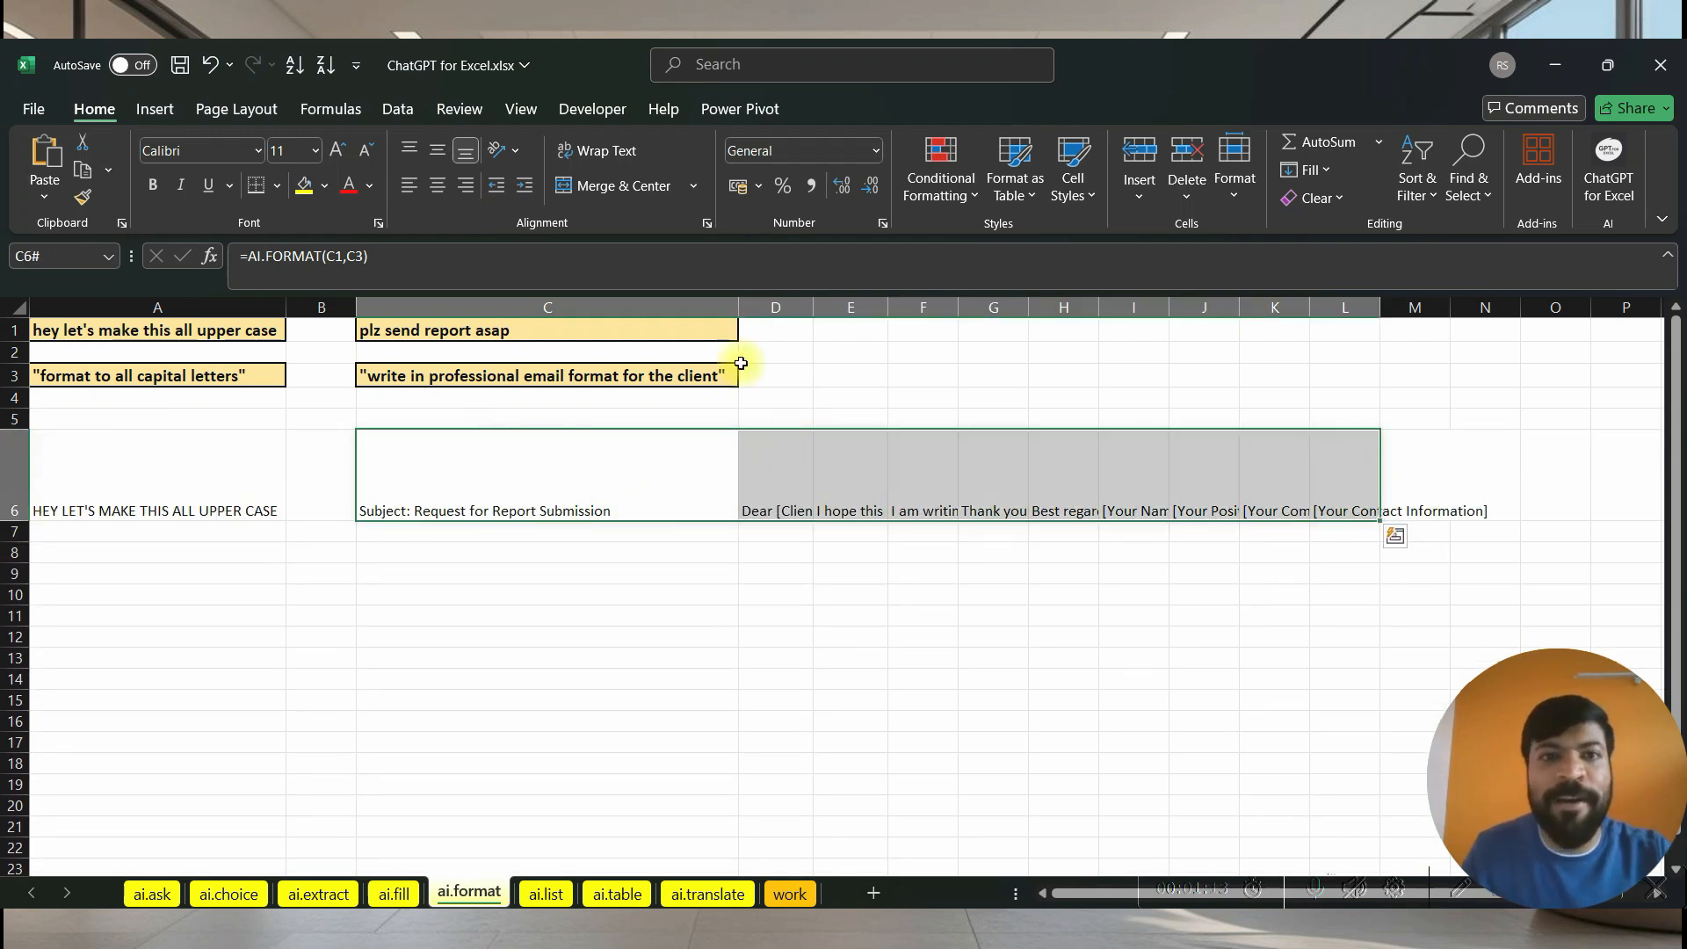
left_click(595, 152)
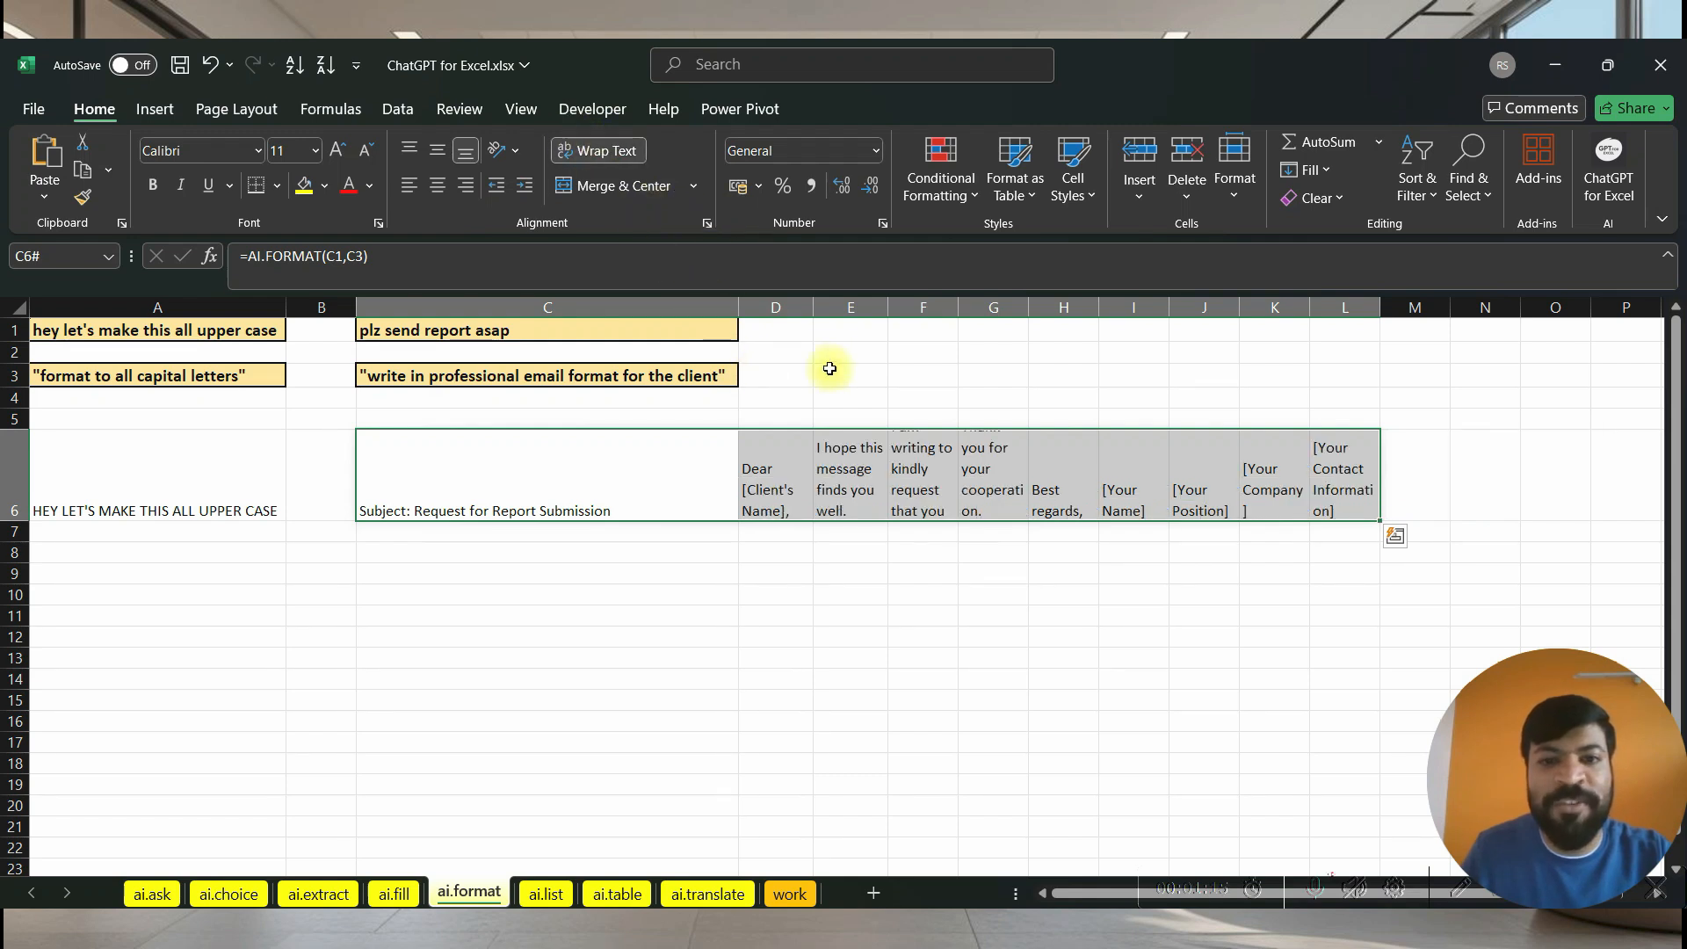
- Auto-fit the widths of columns D through L to the wrapped email text and review its opening parts
left_click(782, 306)
left_click(1345, 307, "shift")
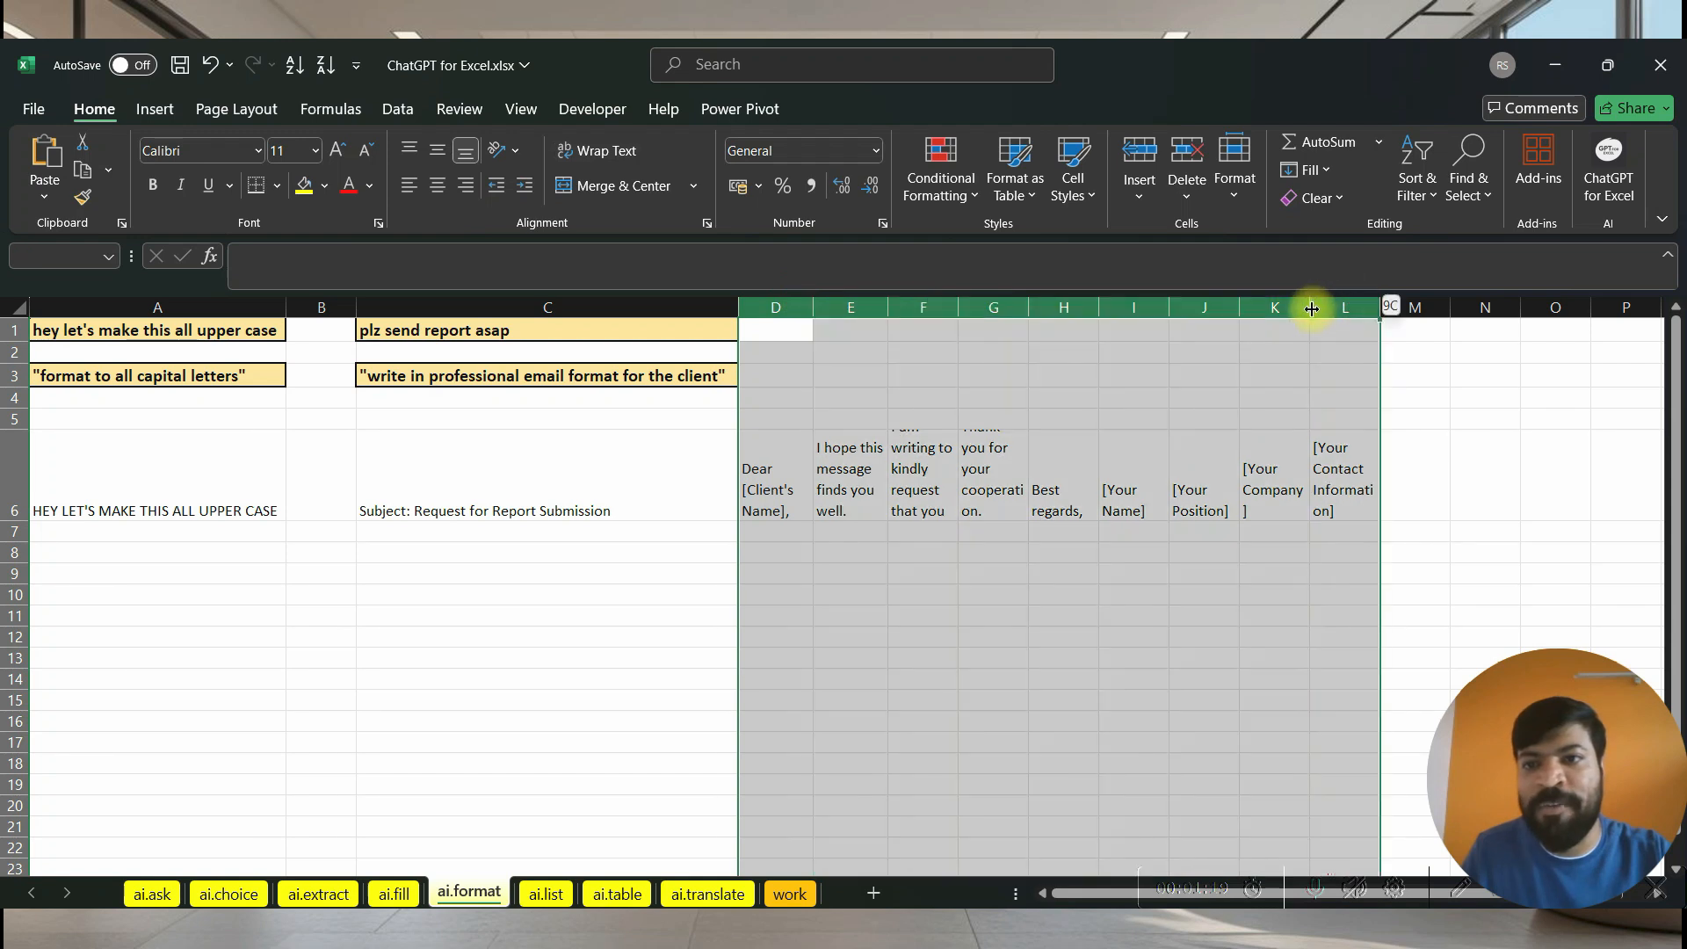
double_click(1310, 306)
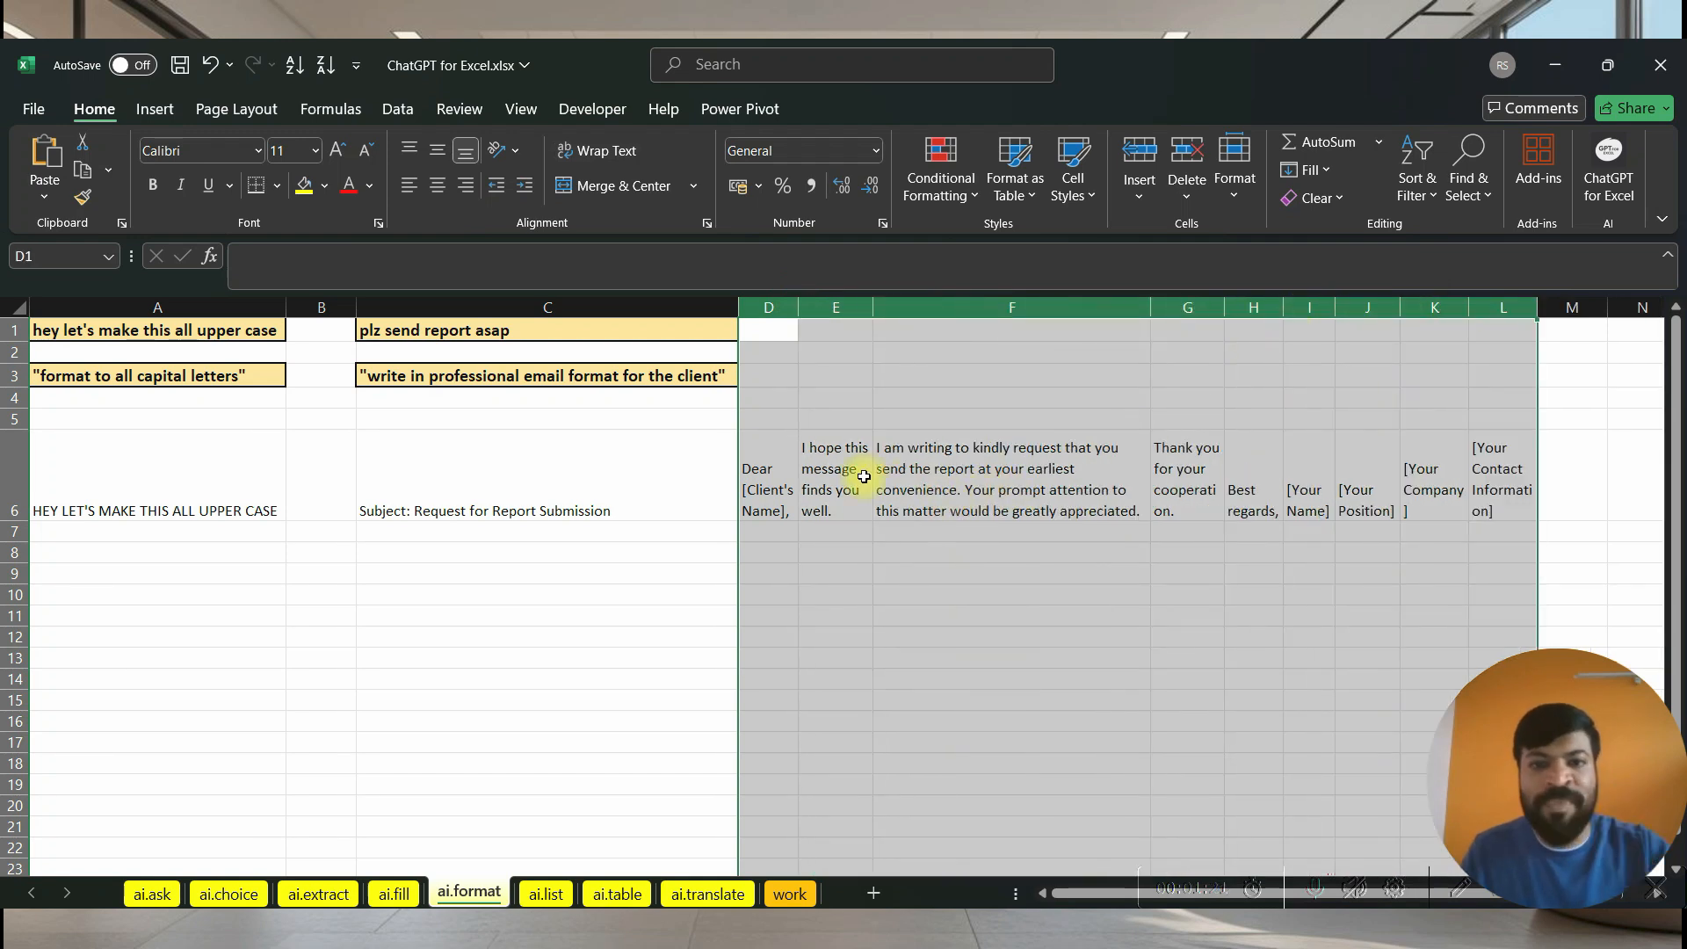
left_click(777, 470)
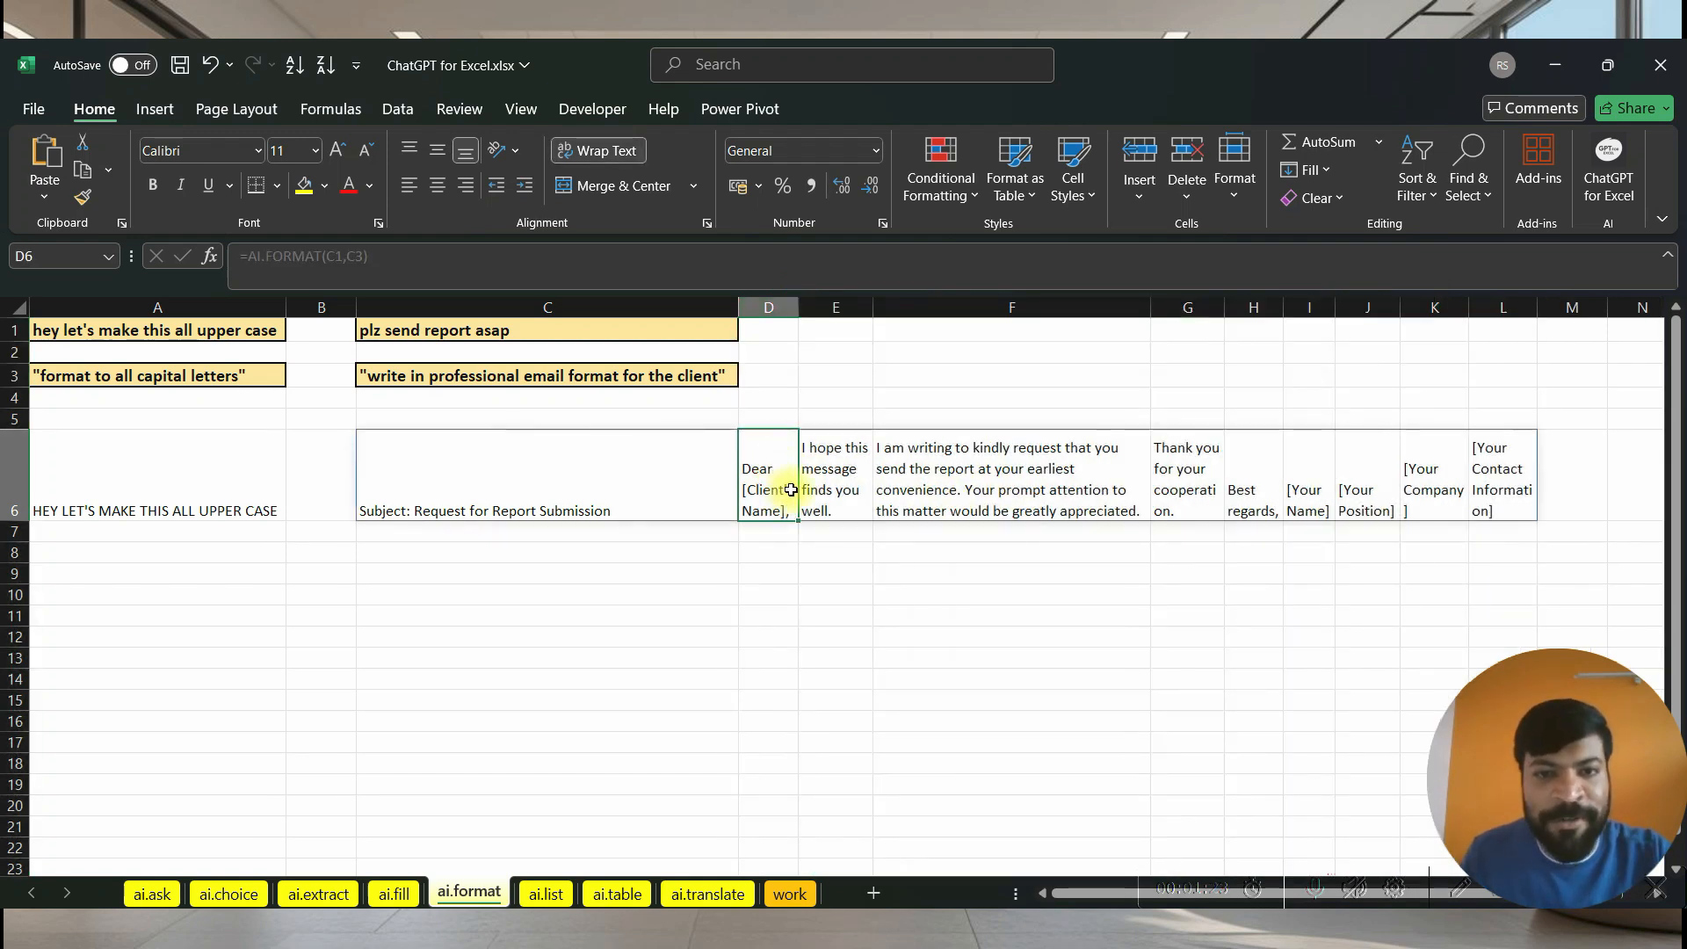
left_click(833, 479)
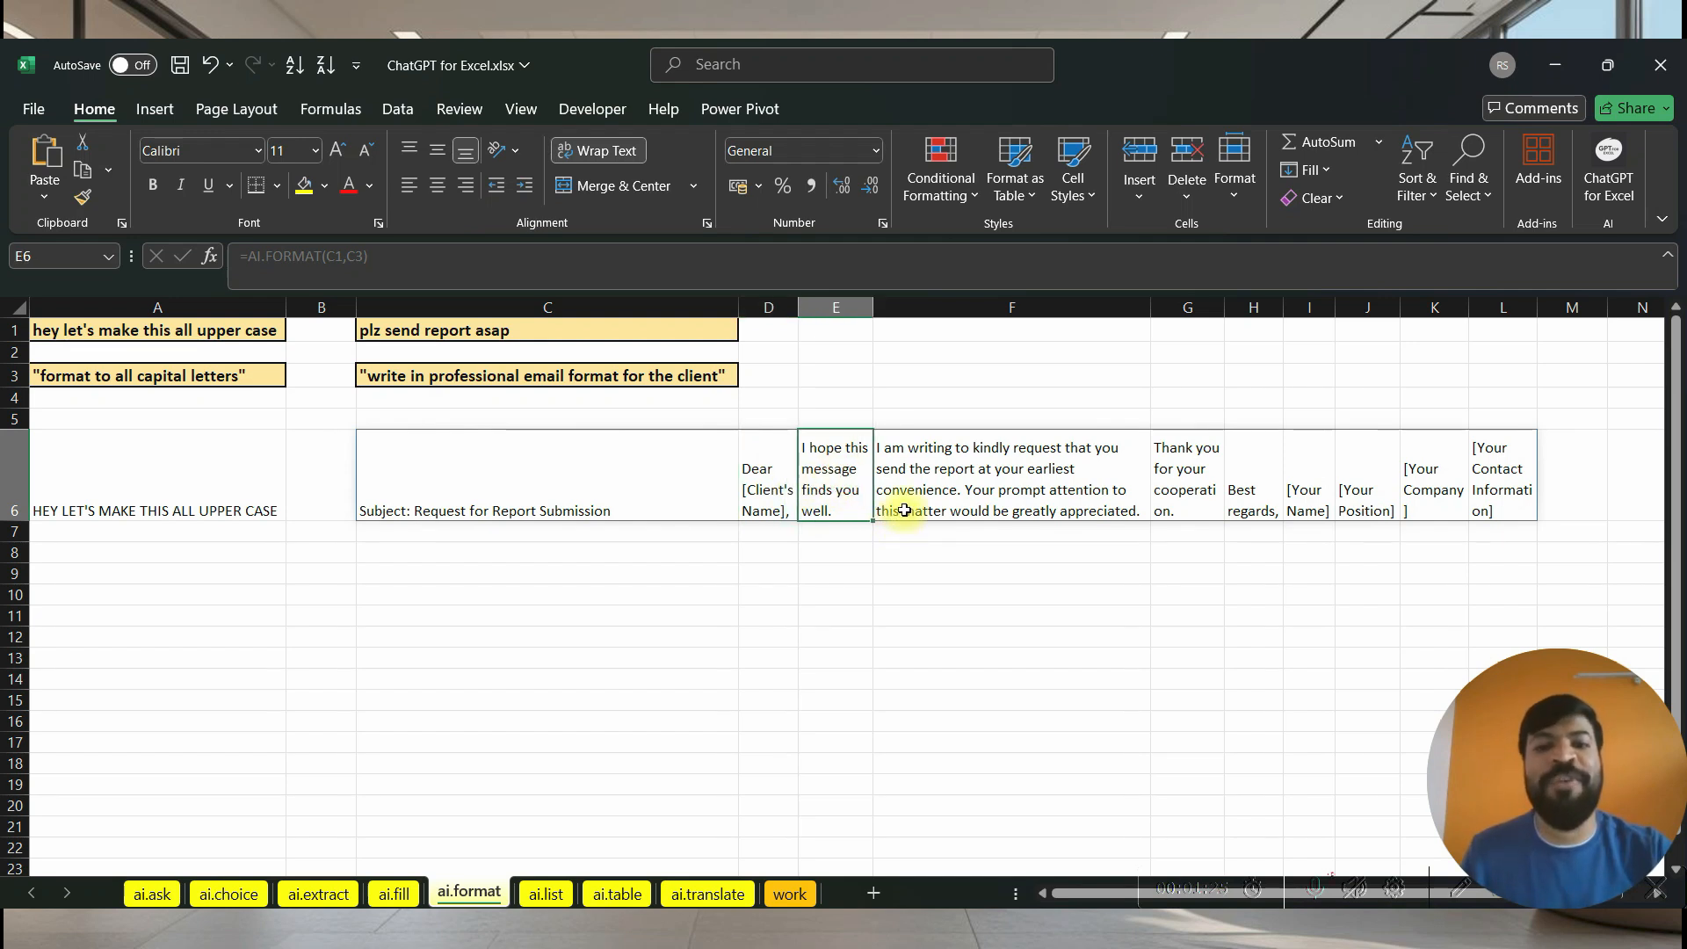
- Review the remaining parts of the generated client email, from the main request in F6 to the contact information in L6
left_click(917, 480)
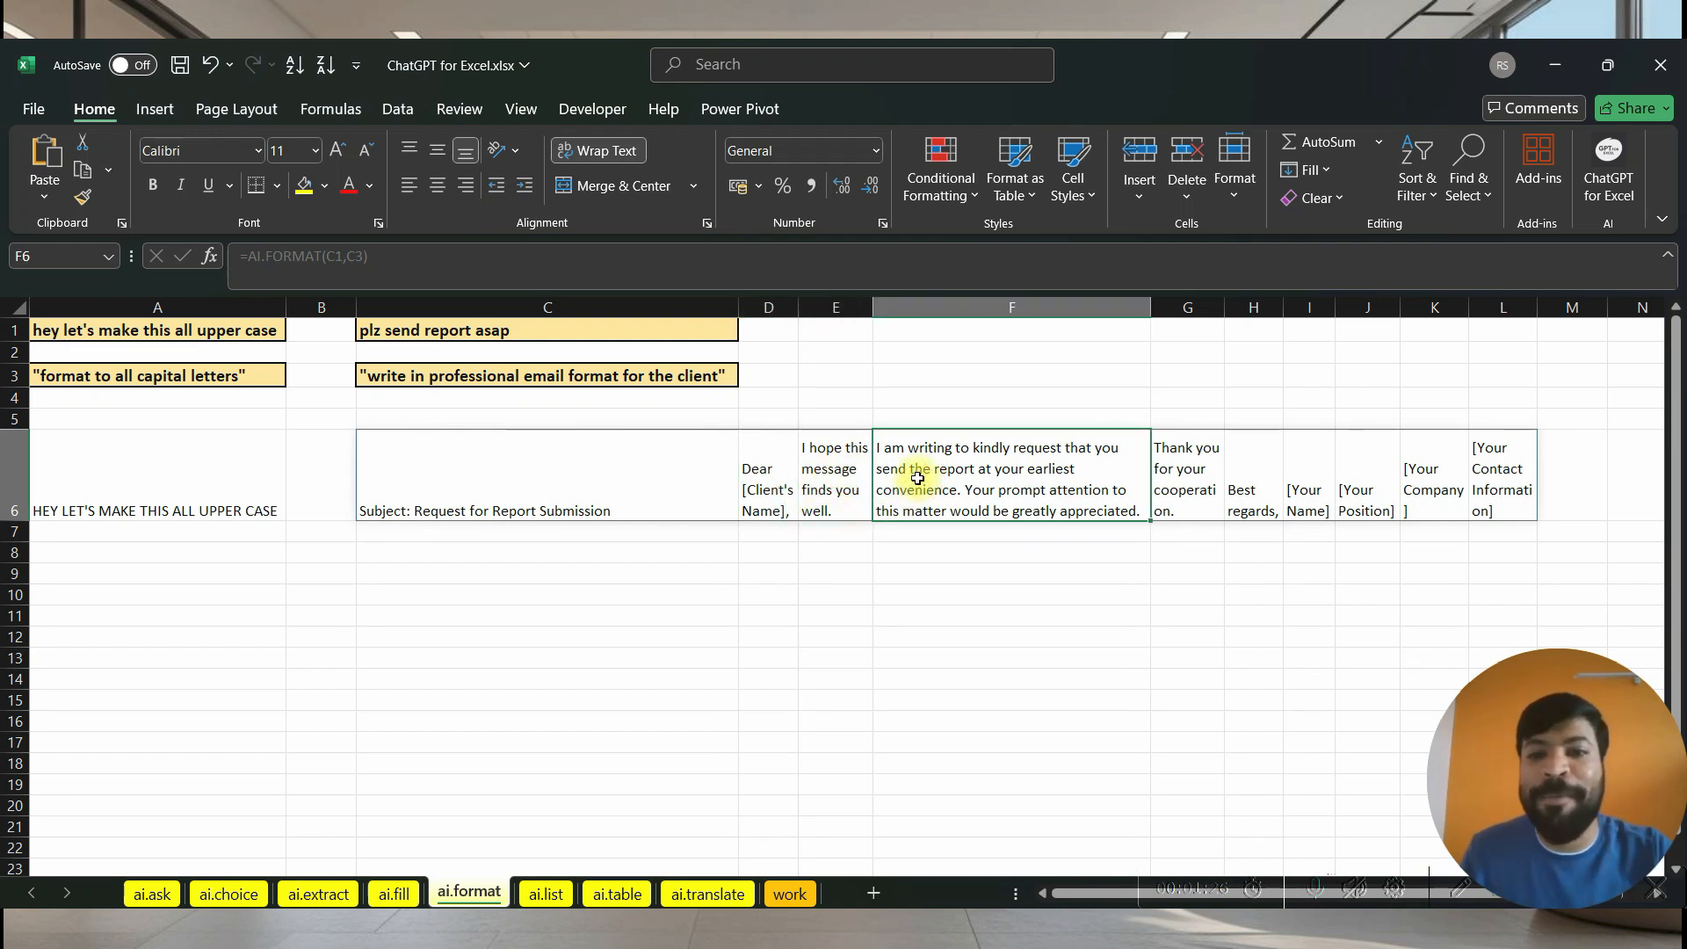
left_click(1211, 486)
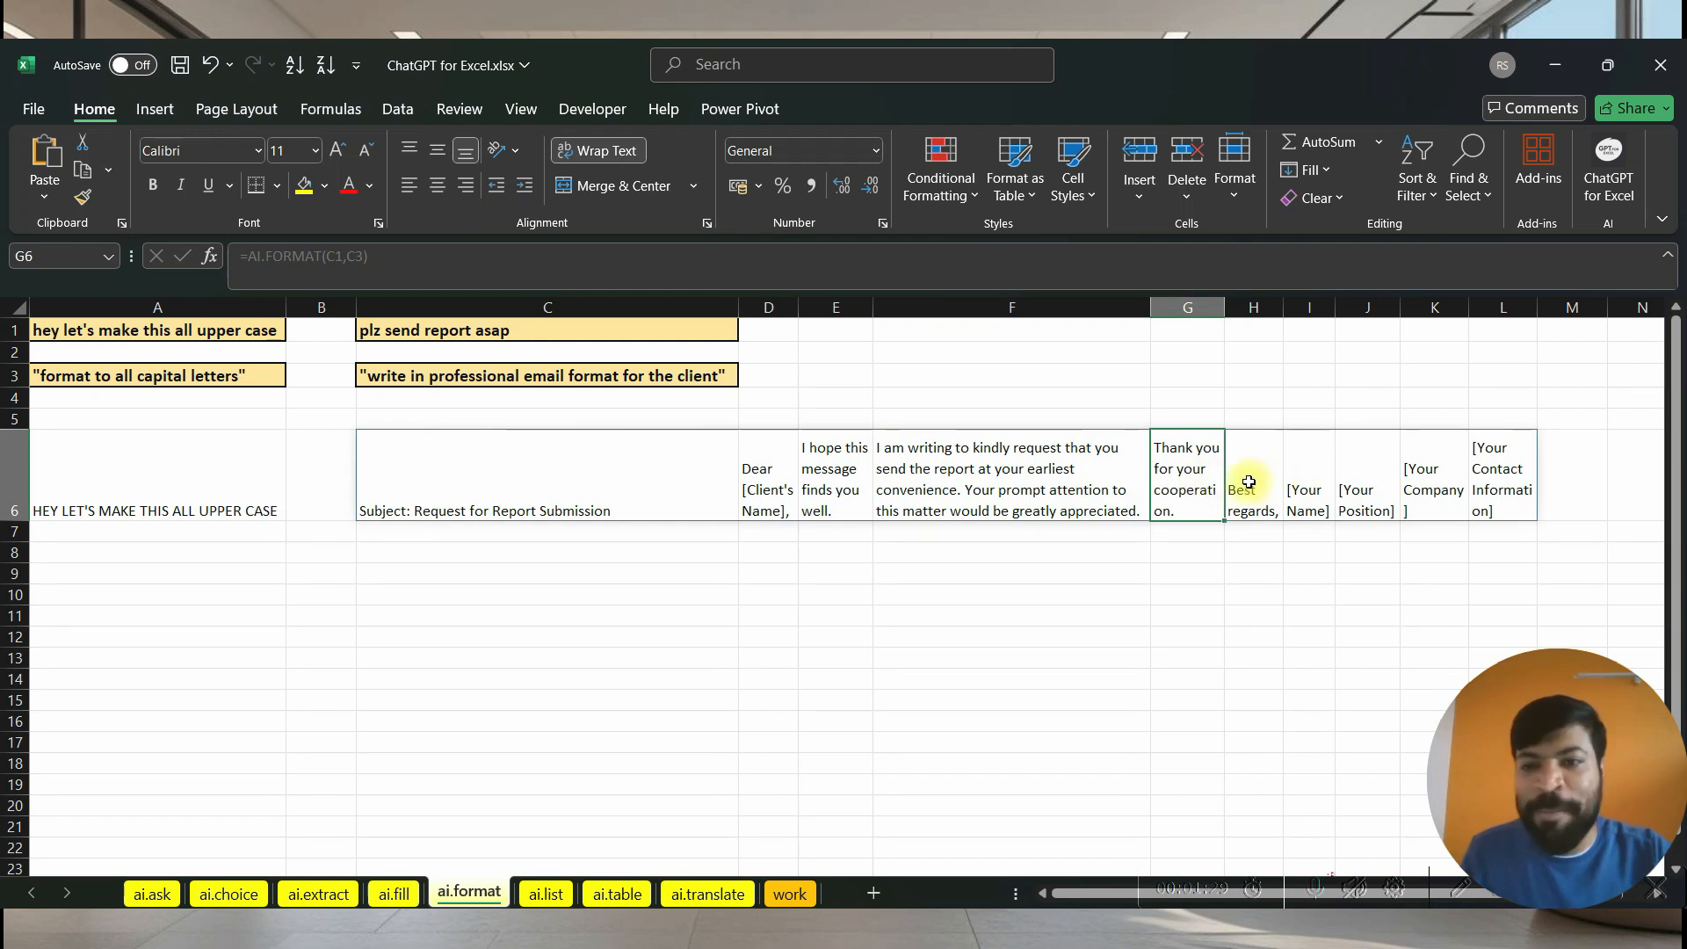
left_click(1252, 481)
left_click(1305, 476)
left_click(1349, 476)
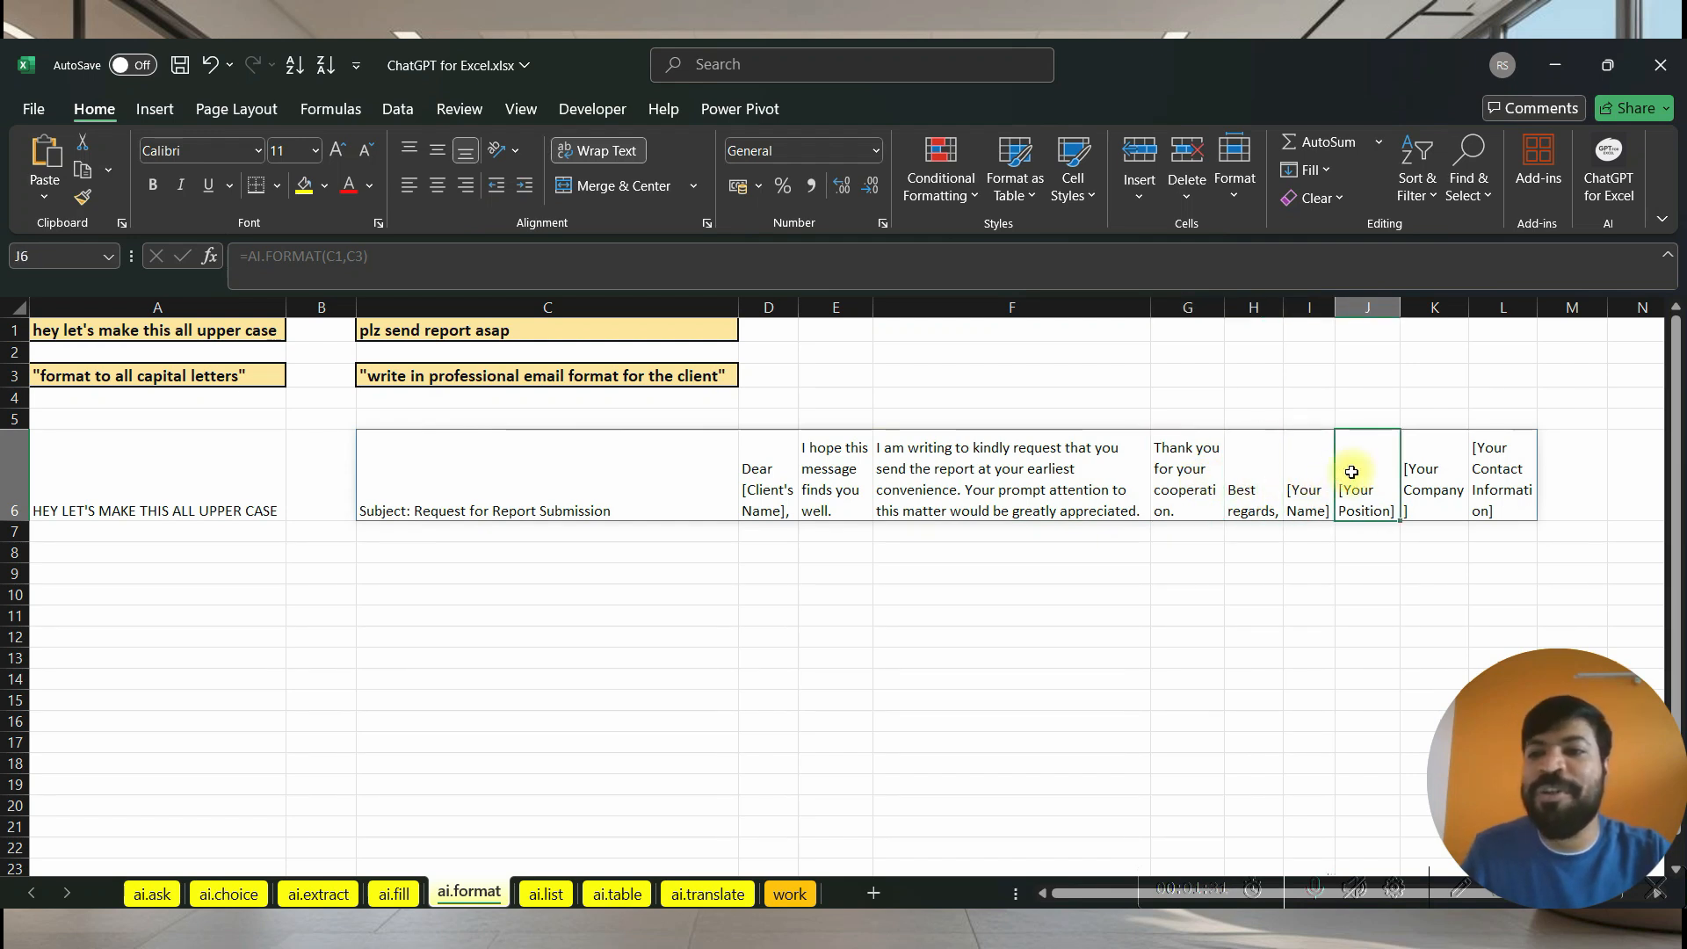
left_click(1492, 454)
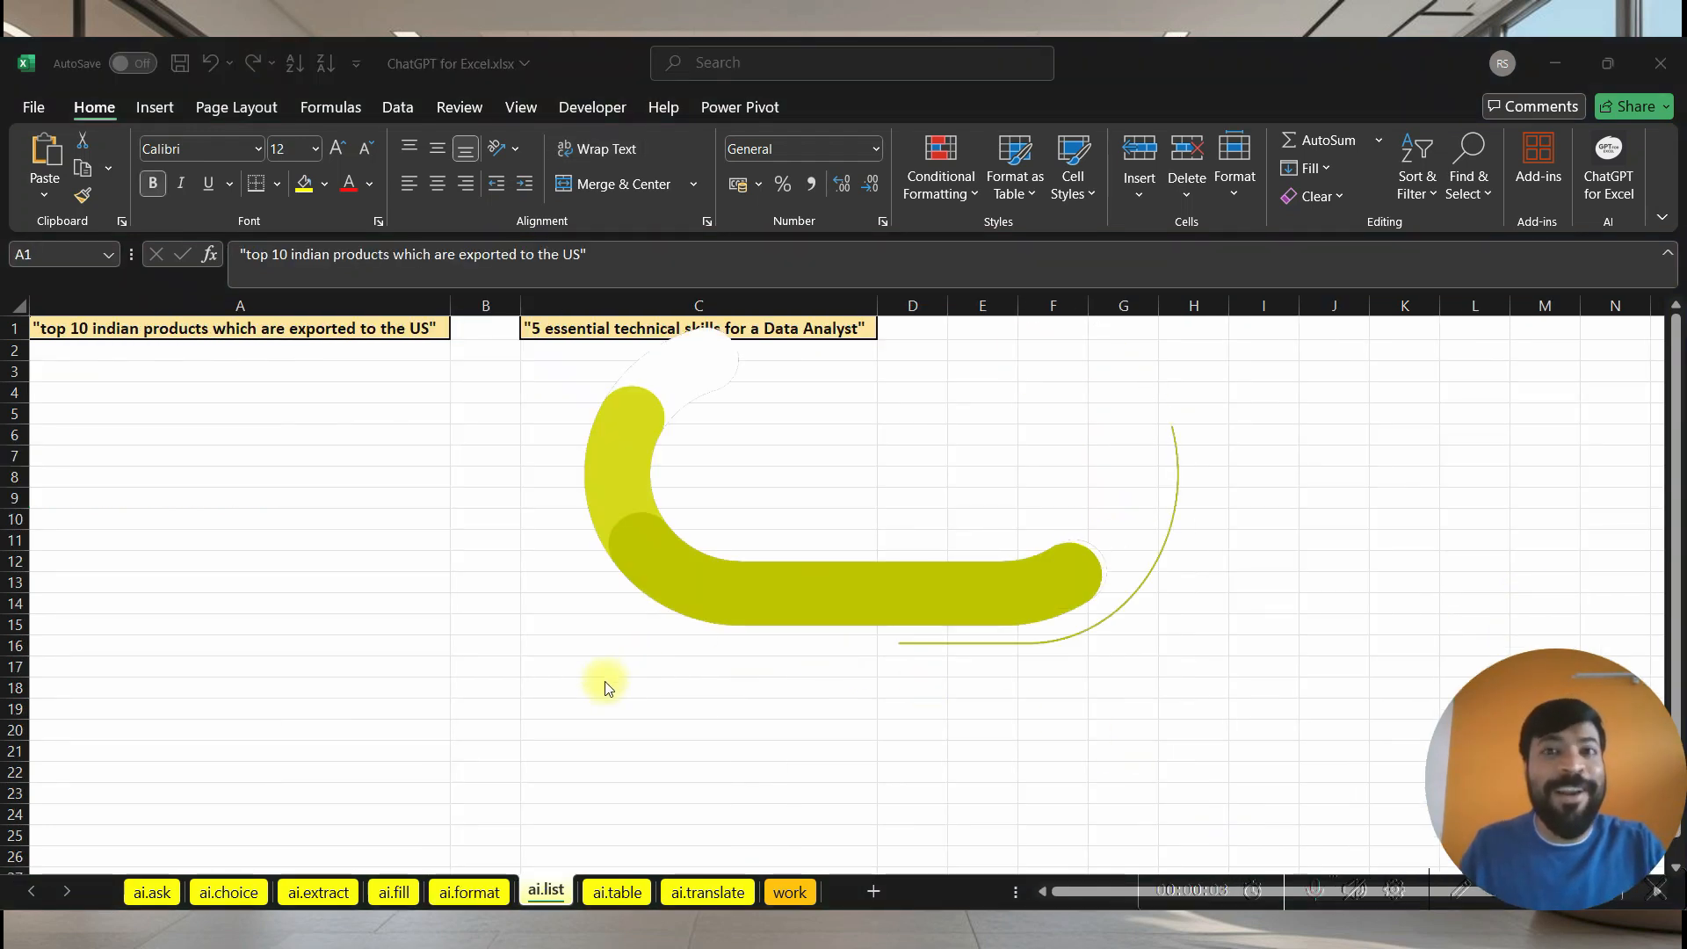
- On the ai.list sheet, enter =AI.LIST(A1) in cell A4 to list the top 10 Indian products exported to the US
left_click(55, 337)
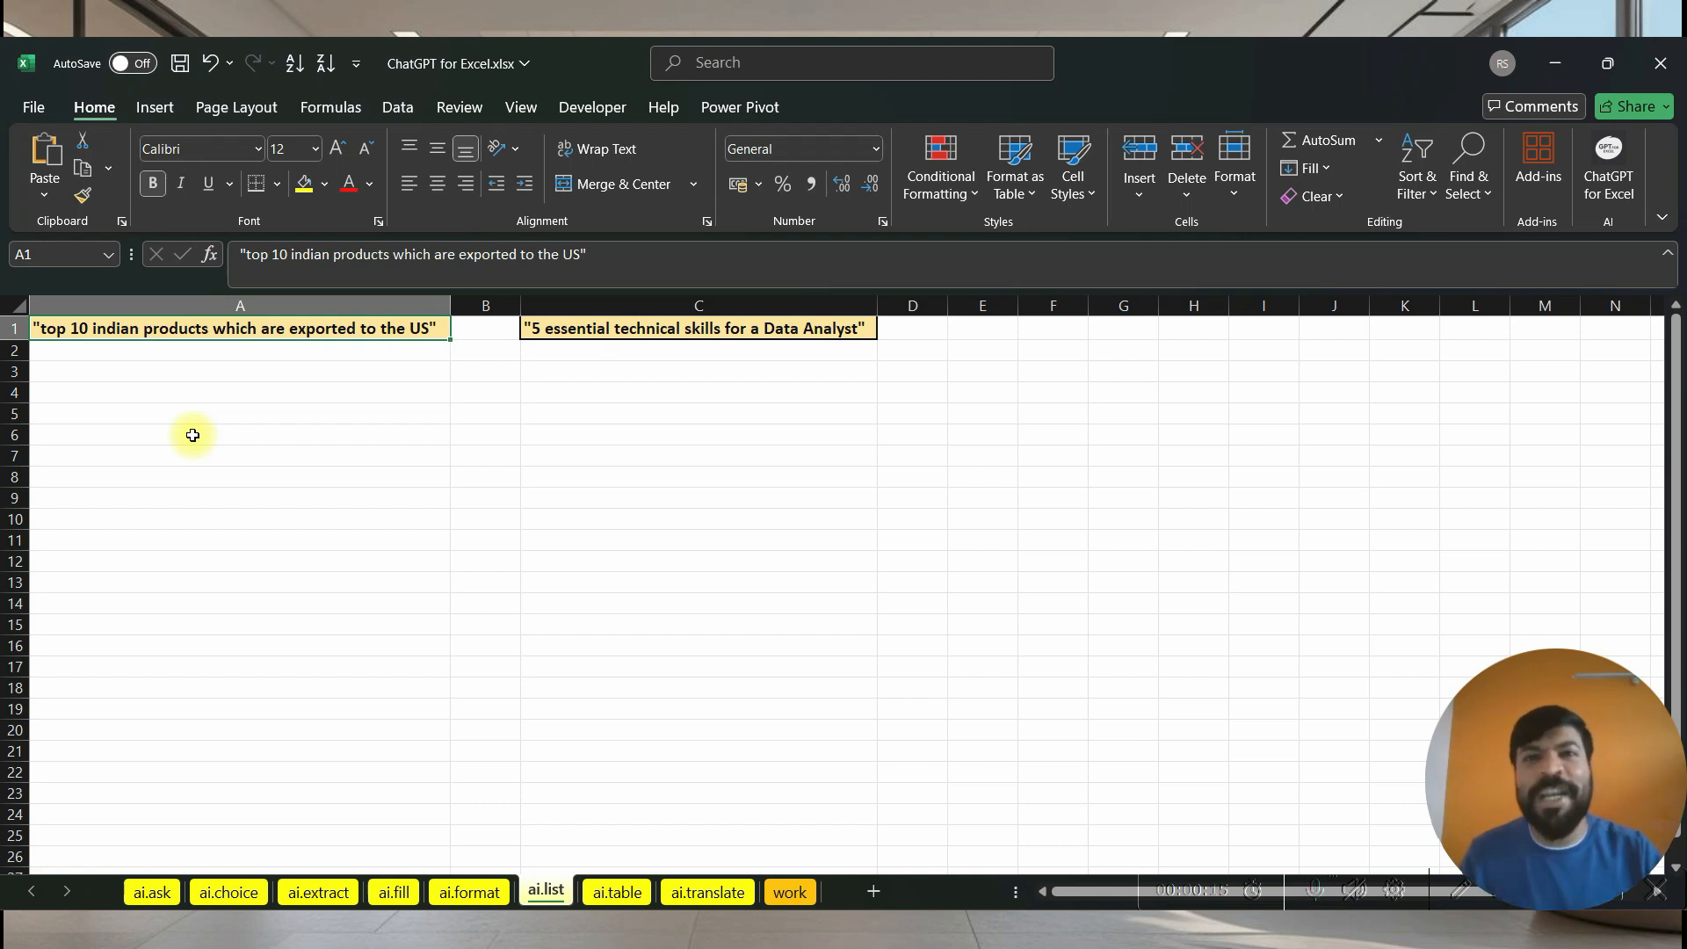
left_click(82, 392)
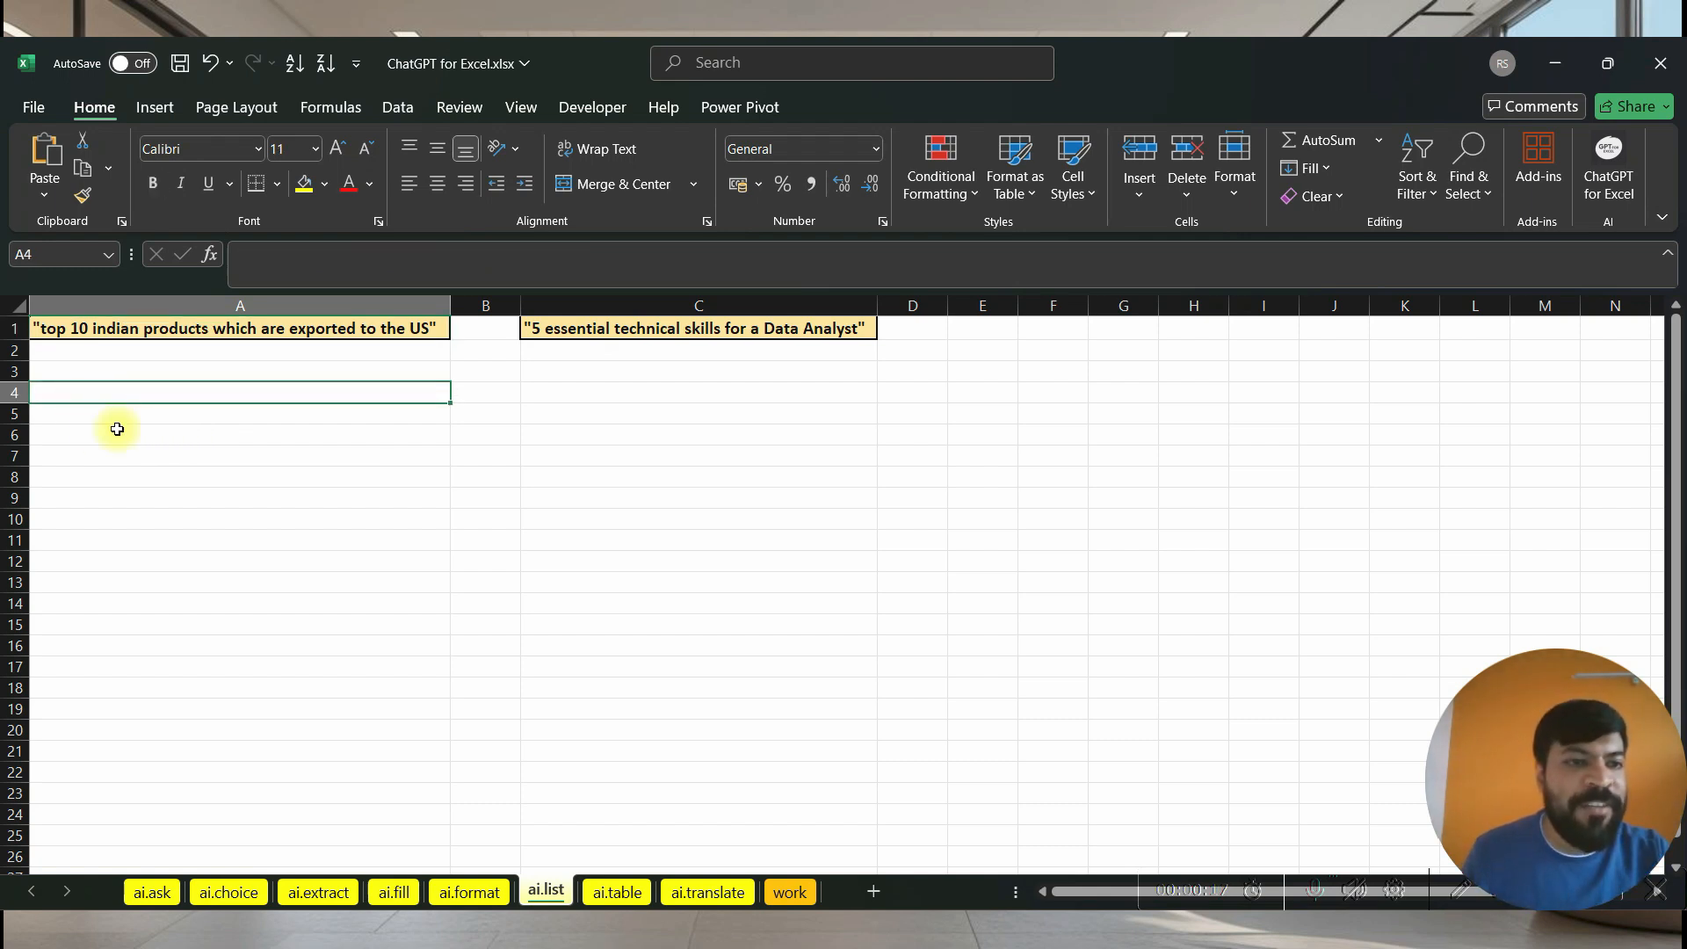
type("=")
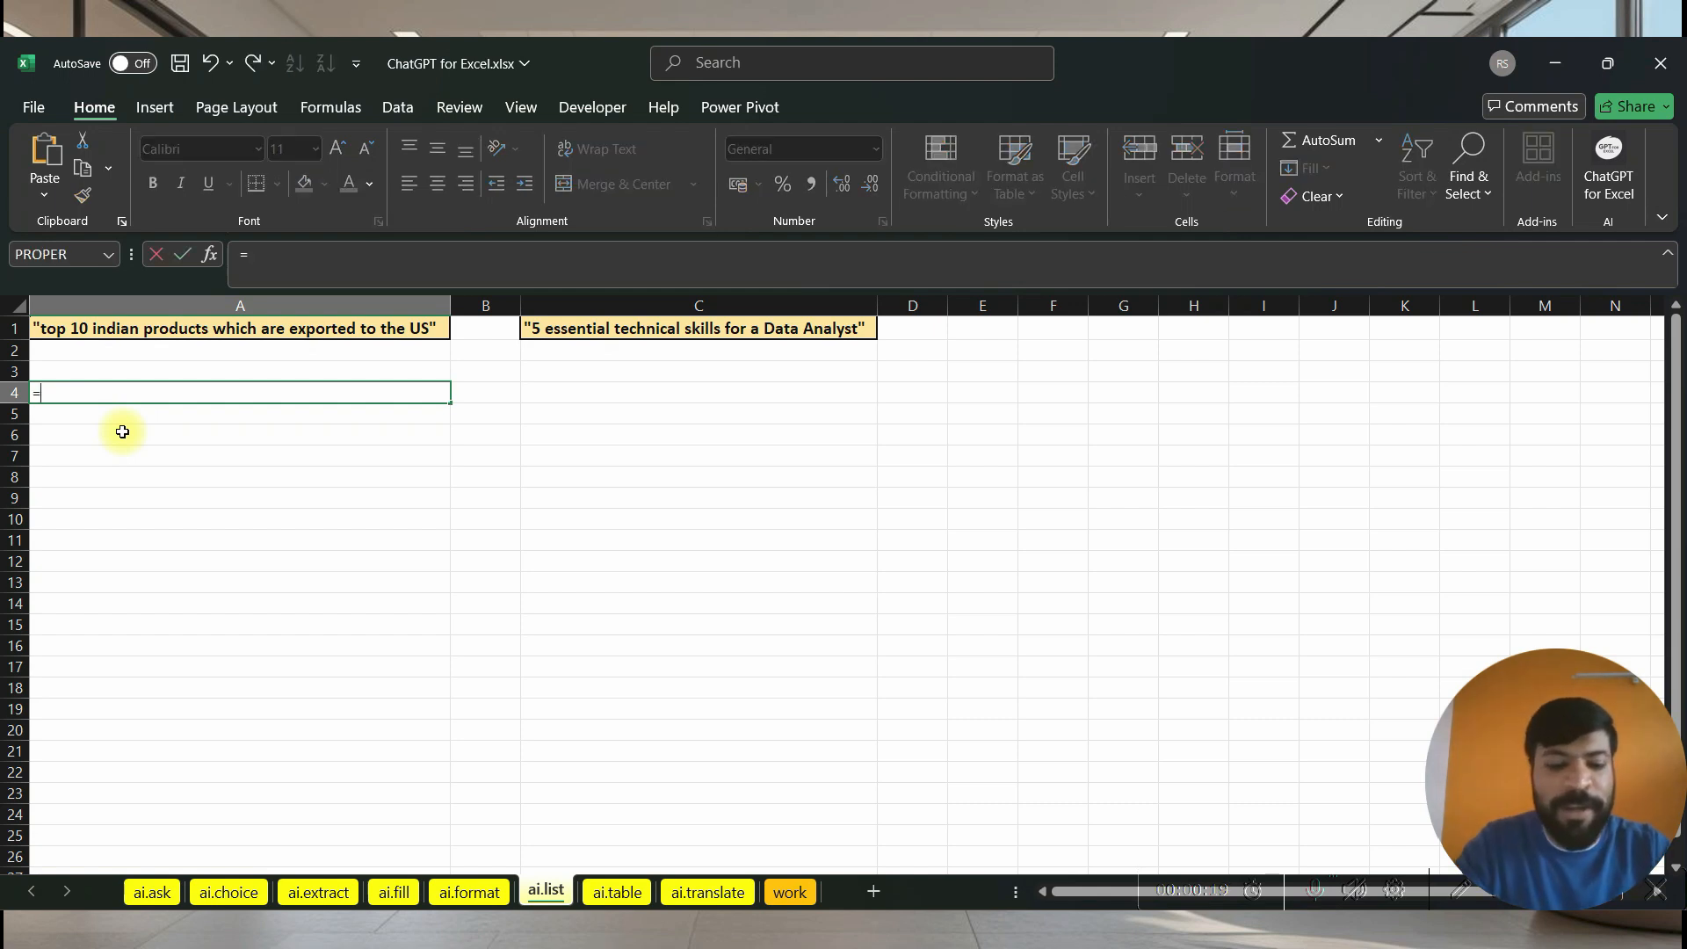
type("ai.l")
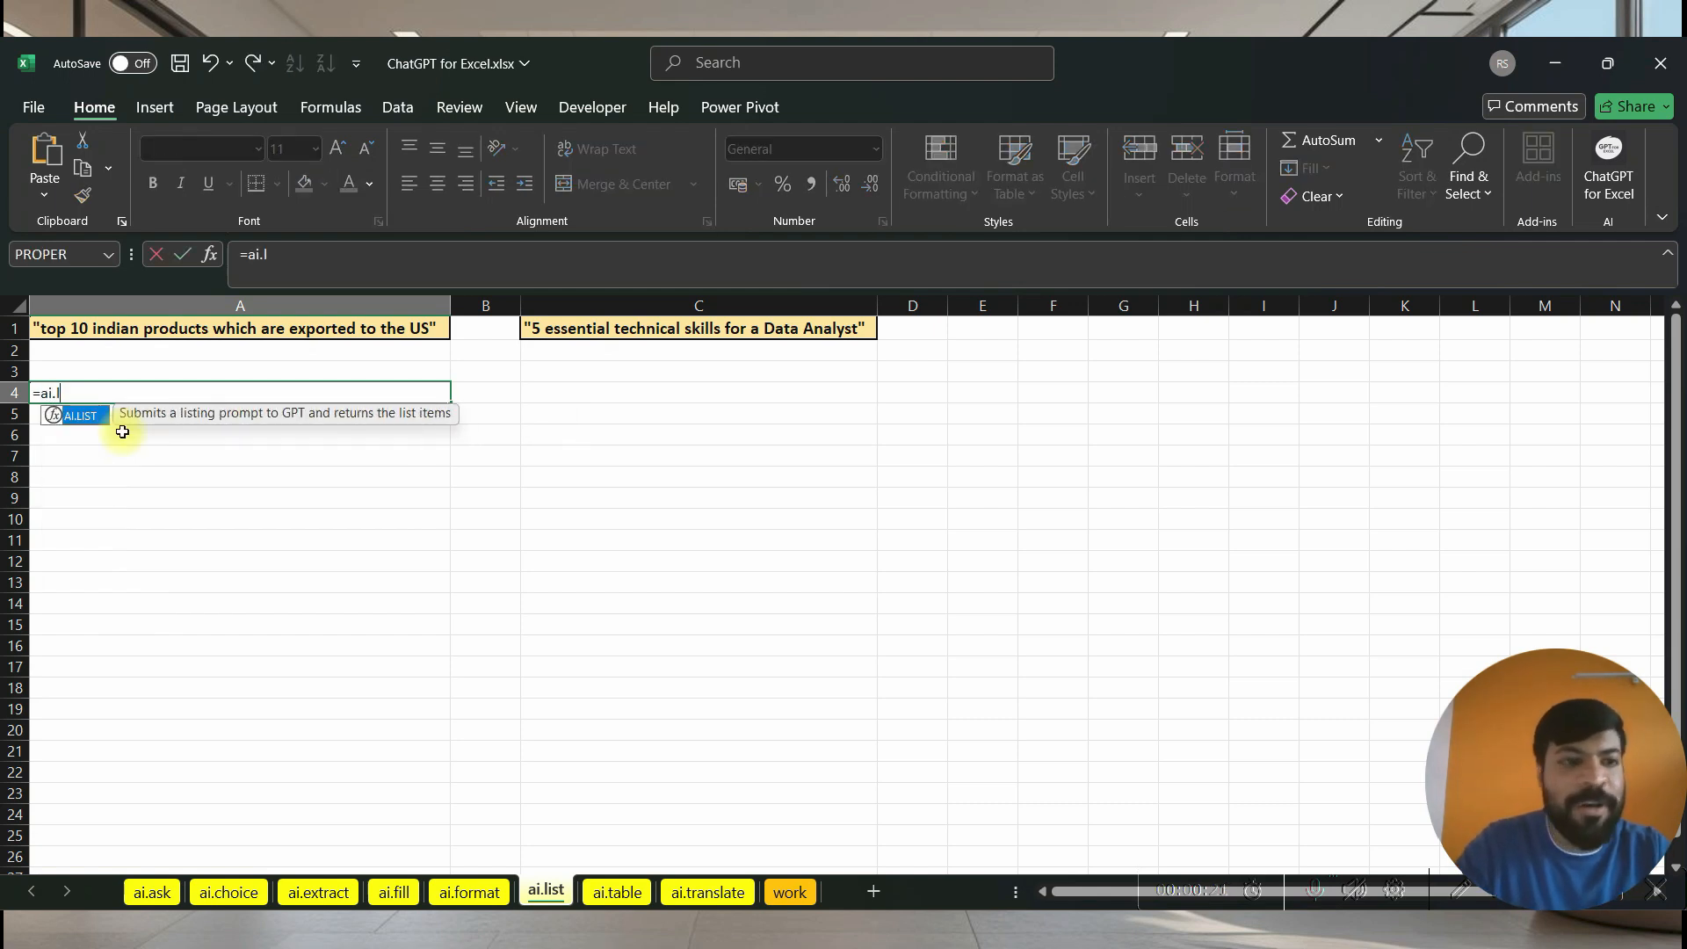
key("Tab")
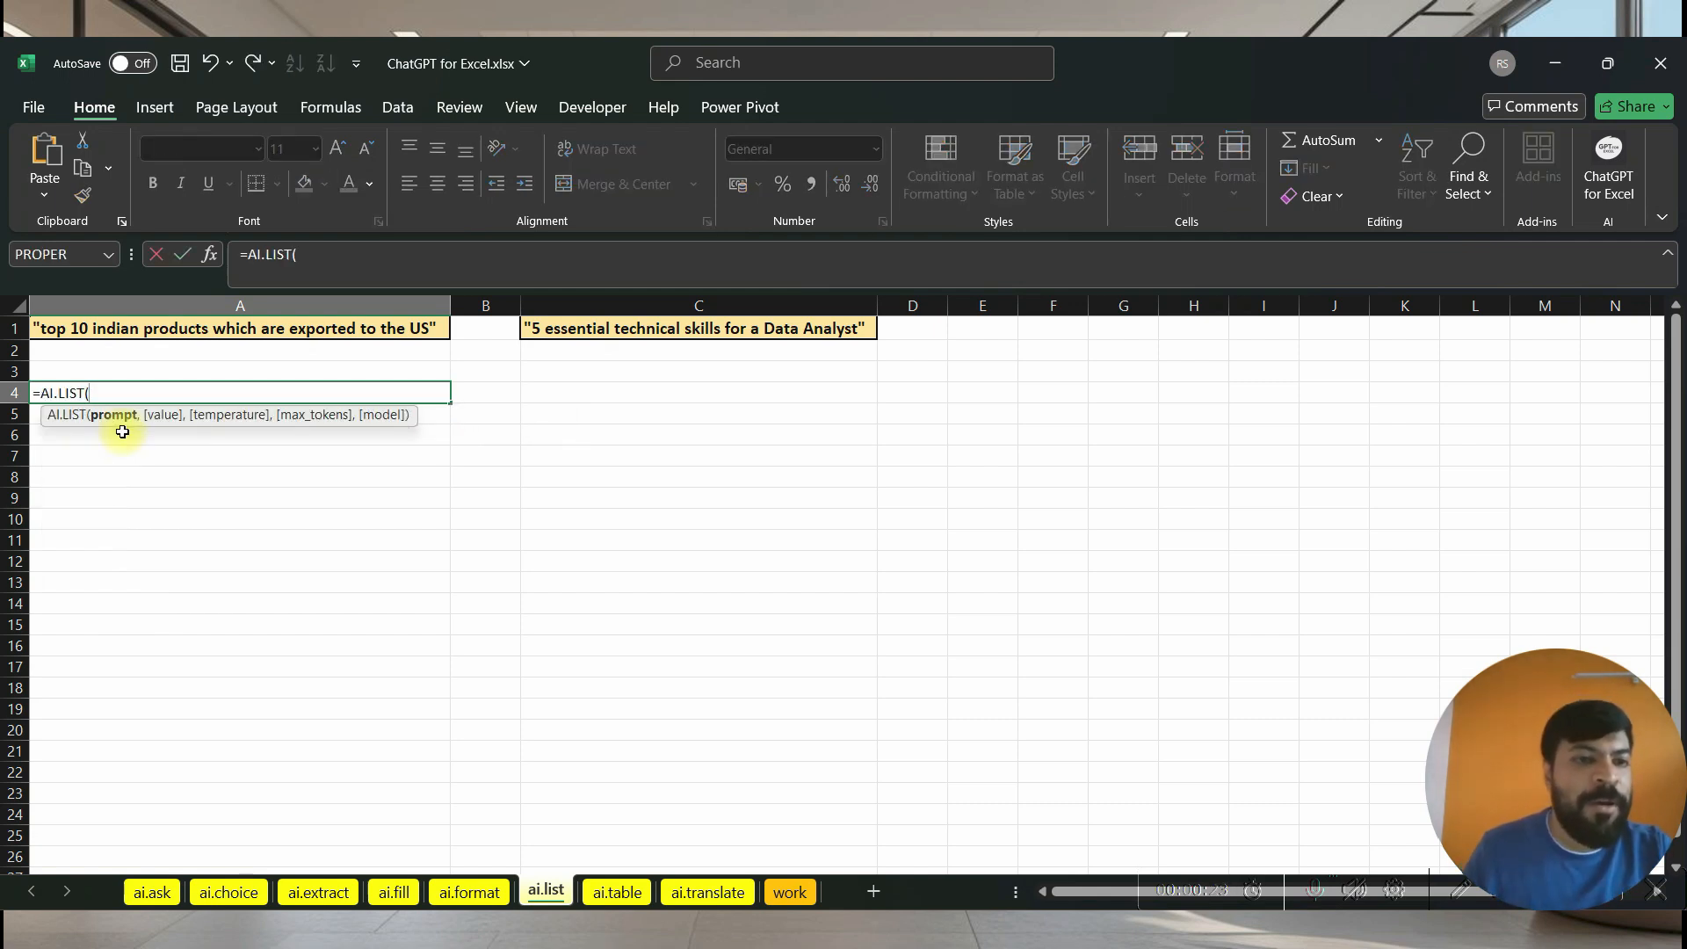
left_click(113, 331)
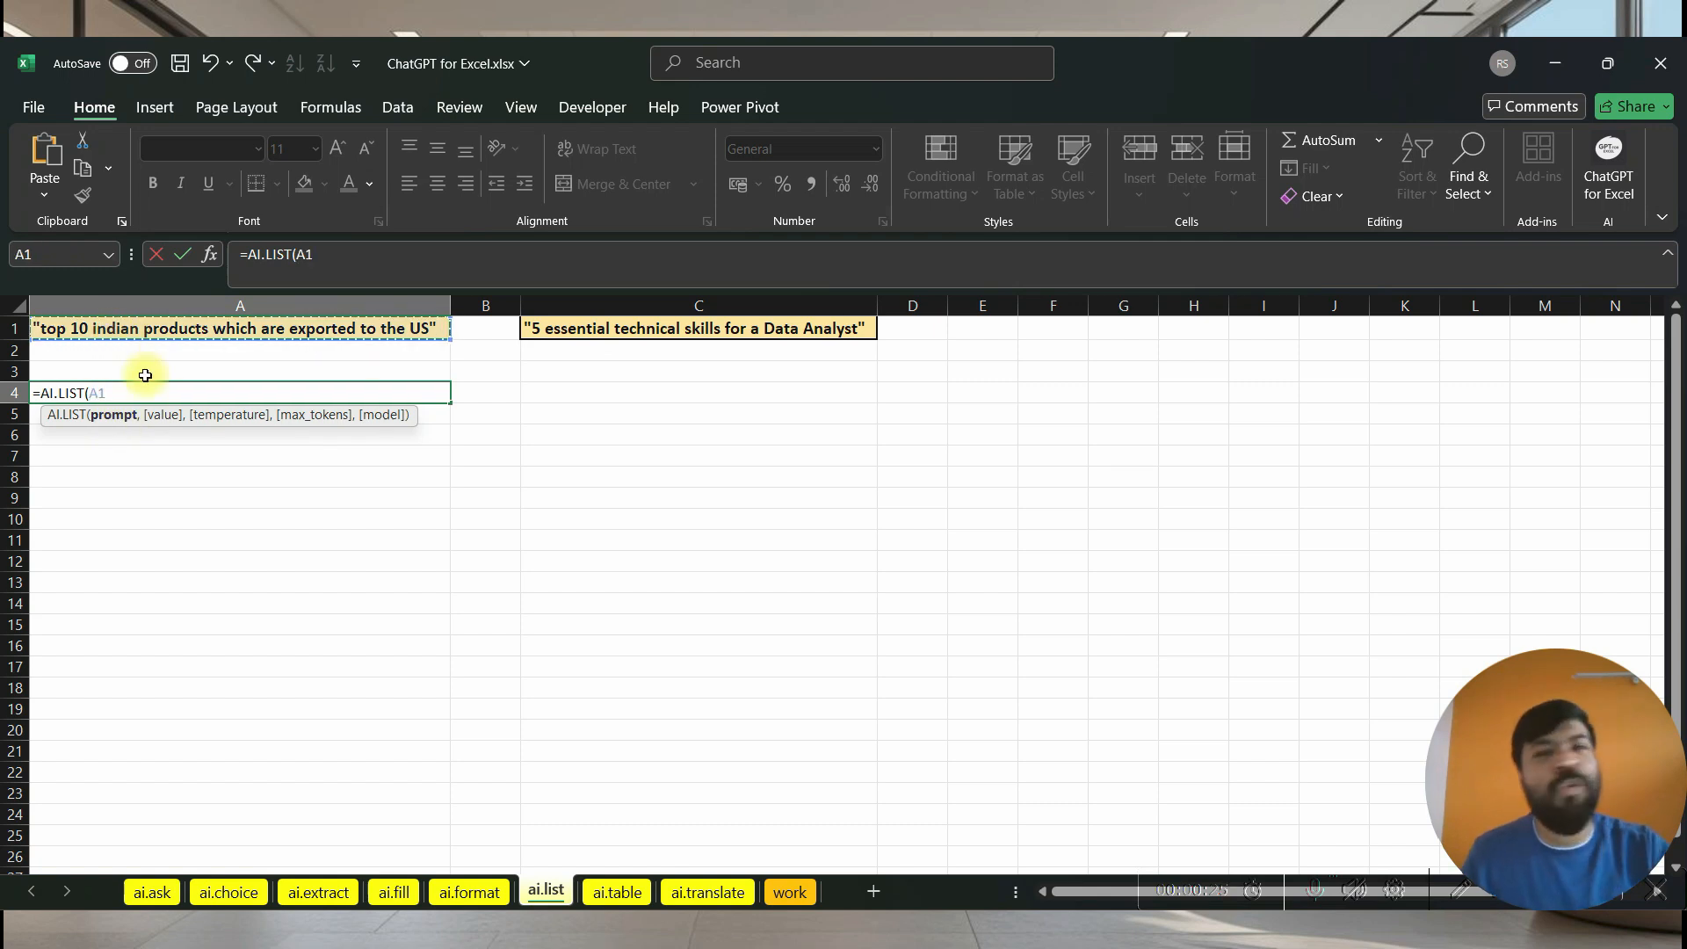
type(")")
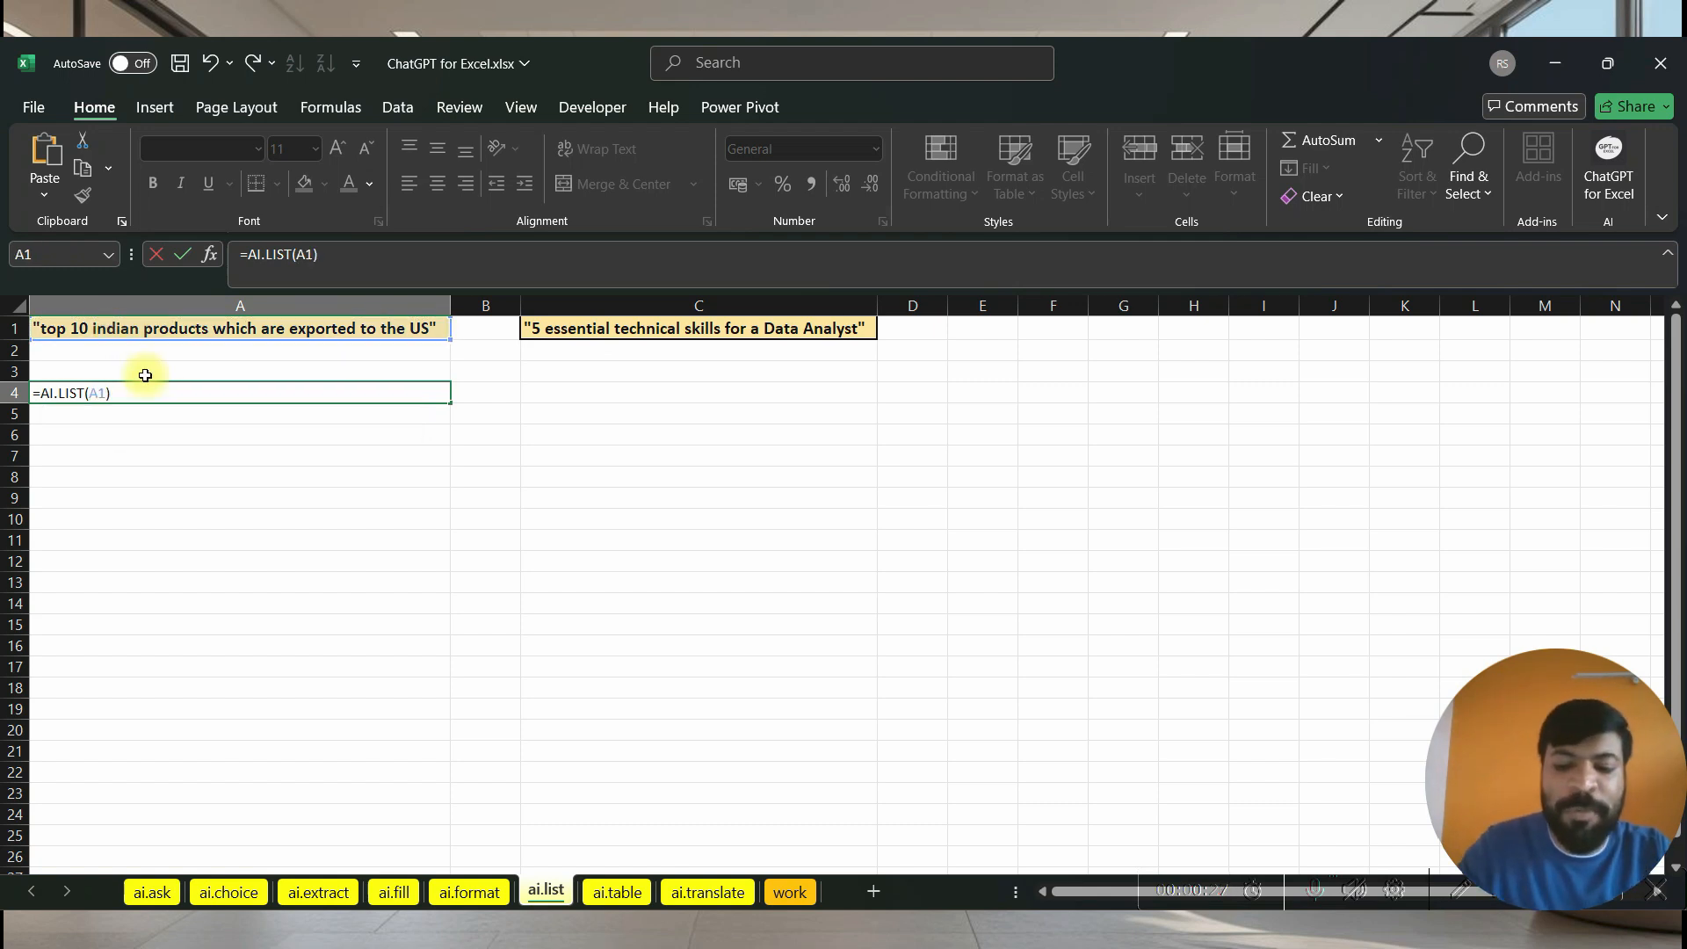
key("Return")
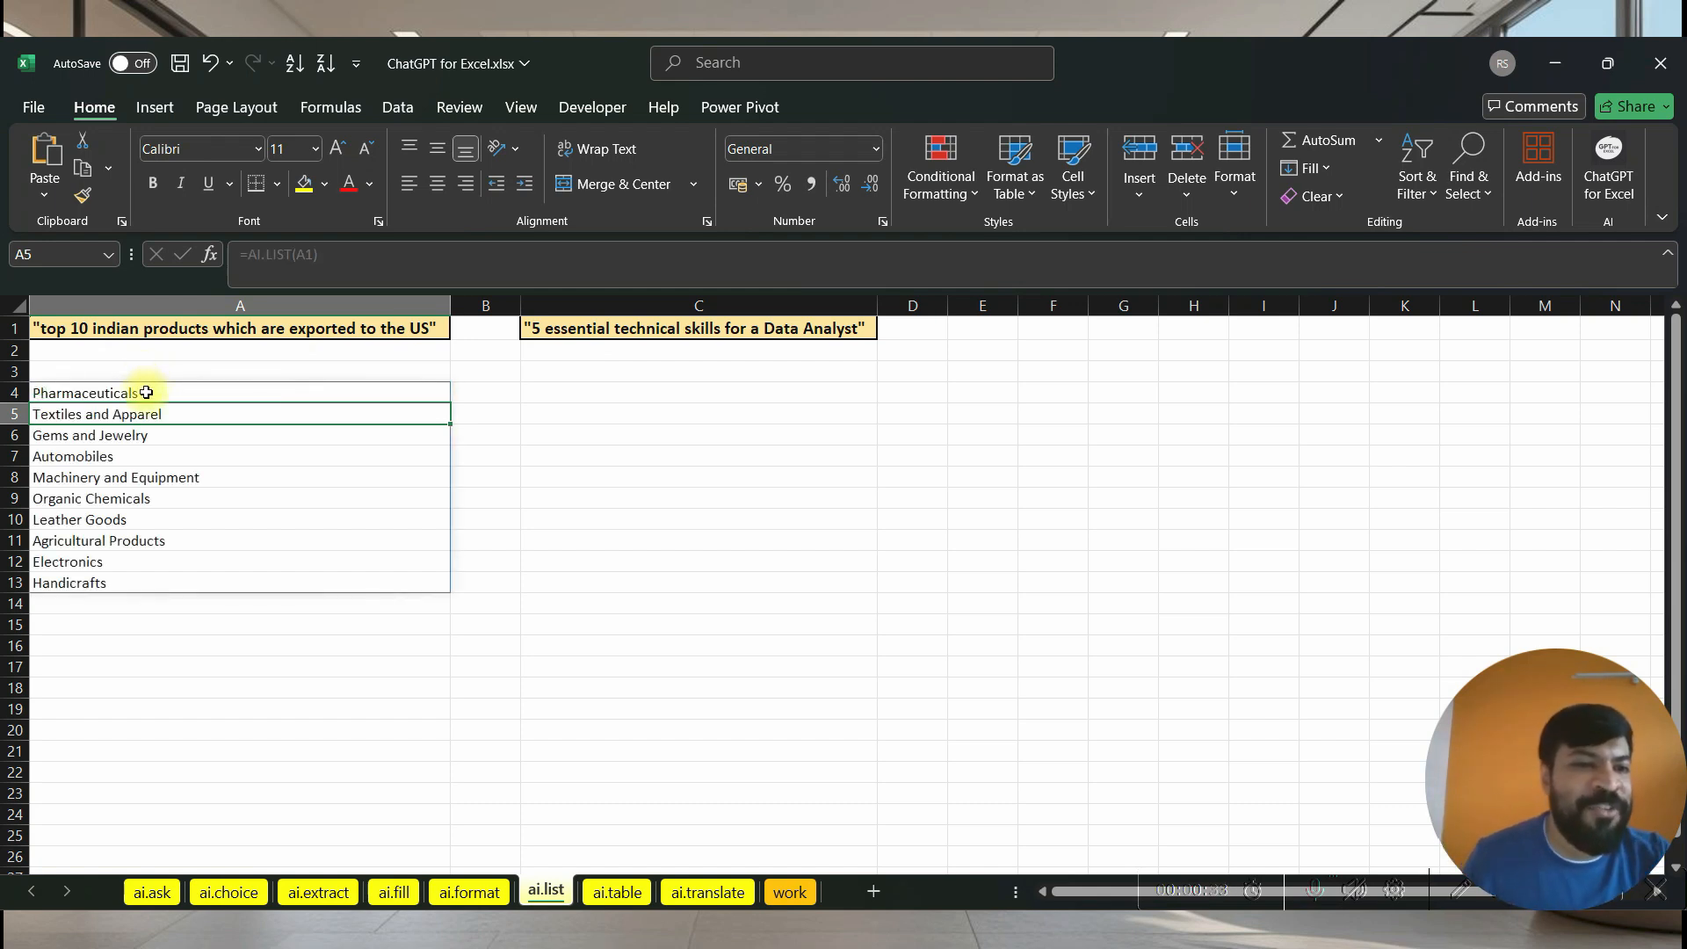
- Review the generated export products one by one in cells A4 to A13
left_click(148, 392)
left_click(155, 421)
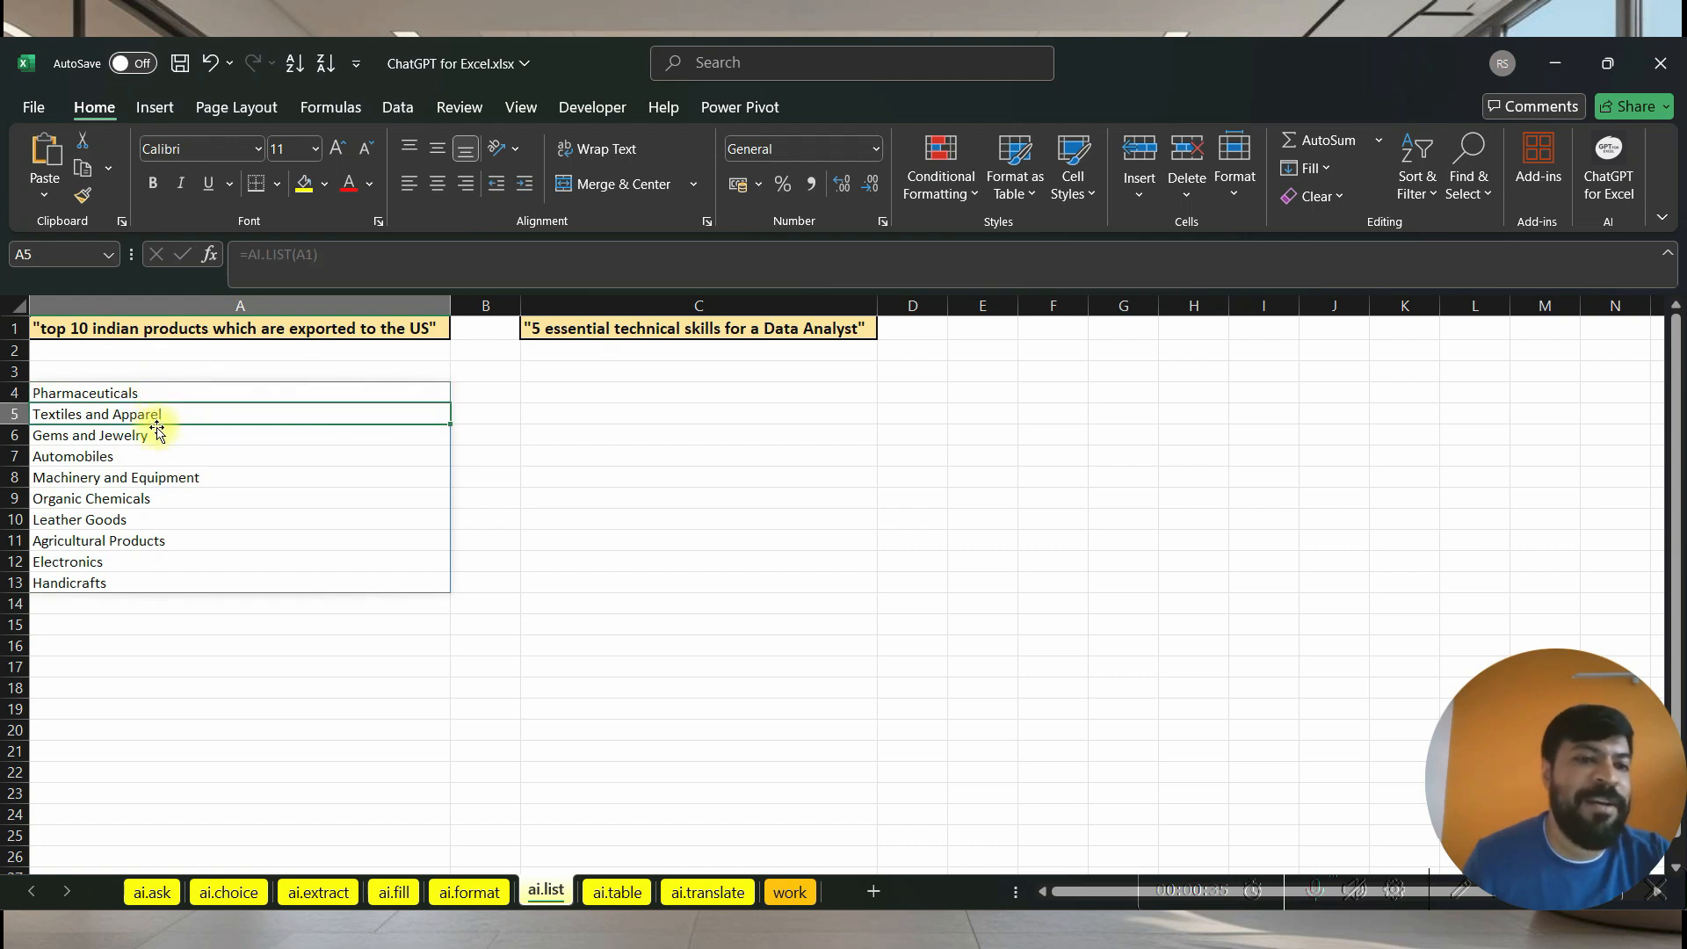
left_click(151, 435)
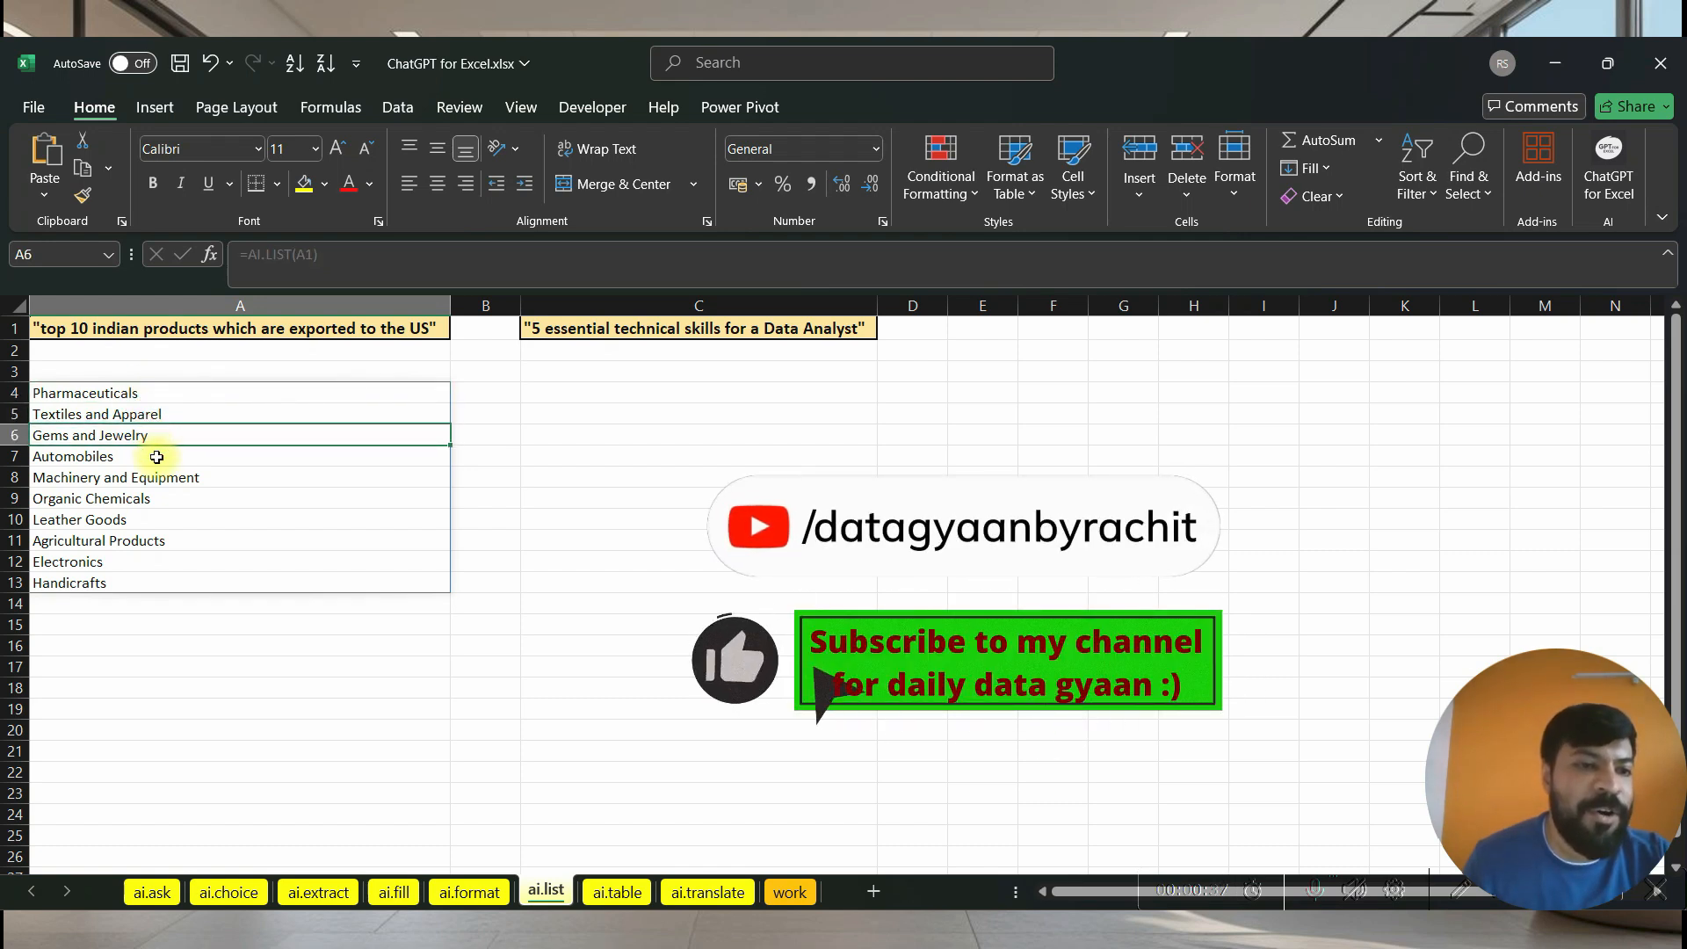
left_click(155, 479)
left_click(154, 499)
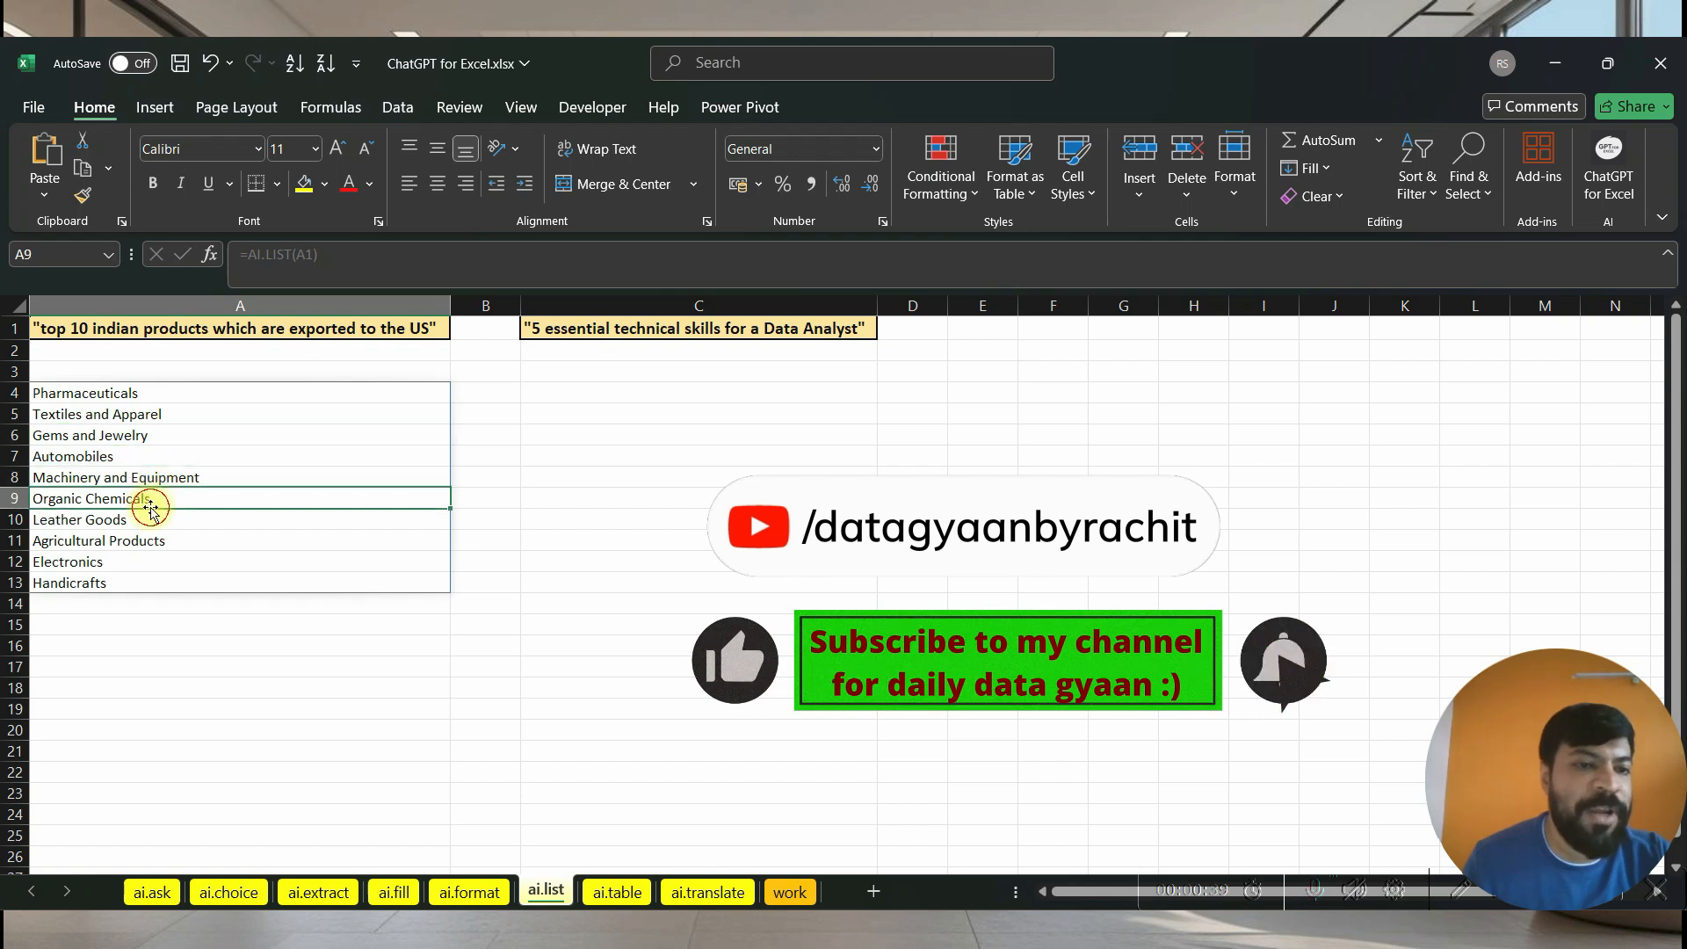
left_click(158, 524)
left_click(158, 542)
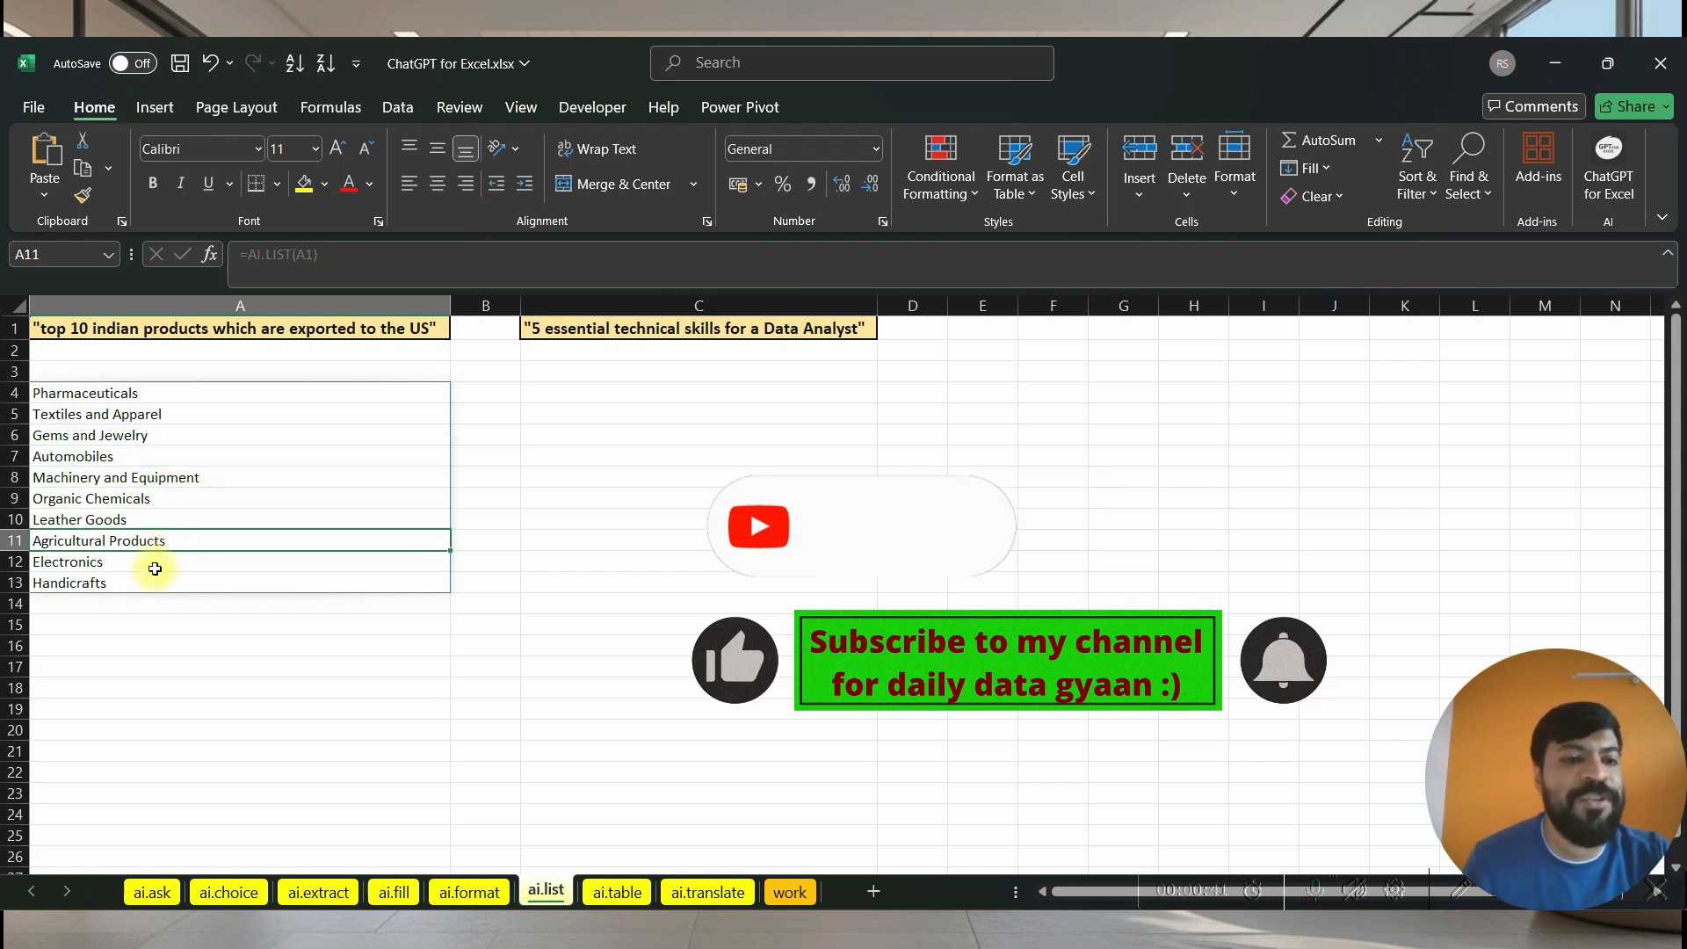
left_click(156, 564)
left_click(155, 584)
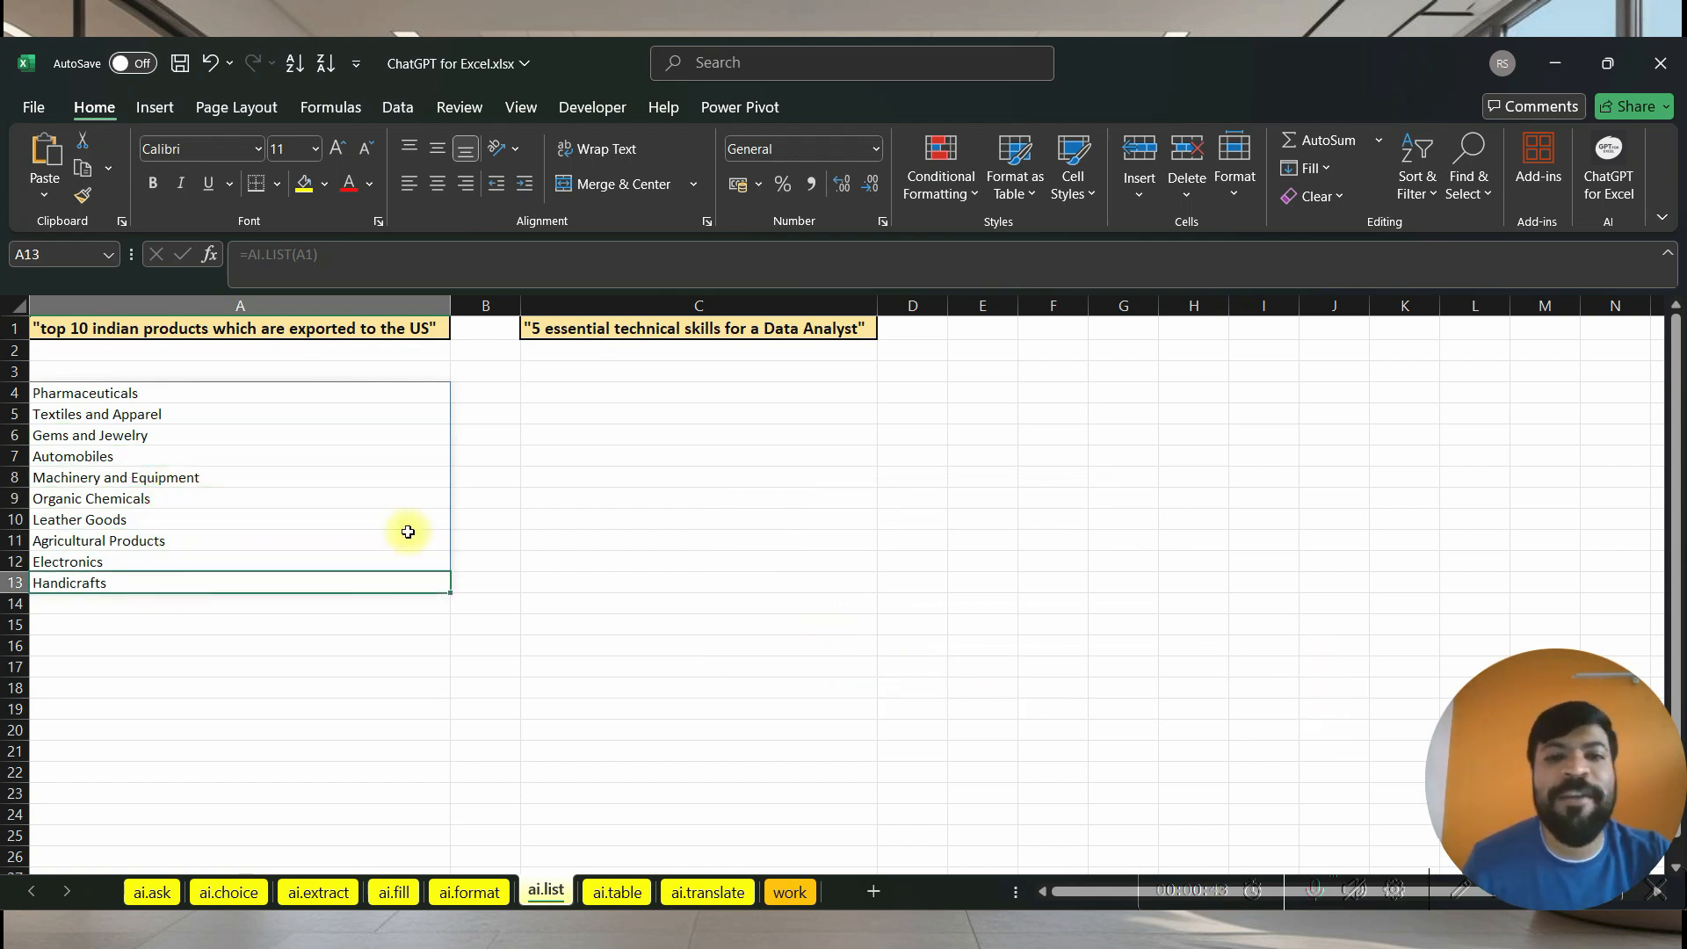
- Enter =AI.LIST(C1) in cell C3 to list five essential Data Analyst technical skills and go through the generated items
left_click(595, 369)
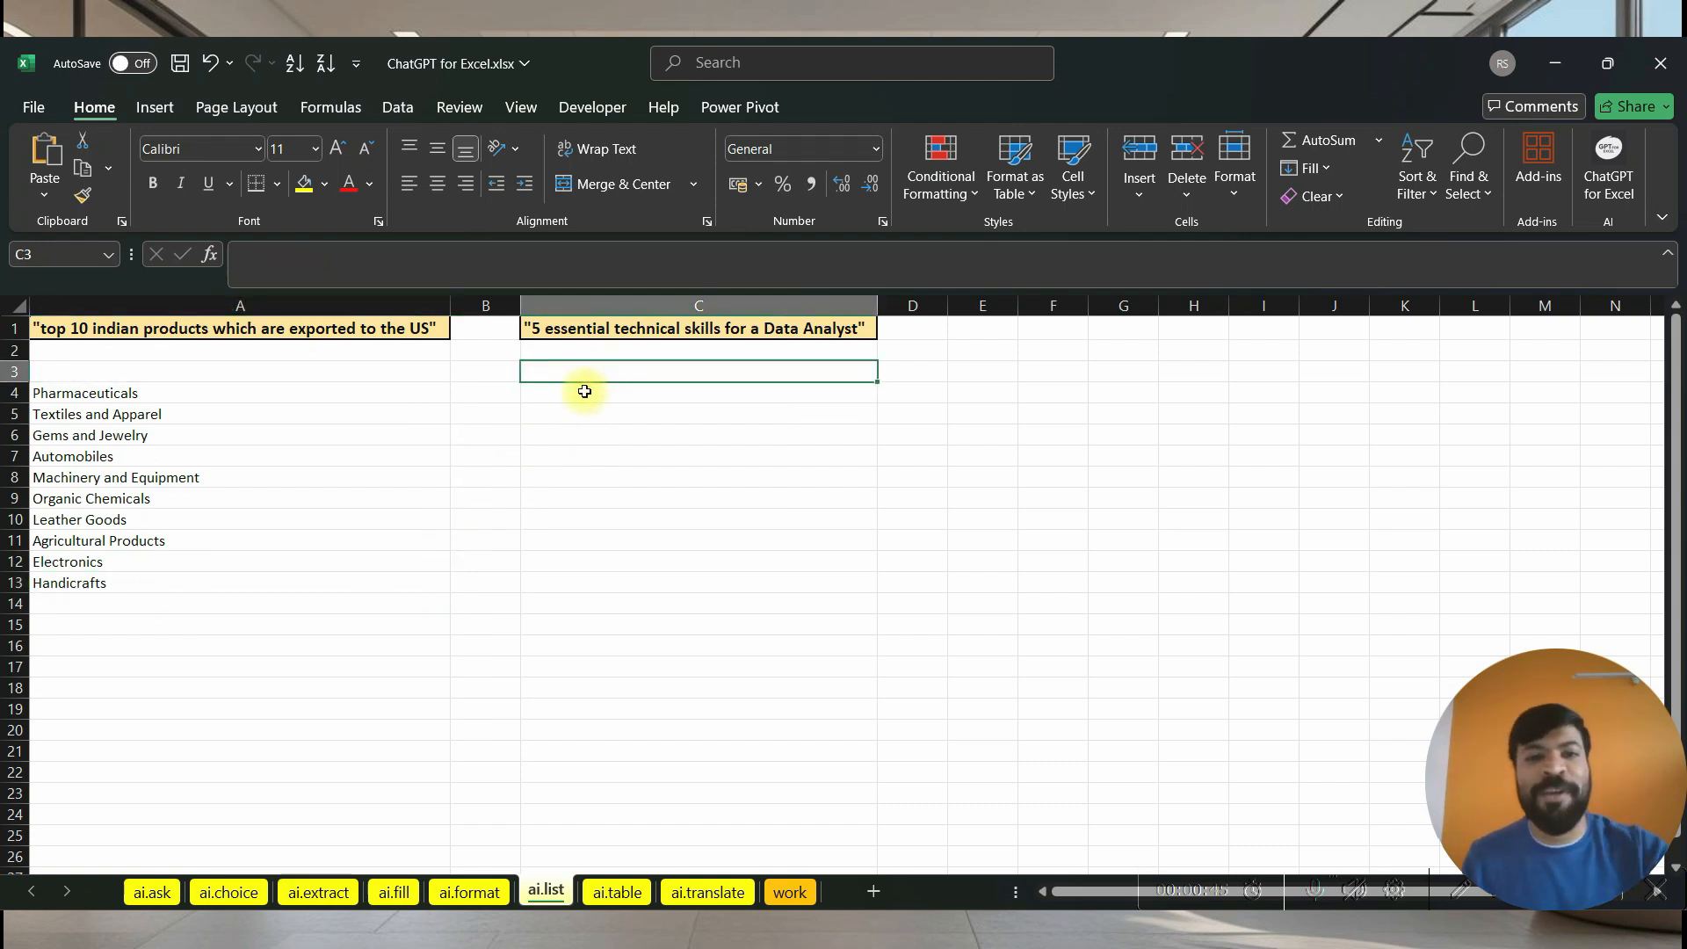
type("=ai")
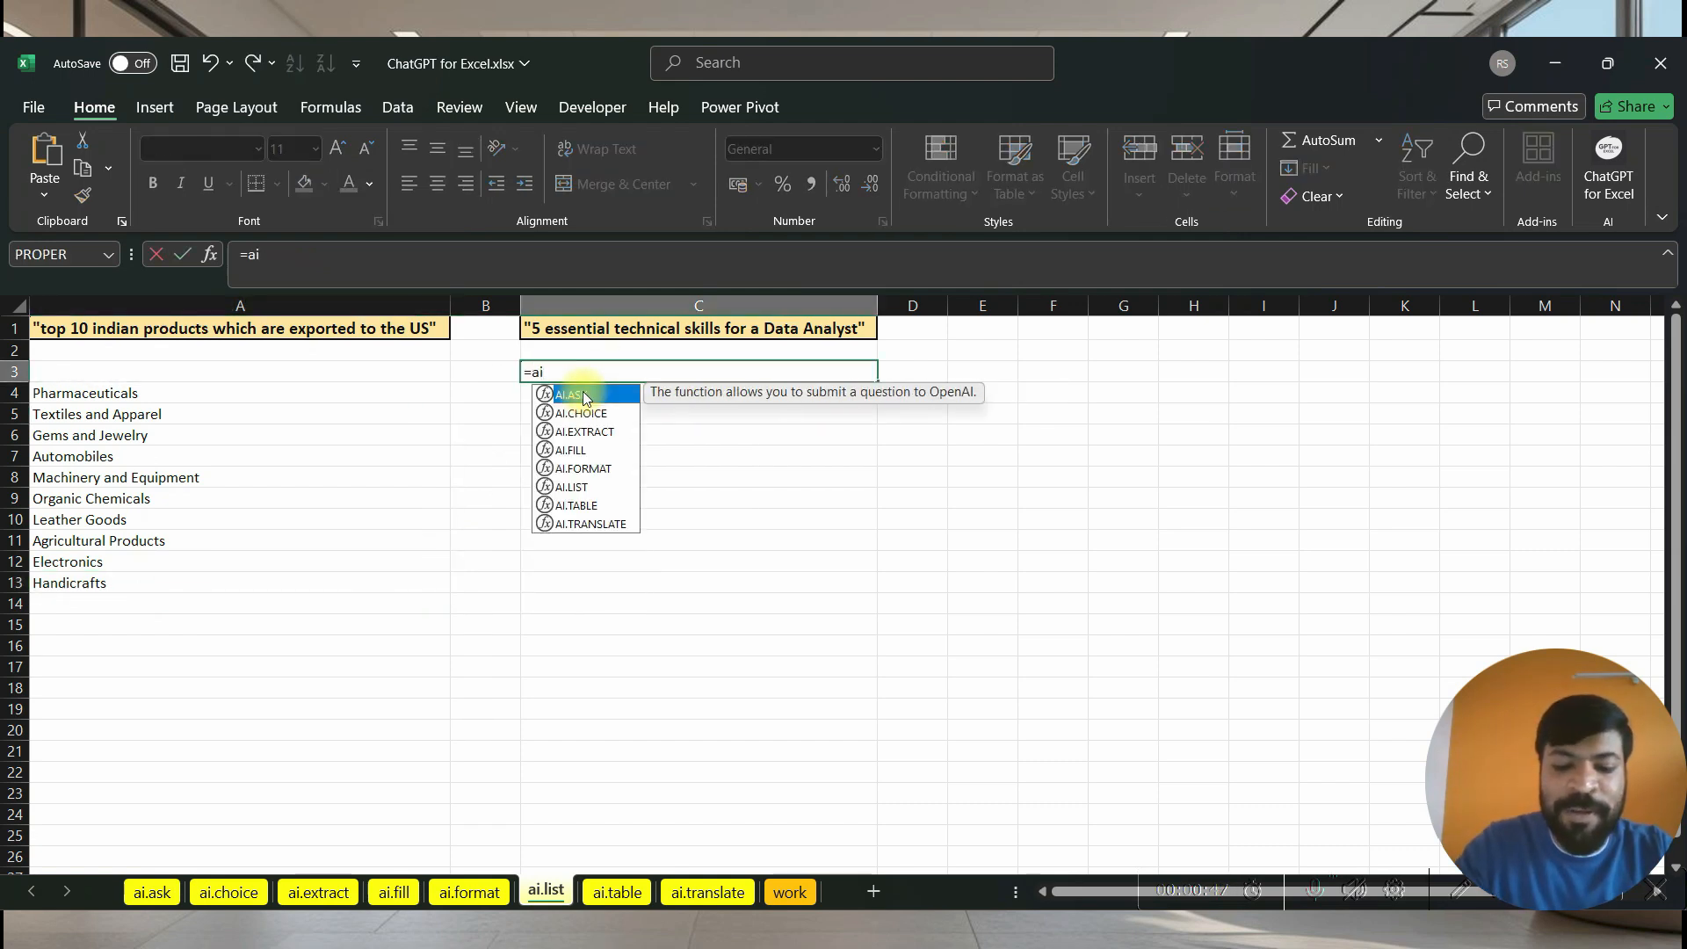
type(".li")
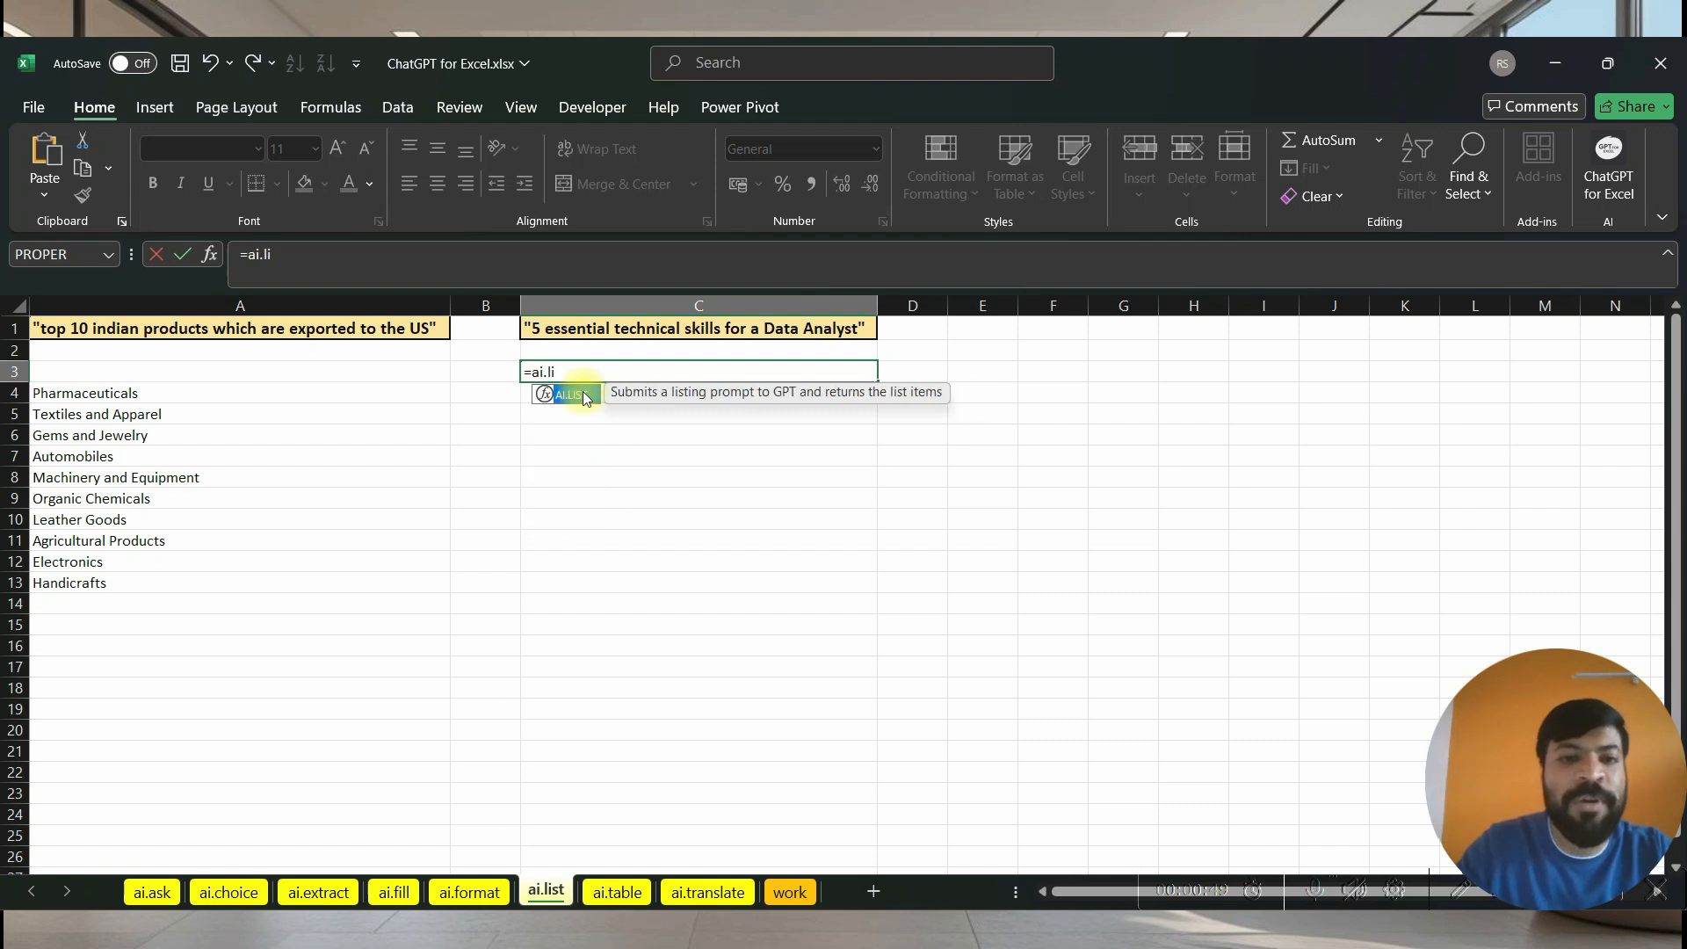
key("Tab")
left_click(663, 327)
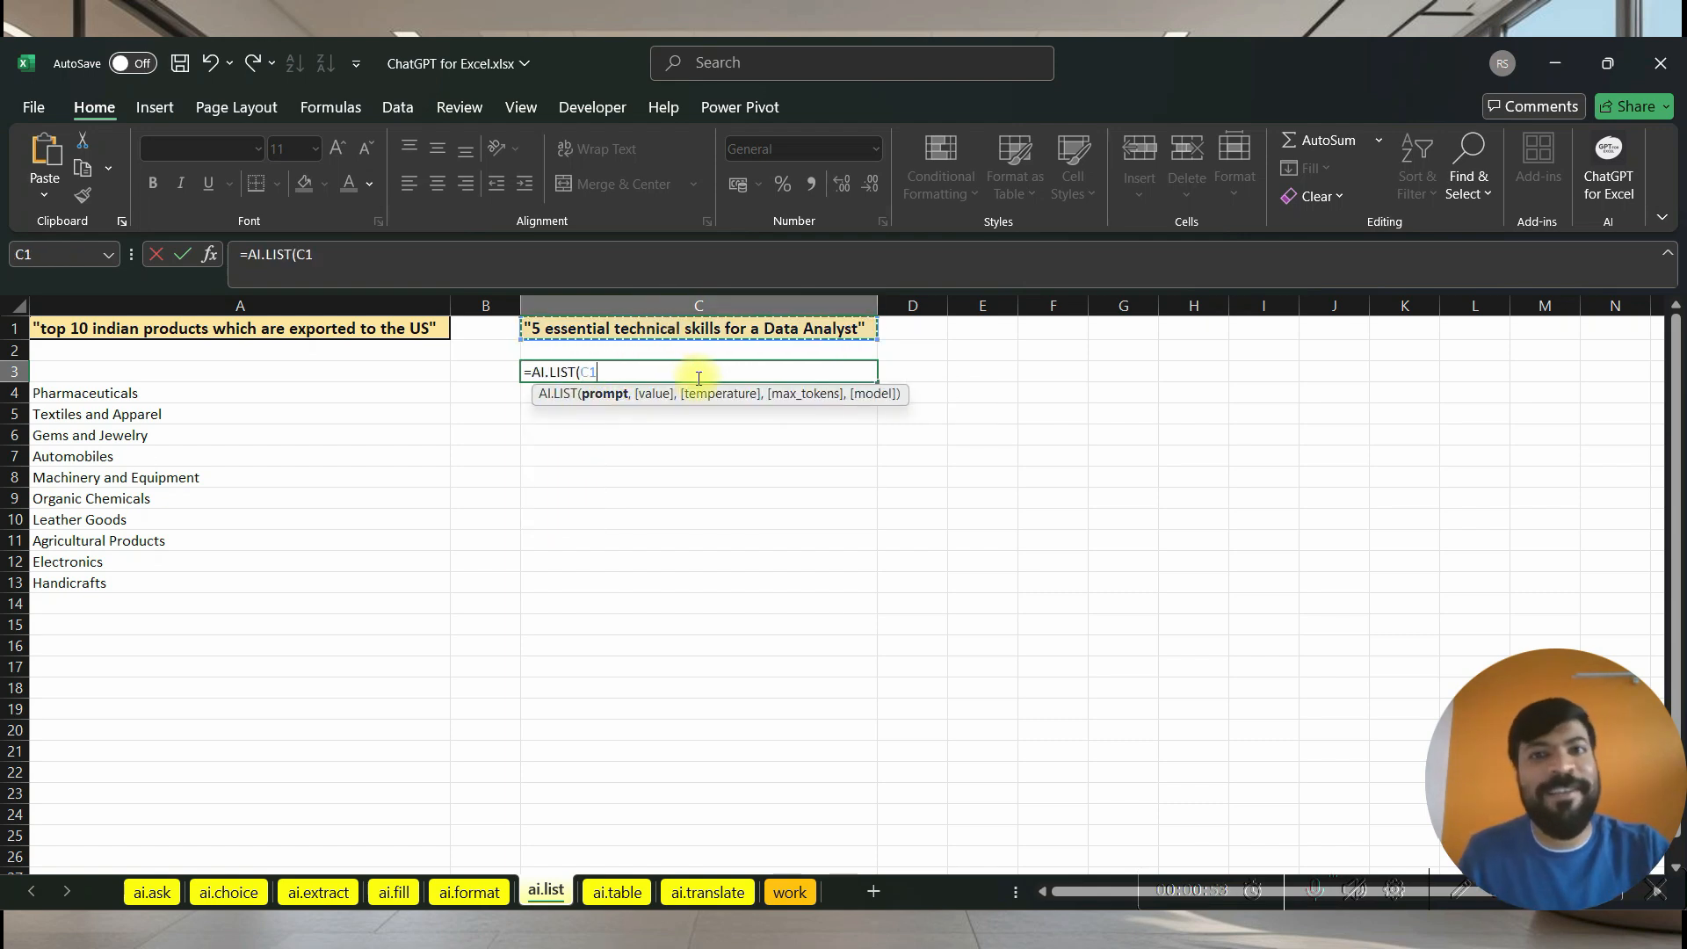
type(")")
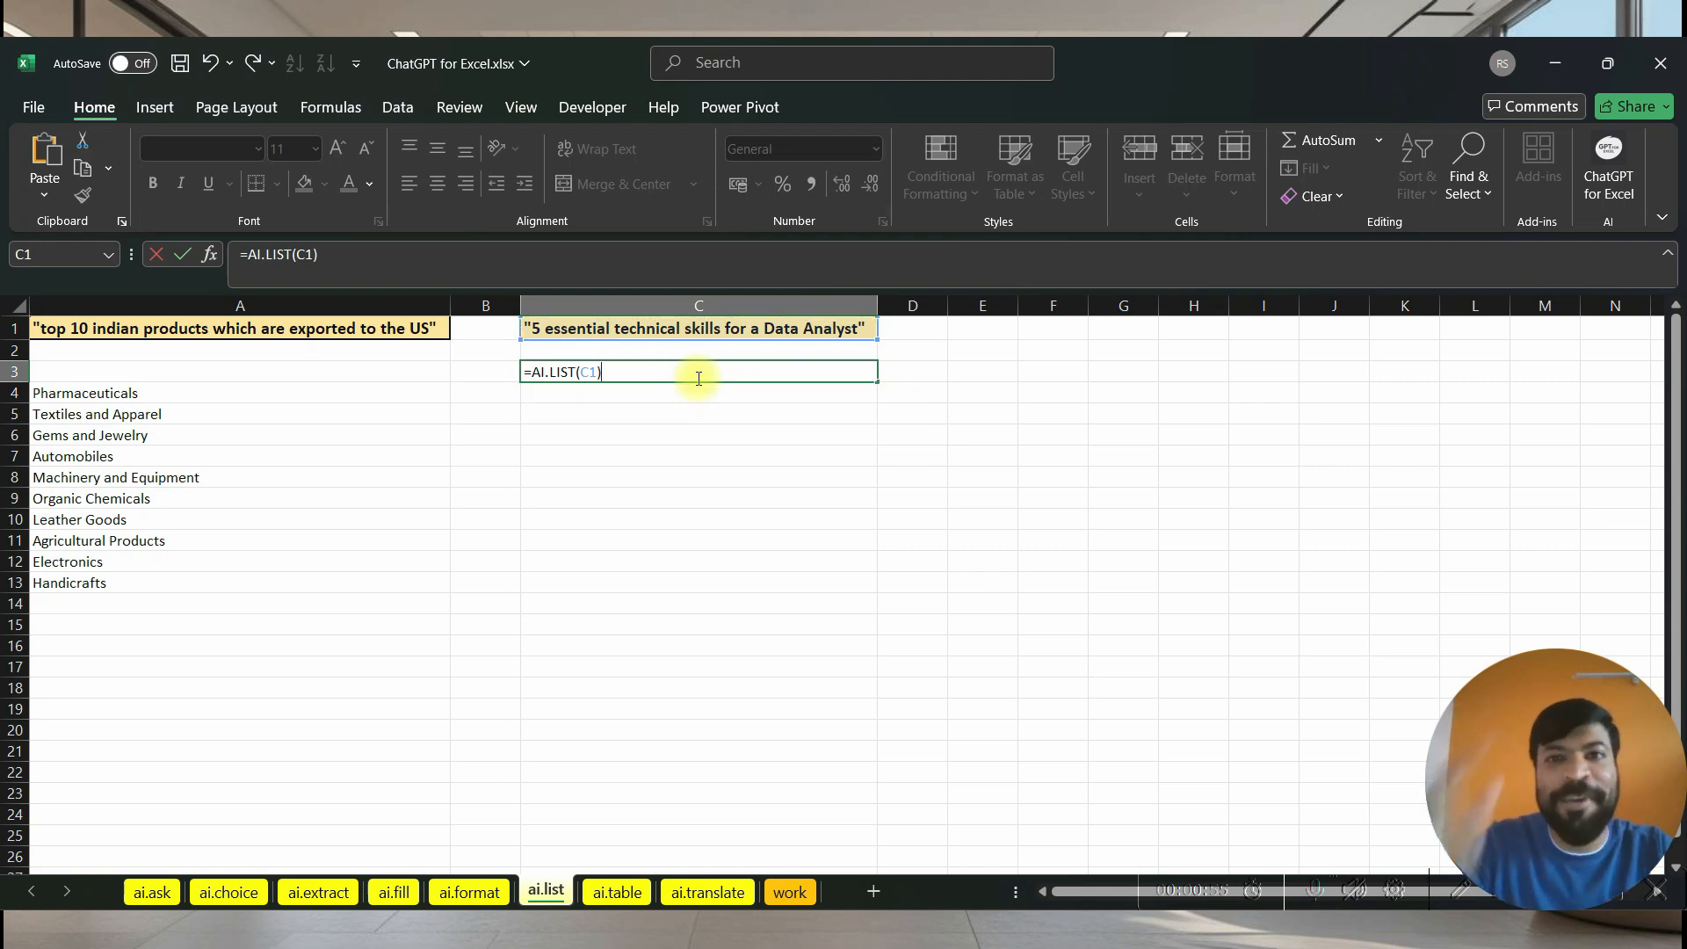
key("Return")
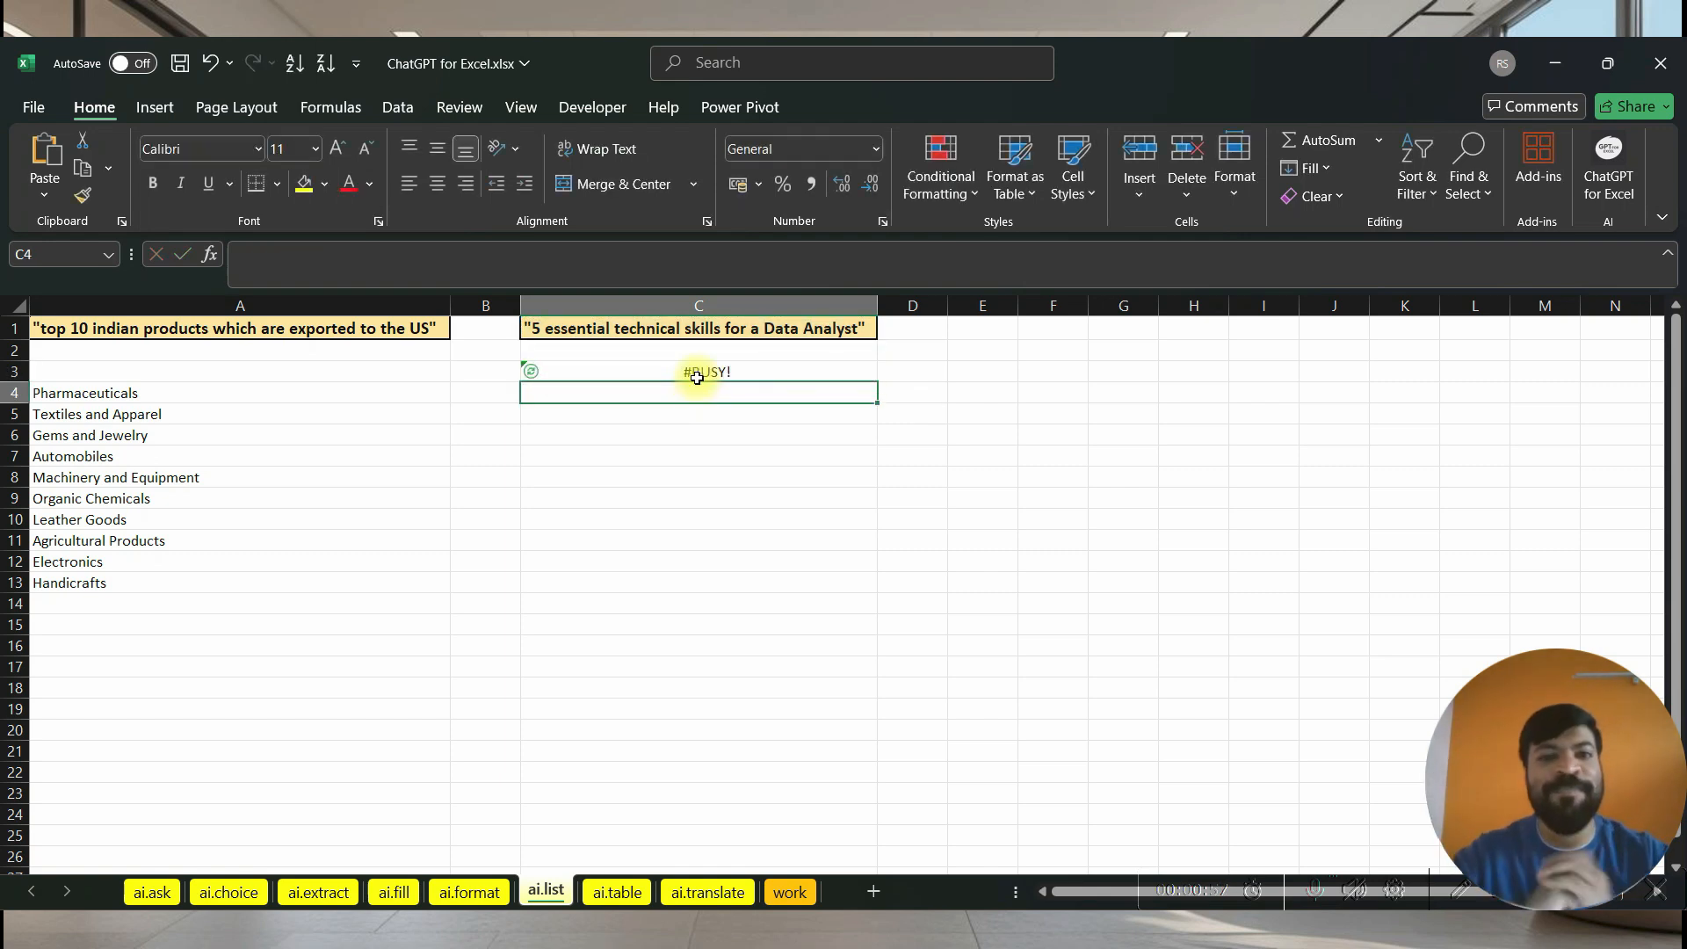
key("Up")
key("Down")
key("Down")
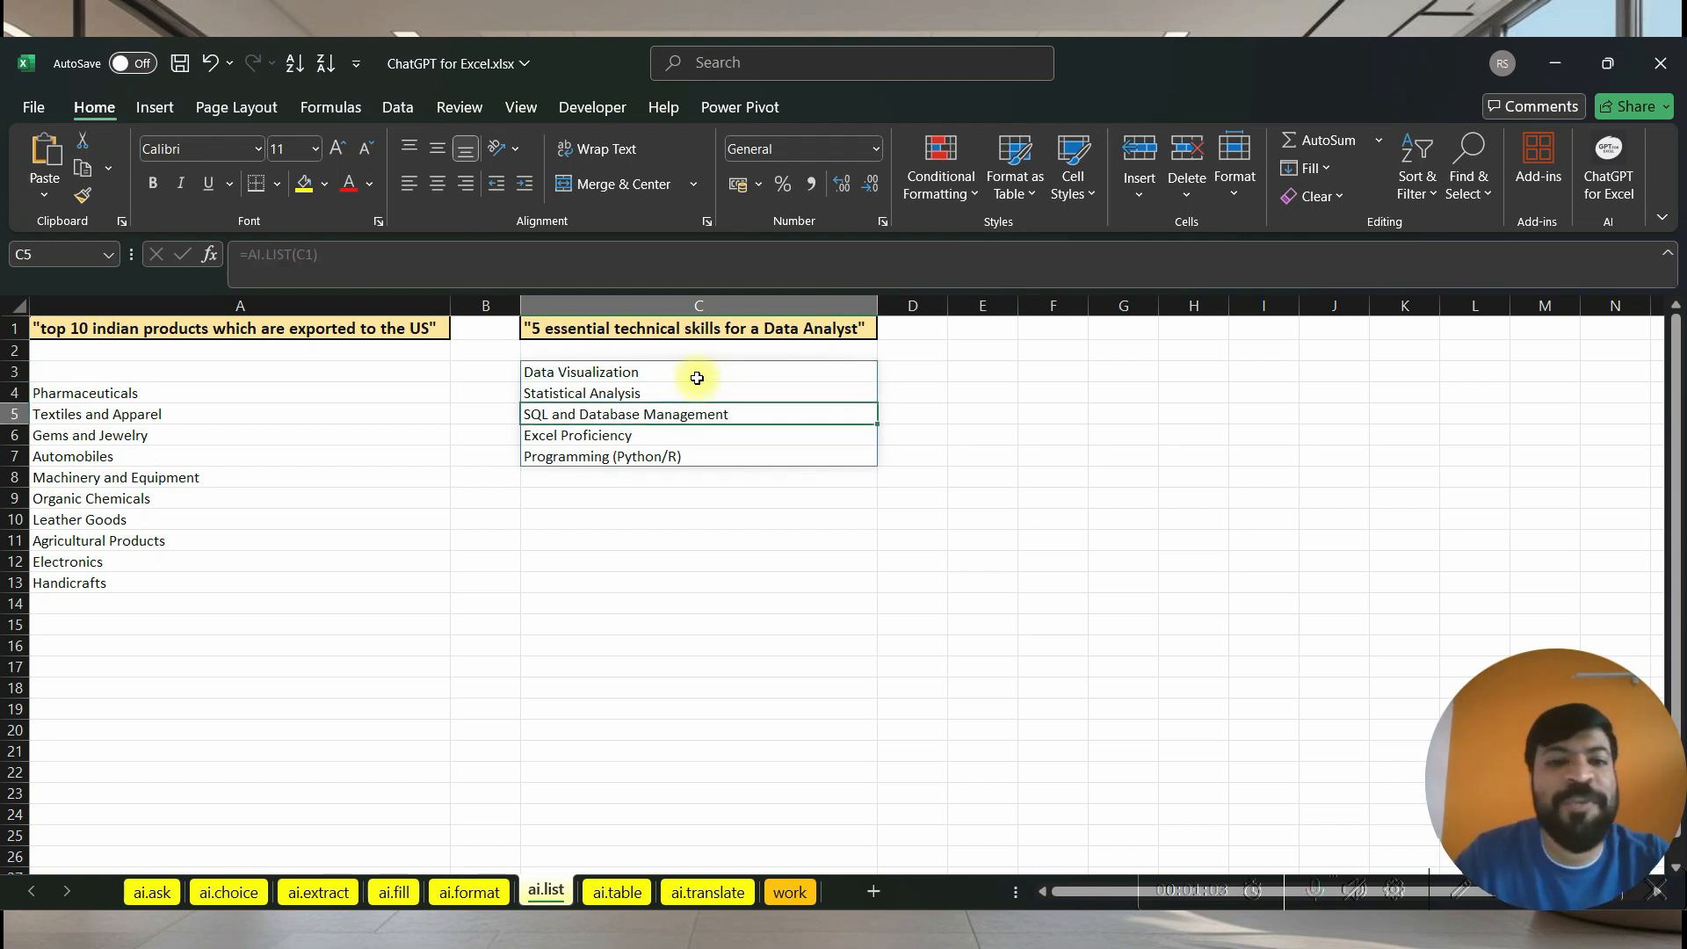
key("Down")
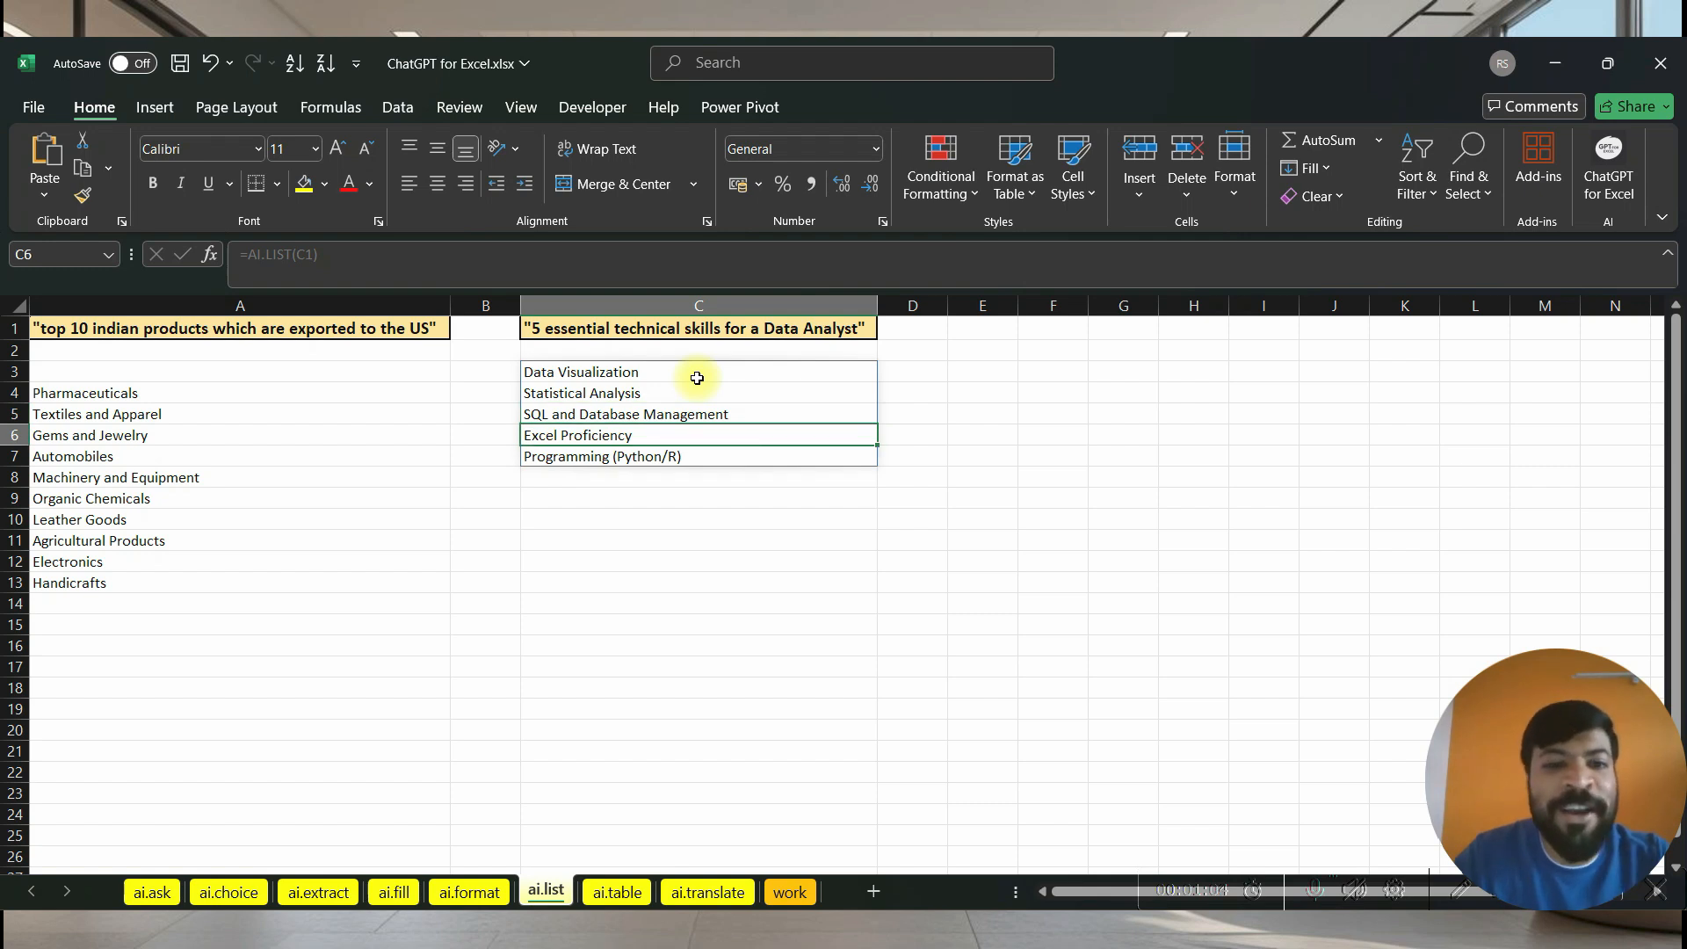
key("Down")
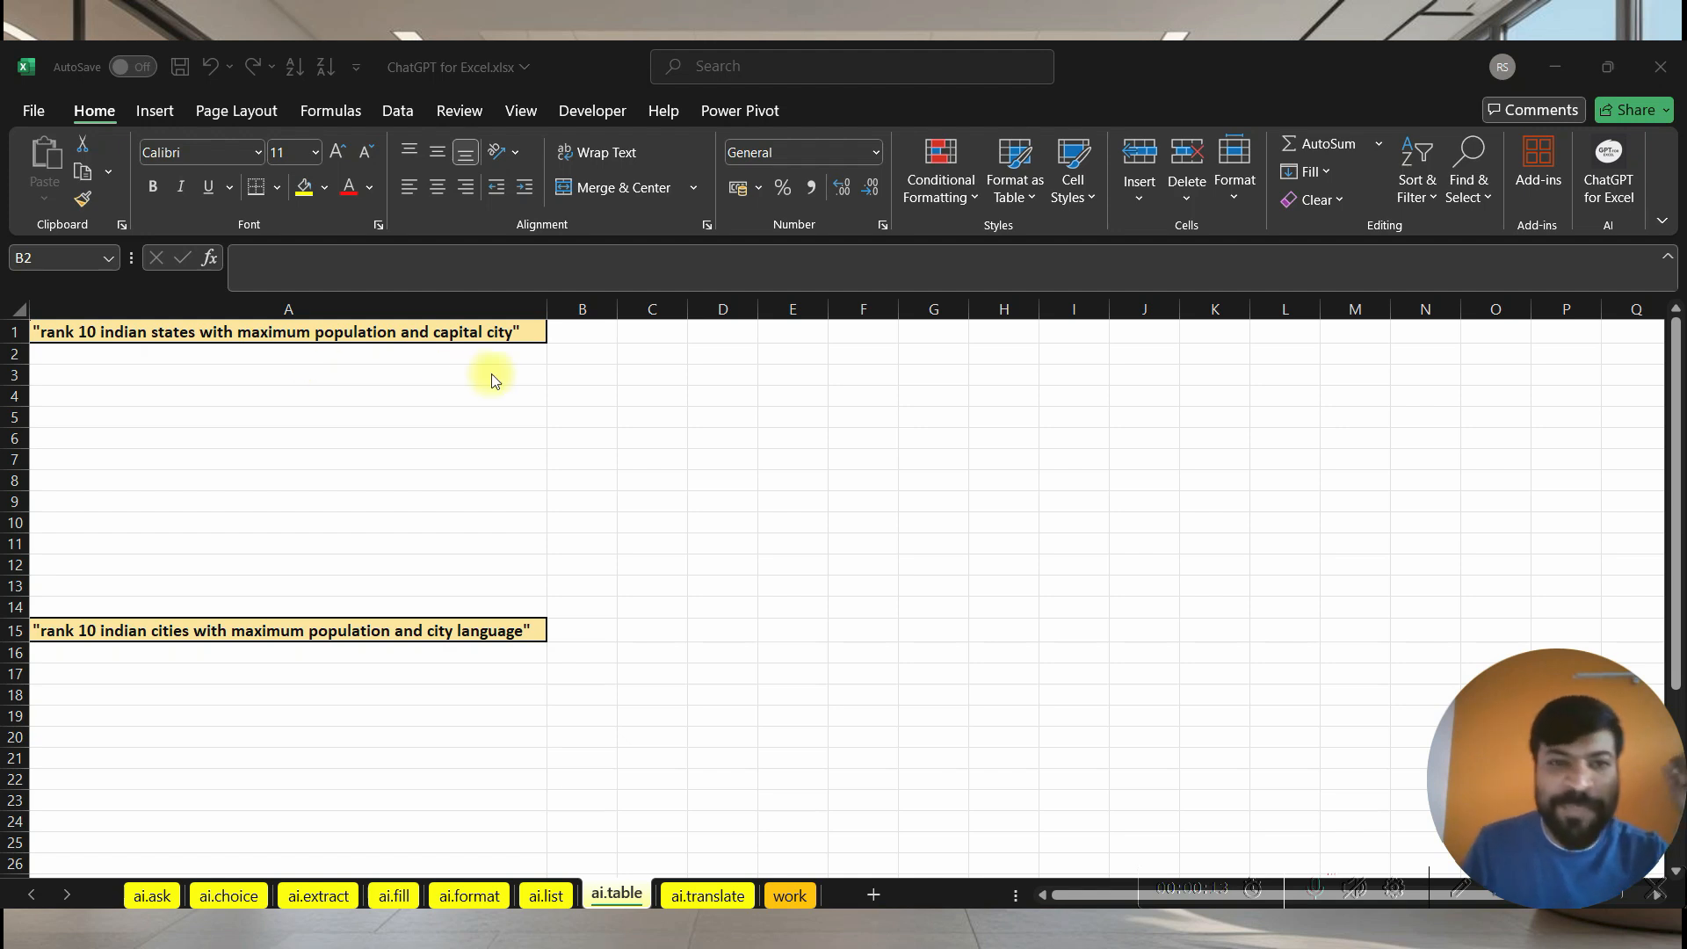
- On the ai.table sheet, enter =AI.TABLE(A1) in cell B2 to build a ranked table of the 10 most populous Indian states with capitals
left_click(567, 352)
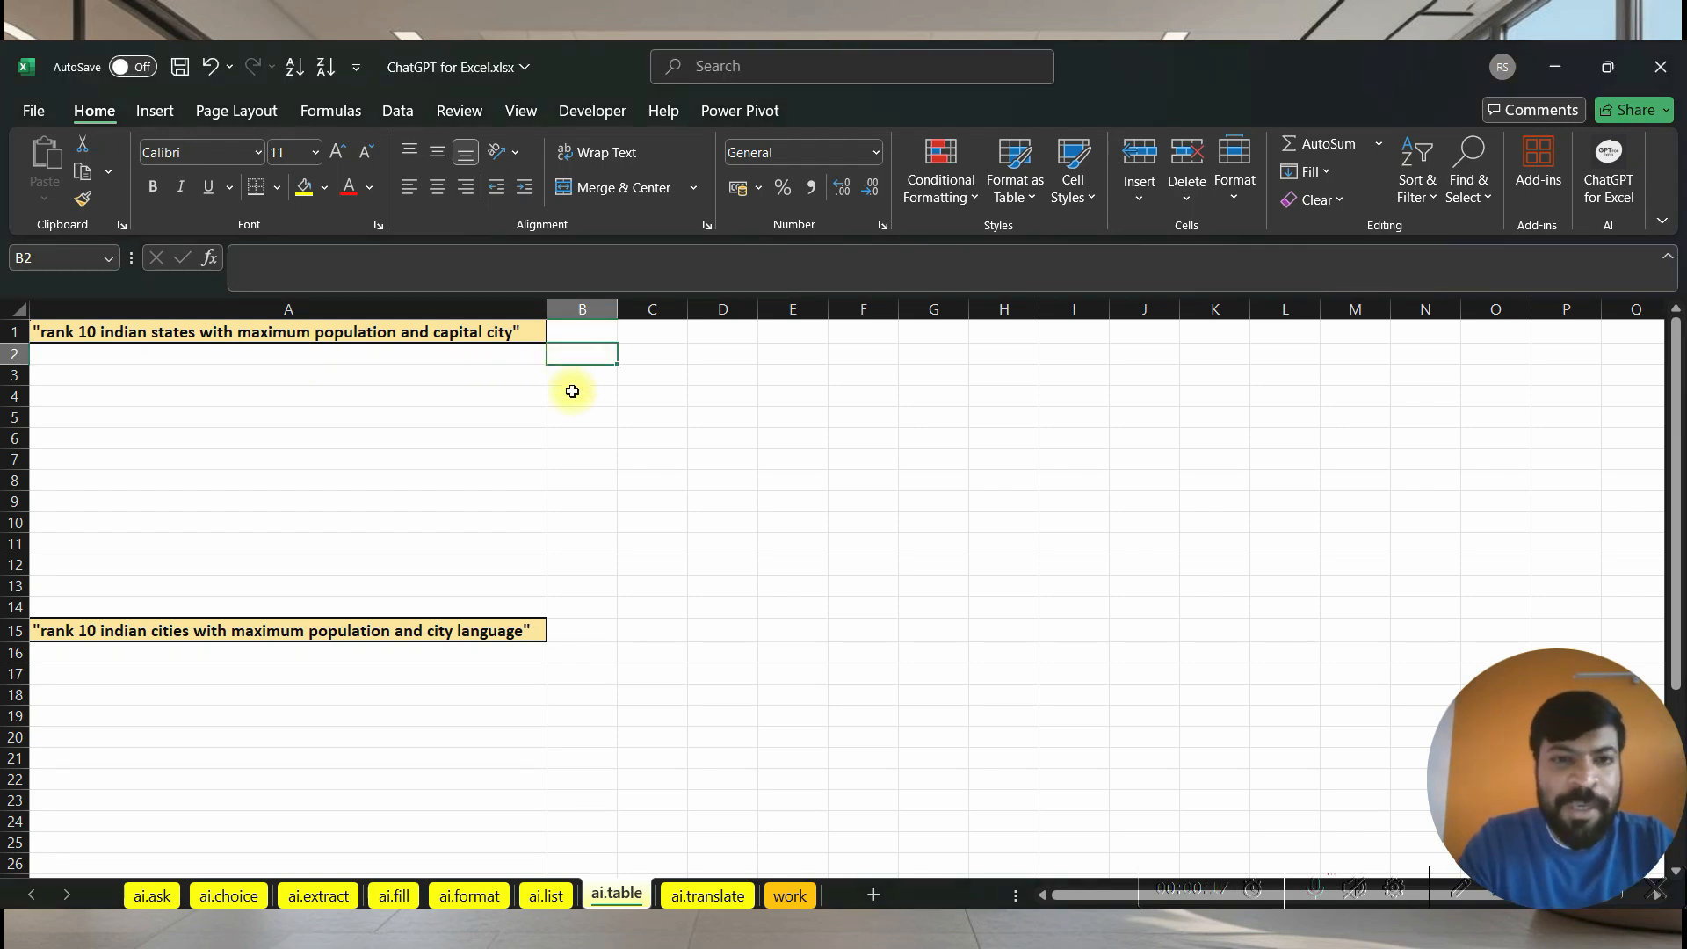
type("=")
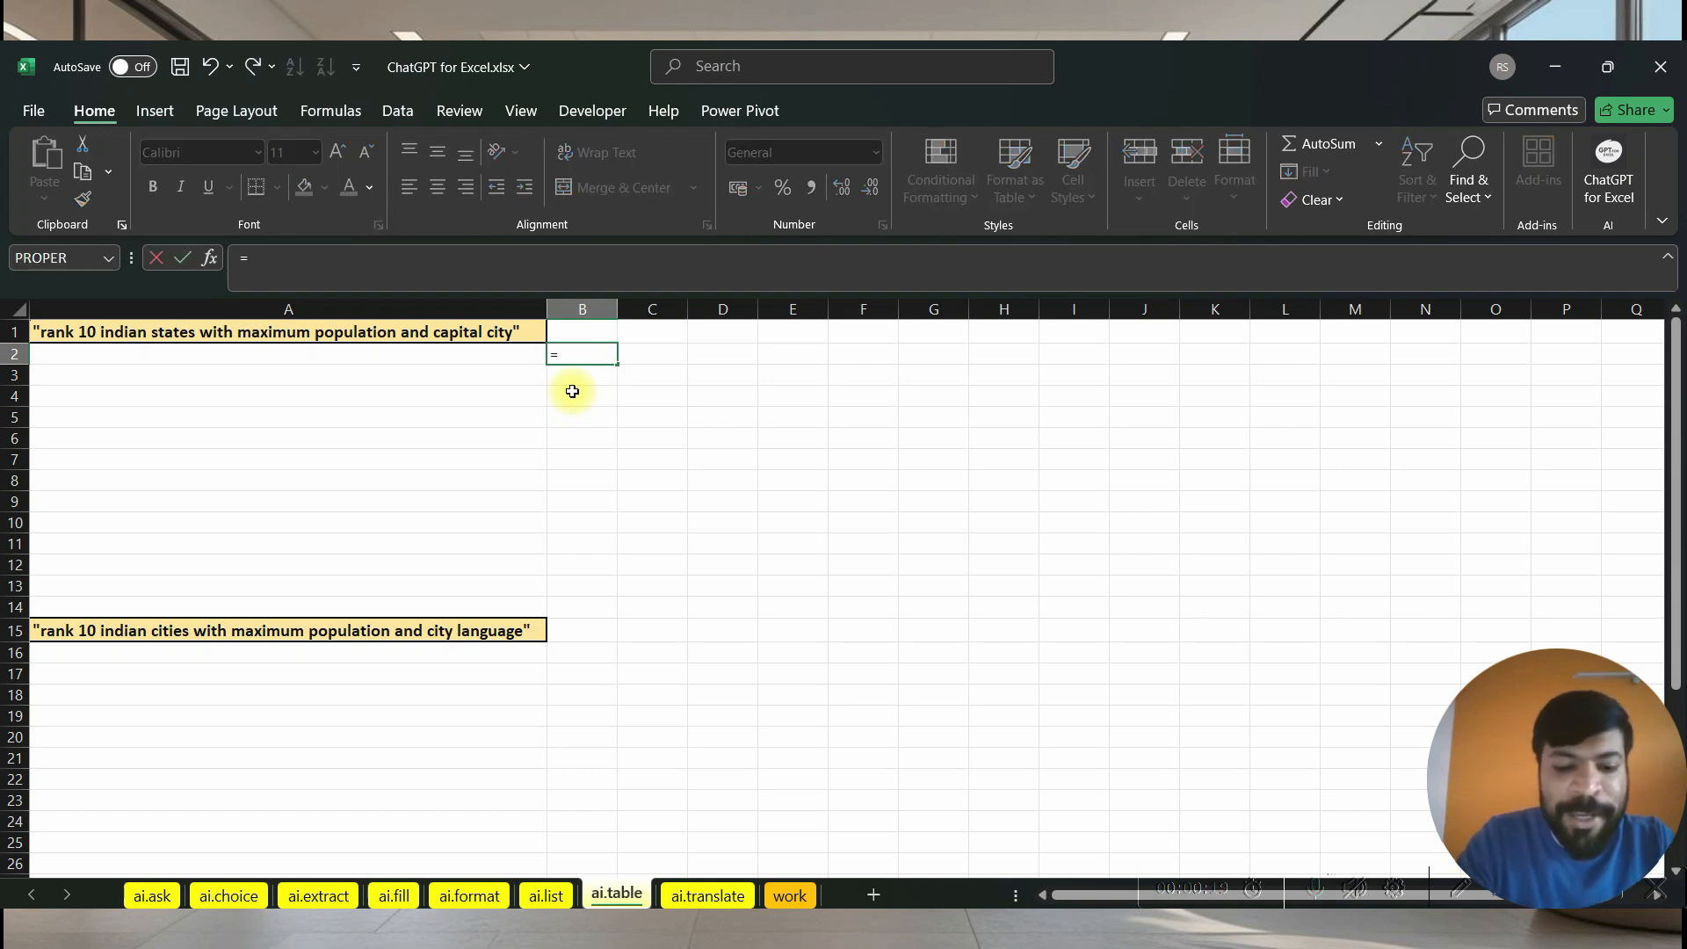
type("ai.t")
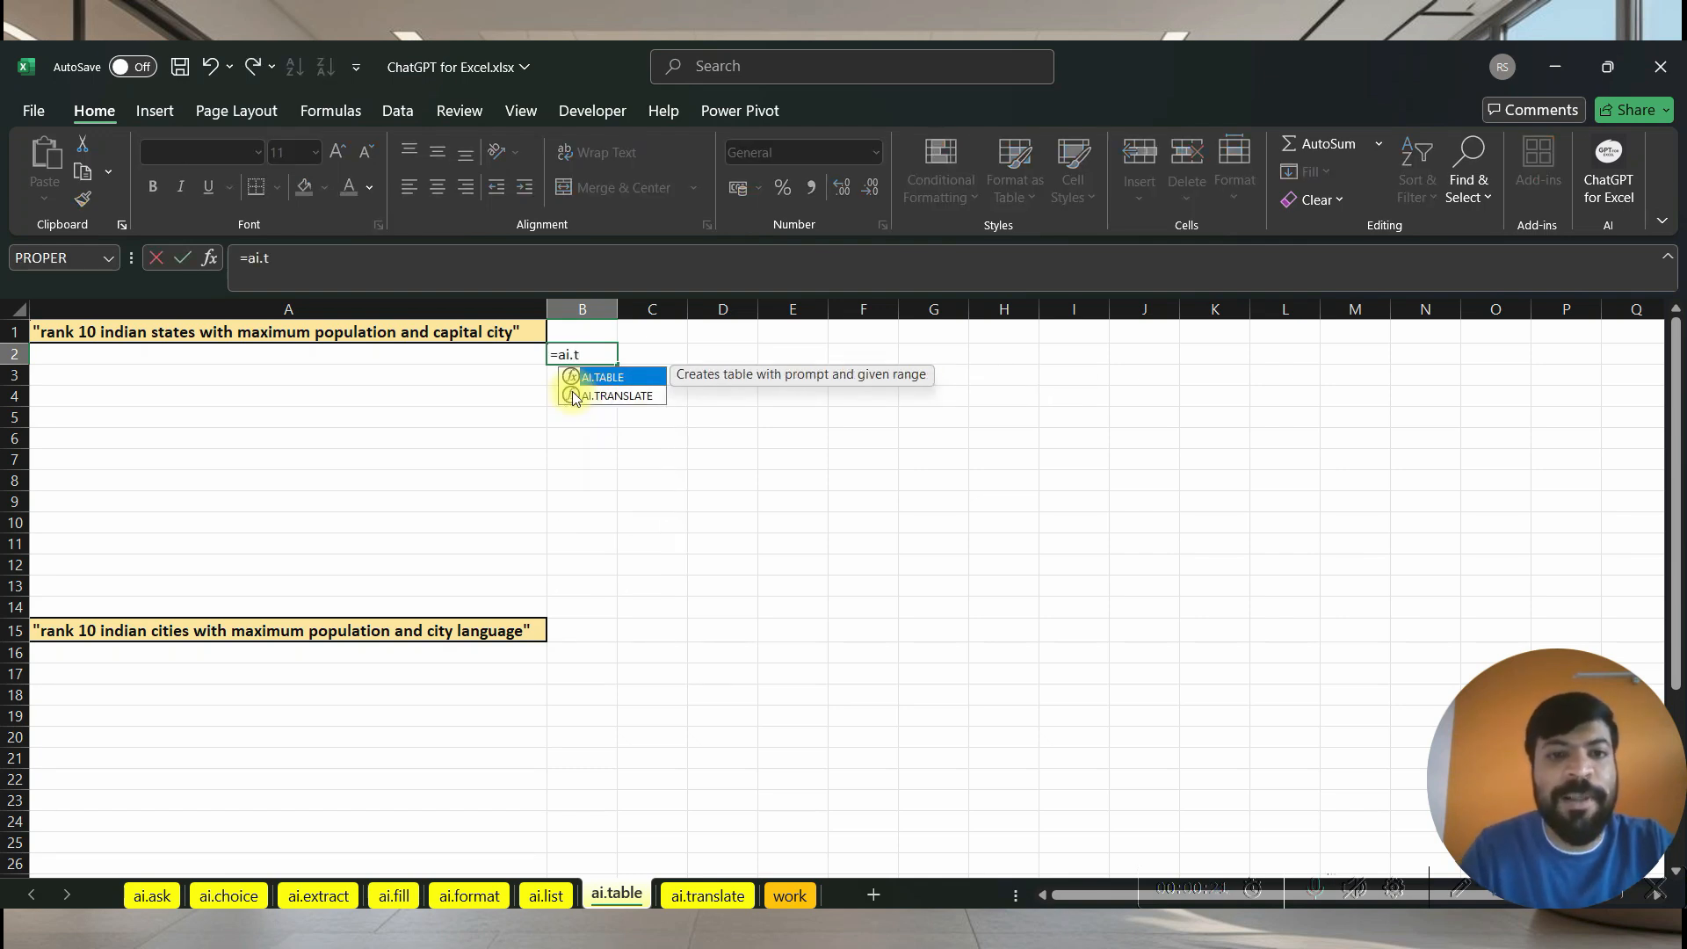
key("Tab")
left_click(283, 335)
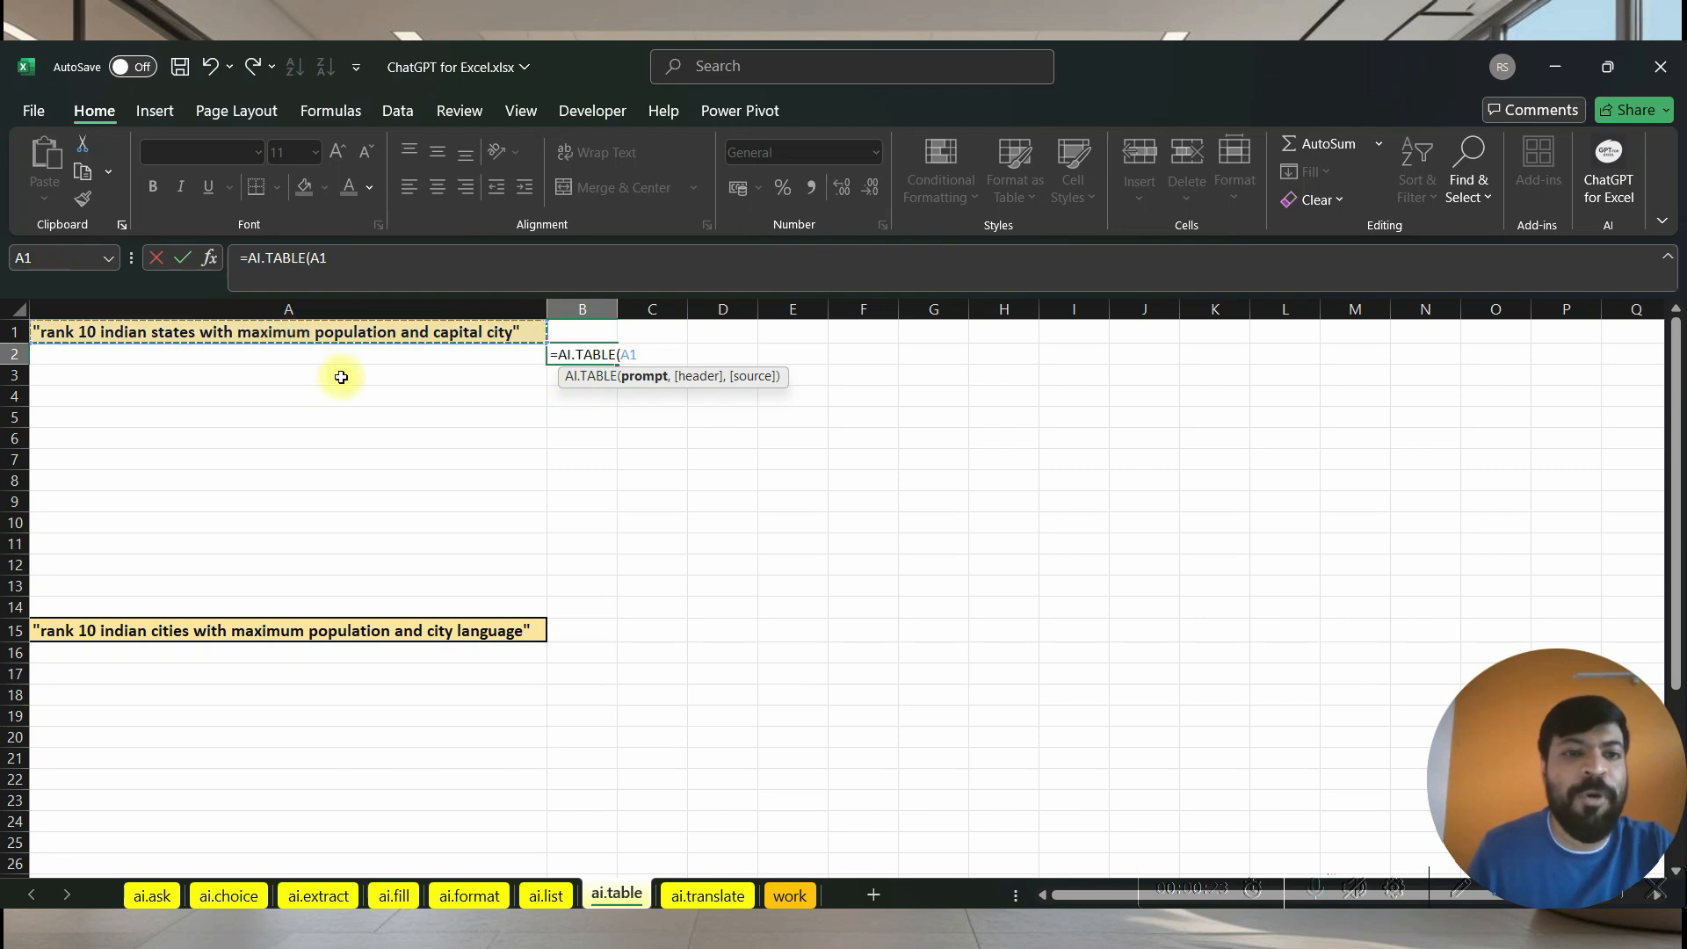
type(")")
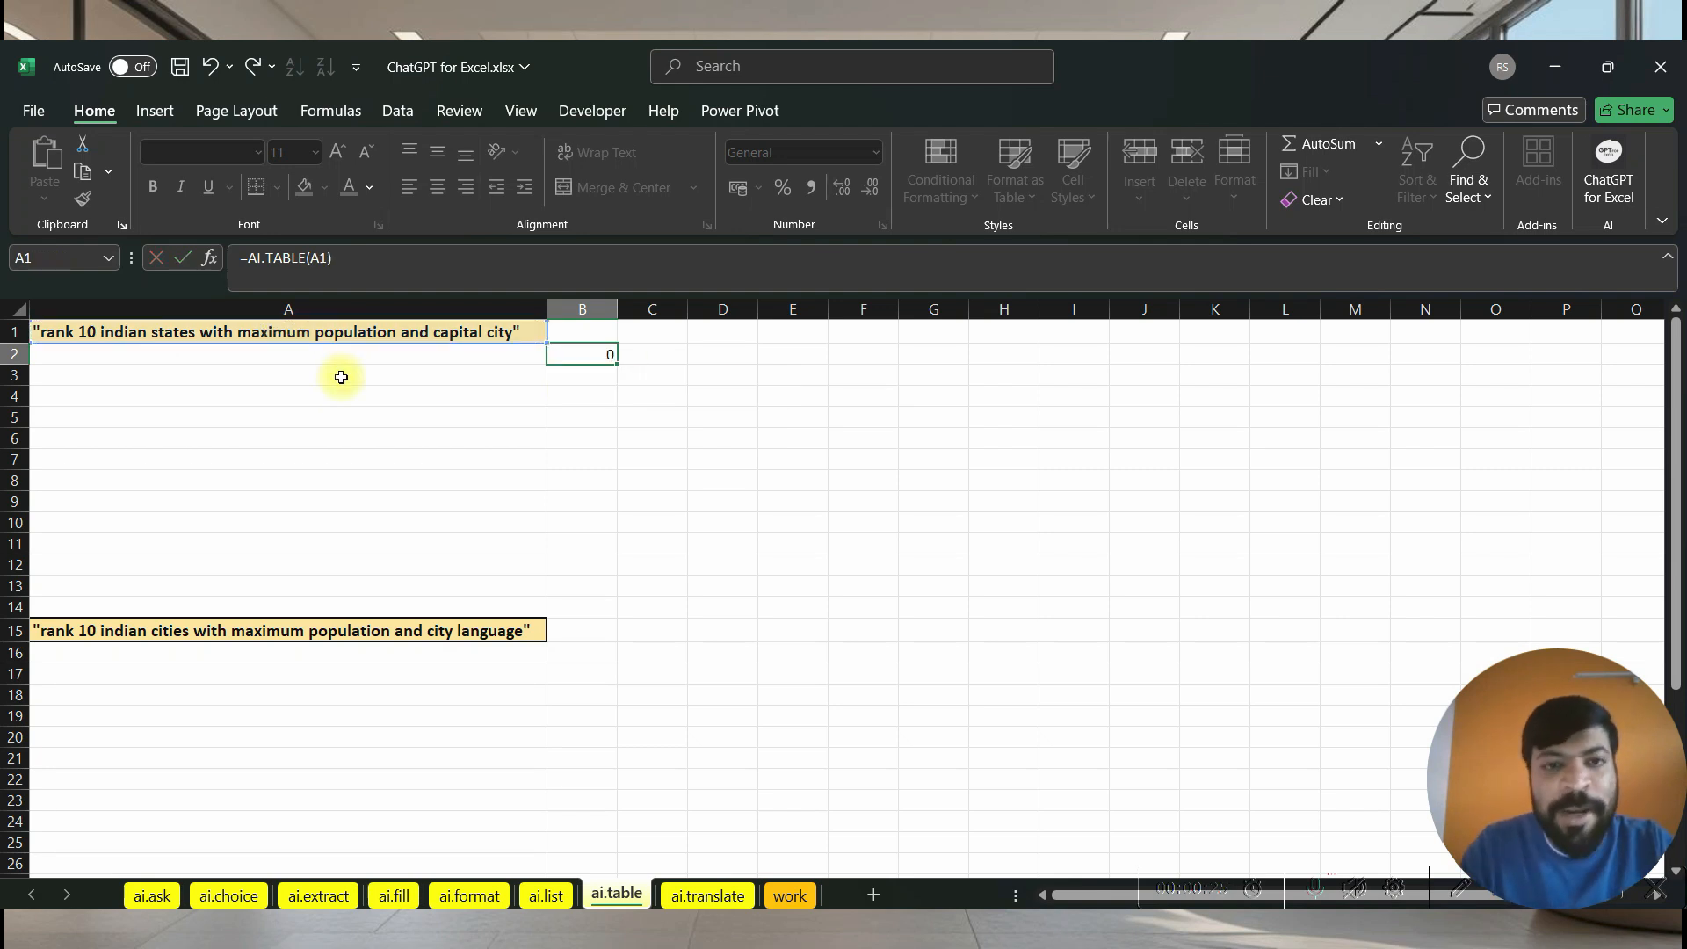
key("Return")
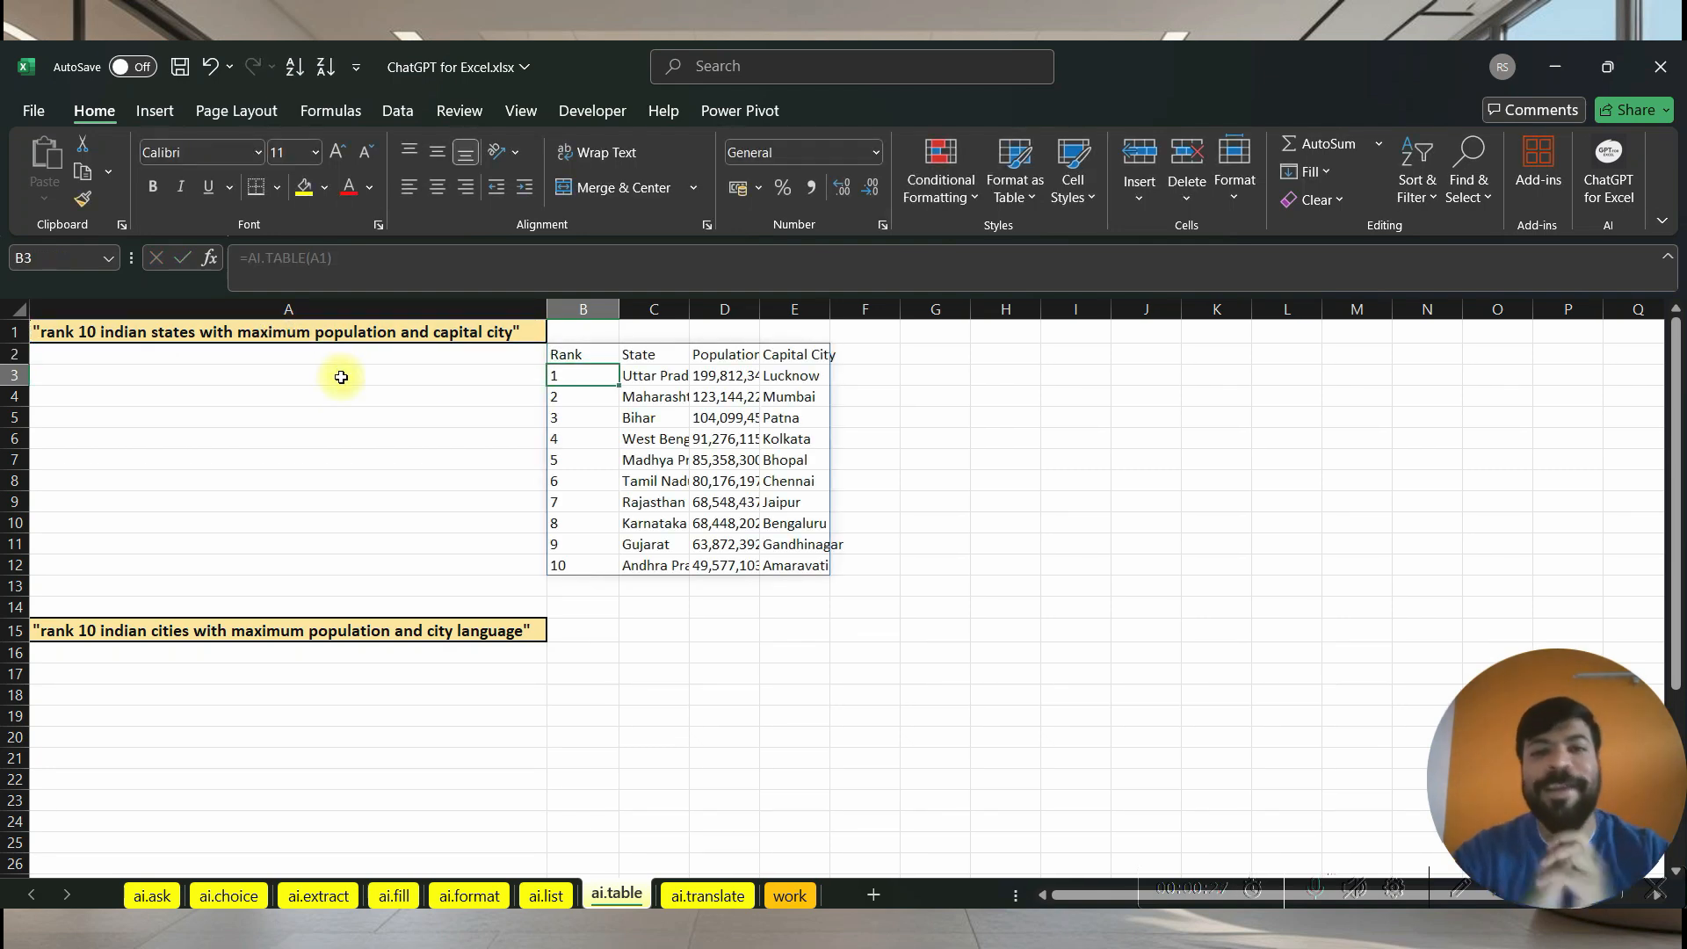
key("Up")
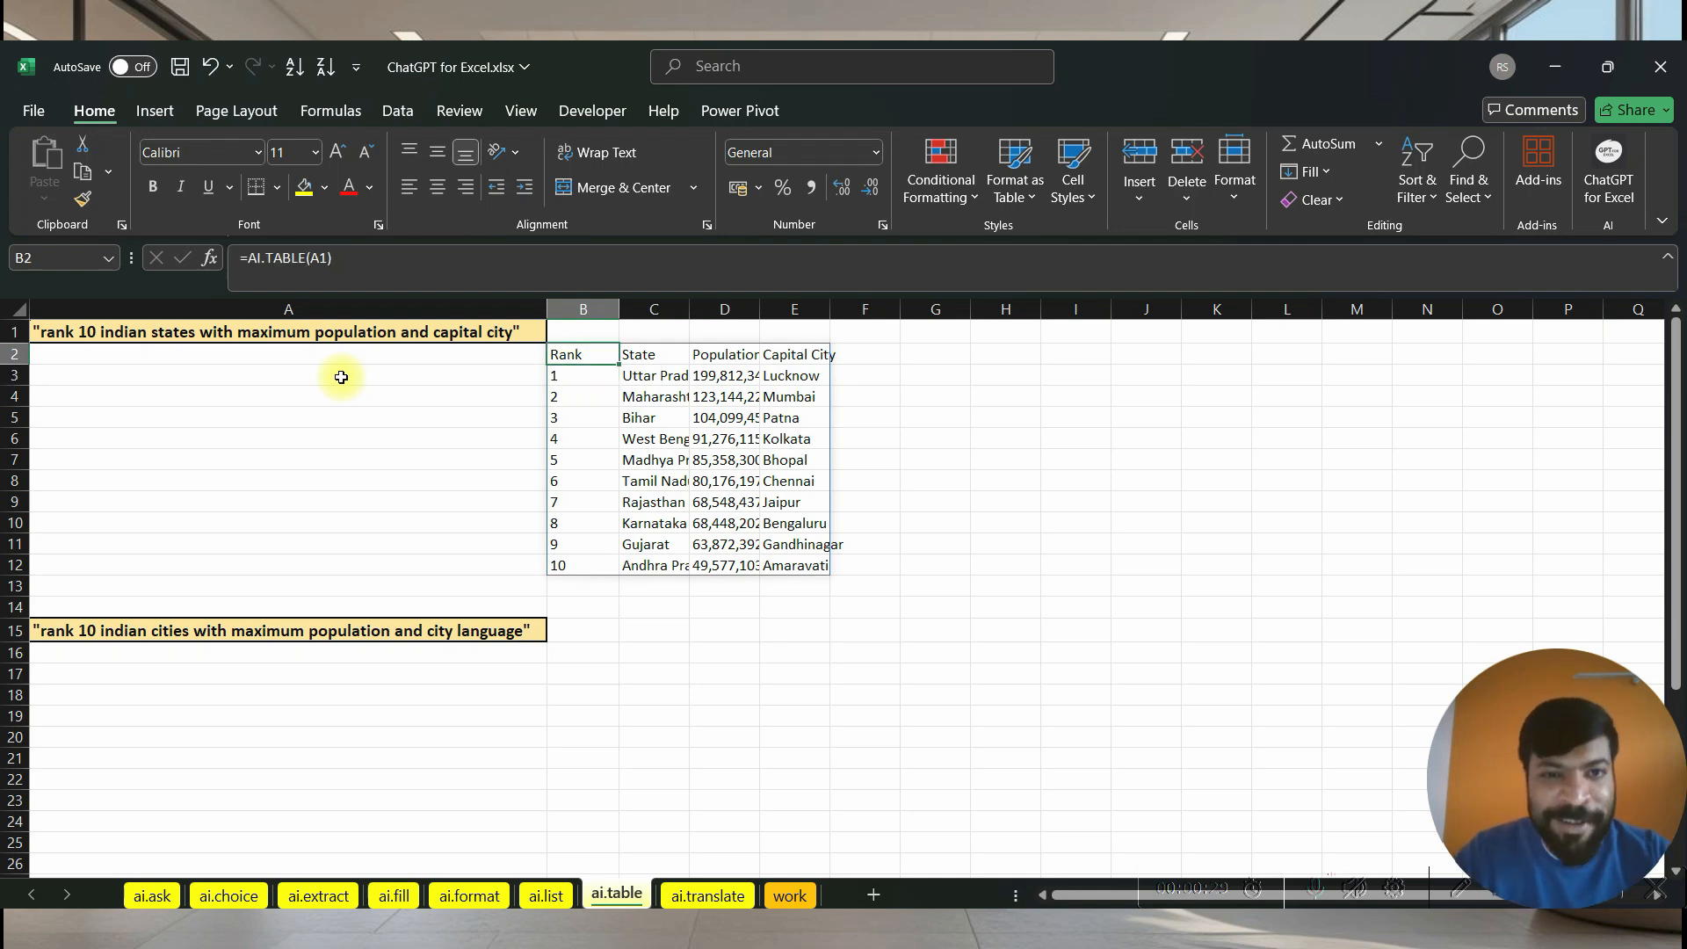
key("Left")
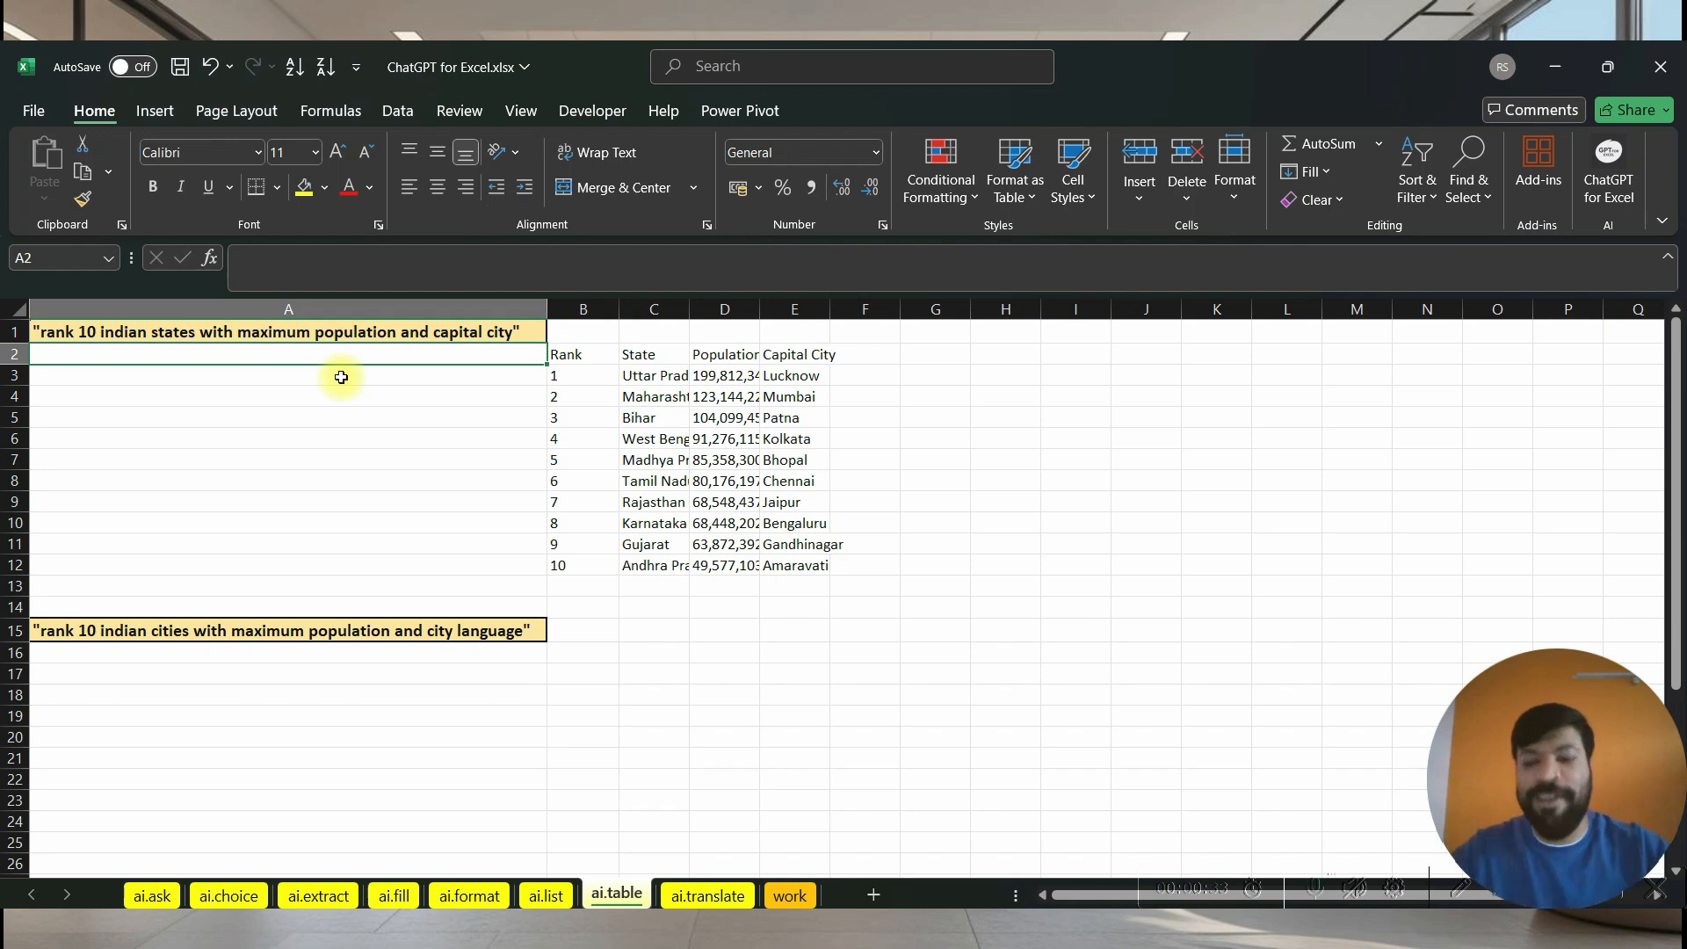
key("Right")
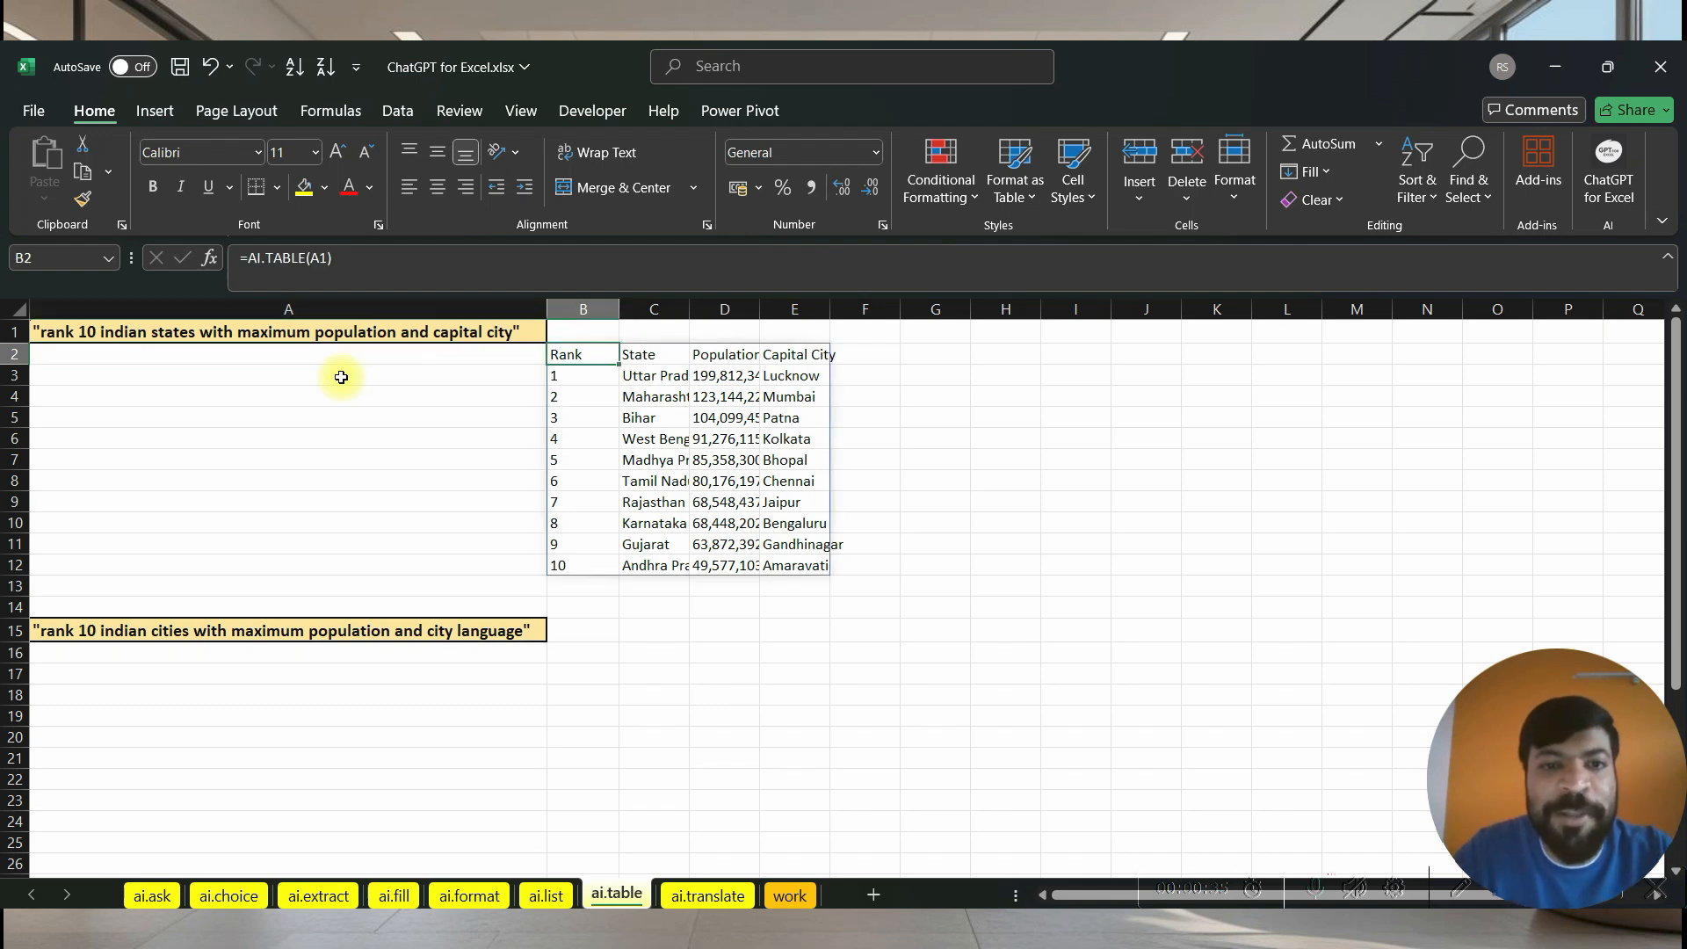
- Review the column headers and the population figures of the ranked Indian states table, down to row 12
key("Right")
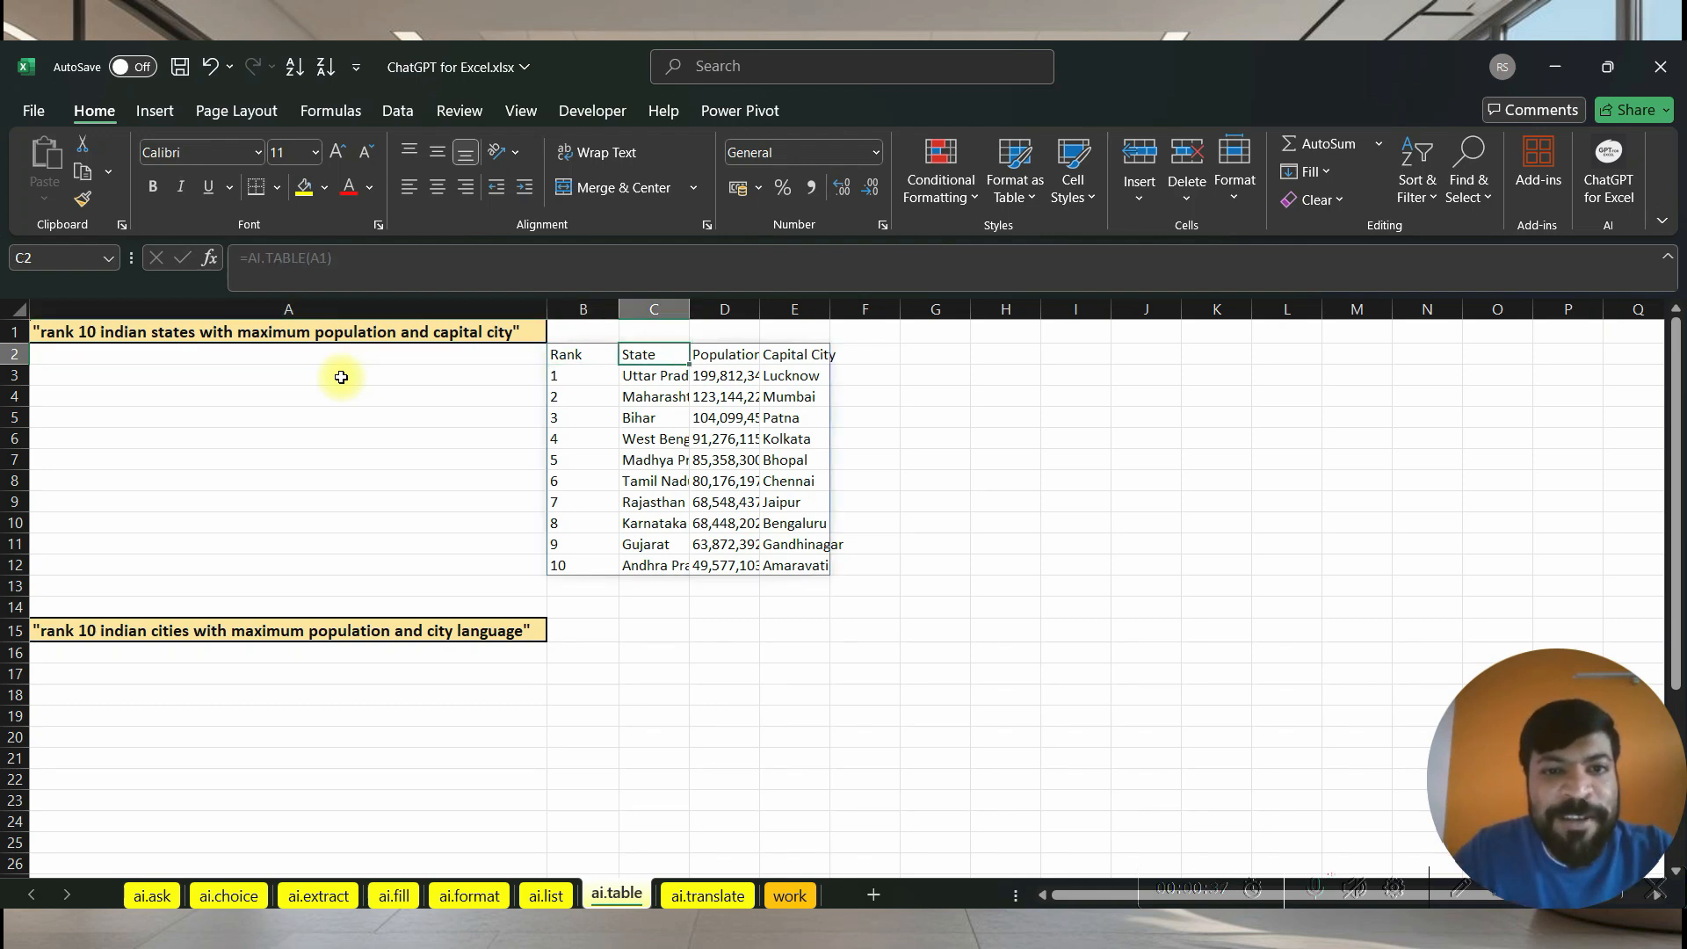
key("Right")
key("Right")
key("Left")
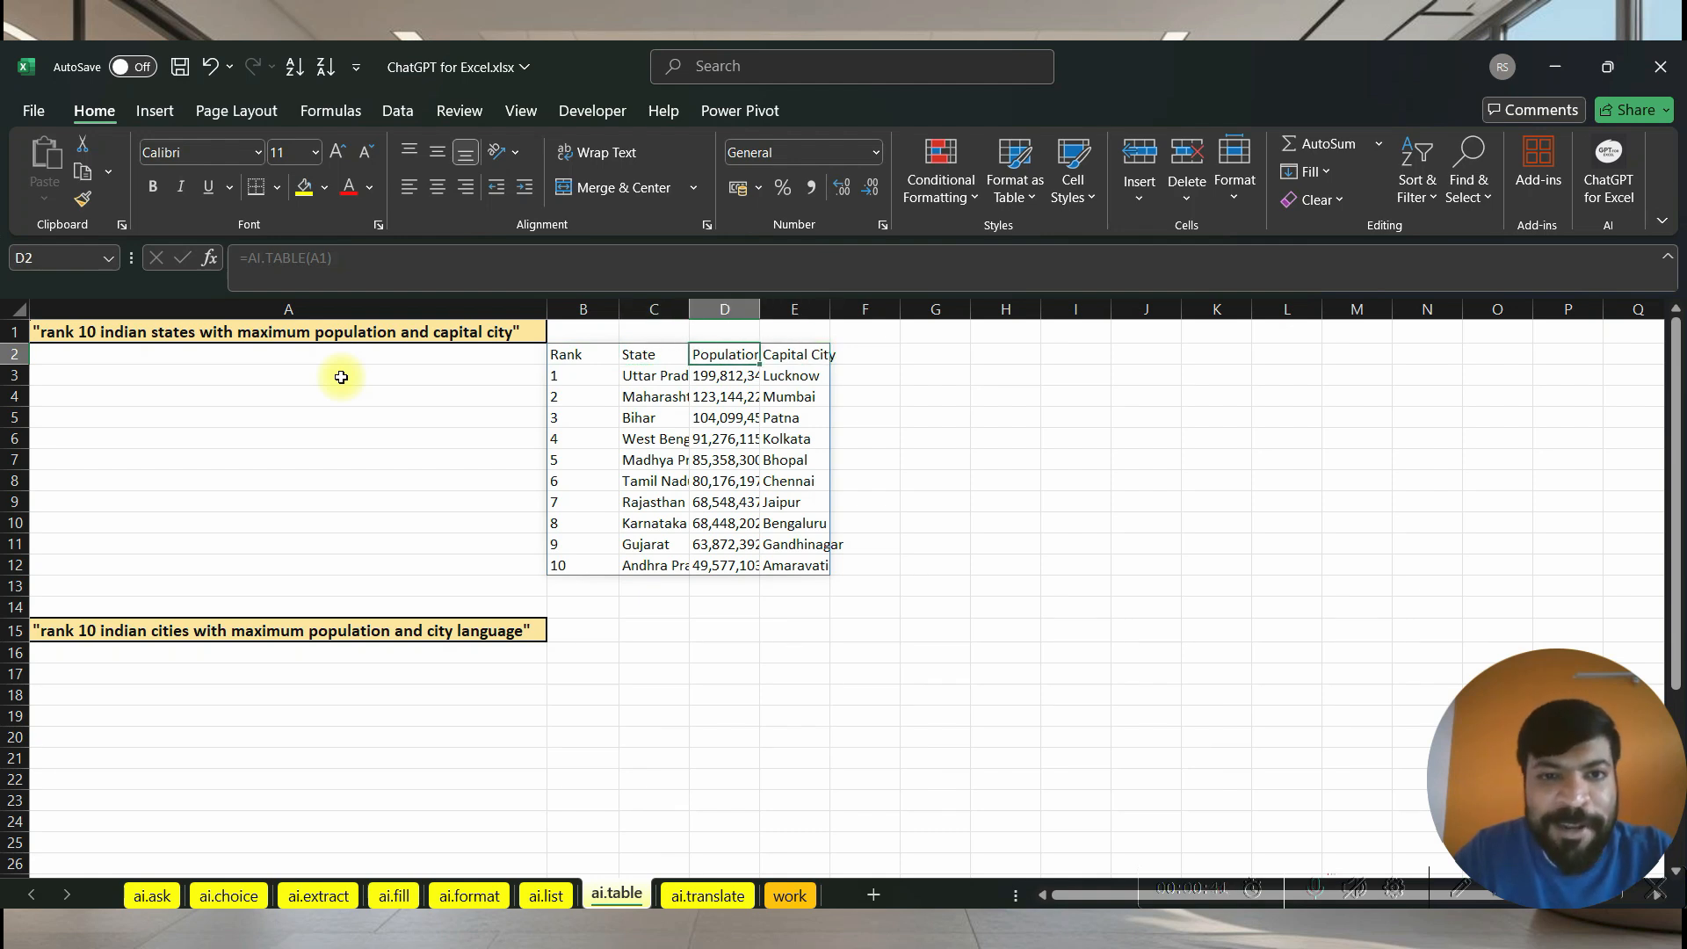
key("Down")
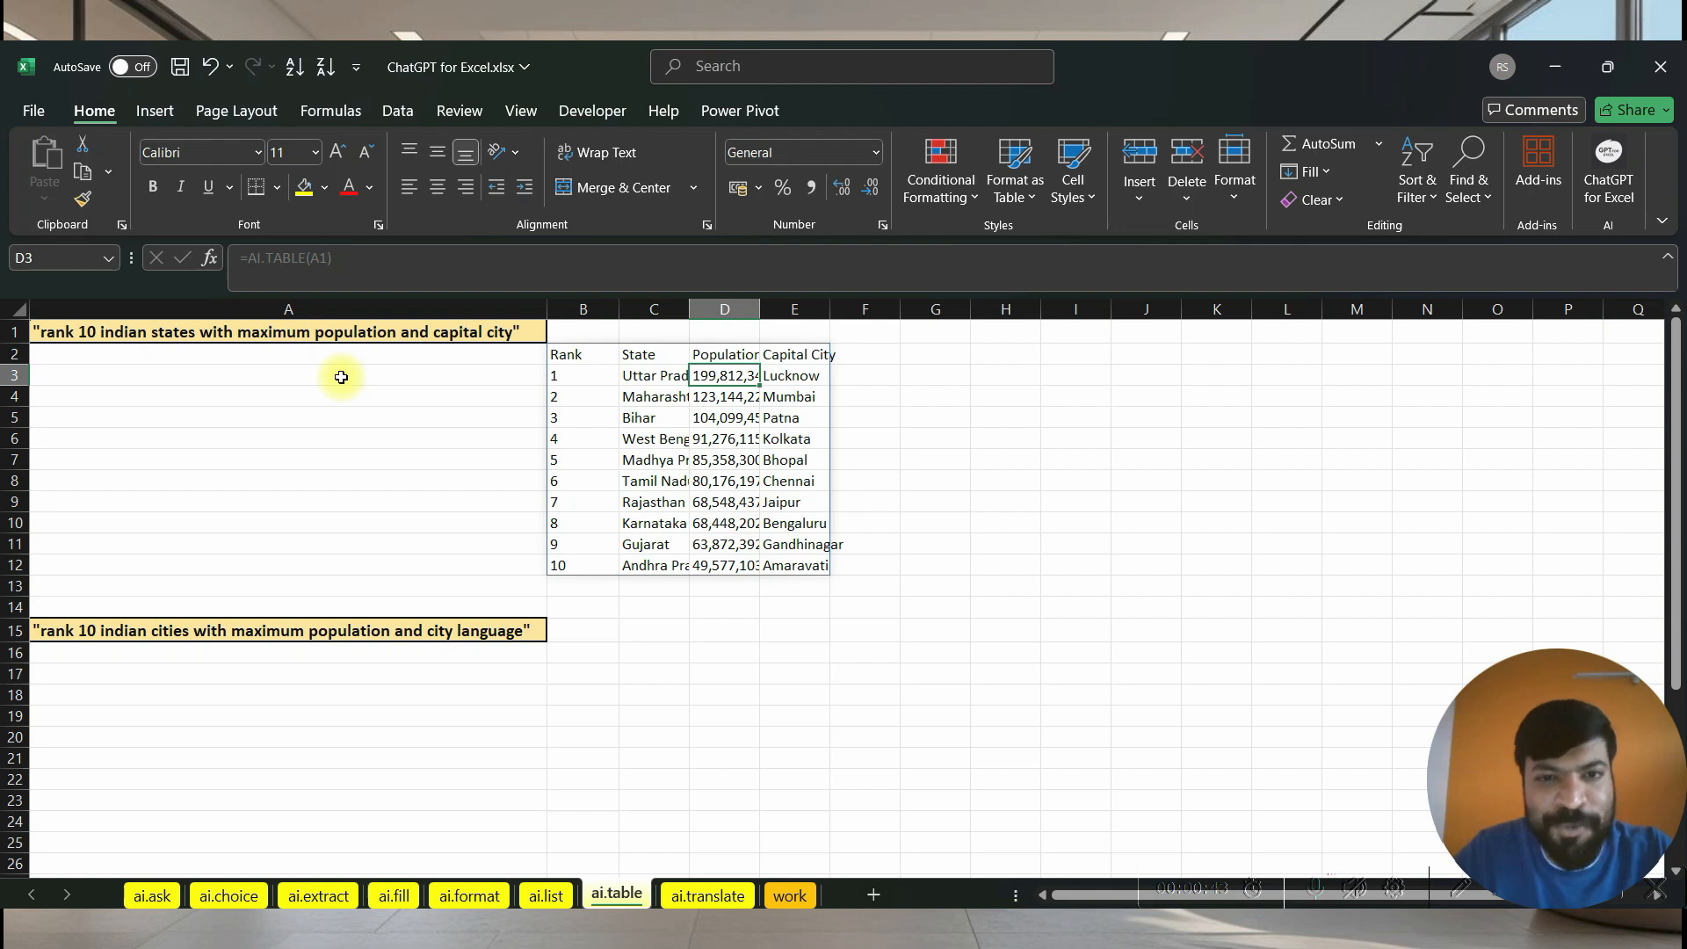
key("Down")
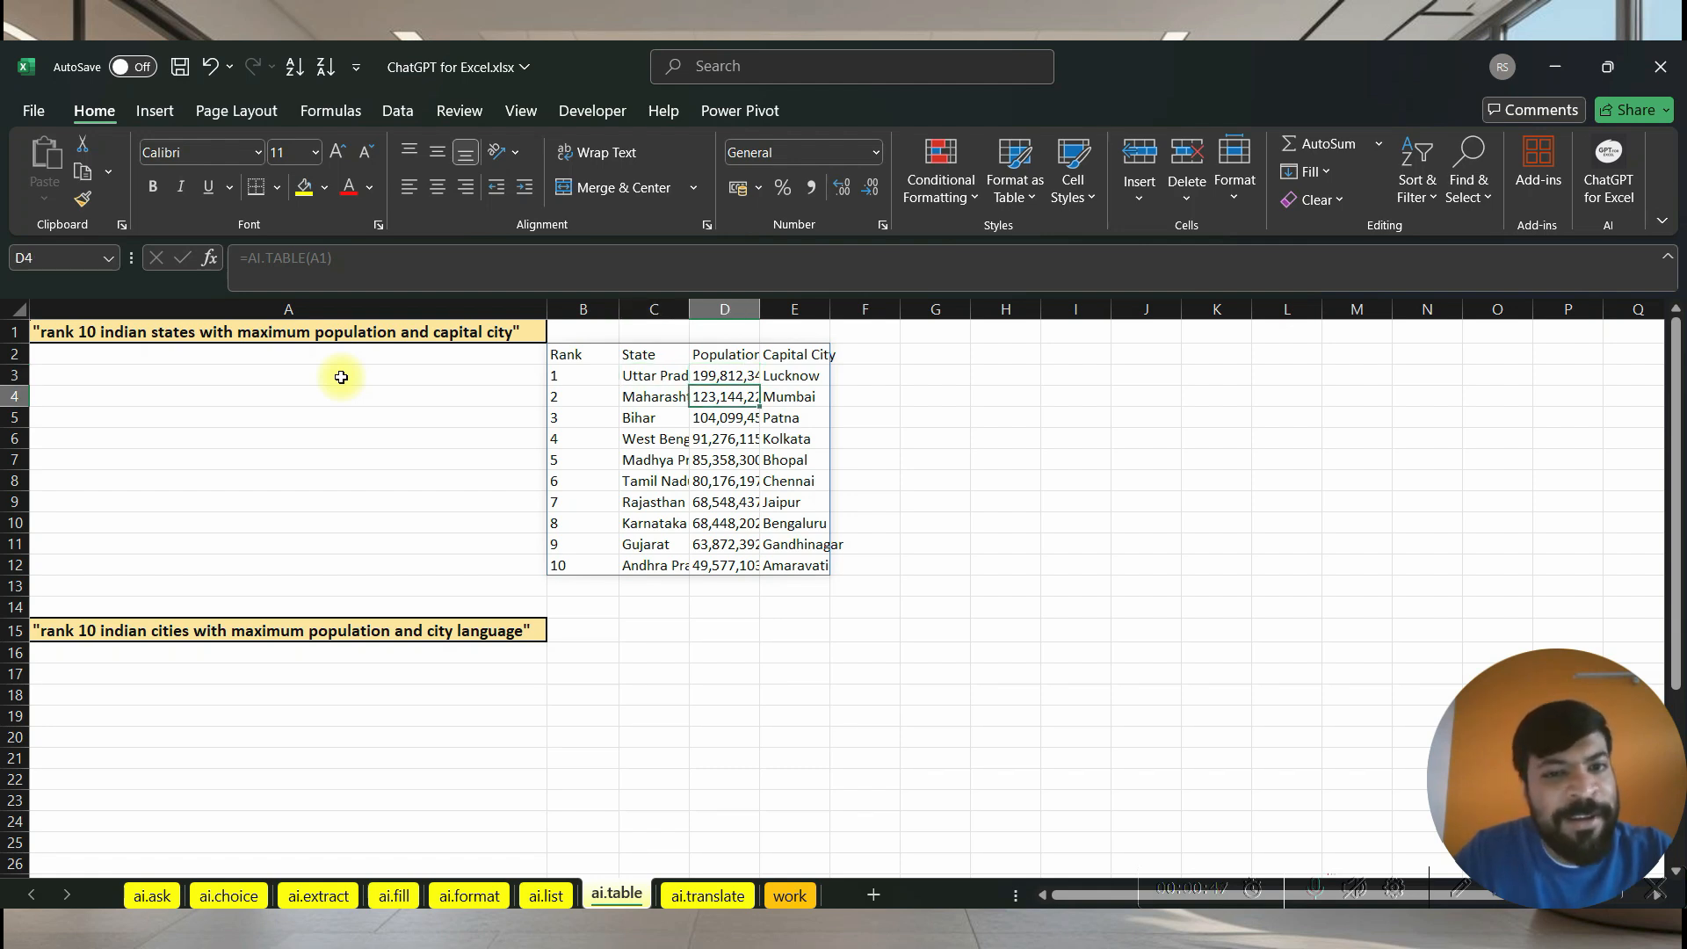
key("Down")
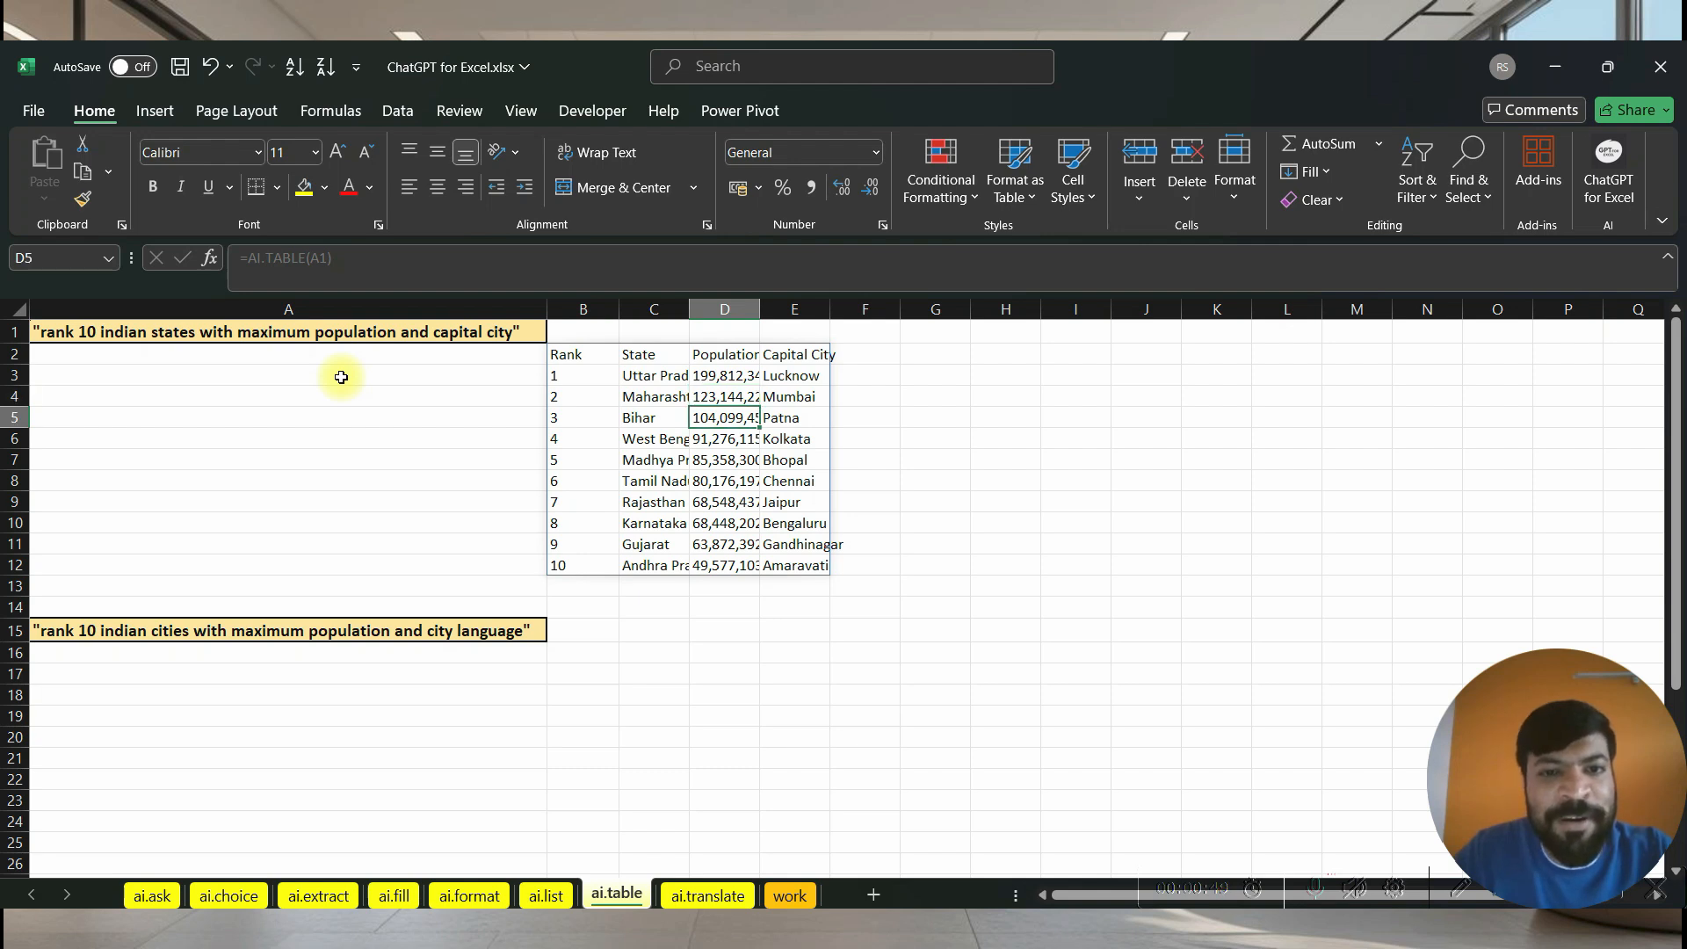
key("Down")
key("Down")
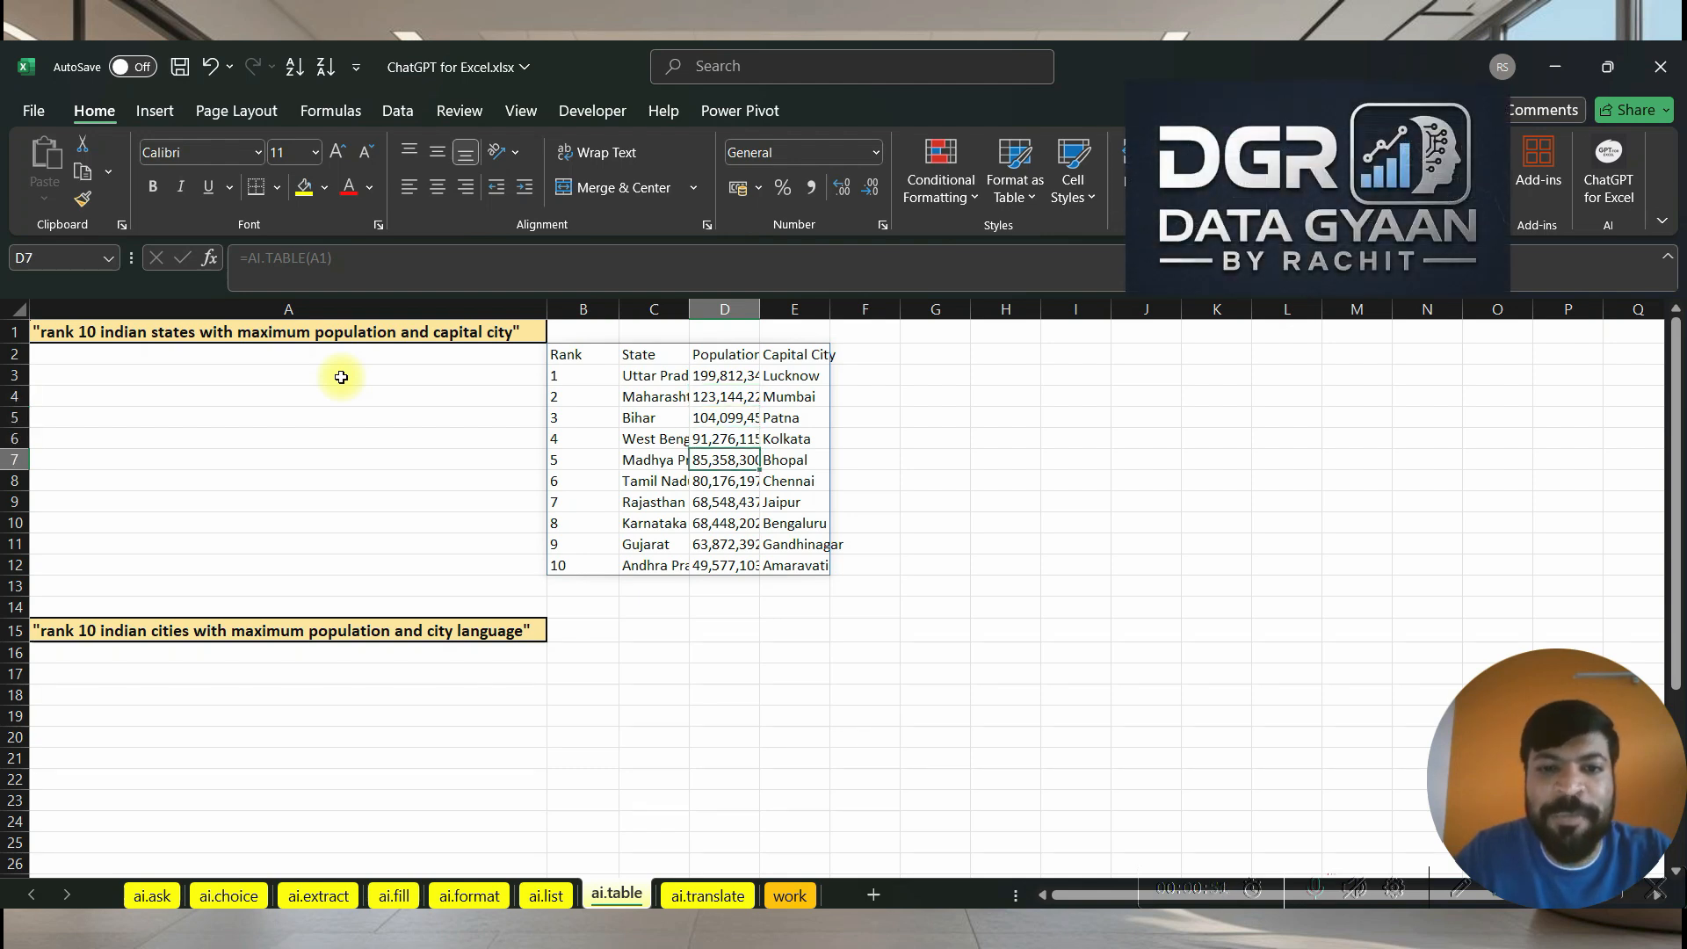
key("Down")
key("Down")
key("Down")
key("Down")
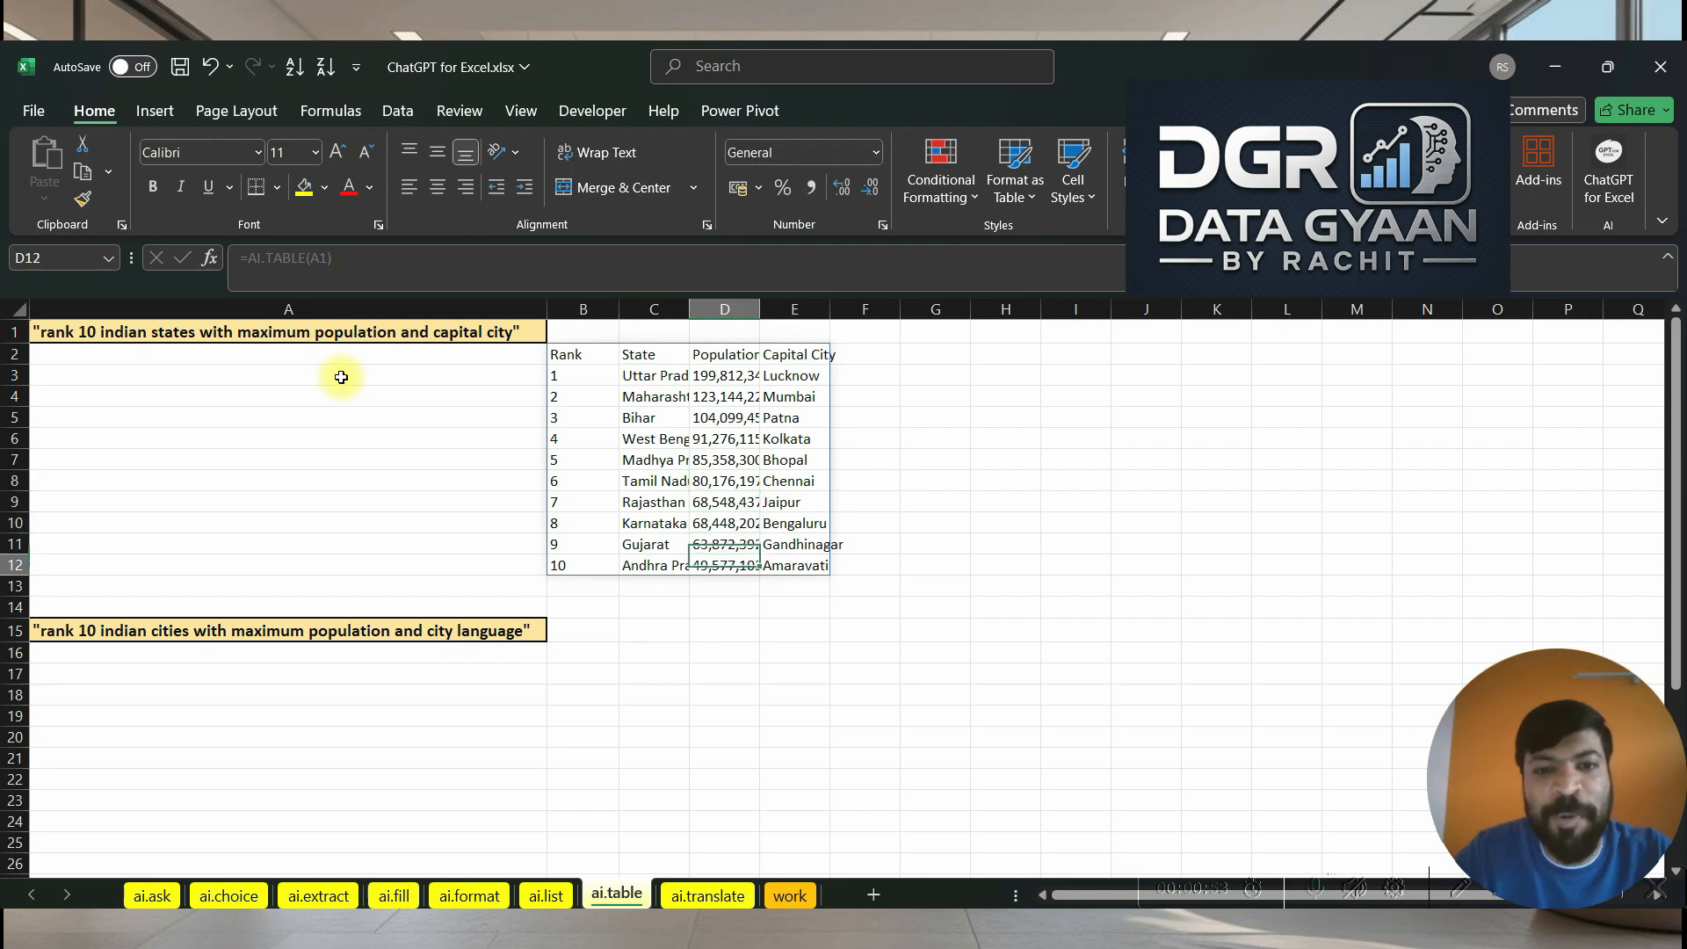
key("Up")
key("Up")
key("Up")
key("Up")
key("Up")
key("Up")
key("Up")
key("Up")
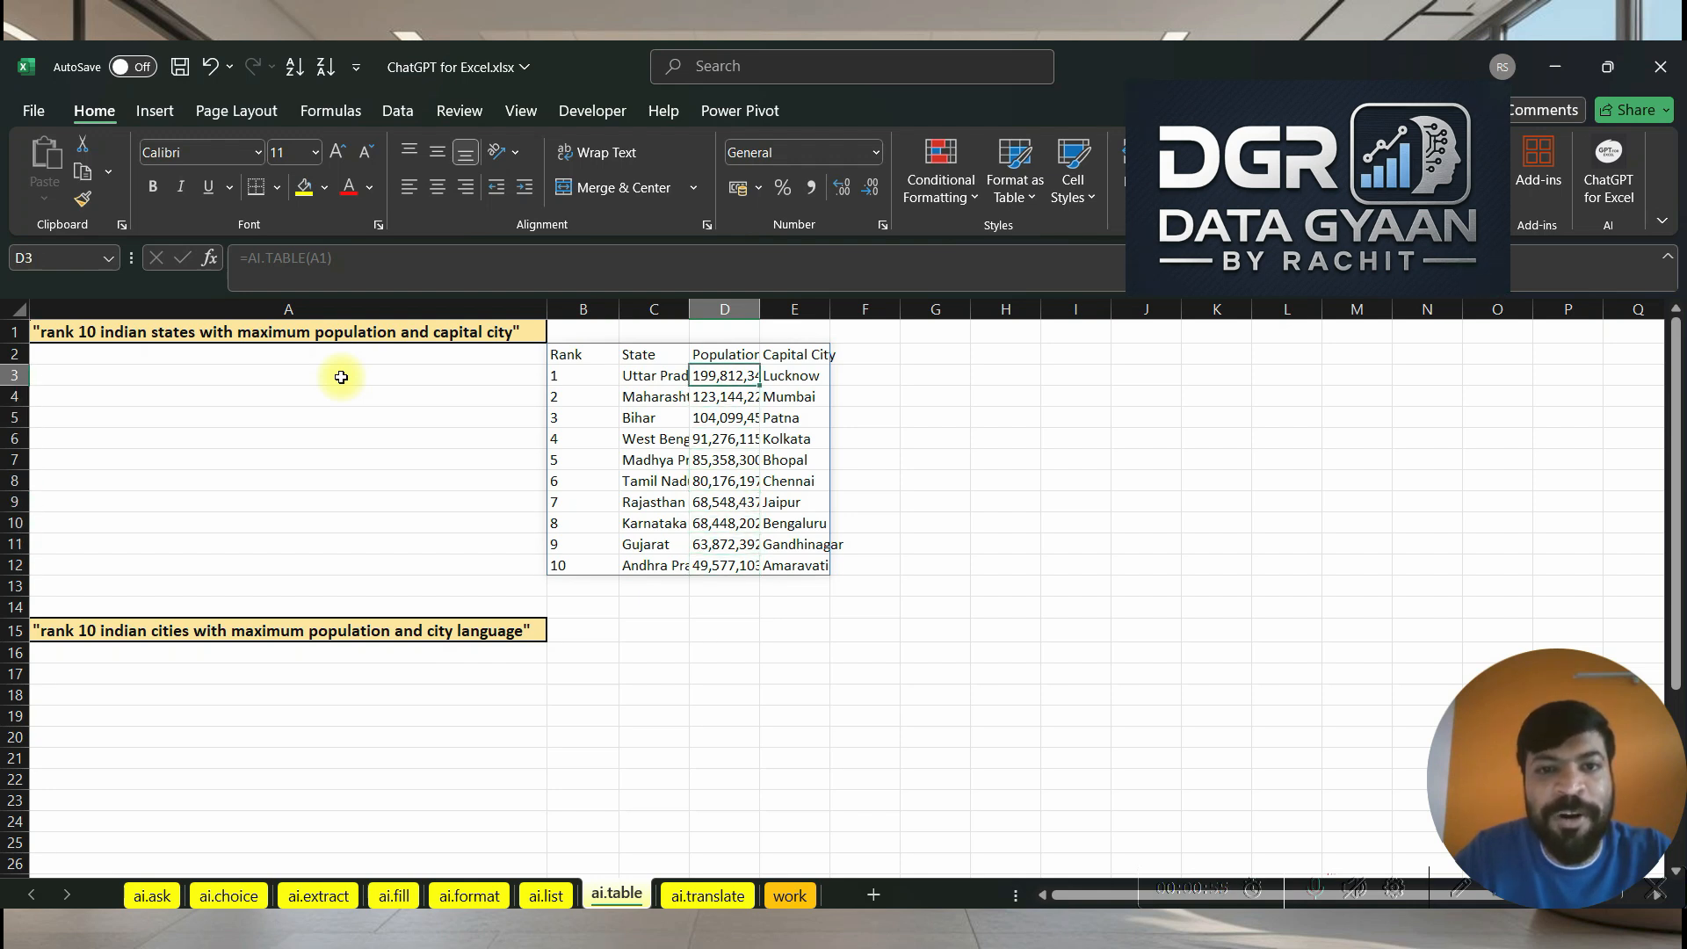
- Go through the capital city entries of the generated states table
key("Right")
key("Down")
key("Down")
key("Down")
key("Down")
key("Down")
key("Down")
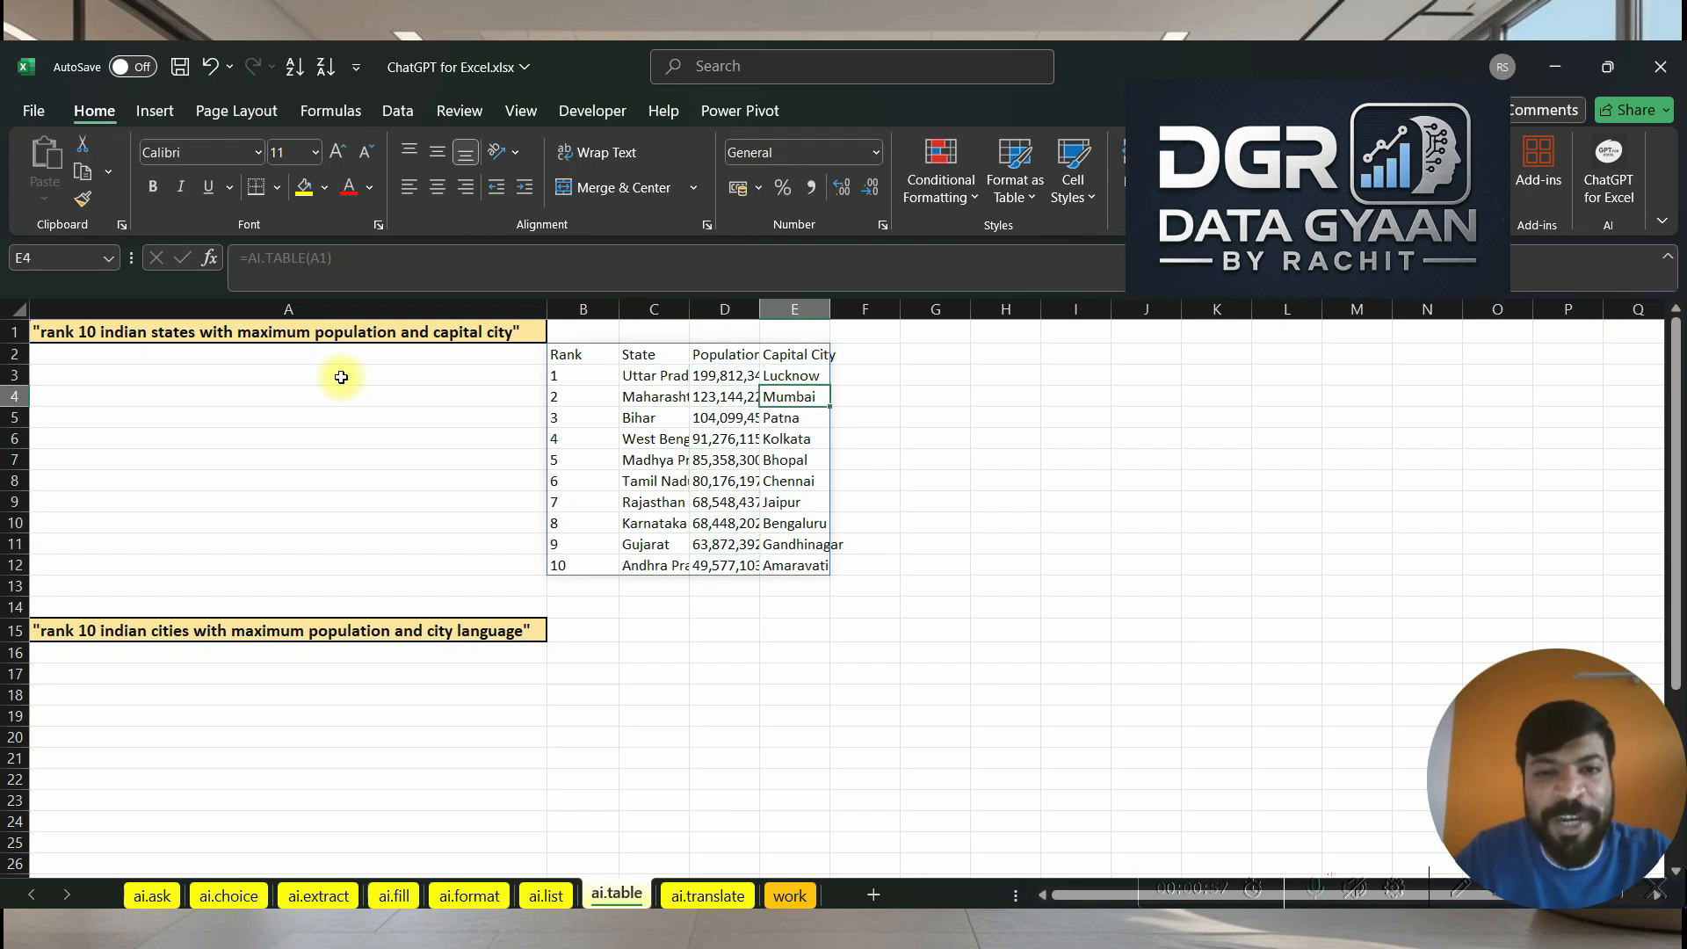
key("Down")
key("Down")
key("Down")
key("Left")
key("Left")
key("Left")
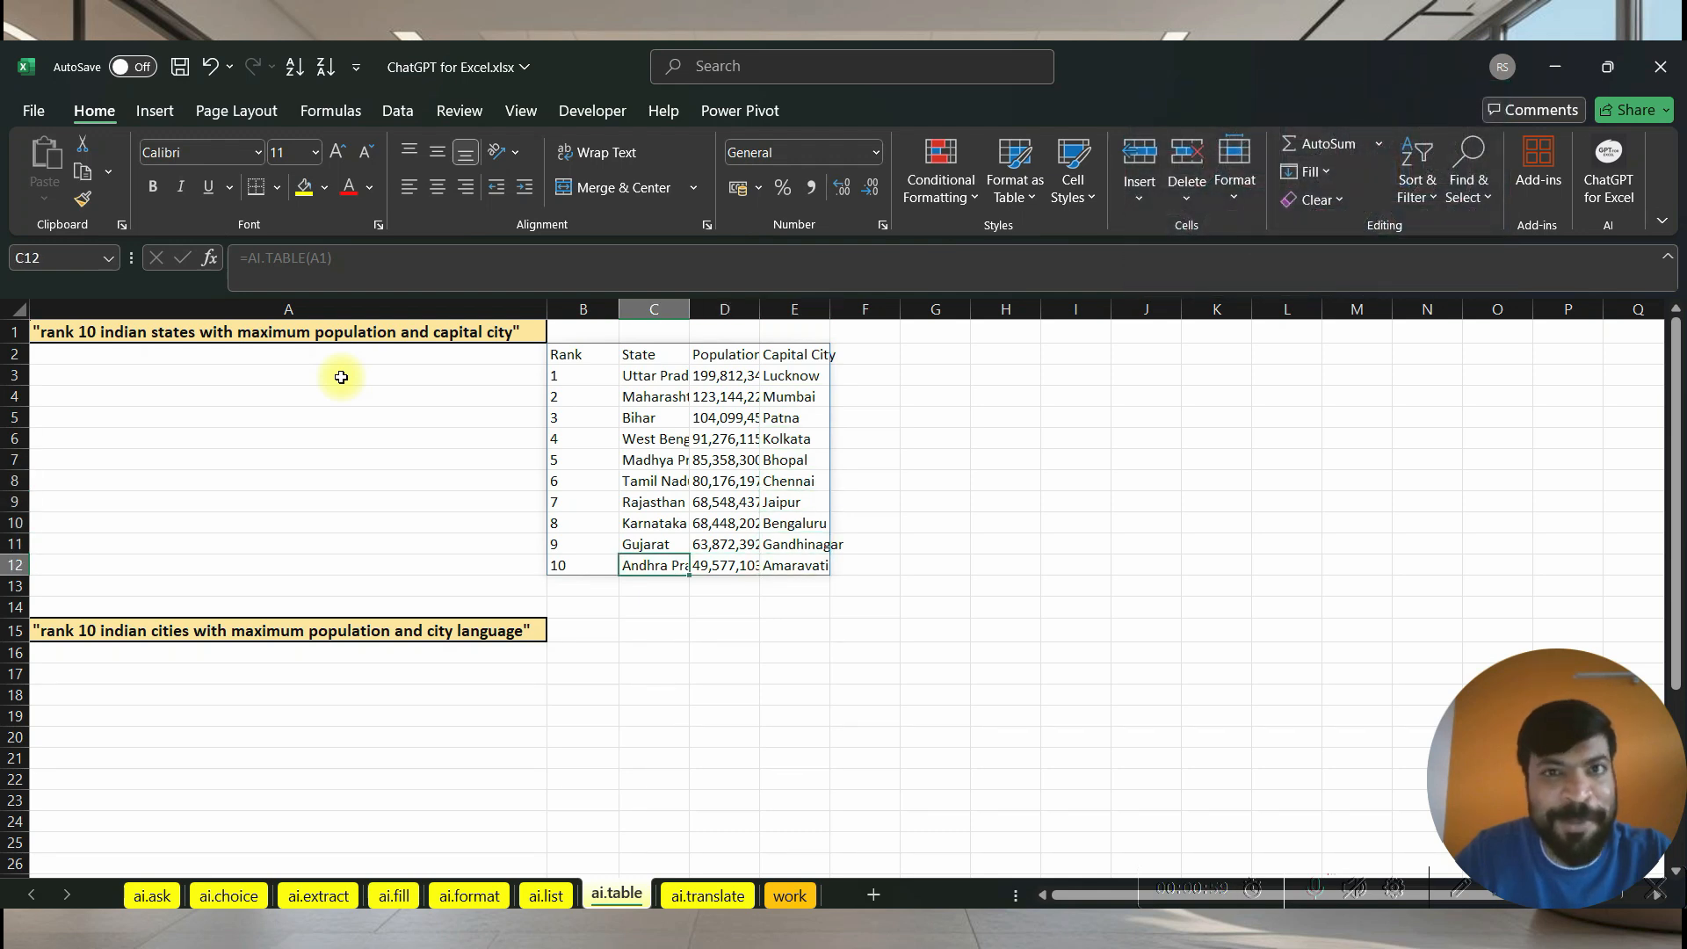
key("Left")
key("Up")
key("Up")
key("Up")
key("Up")
key("Up")
key("Up")
key("Up")
key("Up")
key("Up")
key("Up")
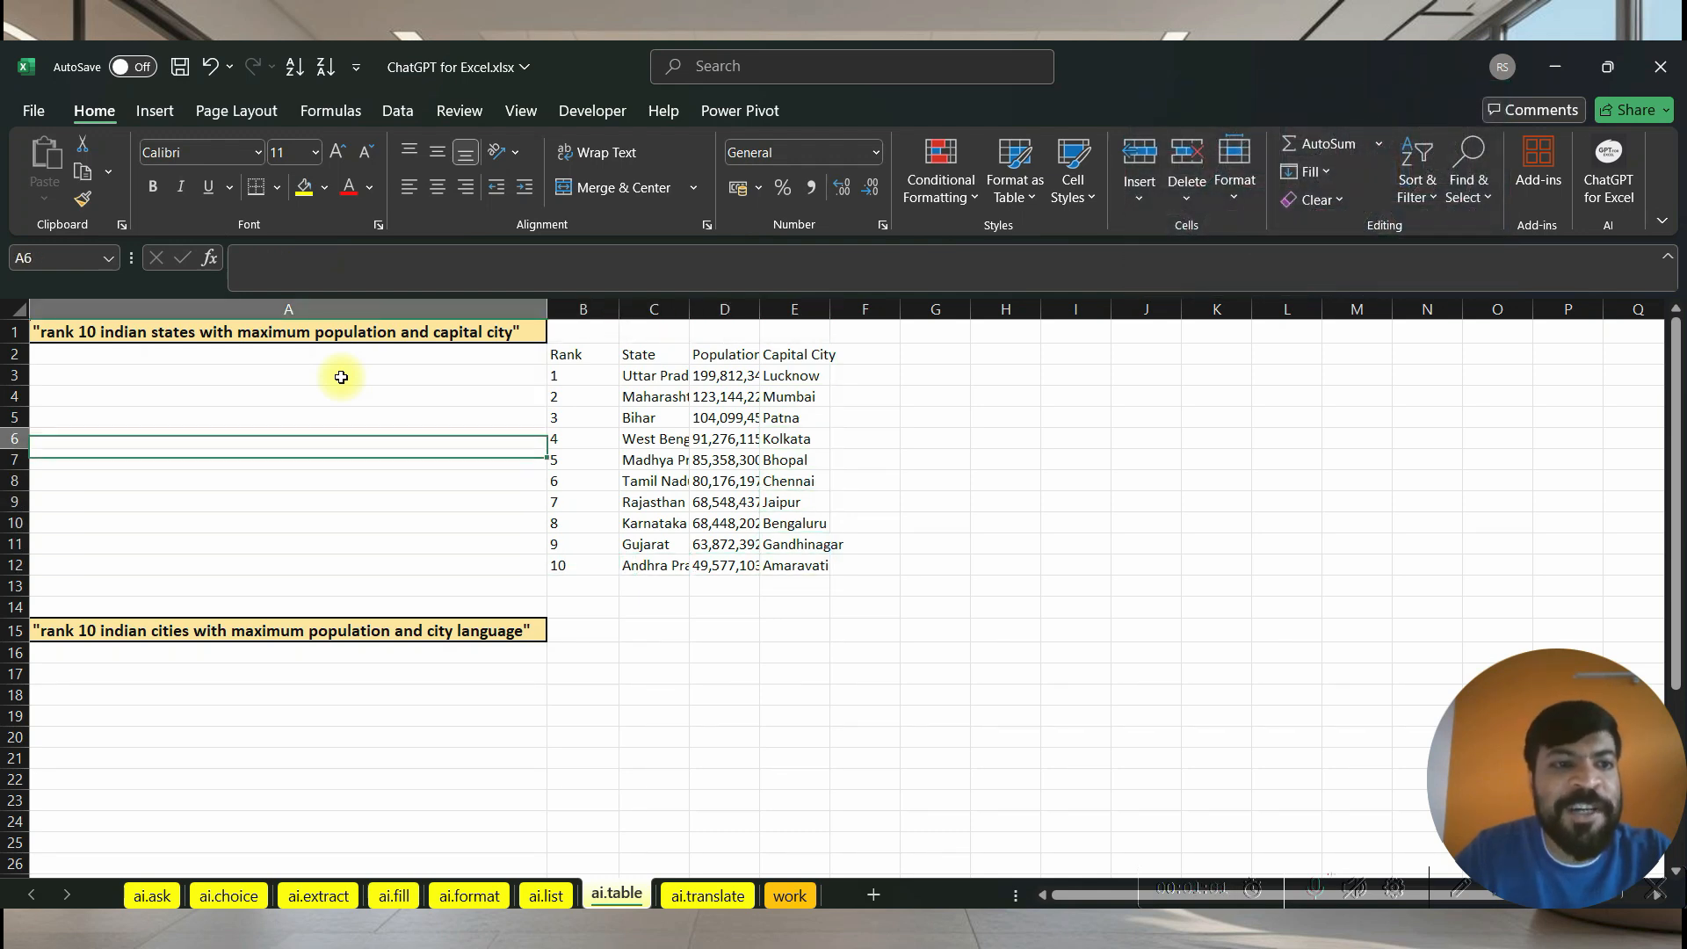
- Enter =AI.TABLE(A15) in cell B16 to build a ranked table of the 10 most populous Indian cities with their languages
key("Down")
key("Down")
key("Down")
key("Down")
key("Down")
key("Down")
key("Down")
key("Down")
key("Down")
key("Down")
key("Down")
key("Down")
key("Down")
key("Down")
key("Down")
key("Down")
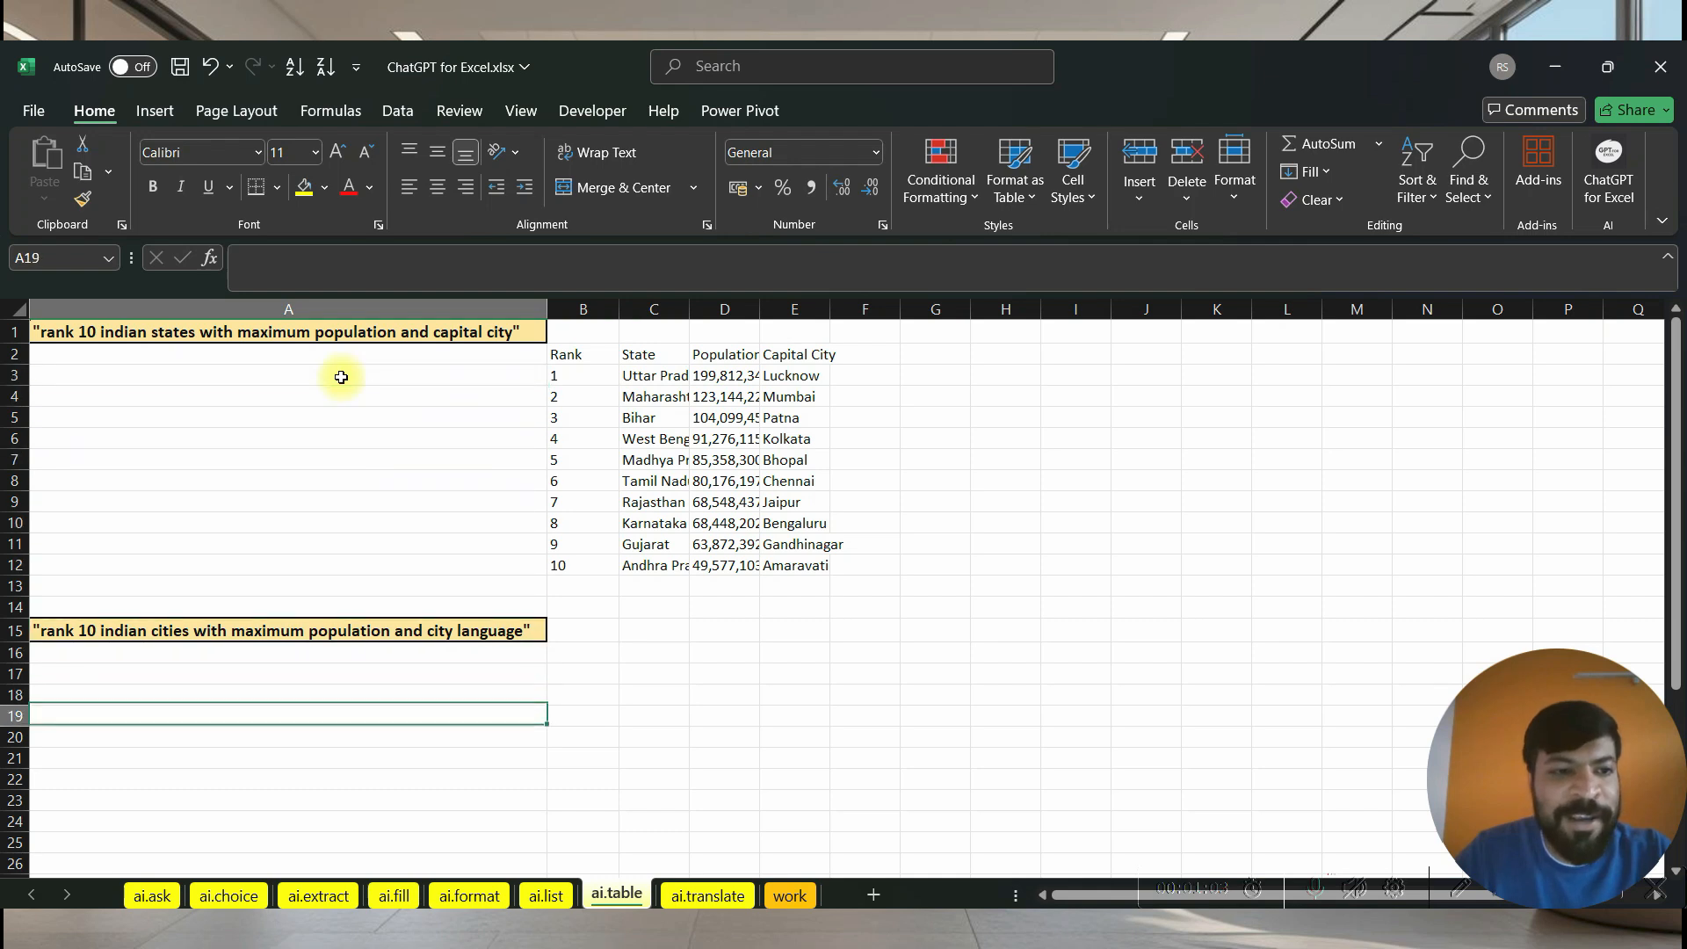
key("Up")
key("Up")
key("Up")
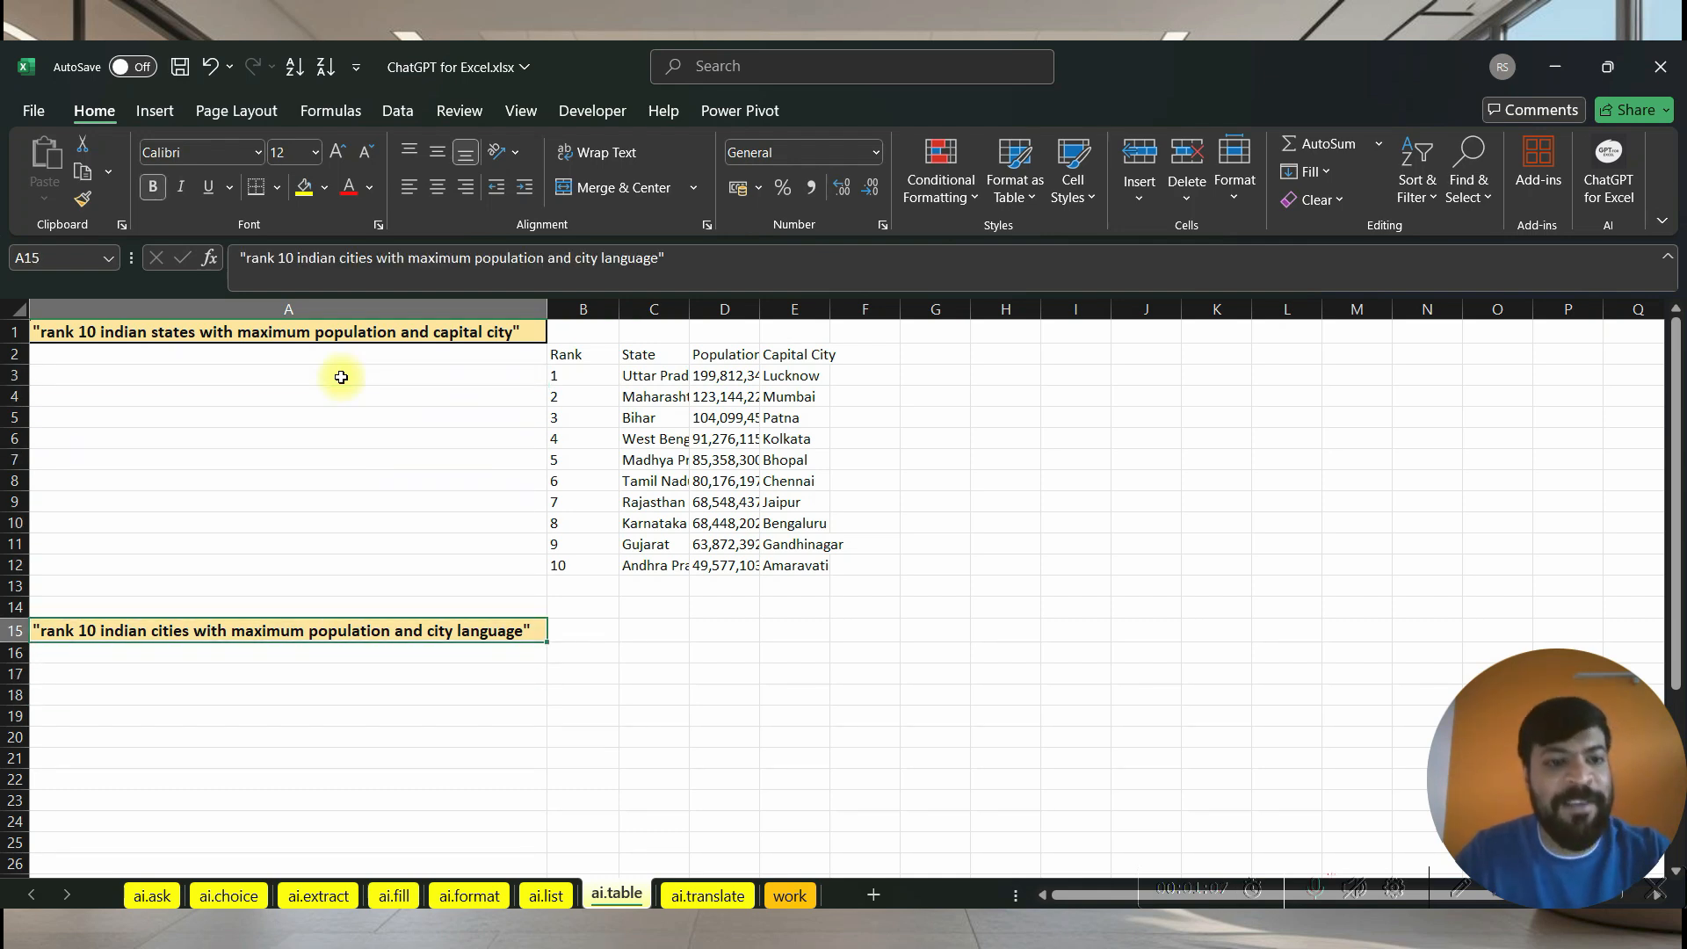
key("Right")
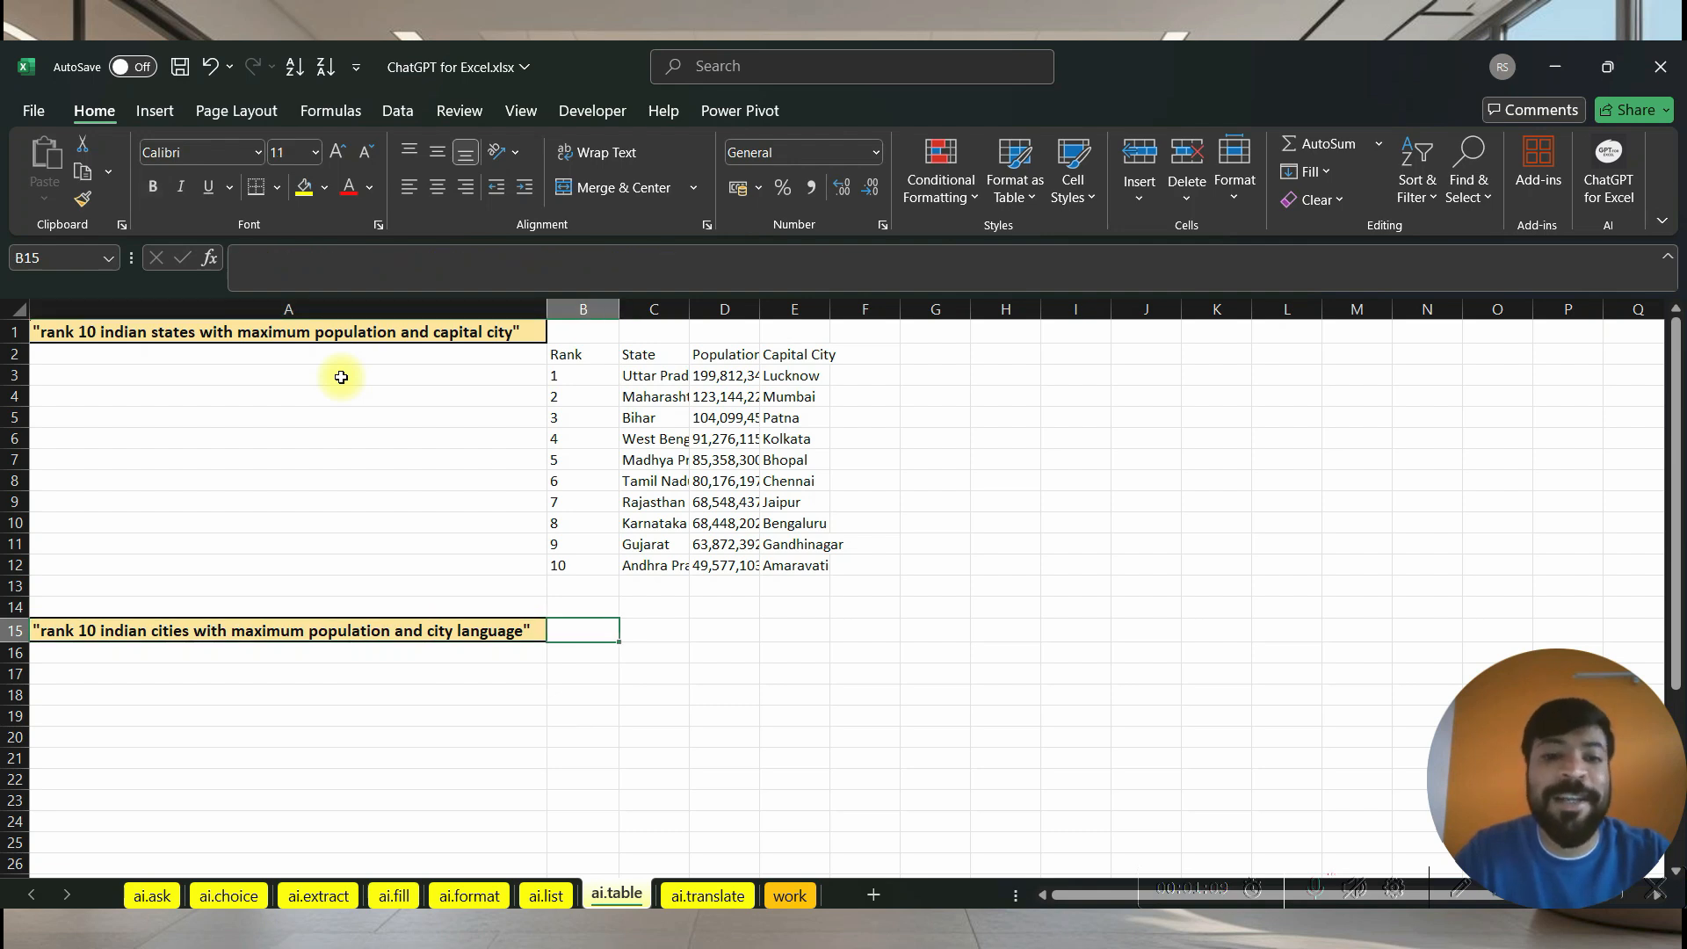
key("Down")
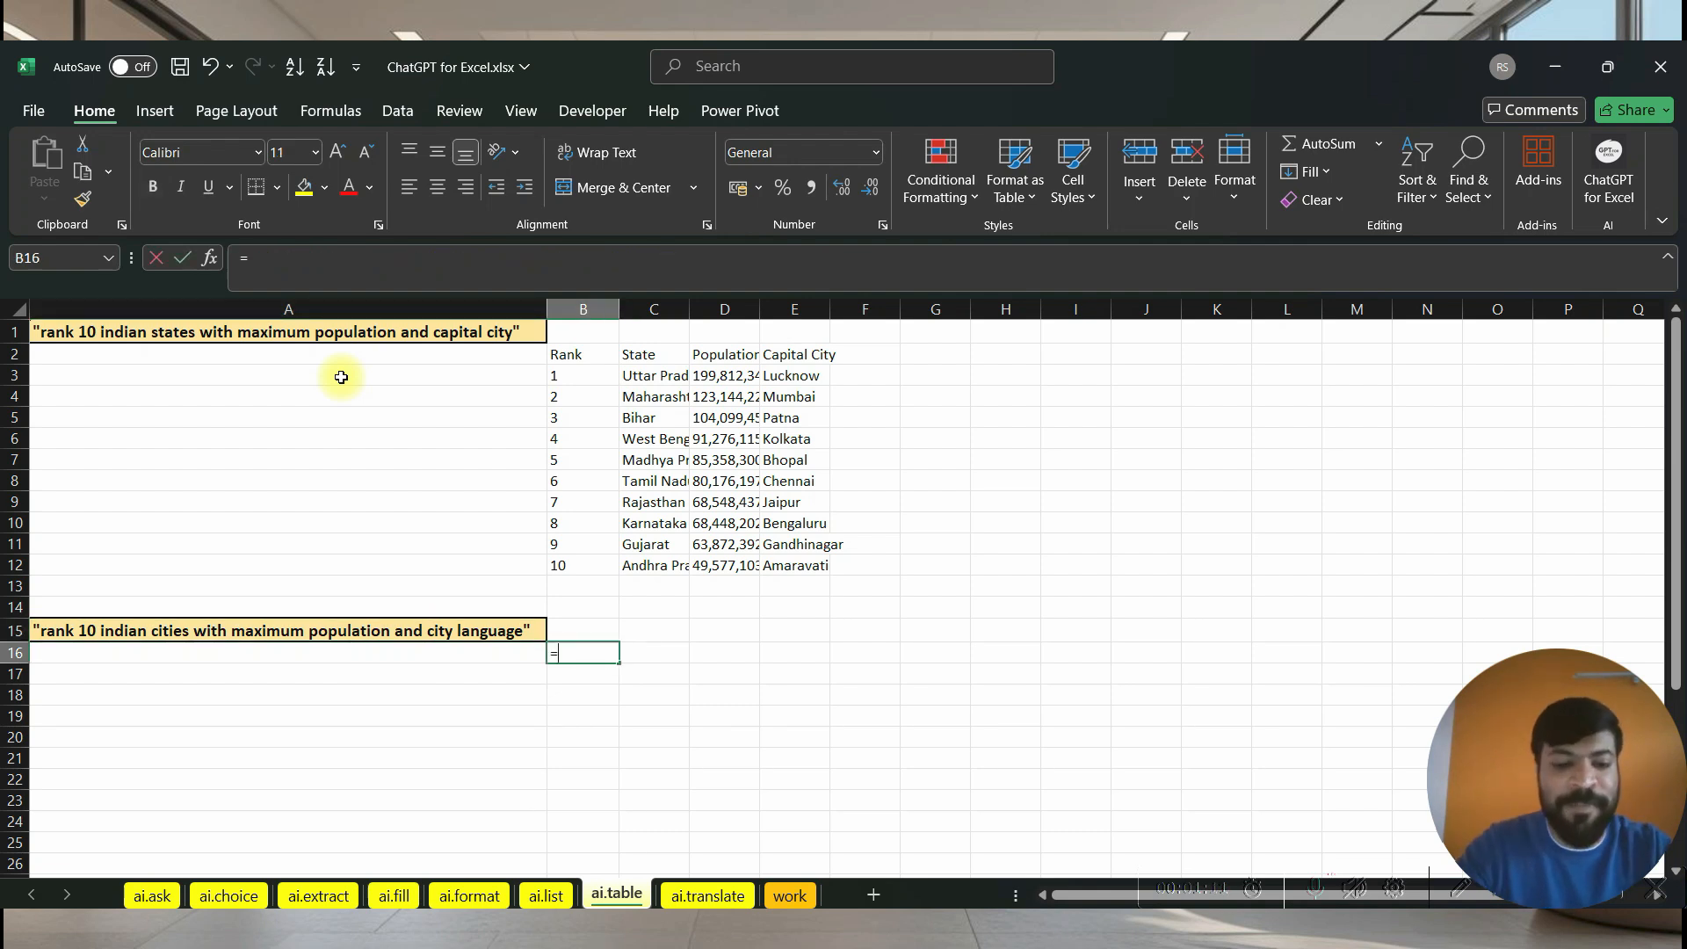
type("=ai.t")
key("Tab")
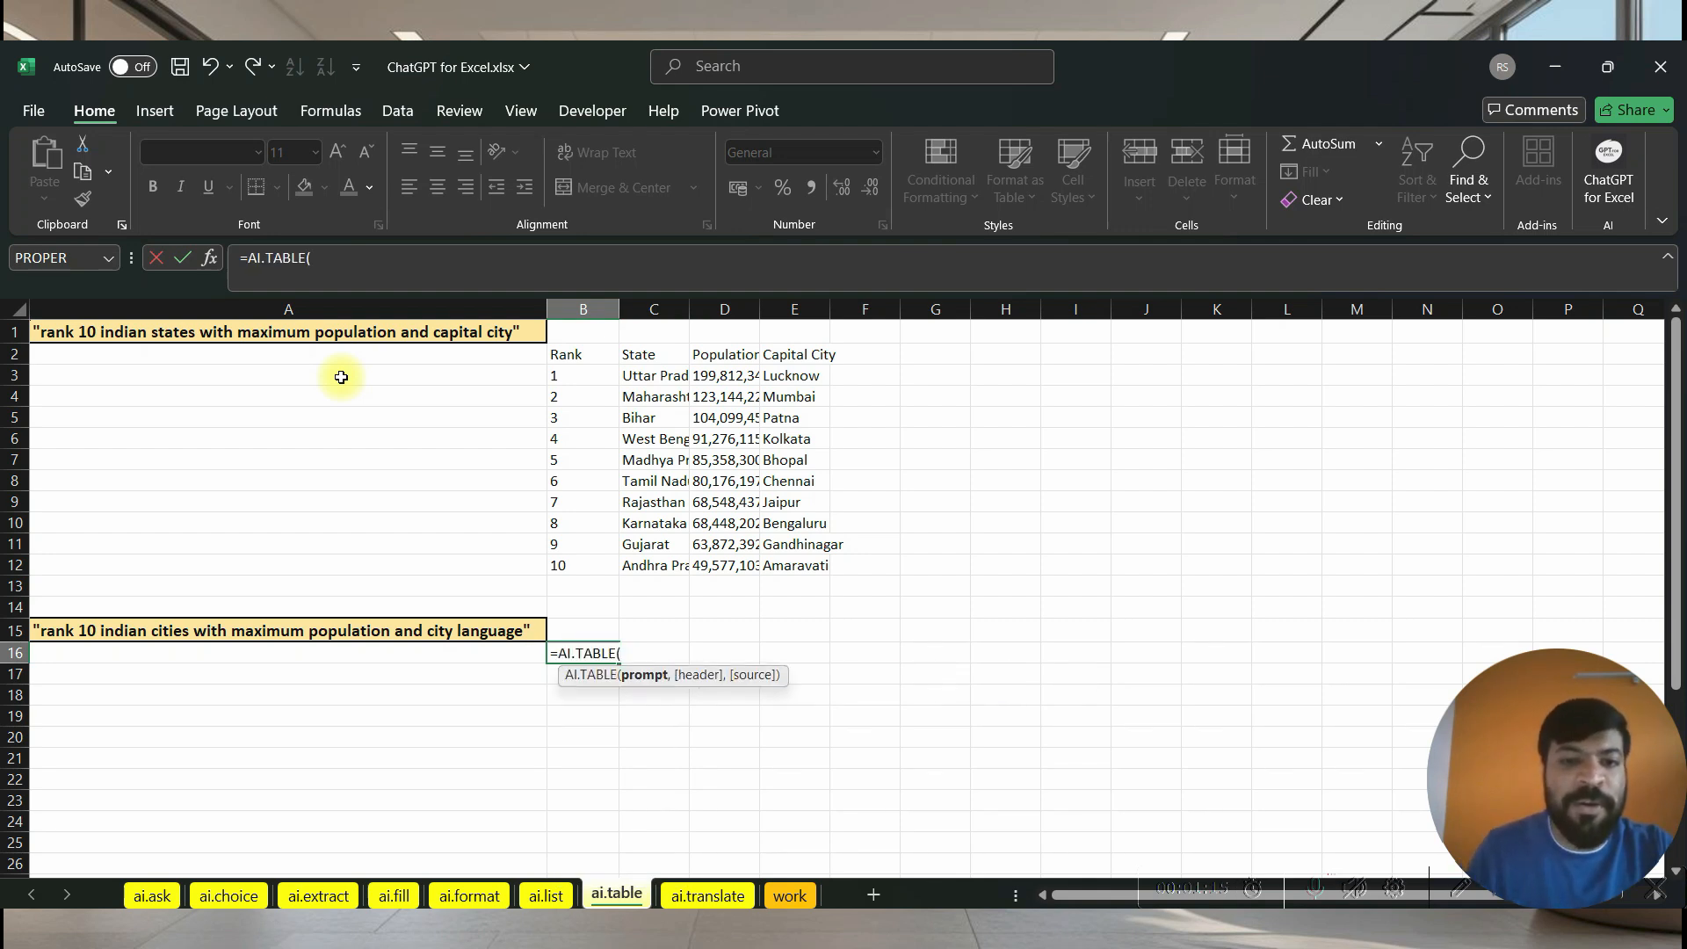
left_click(299, 630)
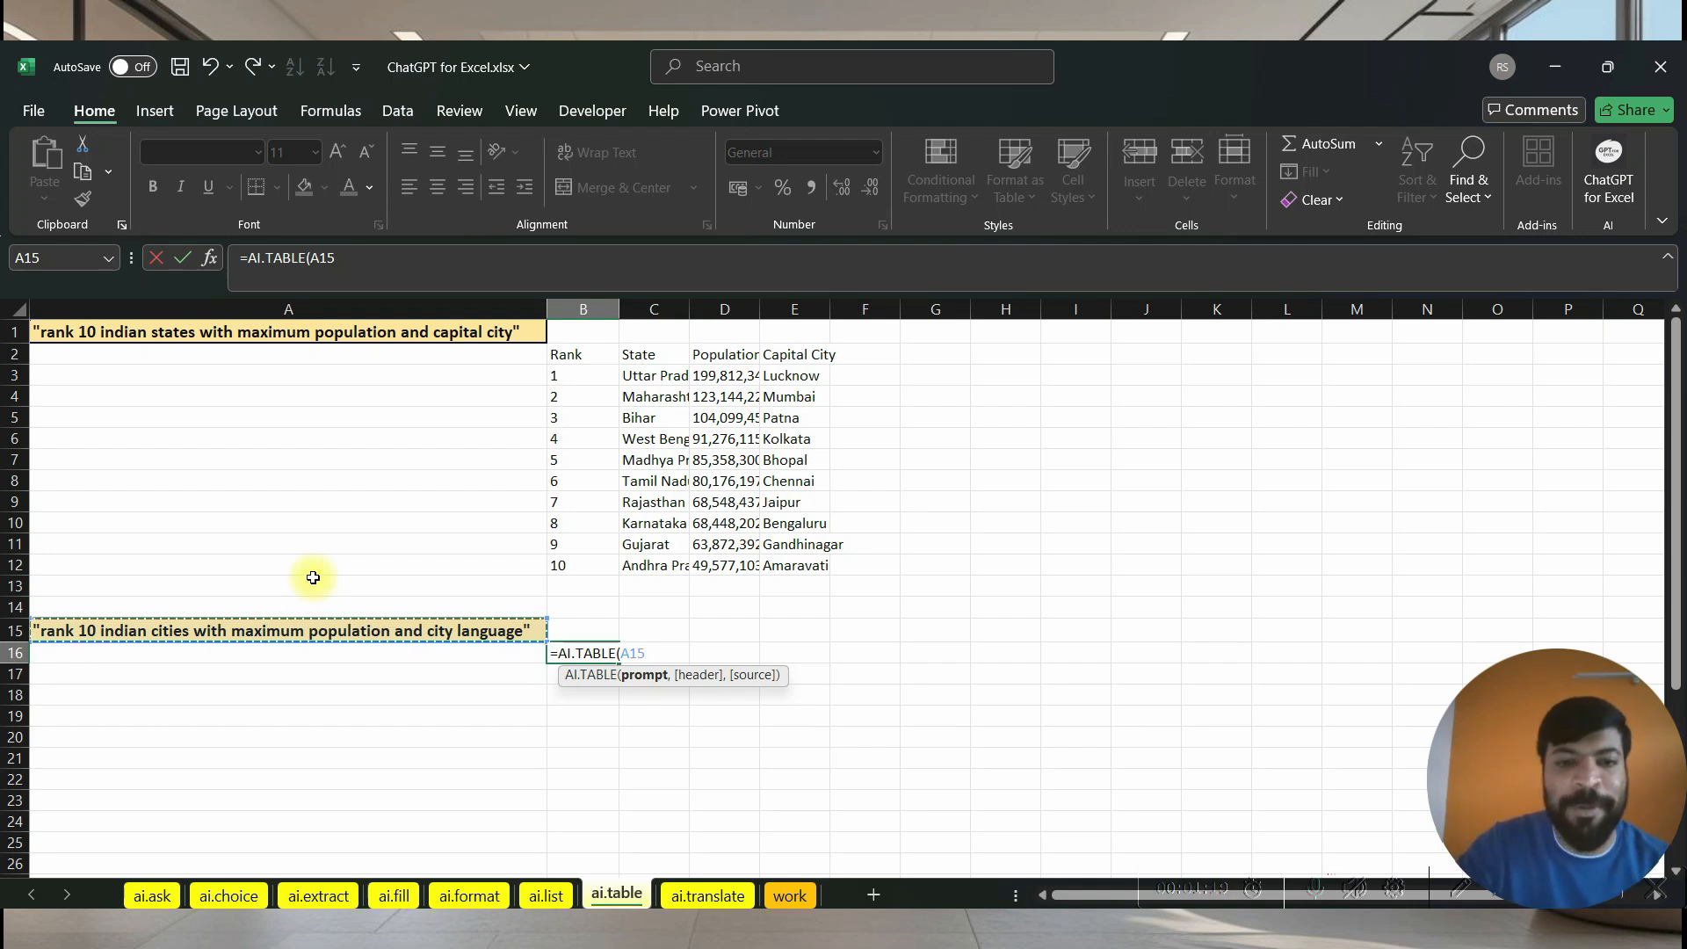
key("Return")
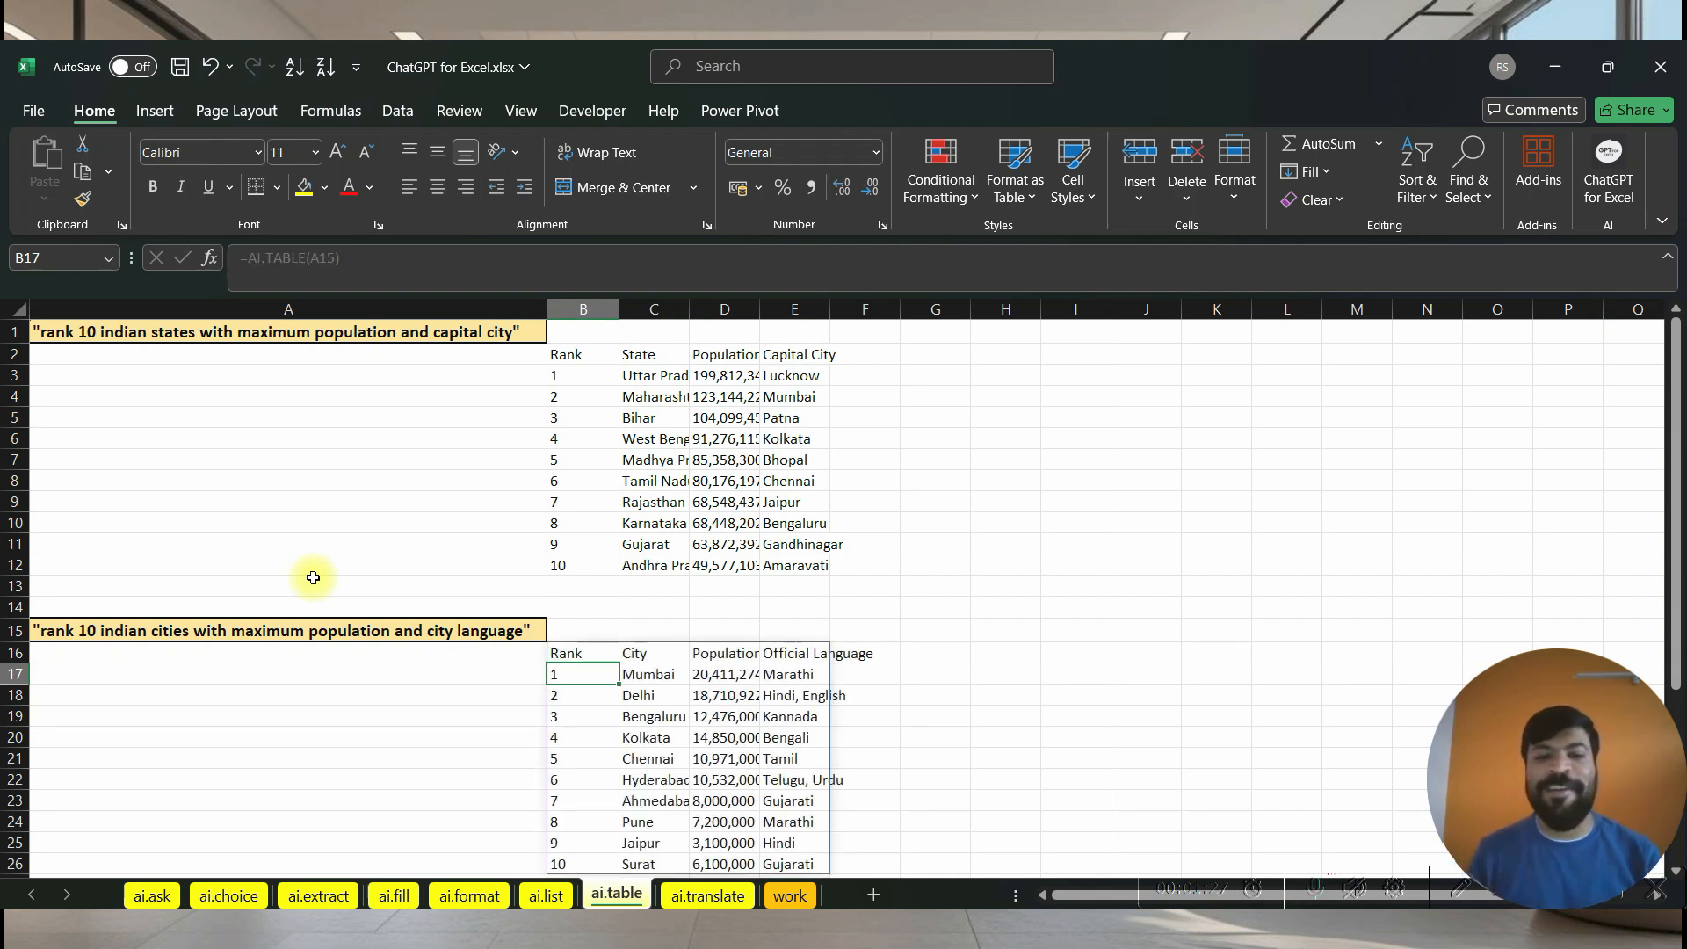
- Review the column headers and the population figures of the generated cities table
left_click(580, 660)
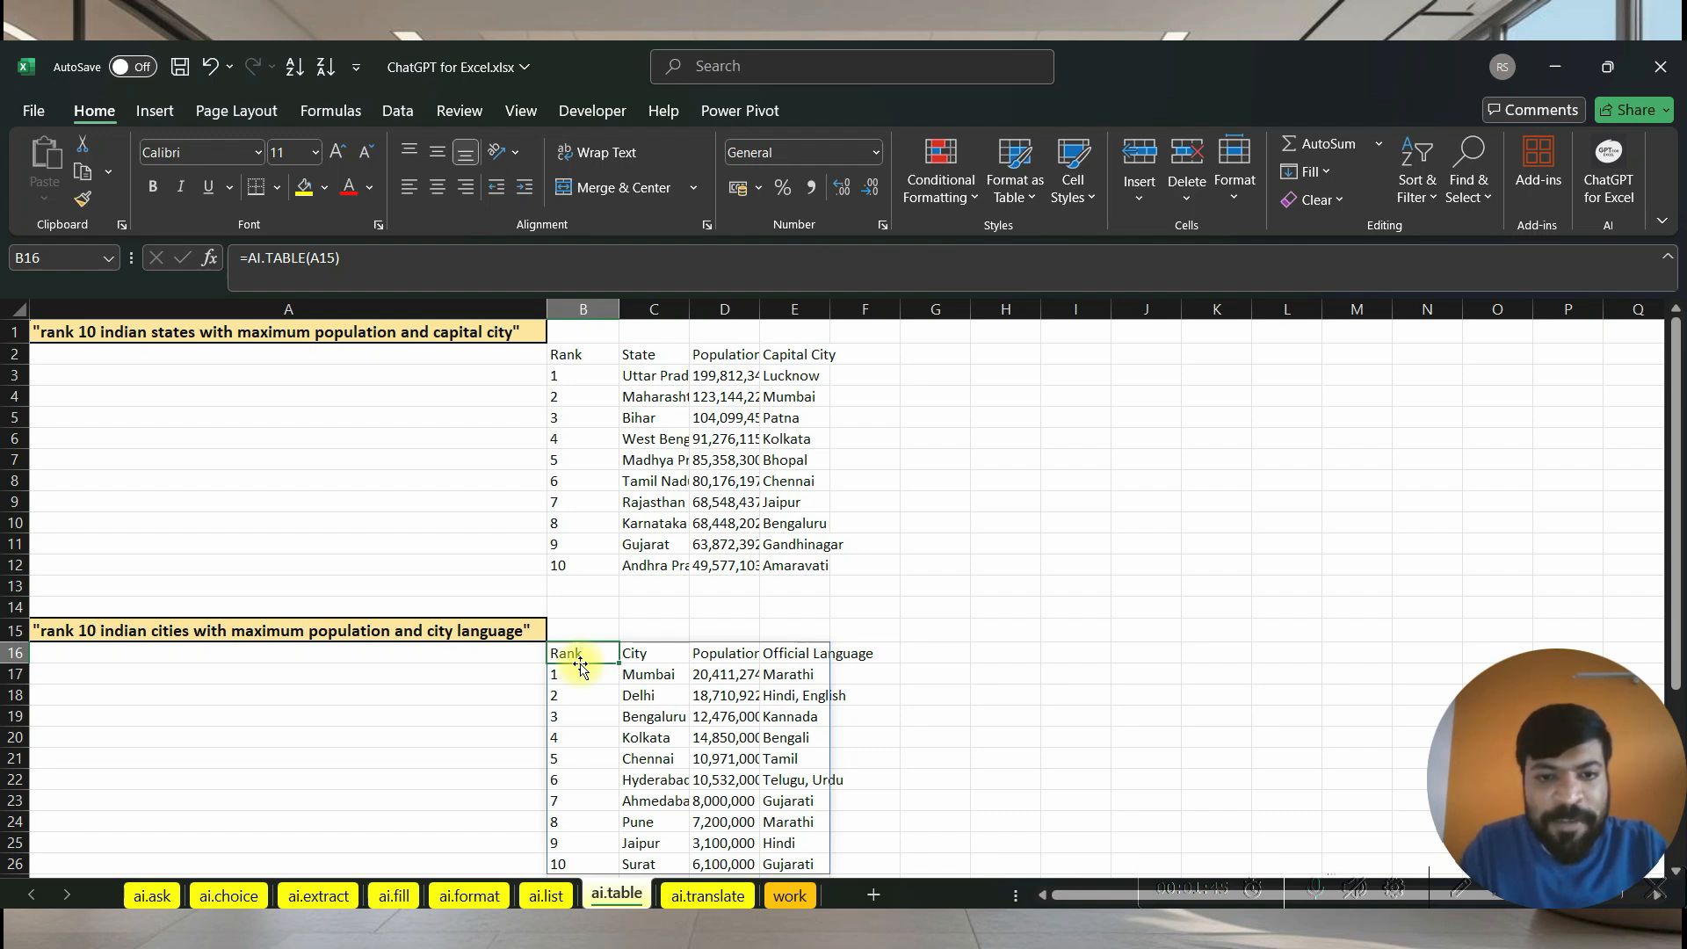
key("Right")
key("Right")
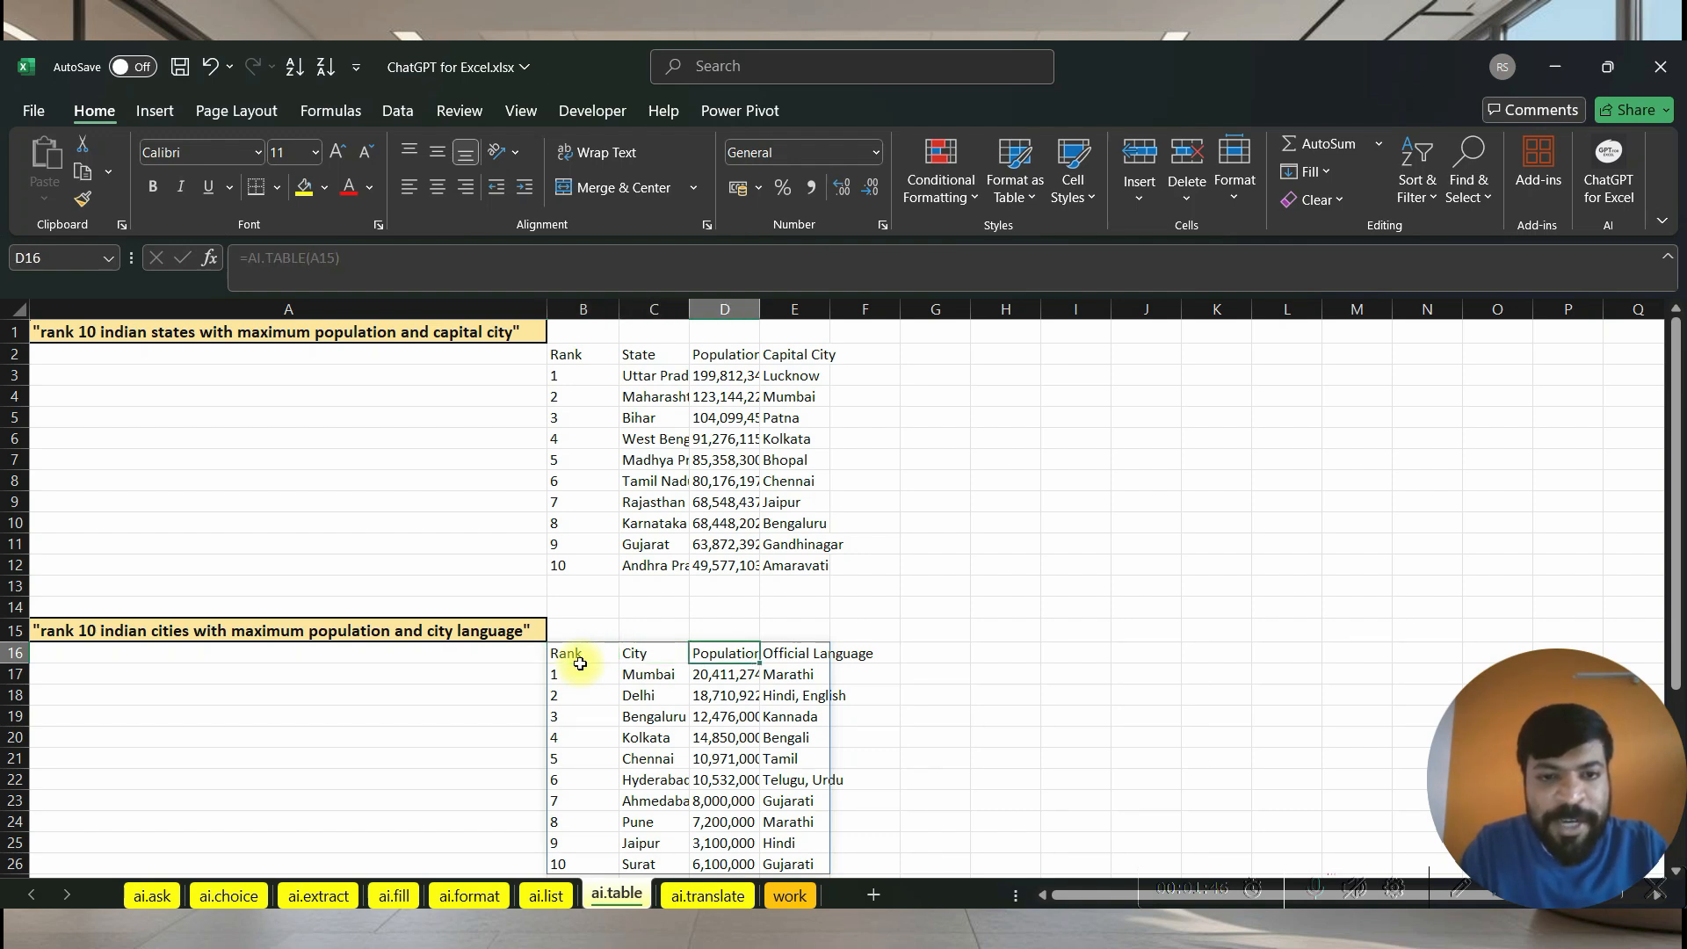
key("Down")
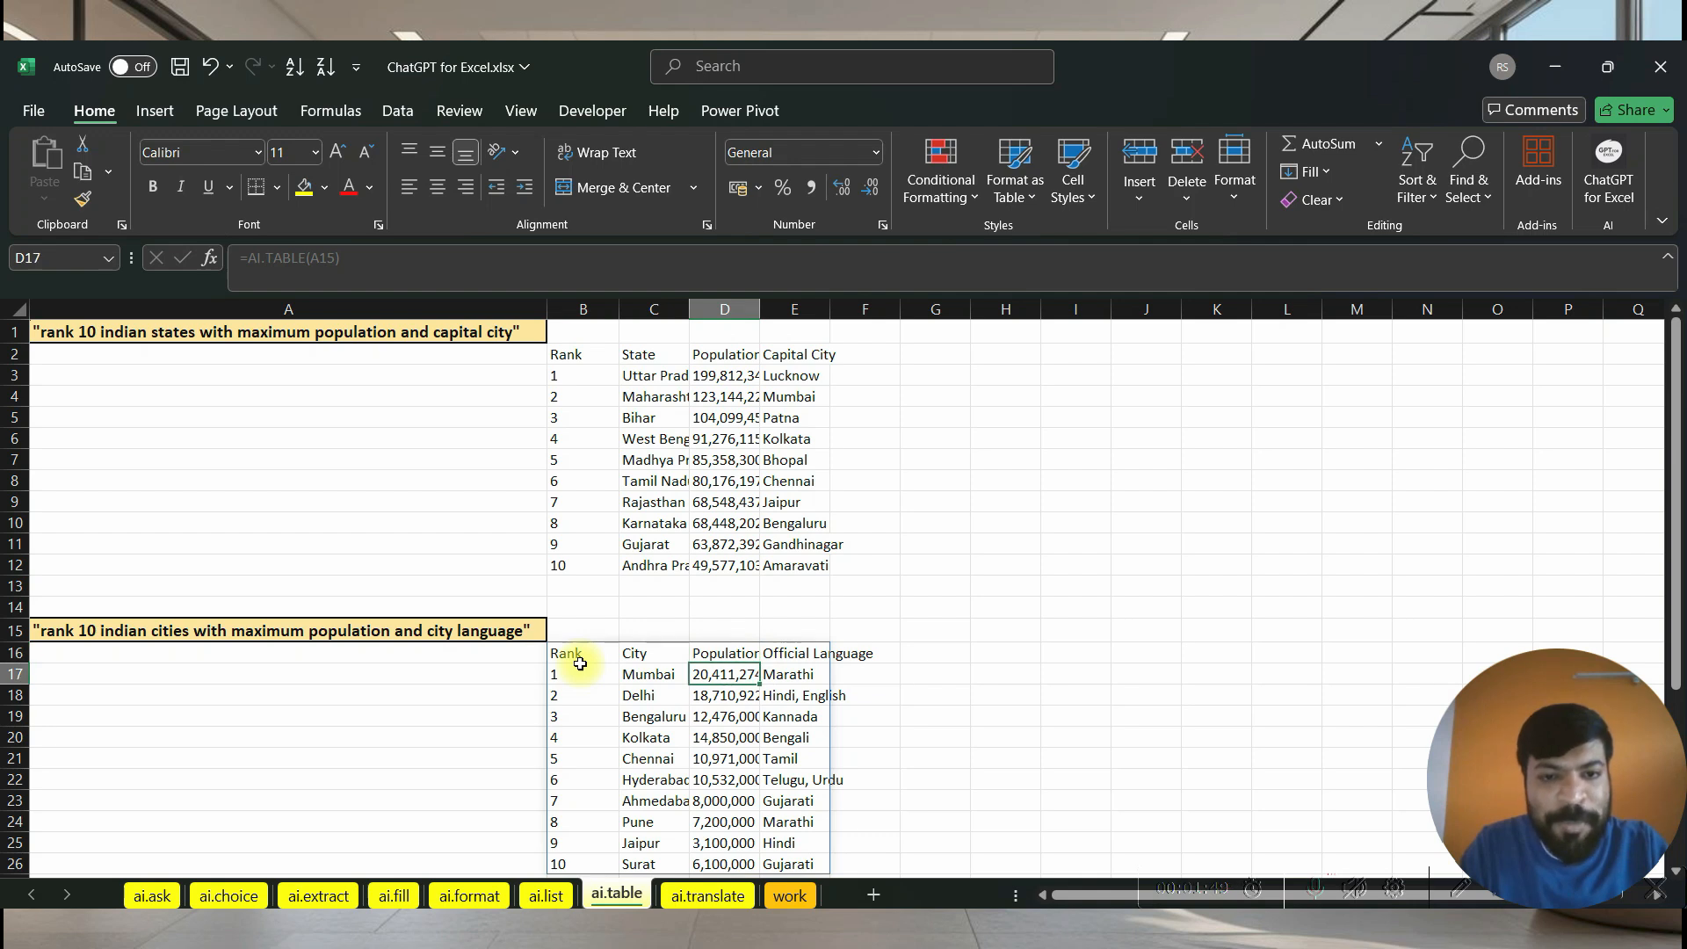
key("Down")
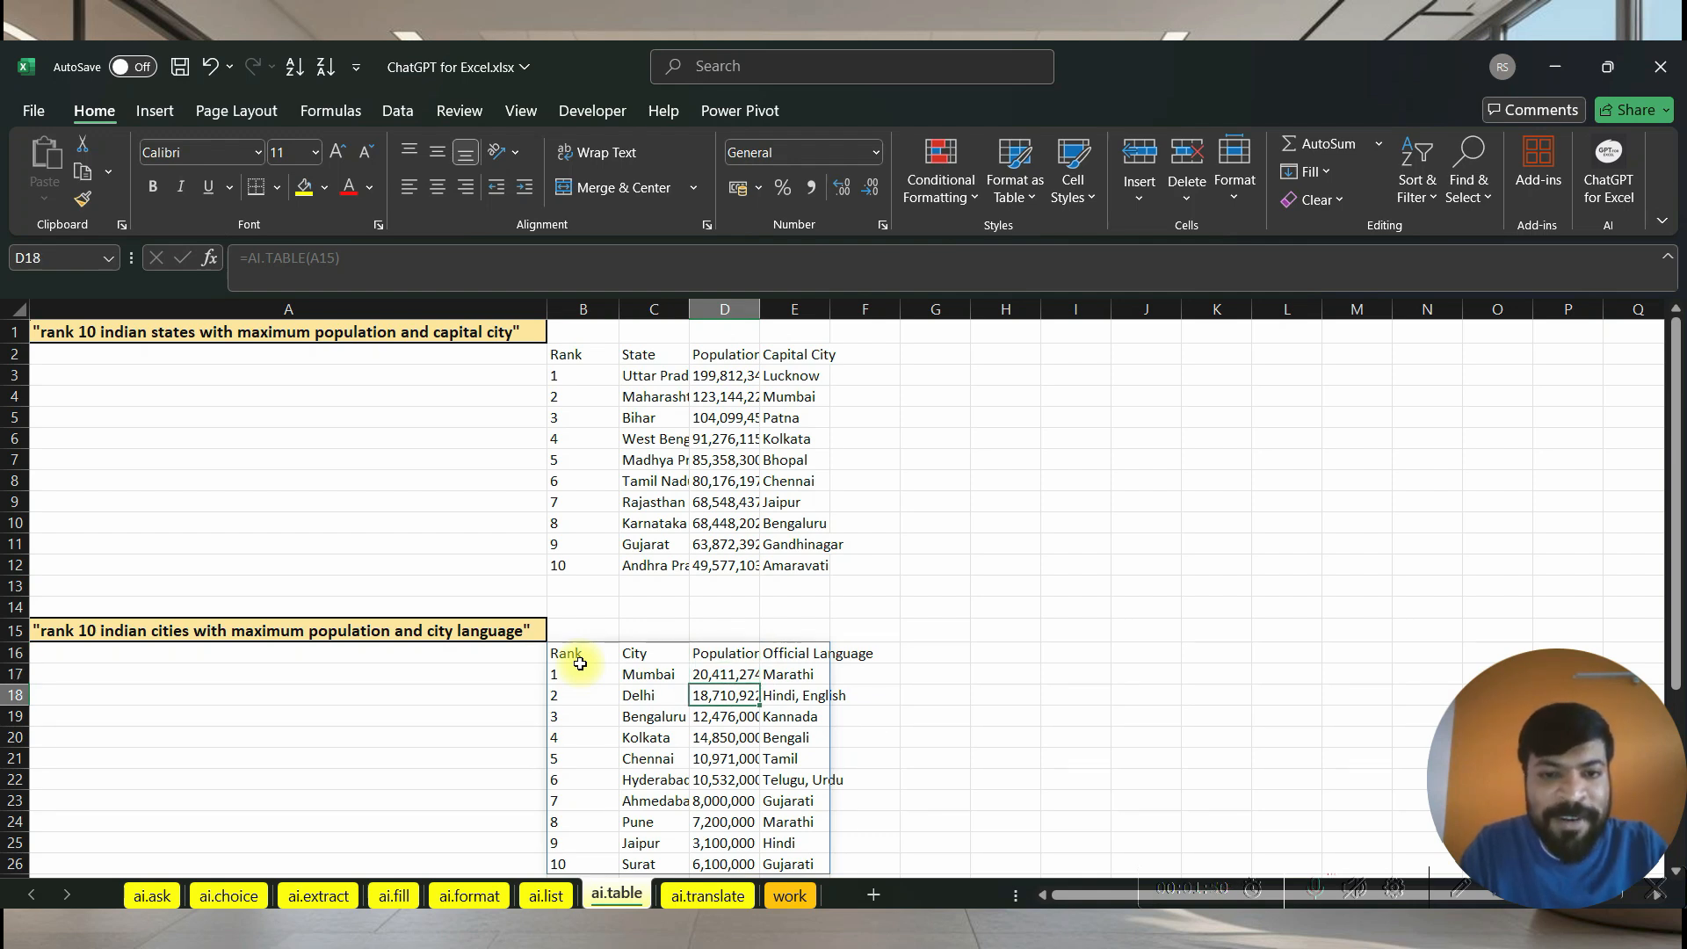
key("Down")
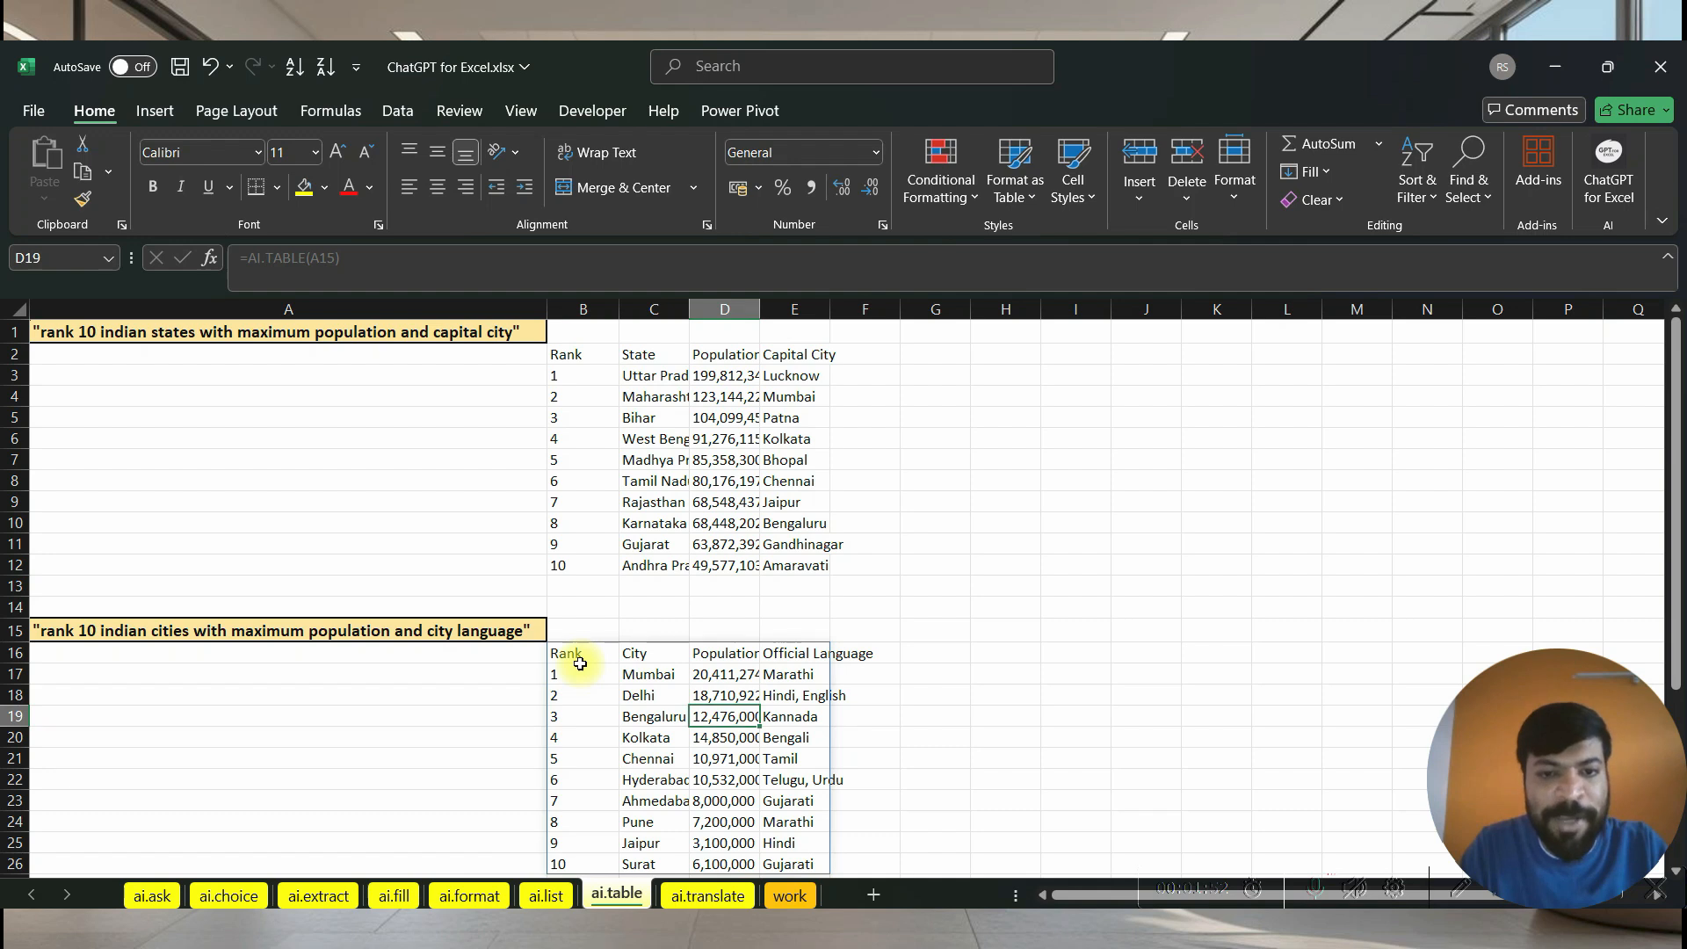
key("Down")
key("Down")
key("Down")
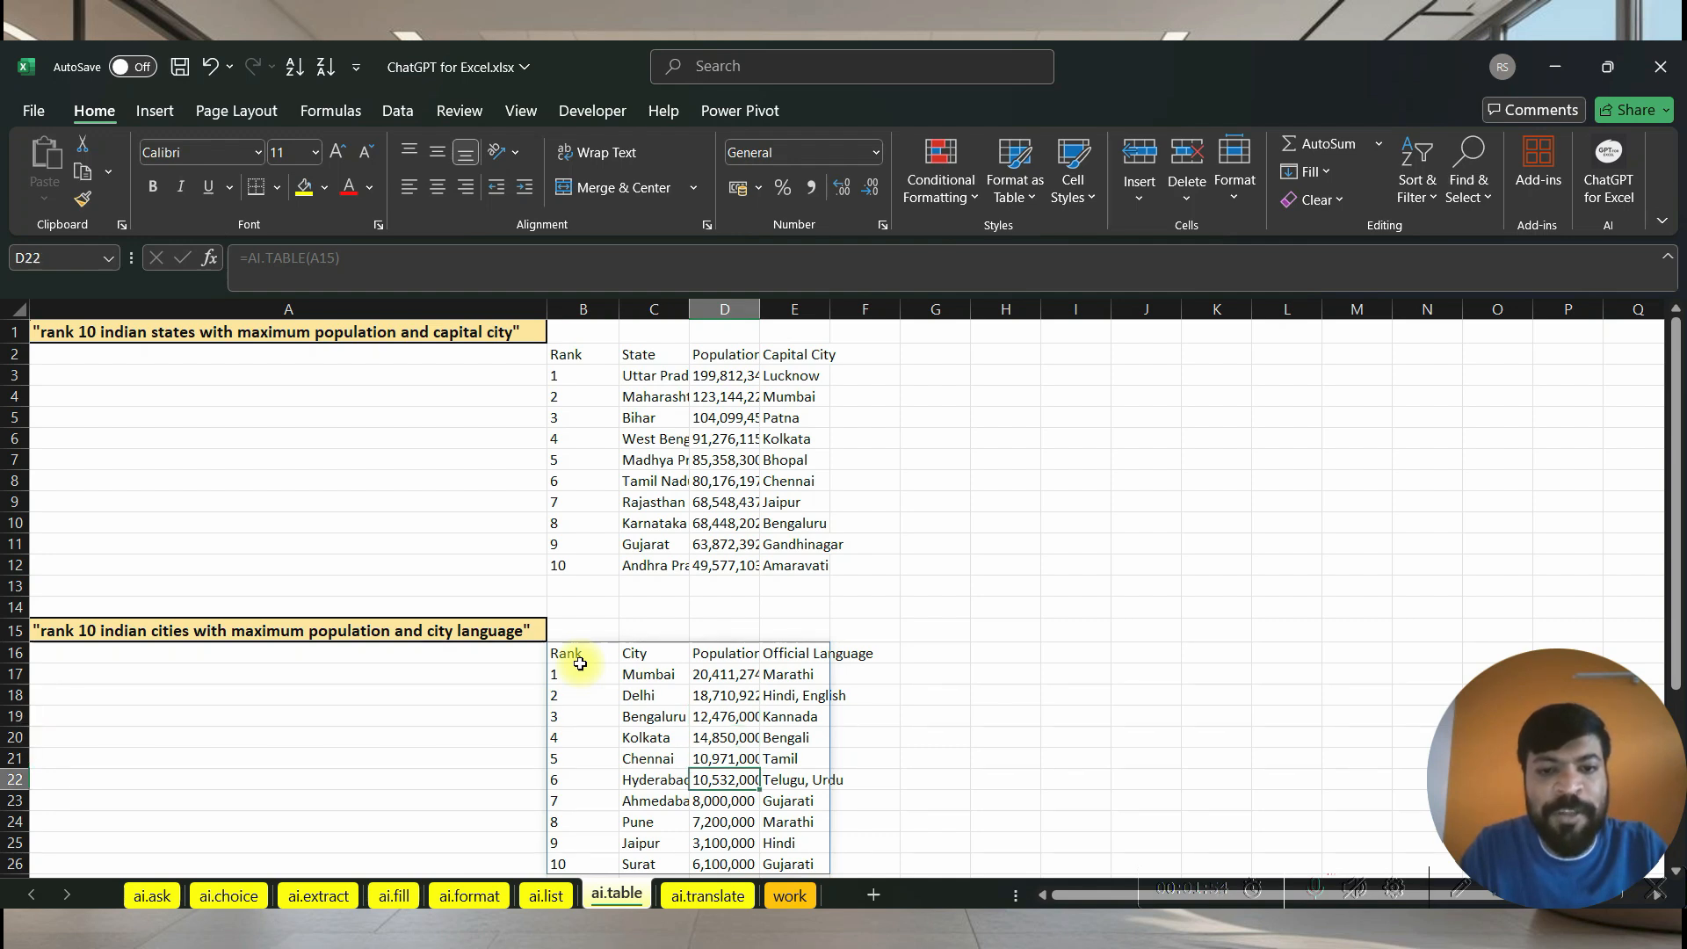
- Go through the official language entries of the cities table, starting at cell E17
key("Right")
key("Up")
key("Up")
key("Up")
key("Up")
key("Up")
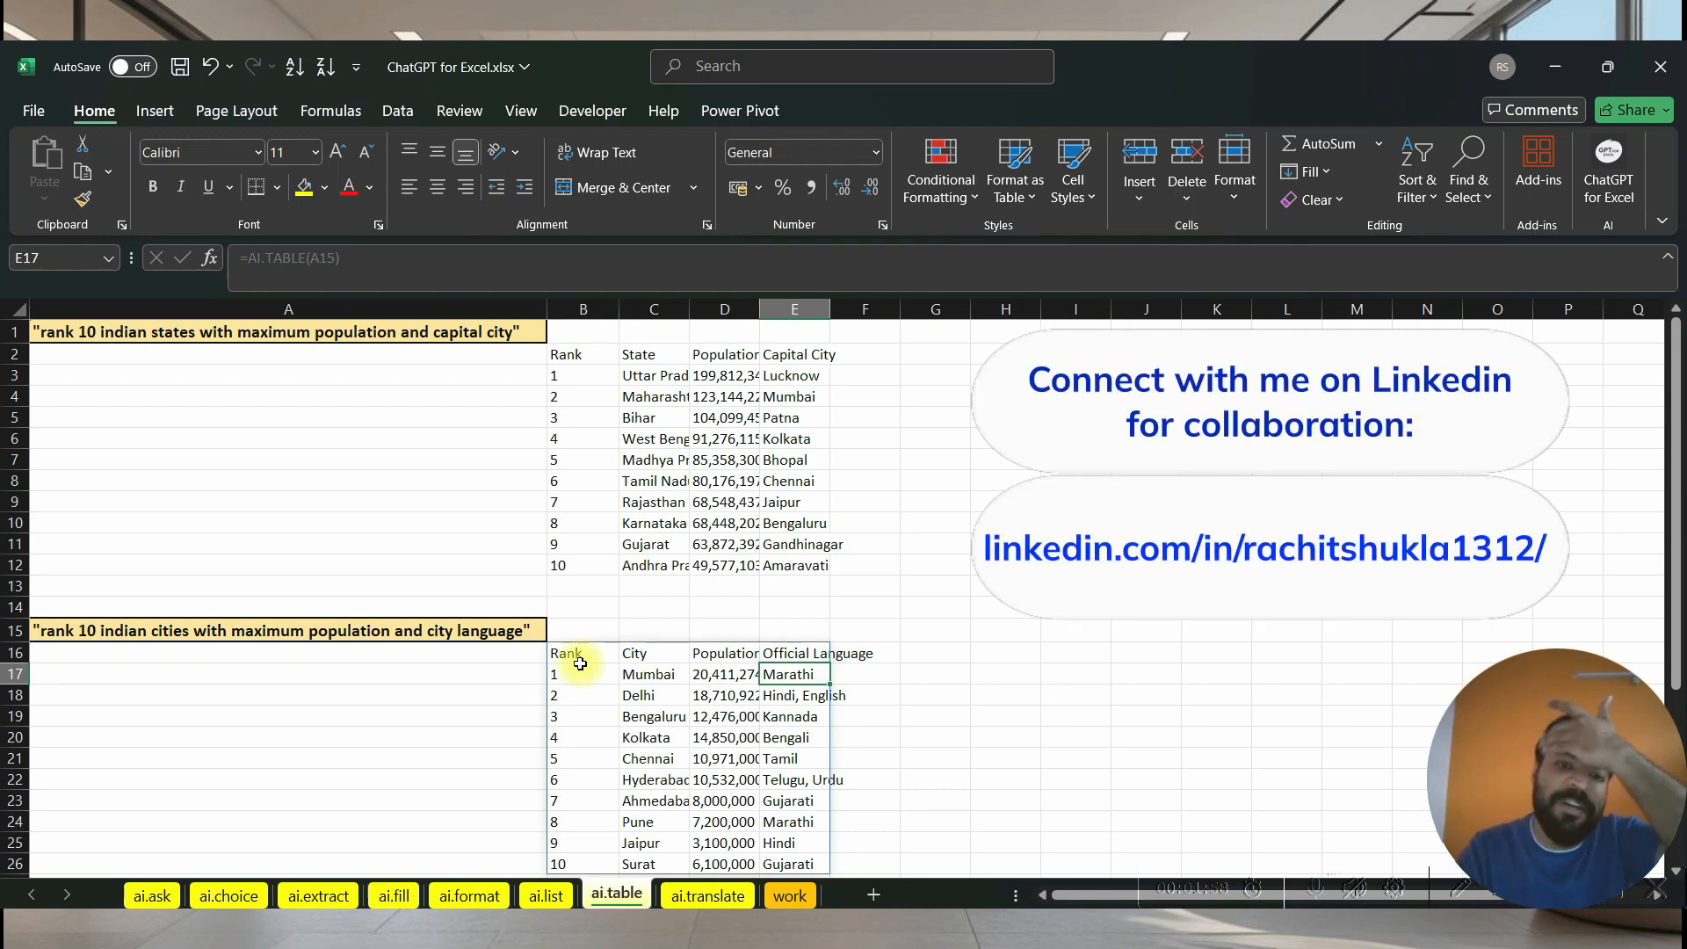
key("Down")
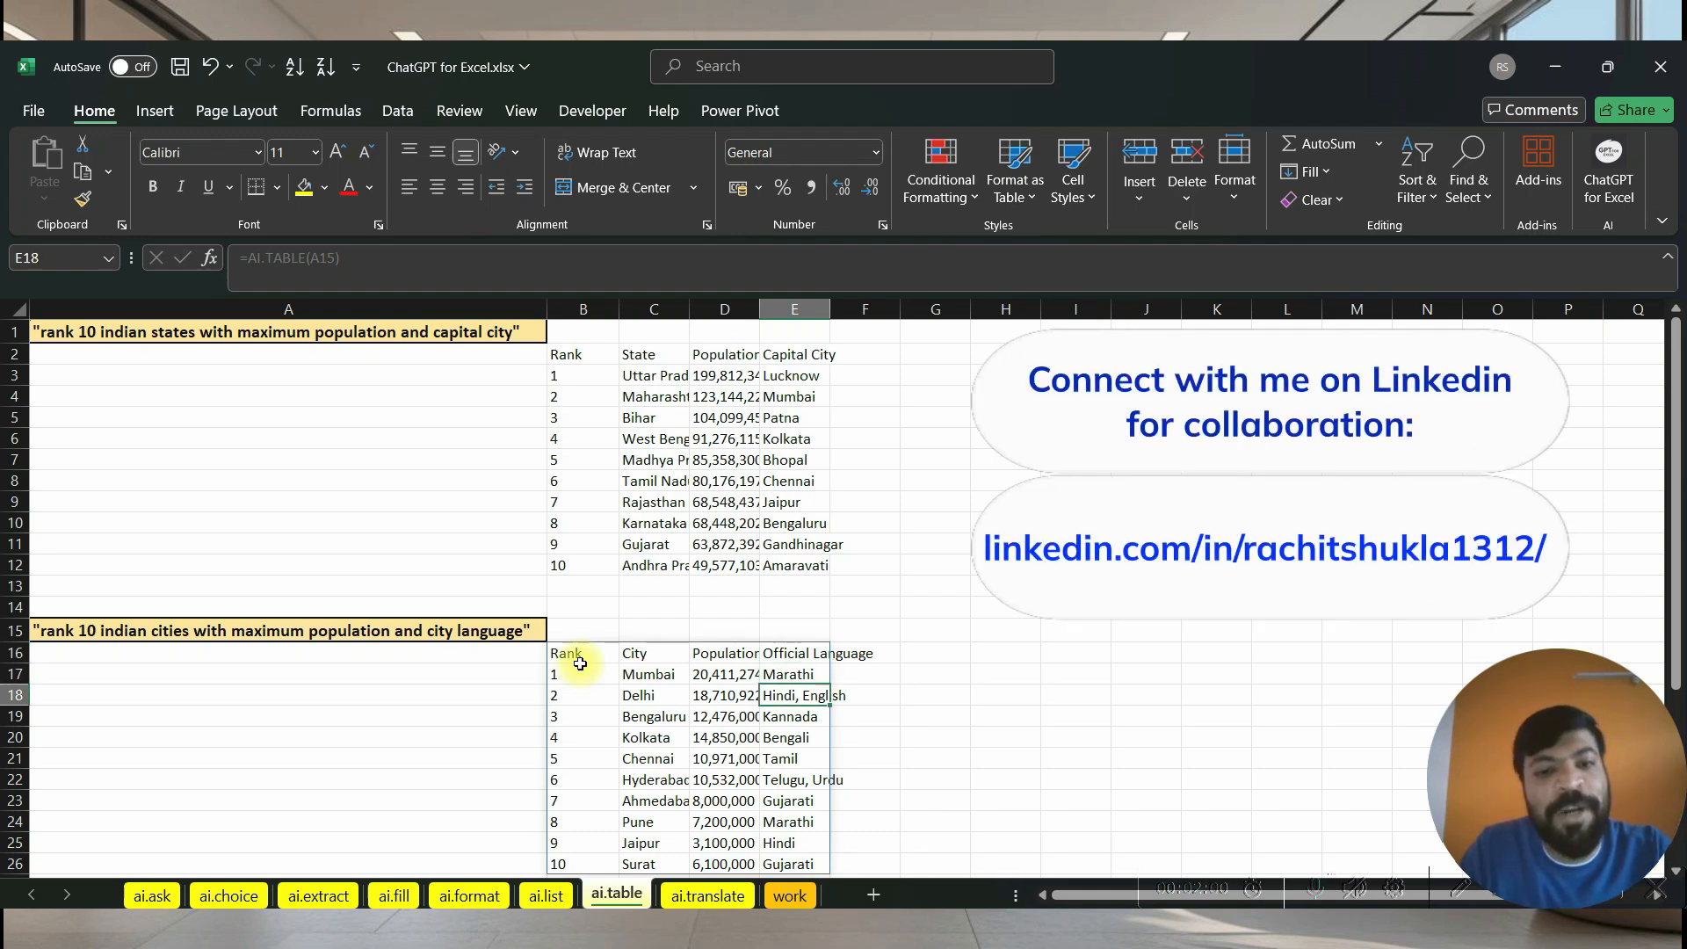
key("Down")
key("Down")
key("Down")
key("Down")
key("Up")
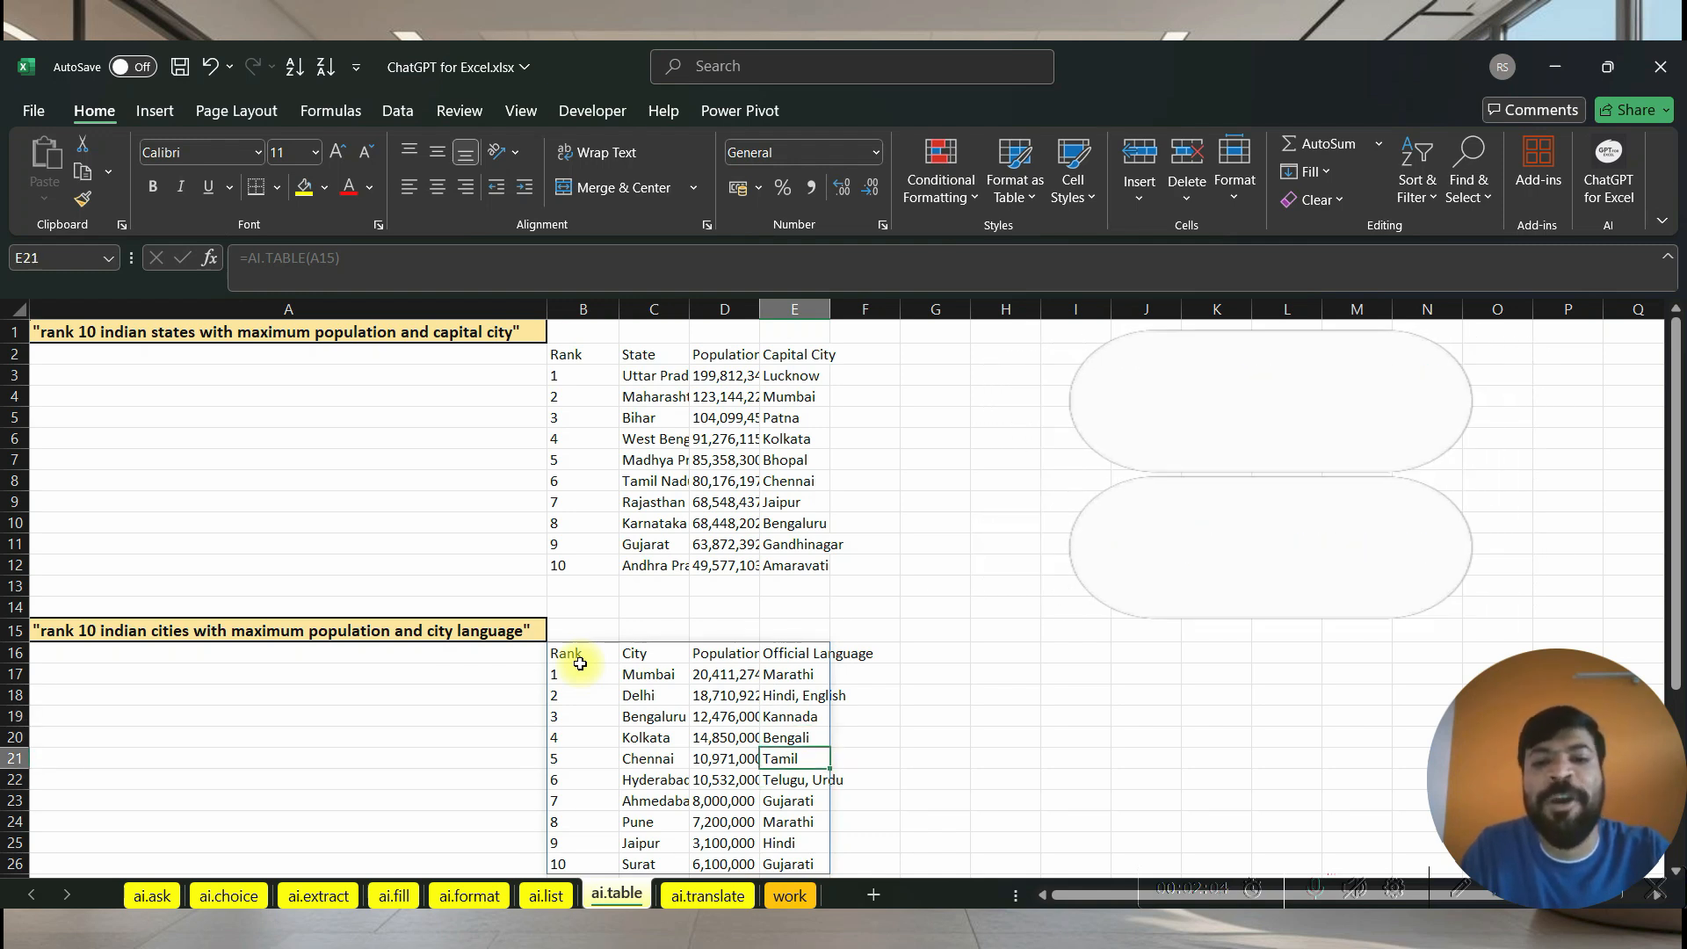
- Center-align the contents of the whole cities table in B16:E26
key("Left")
key("Left")
key("Left")
key("Left")
key("Up")
key("Up")
key("Up")
key("Up")
key("Up")
key("Up")
key("Right")
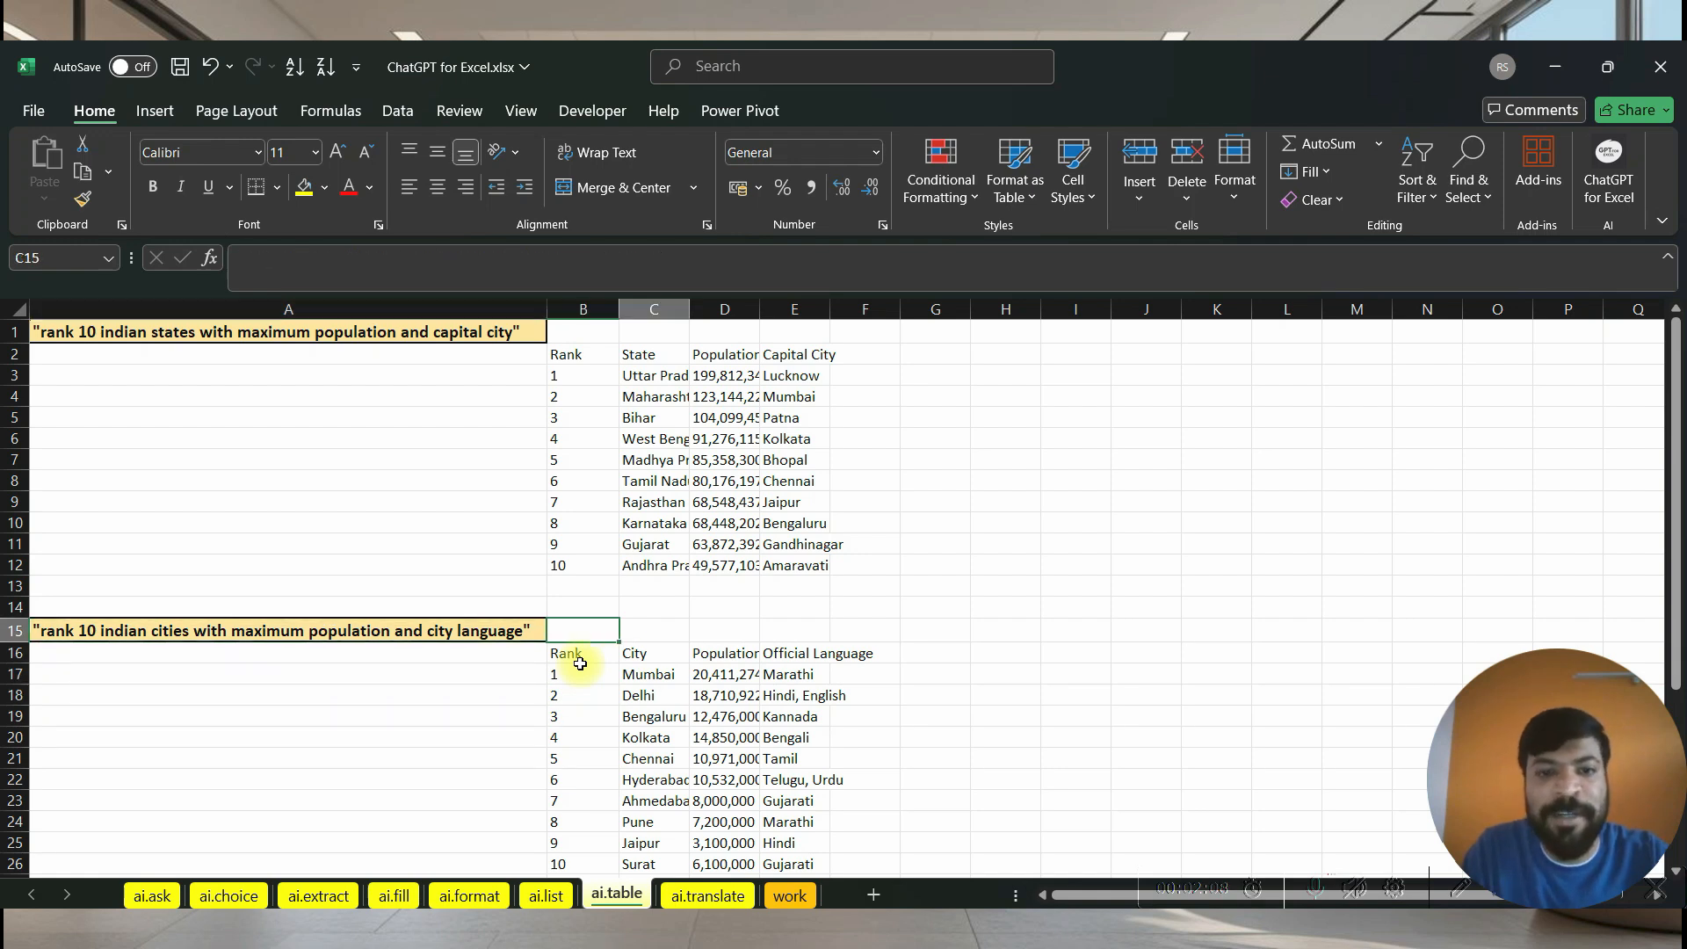
key("Down")
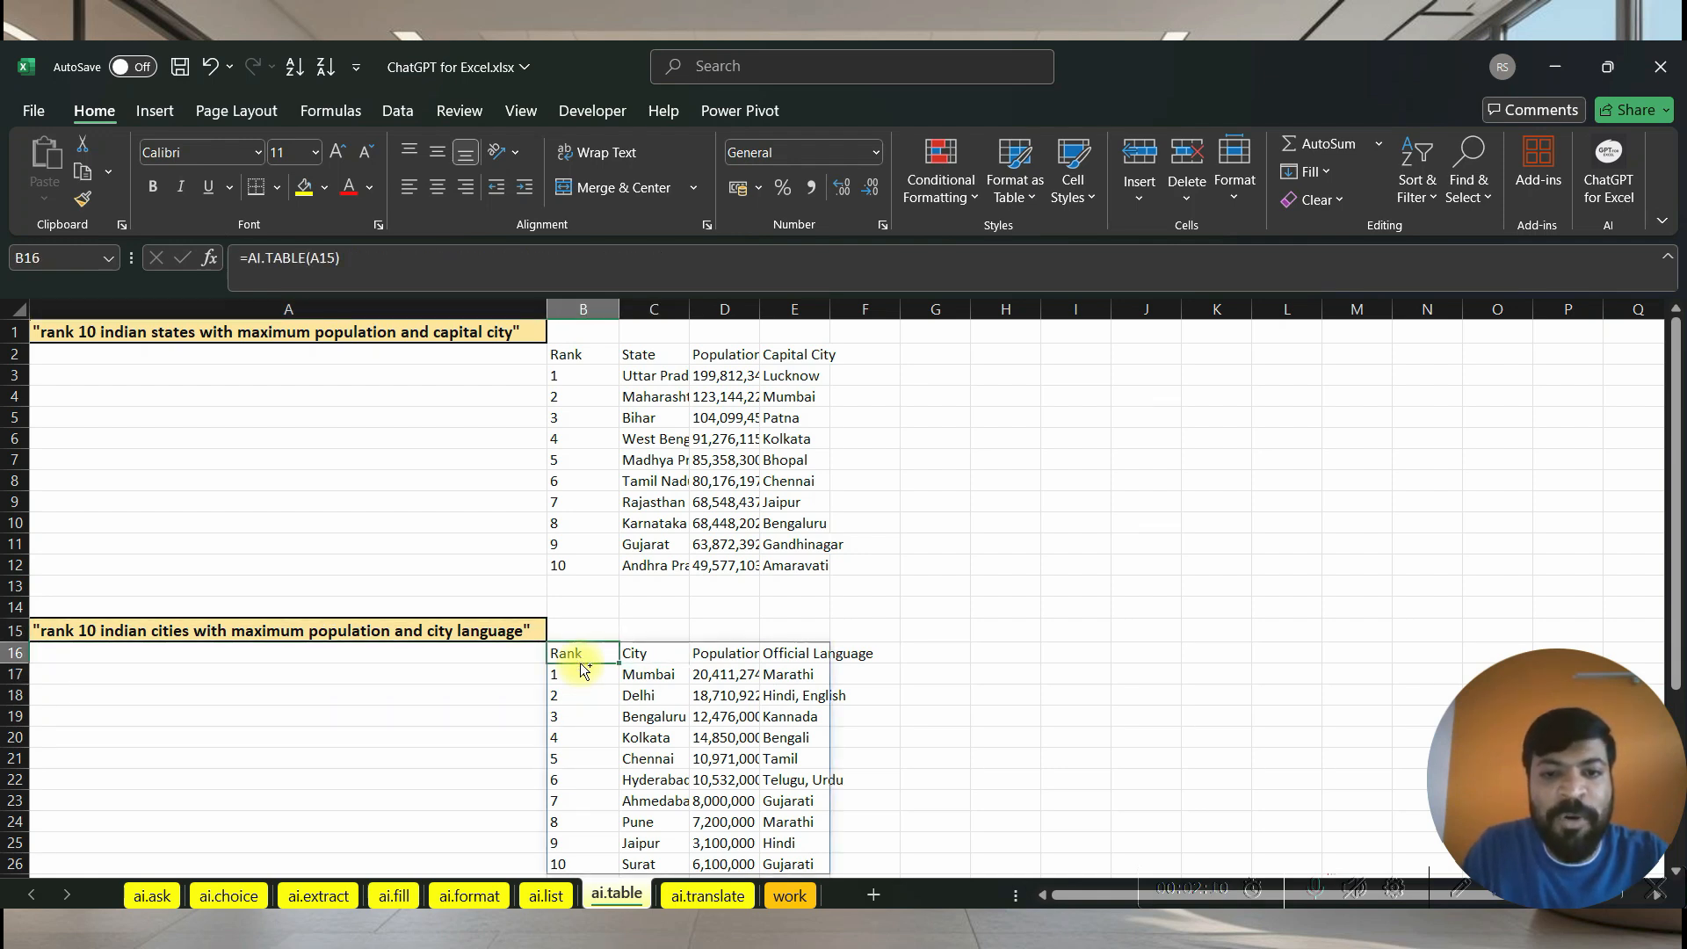
key("ctrl+shift+Right")
key("ctrl+shift+Down")
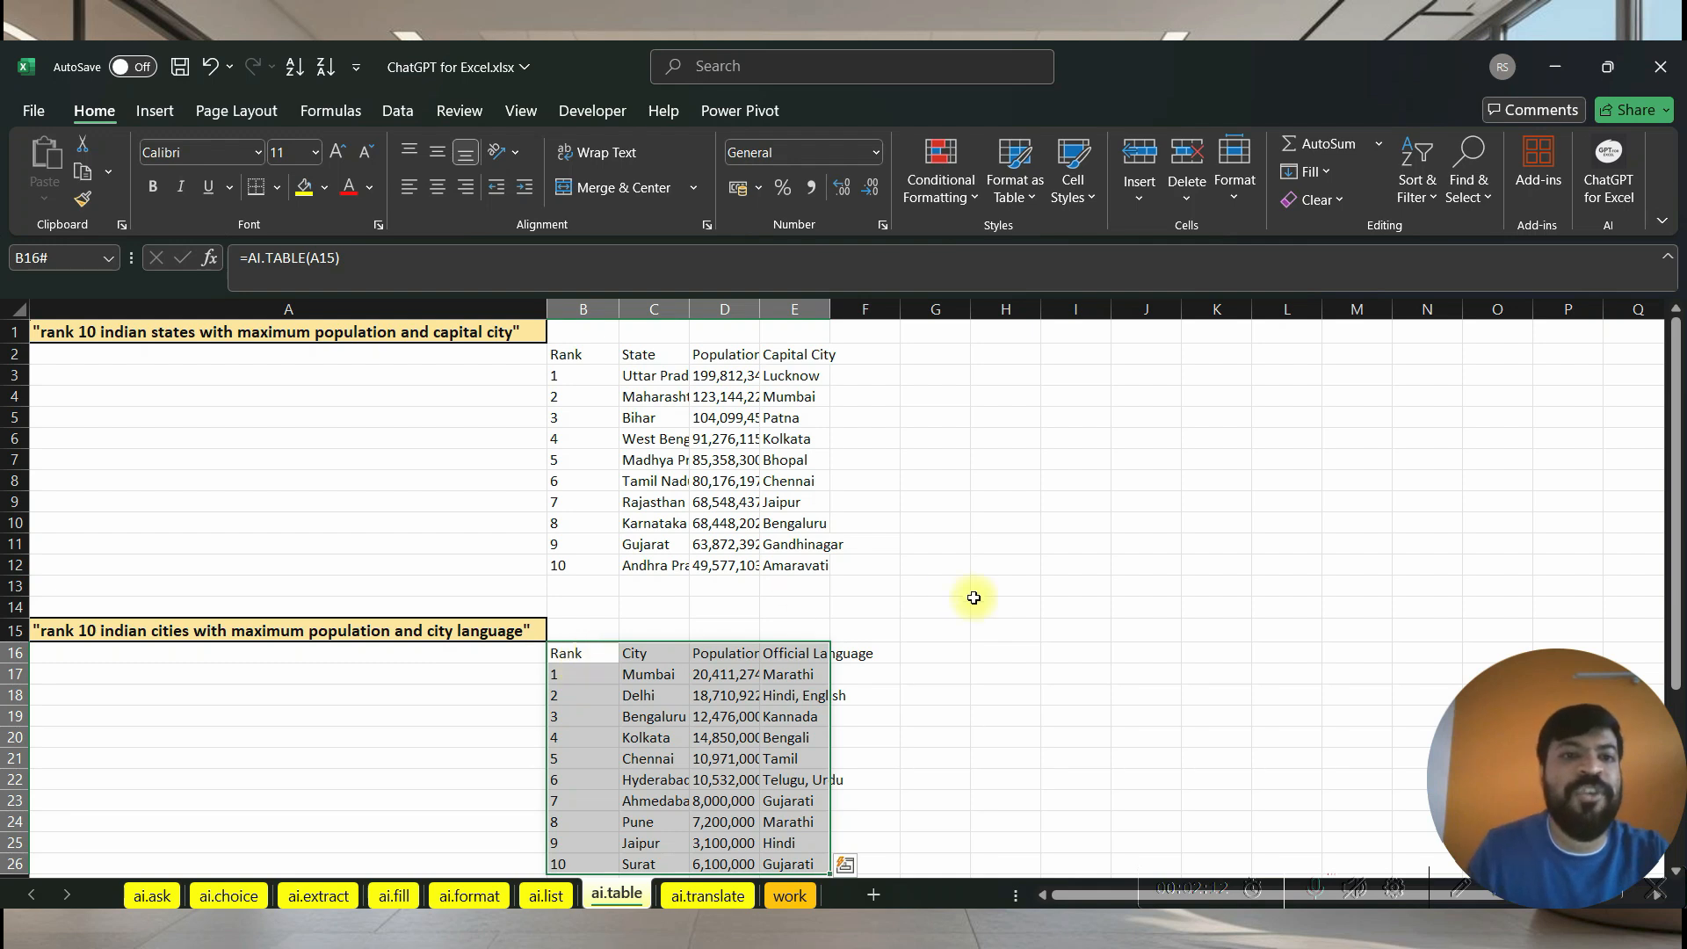
left_click(438, 194)
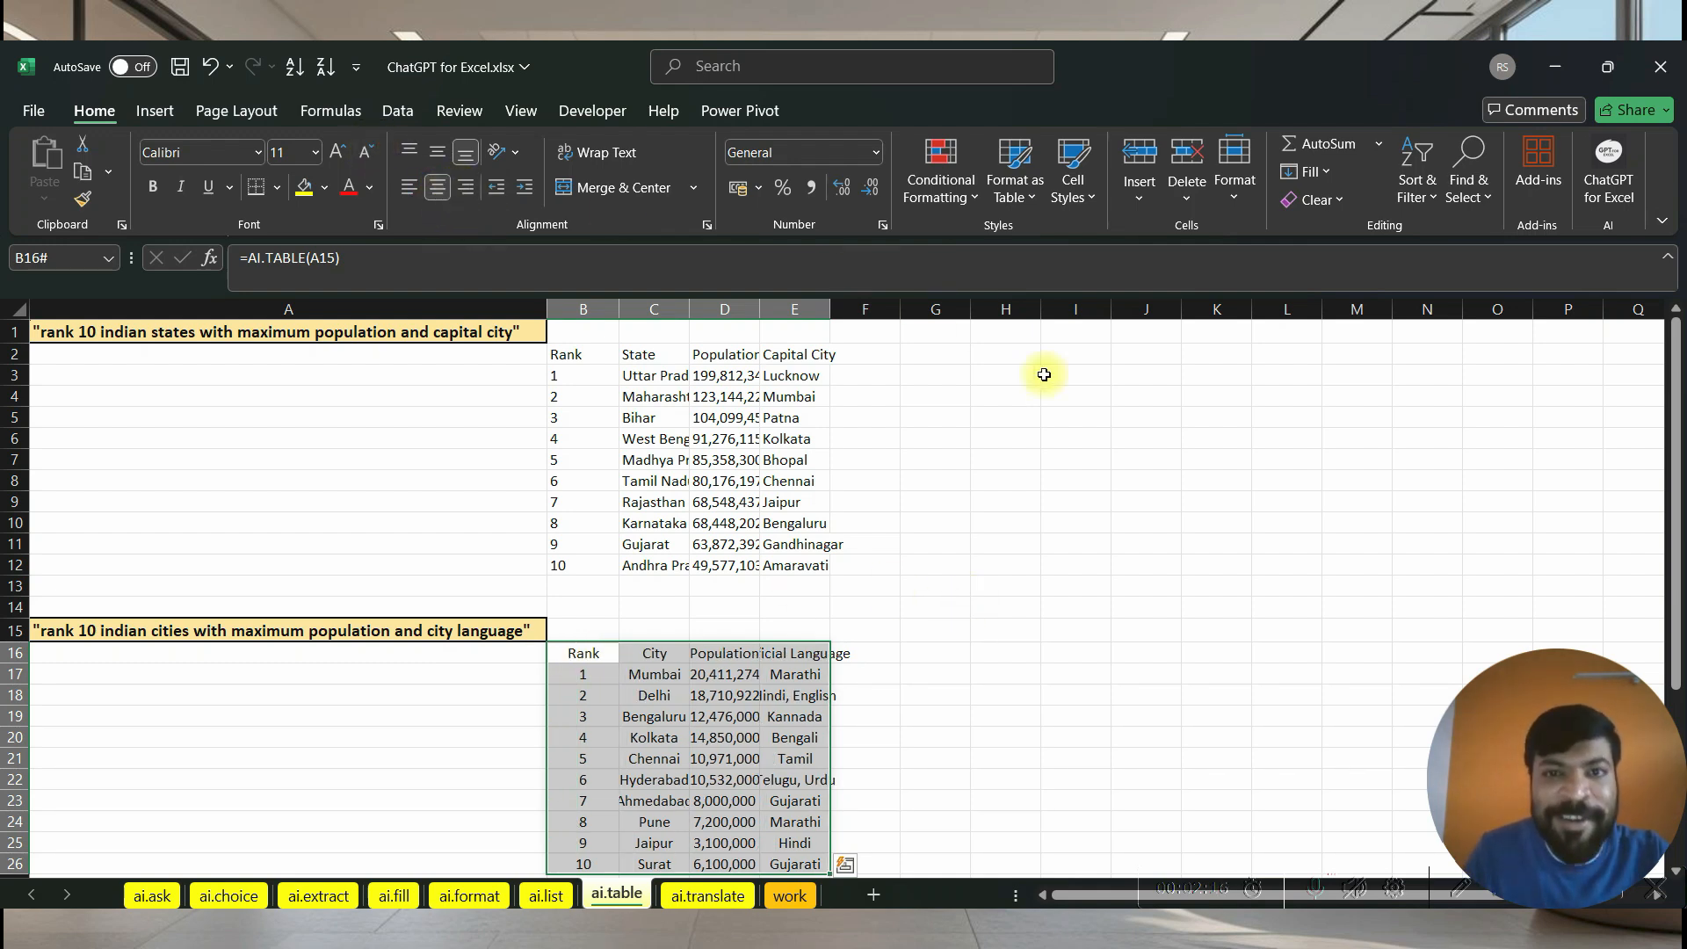
- AutoFit the widths of columns B to E to the contents of both generated tables
left_click_drag(827, 309, 826, 308)
double_click(825, 309)
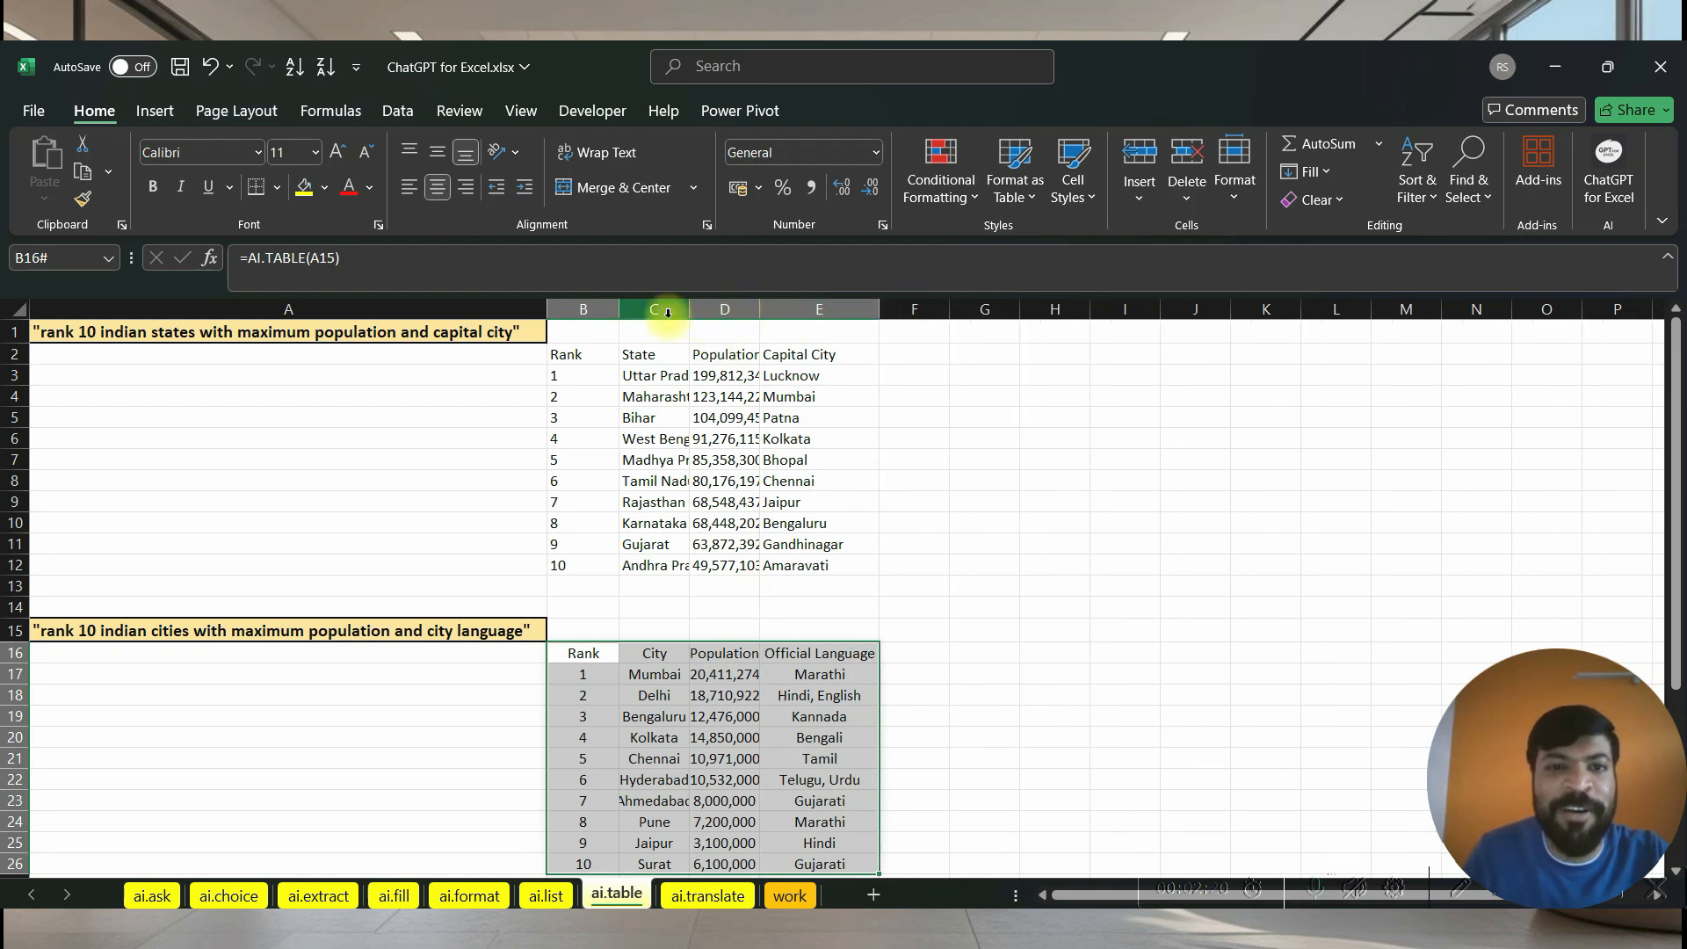
left_click(581, 309)
left_click(803, 308, "shift")
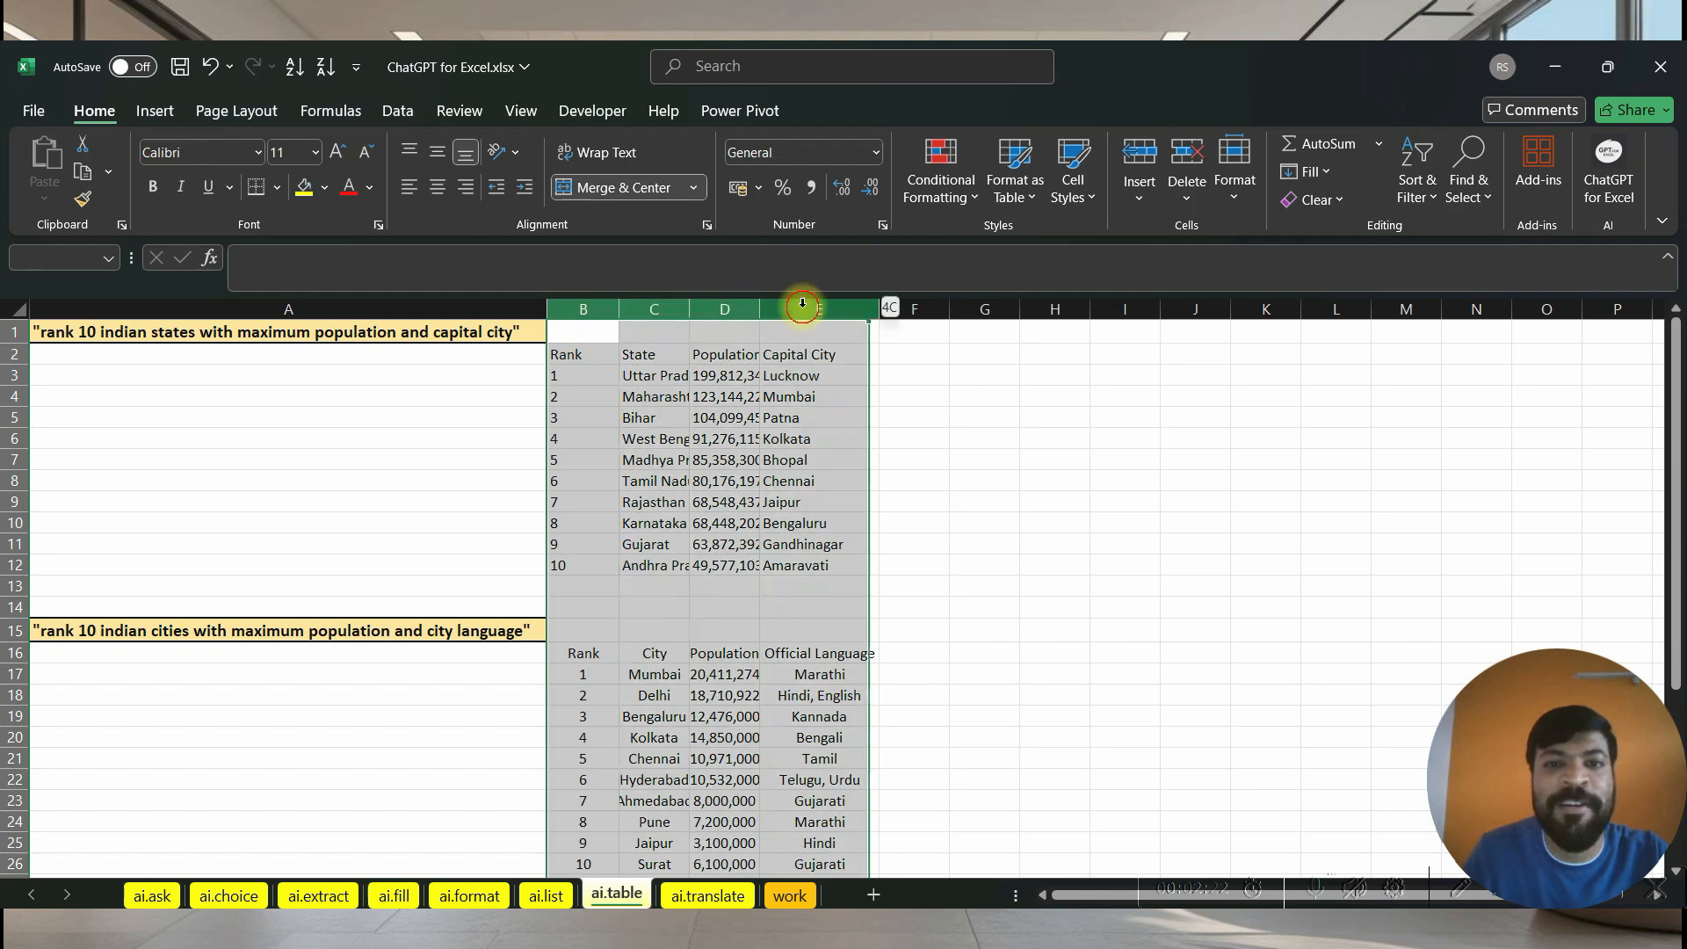
double_click(622, 310)
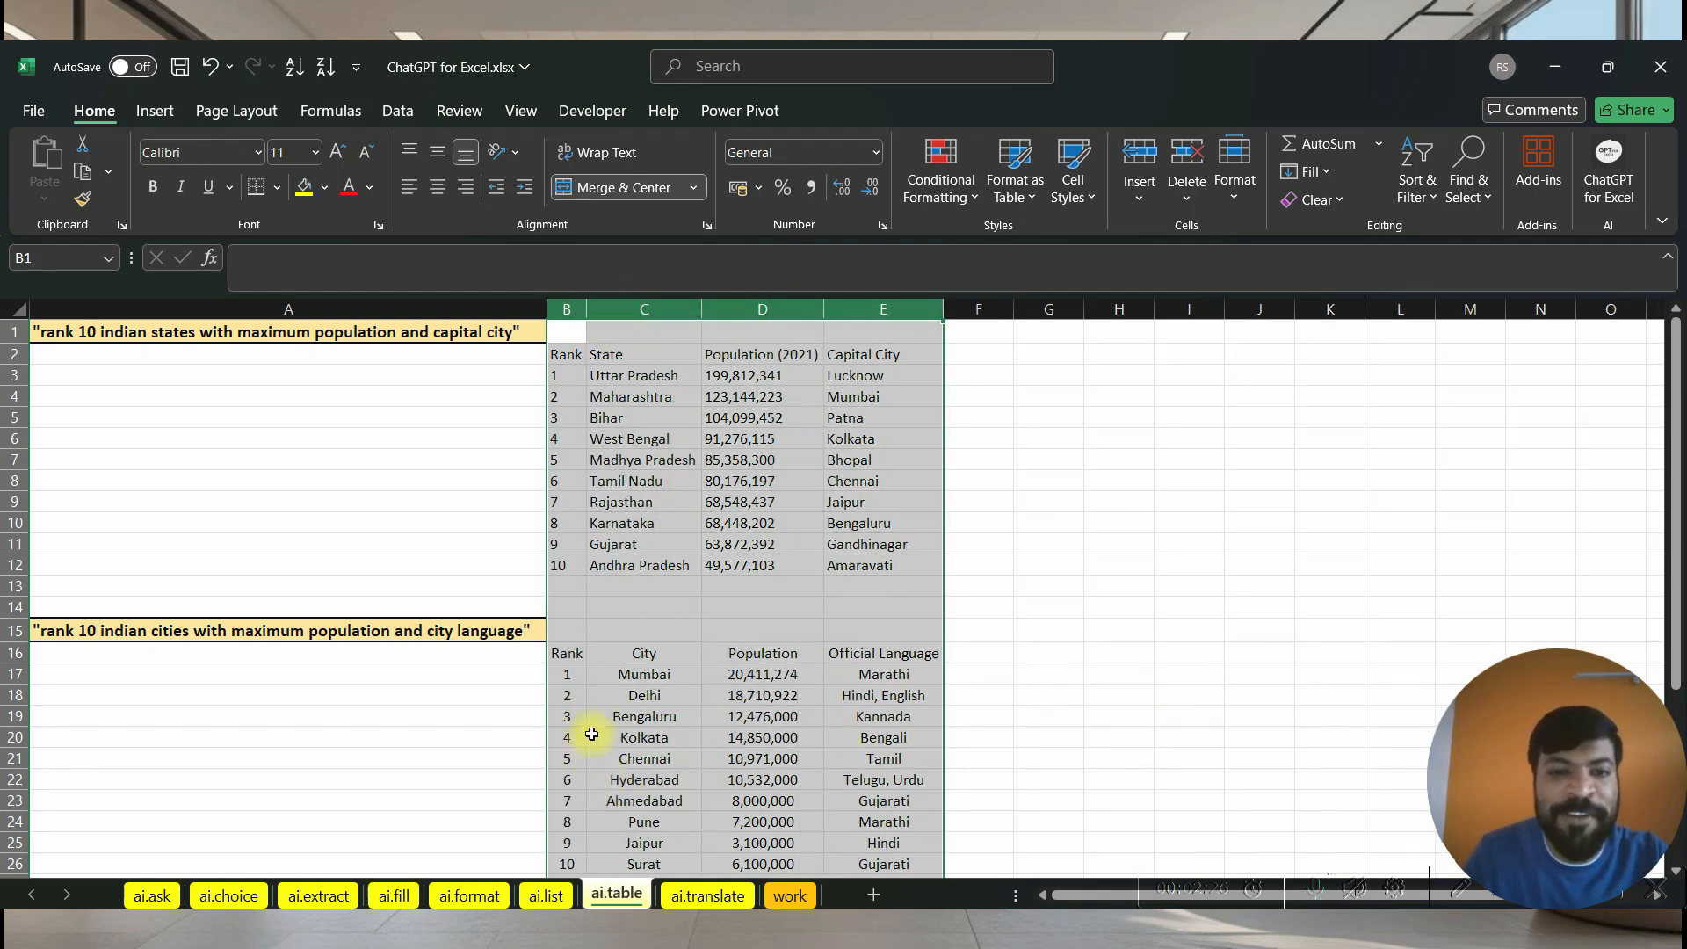
- Go down the city column of the cities table to examine the formatted entries
left_click(639, 759)
key("Down")
key("Down")
key("Down")
key("Down")
key("Down")
key("Down")
key("Down")
key("Down")
key("Down")
key("Down")
key("Down")
key("Down")
key("Down")
key("Down")
key("Down")
key("Down")
key("Down")
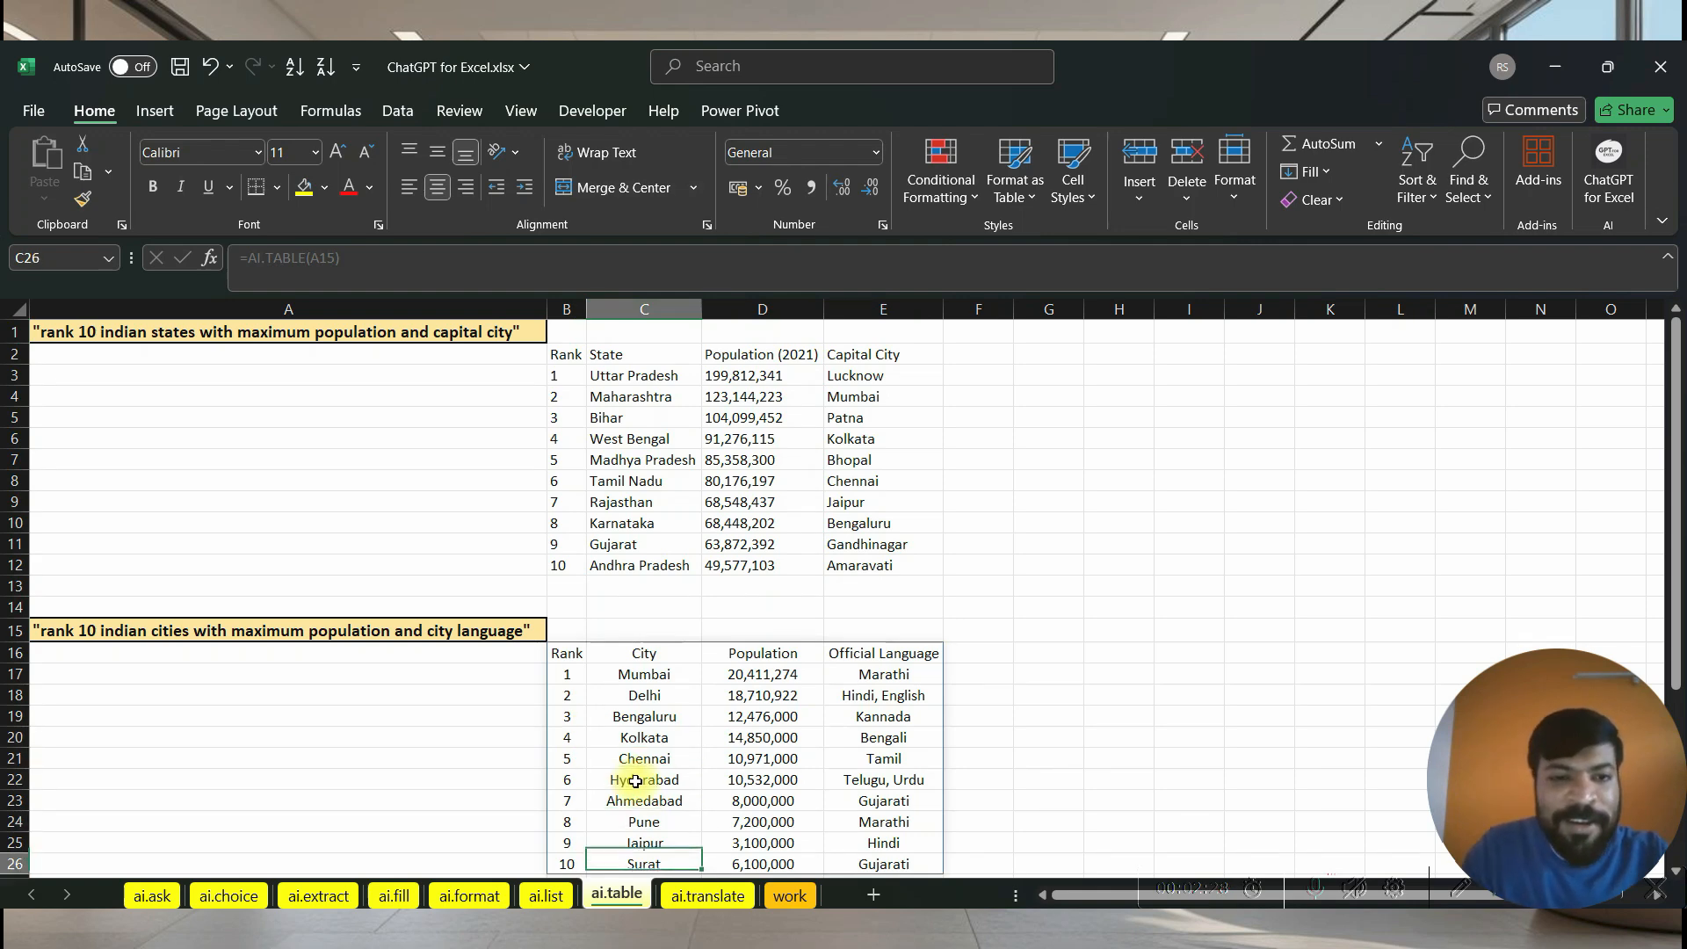
- Go down the sheet to the BI tools comparison prompt in A38 and read it
key("Down")
key("Down")
key("Down")
key("Down")
key("Down")
key("Down")
key("Down")
key("Down")
key("Down")
key("Down")
key("Down")
key("Down")
key("Down")
key("Down")
key("Down")
key("Down")
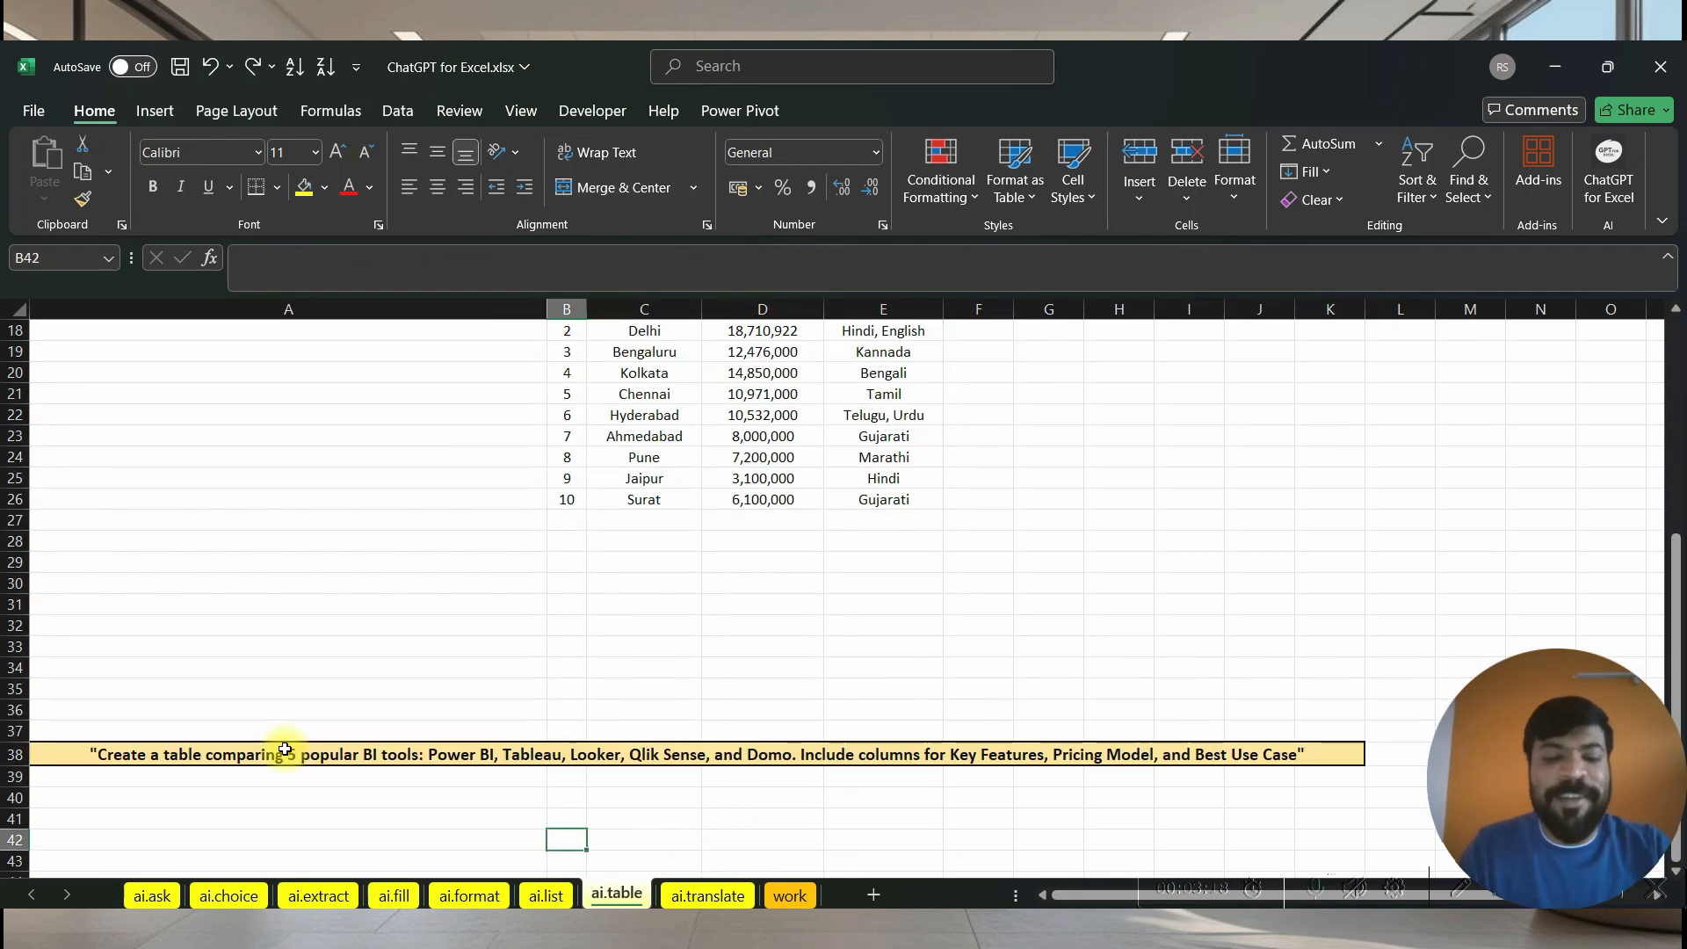
key("Down")
key("Up")
key("Up")
key("Up")
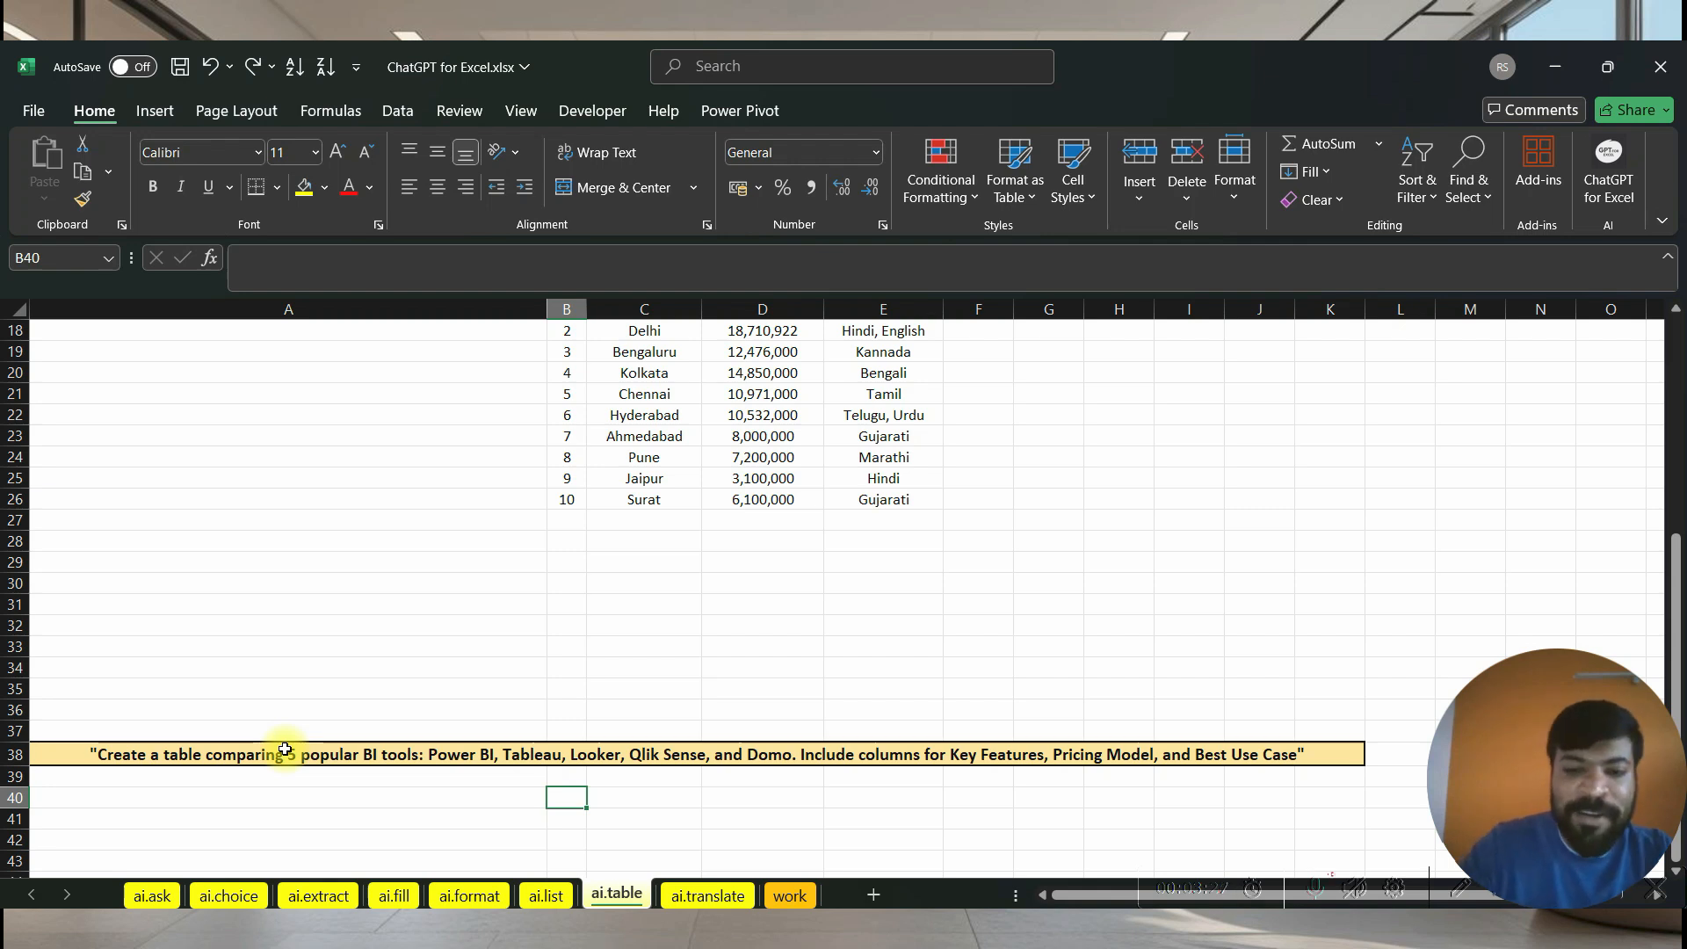
left_click(285, 750)
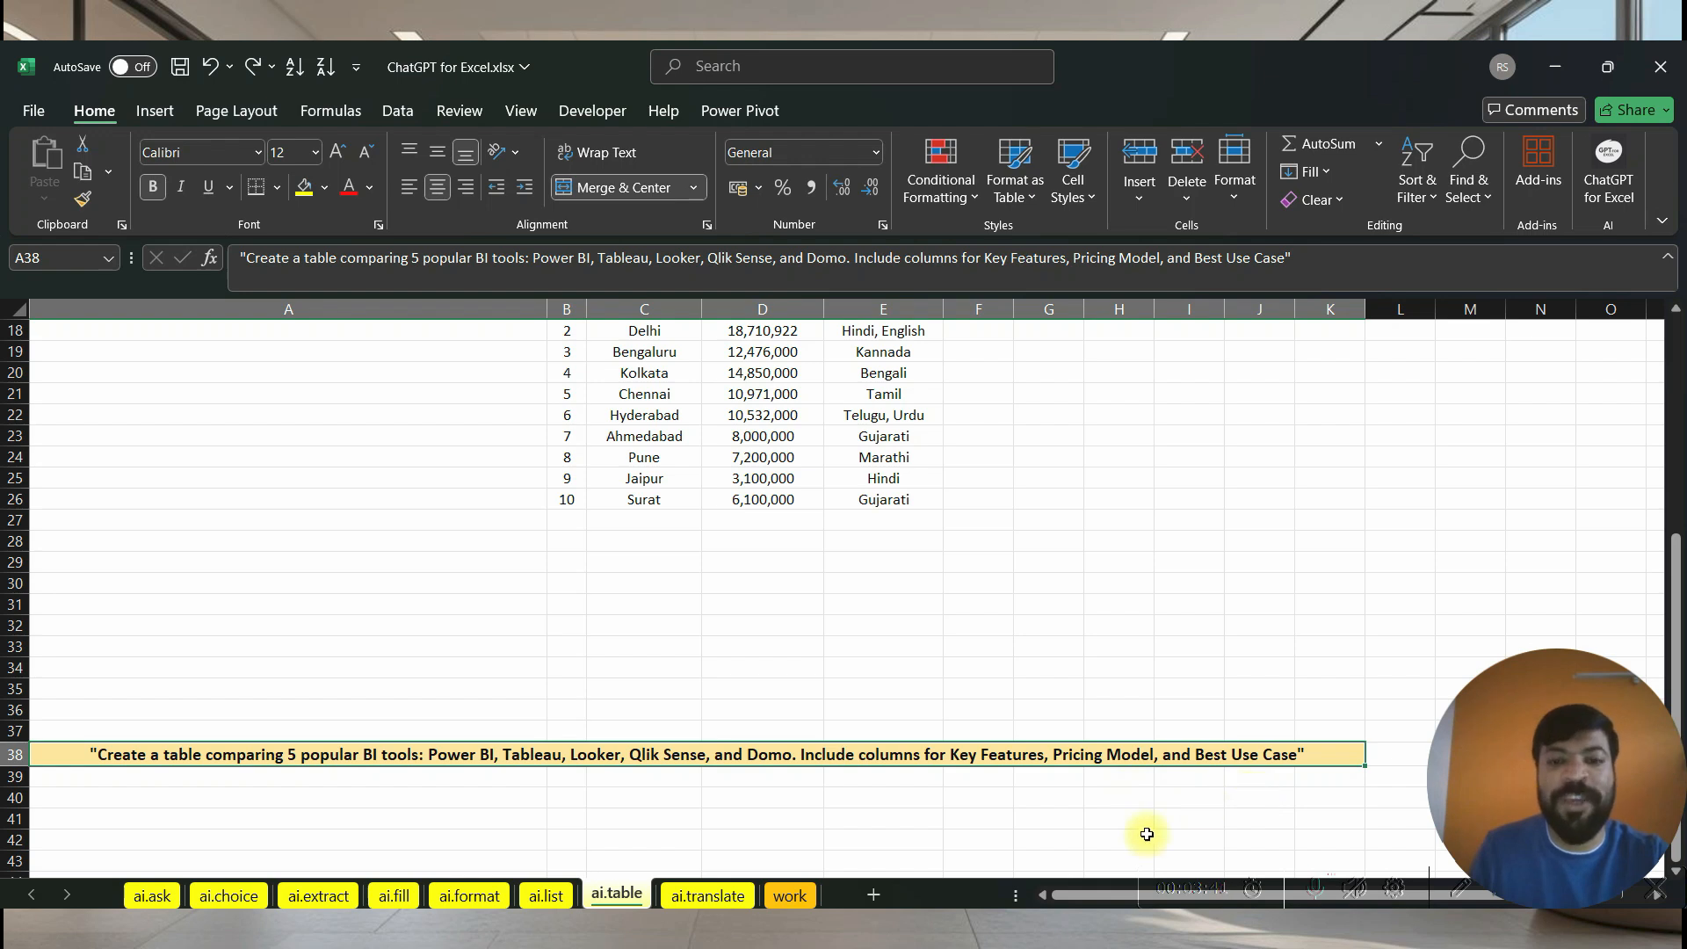
- Generate the BI tools comparison table in C40 with =AI.TABLE(A38)
left_click(611, 797)
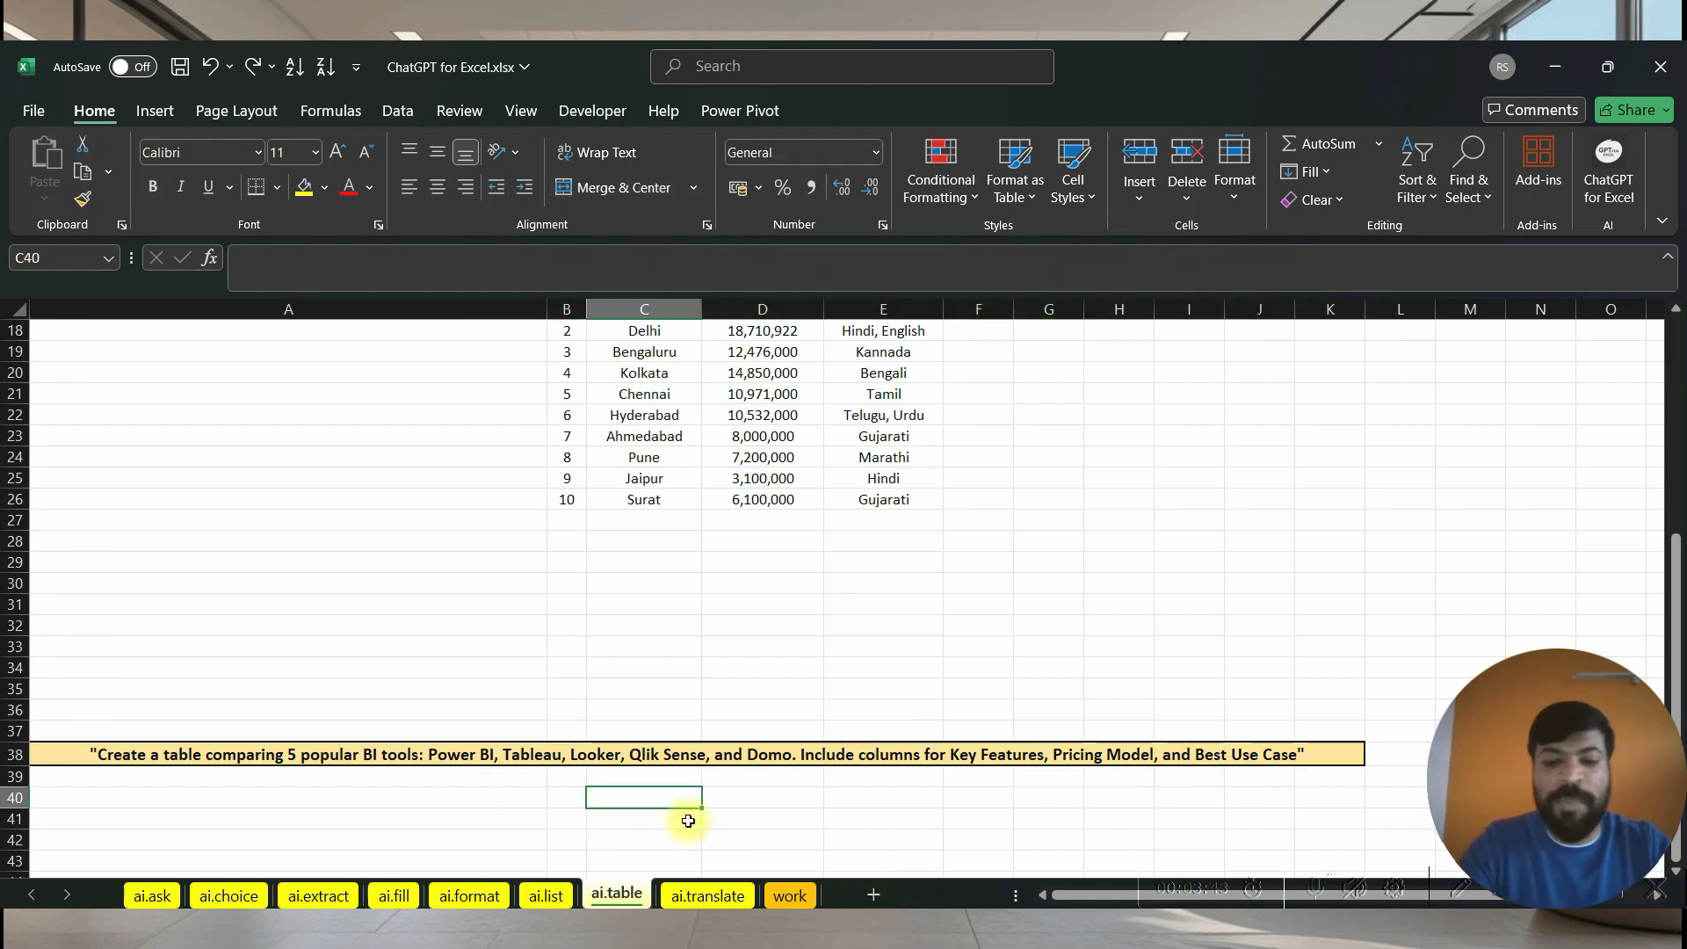
type("=ai.t")
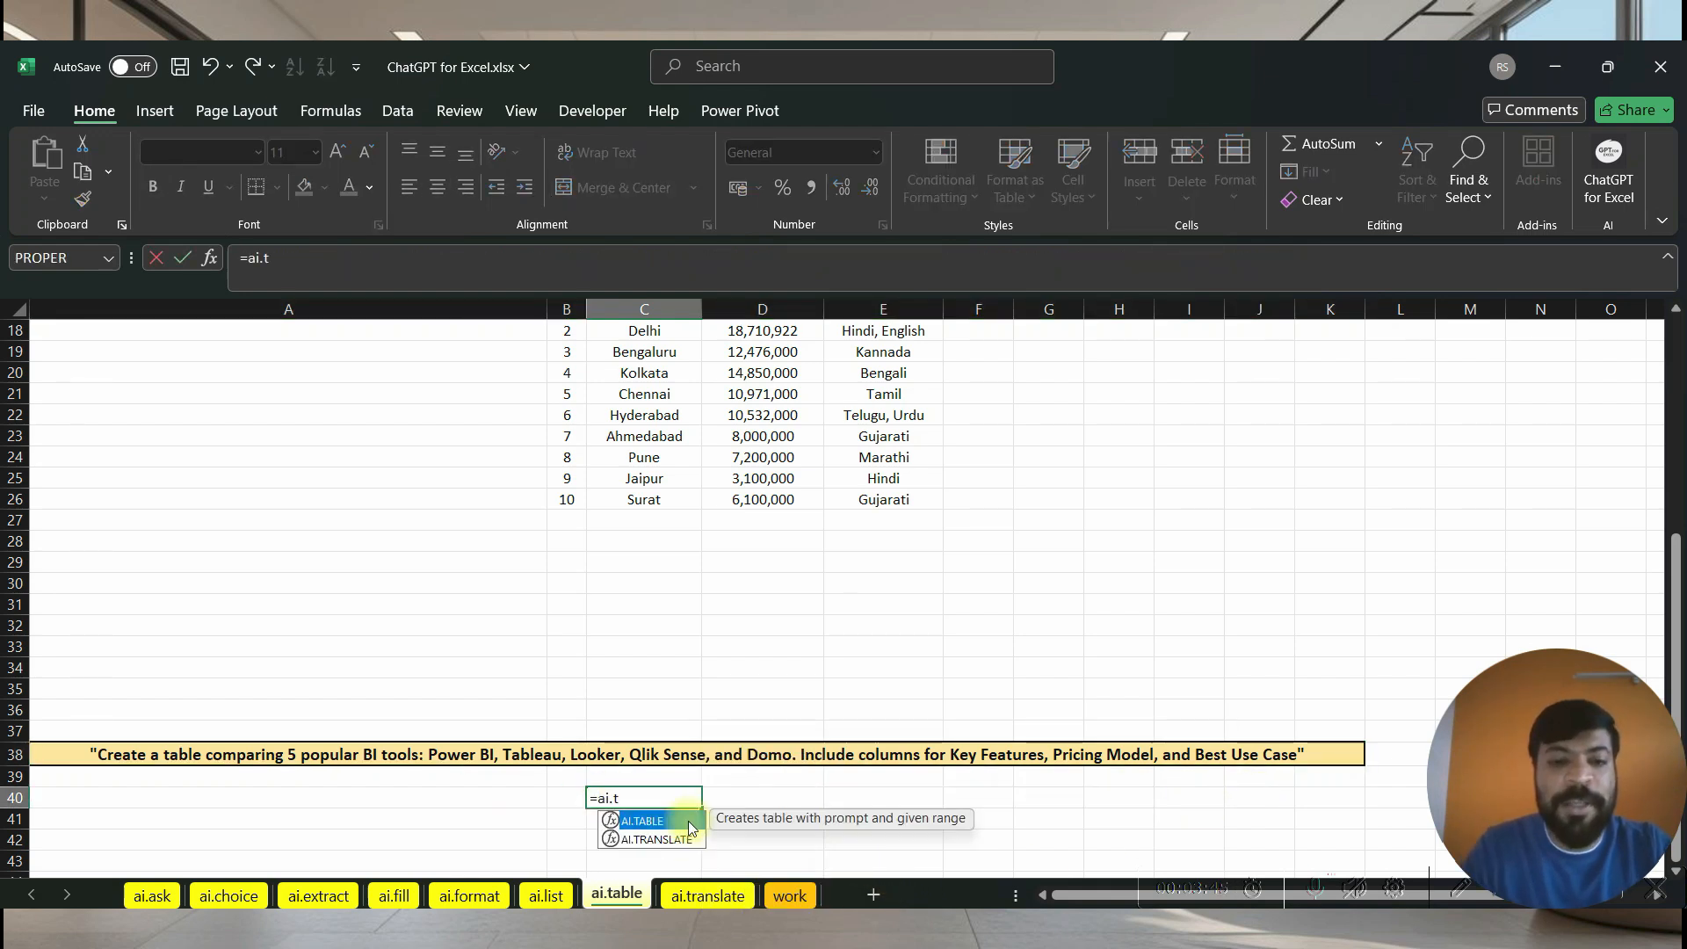
double_click(688, 821)
left_click(367, 754)
key("Return")
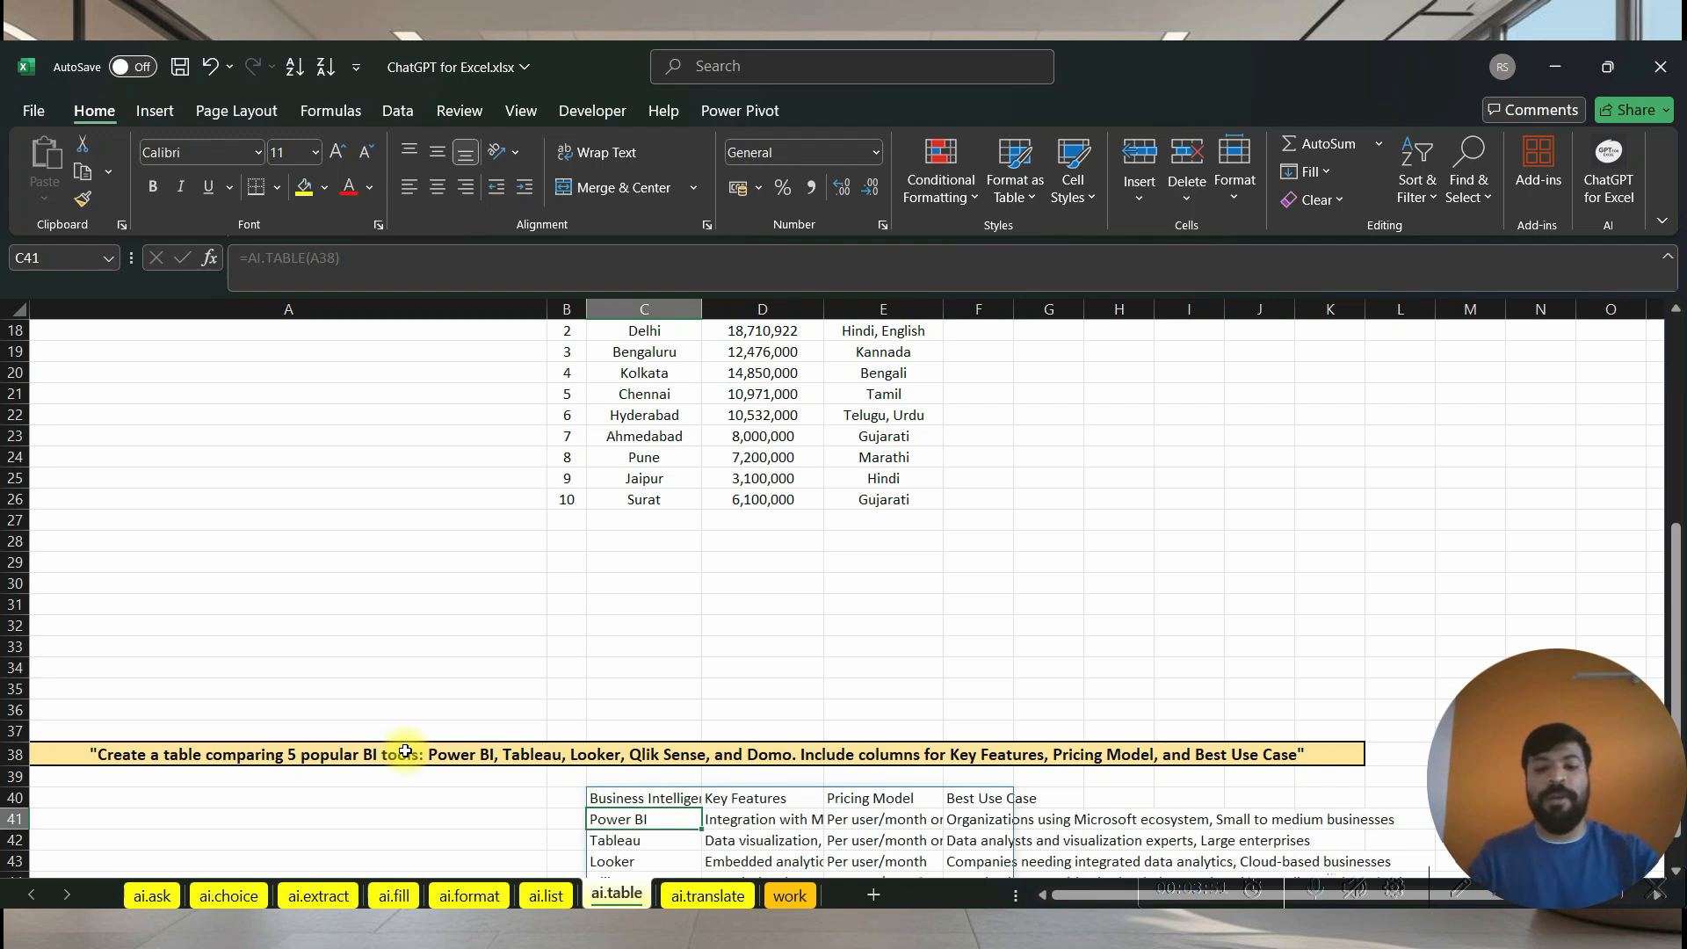
- AutoFit the widths of columns C to F to the contents of the BI tools table
key("Down")
scroll(405, 752, "down", 2)
key("Down")
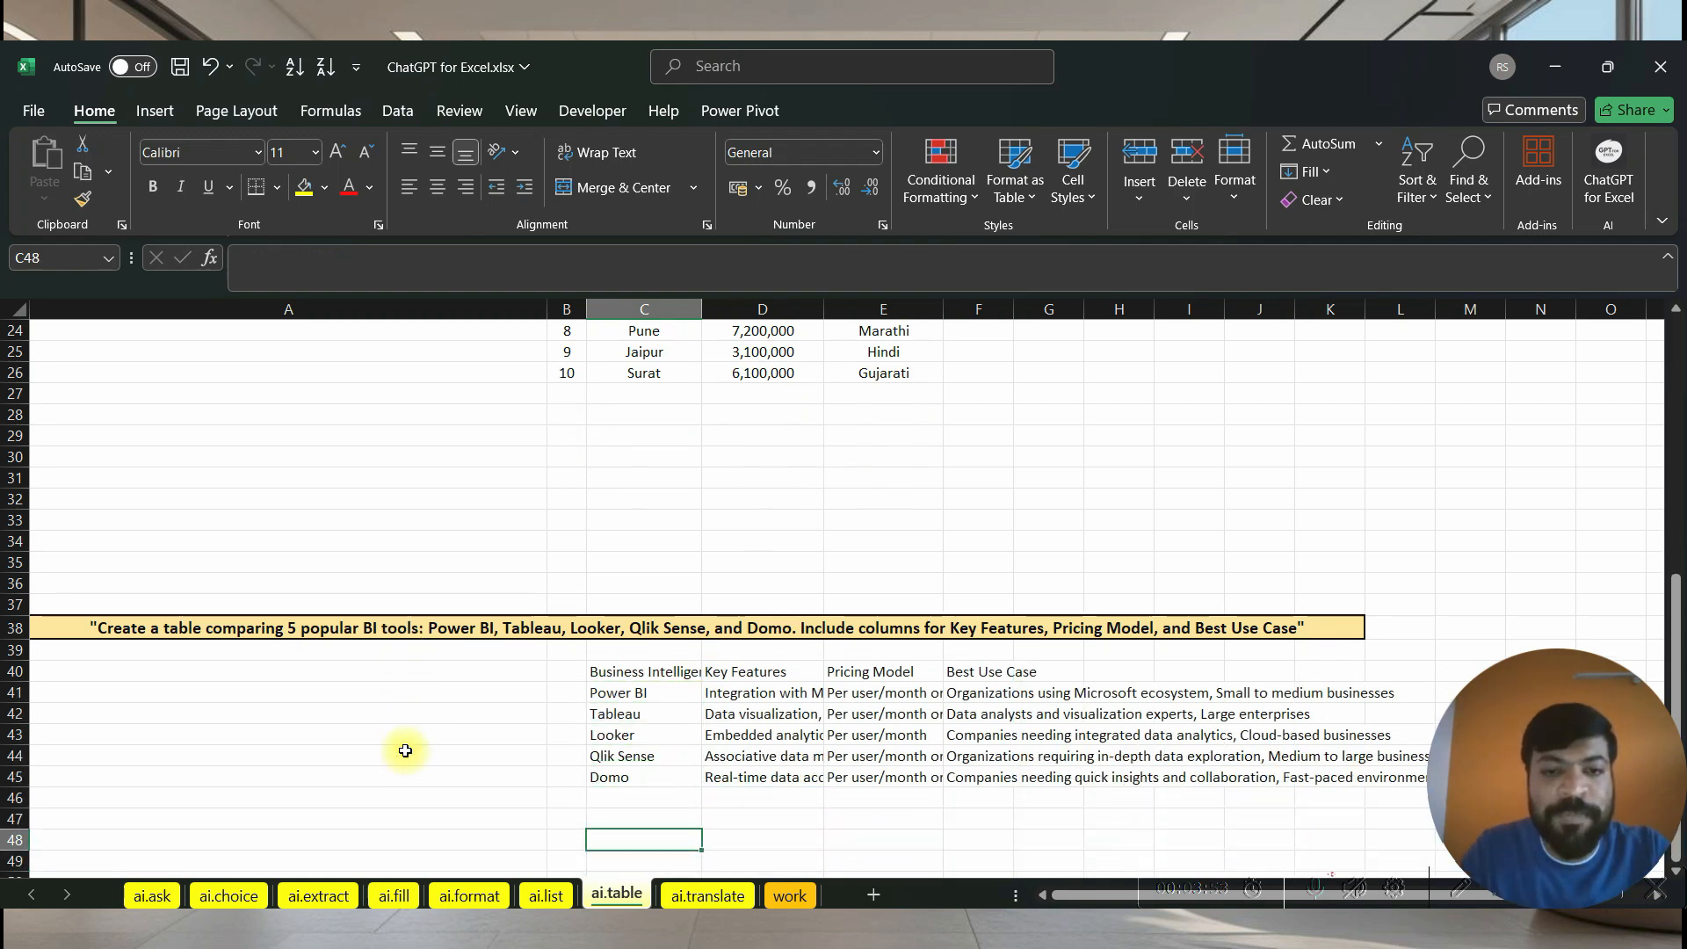
key("Up")
key("Up")
key("Up")
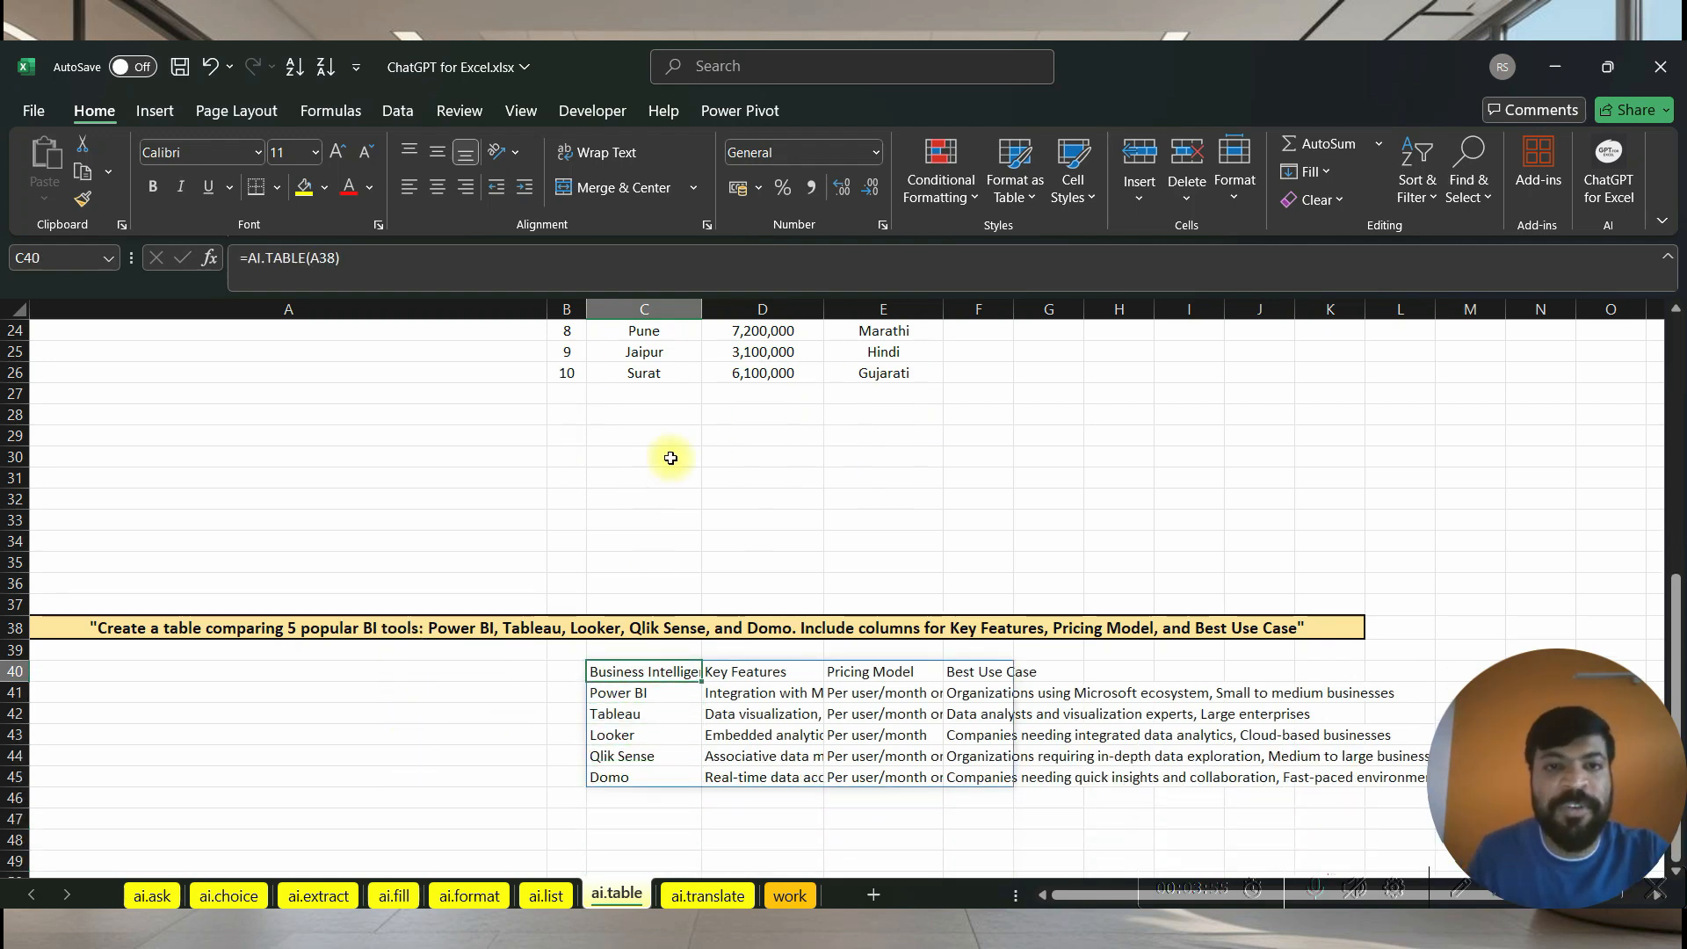
left_click(644, 309)
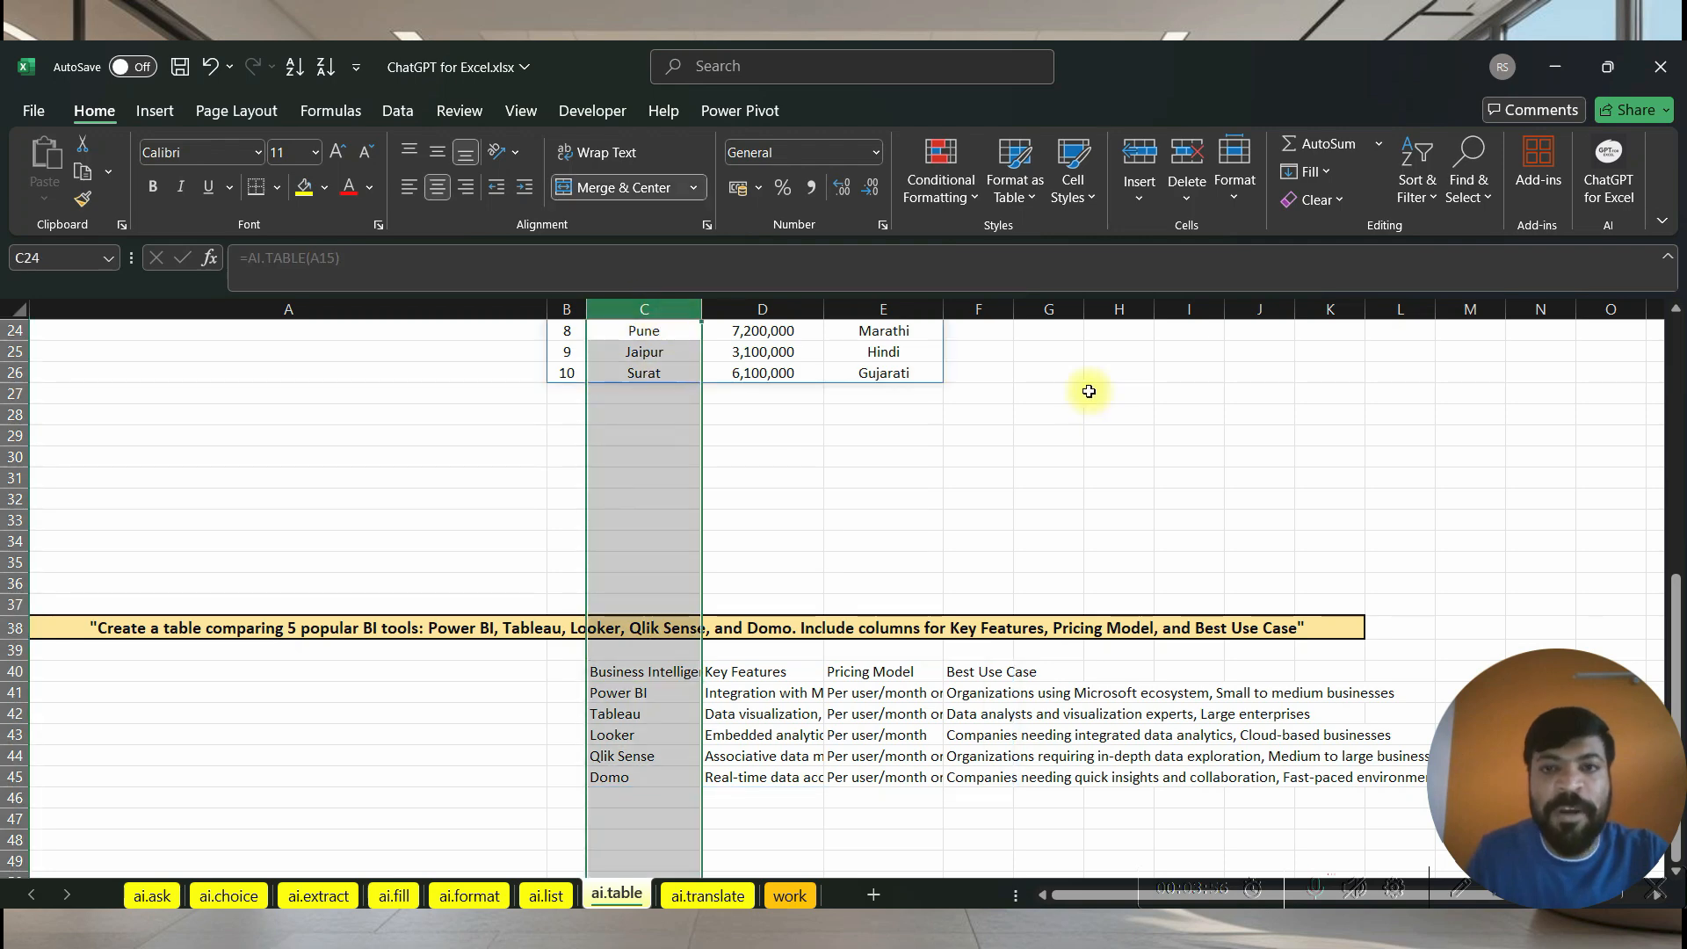
left_click(978, 309, "shift")
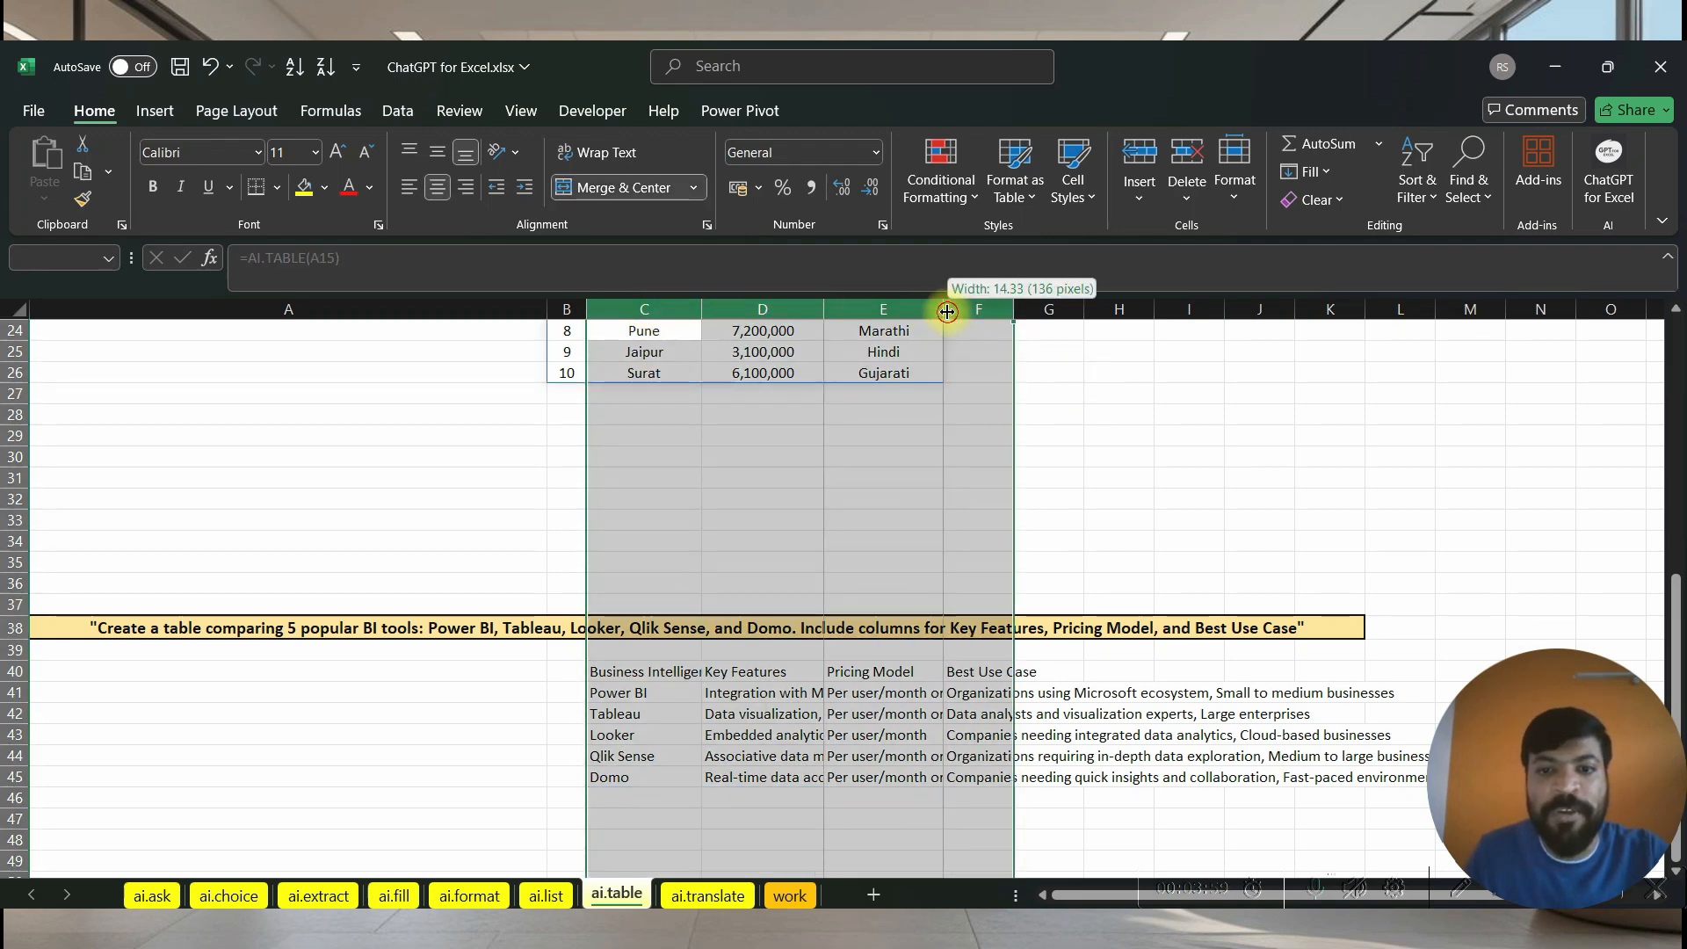
double_click(945, 309)
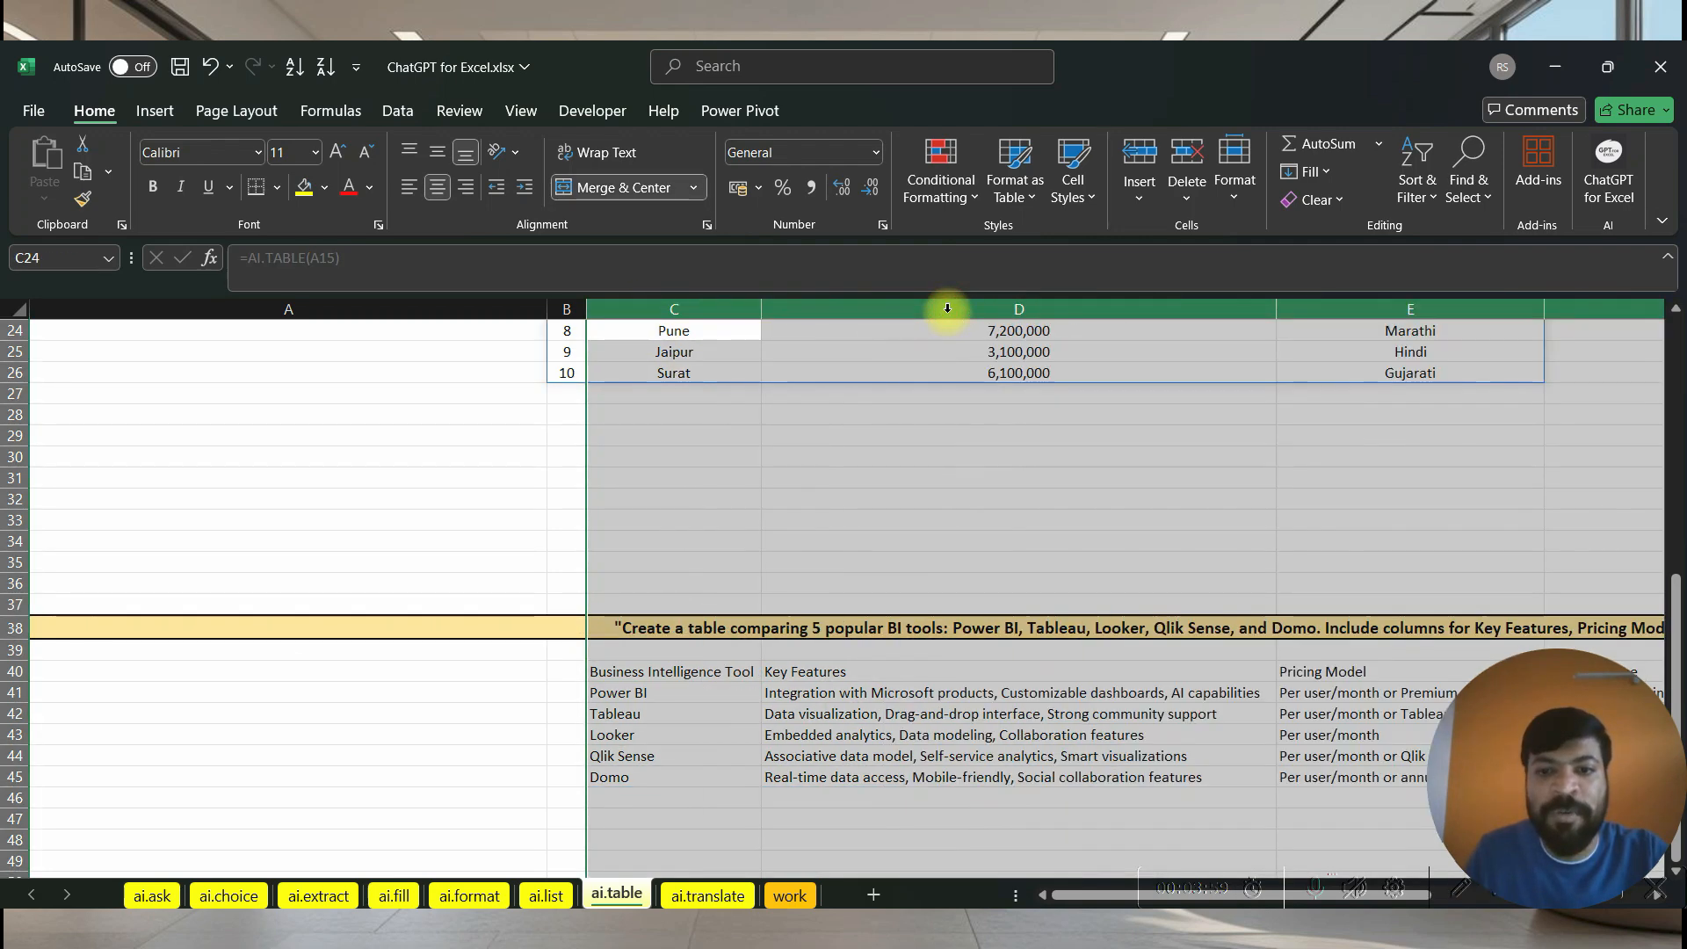
- Center-align the contents of the whole BI tools table in C40:F45
left_click(664, 668)
key("ctrl+shift+Right")
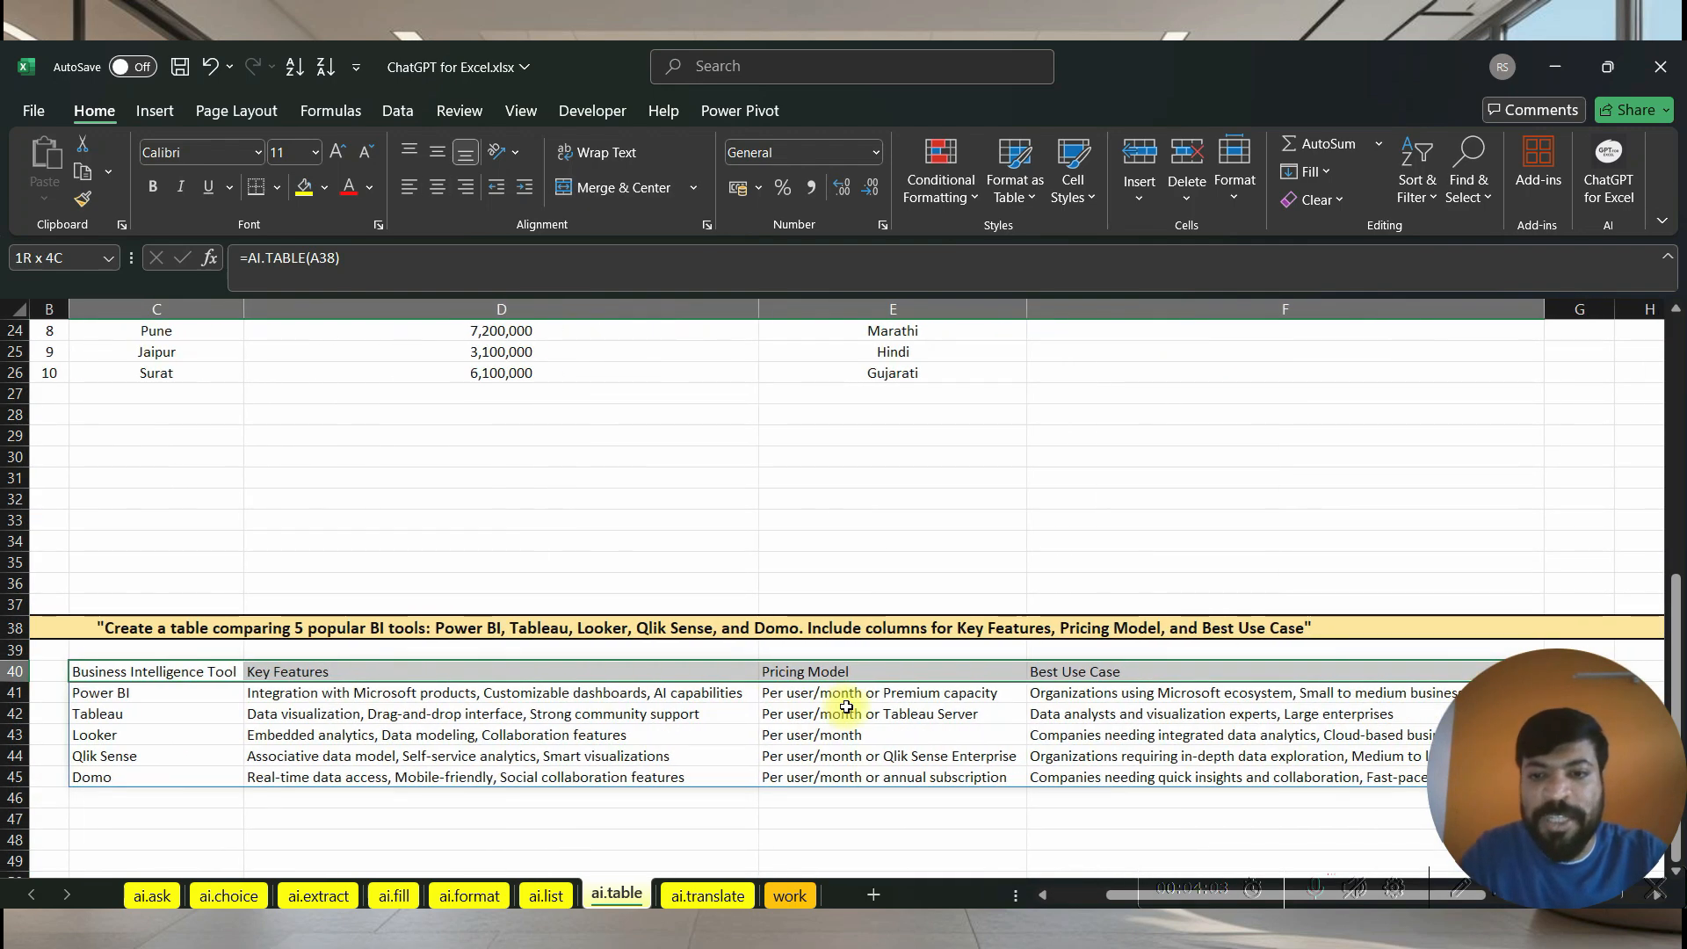
key("ctrl+shift+Down")
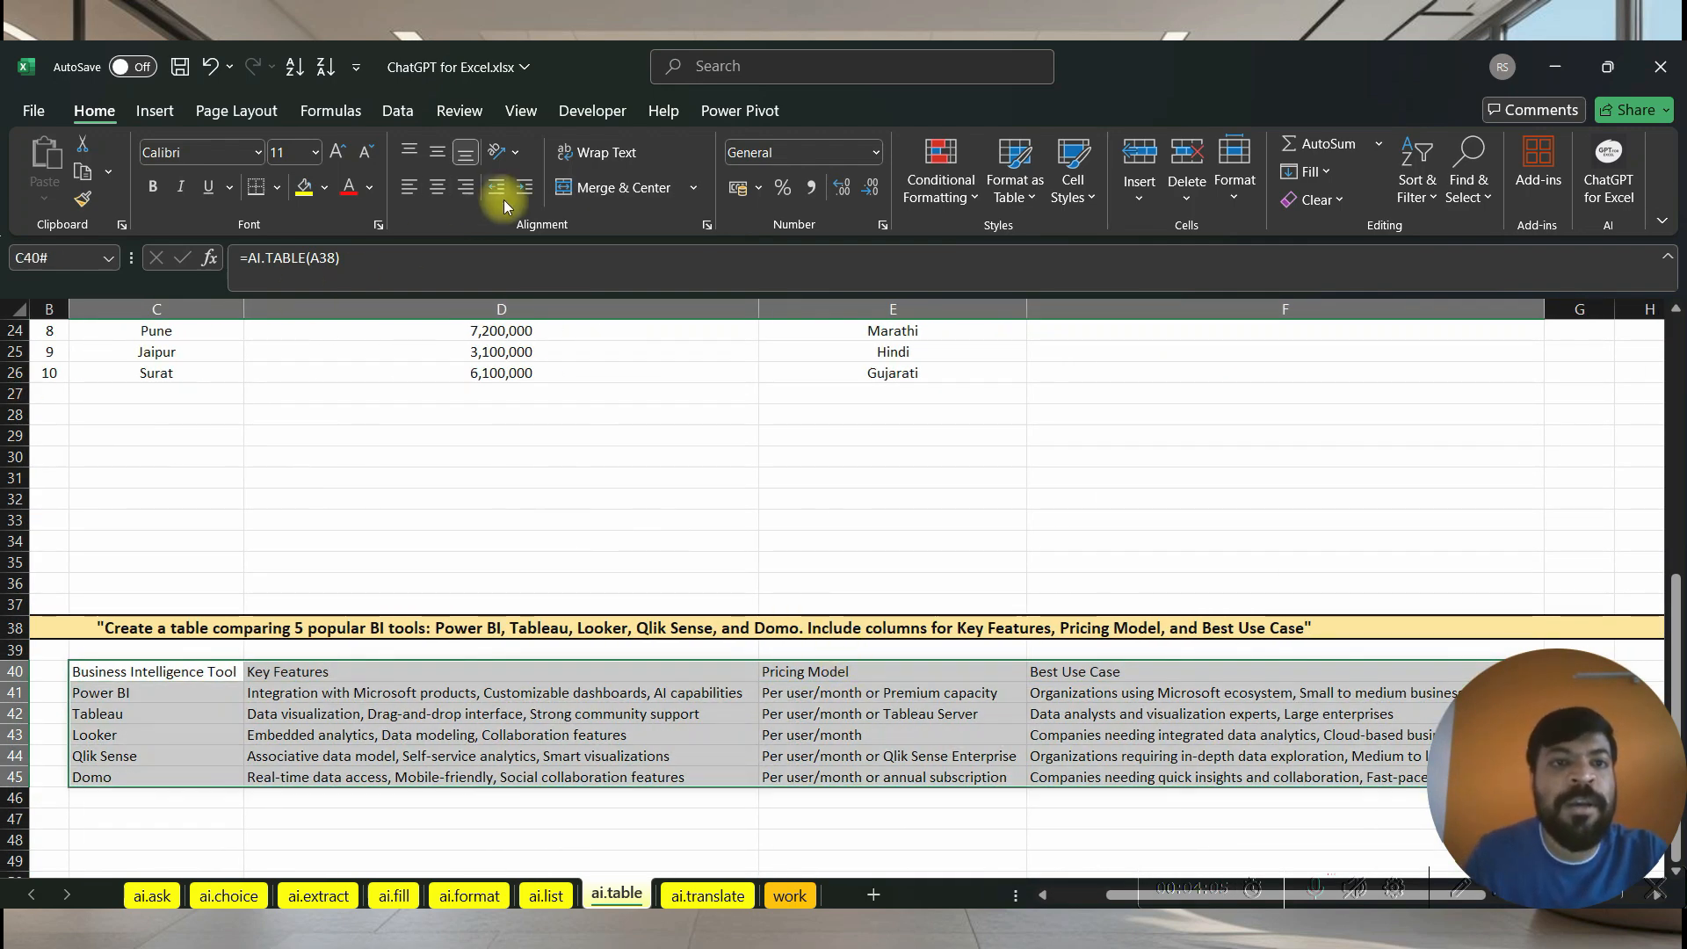
left_click(438, 187)
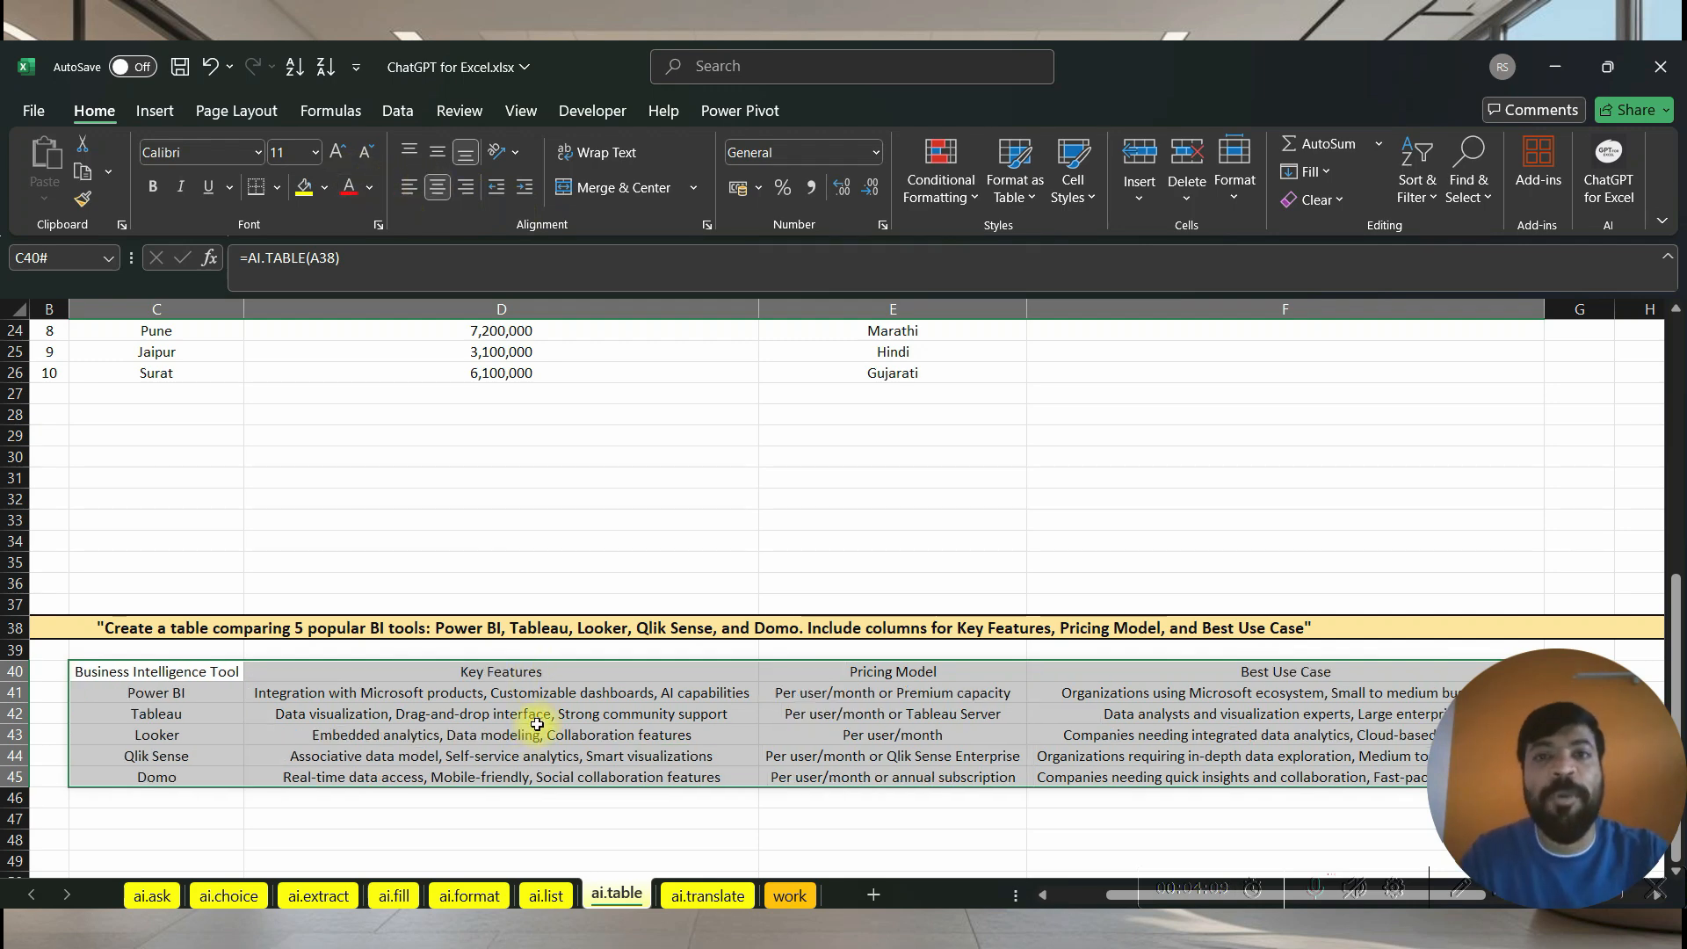
- Copy the BI tools table and paste it as values only, starting at cell C53
key("ctrl+c")
key("Down")
key("Down")
key("Down")
key("Down")
key("Down")
key("Down")
key("Down")
key("Down")
key("Down")
key("Down")
key("Down")
key("Down")
key("Down")
key("Down")
key("Down")
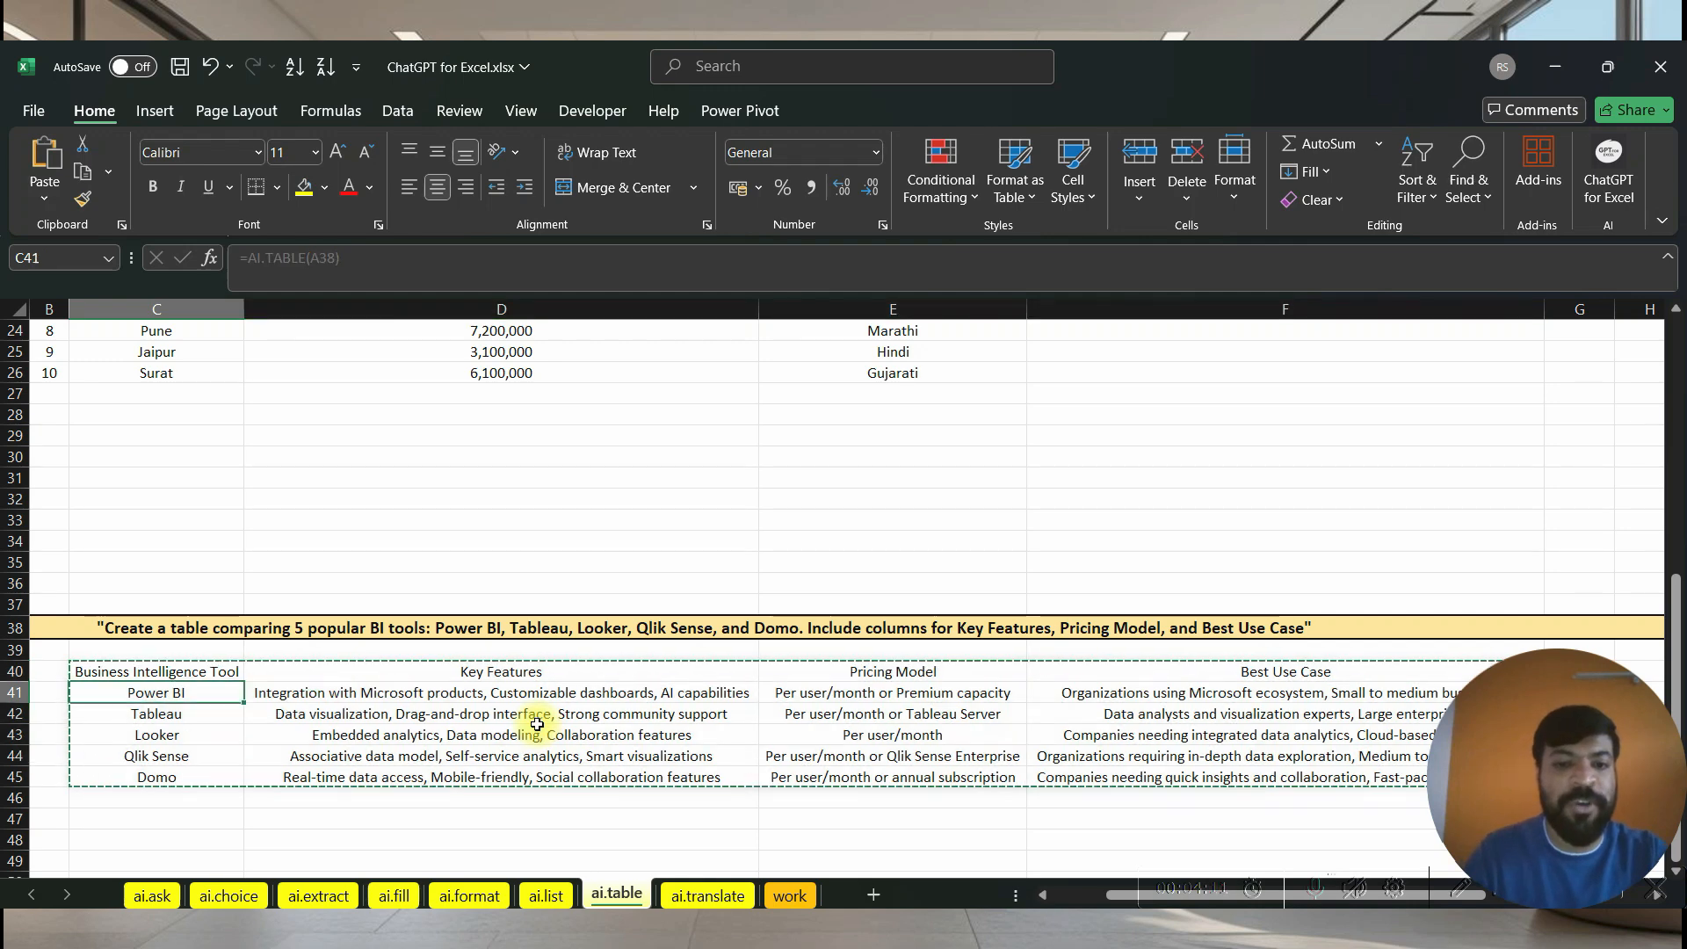
key("Up")
key("Up")
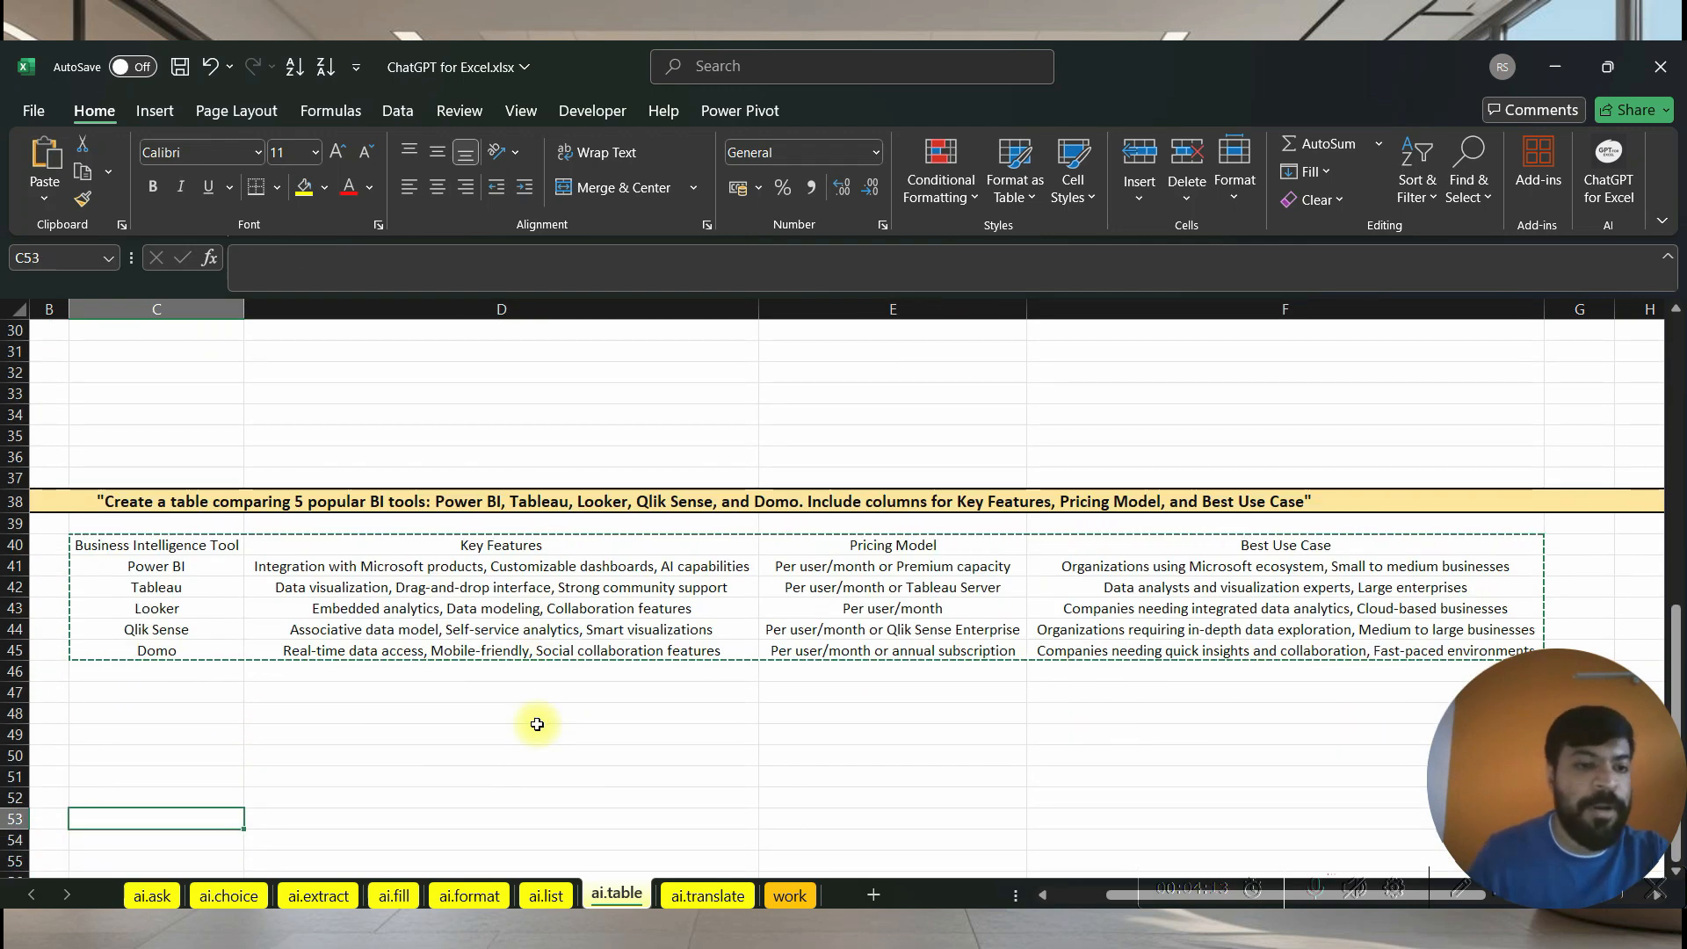
left_click(52, 198)
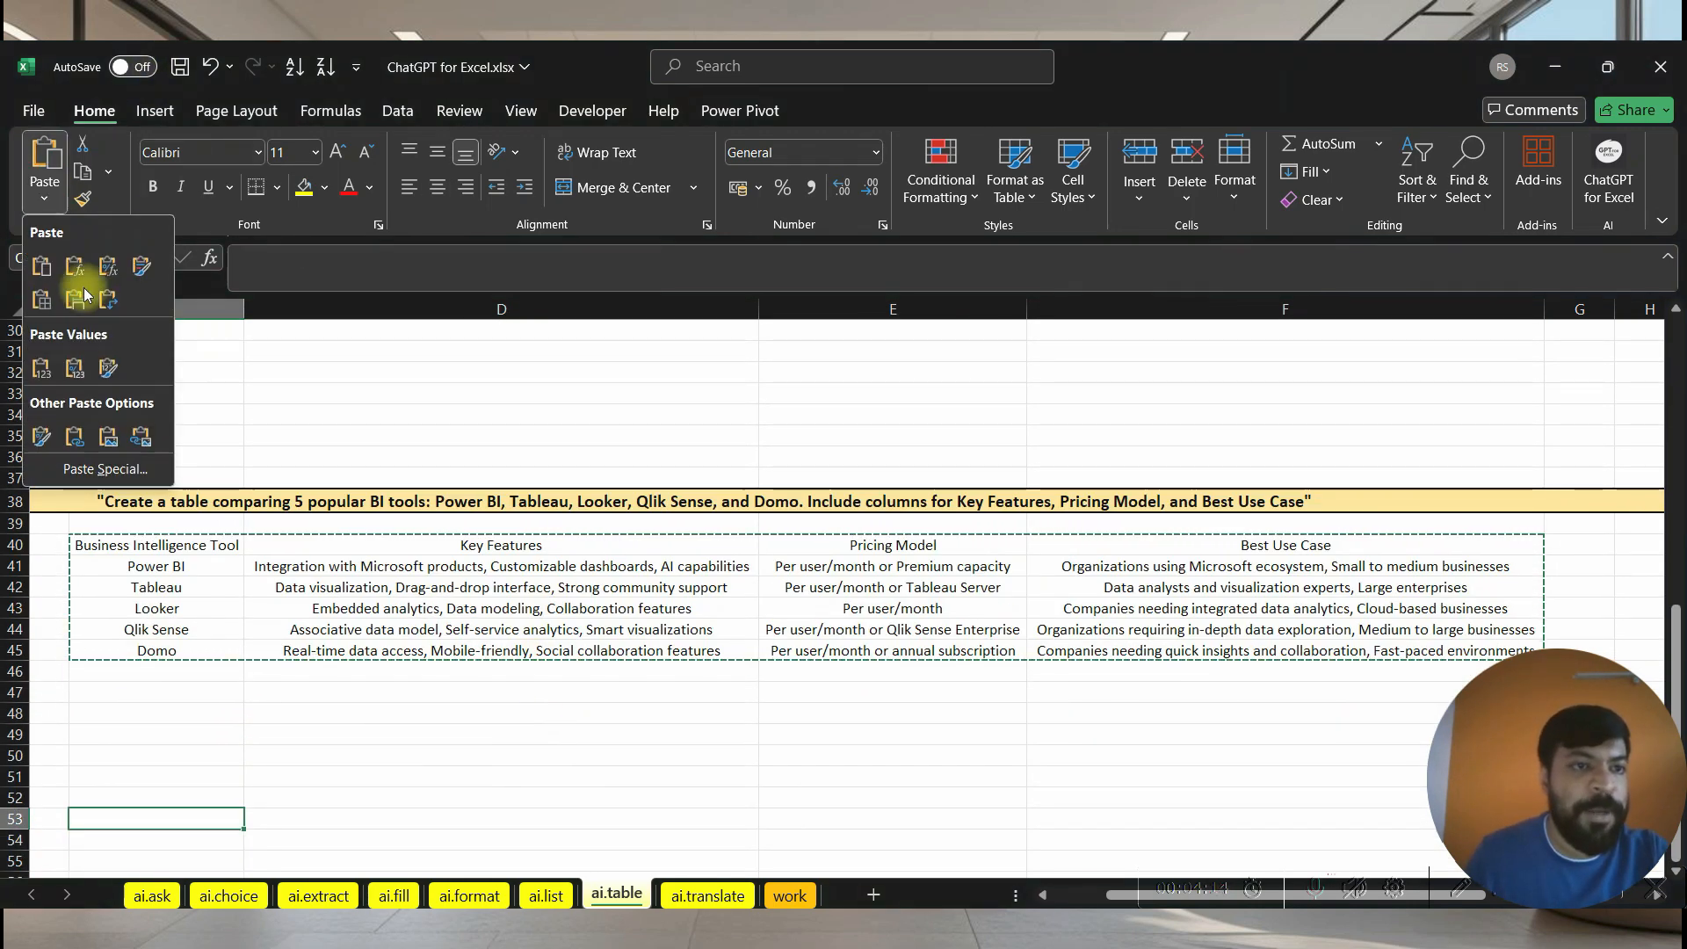
left_click(51, 367)
- Go through the rows around the pasted copy of the BI tools table to examine it
left_click(152, 773)
key("Down")
key("Down")
key("Down")
key("Down")
key("Down")
key("Down")
key("Down")
key("Down")
key("Down")
key("Down")
key("Down")
key("Down")
key("Up")
key("Up")
key("Up")
key("Up")
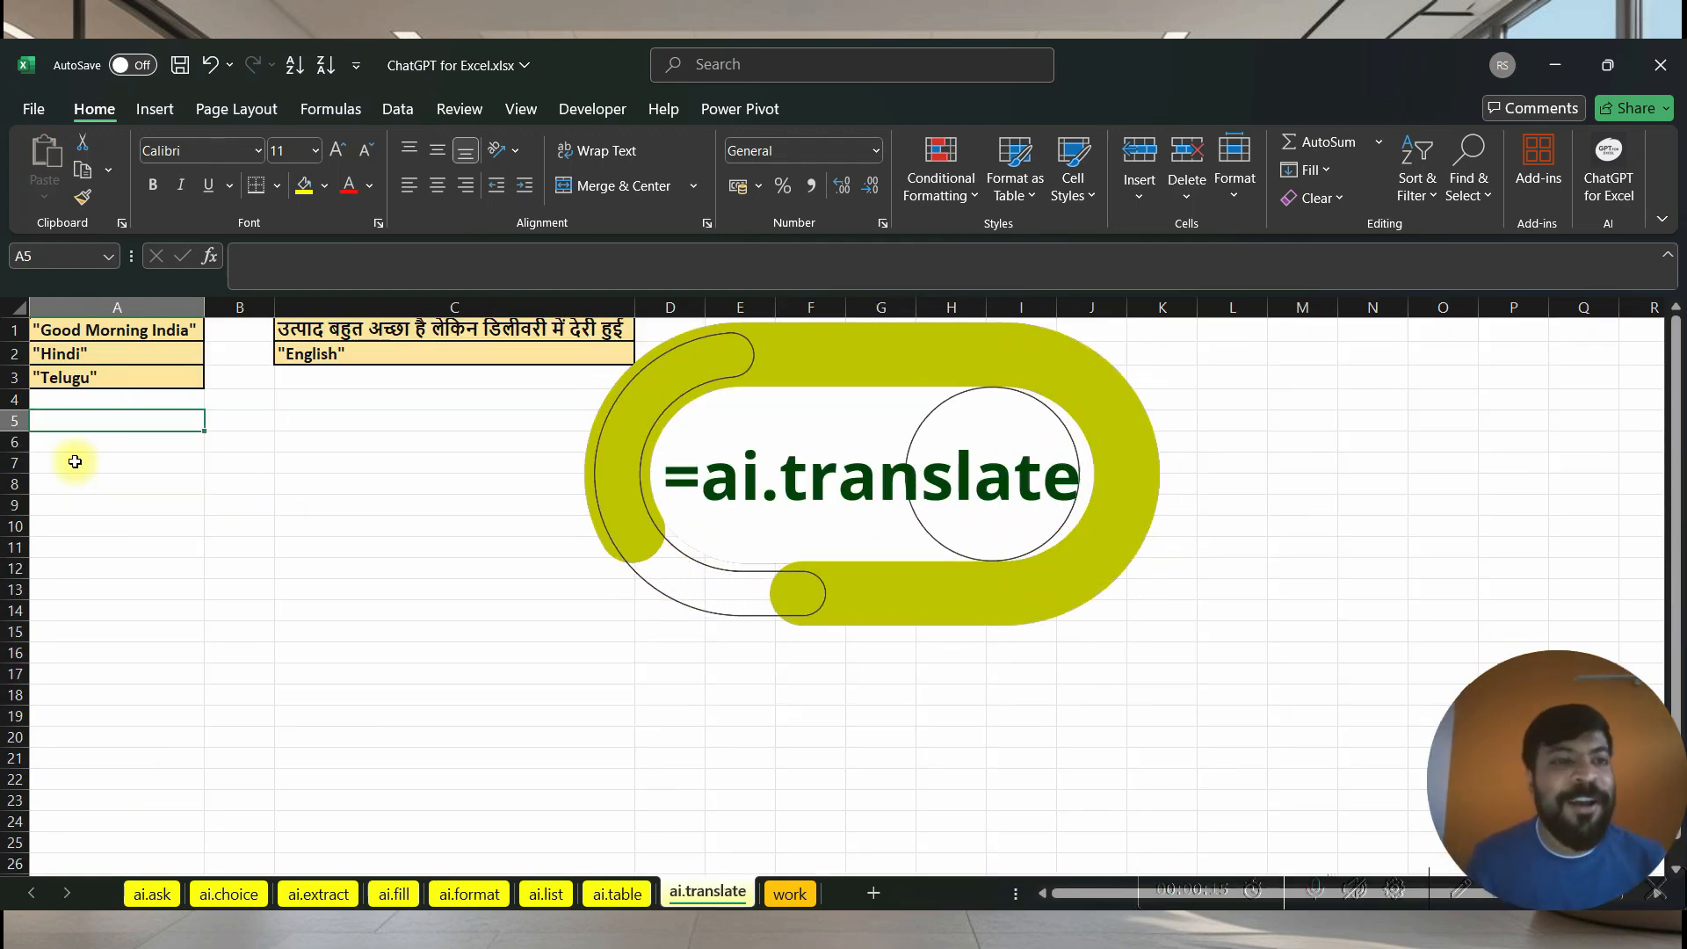
- Translate the "Good Morning India" text into Hindi in A7 with =AI.TRANSLATE(A1,A2)
left_click(87, 334)
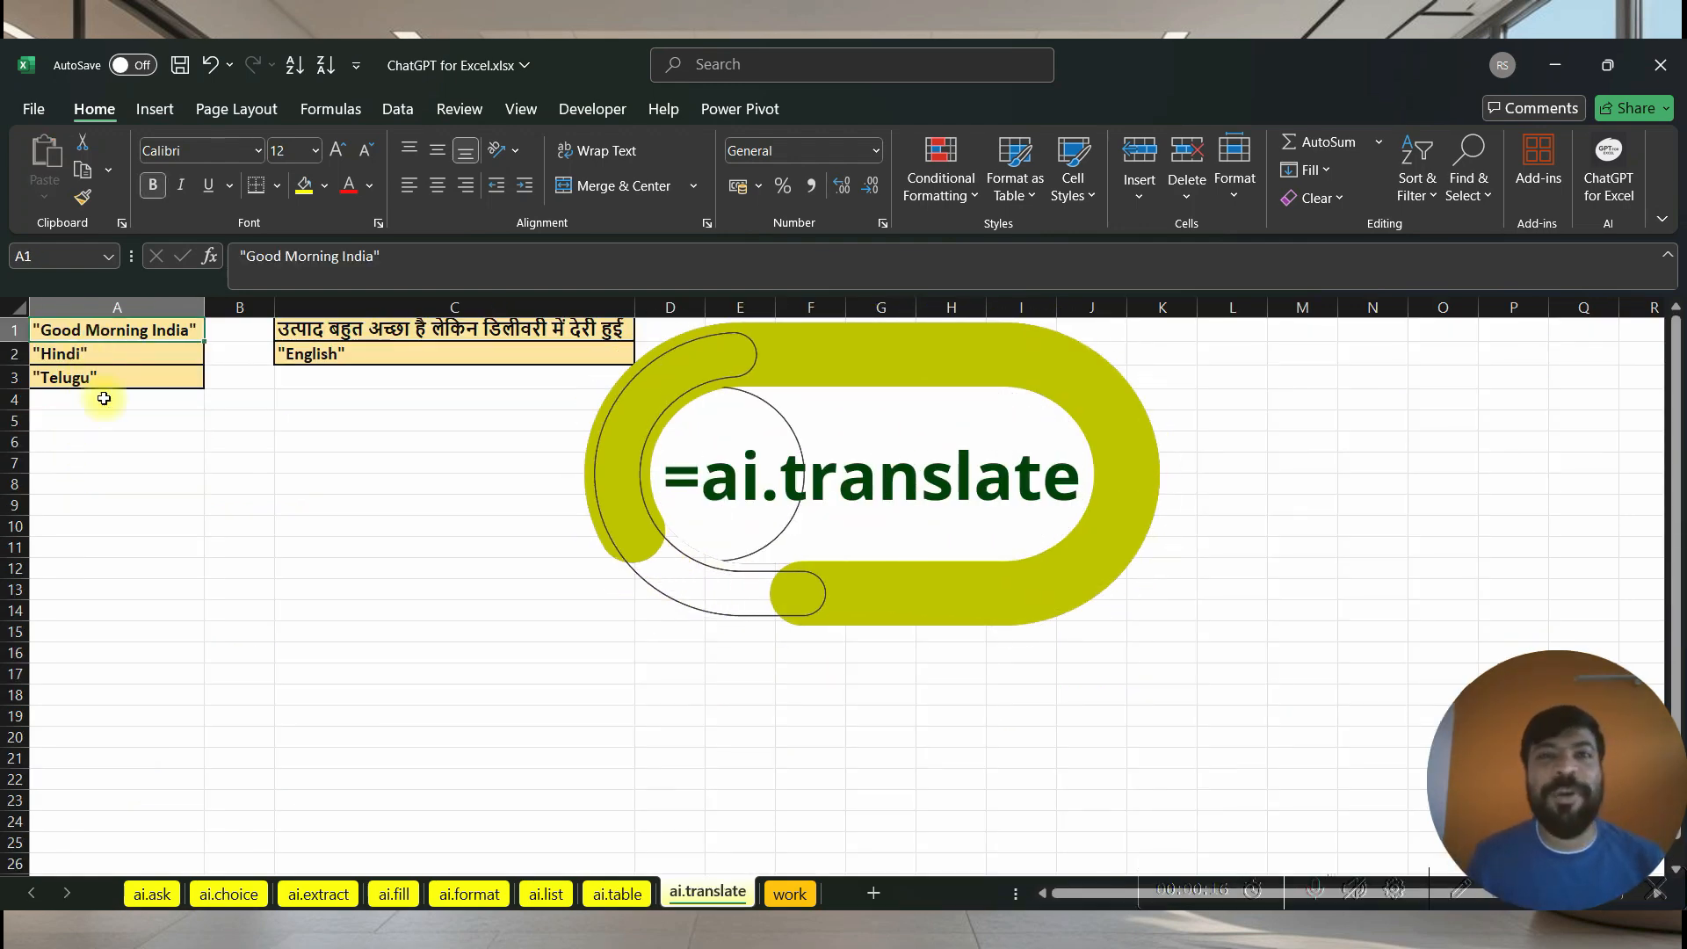
left_click(123, 464)
type("=ai.tra")
key("Tab")
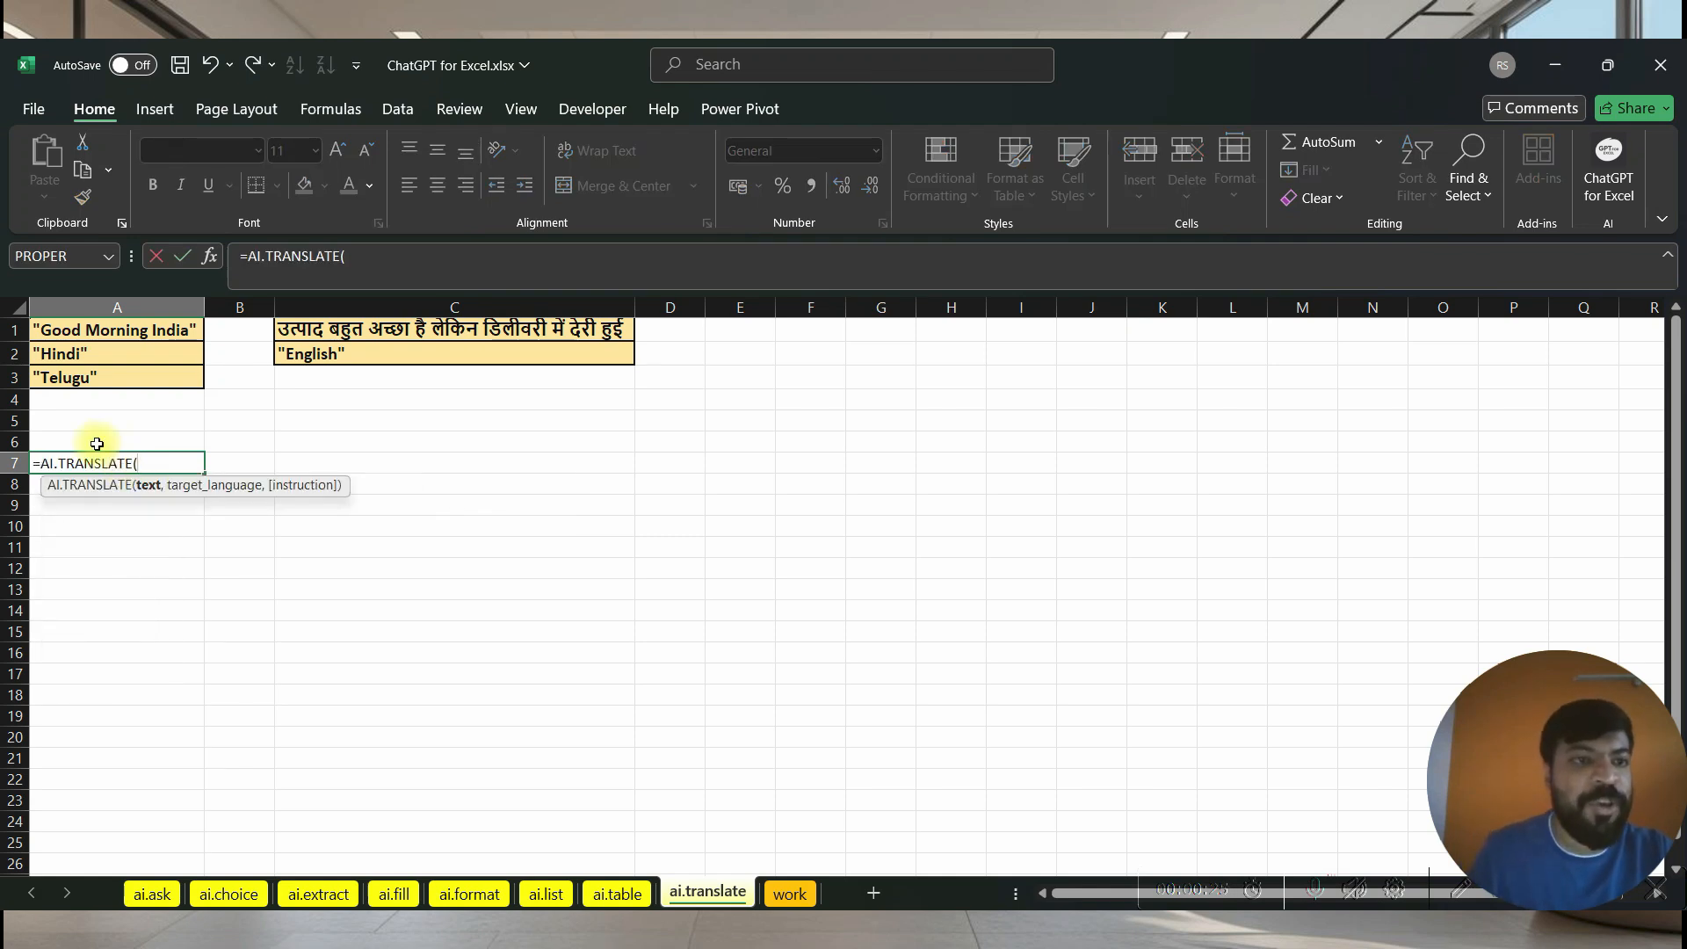
left_click(104, 335)
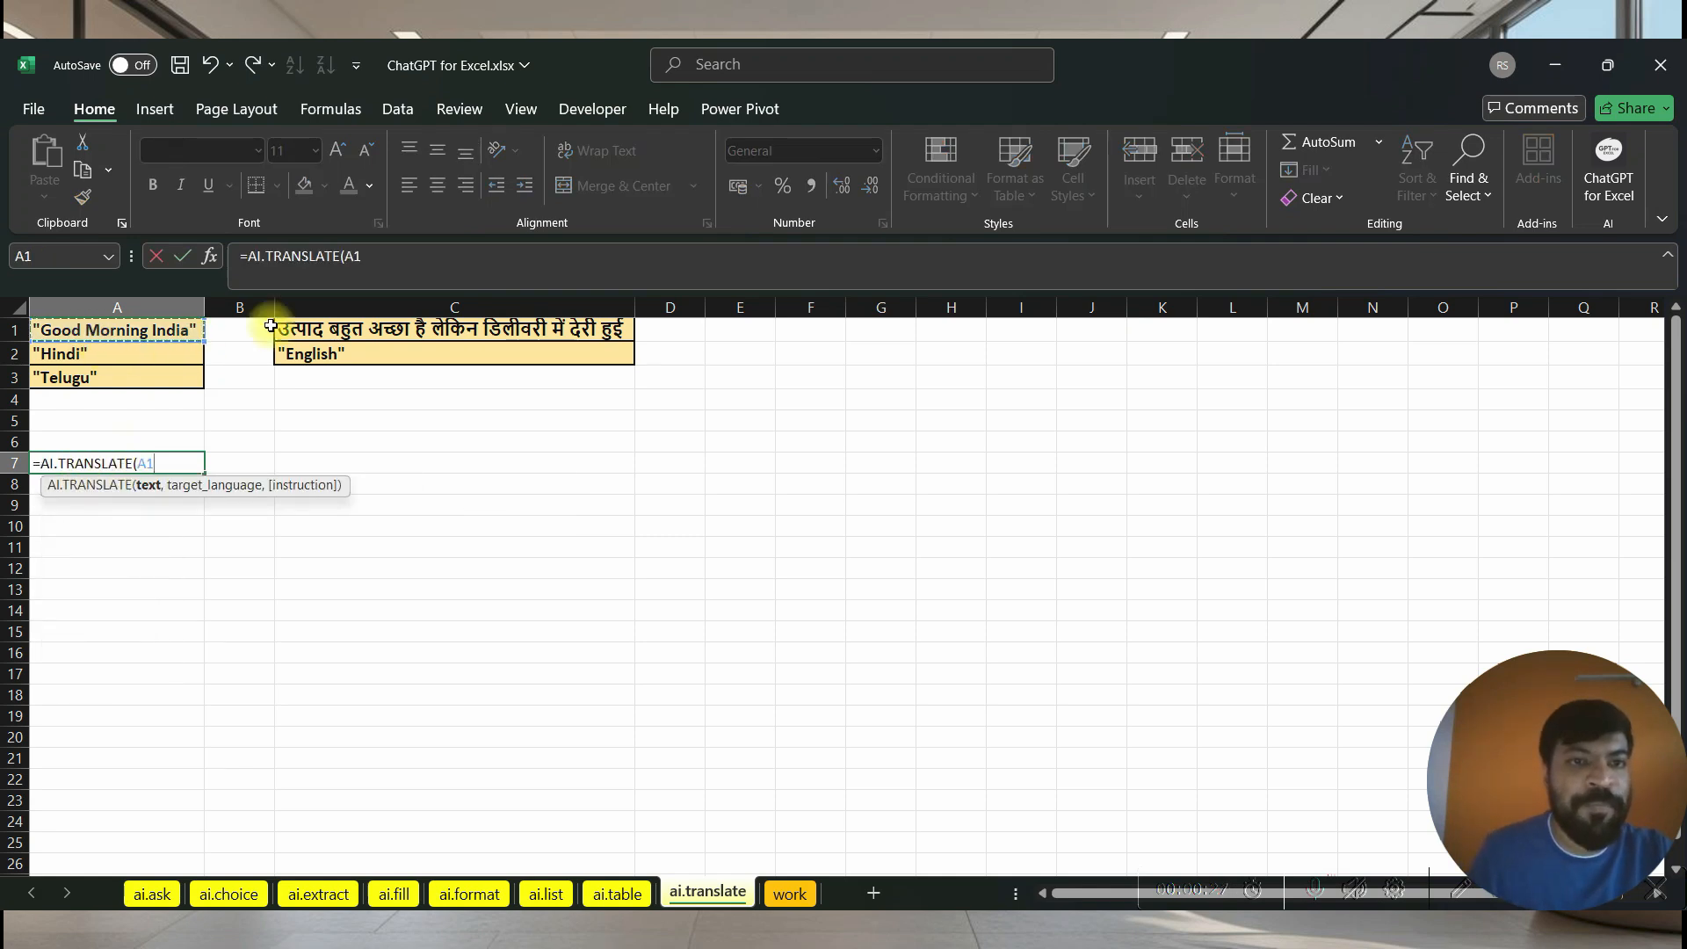
type(",")
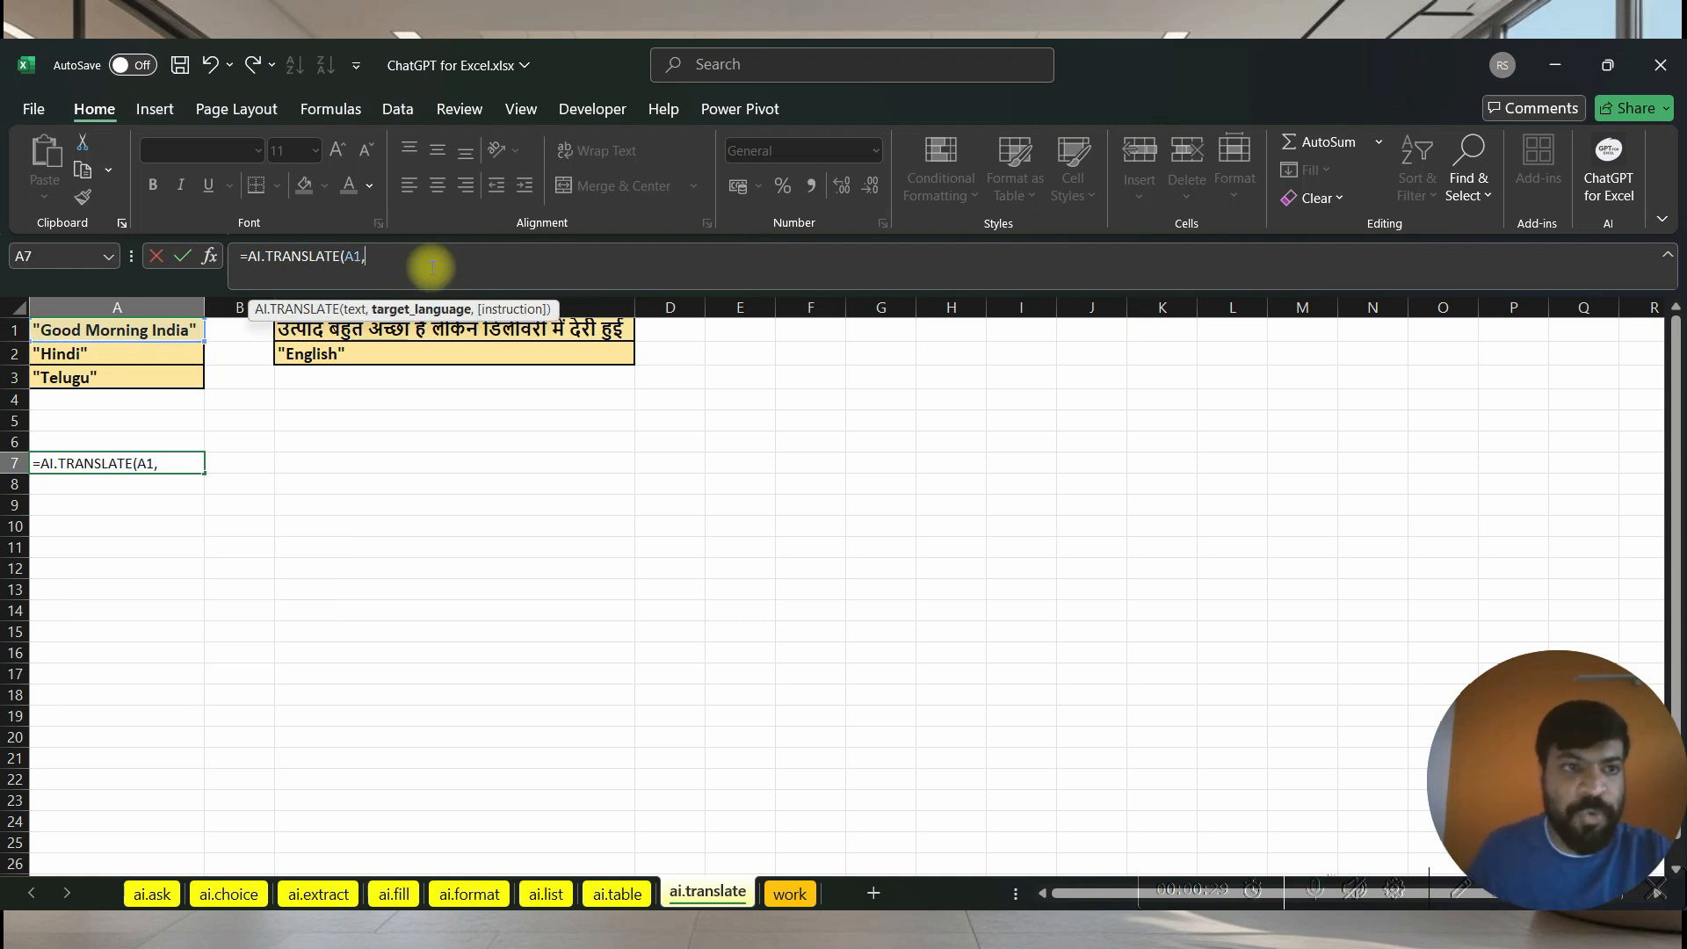
left_click(154, 354)
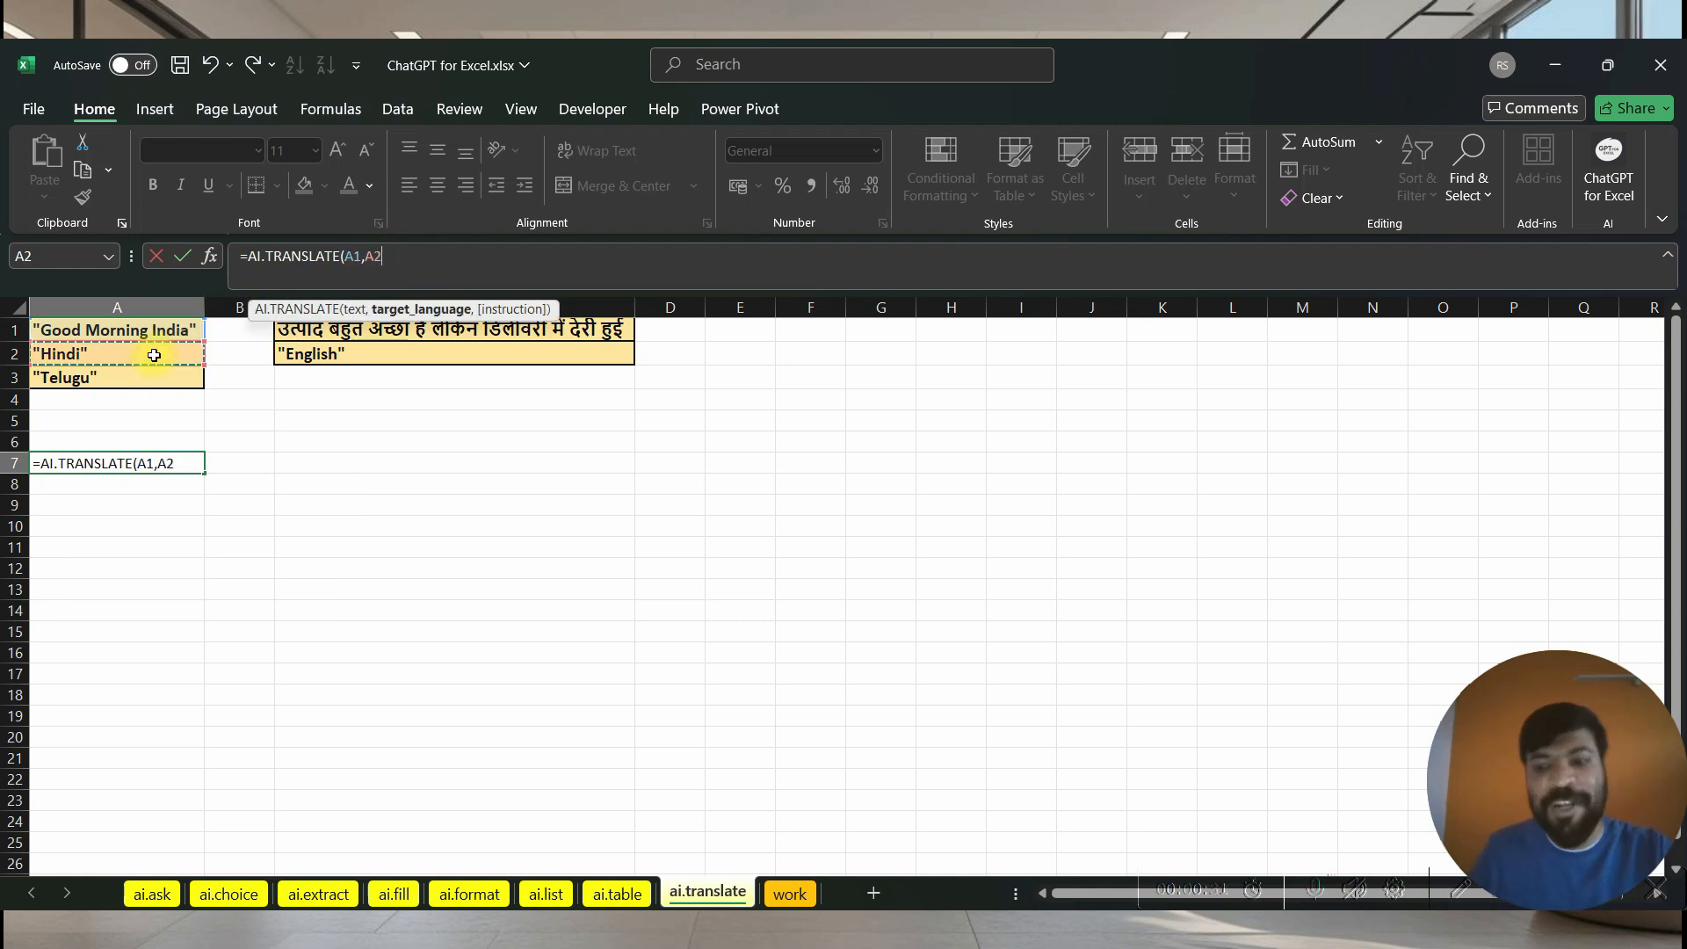
key("Return")
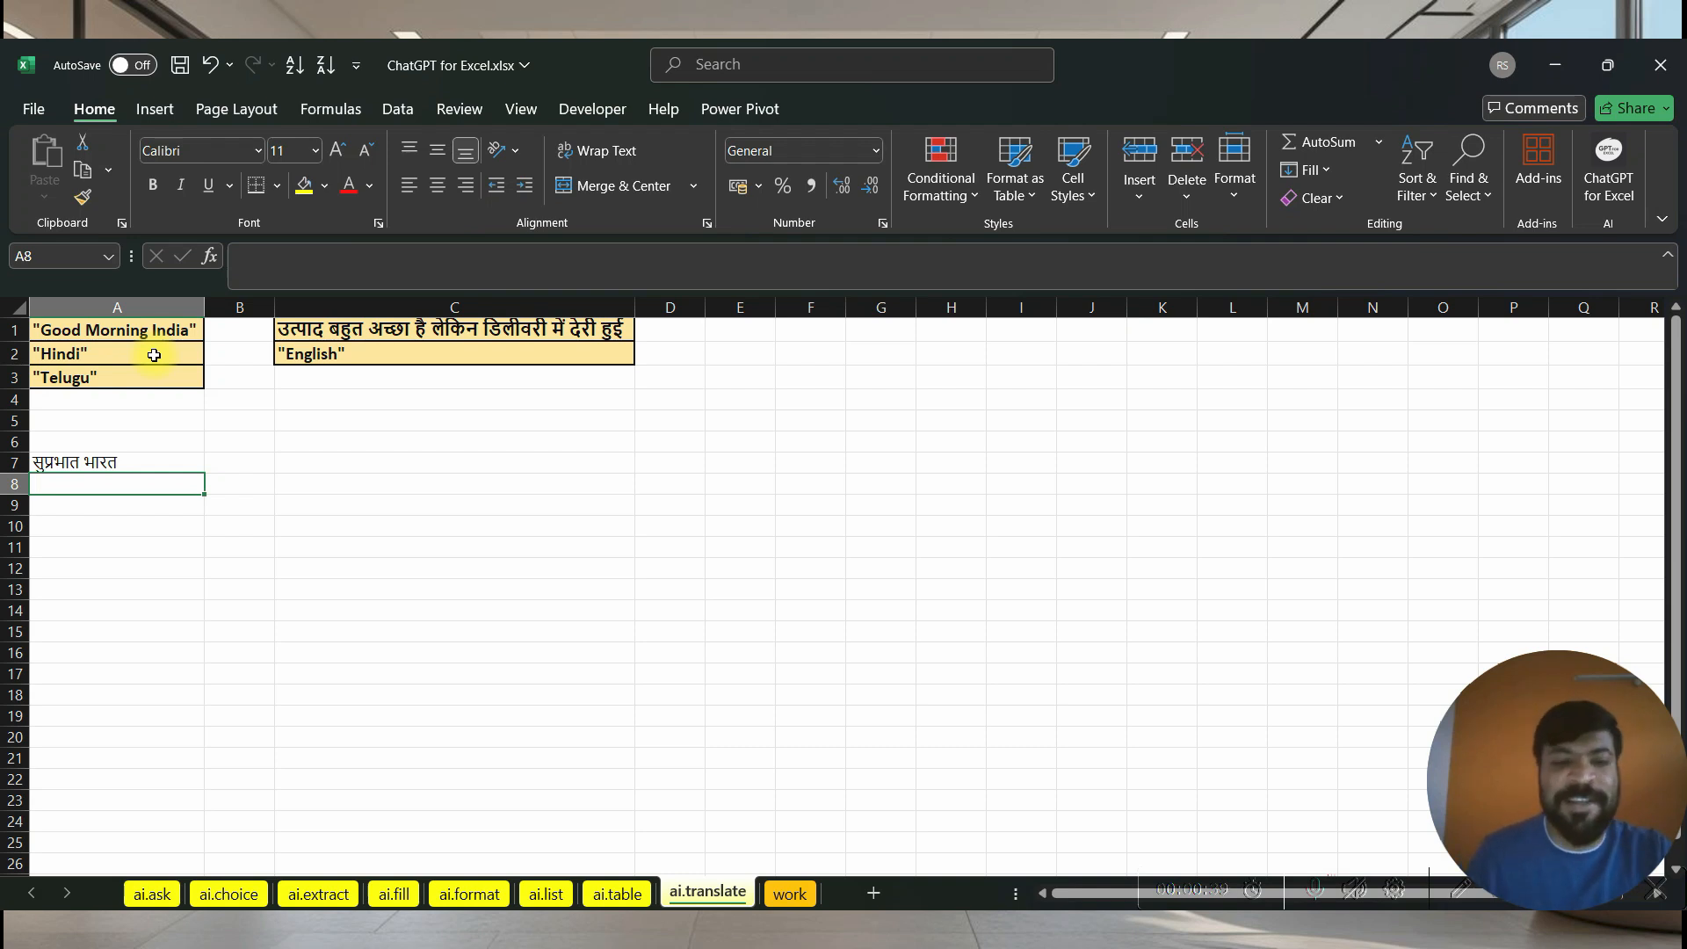
- Translate the "Good Morning India" text into Telugu in A8 with =AI.TRANSLATE(A1,A3)
type("=")
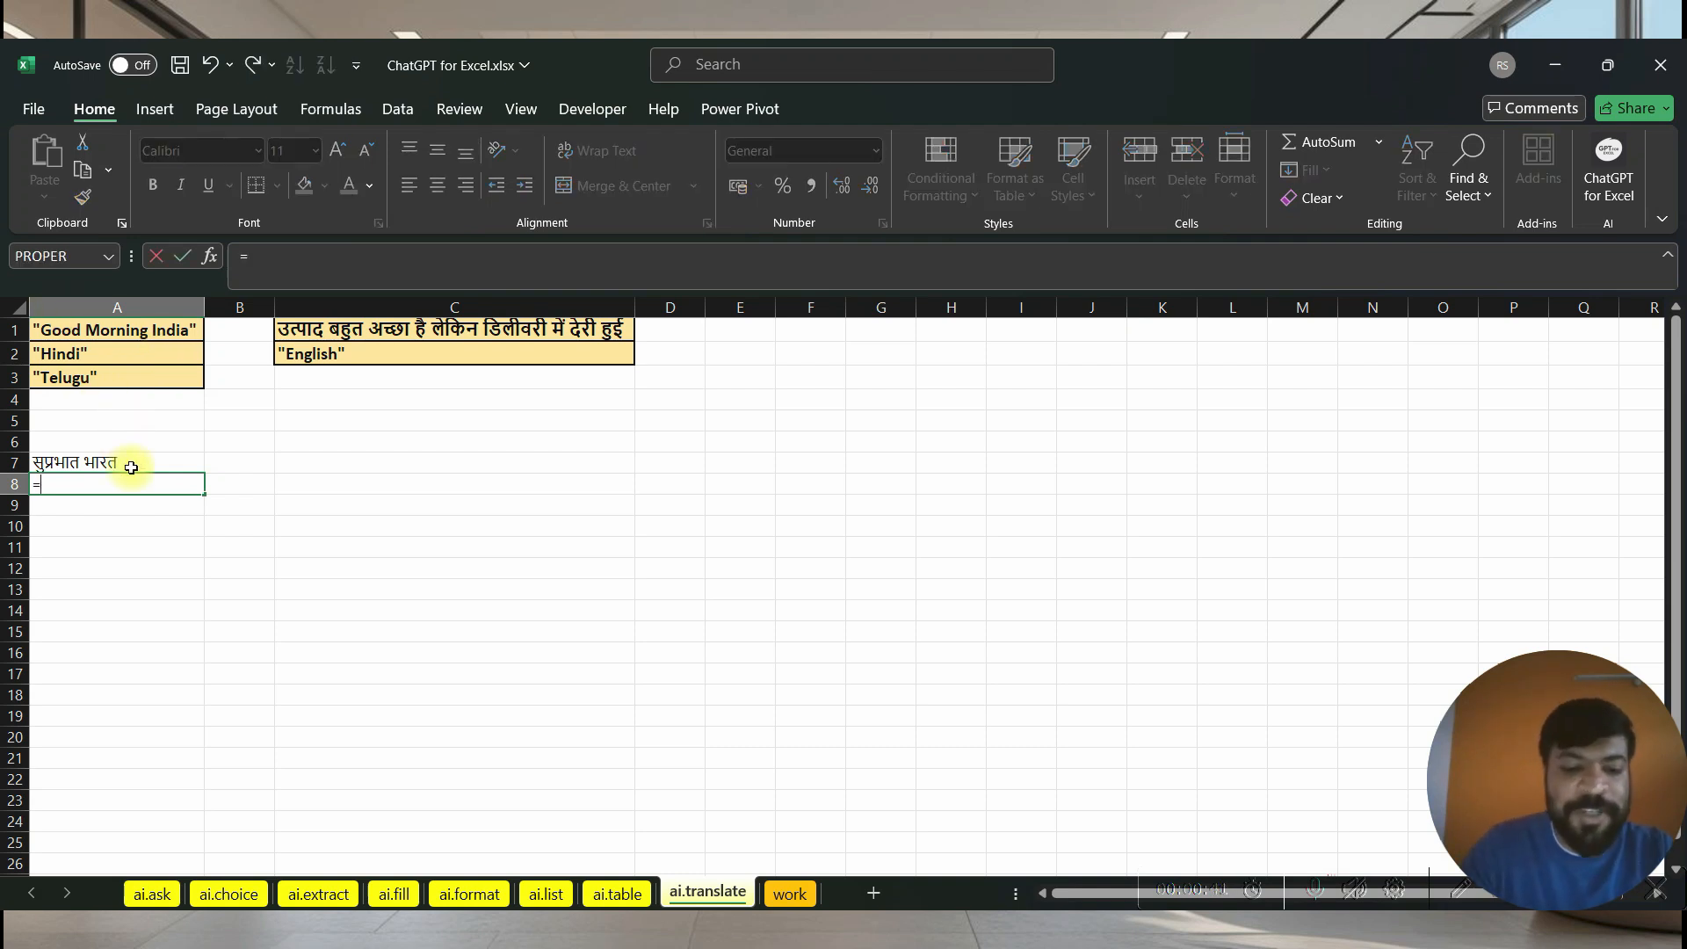
type("ai")
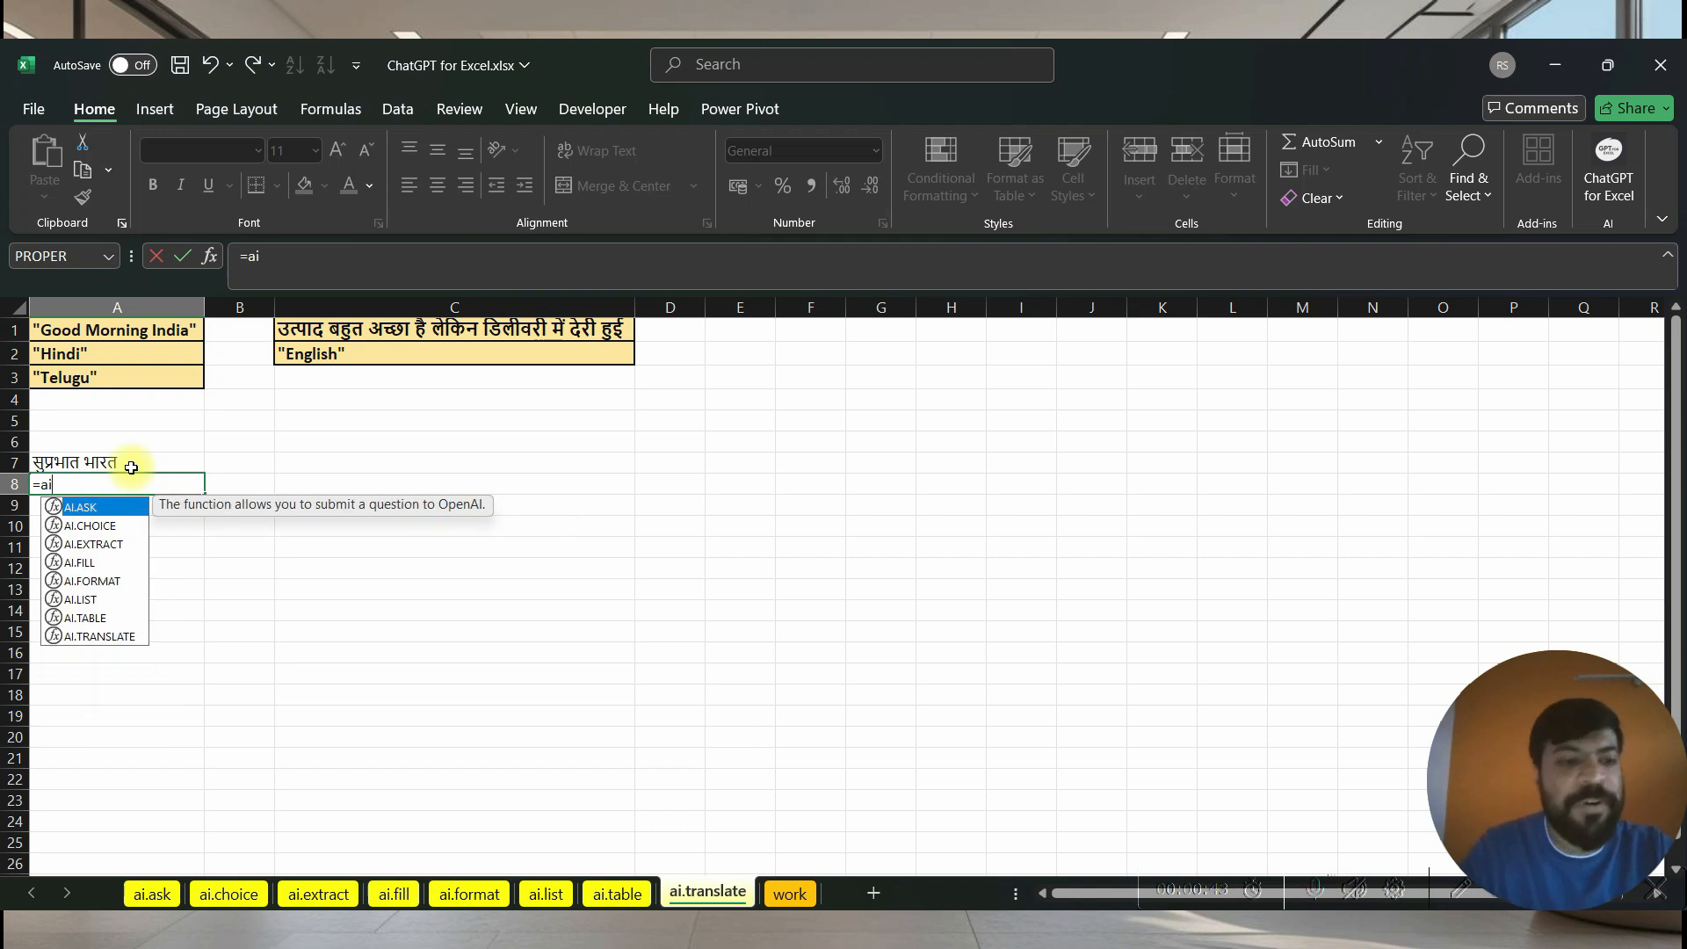
key("Down")
key("Down")
key("Down")
key("Down")
key("Down")
key("Down")
key("Down")
key("Tab")
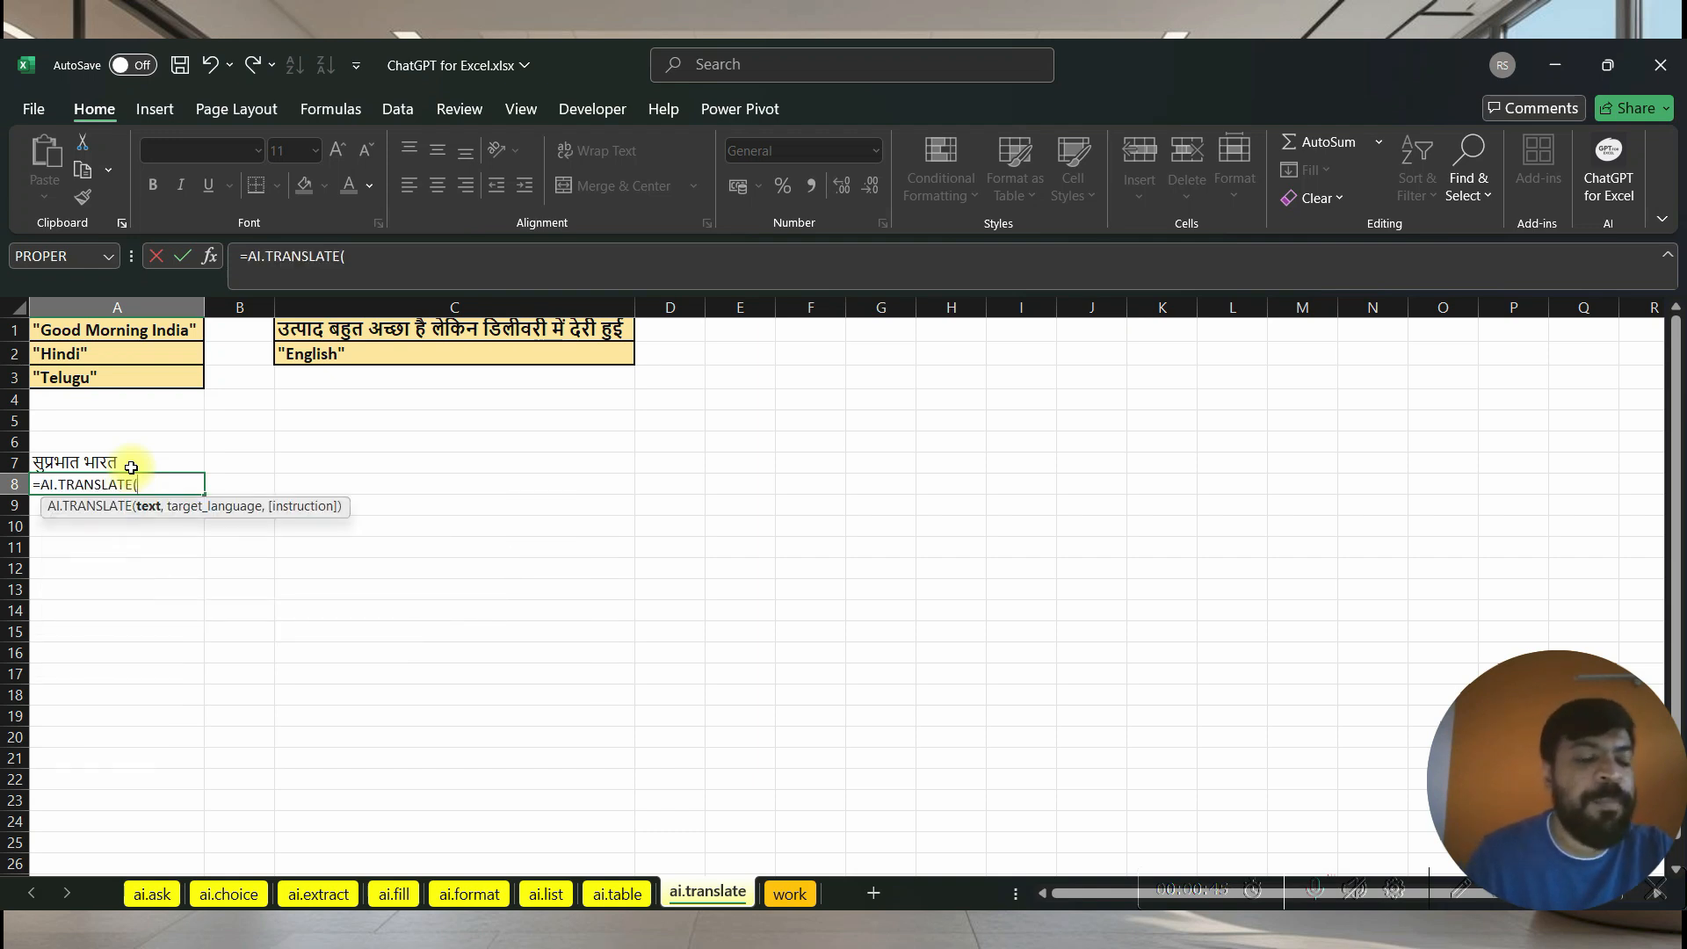
left_click(110, 332)
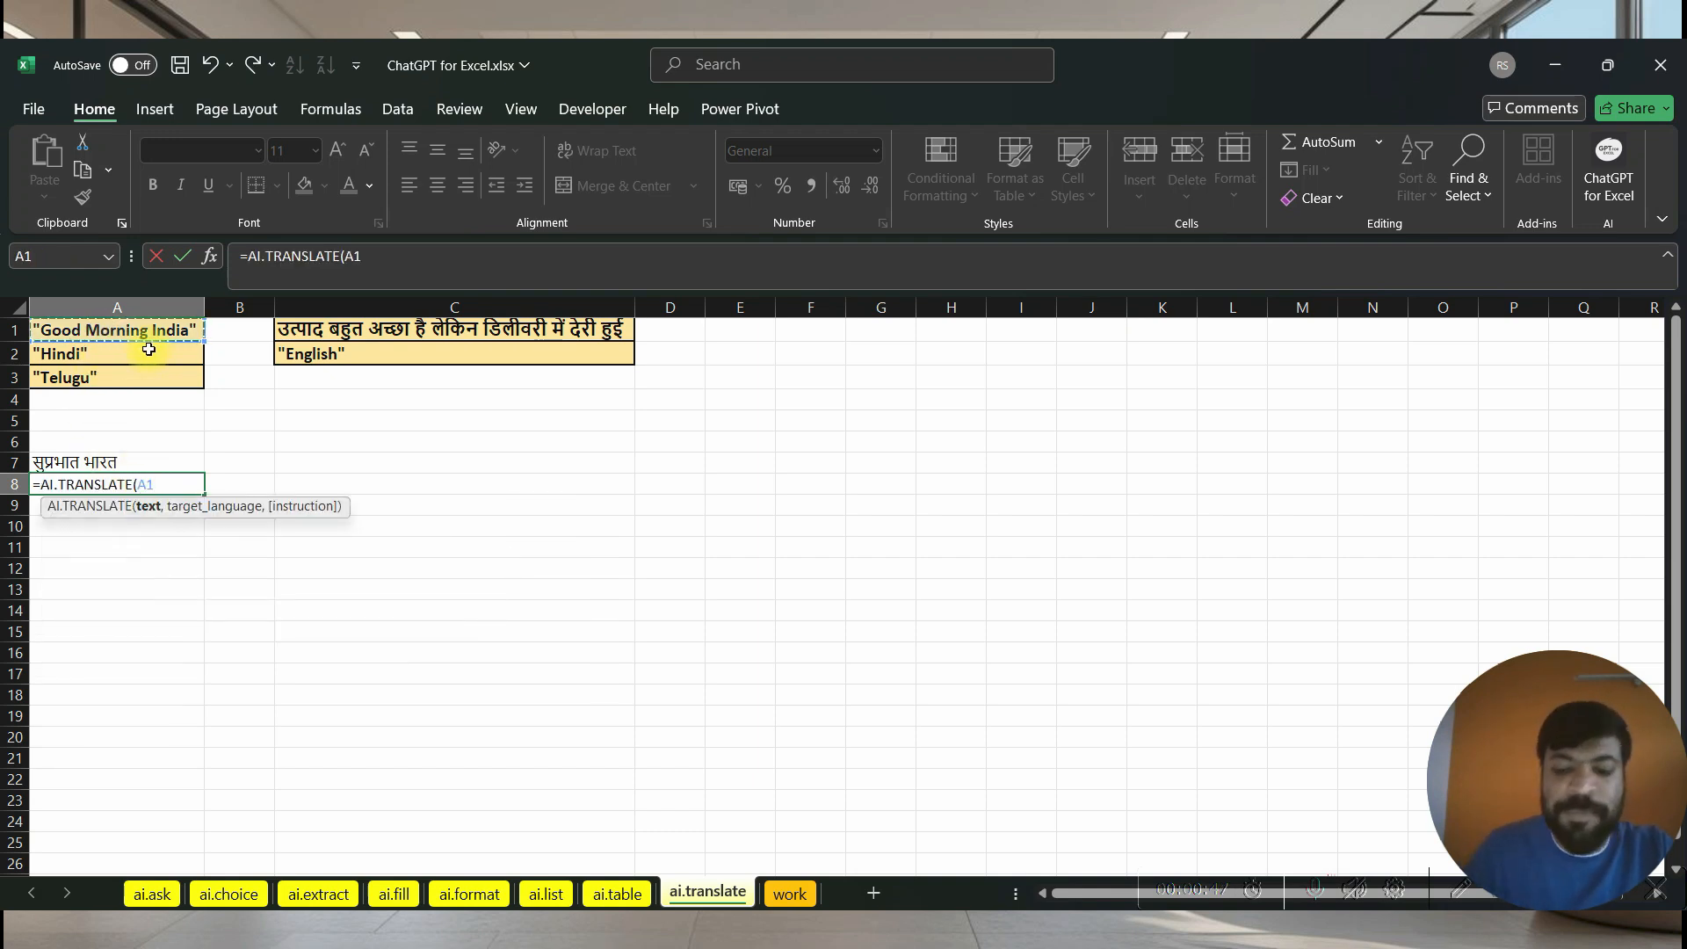
type(",")
left_click(117, 380)
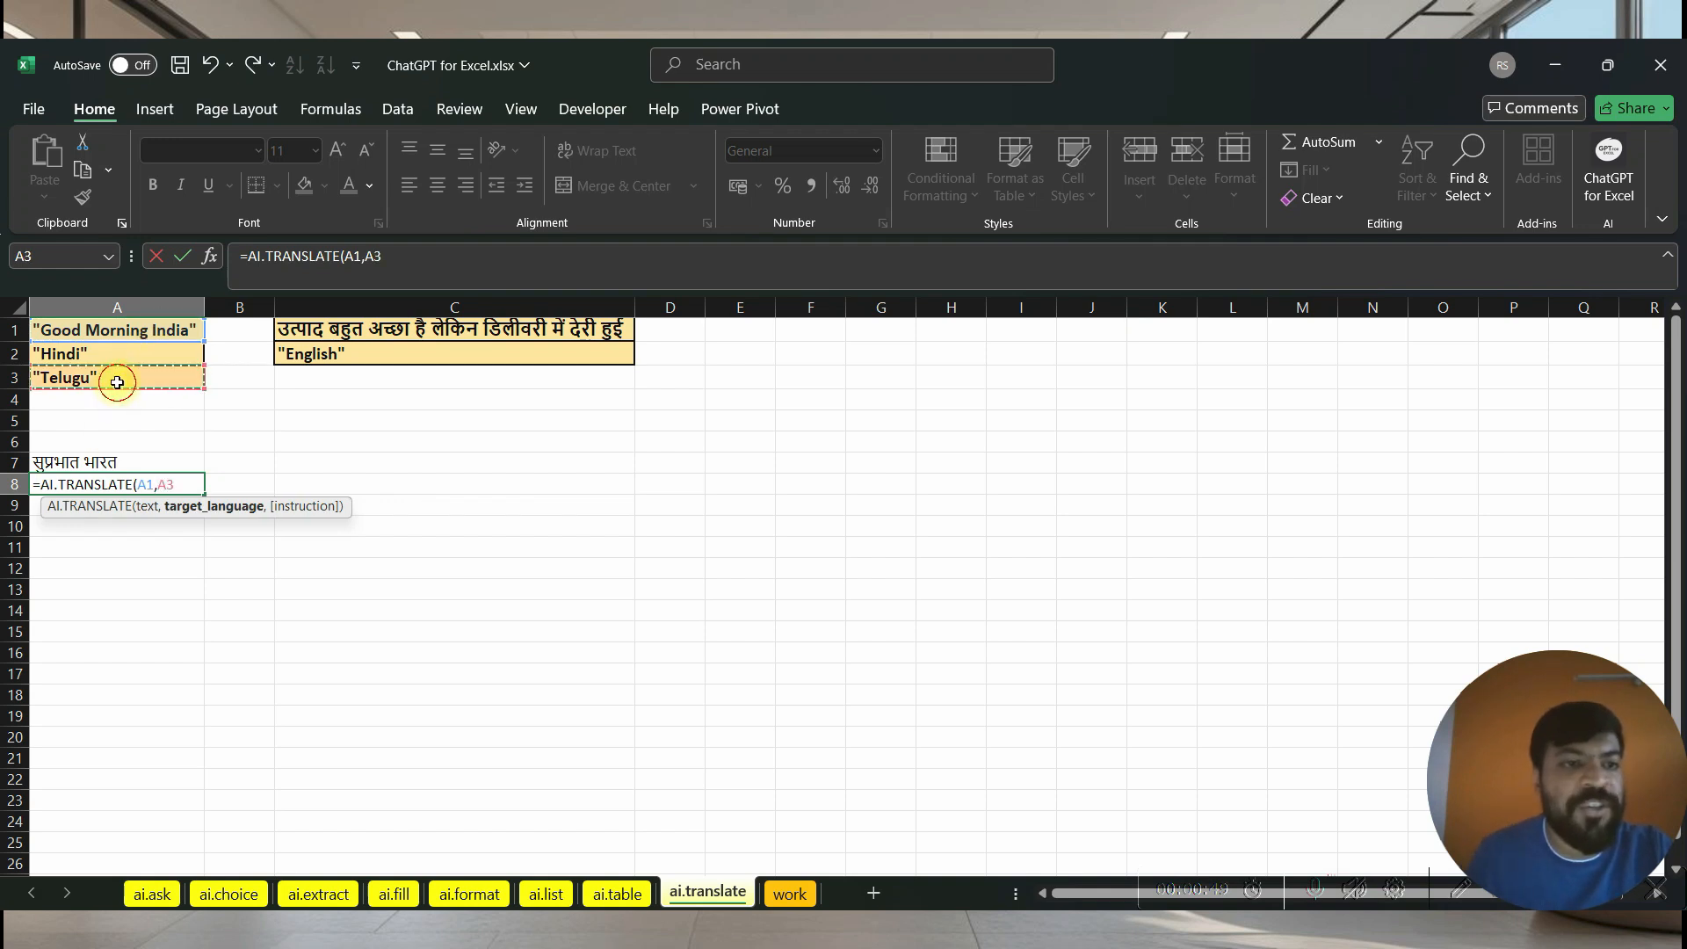
key("Return")
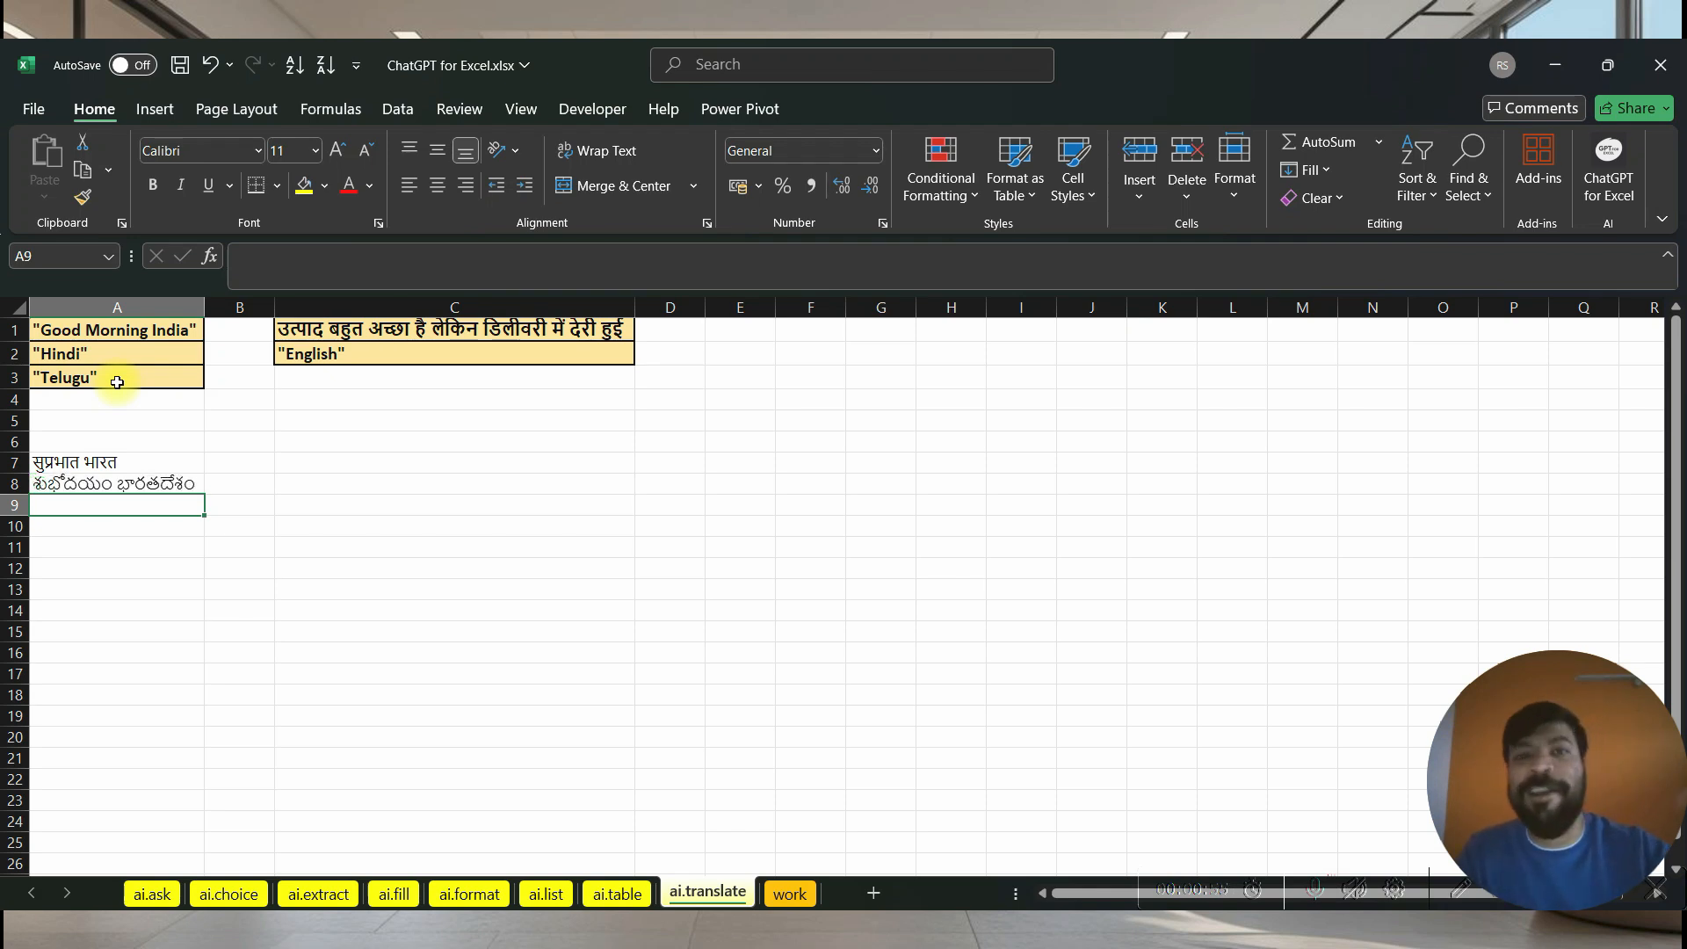
- Go to cell C1 and read the Hindi review sentence
key("Right")
key("Right")
key("Right")
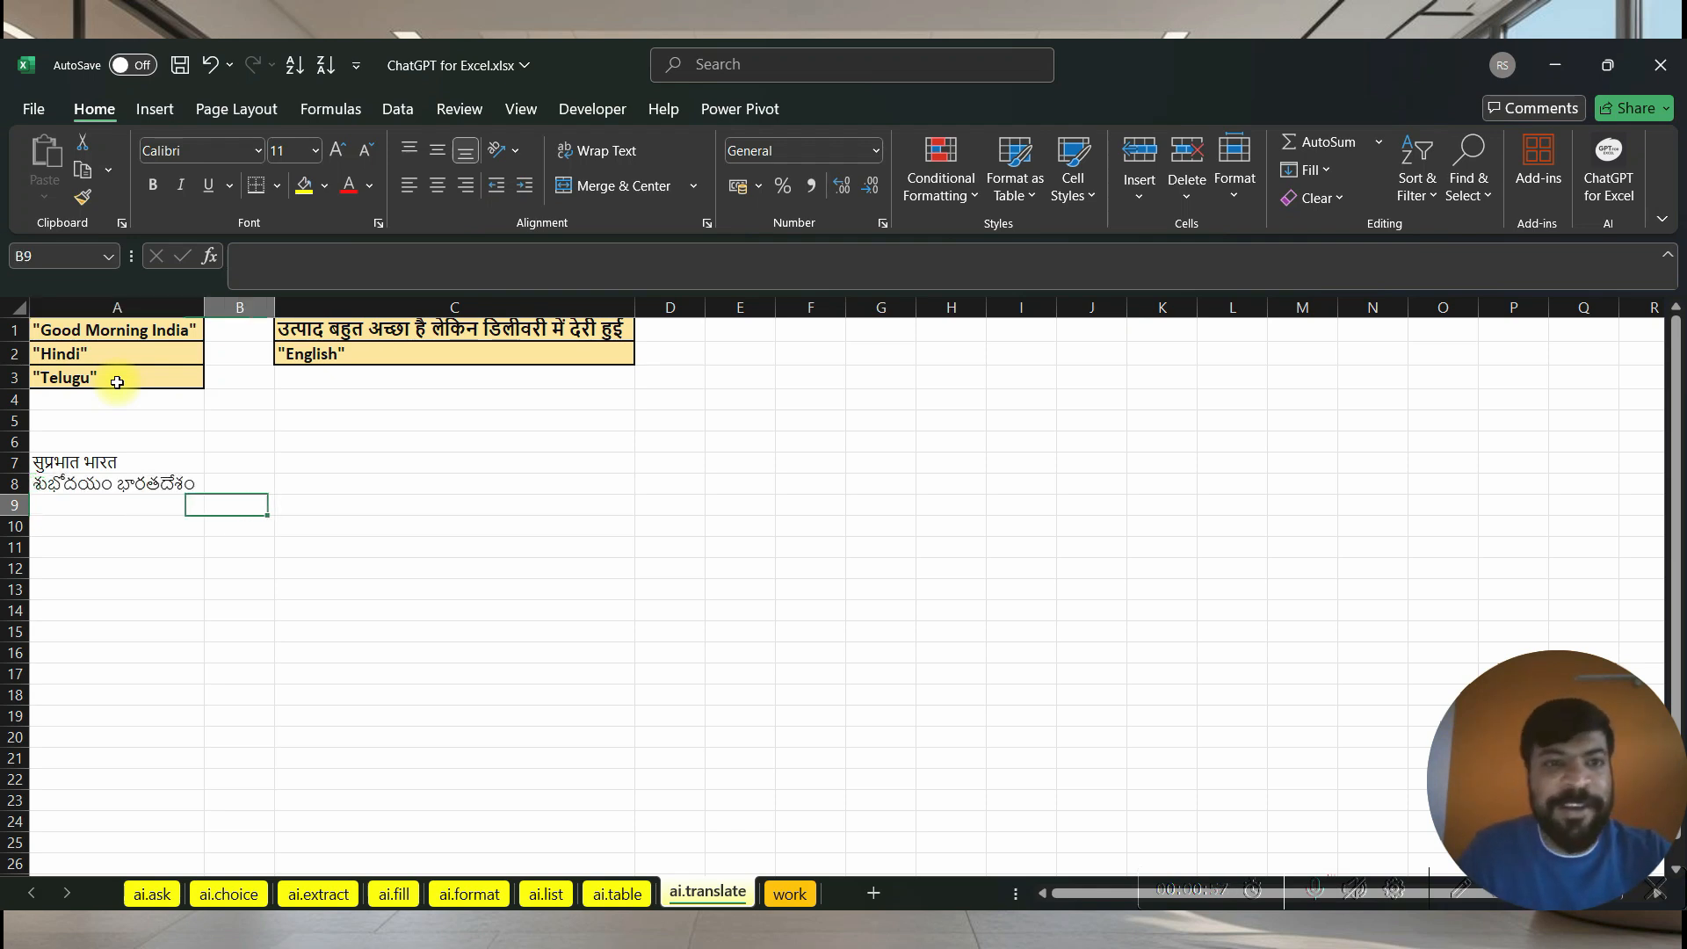
key("Left")
key("Up")
key("Up")
key("Up")
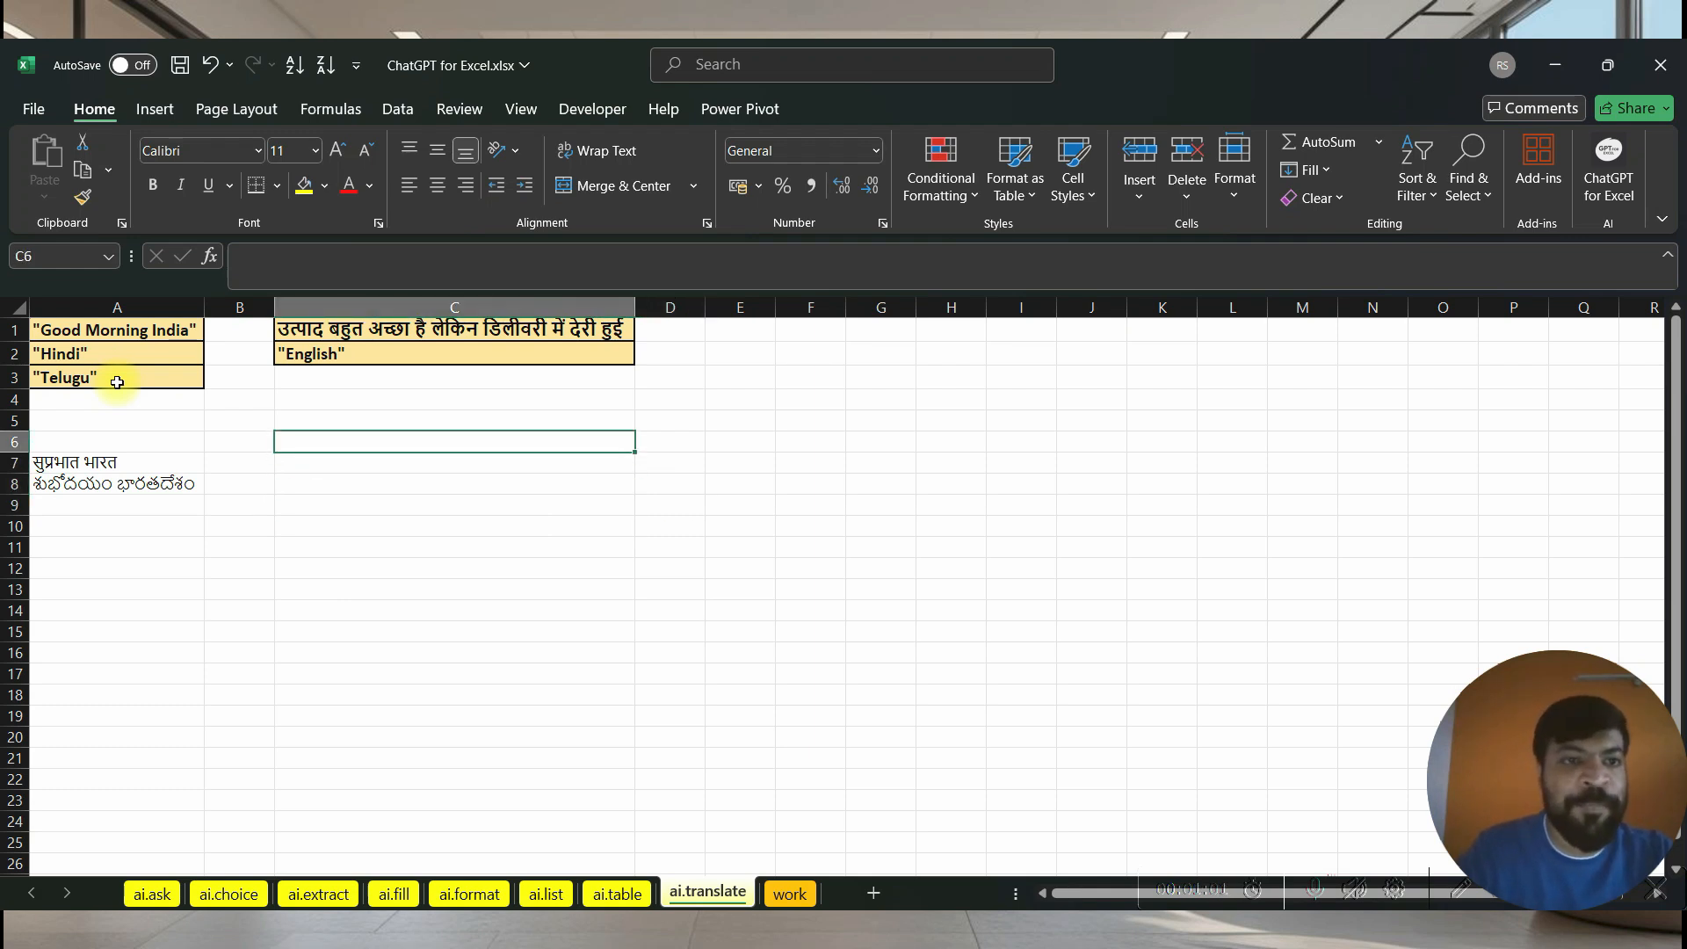
key("Up")
key("Up")
key("Up")
key("Up")
key("Up")
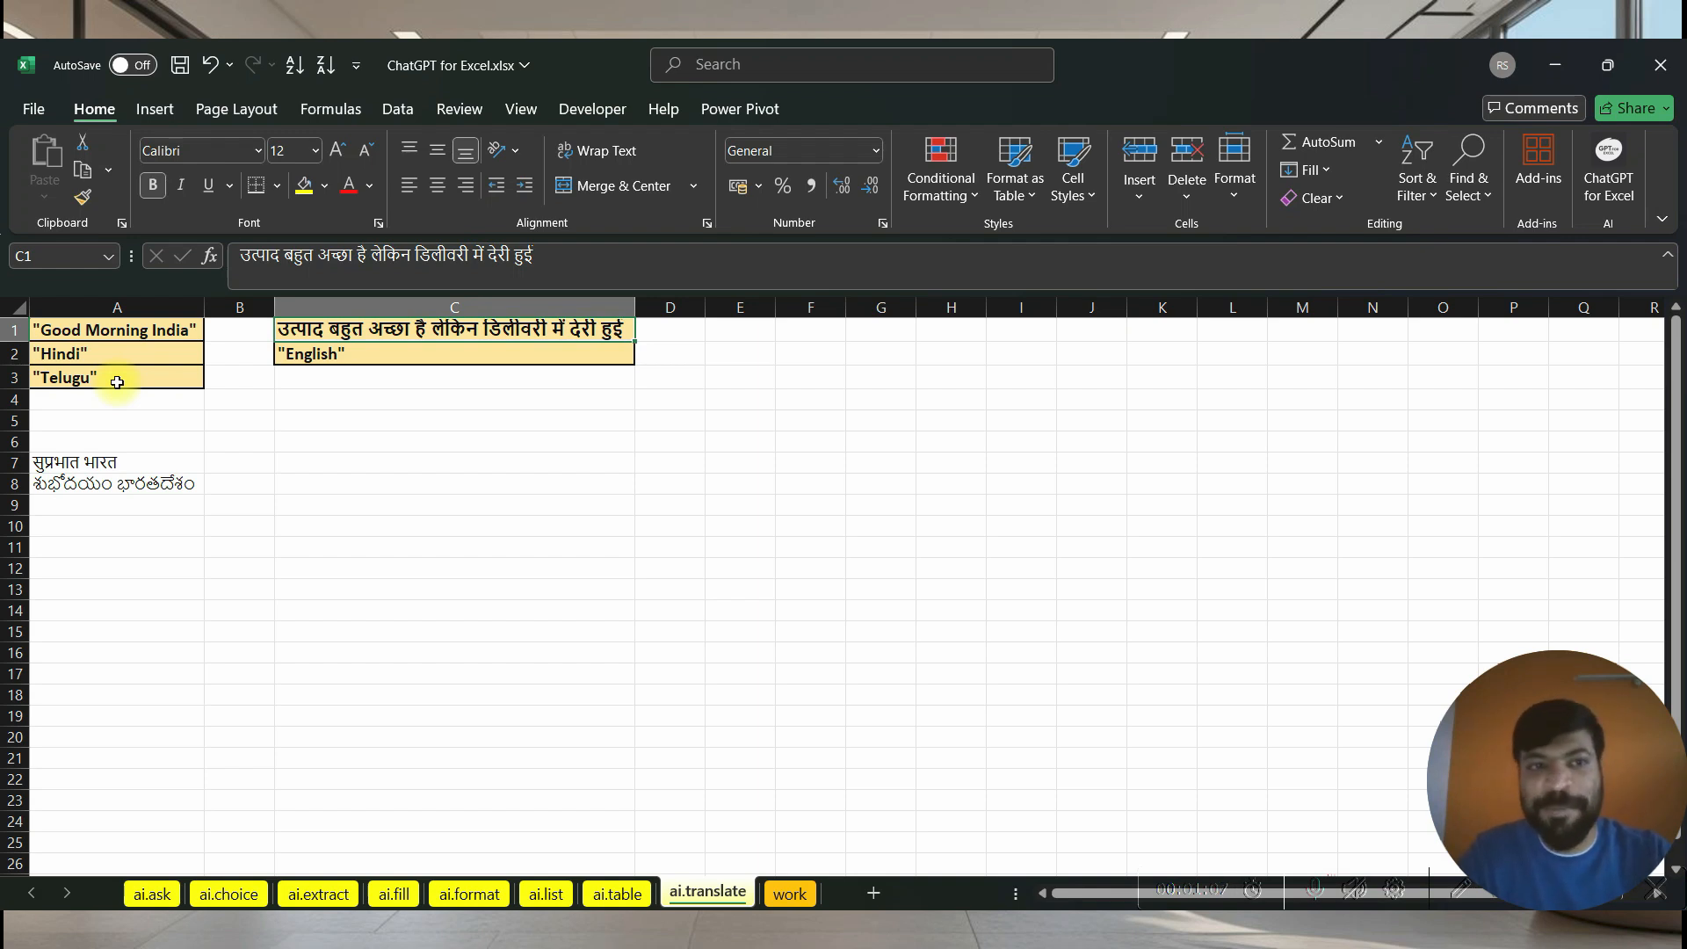
- Translate the Hindi review sentence into English in C7 with =AI.TRANSLATE(C1,C2)
key("Down")
key("Down")
key("Down")
key("Down")
key("Down")
key("Down")
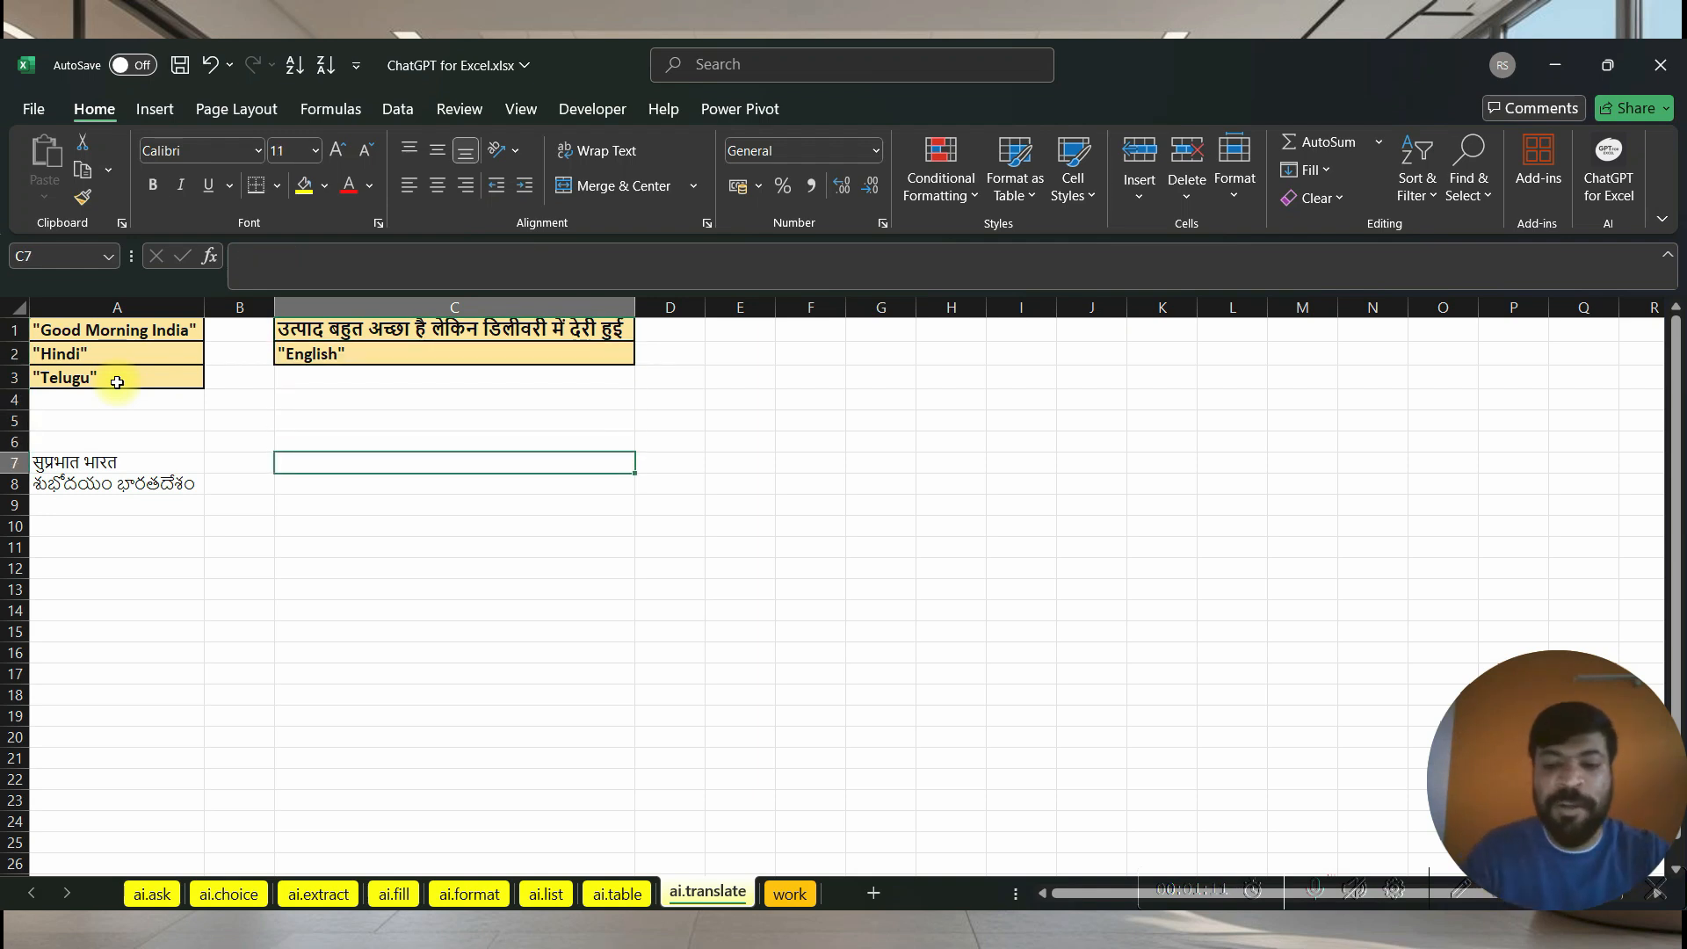
type("=ai")
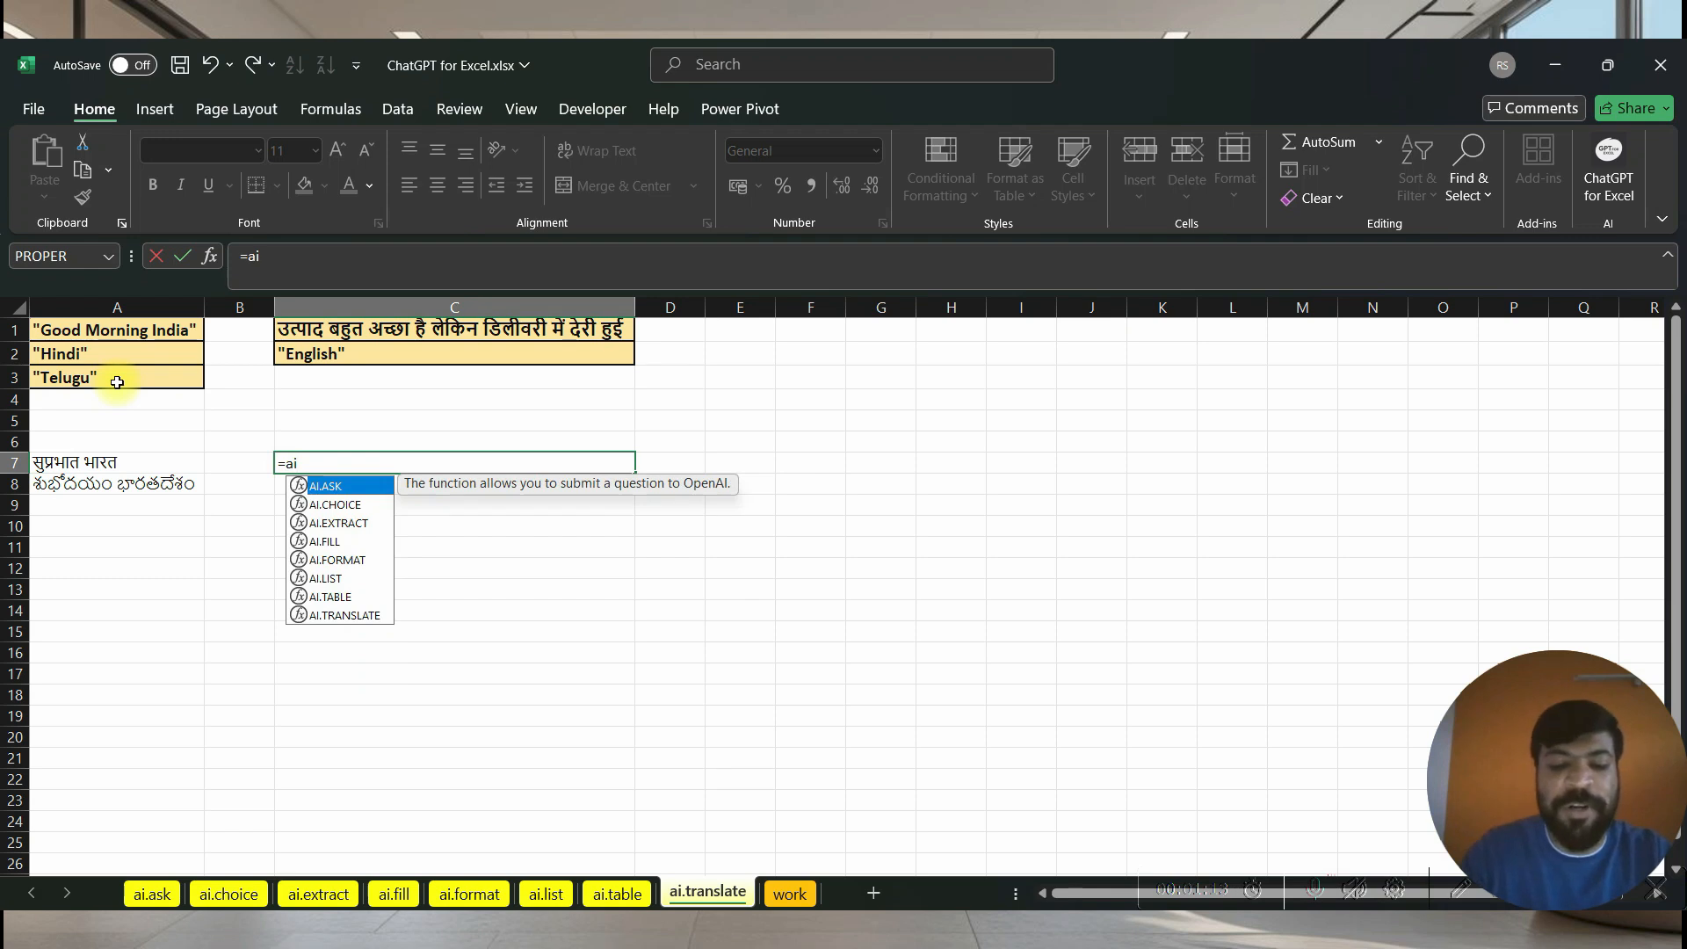
type(".t")
key("Down")
key("Tab")
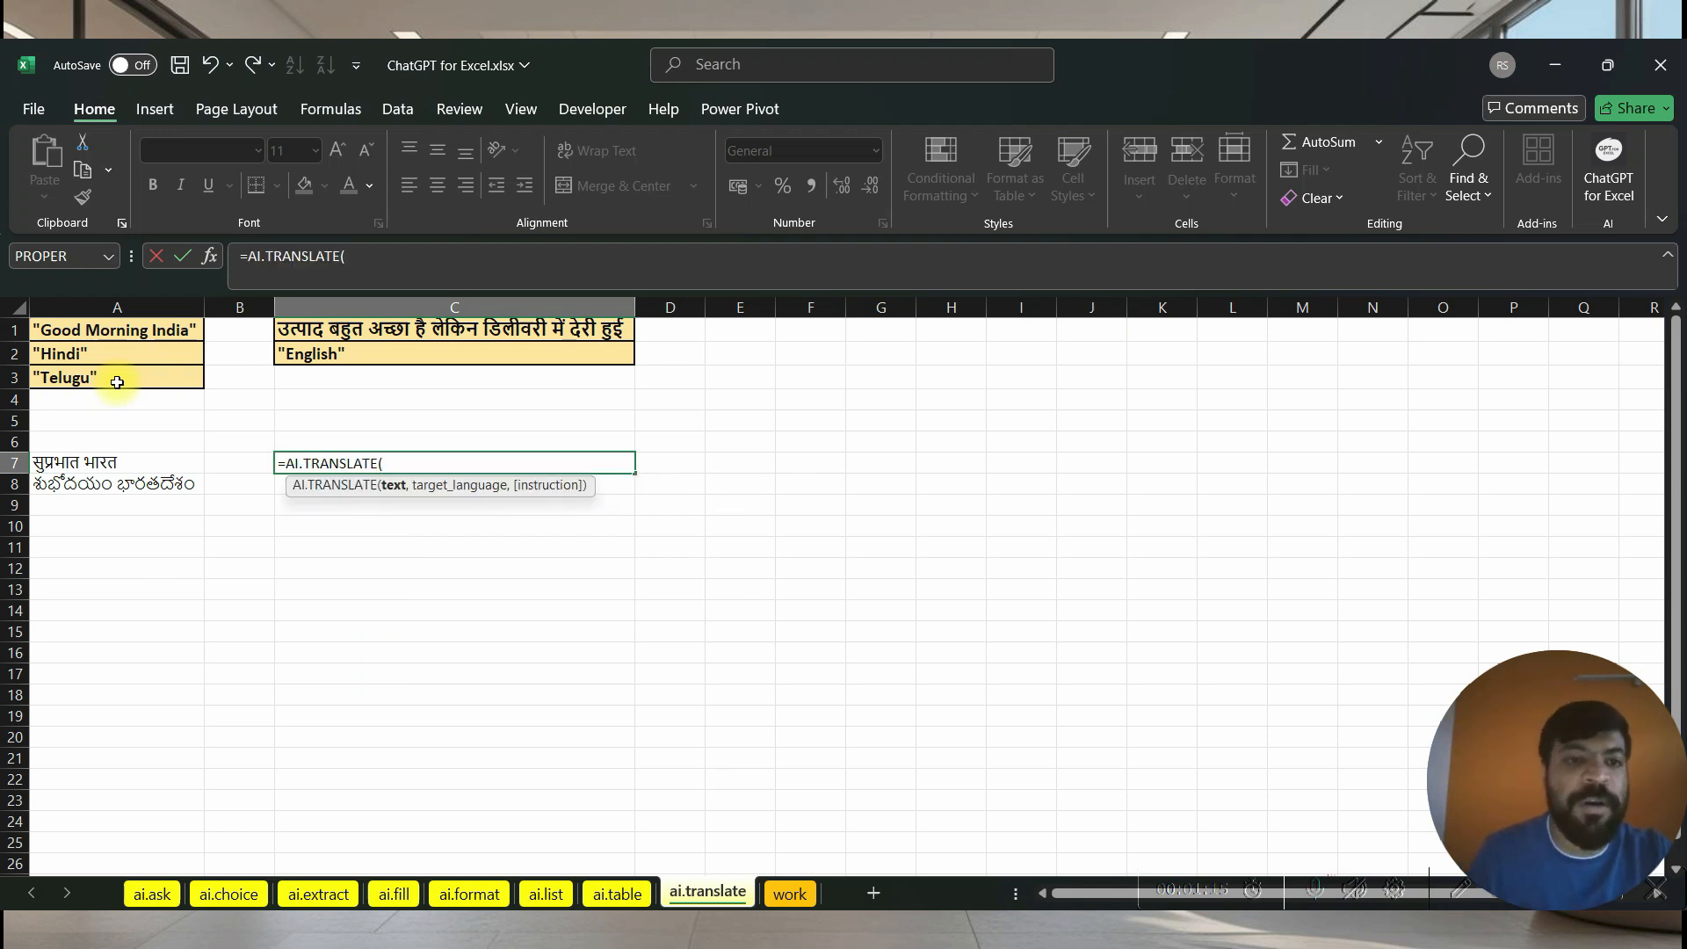
left_click(365, 332)
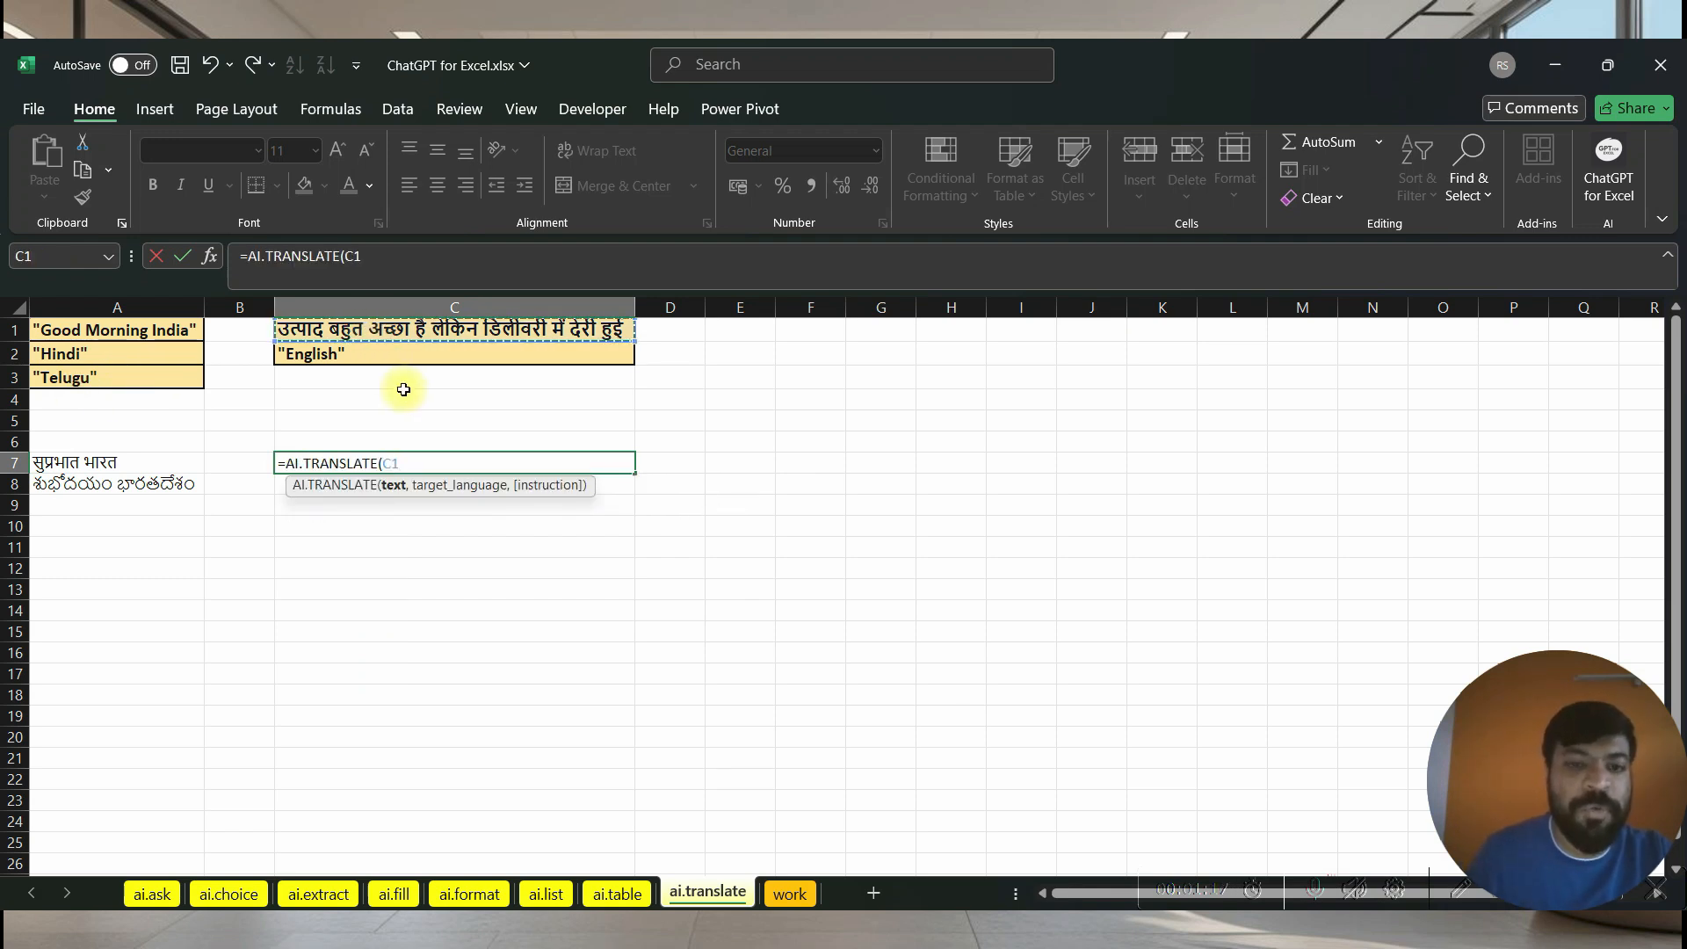
type(",")
left_click(393, 357)
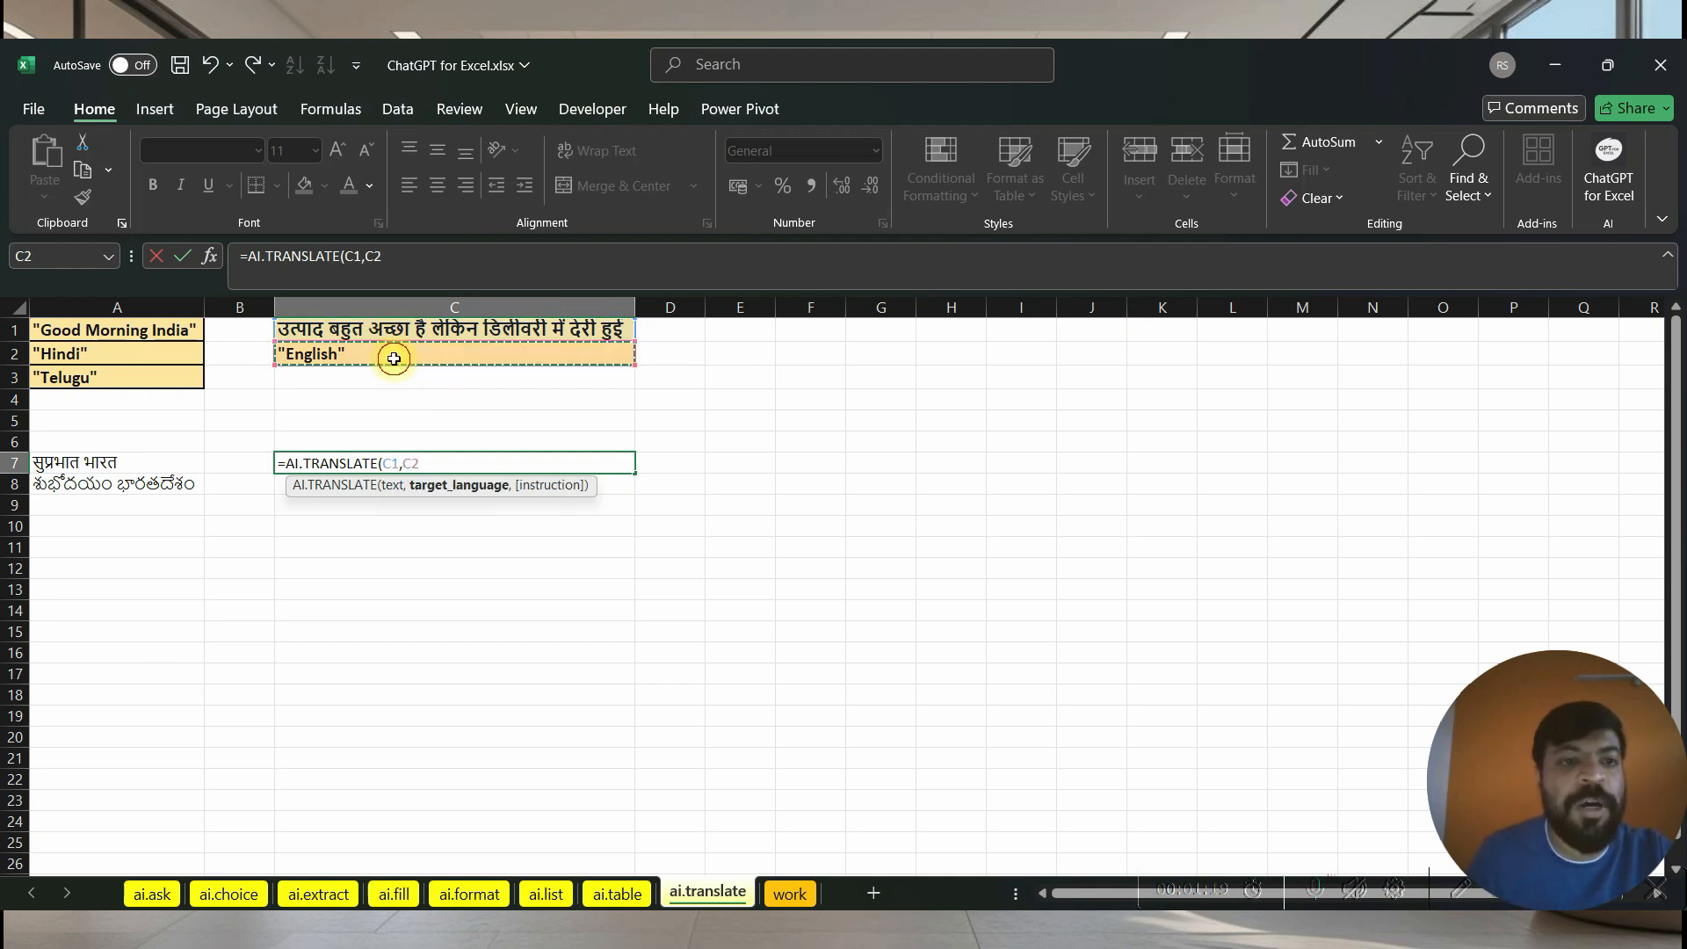
type(")")
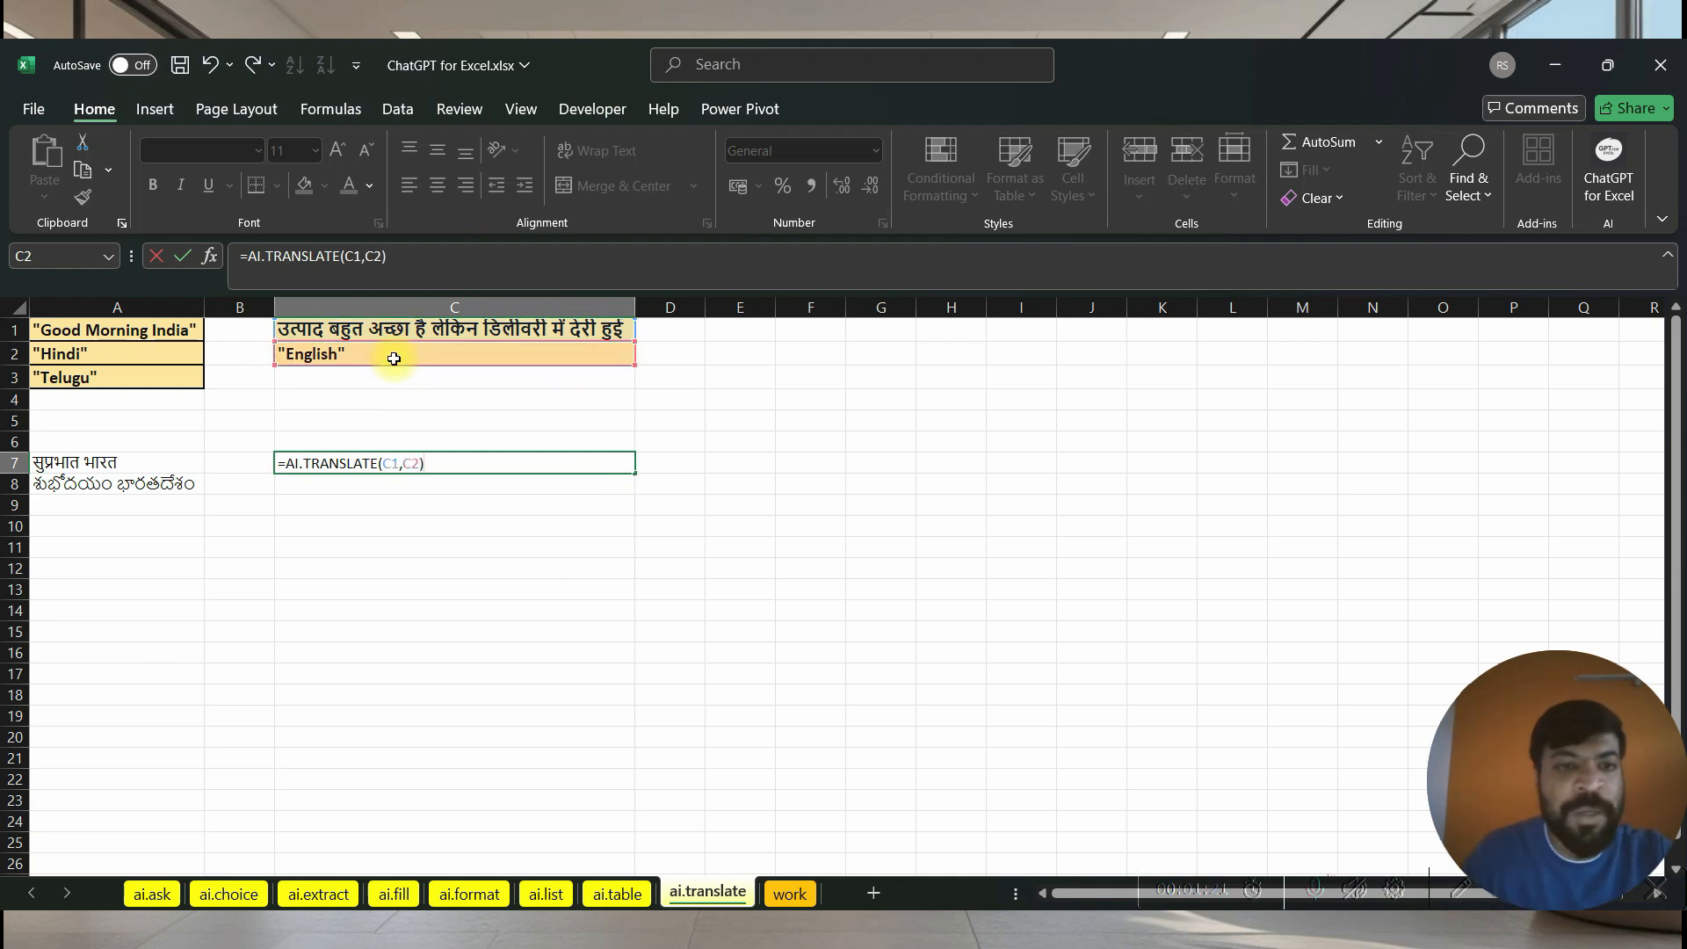
key("Return")
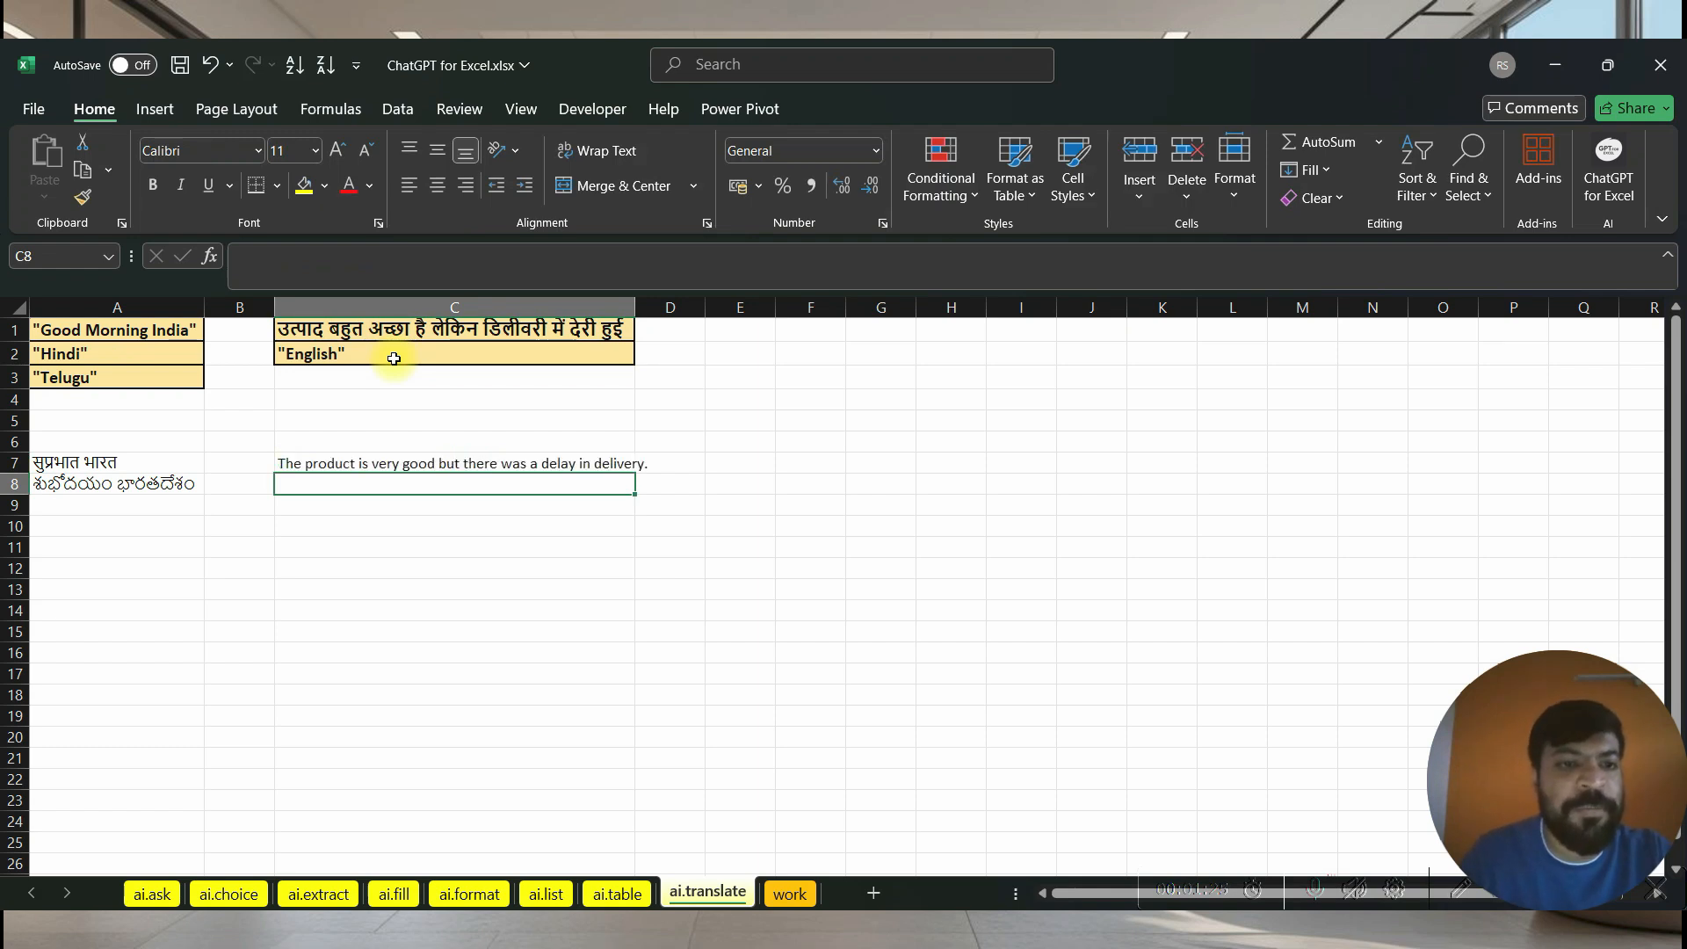
key("Up")
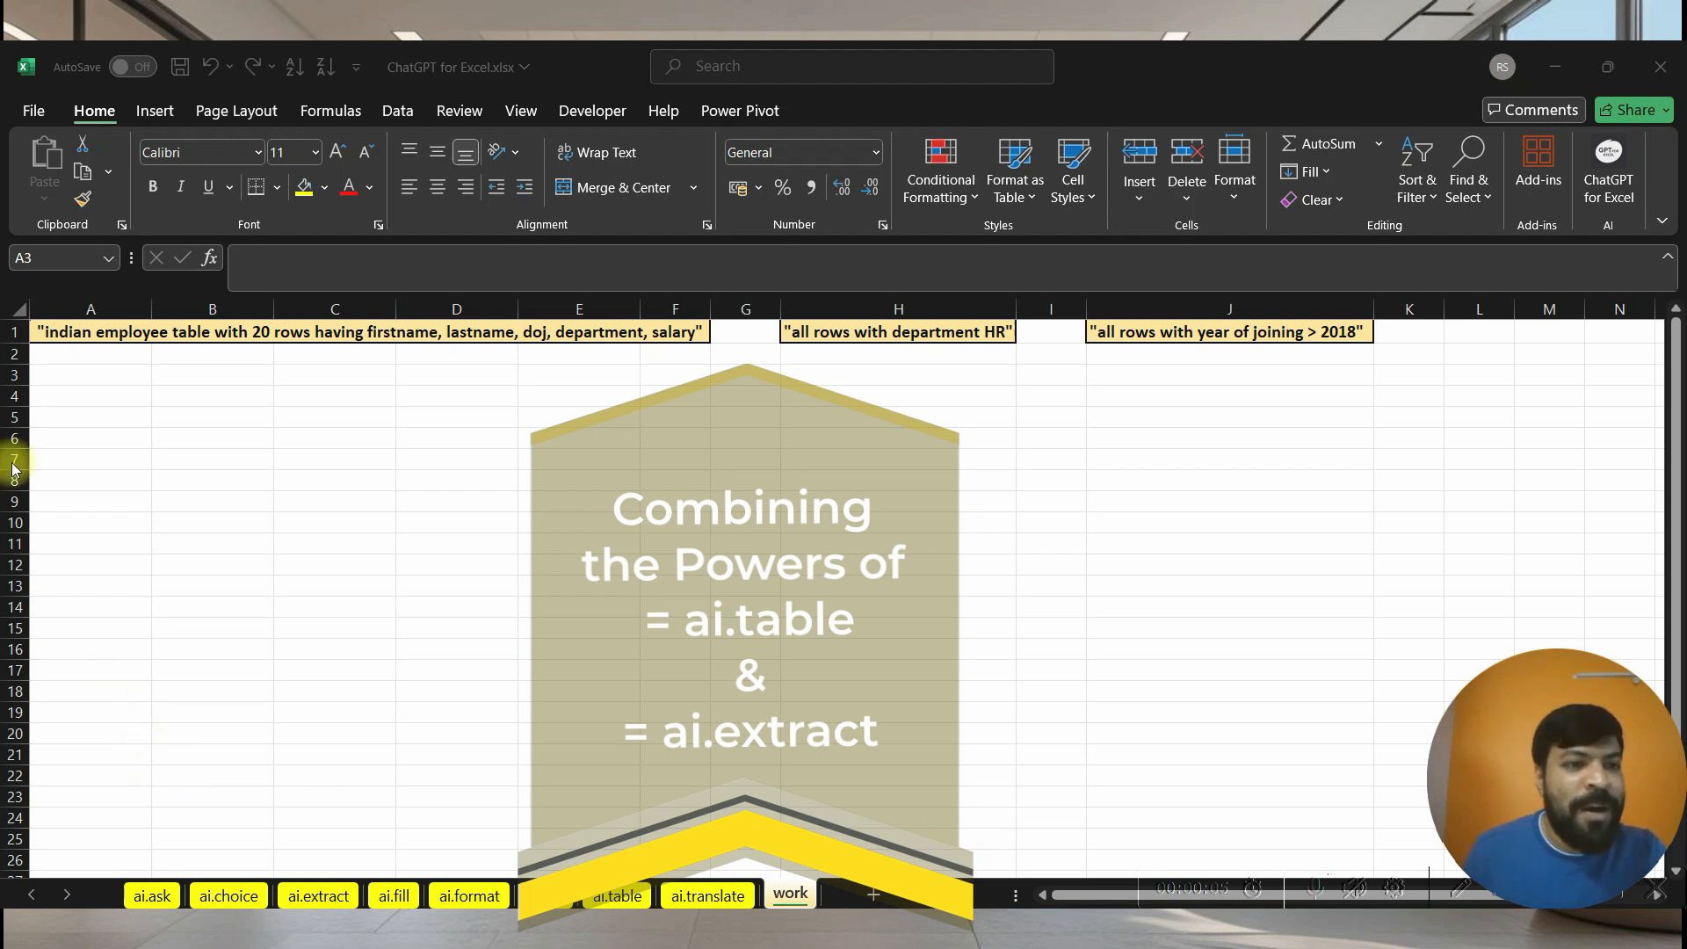
- Generate the 20-row Indian employee table in A3 of the work sheet with =AI.TABLE(A1)
left_click(48, 381)
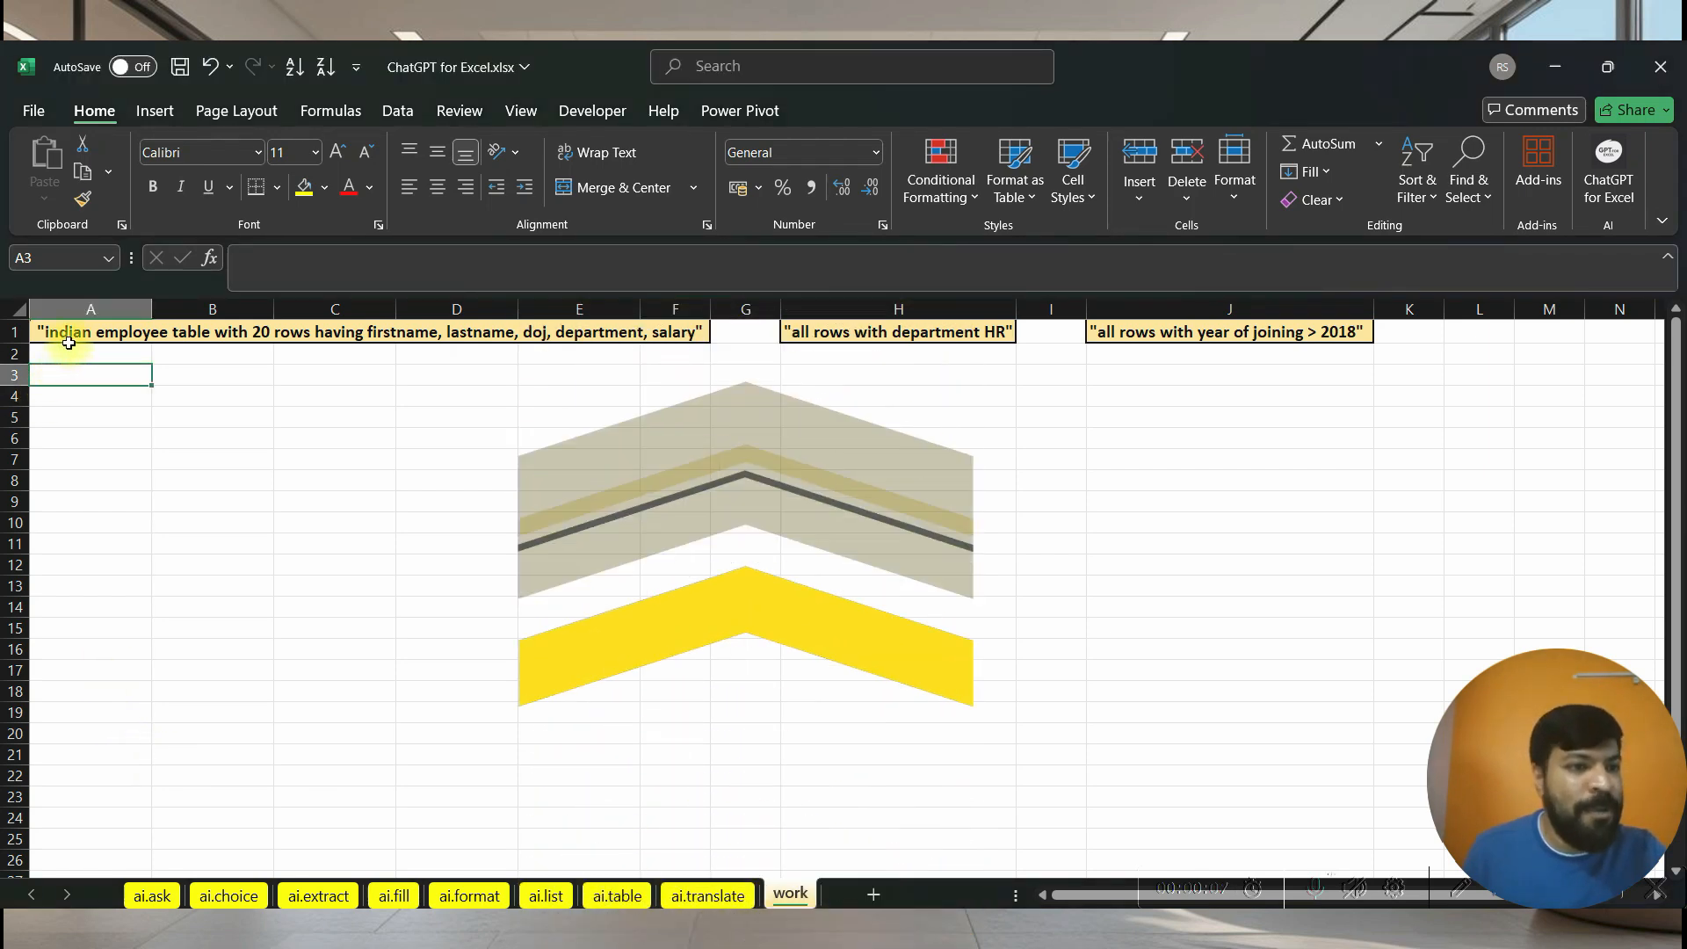
left_click(69, 338)
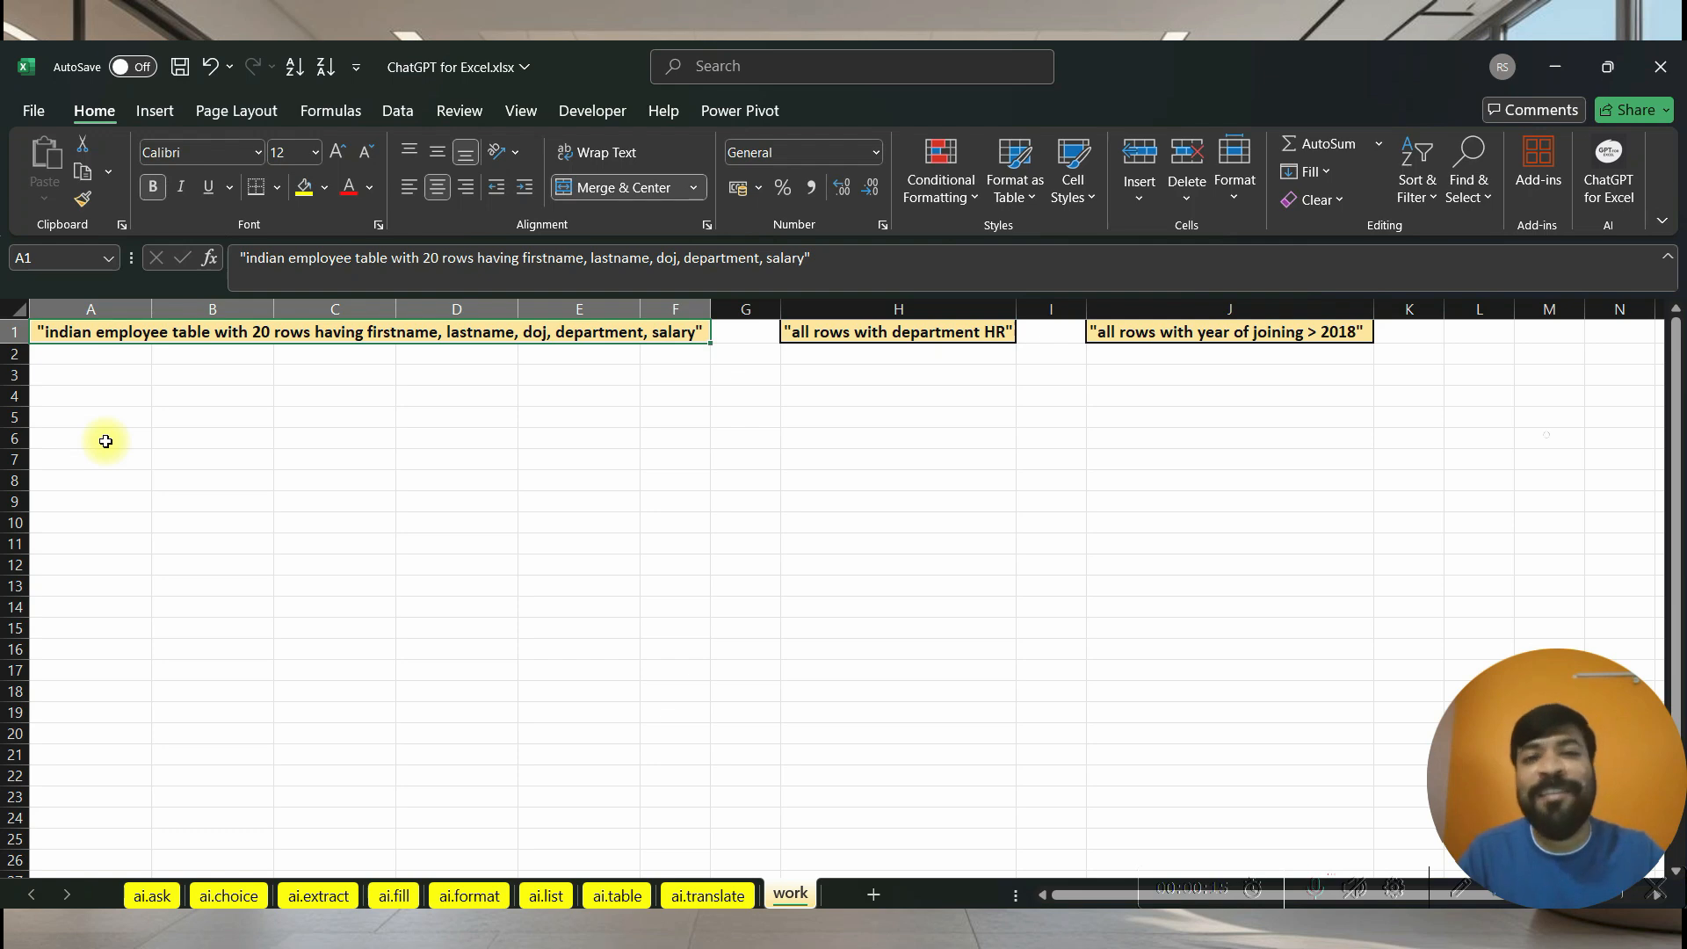
key("Down")
key("Down")
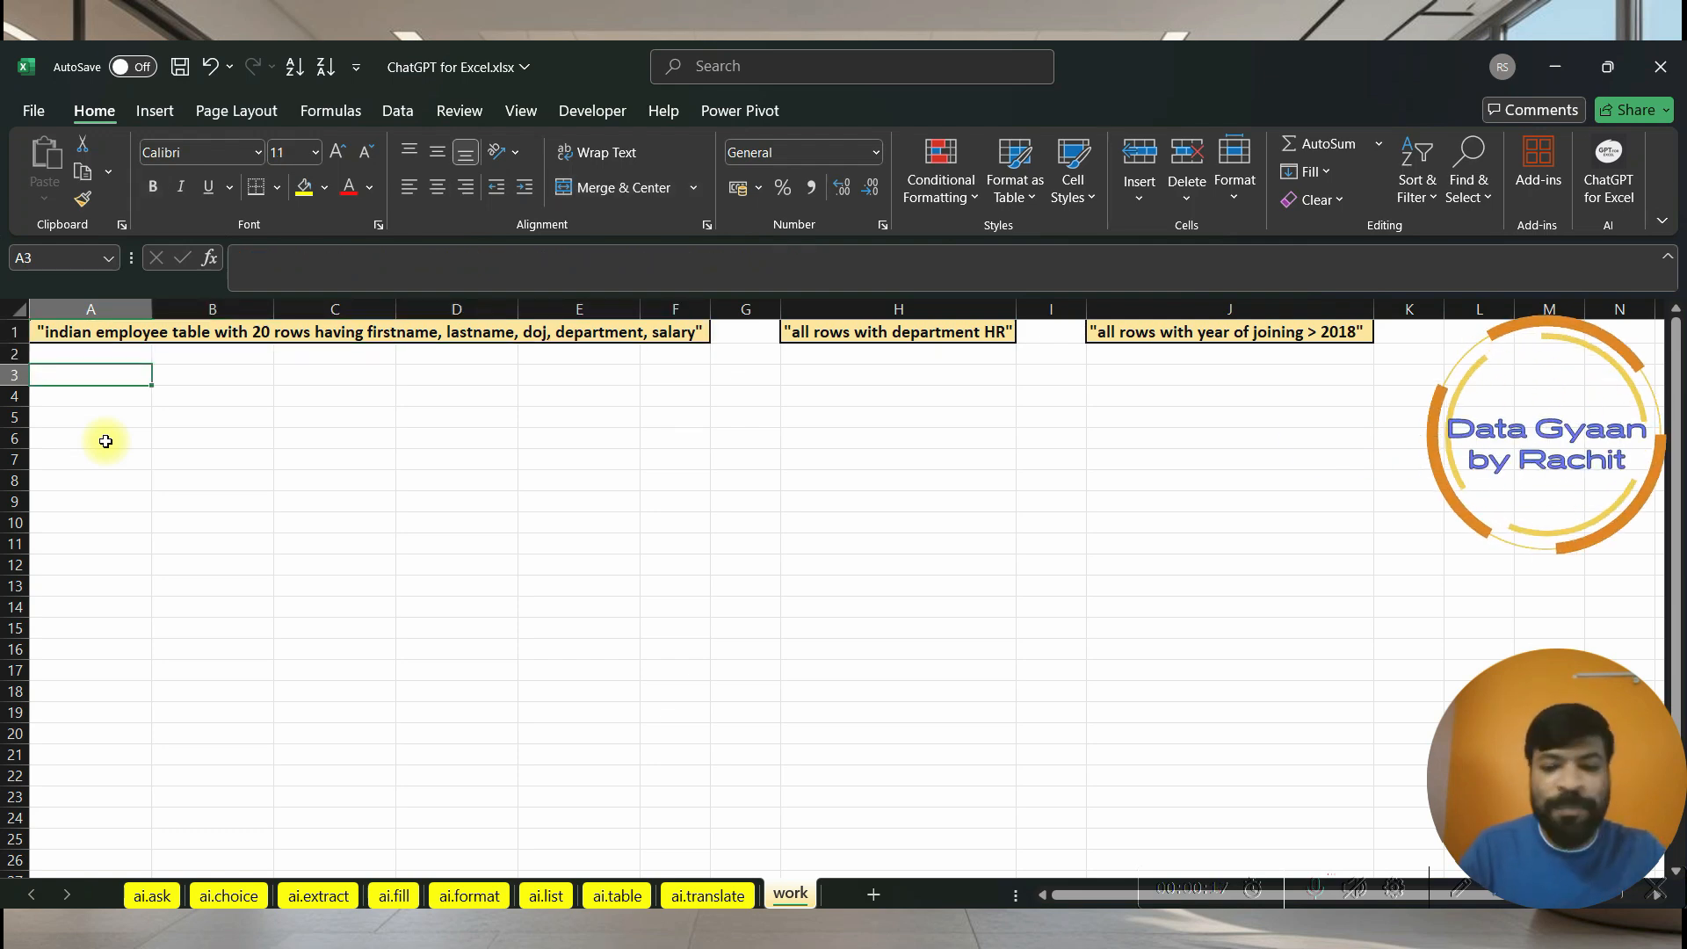
type("=")
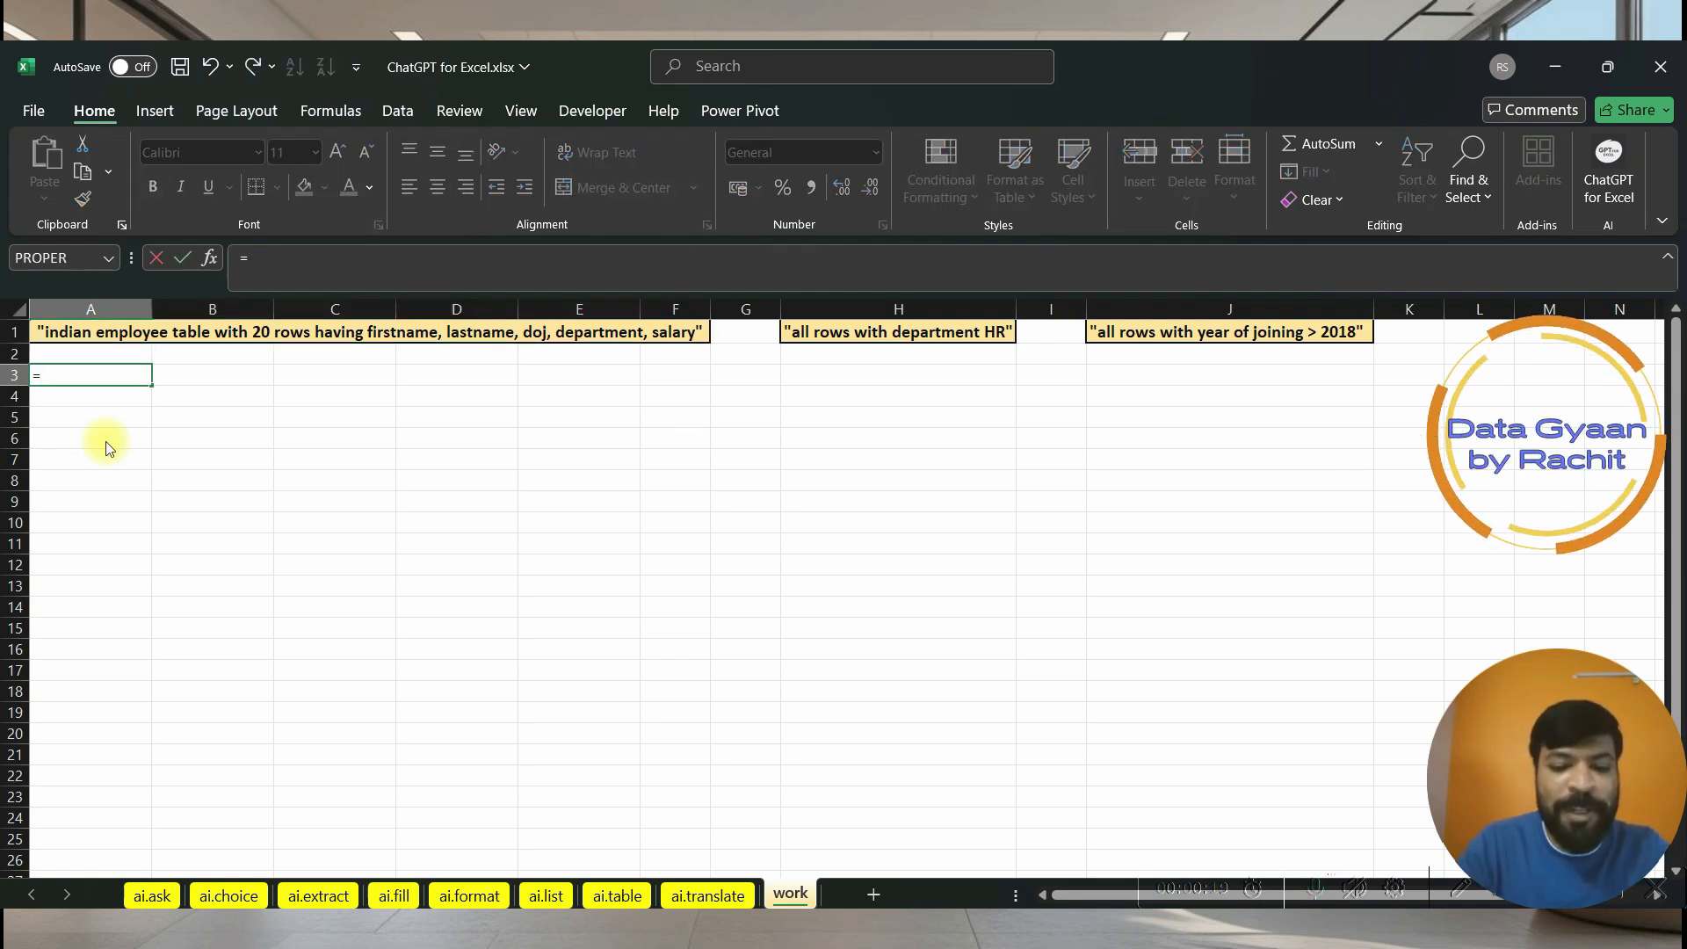
type("ai.t")
key("Tab")
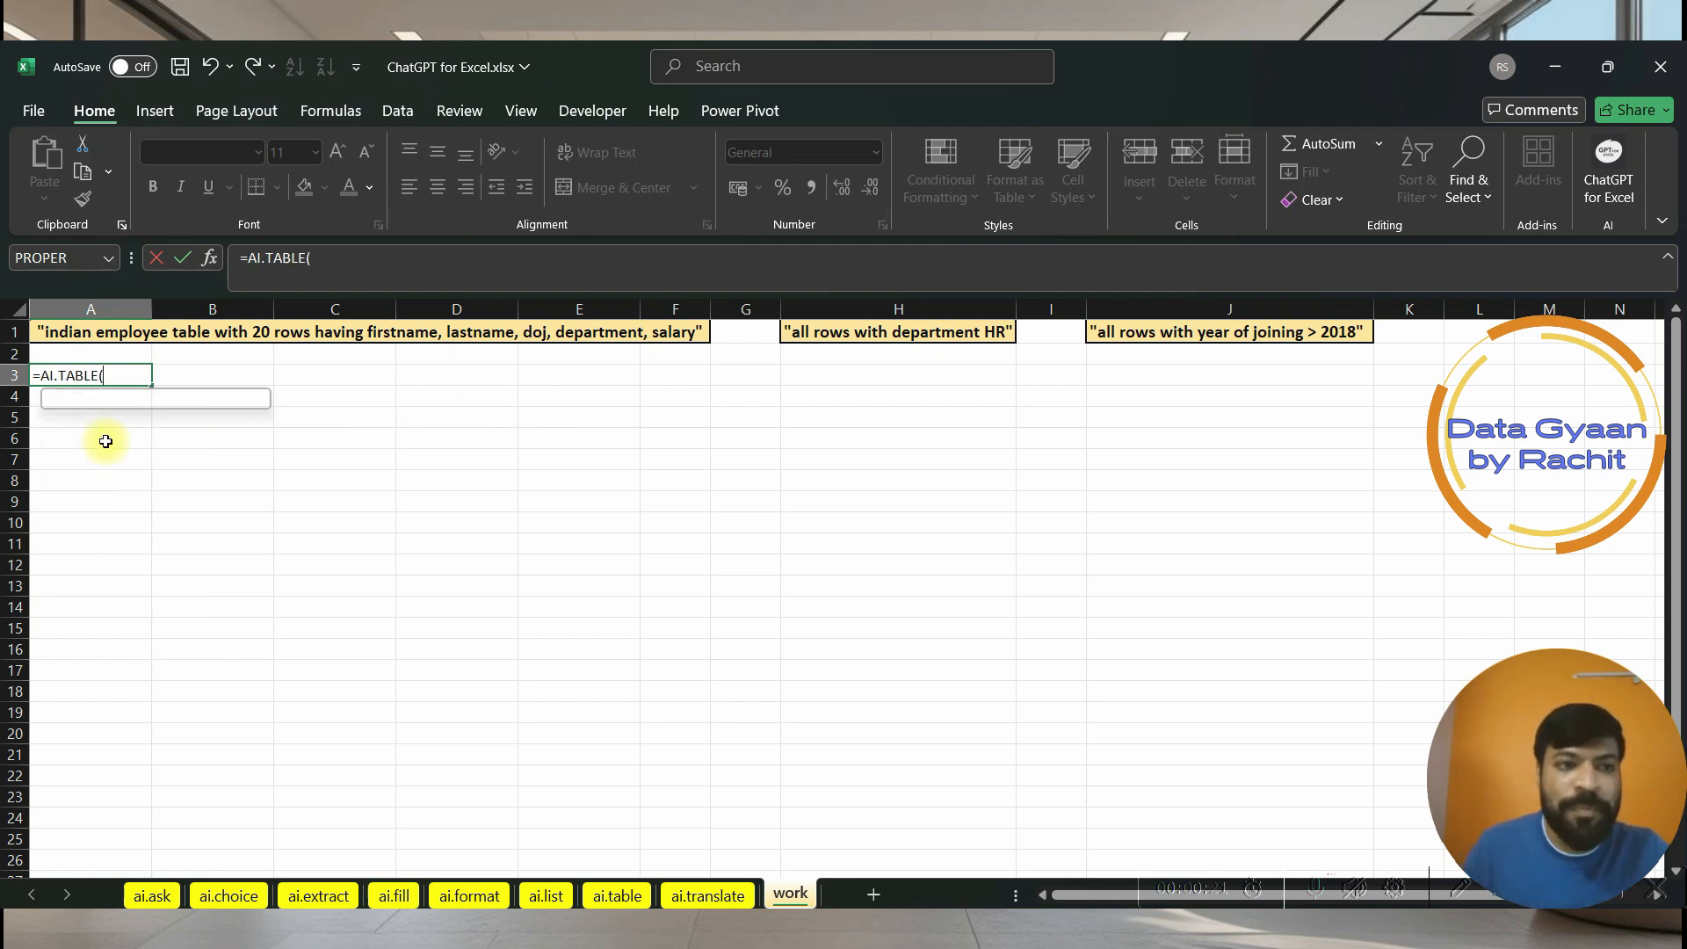
left_click(121, 335)
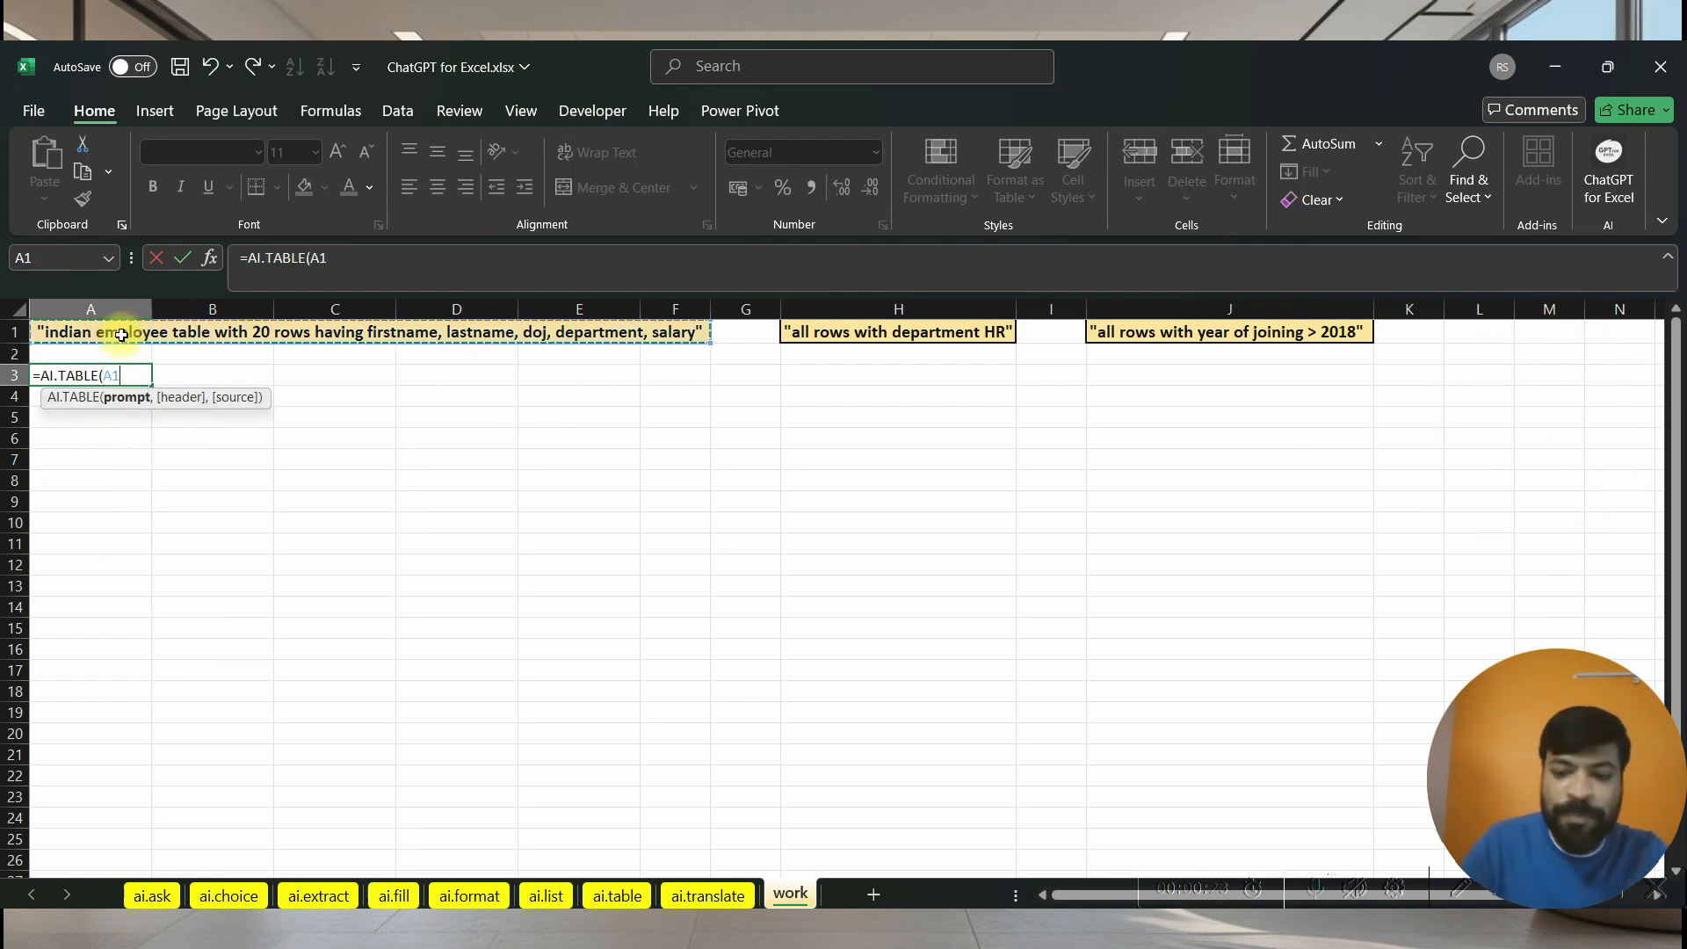
key("Return")
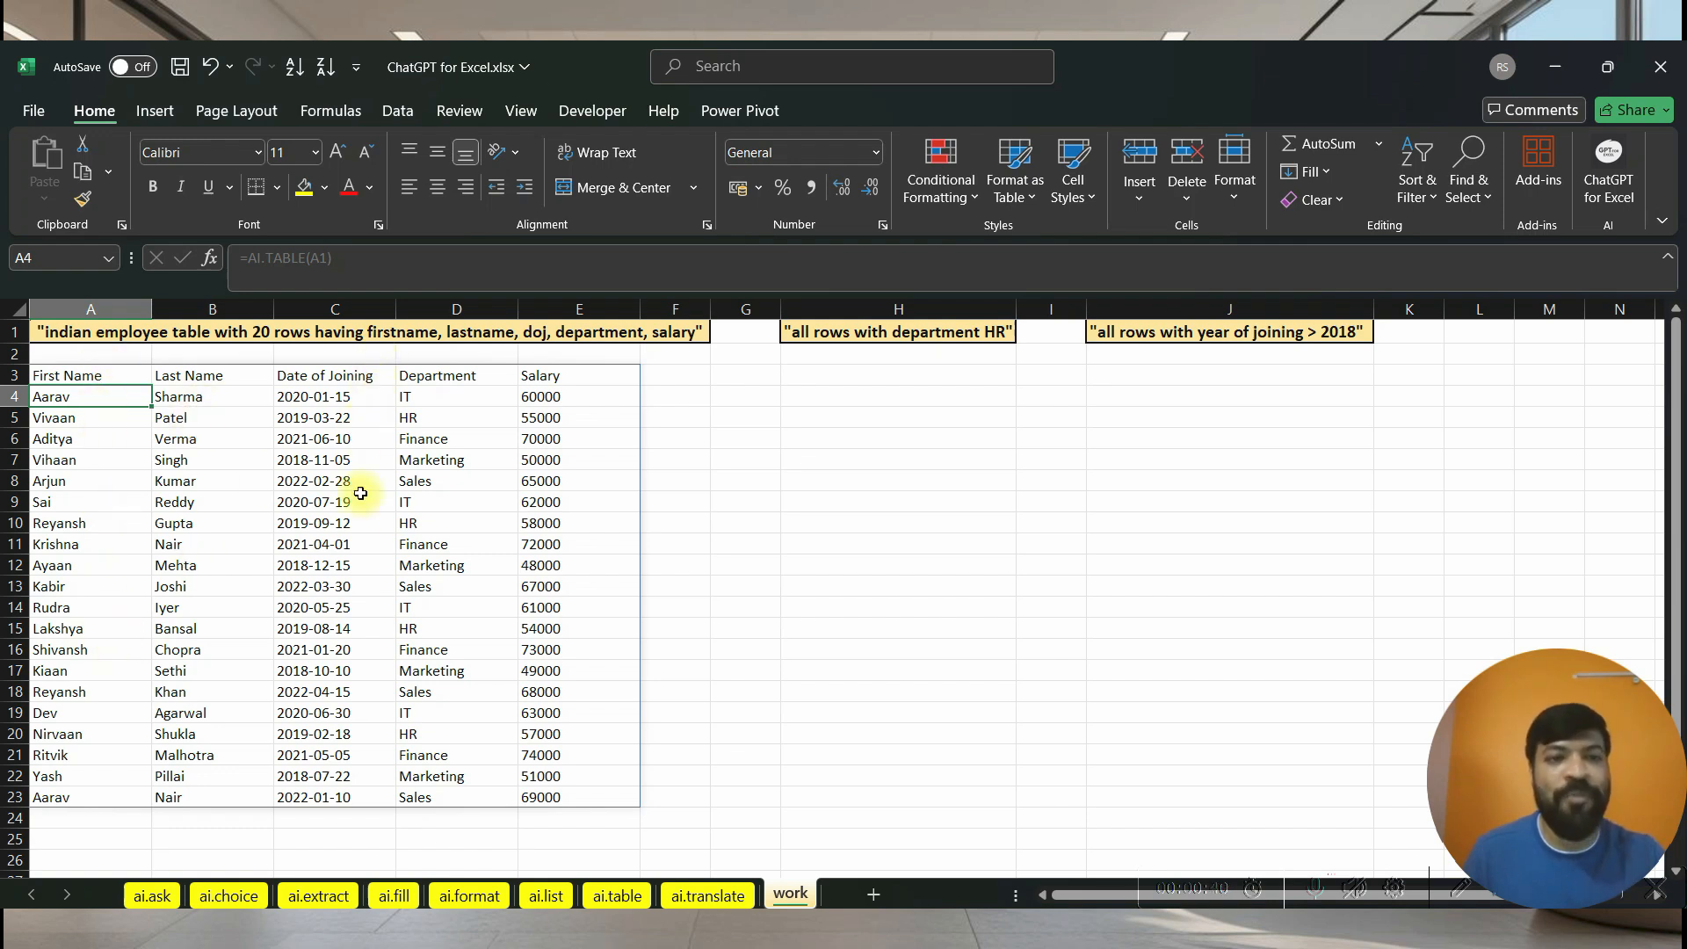
- Extract the HR department rows from the employee table into H4 with =AI.EXTRACT(A3#,H1)
left_click(816, 395)
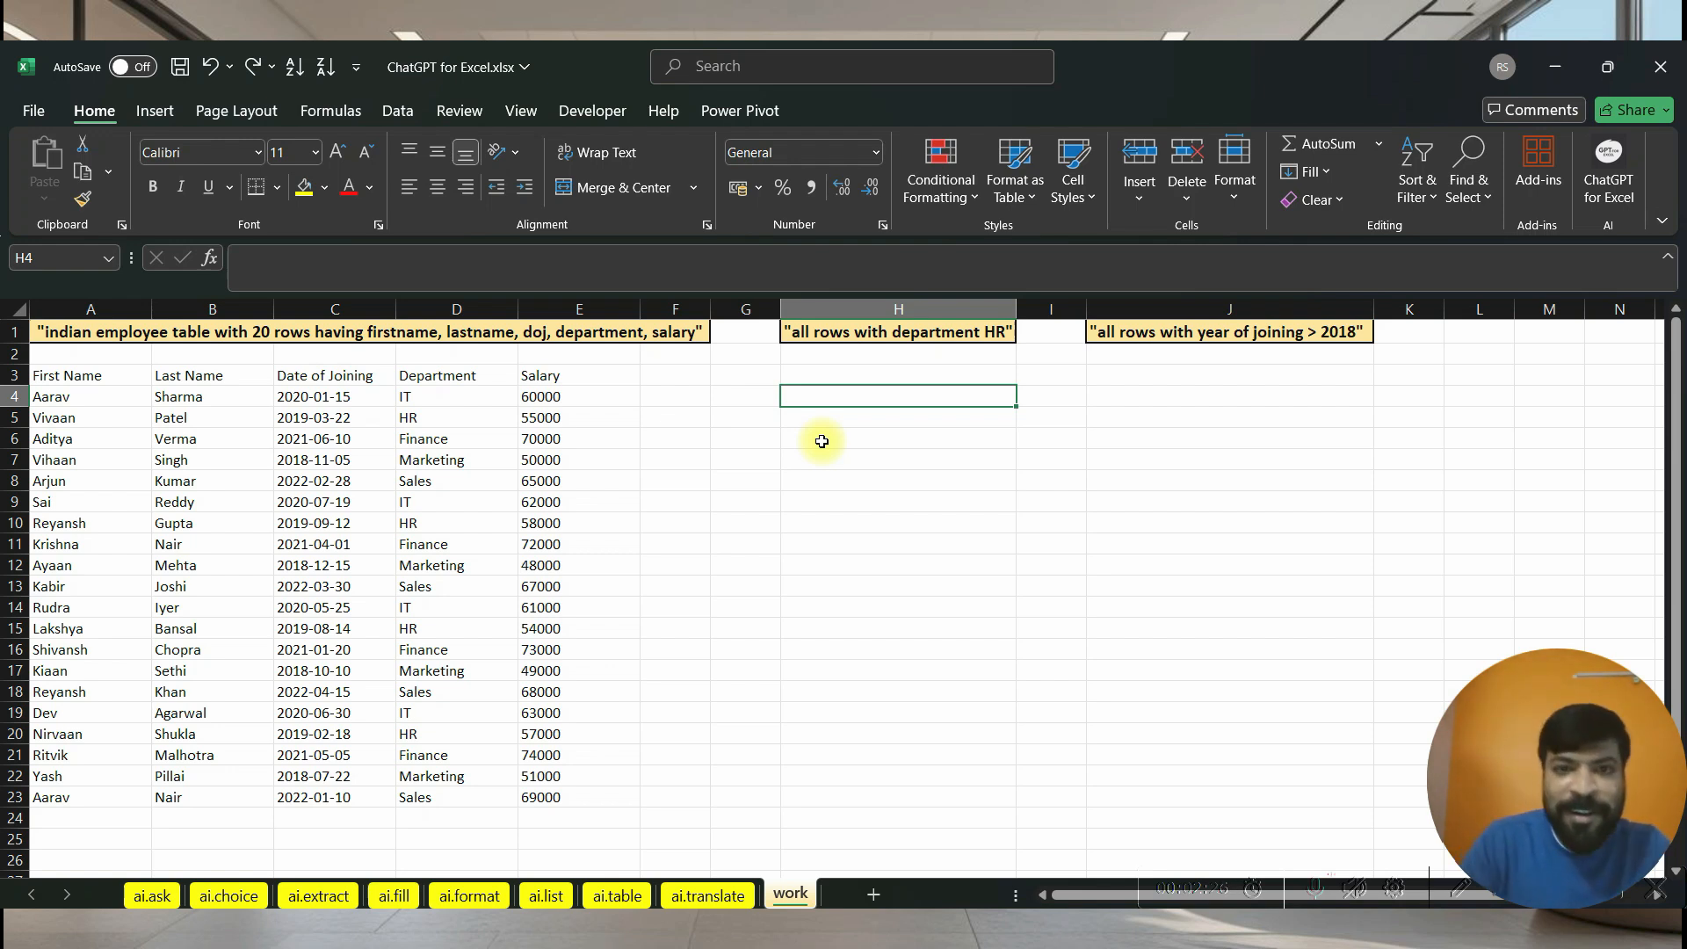
type("=ai.e")
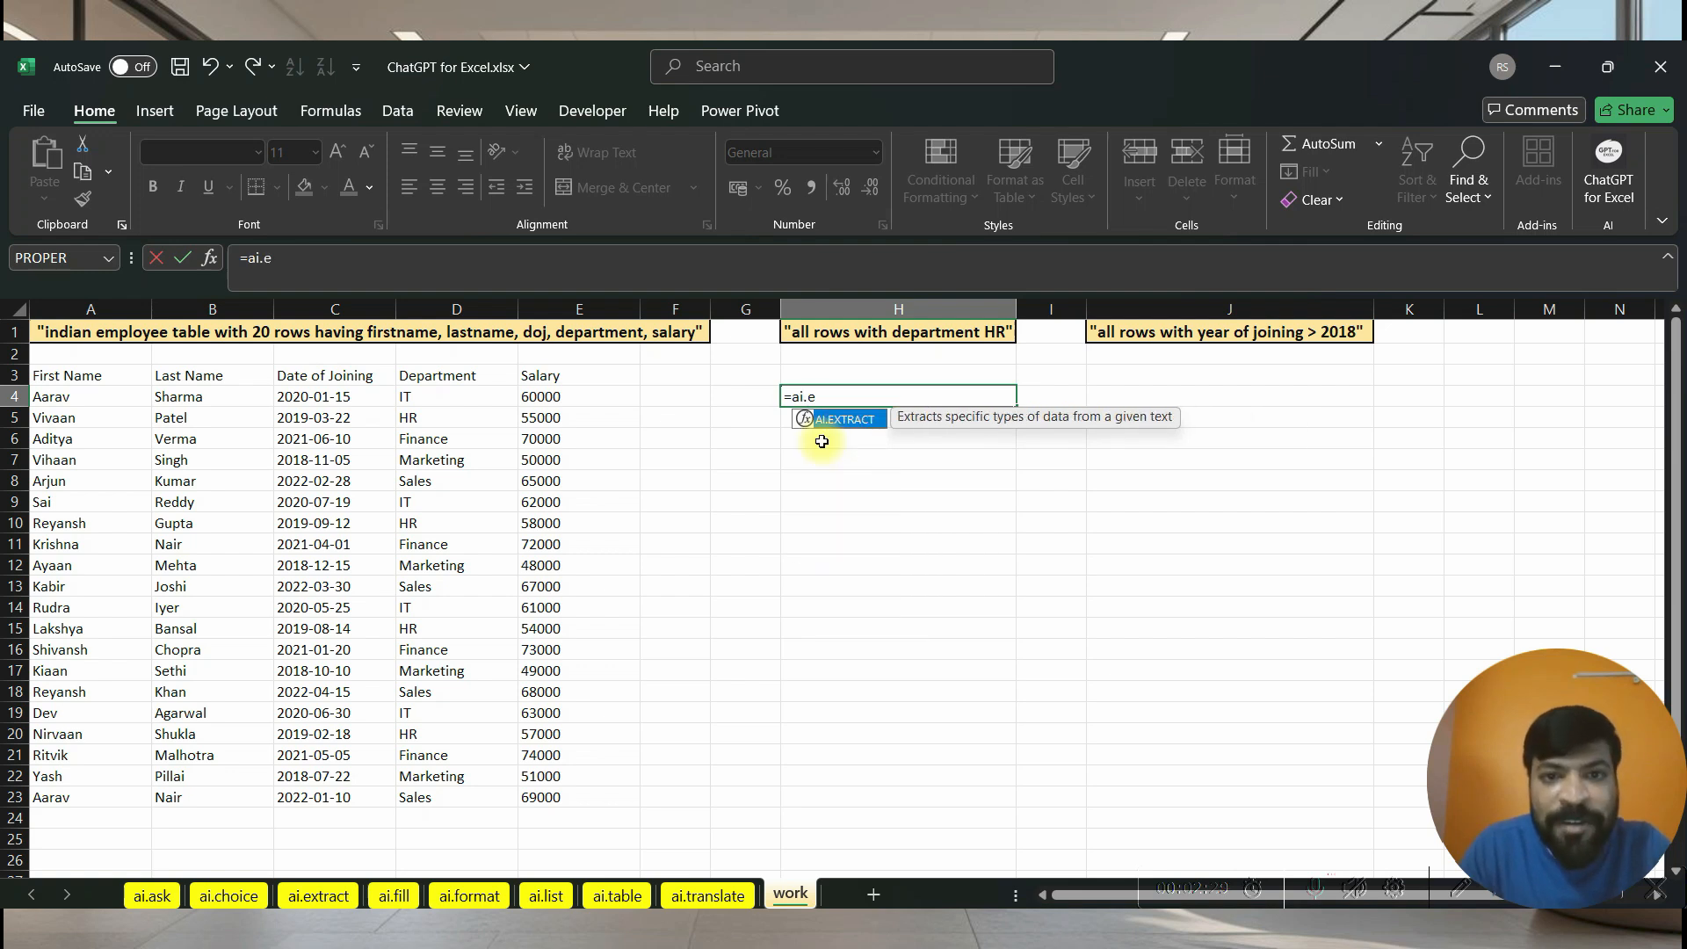
key("Tab")
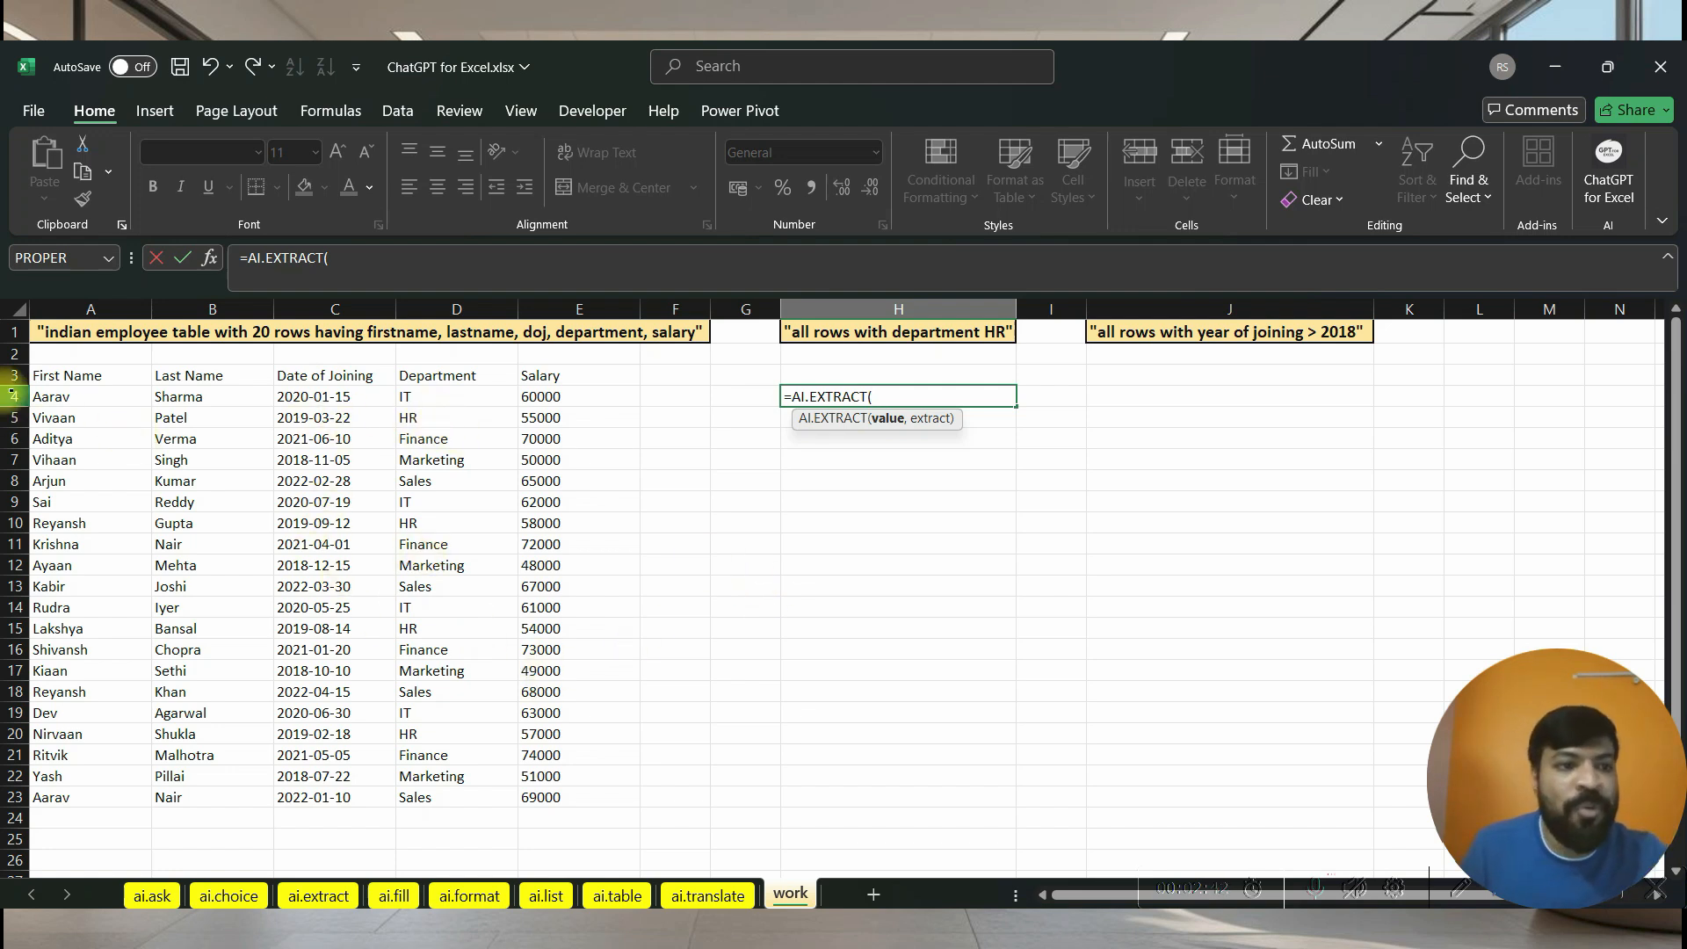
left_click(55, 375)
key("ctrl+shift+Right")
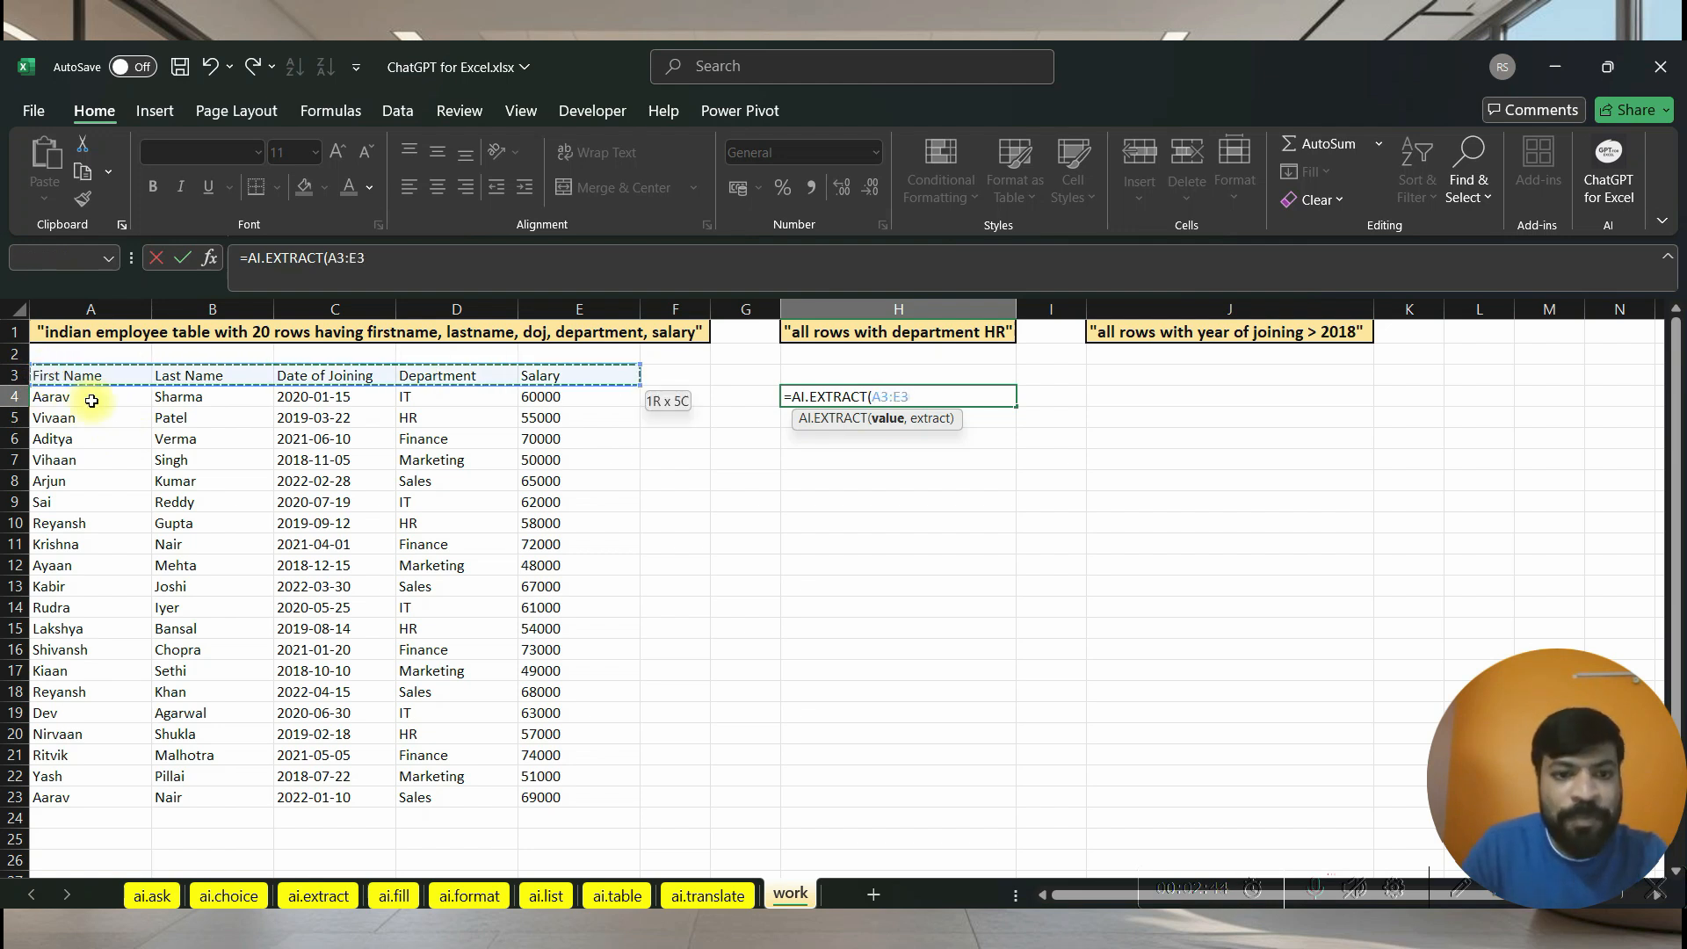
key("ctrl+shift+Down")
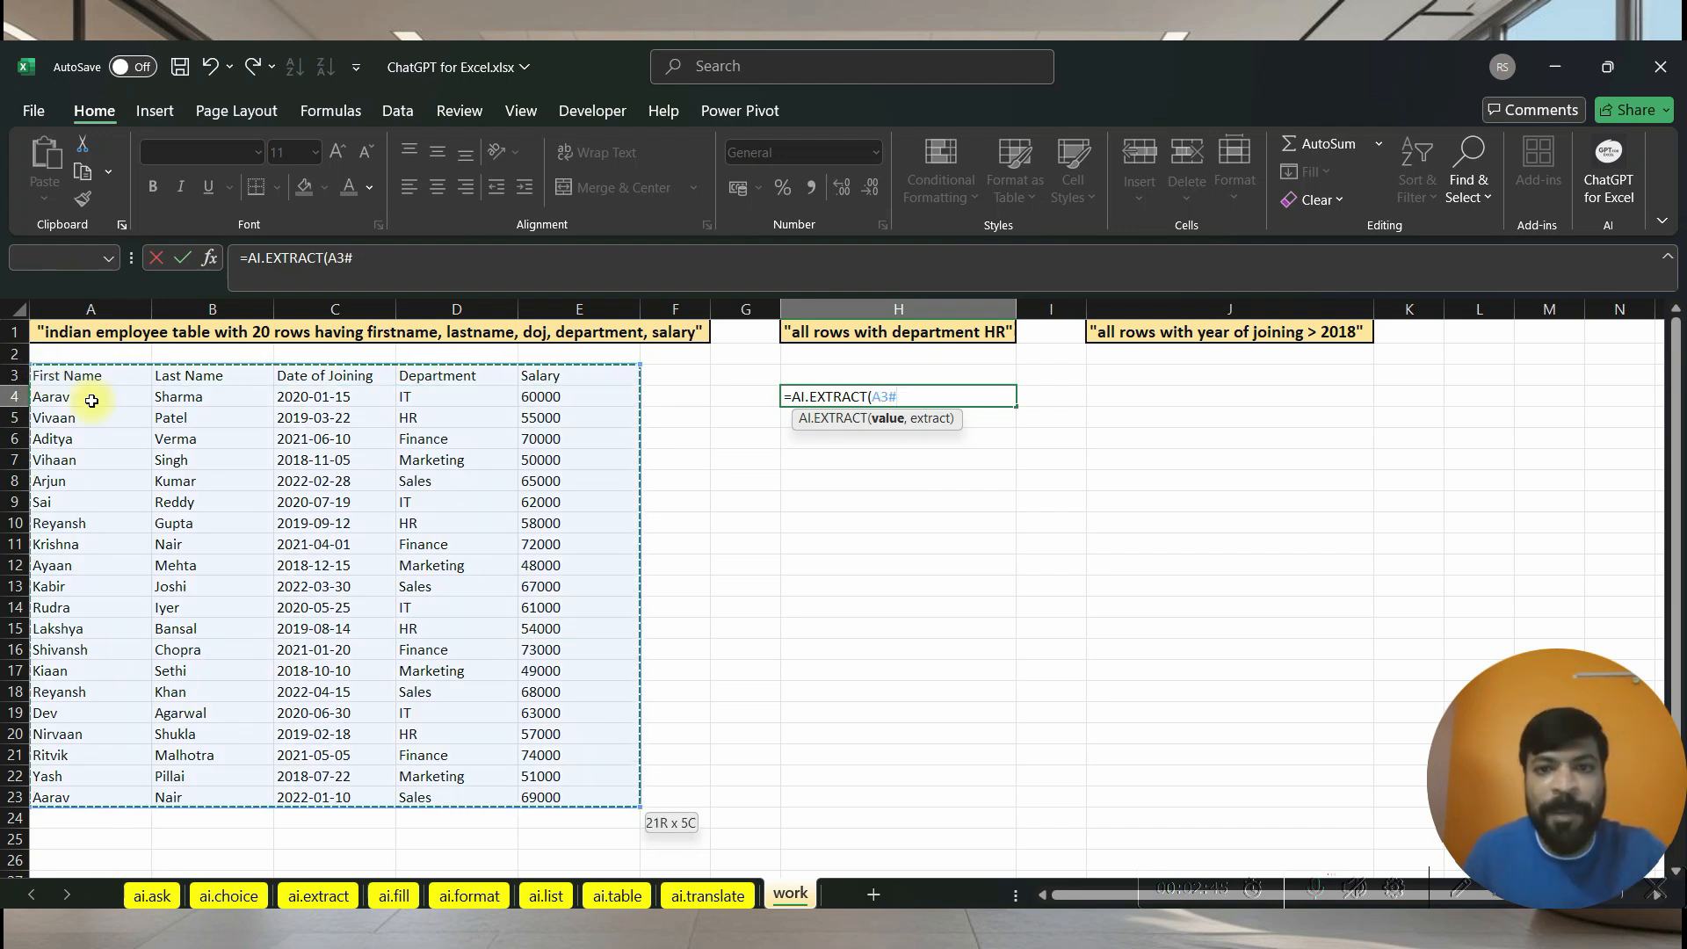
type(",")
left_click(884, 335)
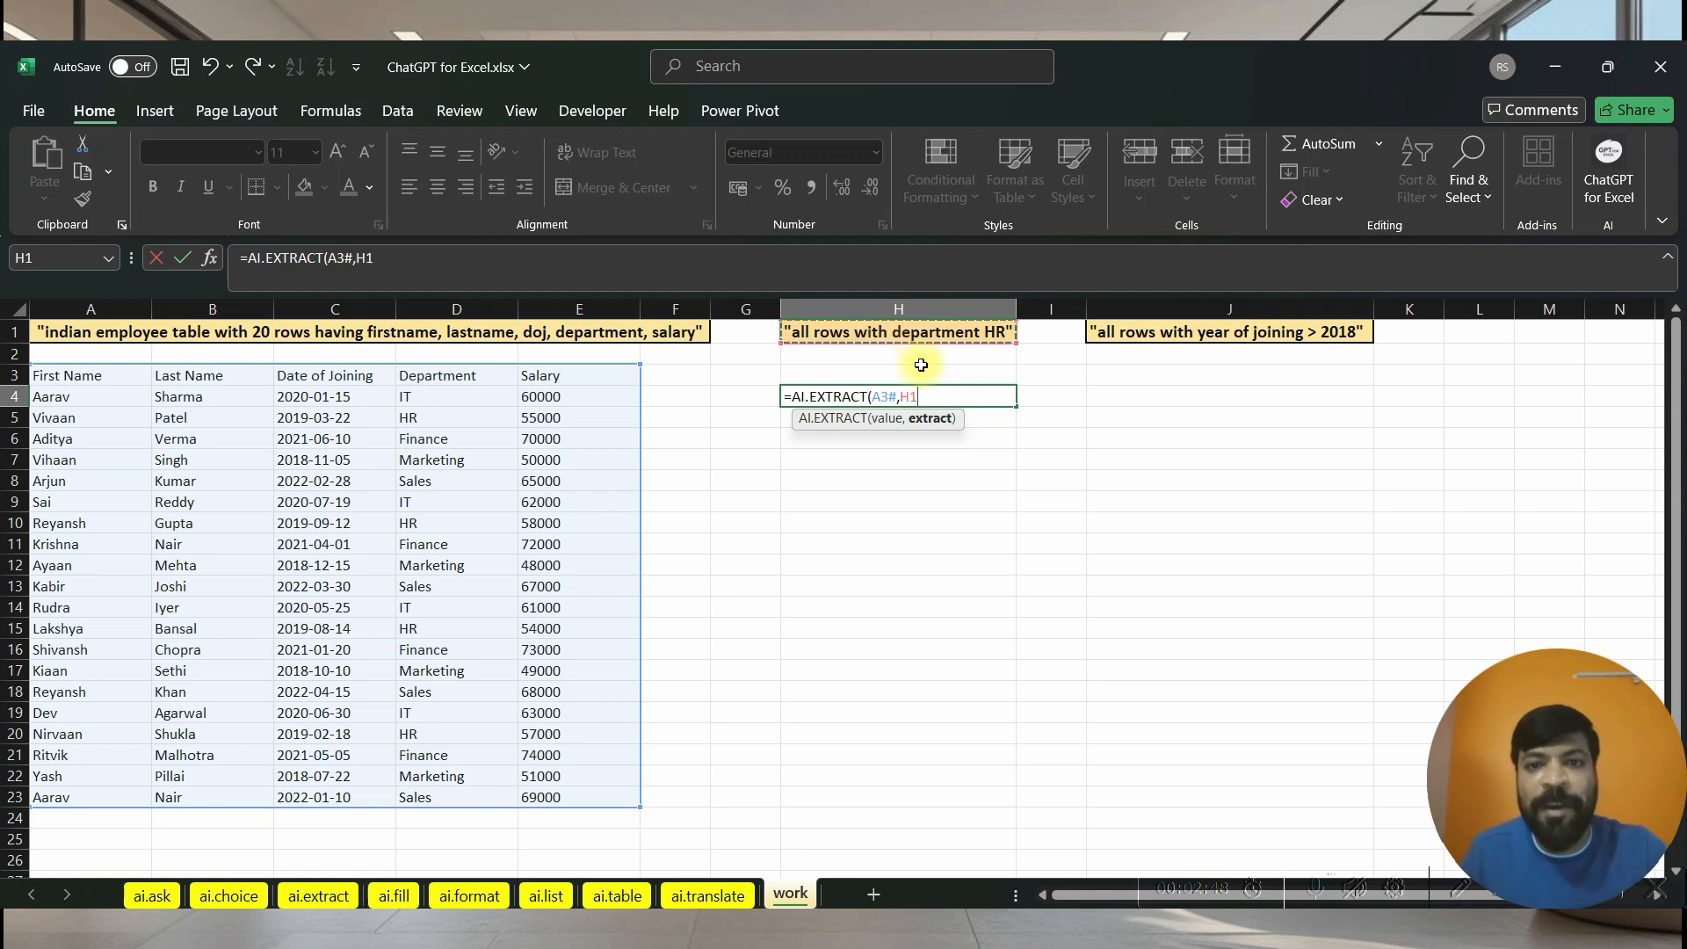
key("Return")
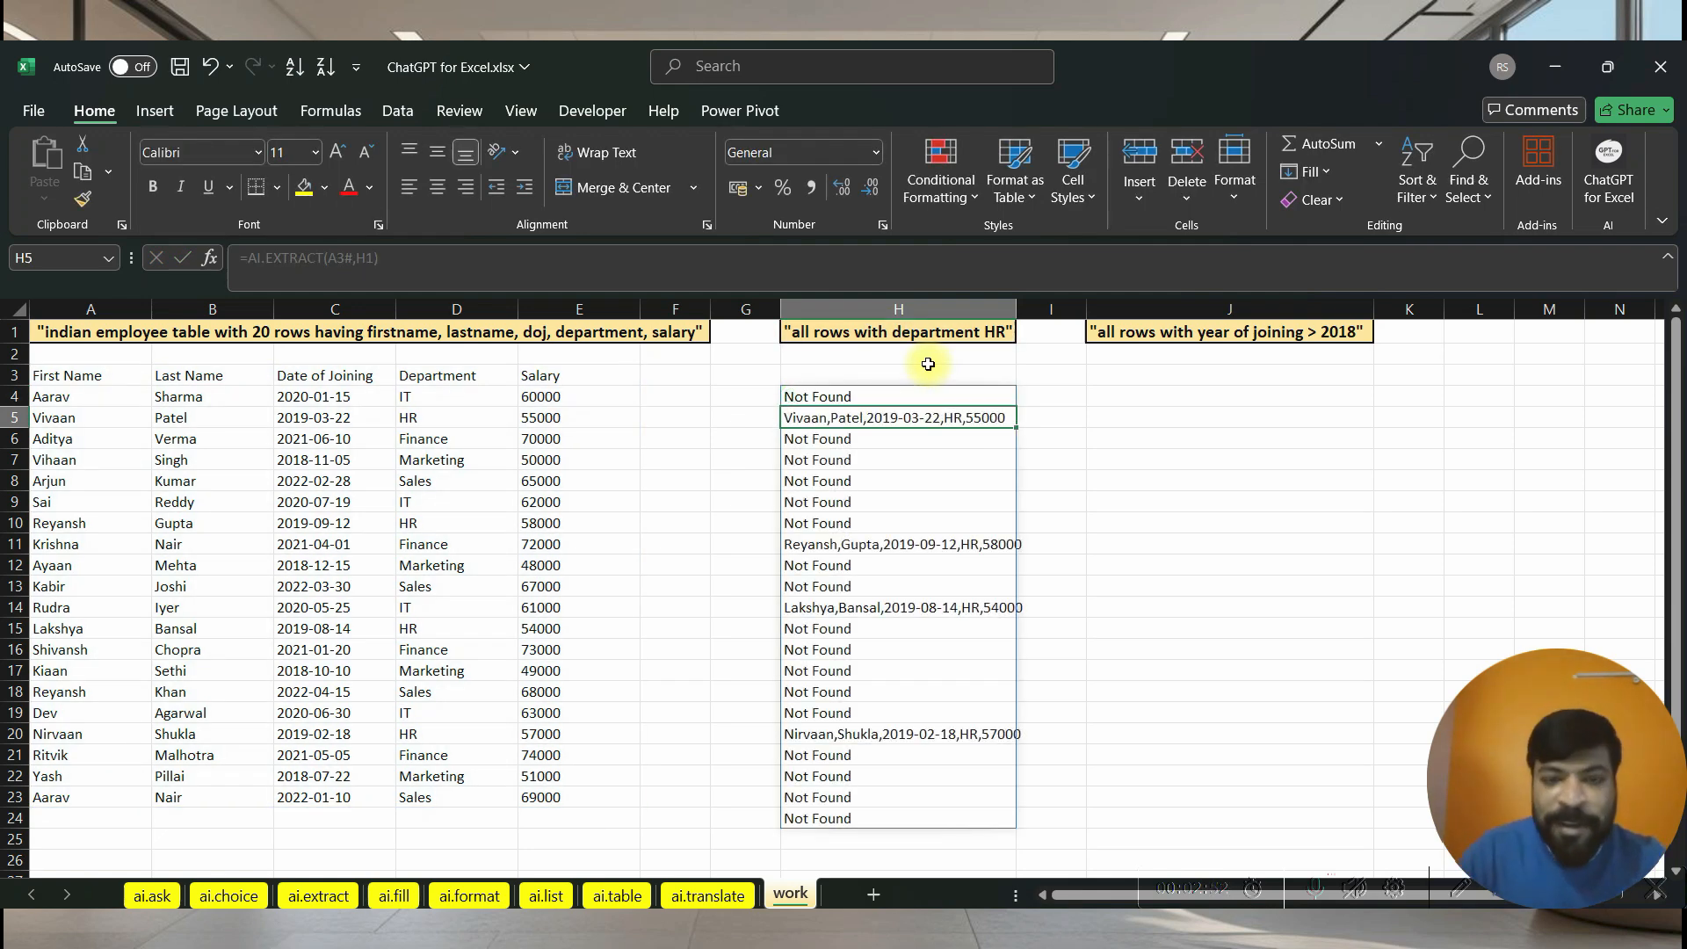
- Go through the extracted results in column H and compare them with the matching rows of the employee table
key("Left")
key("Left")
key("Left")
key("Left")
key("Left")
key("Left")
key("Left")
key("Right")
key("Right")
key("Right")
key("Right")
key("Right")
key("Right")
key("Right")
key("Left")
key("Down")
key("Down")
key("Down")
key("Down")
key("Down")
key("Down")
key("Right")
key("Left")
key("Left")
key("Left")
key("Left")
key("Left")
key("Left")
key("Left")
key("Right")
key("Right")
key("Right")
key("Right")
key("Right")
key("Right")
key("Right")
key("Down")
key("Down")
key("Down")
key("Down")
key("Down")
key("Down")
key("Down")
key("Down")
key("Down")
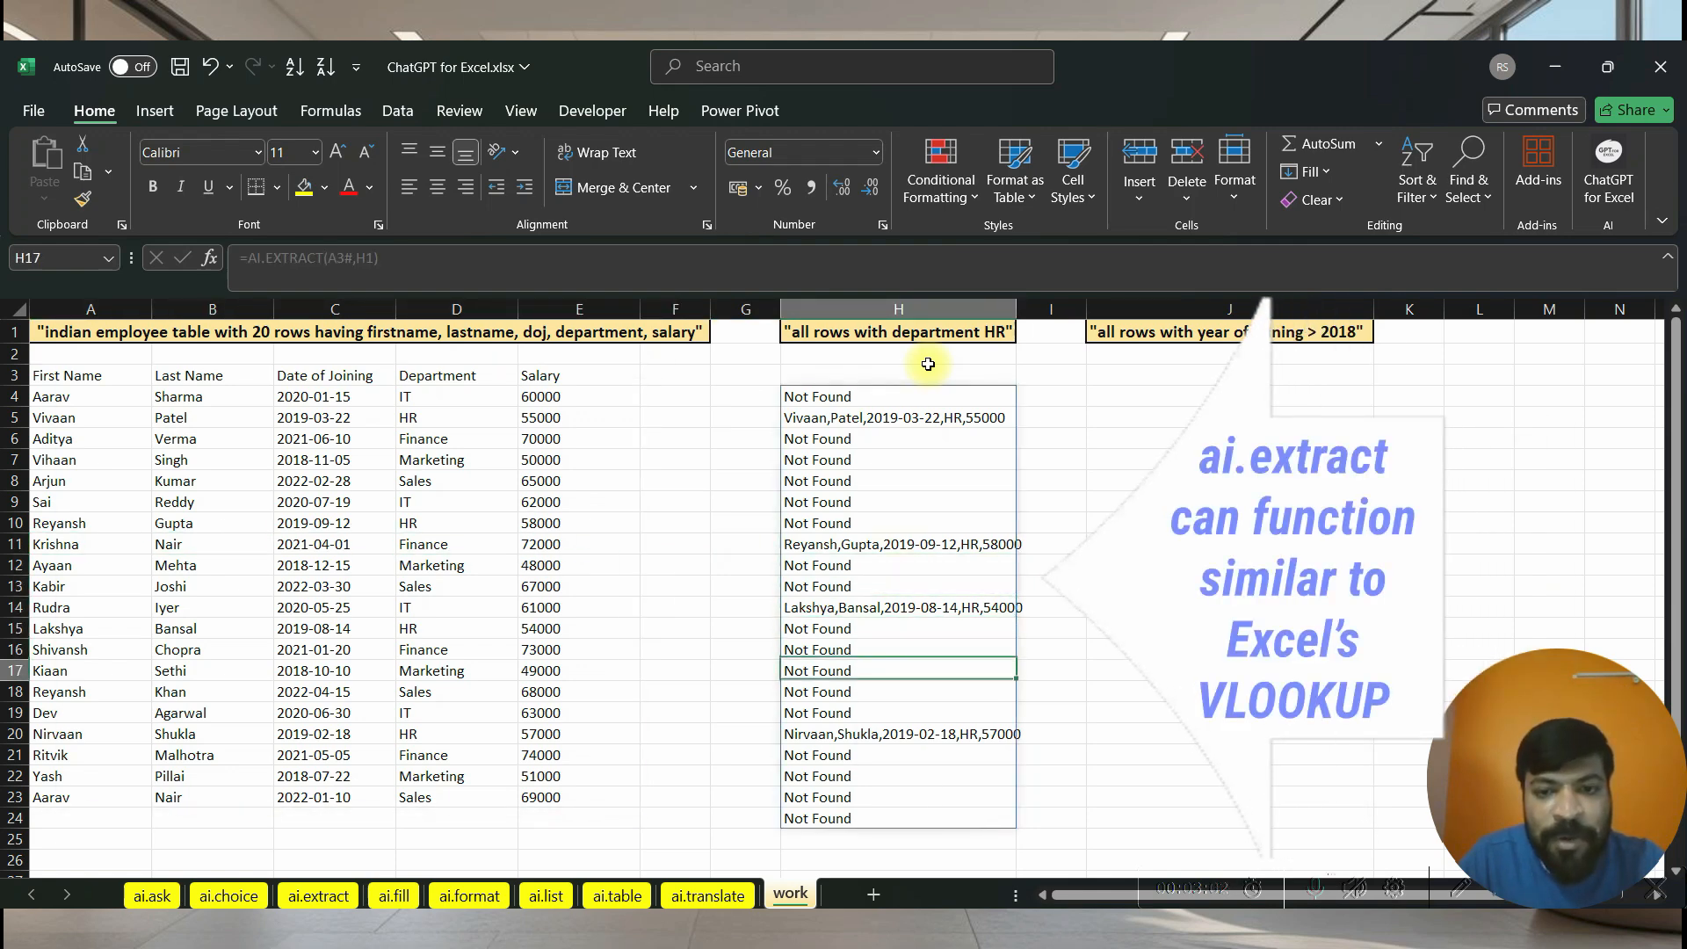
key("Up")
key("Up")
key("Up")
key("Up")
key("Up")
key("Up")
key("Up")
key("Up")
key("Up")
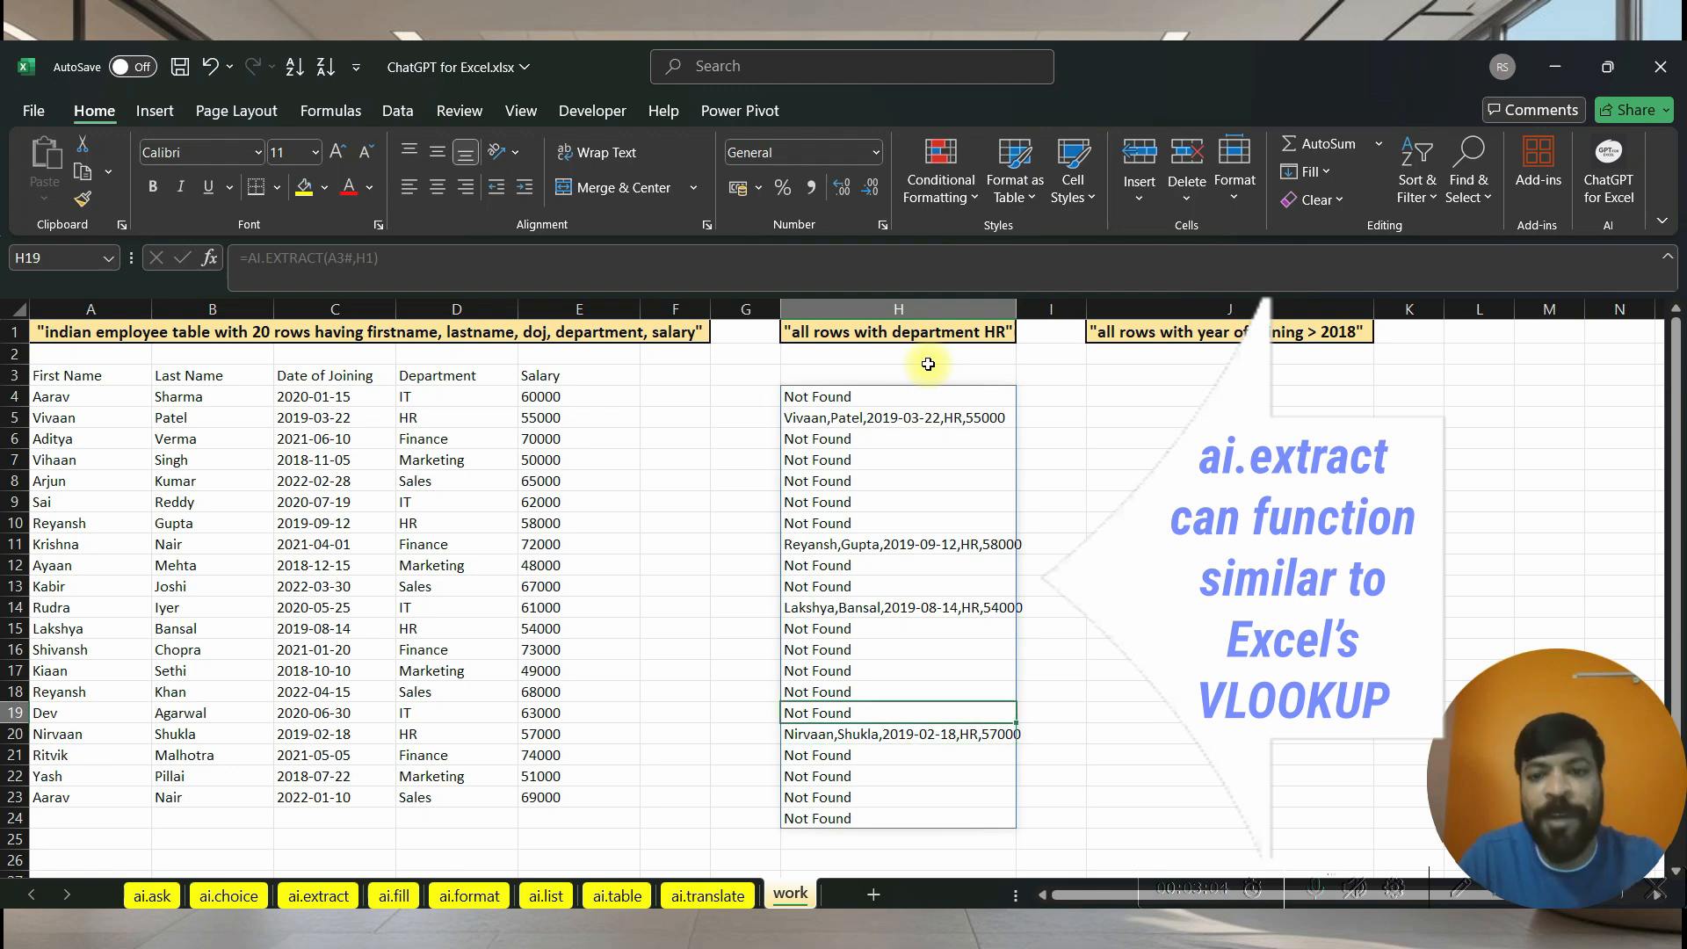
key("Up")
key("Up")
key("Up")
key("Up")
key("Up")
key("Up")
key("Up")
key("Up")
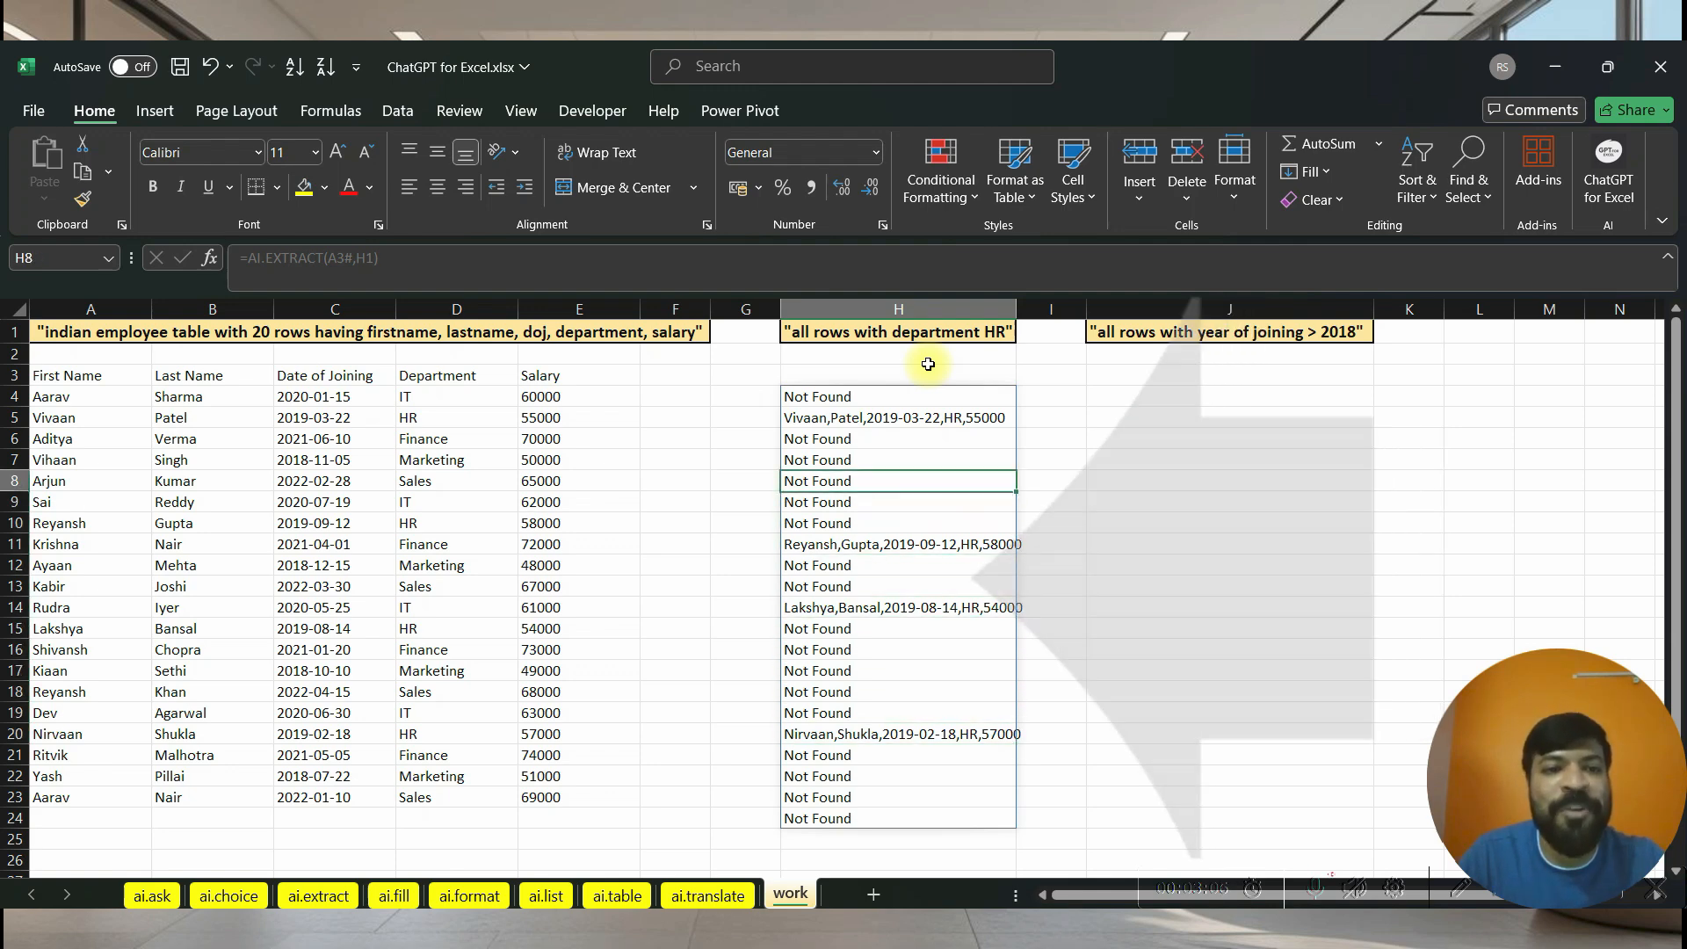
- Filter the employee table's Department column to HR only to check the matching rows, and remove the filter
key("Left")
key("Left")
key("Left")
key("Left")
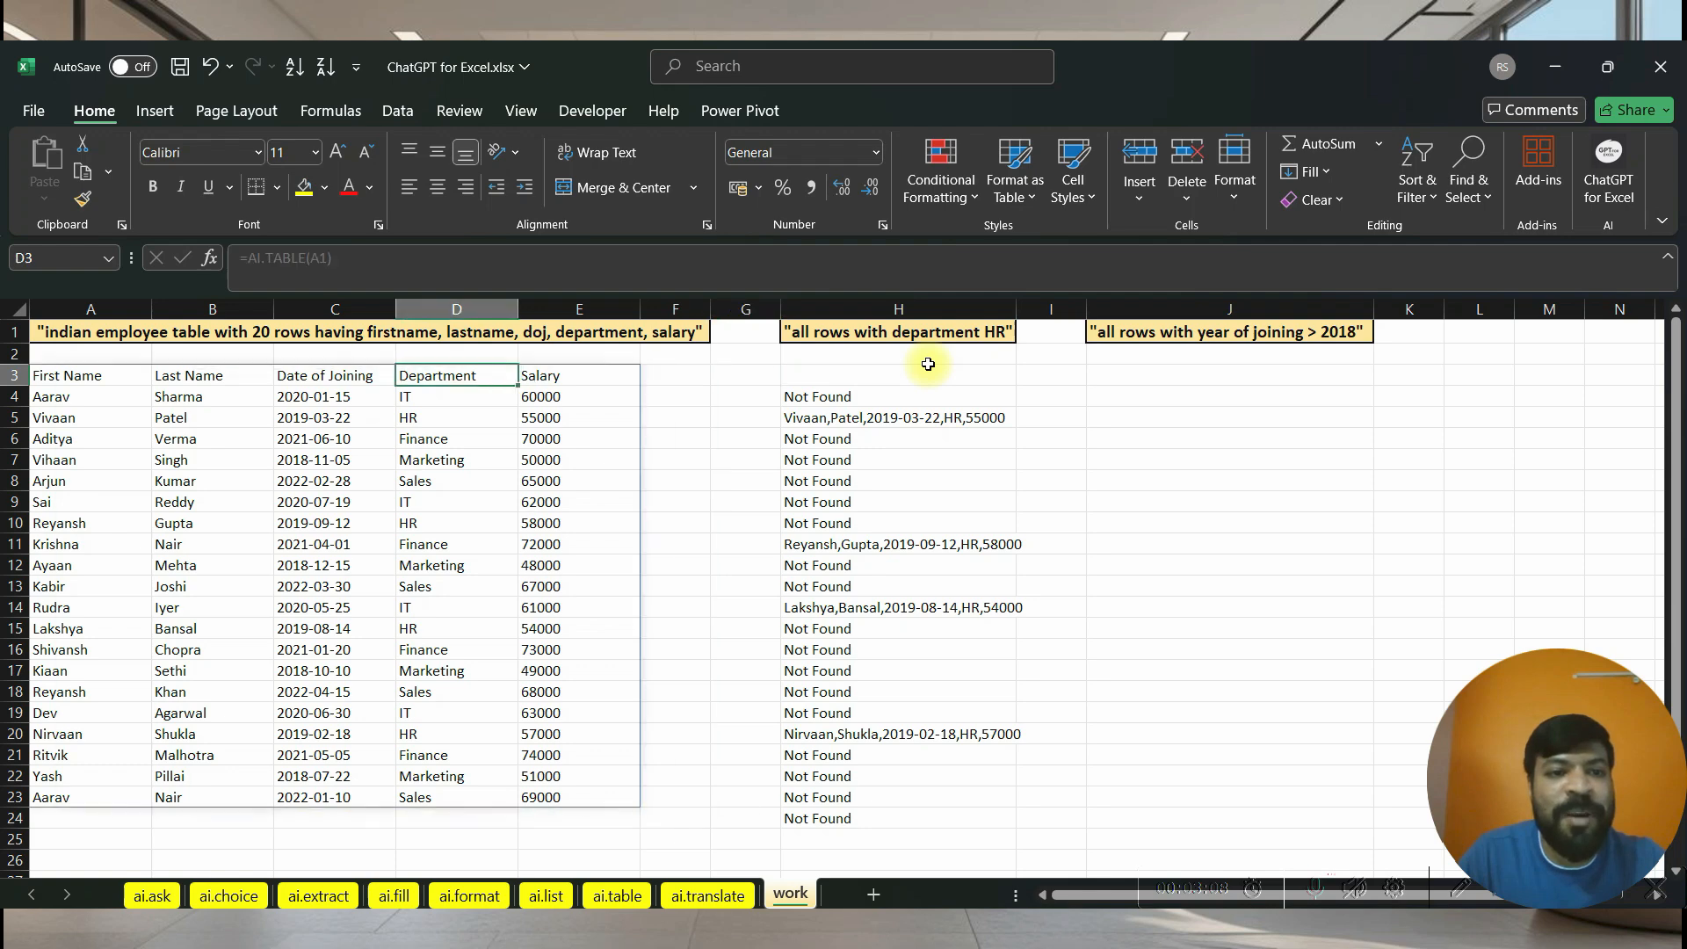
key("ctrl+shift+l")
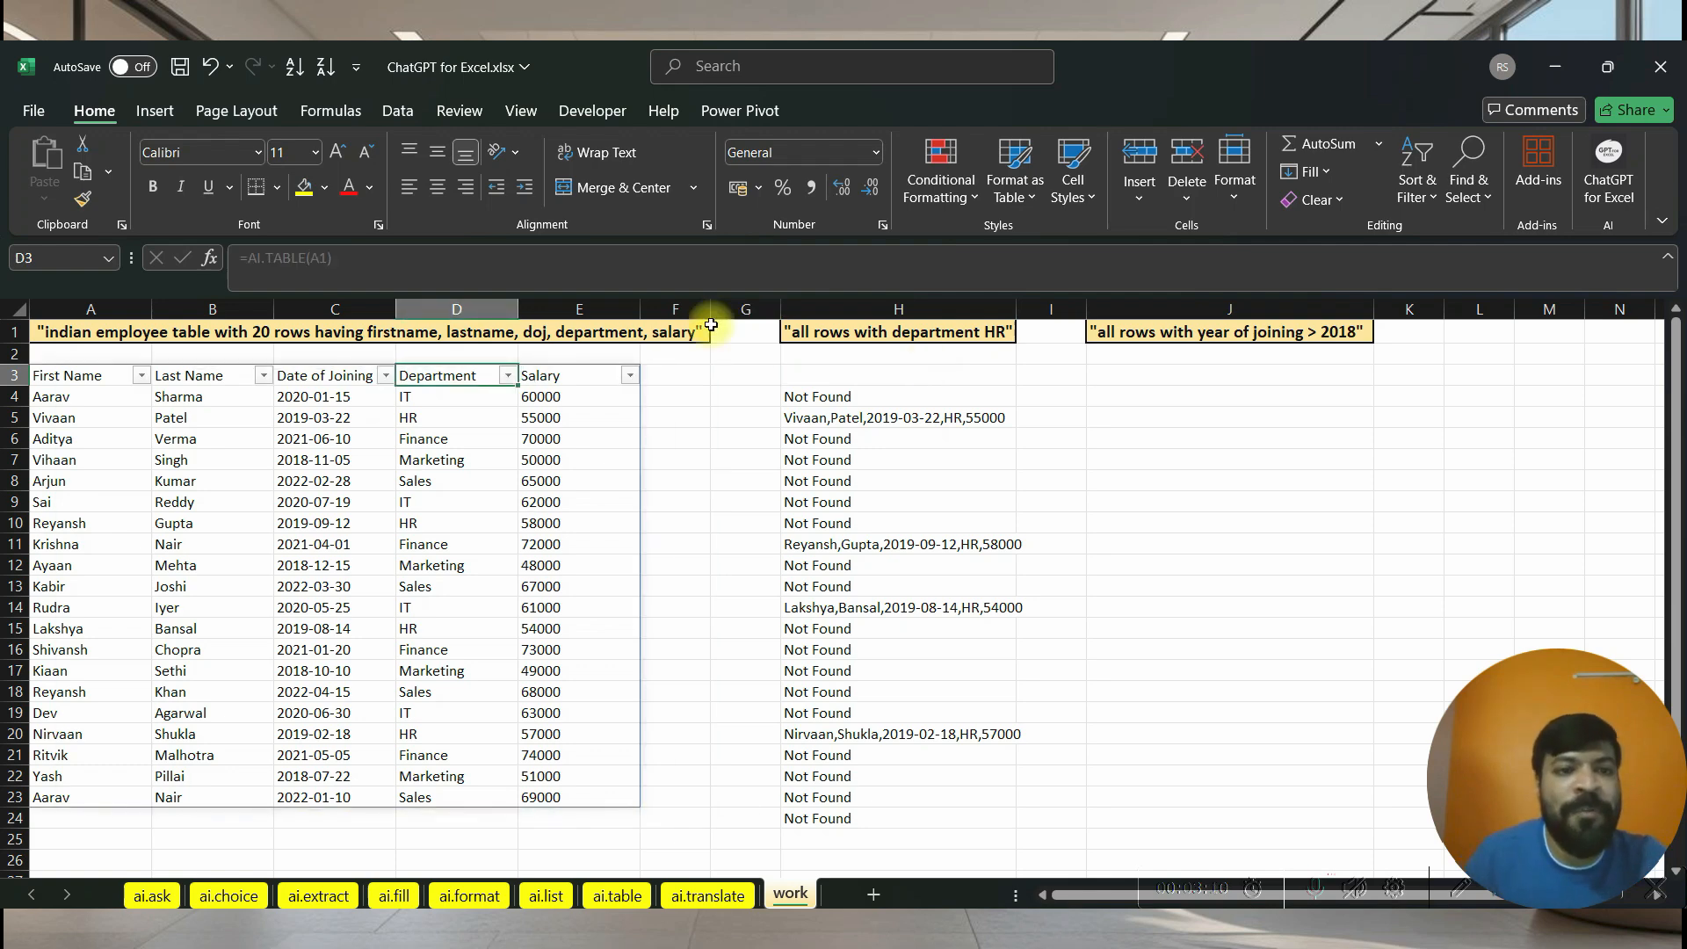
left_click(507, 376)
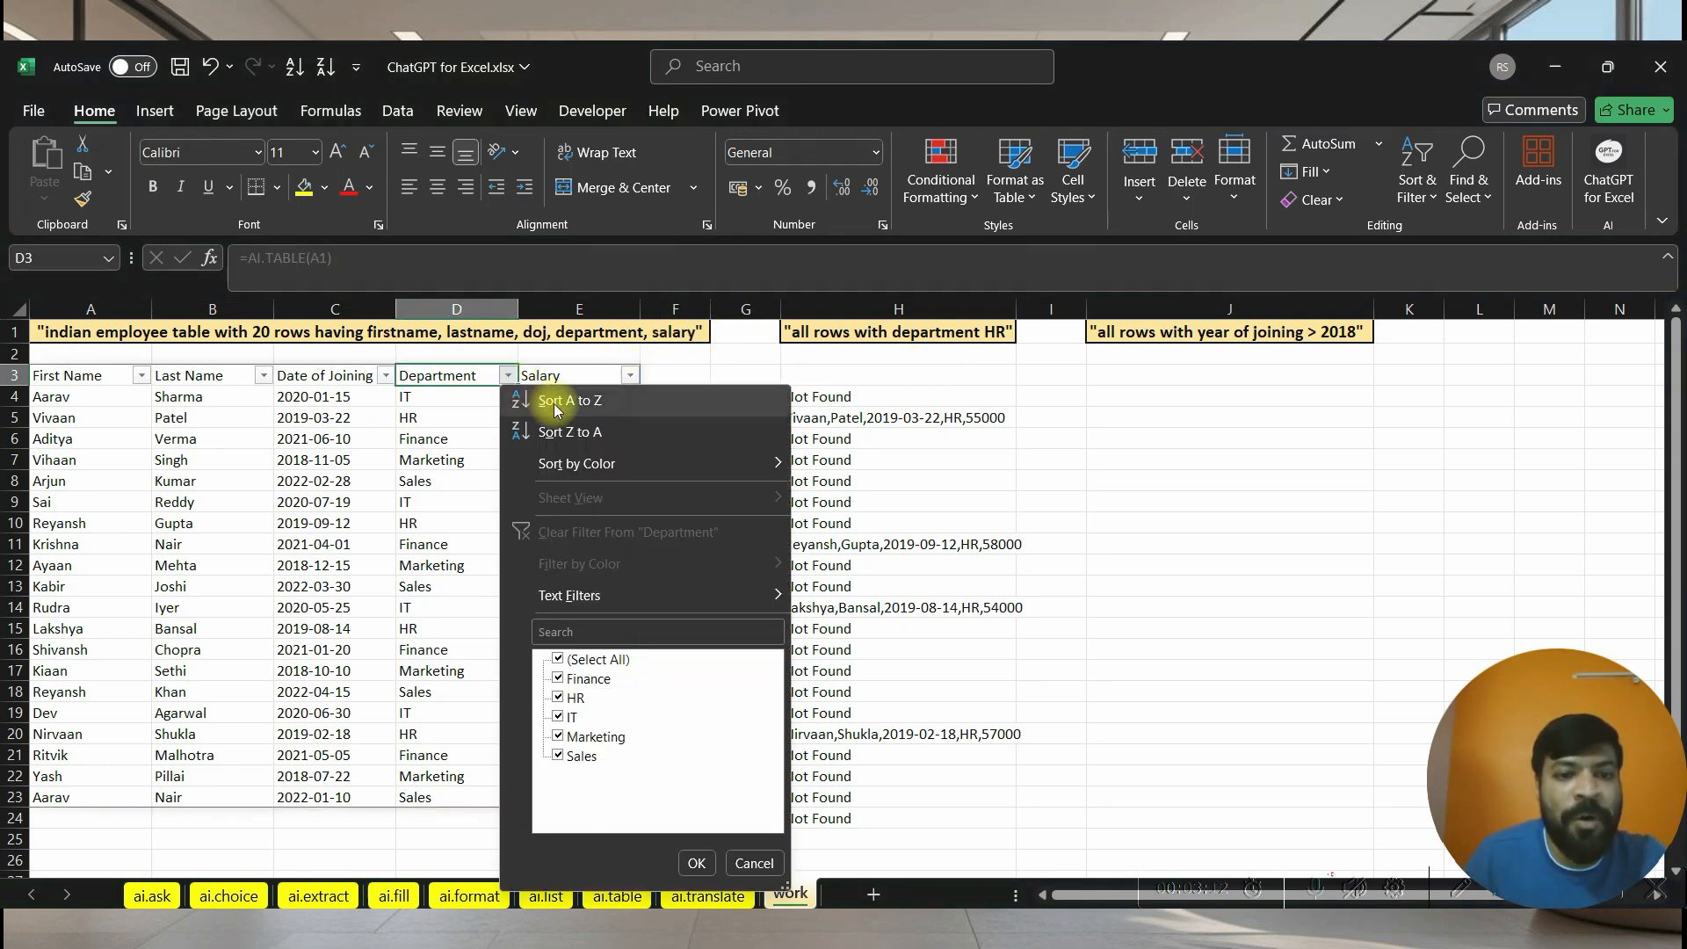
left_click(589, 661)
left_click(578, 699)
left_click(696, 863)
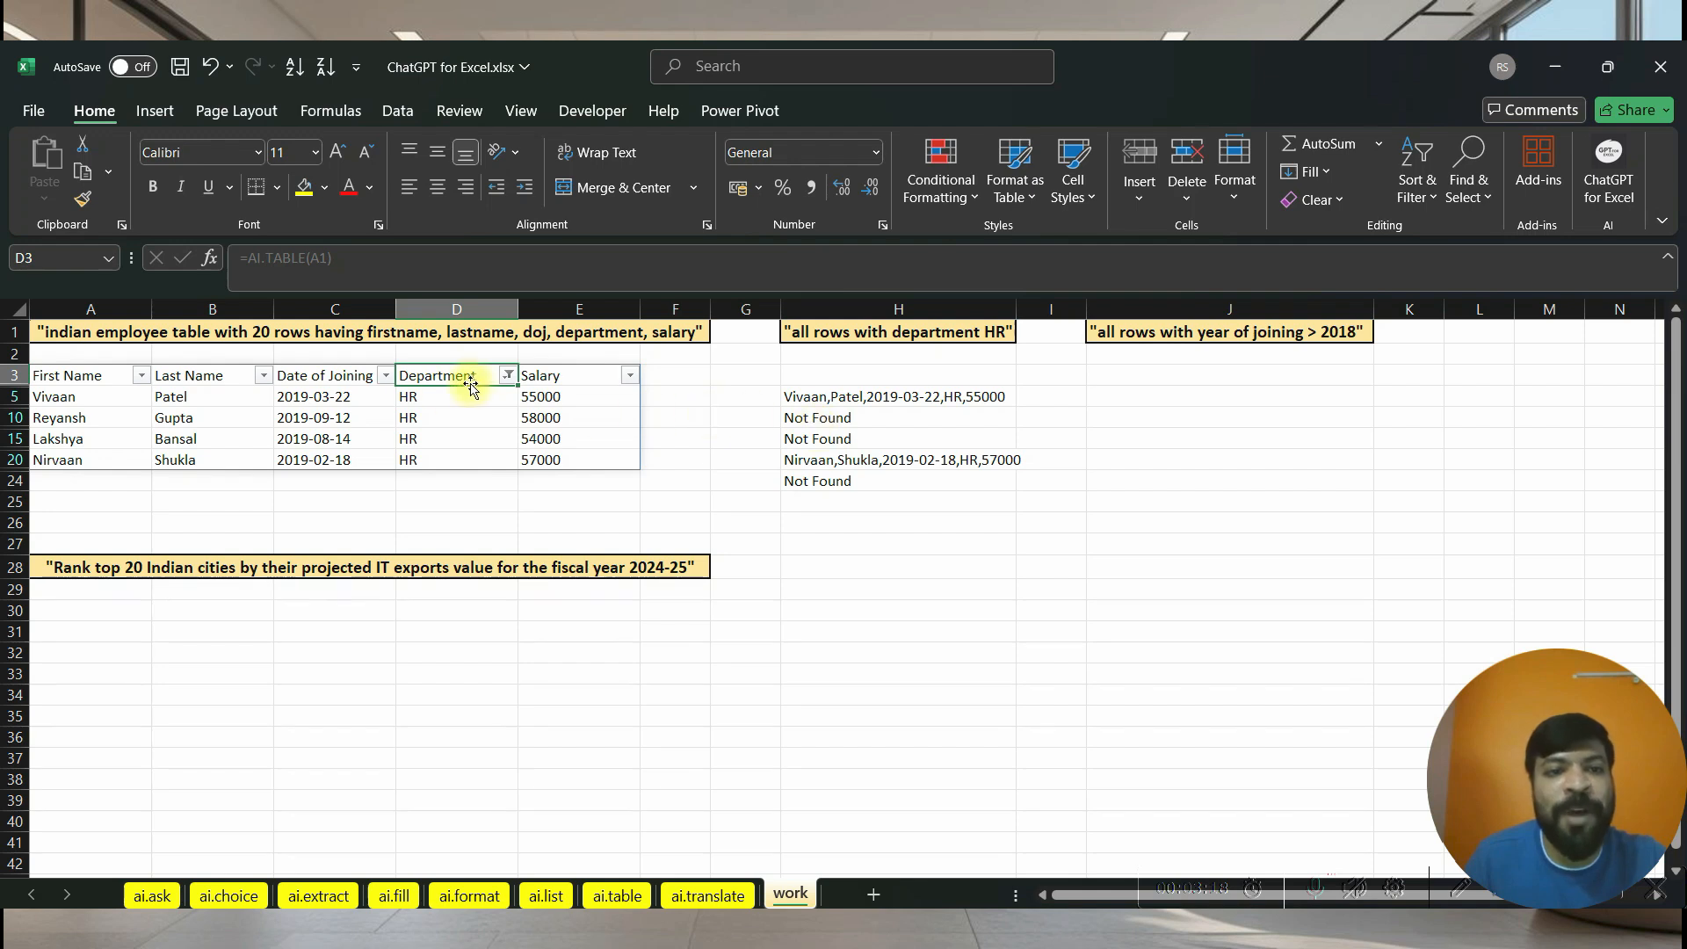
key("ctrl+shift+l")
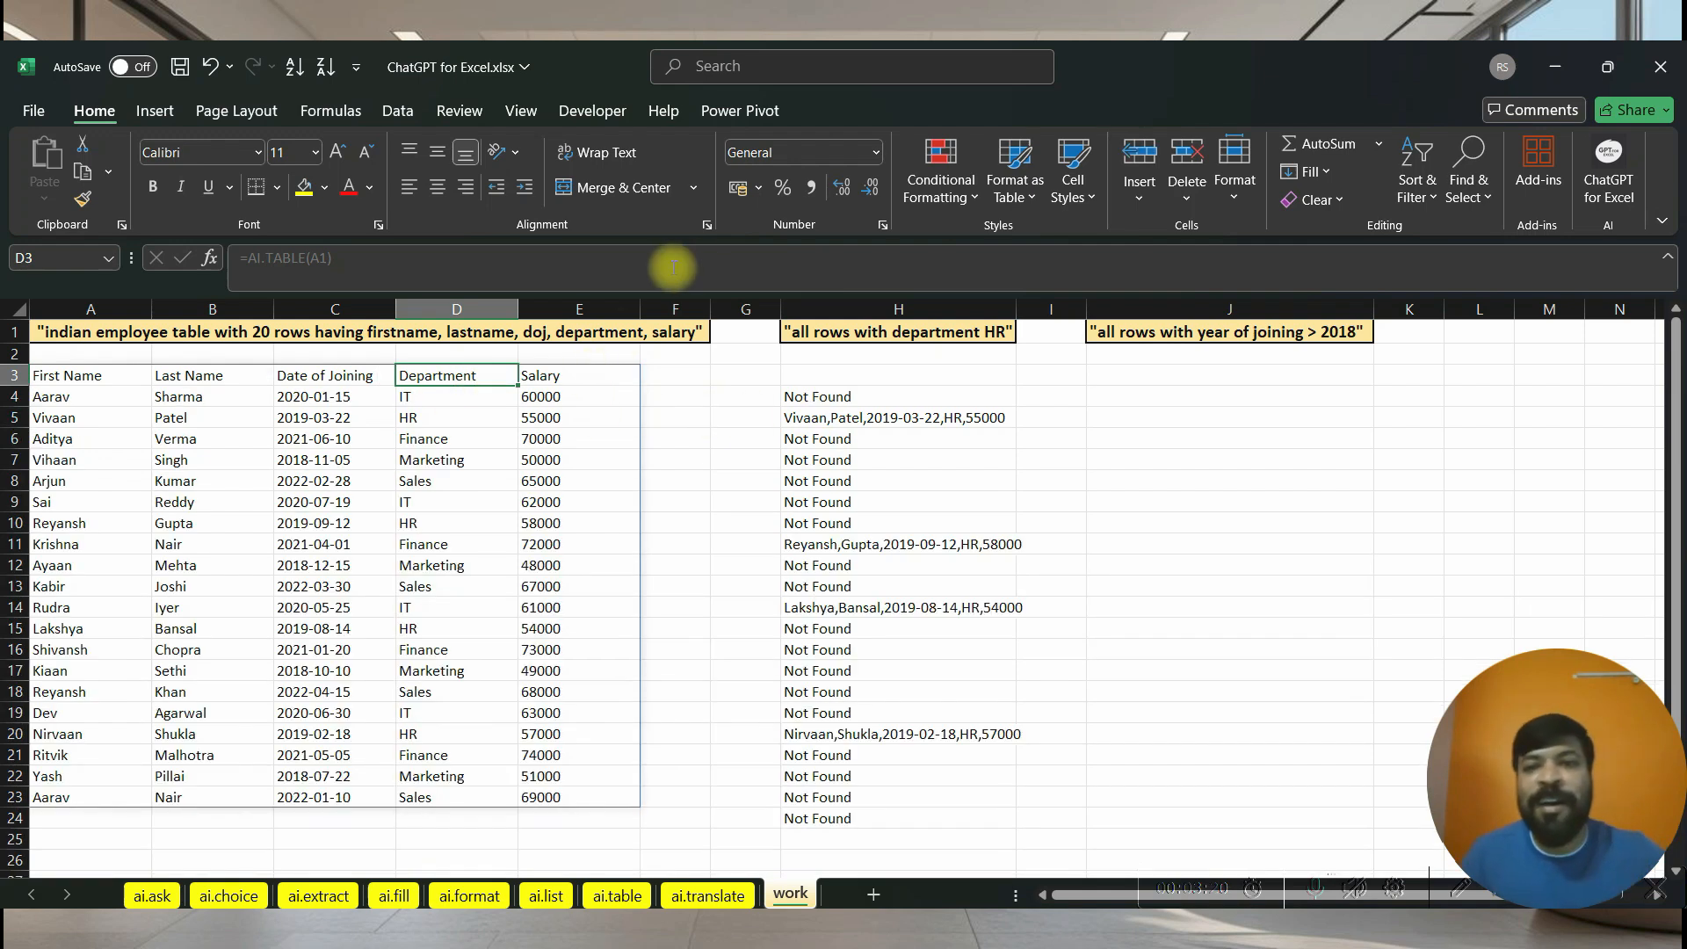
- Extract the employee rows with year of joining after 2018 into J4 with =AI.EXTRACT(A3#,J1)
left_click(1132, 399)
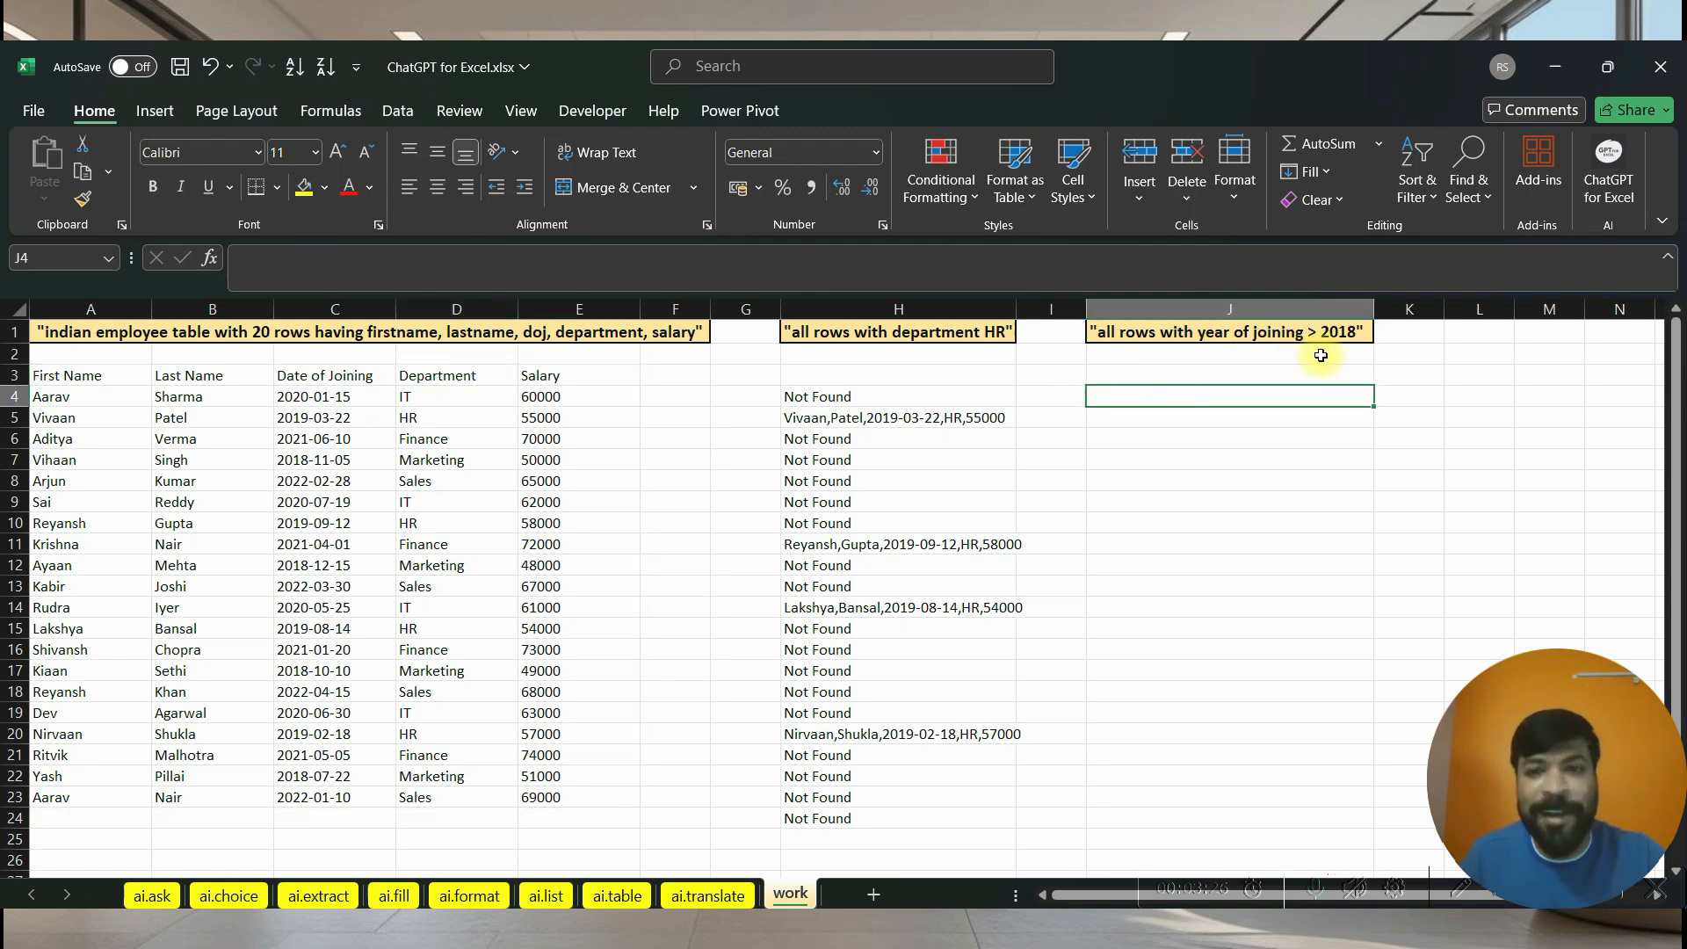
type("=ai")
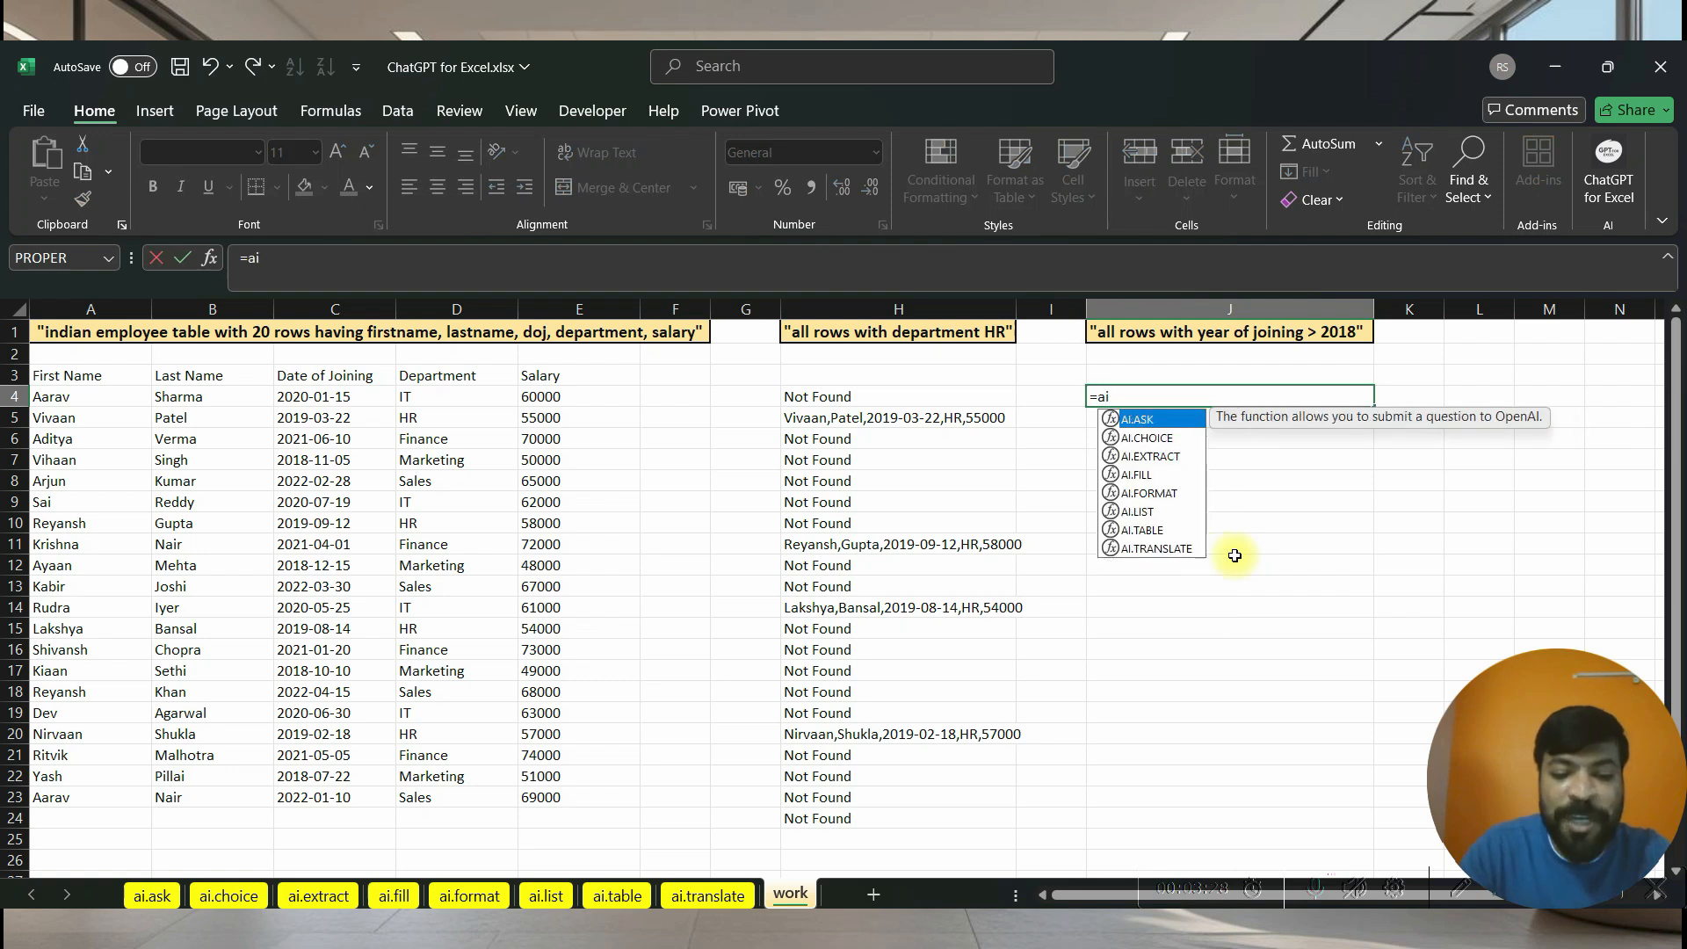
type(".e")
key("Tab")
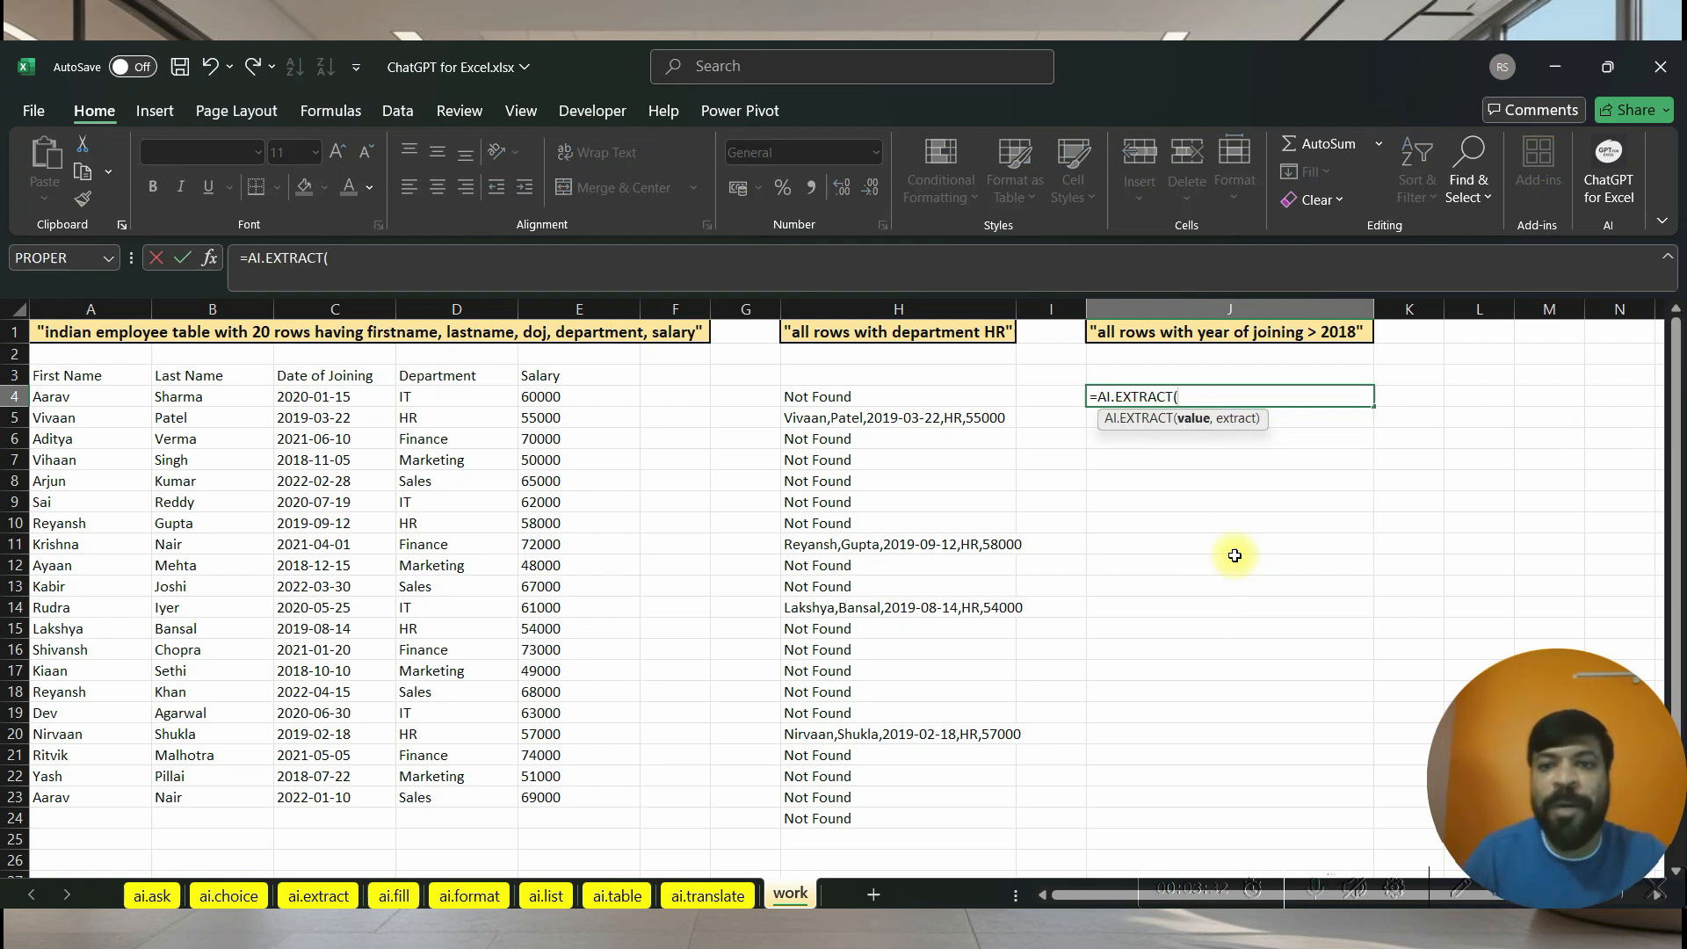
left_click(86, 380)
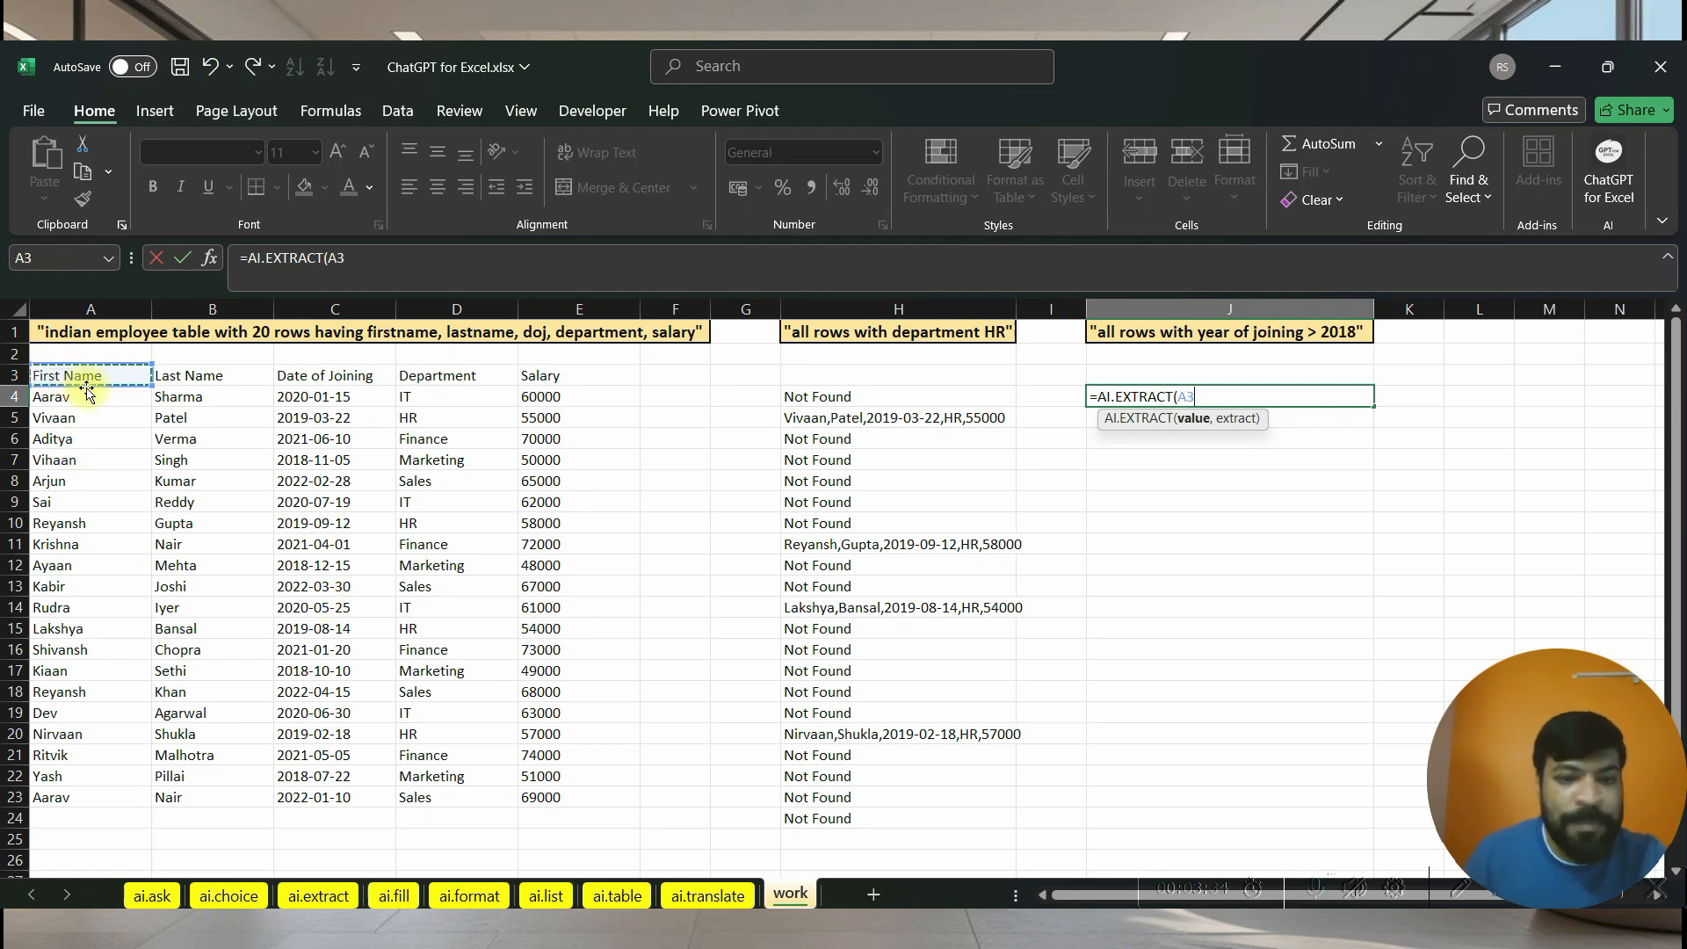
type("#,")
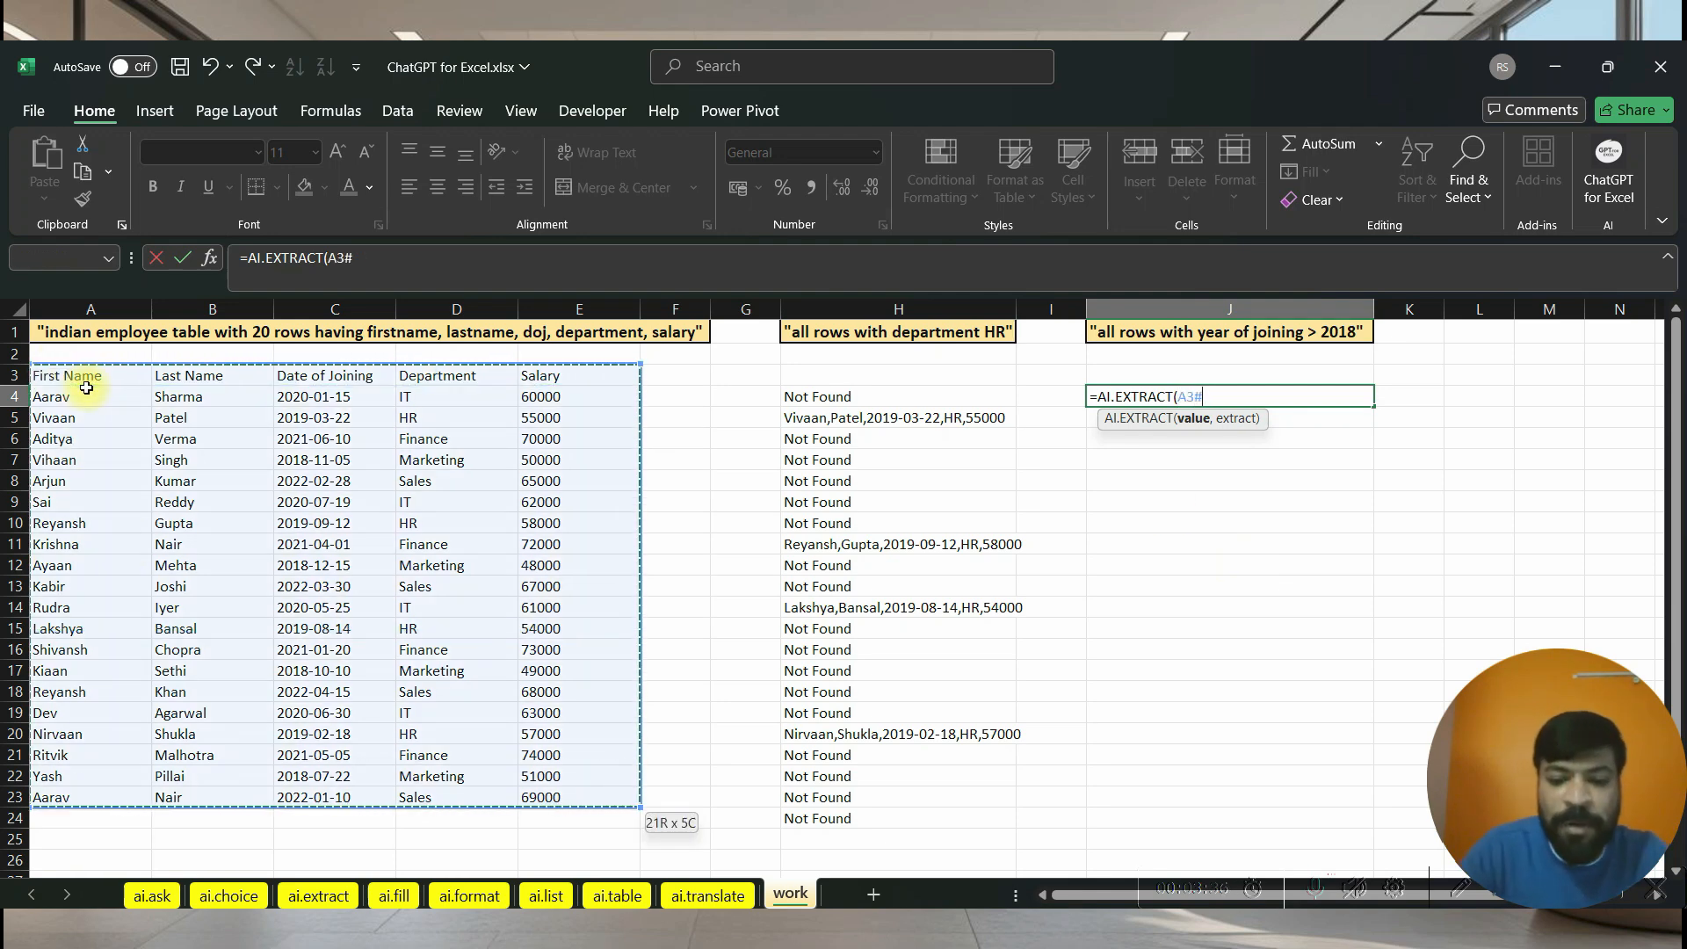
left_click(1248, 334)
key("Return")
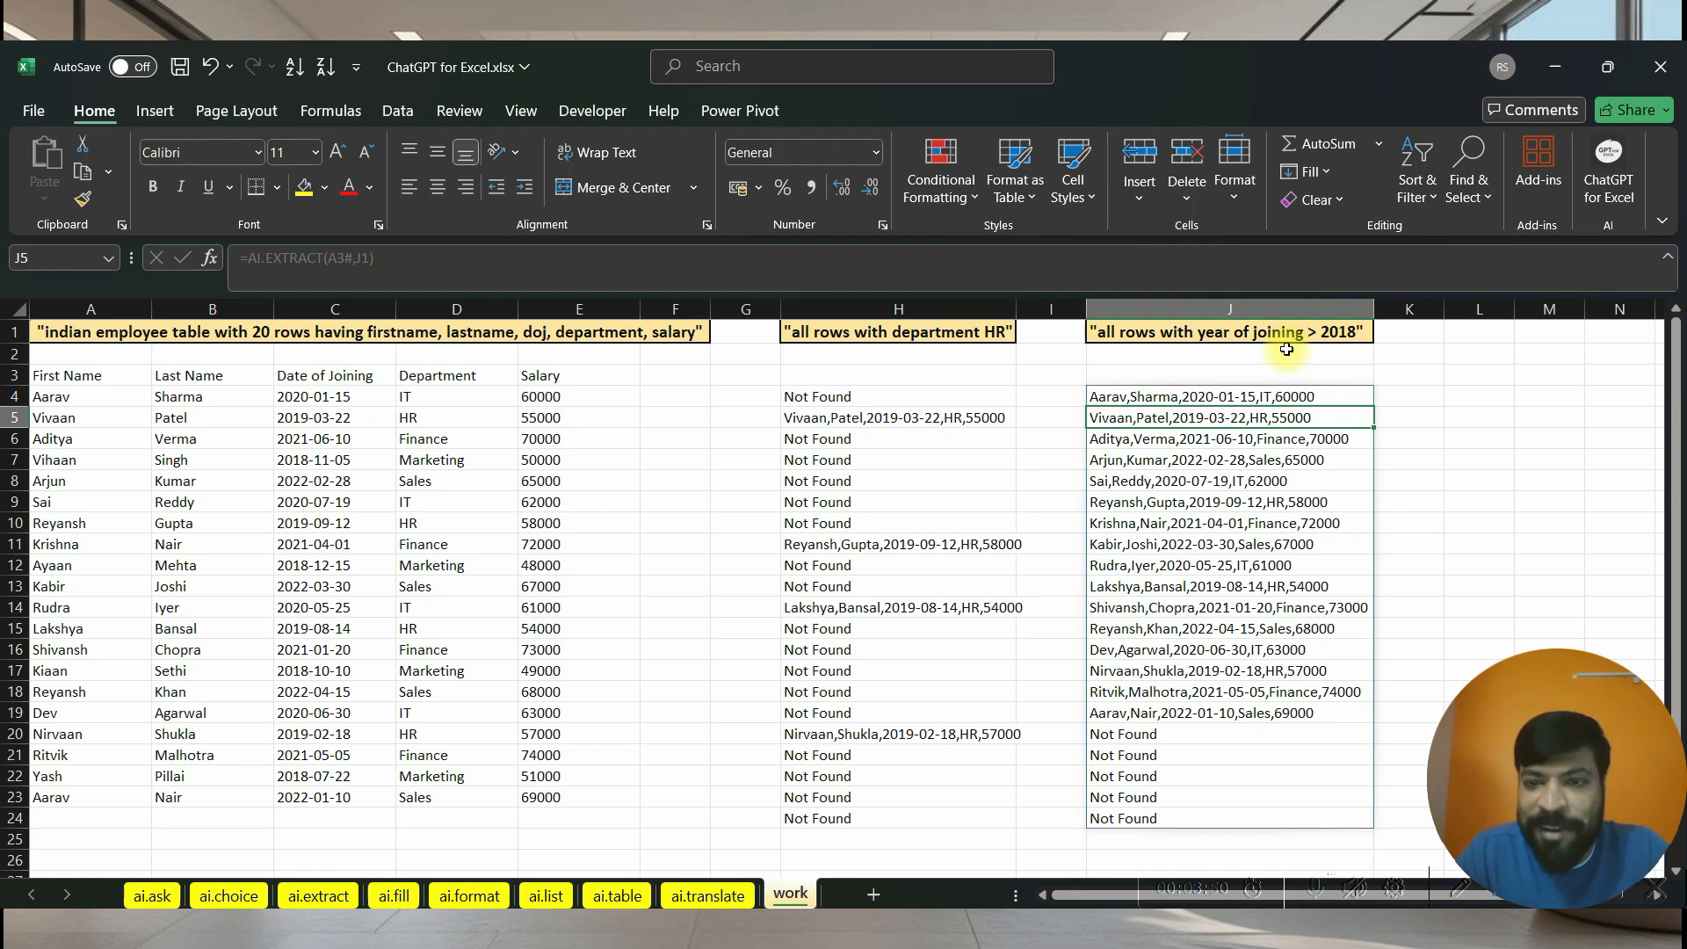
- Go through the extracted rows in column J and check their joining dates against the year of joining > 2018 condition
key("Up")
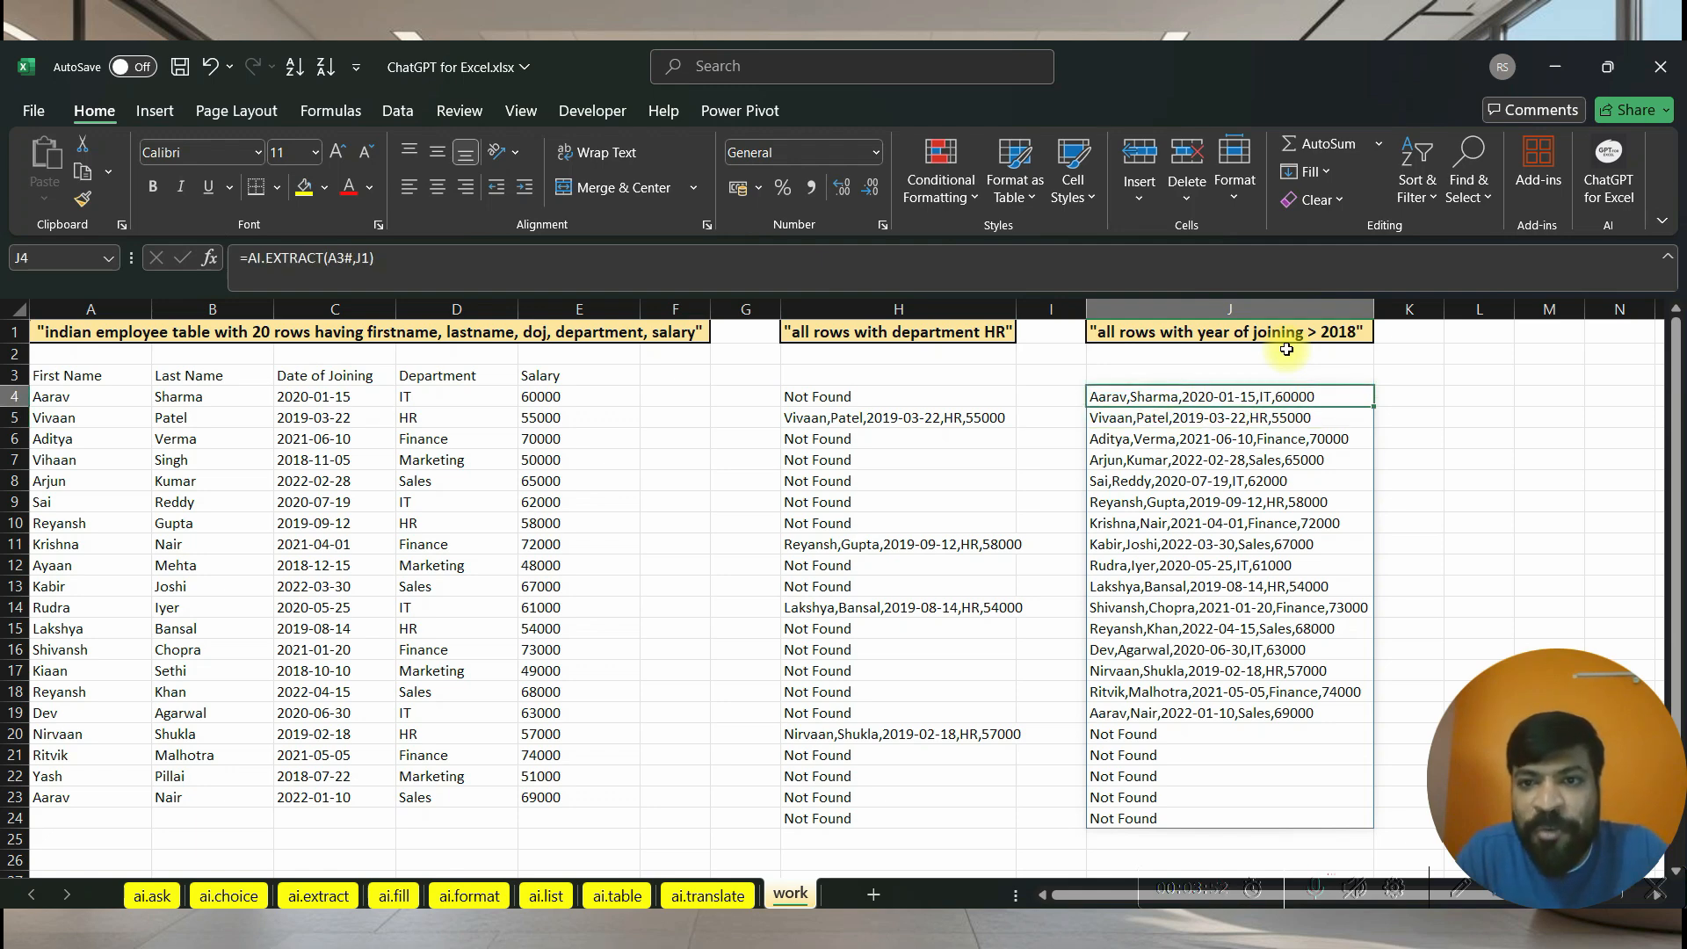
key("Down")
key("Down")
key("Down")
key("Down")
key("Down")
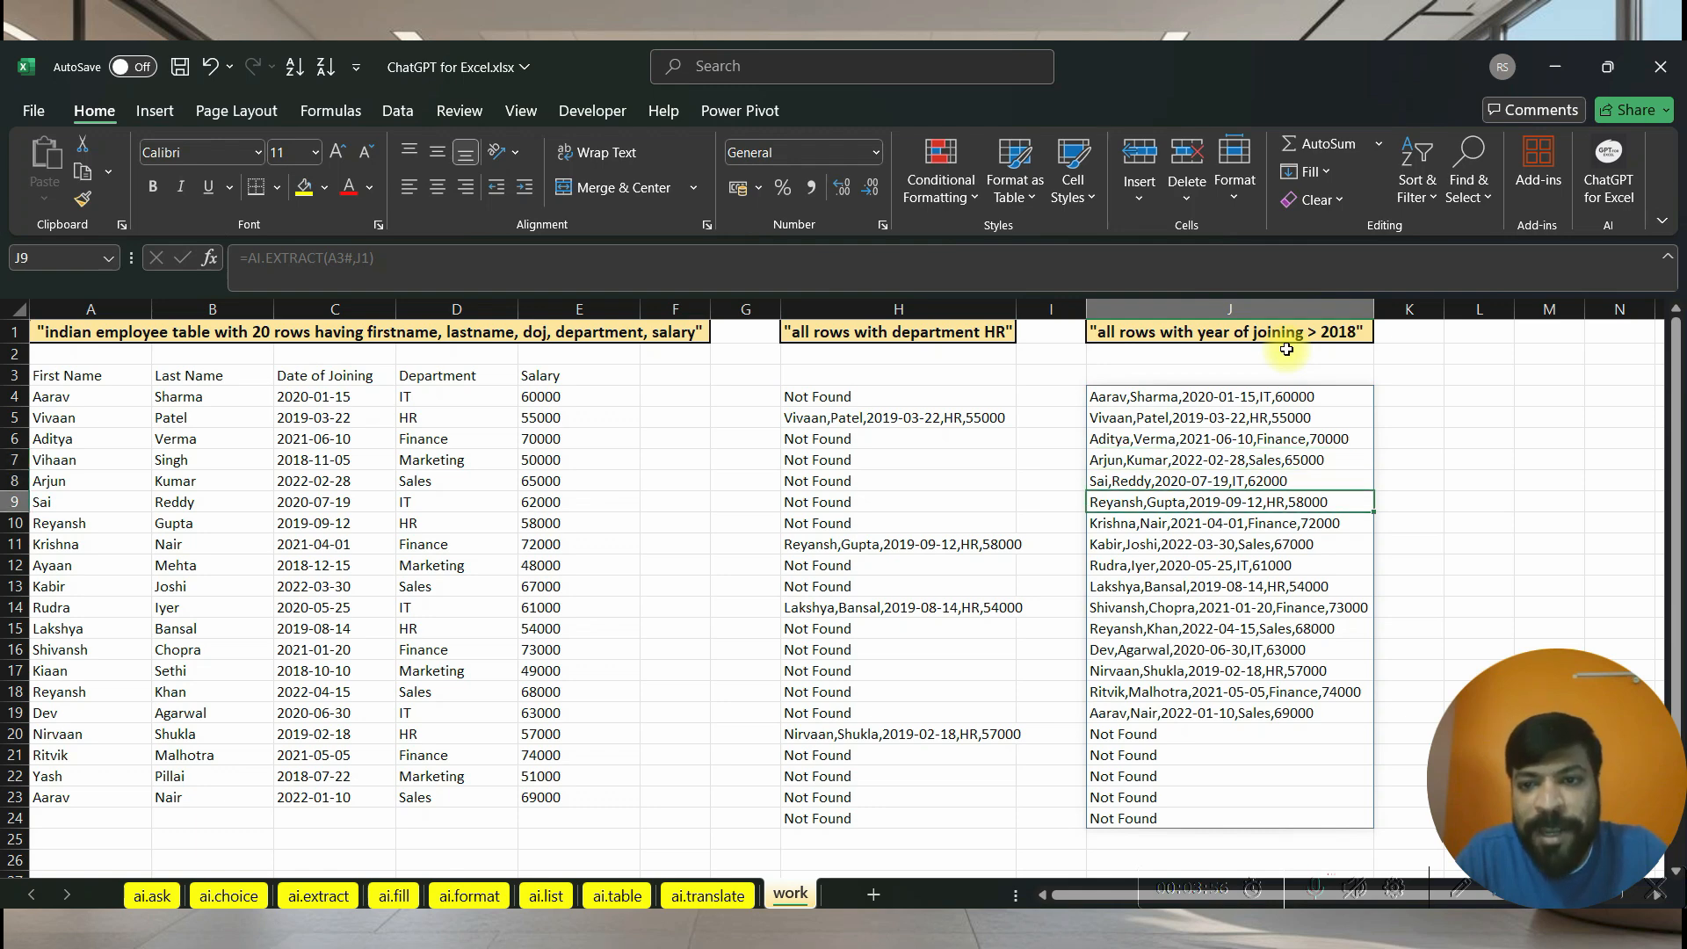
key("Down")
key("Down")
key("Down")
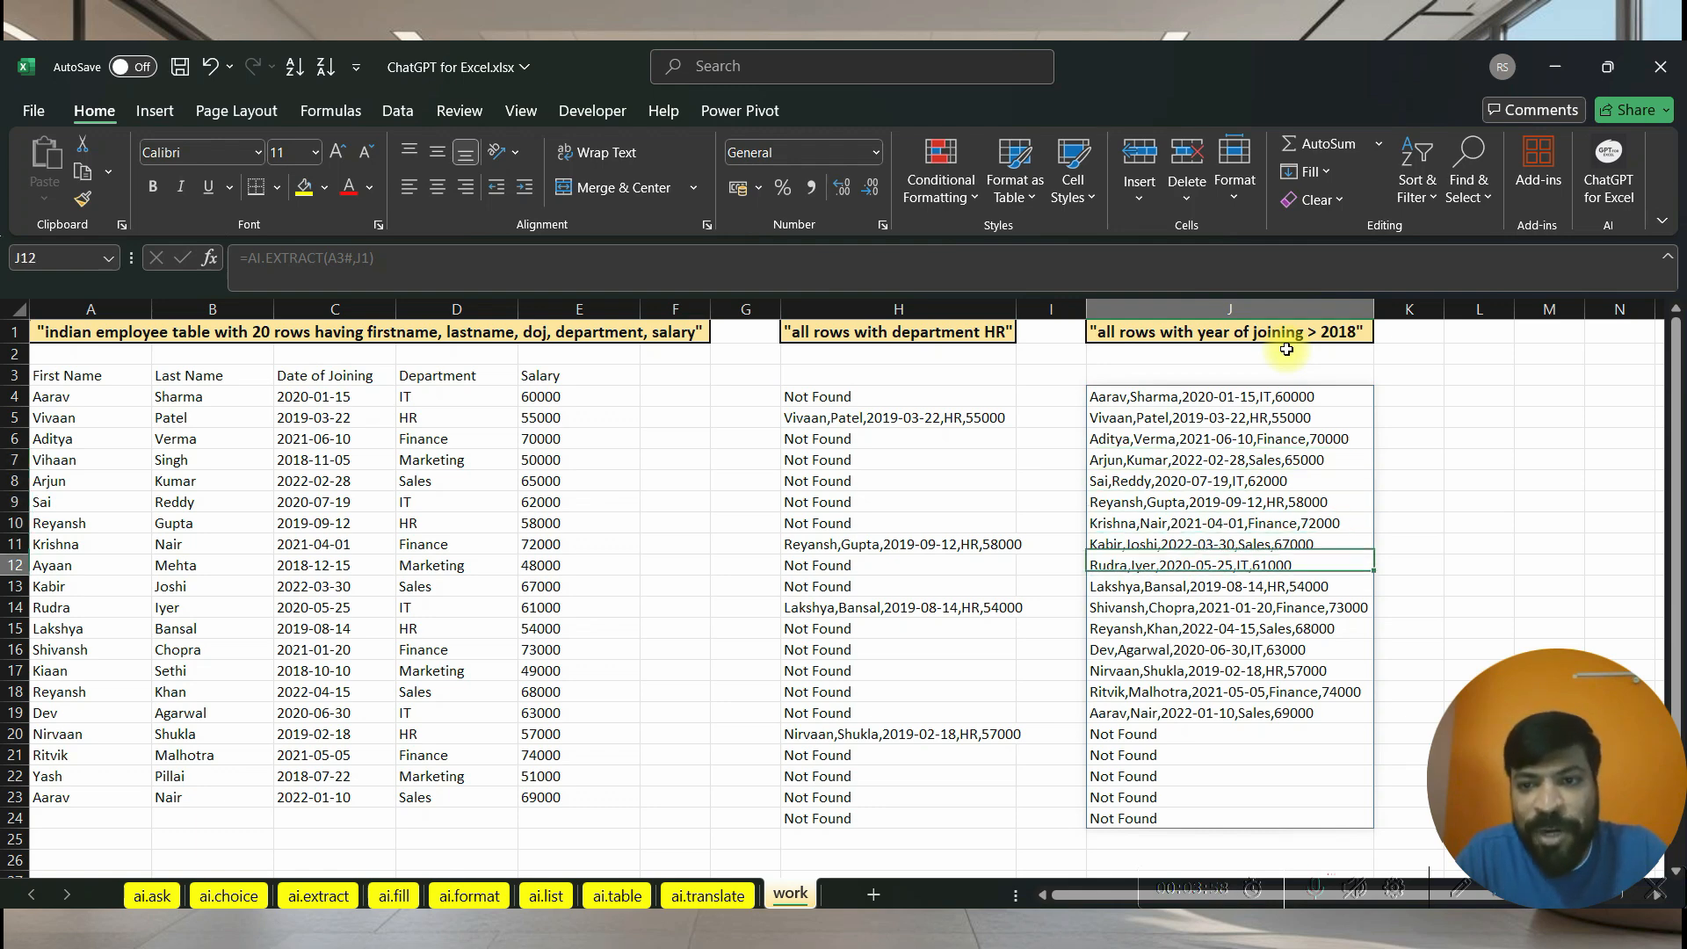
key("Down")
key("Down")
key("Down")
key("Down")
key("Down")
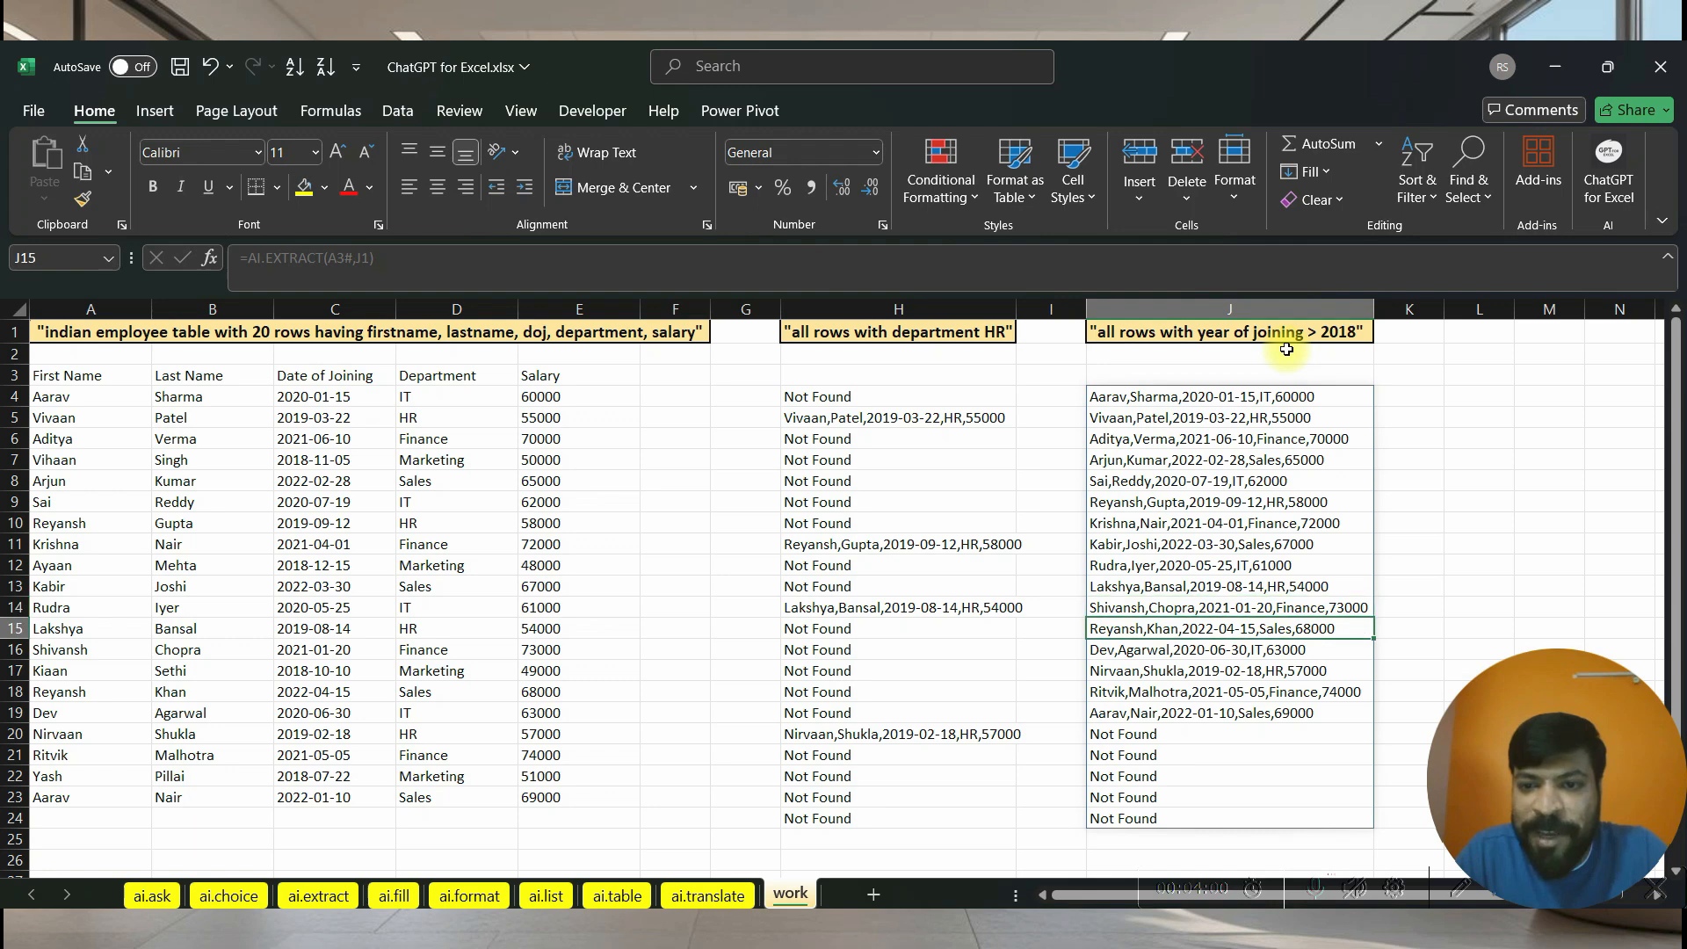
key("Down")
key("Down")
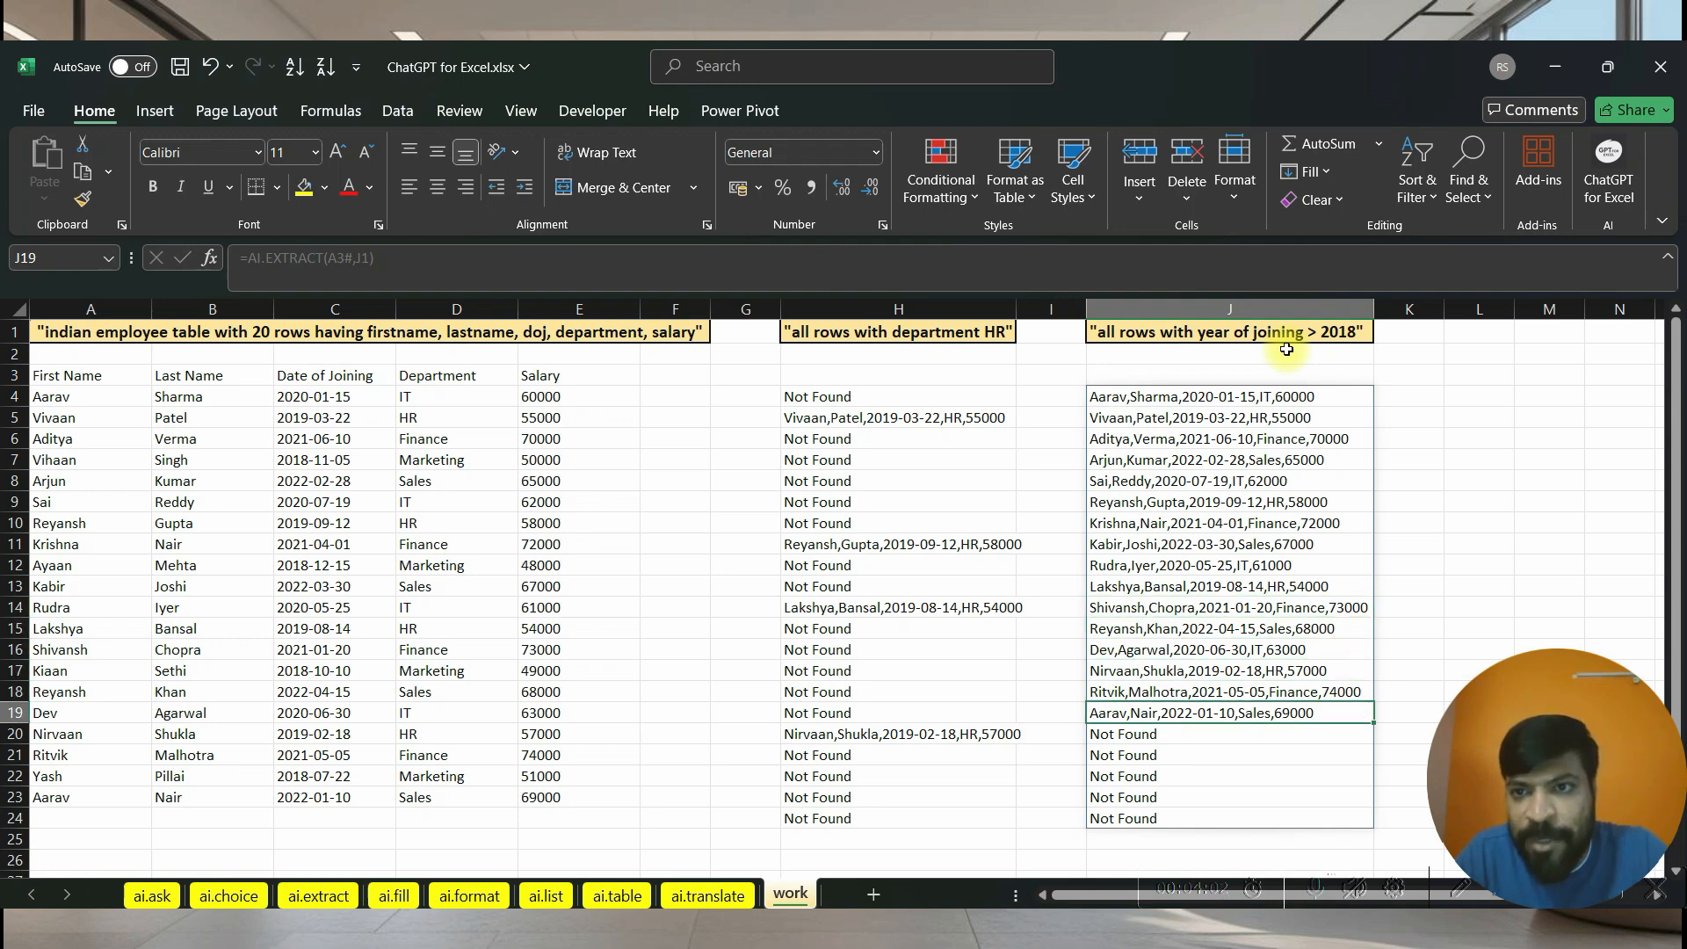
key("Up")
key("Up")
key("Up")
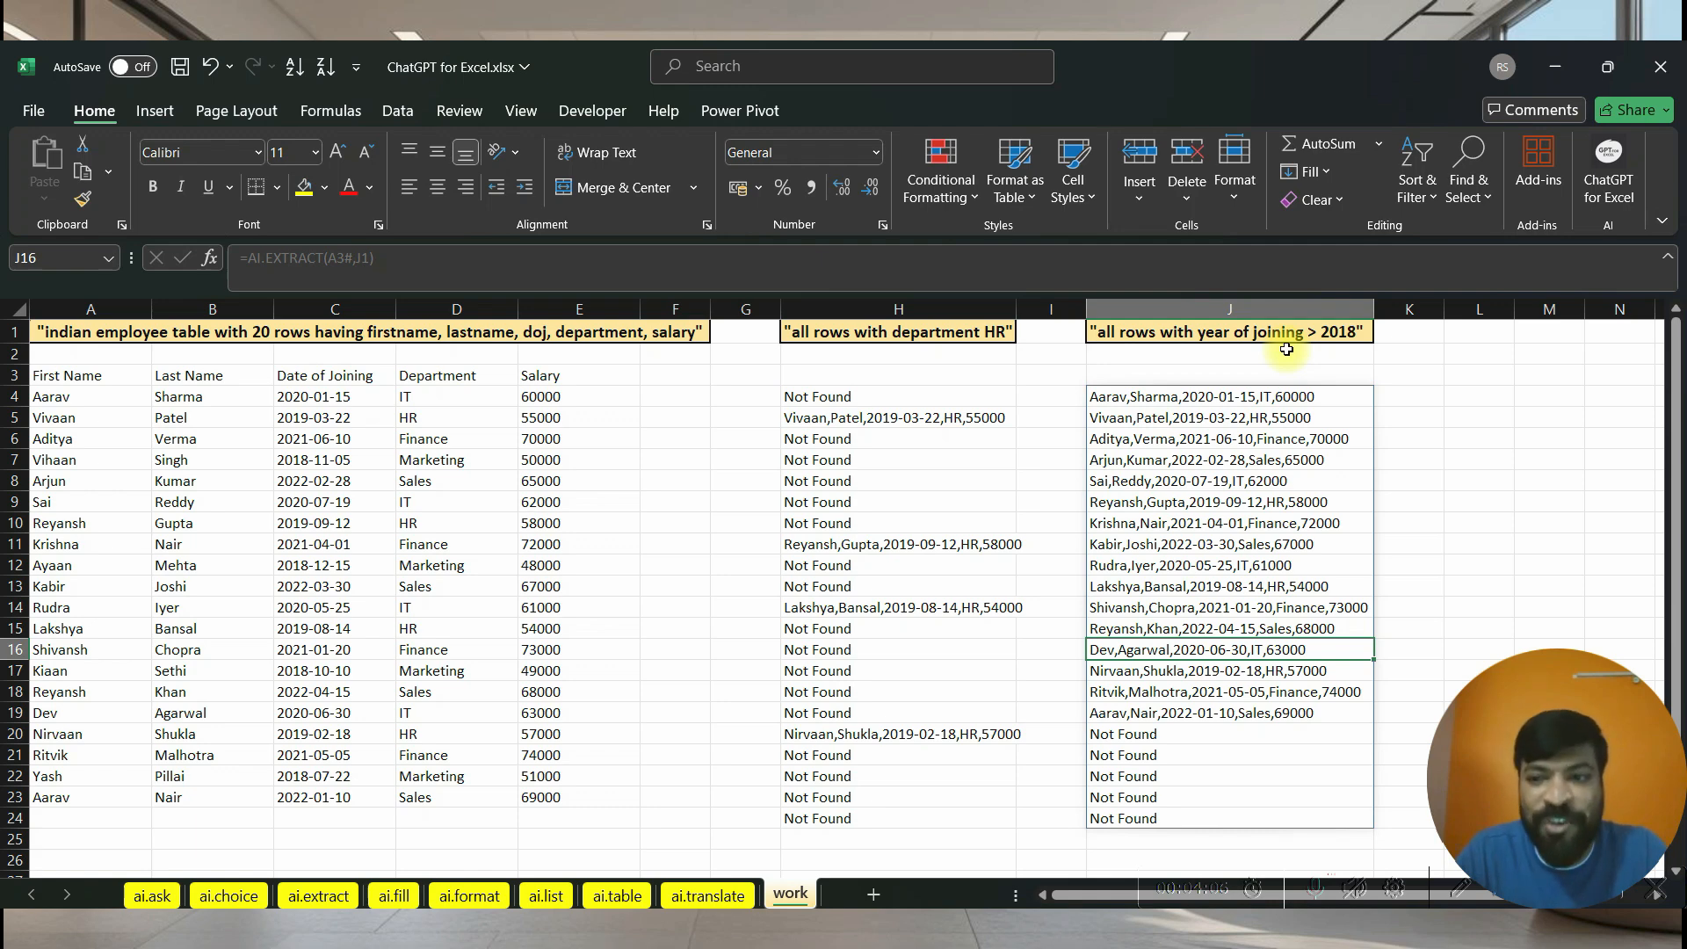
key("Up")
key("Up")
key("Up")
key("Up")
key("Up")
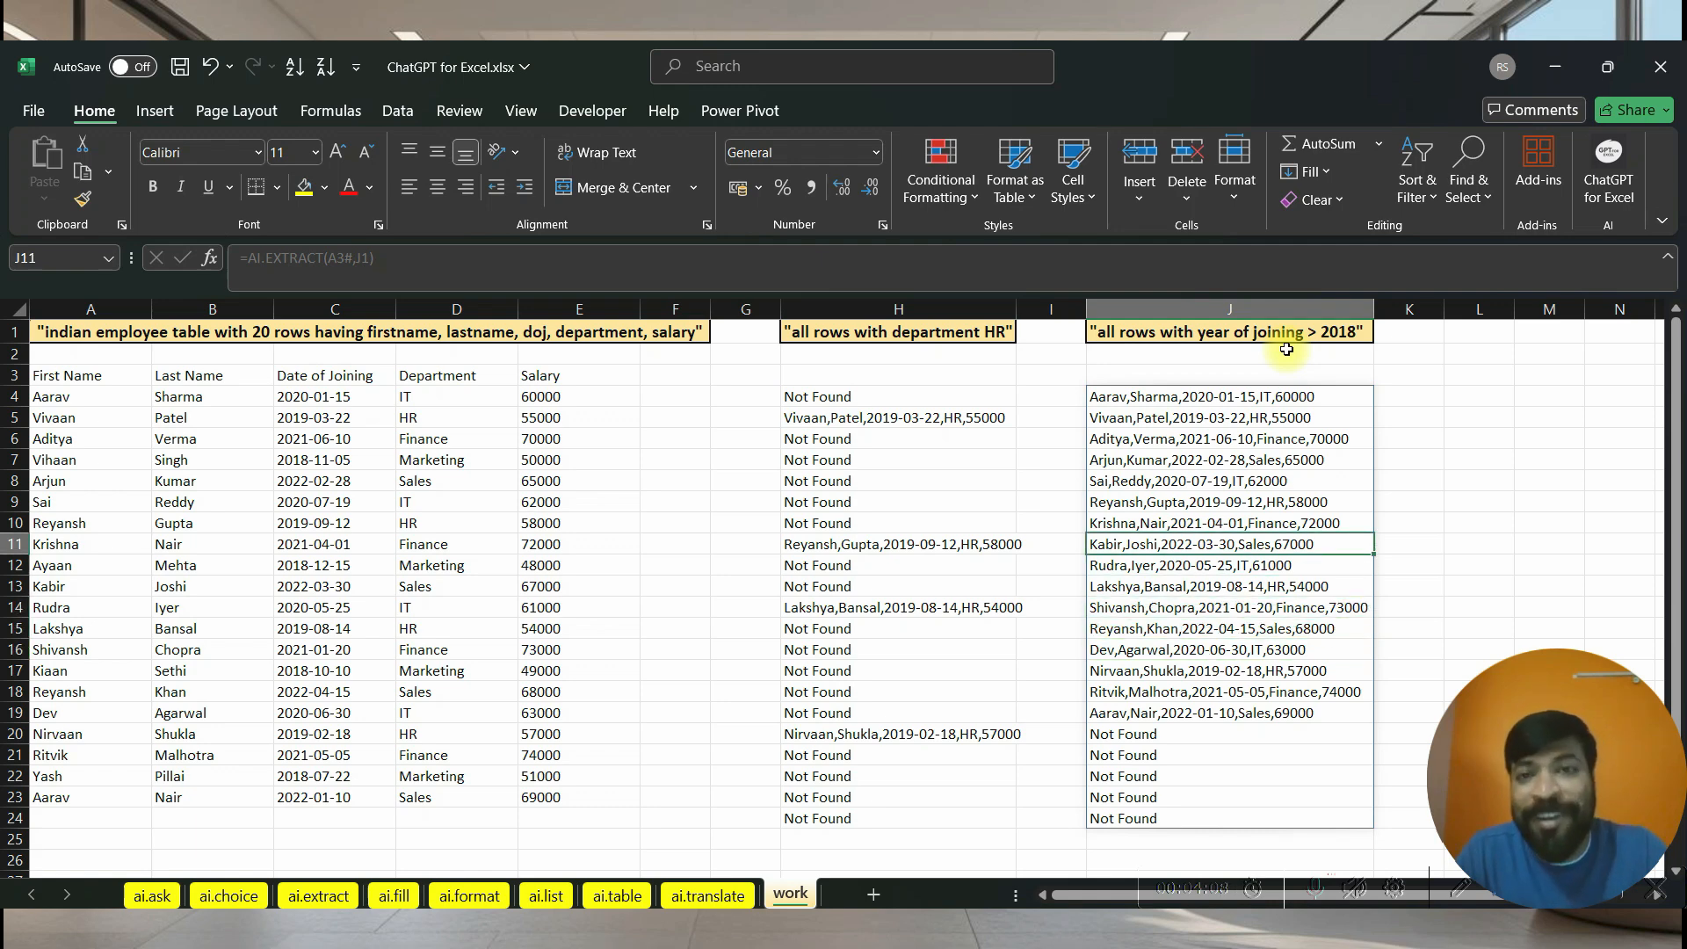
key("Down")
key("Down")
key("Down")
key("Down")
key("Down")
key("Down")
key("Down")
key("Down")
key("Down")
key("Down")
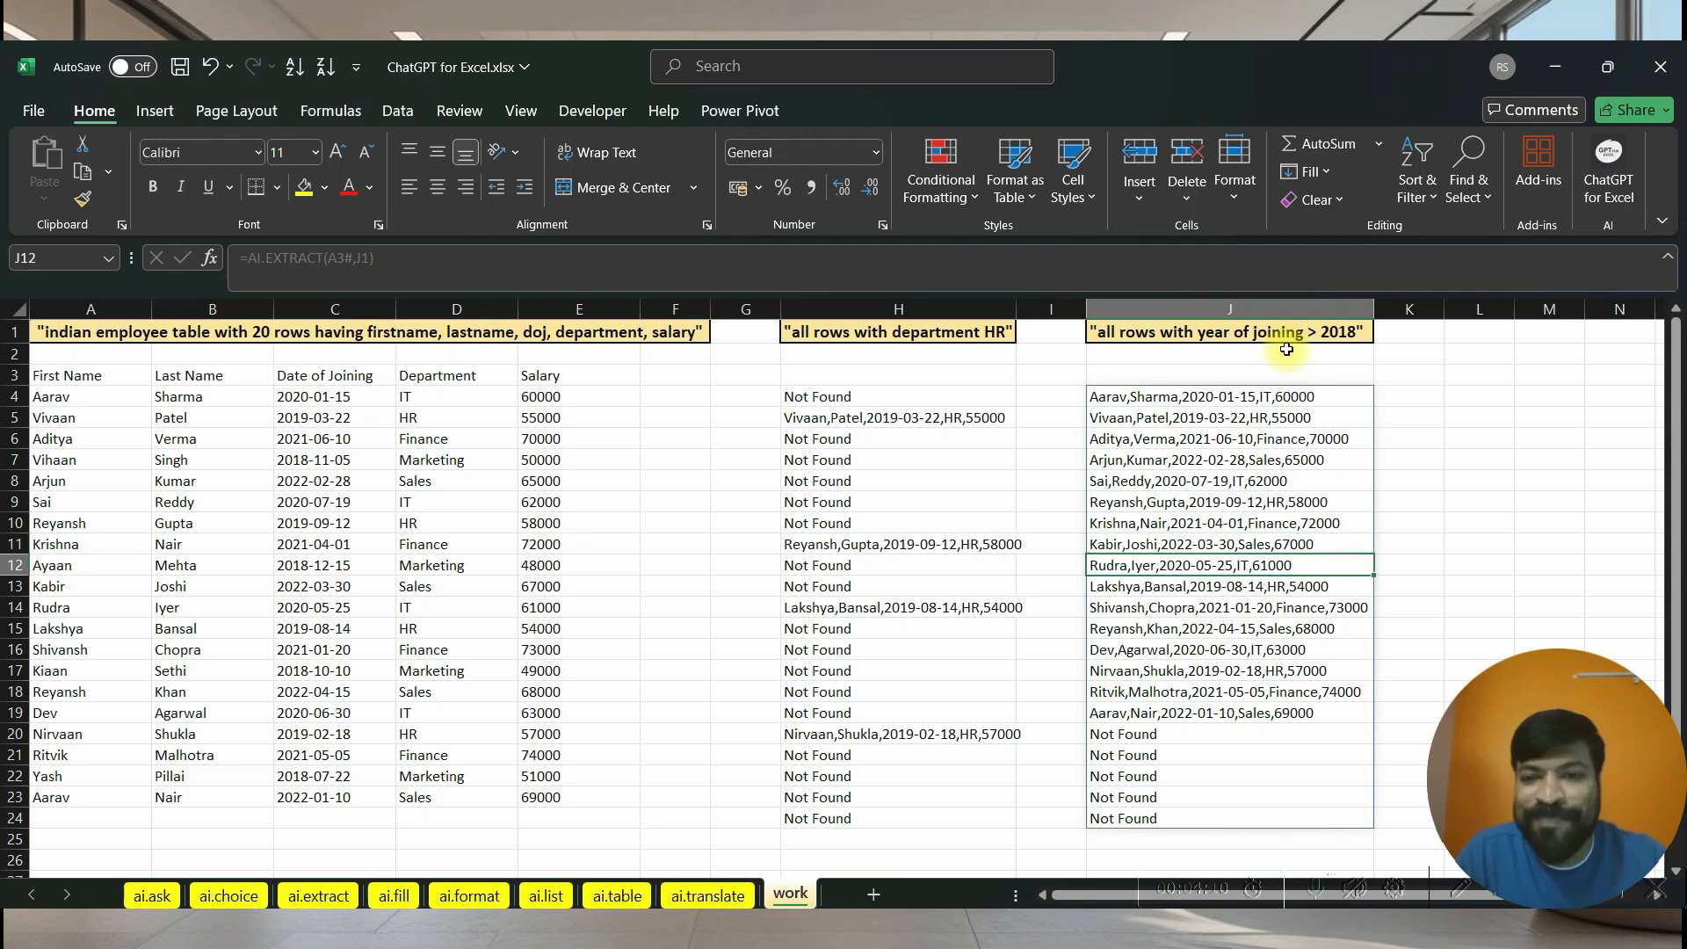
key("Down")
key("Down")
key("Down")
key("Down")
key("Down")
key("Down")
key("Down")
key("Down")
key("Down")
key("Down")
key("Down")
key("Down")
key("Down")
key("Down")
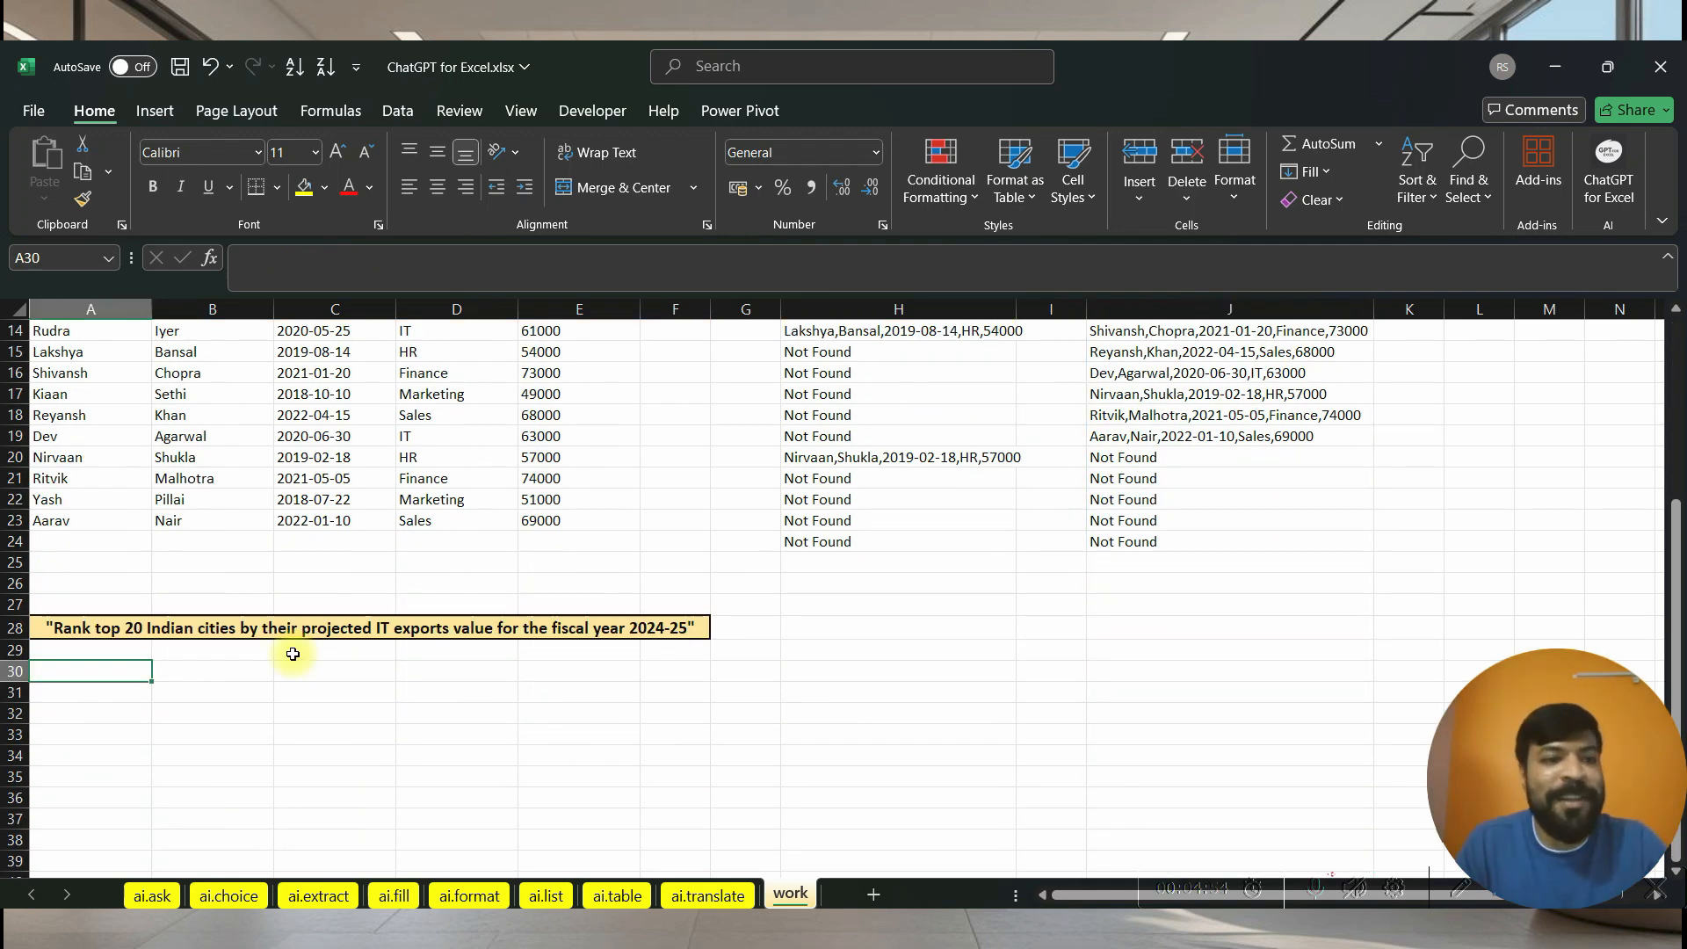
- Generate the ranking of the top 20 Indian cities by projected 2024-25 IT exports in A30 with =AI.TABLE(A28)
key("Up")
key("Up")
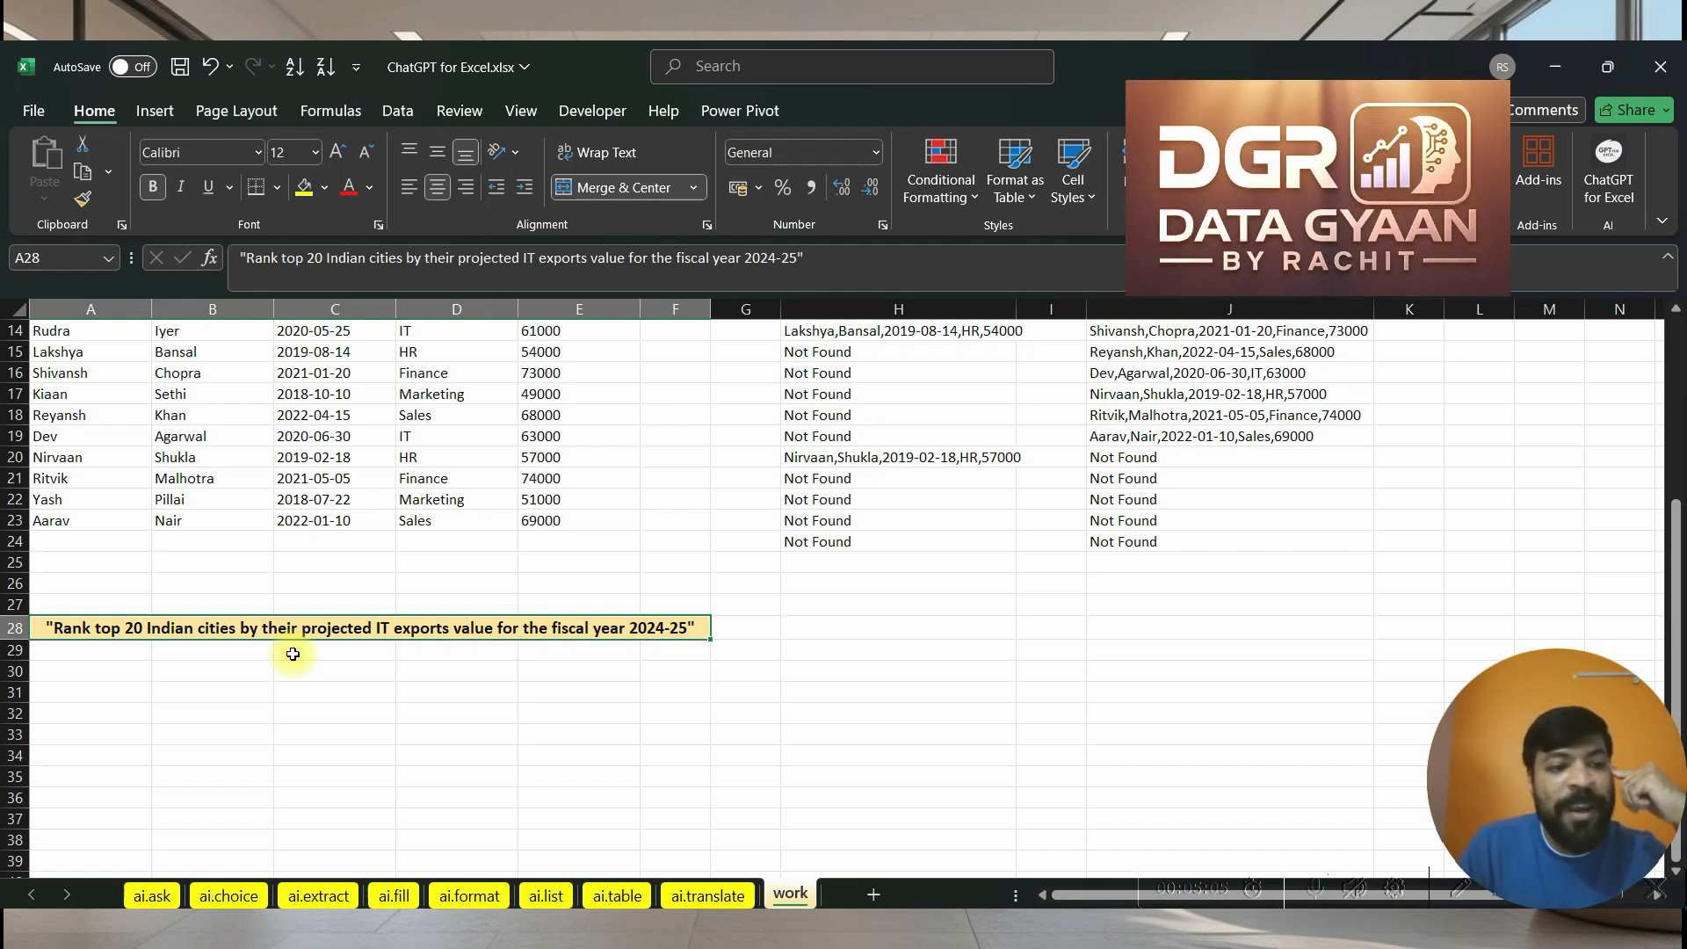
key("Down")
key("Down")
key("Up")
key("Up")
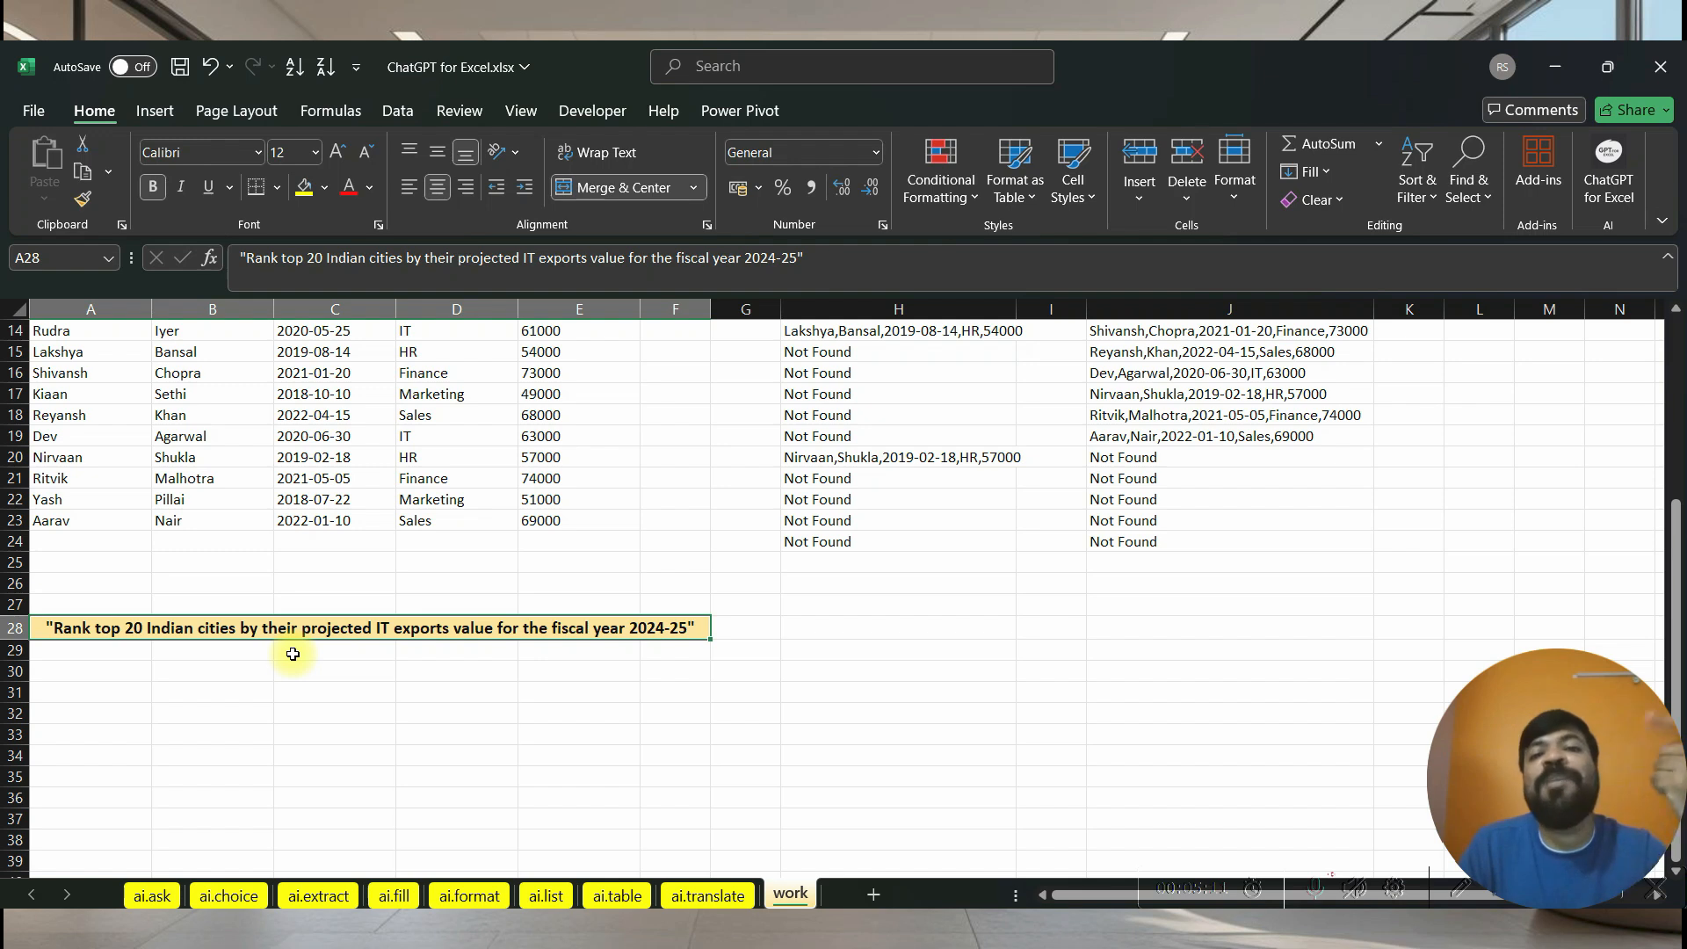
key("Down")
key("Down")
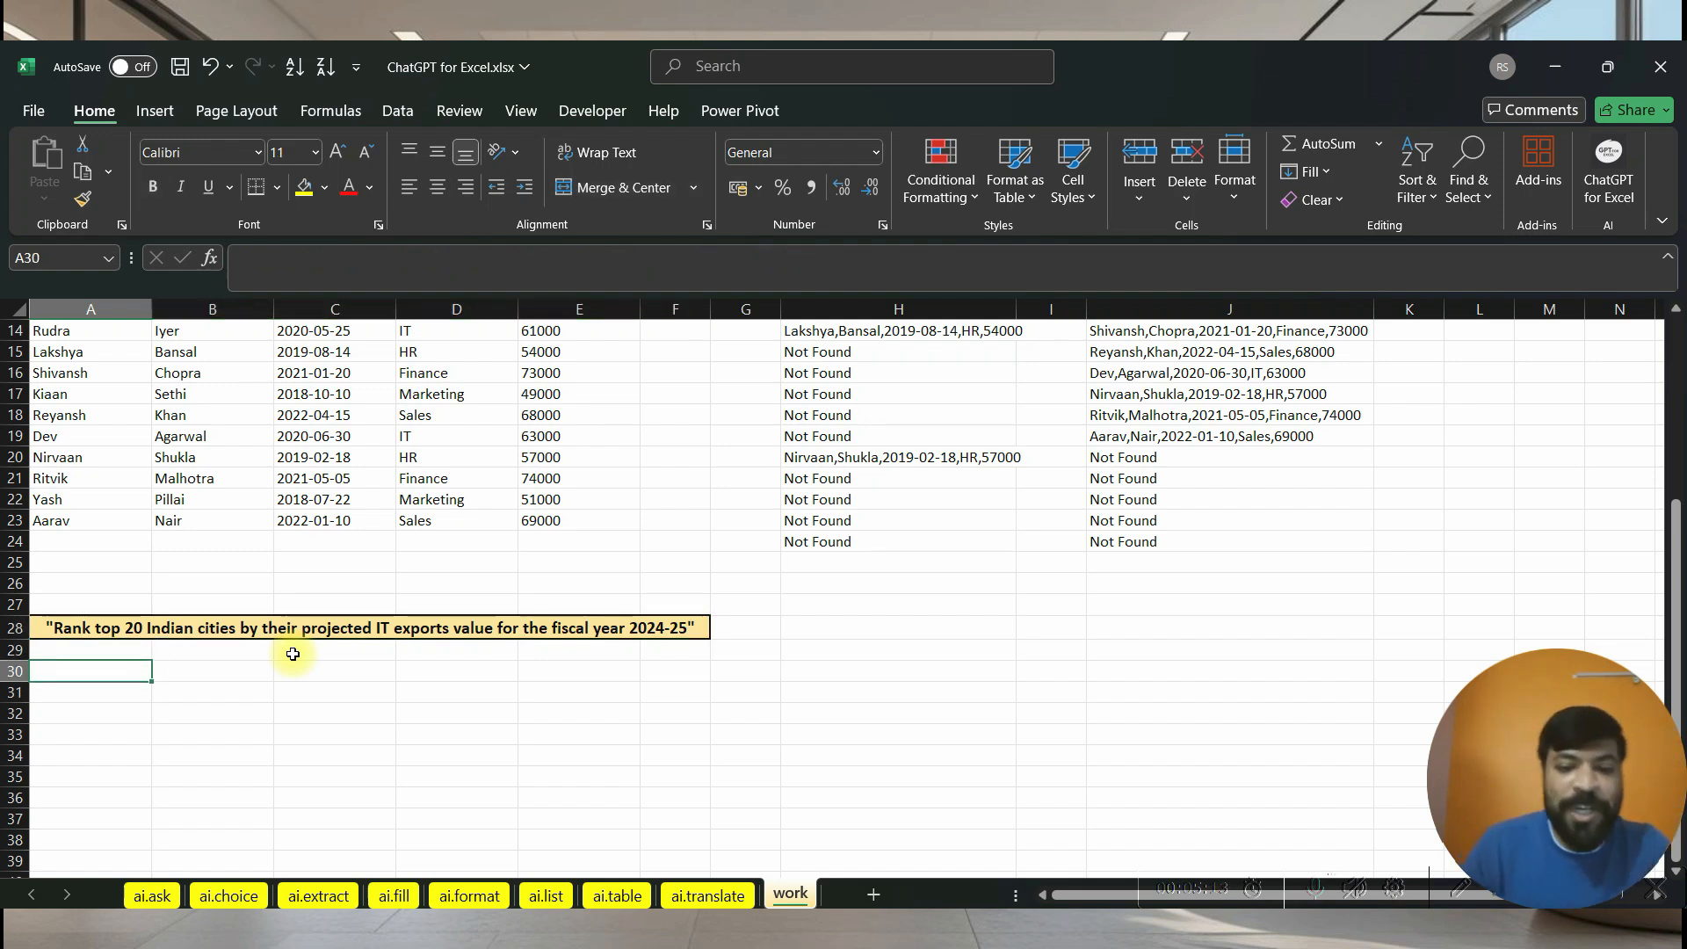
type("=")
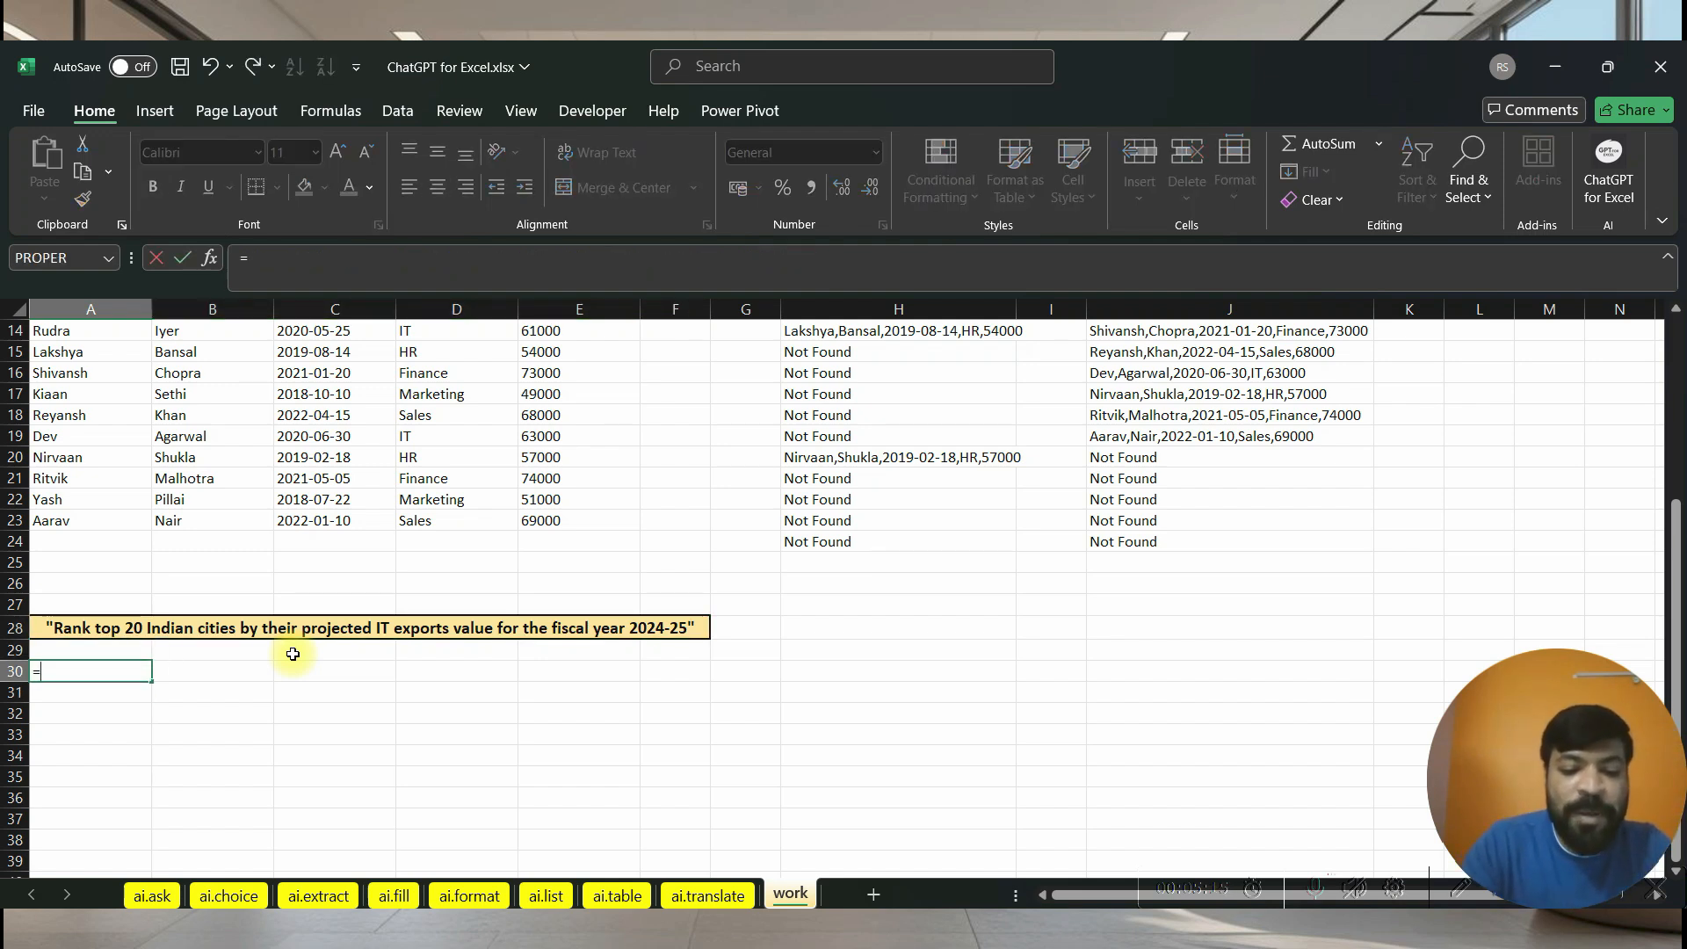
type("ai.tab")
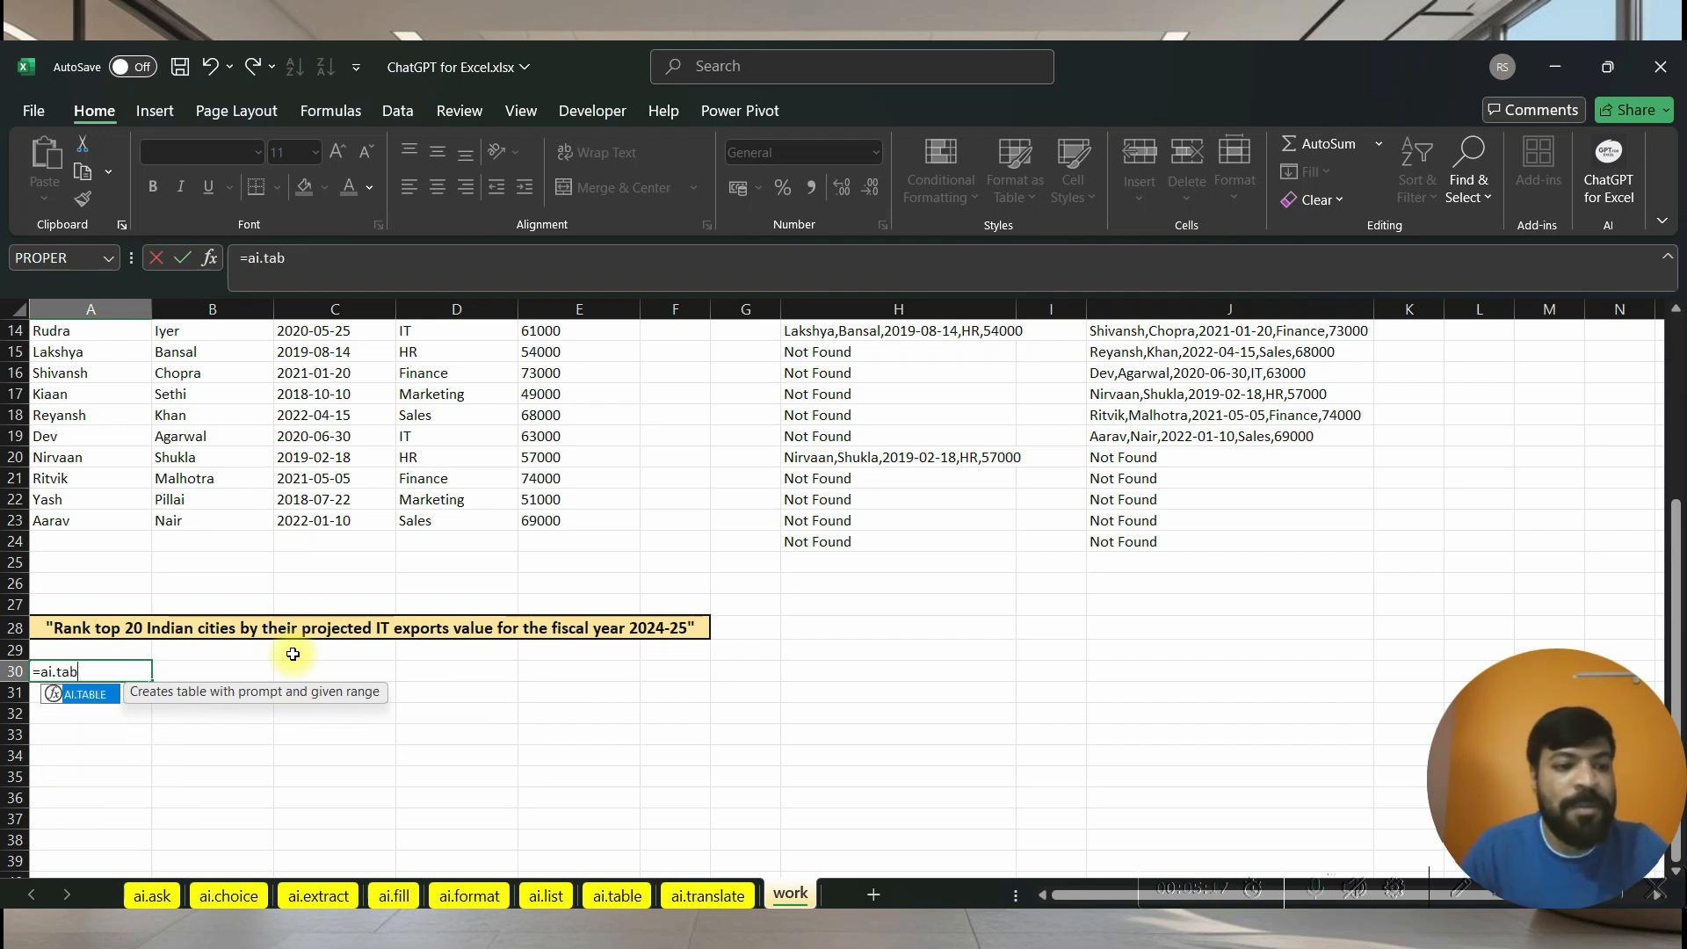
key("Tab")
left_click(147, 626)
type(")")
key("Return")
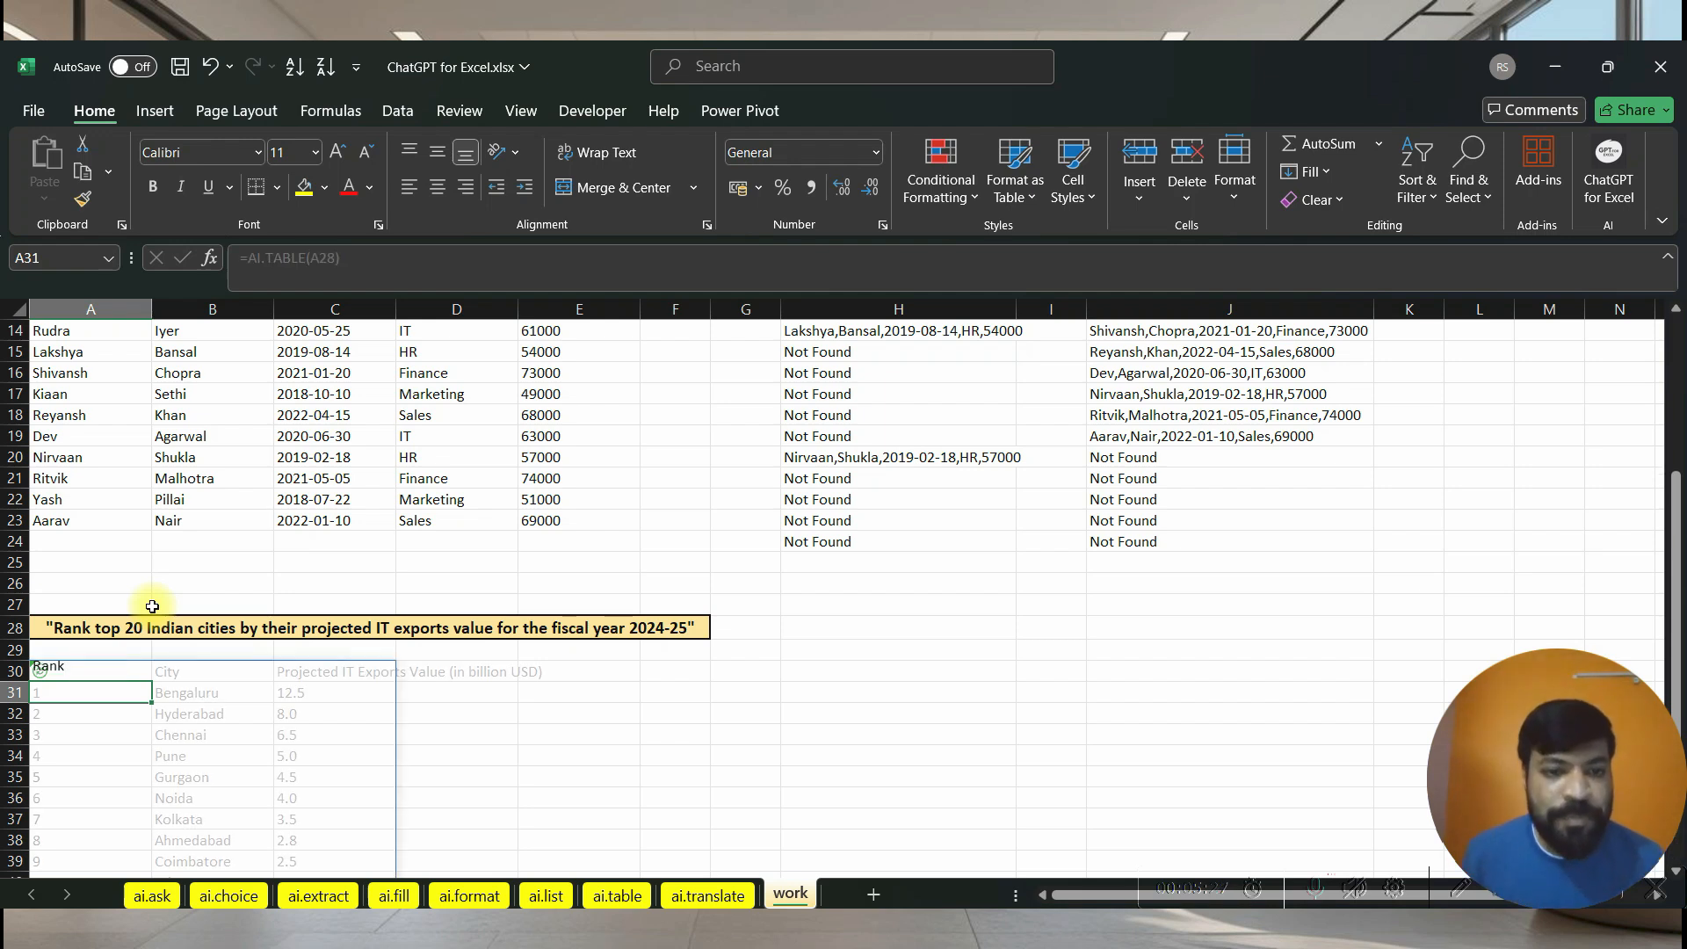
- Review the generated city ranking from the first to the last row, examining the projected IT exports value of each city
key("Right")
key("Right")
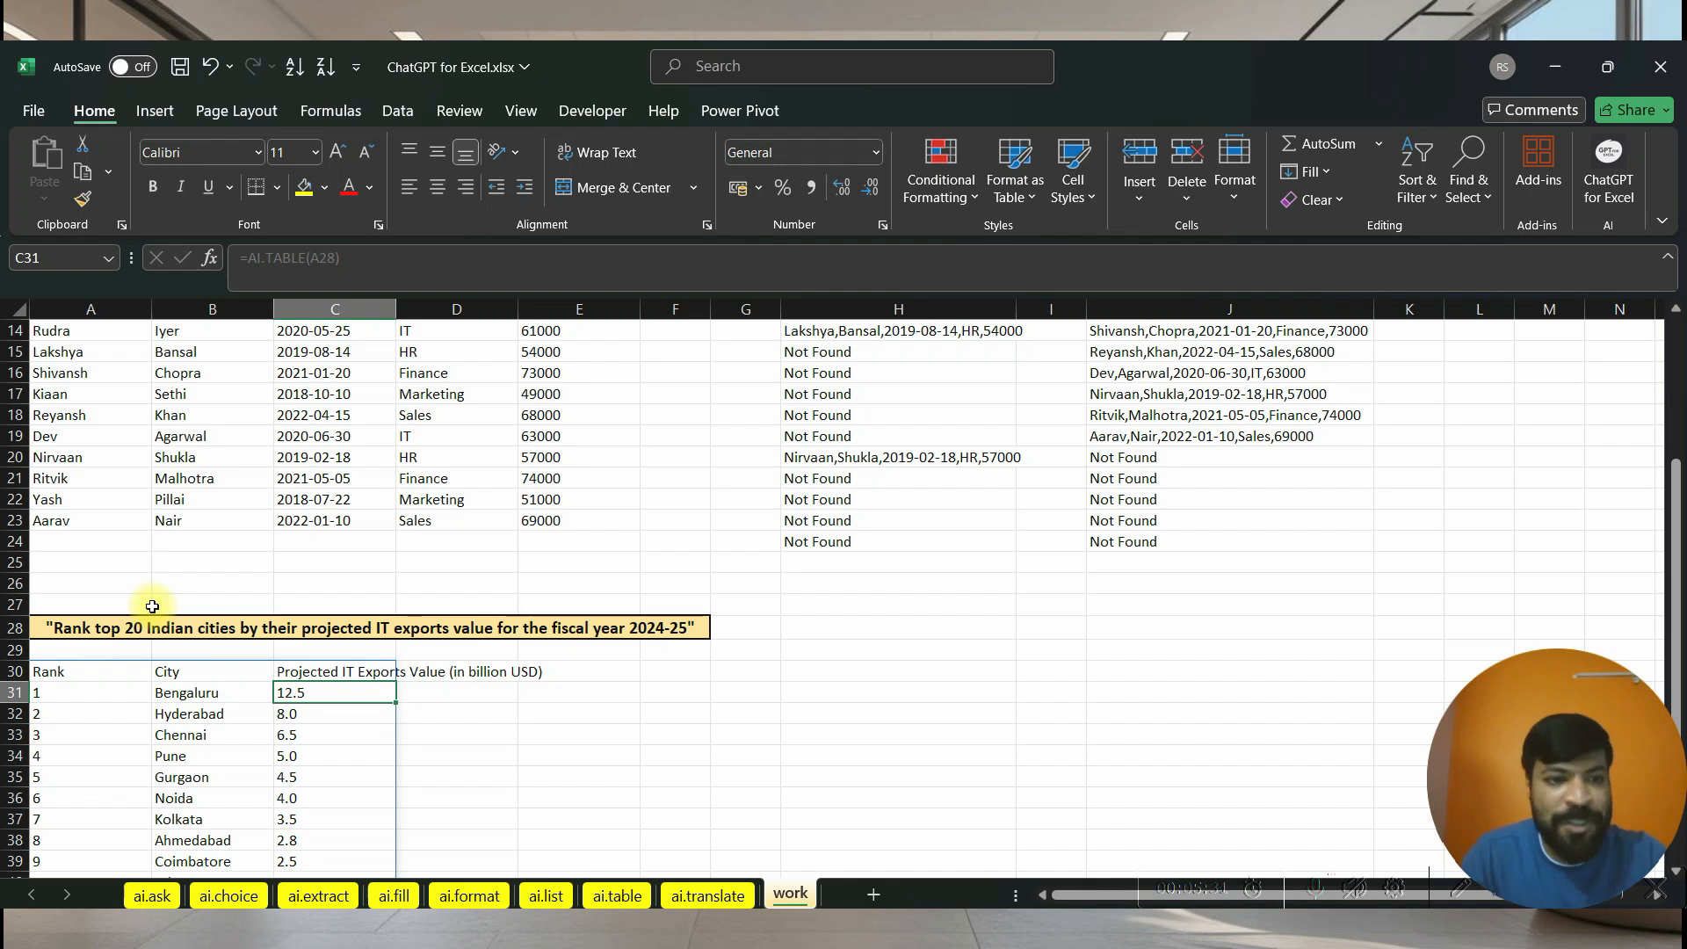
key("Down")
key("Down")
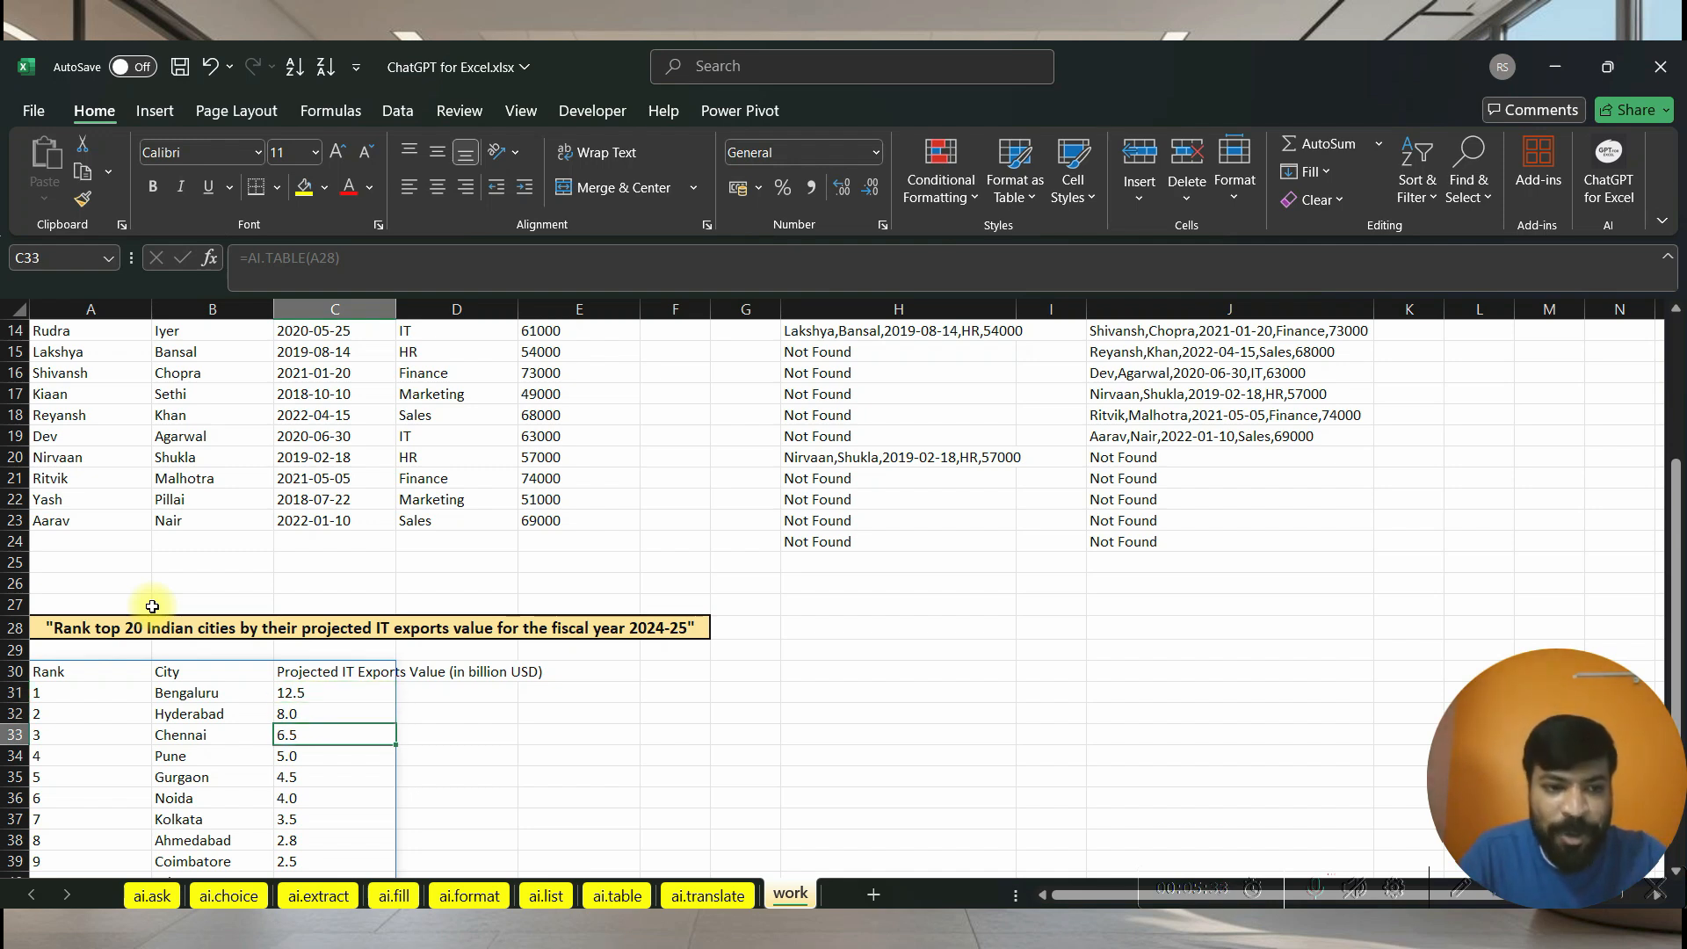
key("Down")
key("Down")
key("Down")
key("Down")
key("Down")
key("Down")
key("Down")
key("Down")
key("Down")
key("Down")
key("Down")
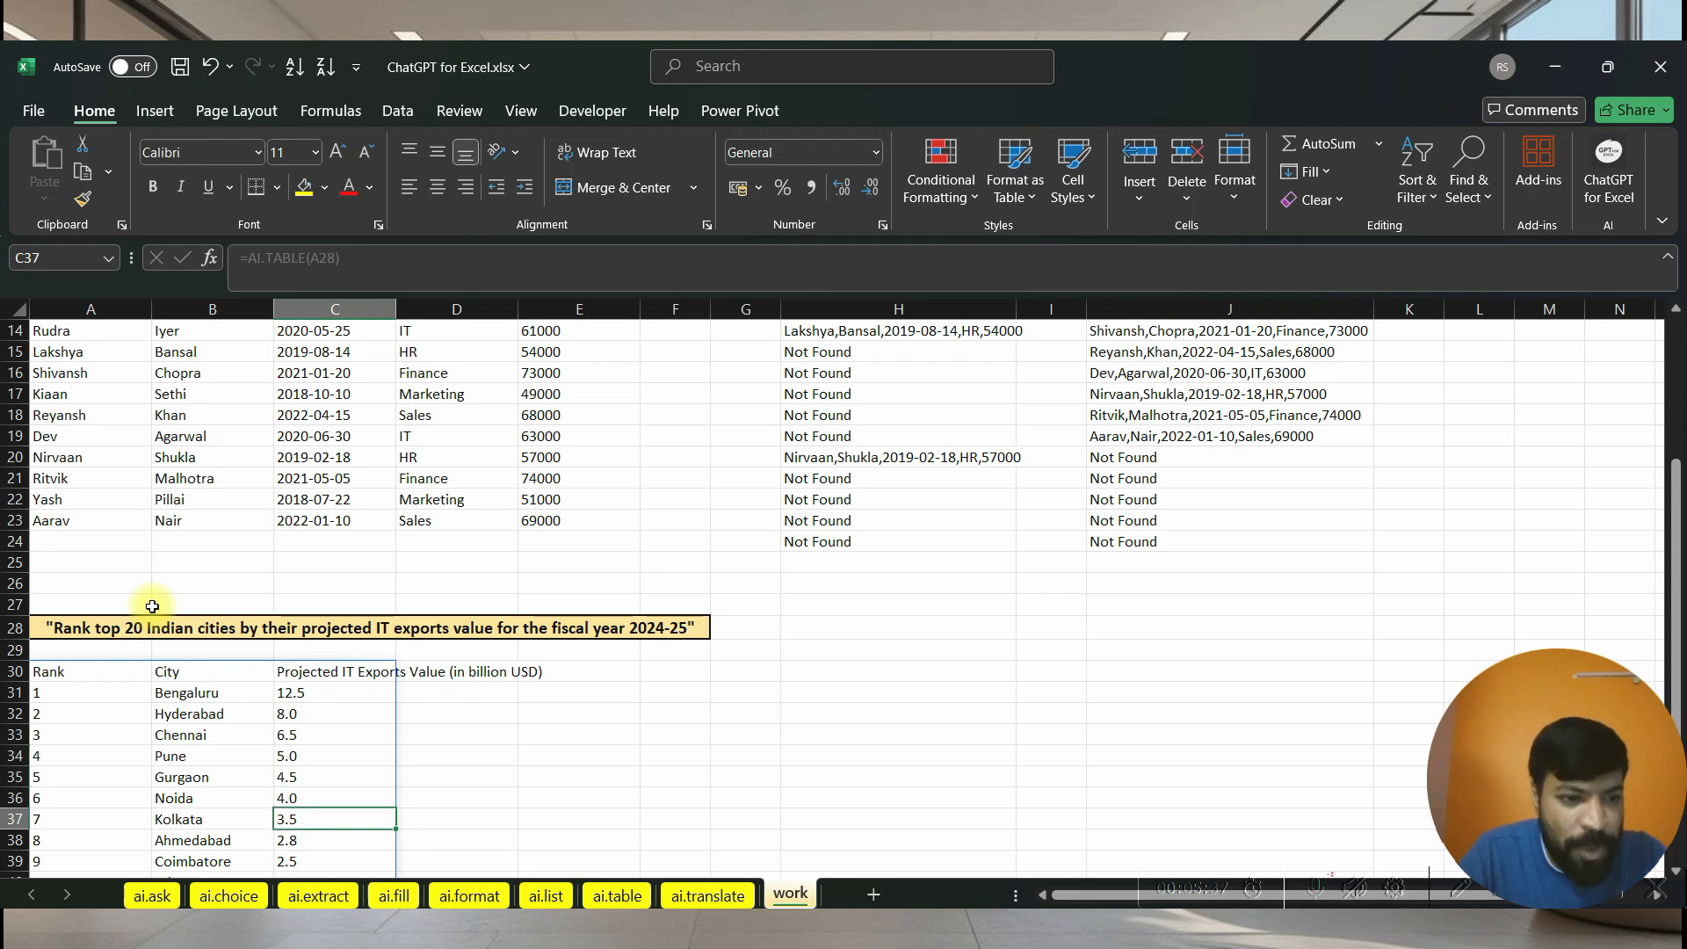
key("Down")
key("Down")
key("Down")
key("Down")
key("Down")
key("Down")
key("Down")
key("Down")
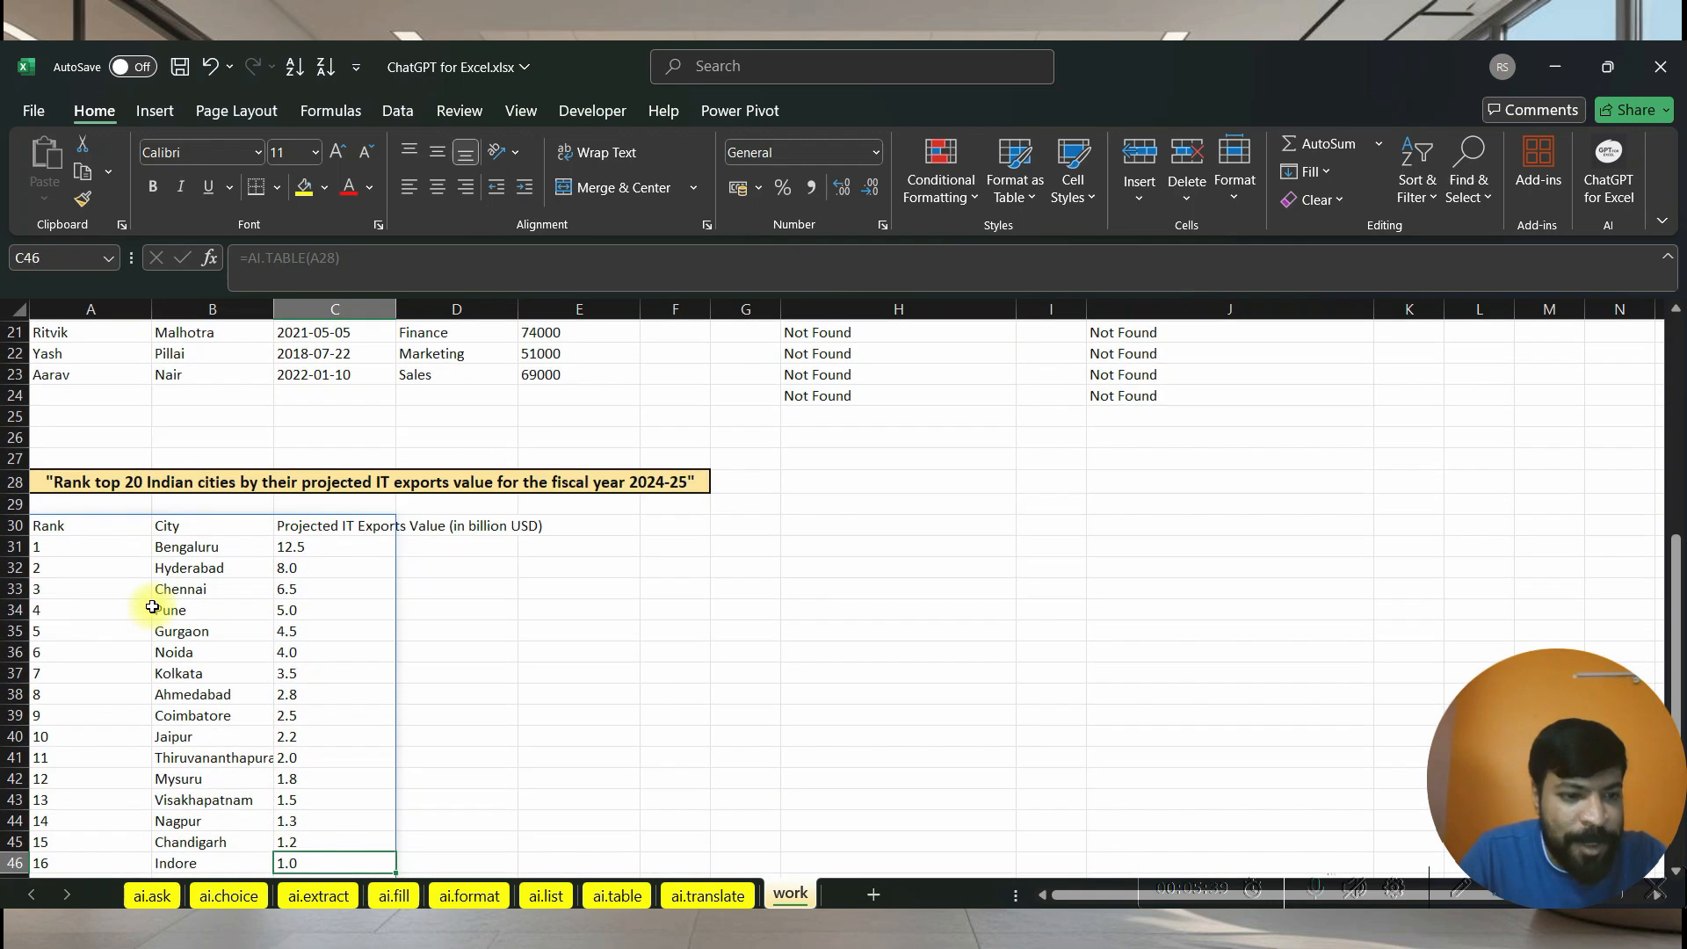
key("Up")
key("Up")
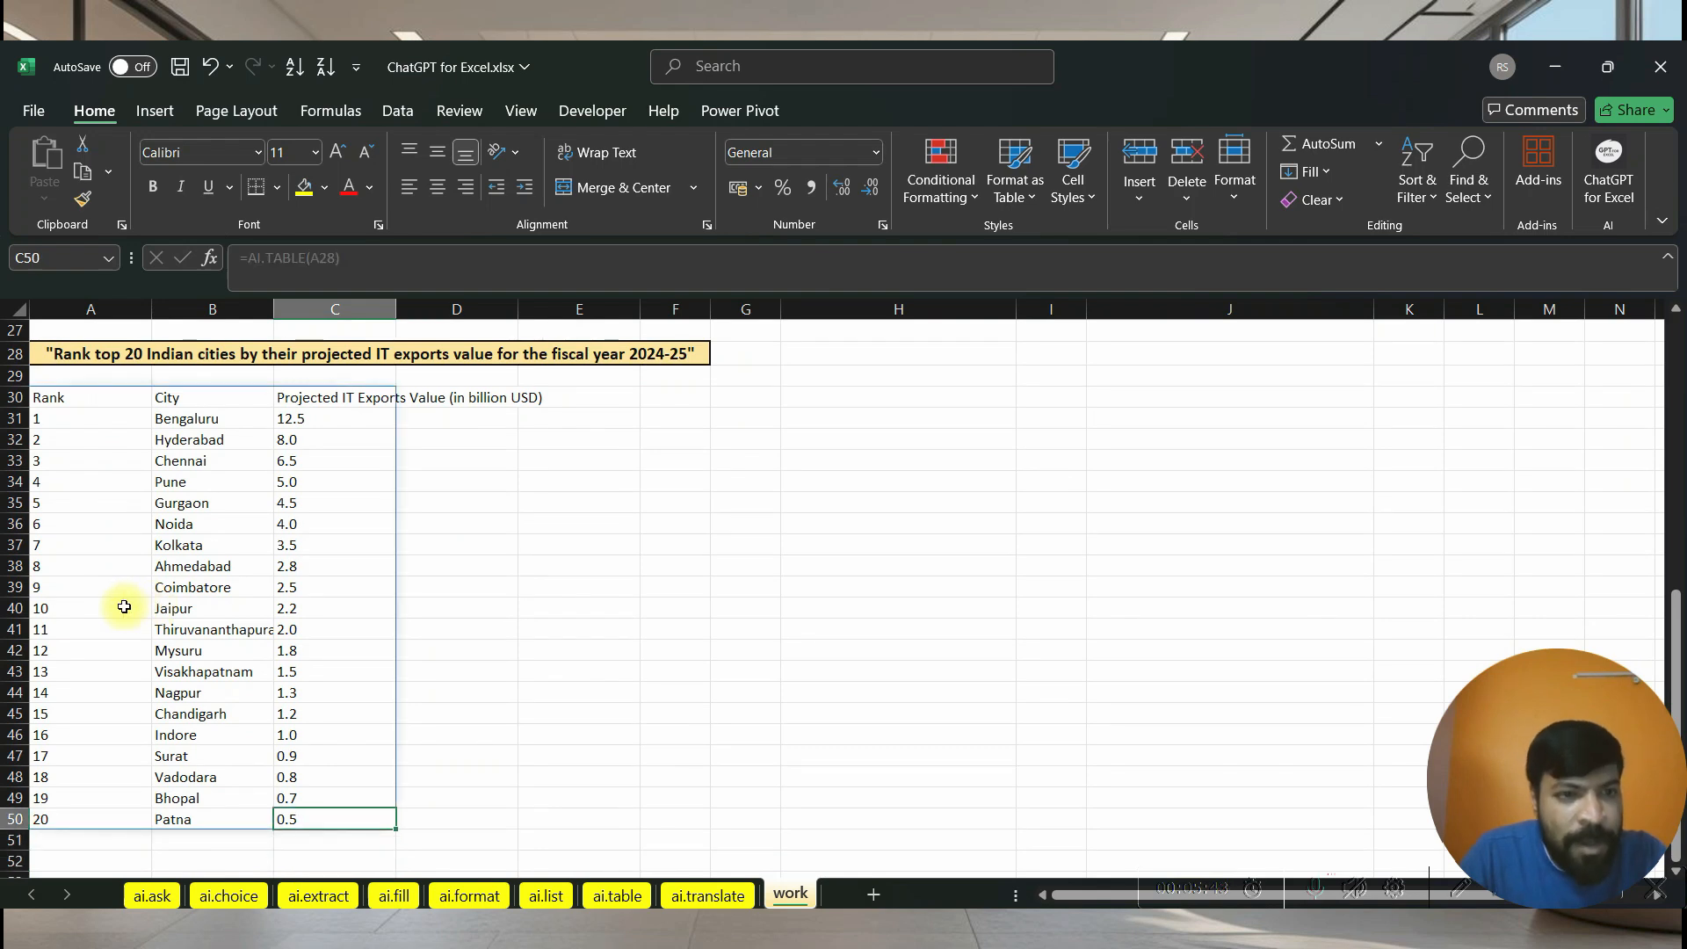
key("Up")
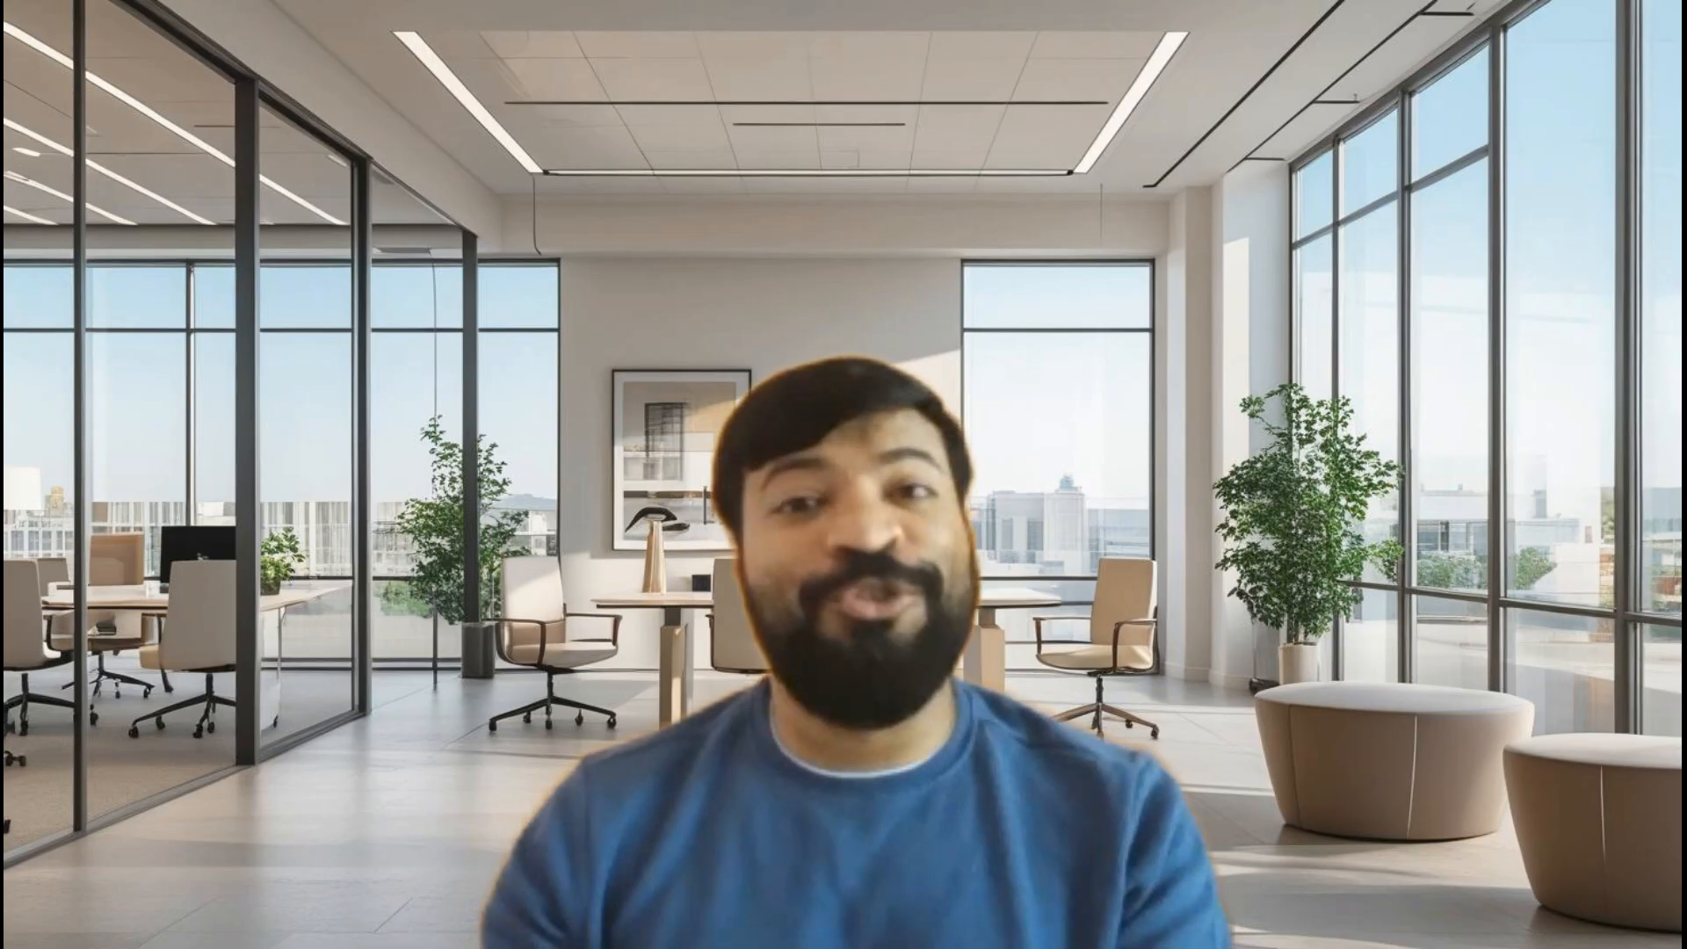